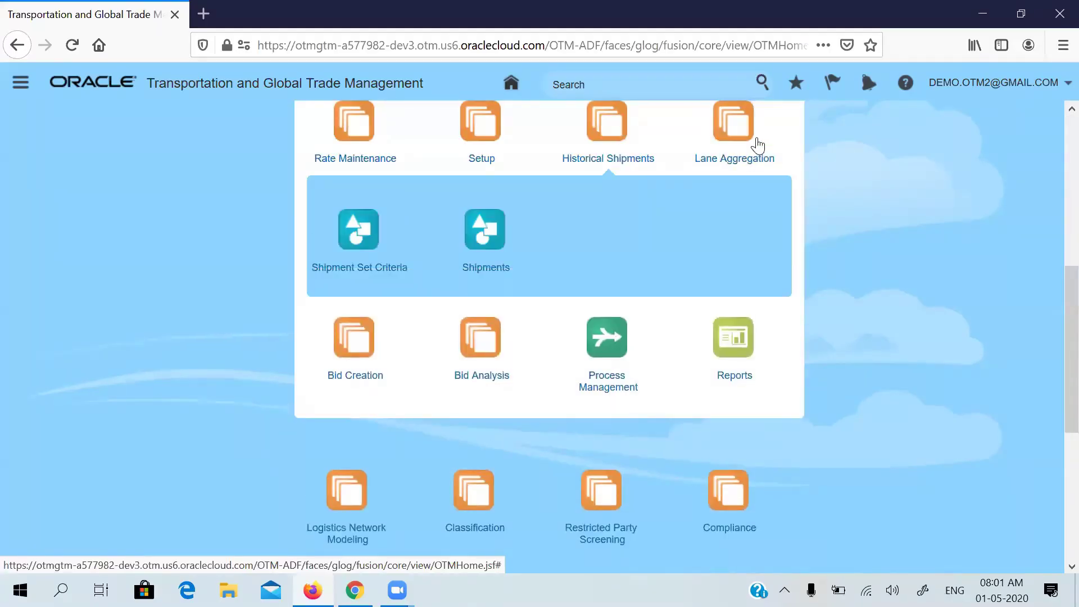
# - Browse the Sourcing modules, view the Project finder under Bid Creation, and return to the home page
pyautogui.click(758, 142)
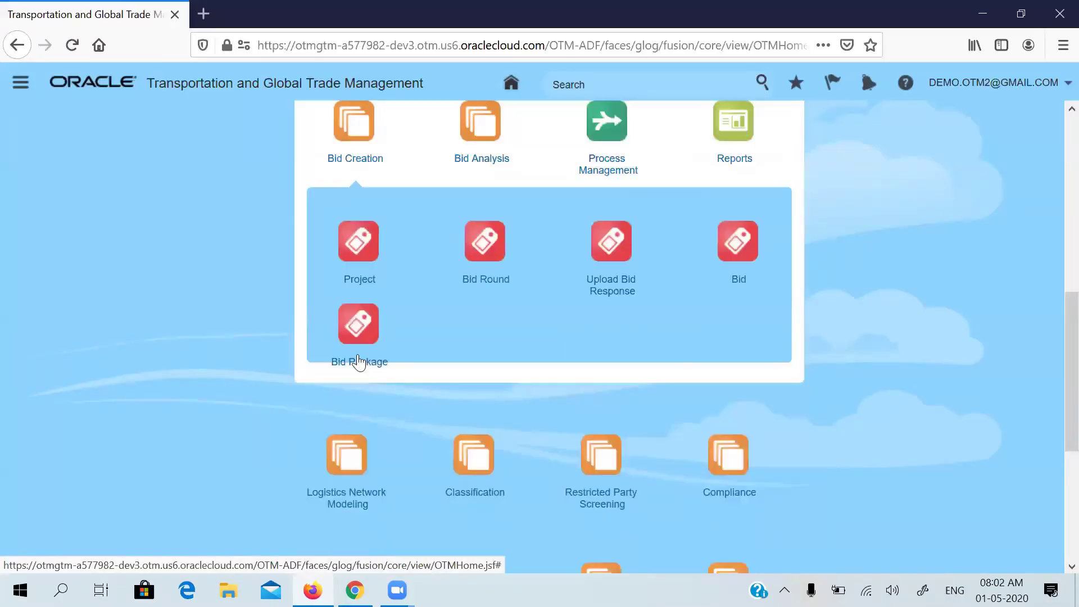
pyautogui.click(358, 242)
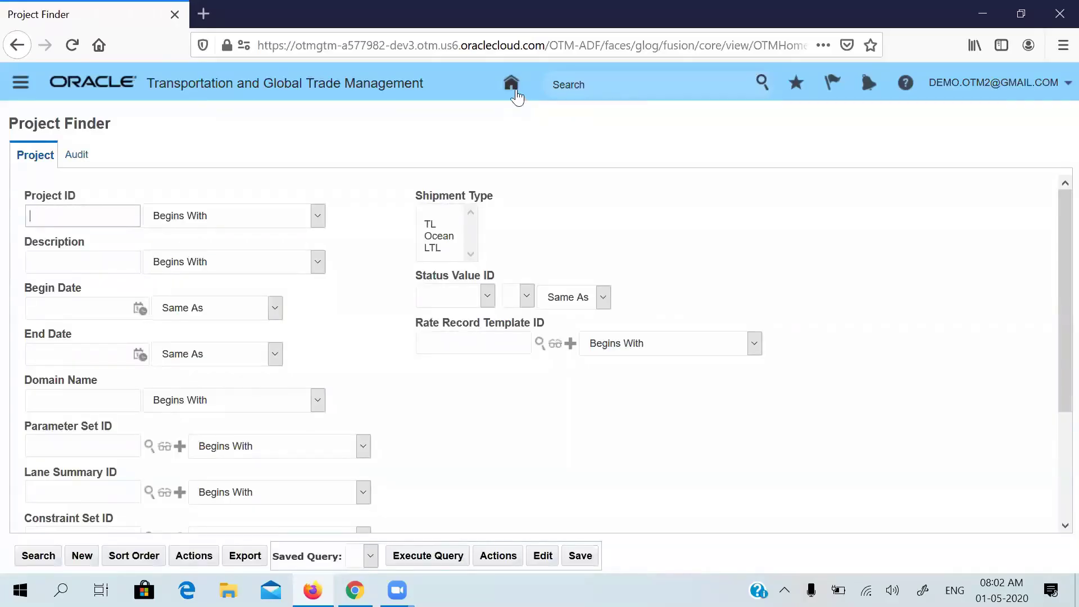
pyautogui.click(515, 89)
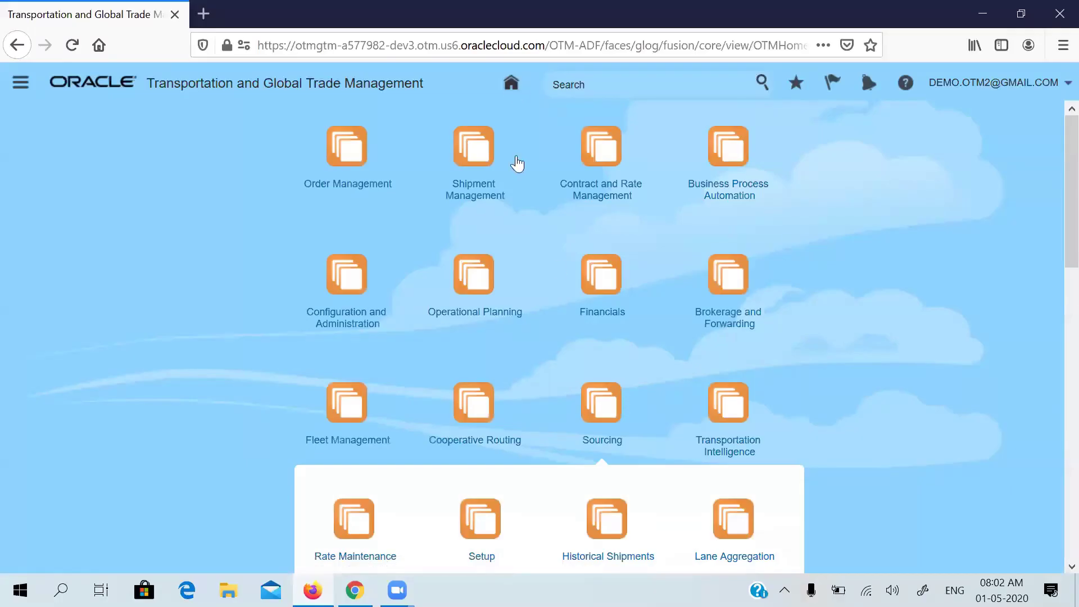
# - Search for all bid rounds without filters and select the RK_DEL_TO_MUM-1 record
pyautogui.moveTo(1057, 229); pyautogui.dragTo(1060, 338)
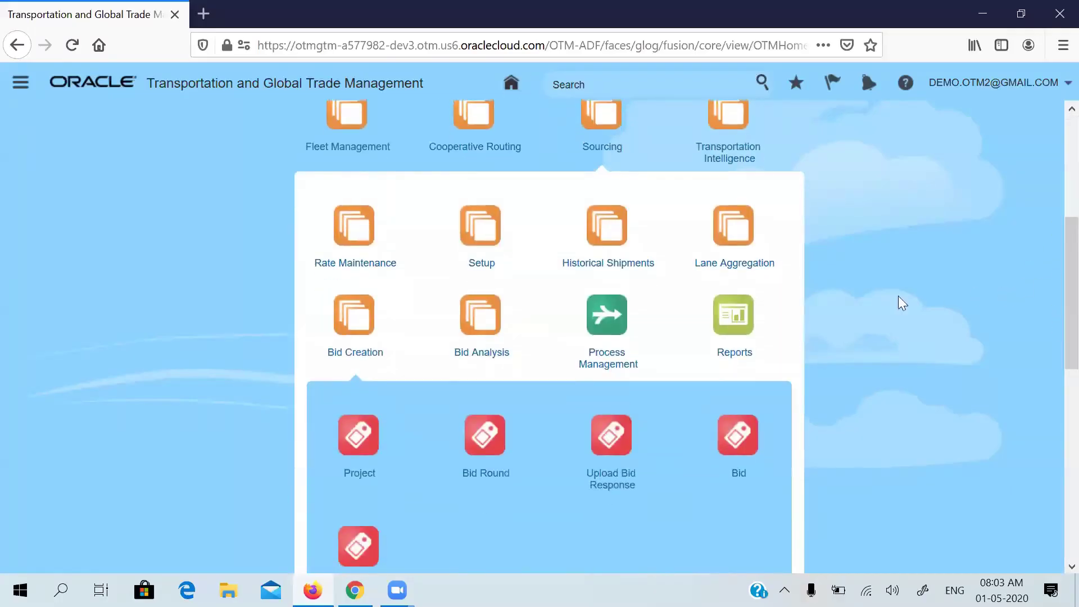
pyautogui.click(488, 226)
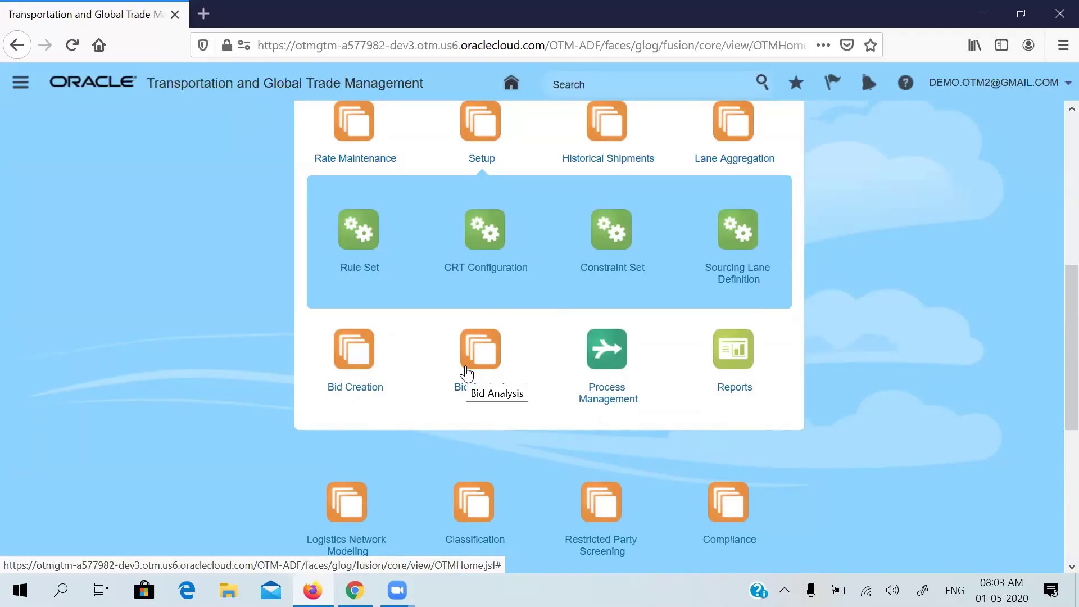
pyautogui.click(352, 346)
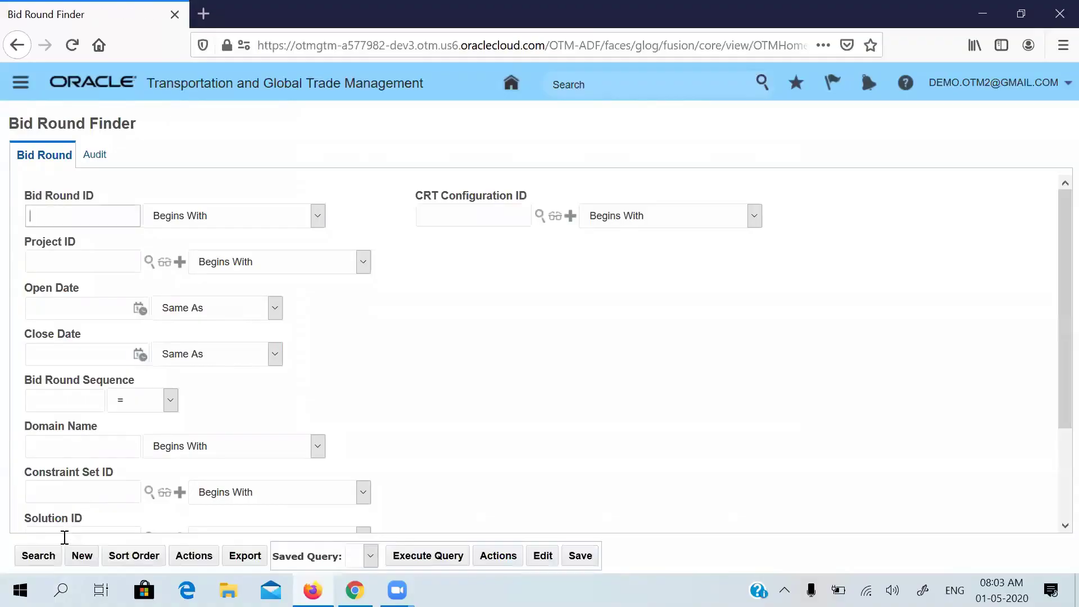
pyautogui.click(39, 562)
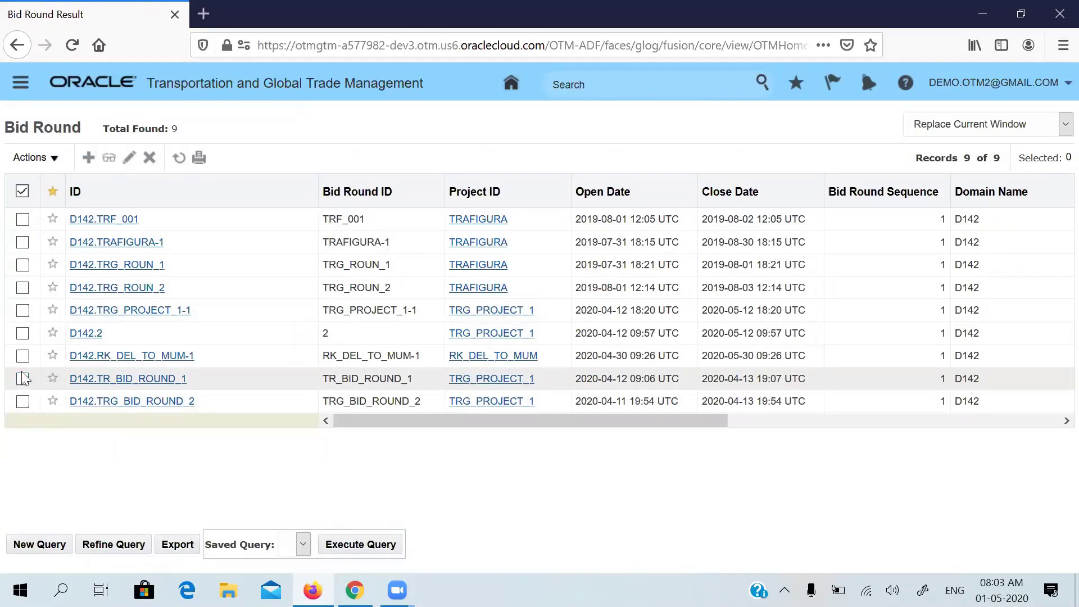
pyautogui.click(23, 356)
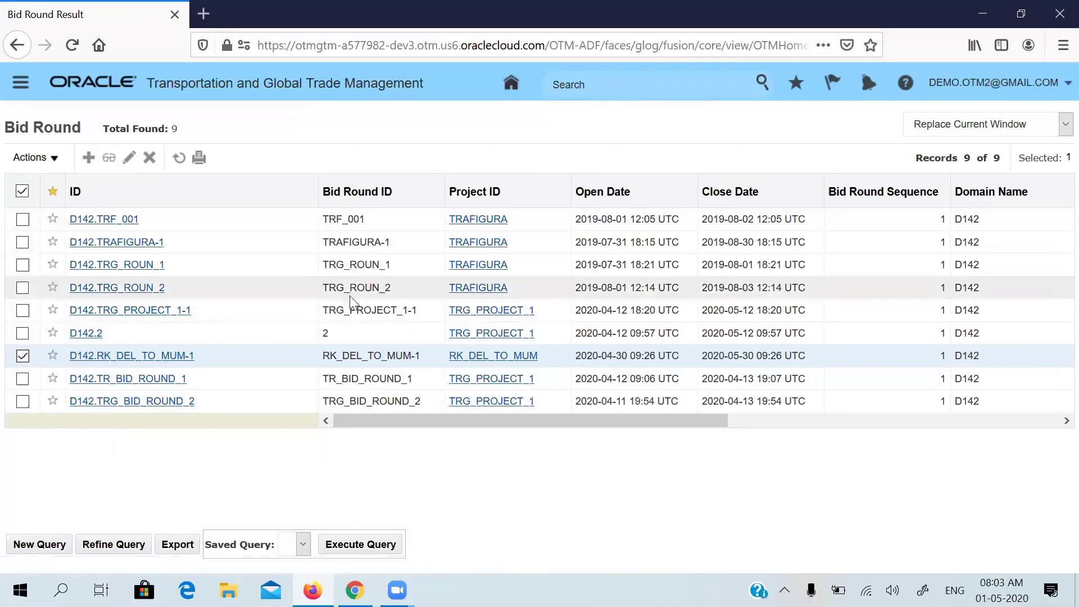
# - Switch to Gmail in Chrome, read the first message of the Invitation To Bid conversation, and return to the inbox
pyautogui.click(355, 590)
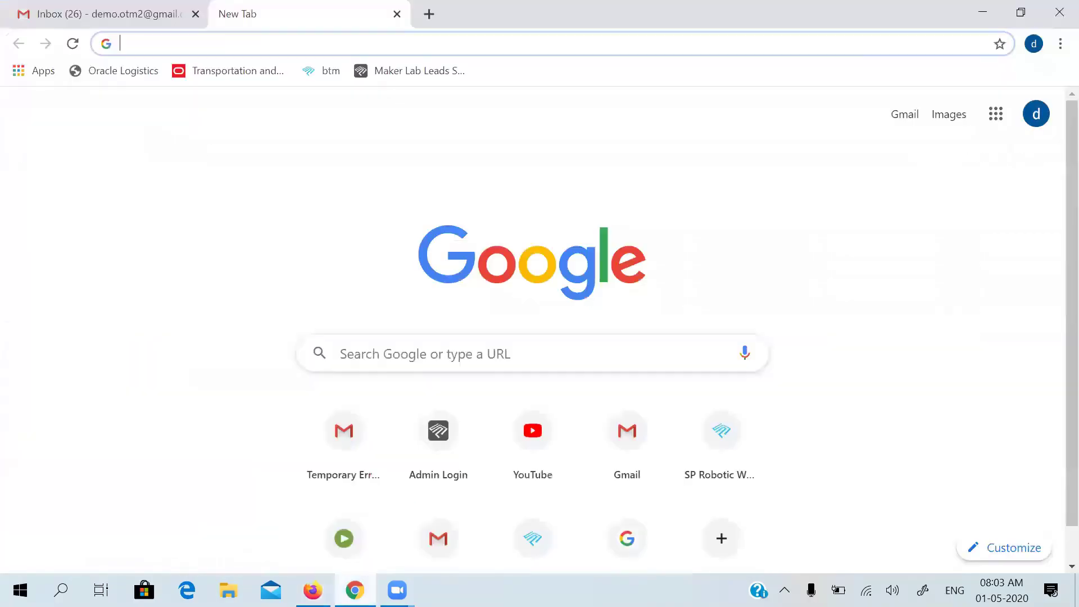
pyautogui.click(133, 18)
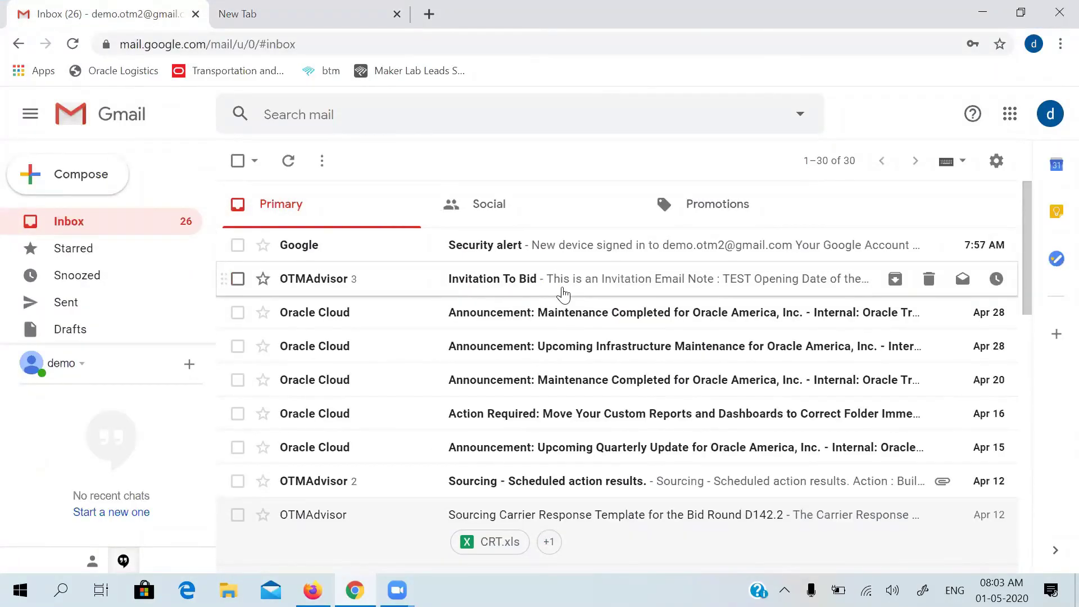
pyautogui.click(613, 282)
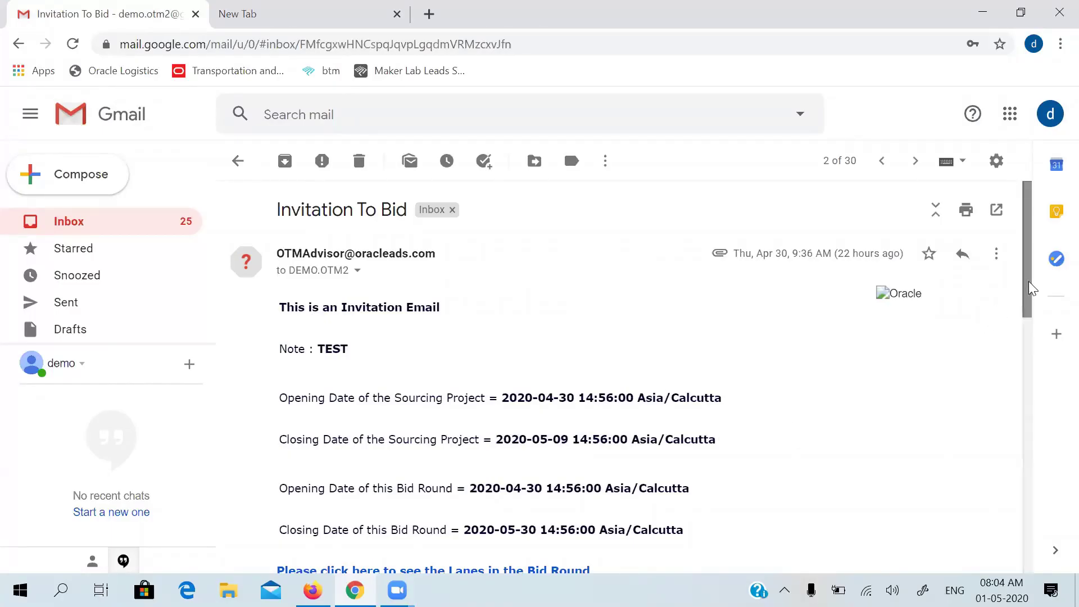
pyautogui.moveTo(1033, 289); pyautogui.dragTo(993, 393)
pyautogui.moveTo(346, 345)
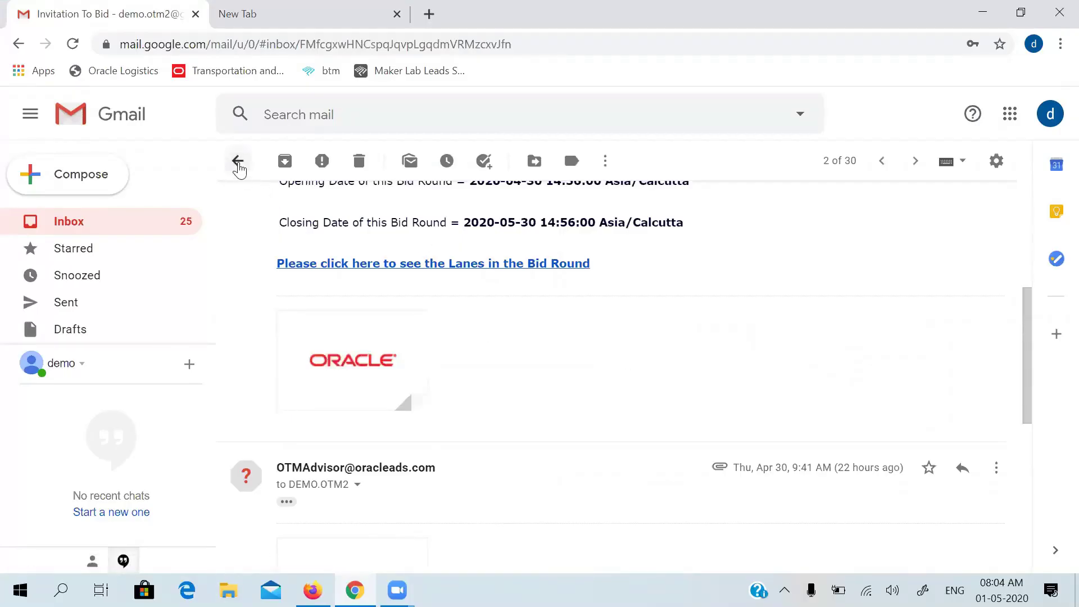
pyautogui.click(238, 162)
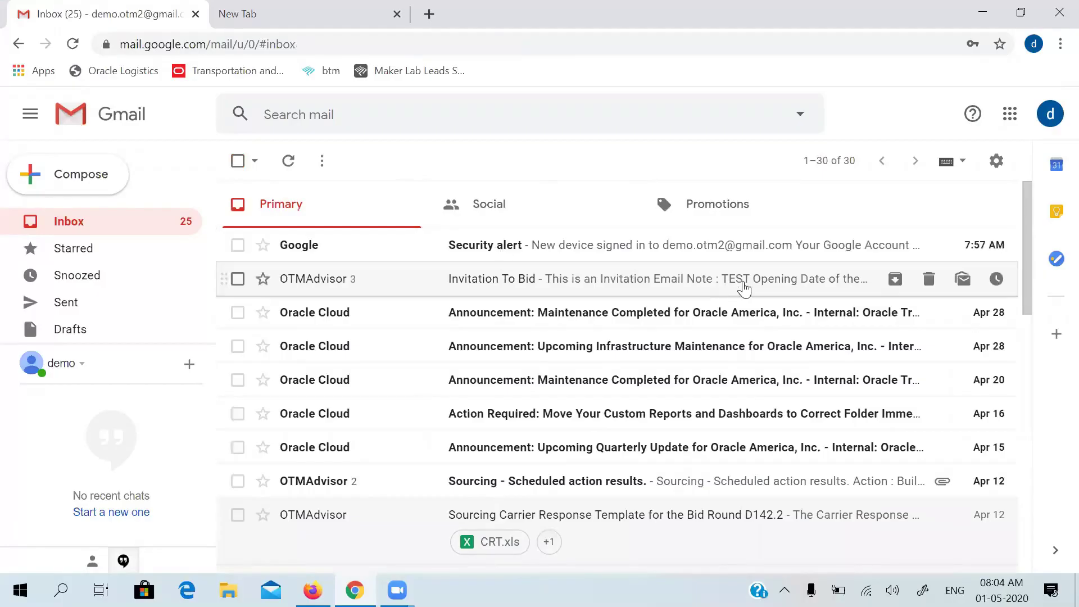
# - Review the remaining messages and attachments in the Invitation To Bid conversation, and return to the inbox
pyautogui.click(801, 290)
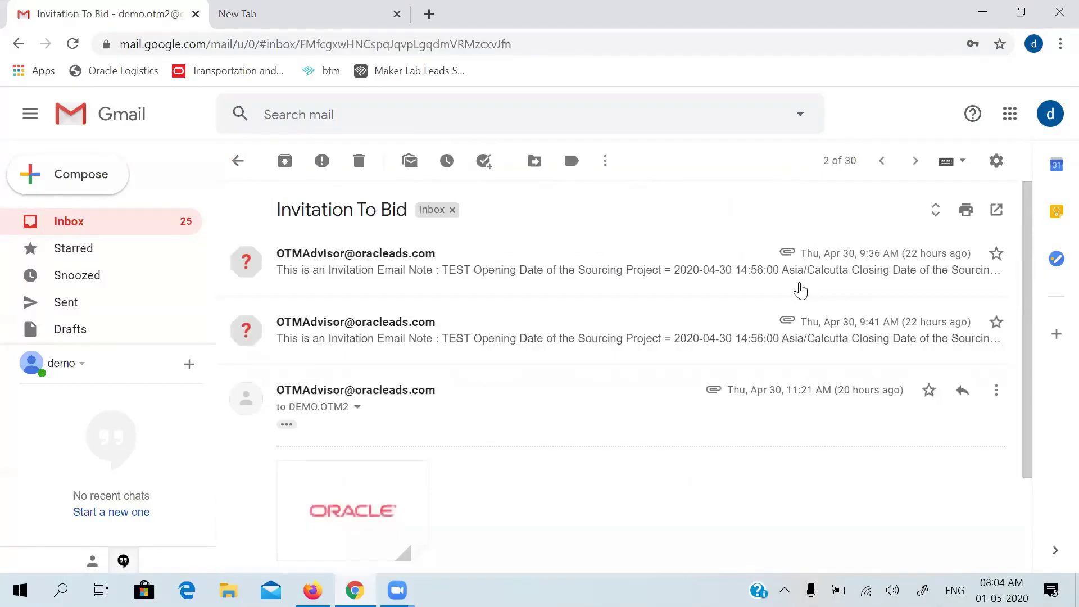
pyautogui.moveTo(1032, 295); pyautogui.dragTo(1028, 421)
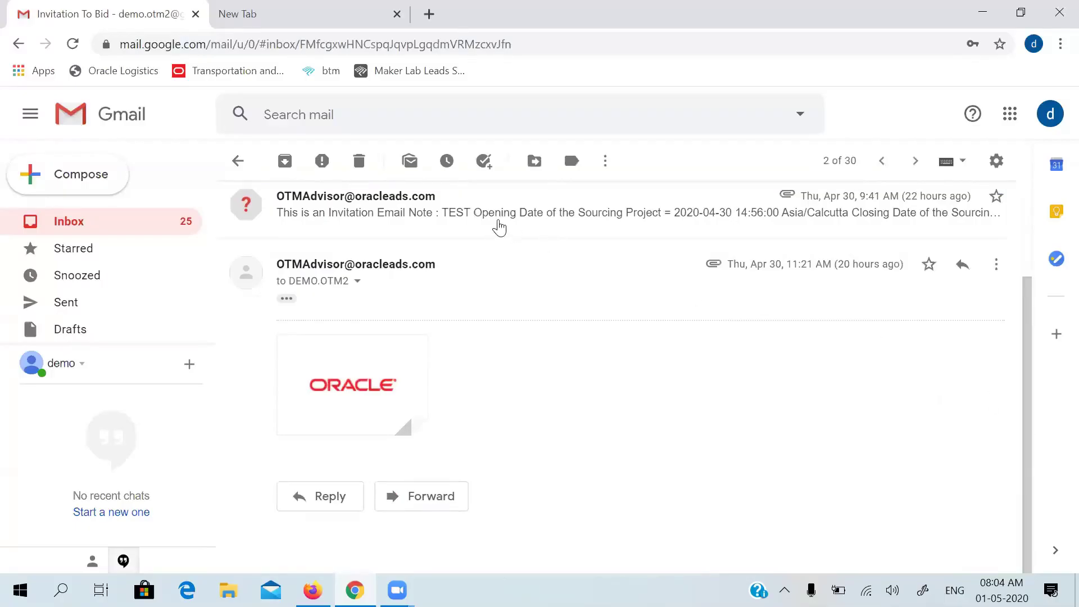
pyautogui.click(513, 217)
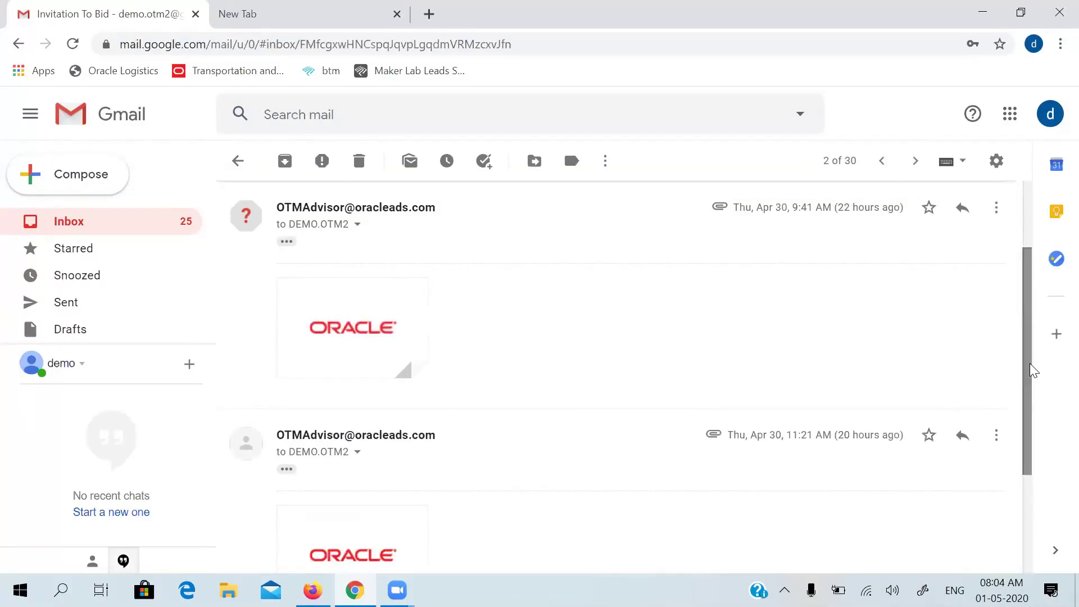
pyautogui.moveTo(1033, 374); pyautogui.dragTo(1033, 429)
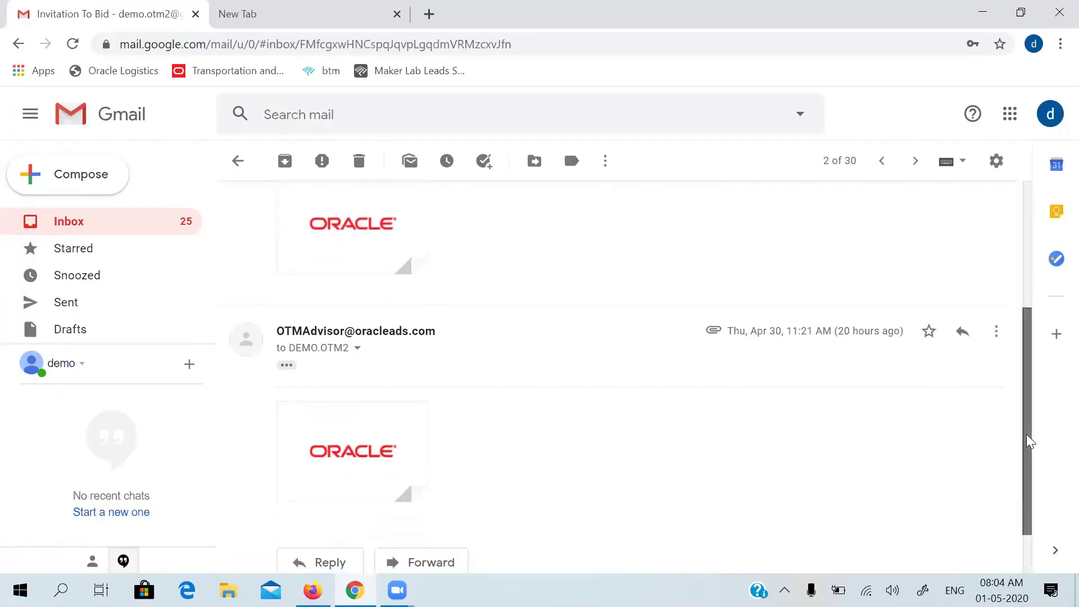
pyautogui.moveTo(1031, 441); pyautogui.dragTo(992, 371)
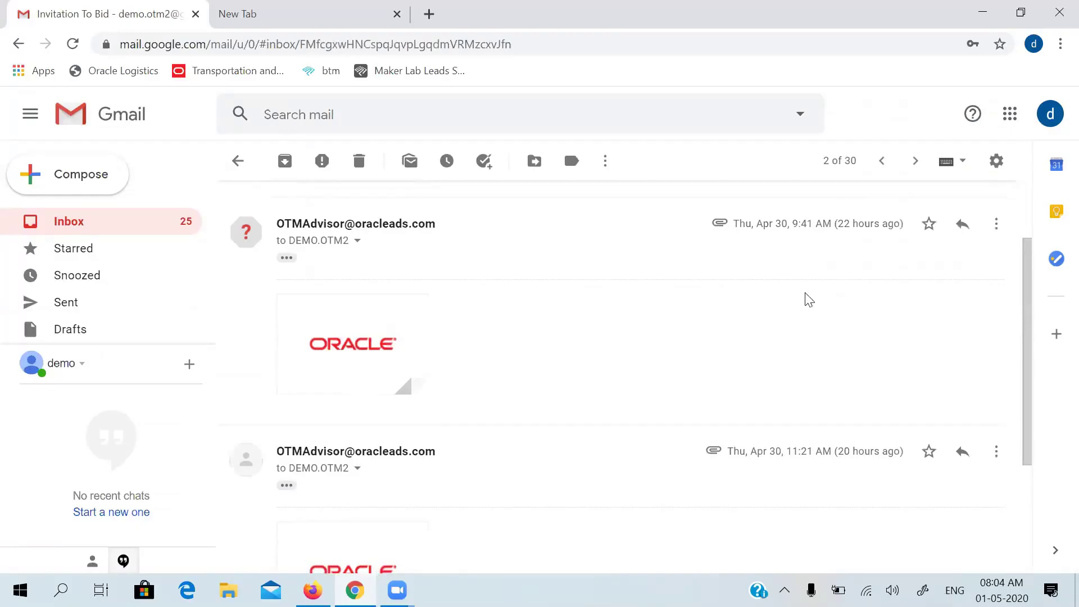
pyautogui.click(712, 233)
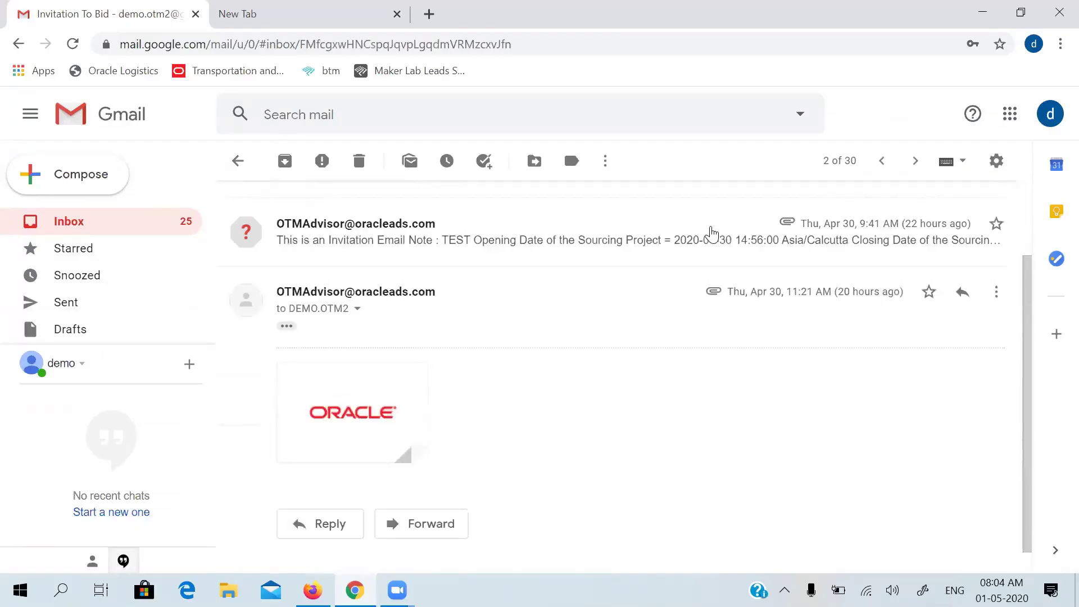
pyautogui.click(779, 233)
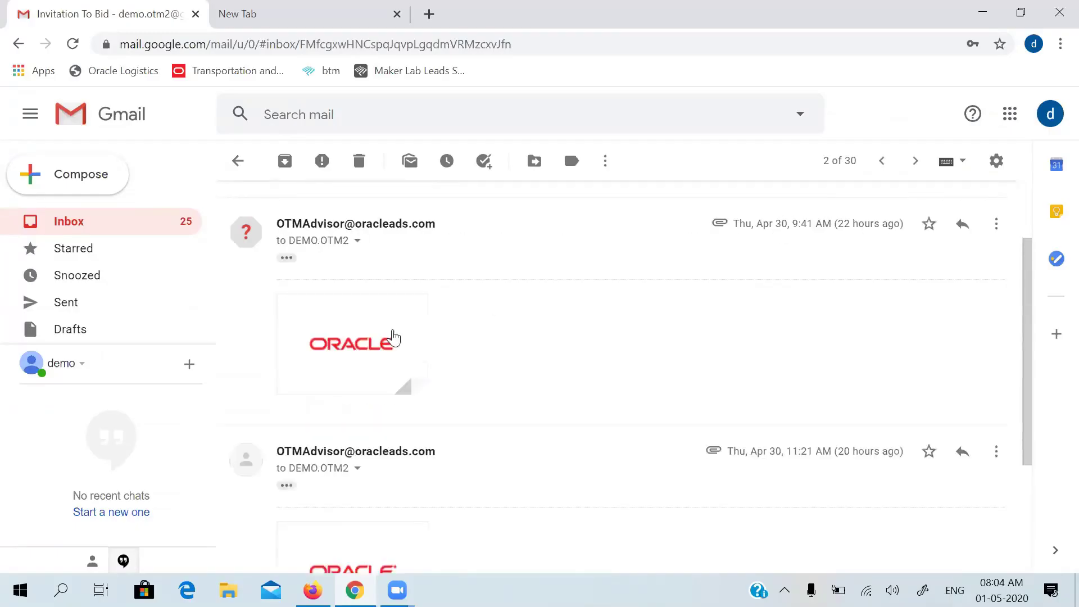
pyautogui.moveTo(381, 343)
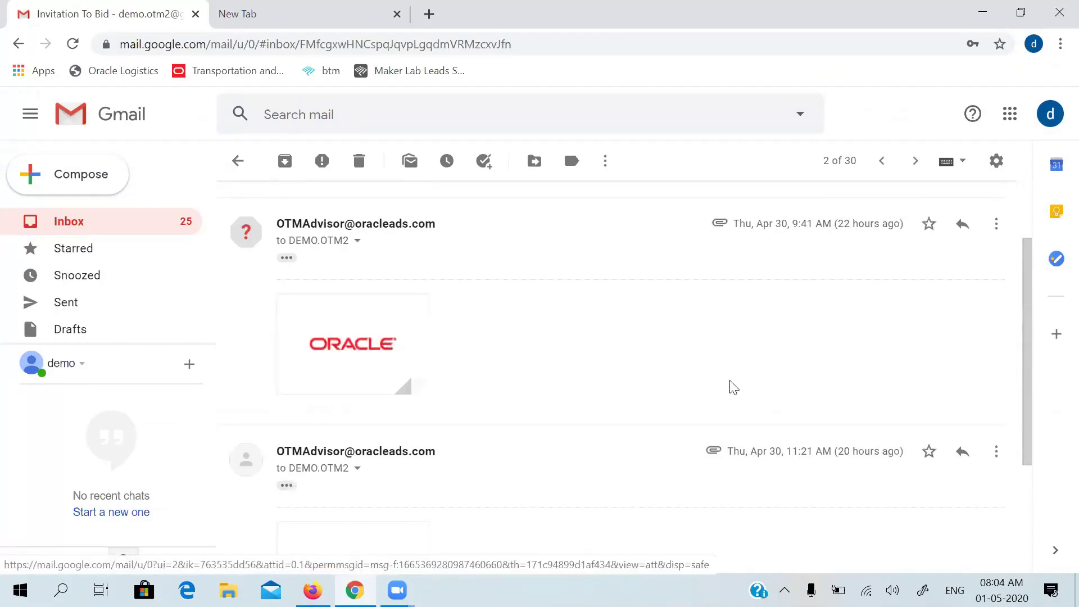
pyautogui.moveTo(1029, 340); pyautogui.dragTo(1012, 450)
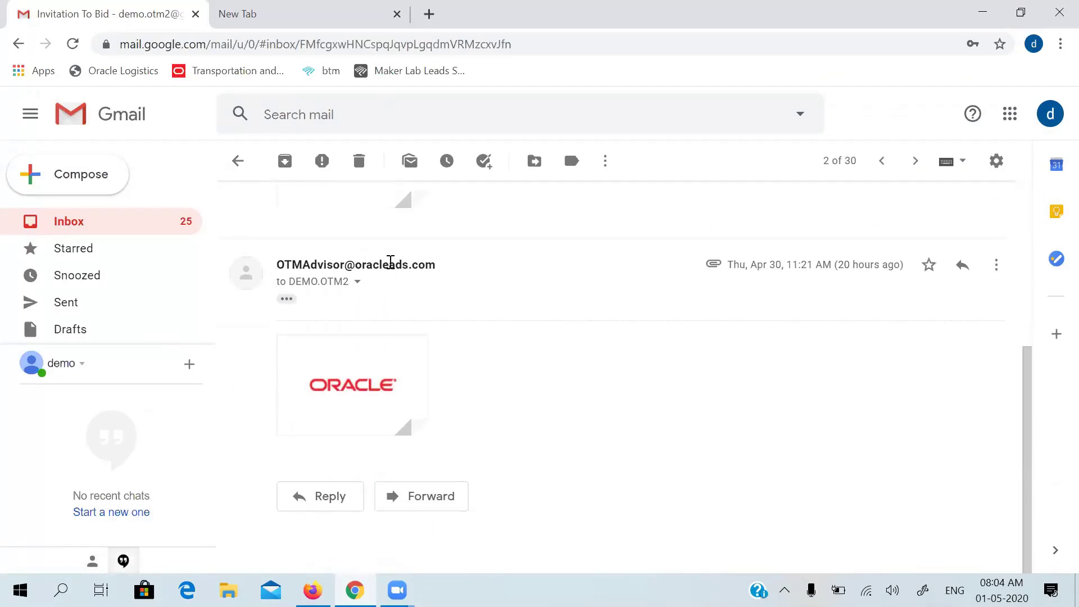
pyautogui.moveTo(329, 388)
pyautogui.click(237, 161)
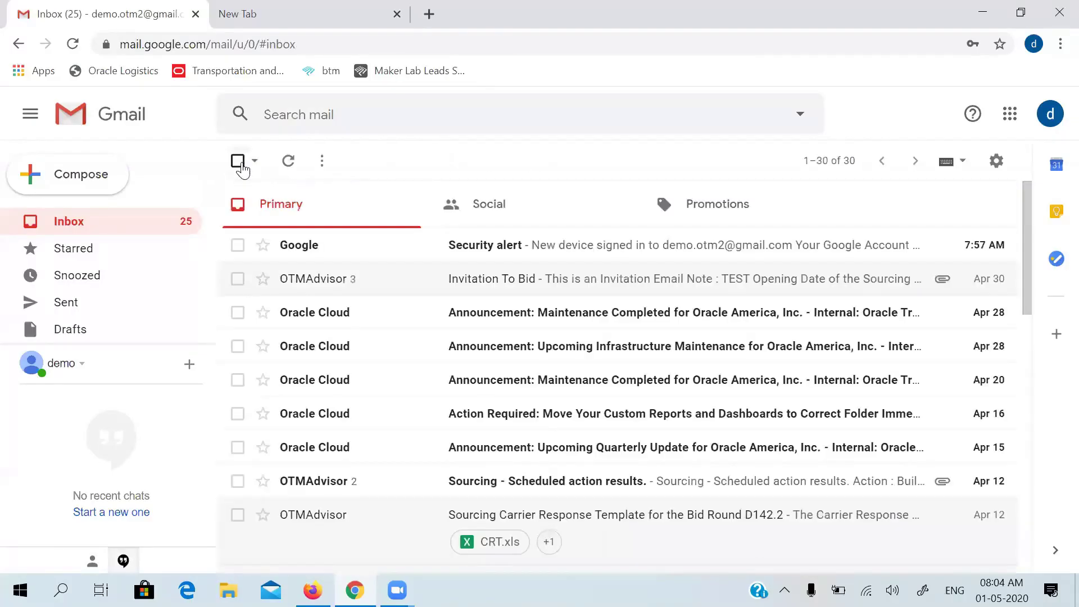
pyautogui.click(756, 289)
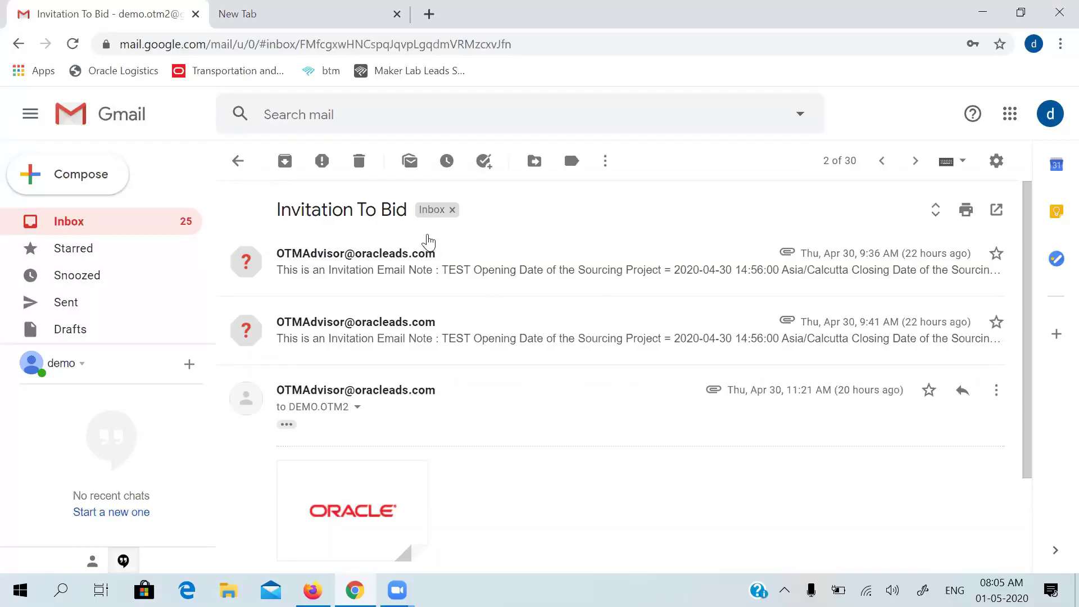
pyautogui.click(239, 163)
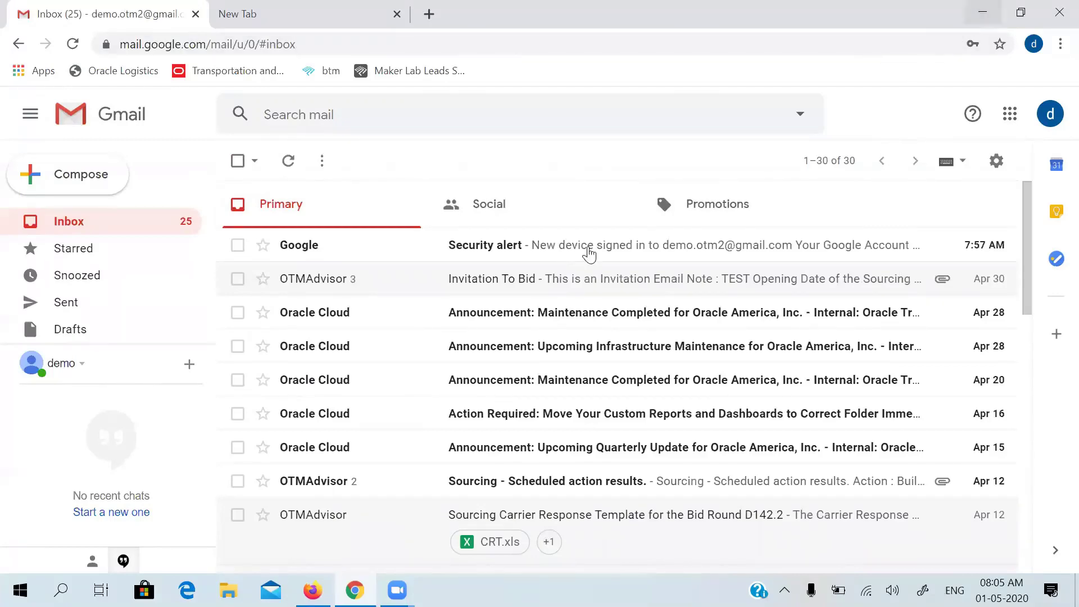
# - Switch back to Oracle Transportation Management in Firefox and search for all CRT configuration definitions
pyautogui.click(313, 591)
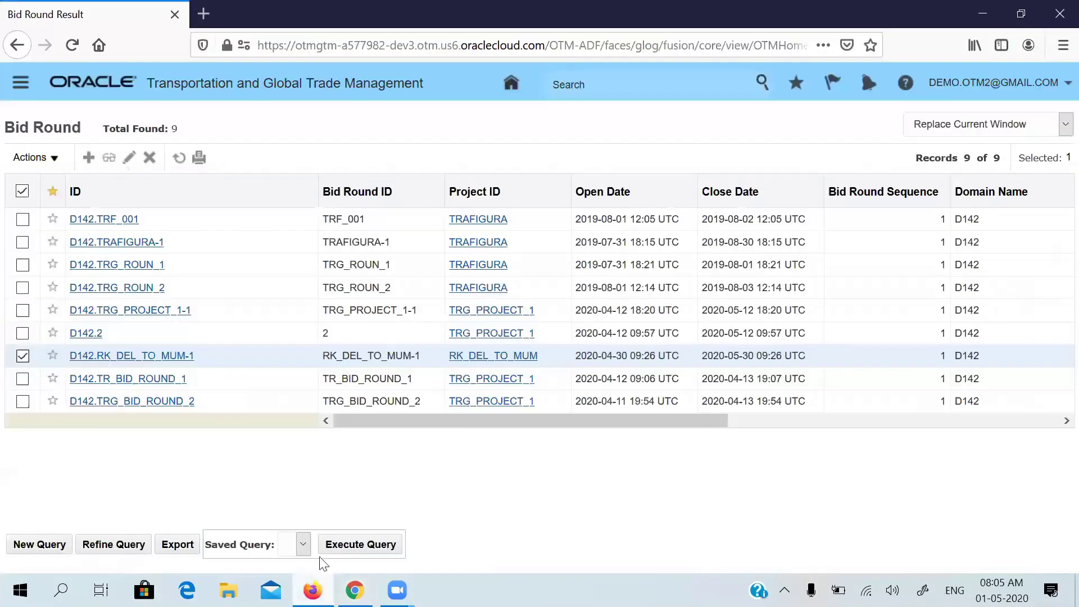
pyautogui.click(521, 83)
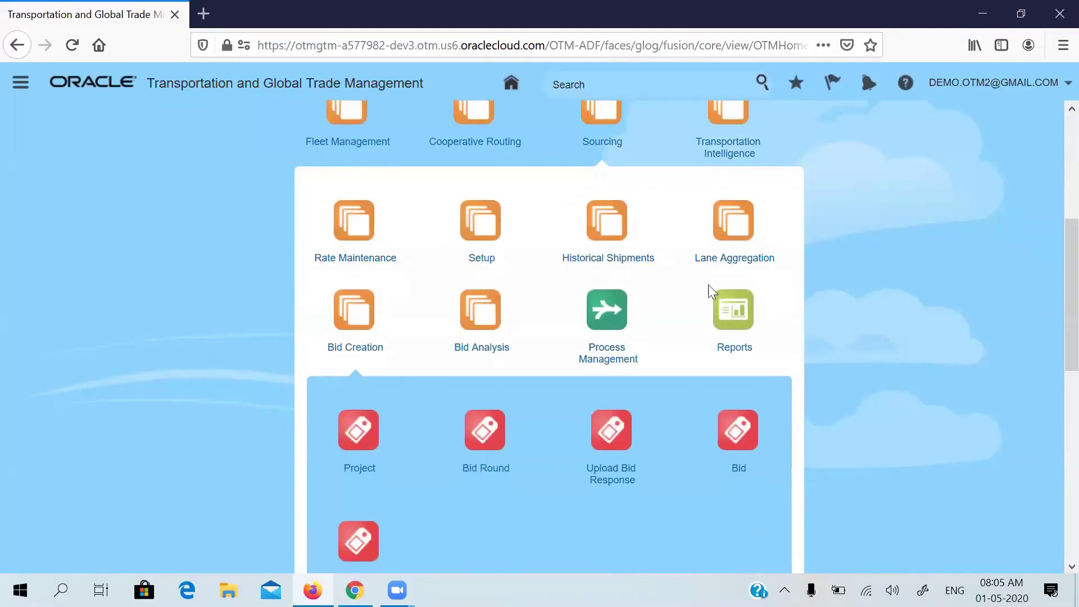
pyautogui.click(482, 241)
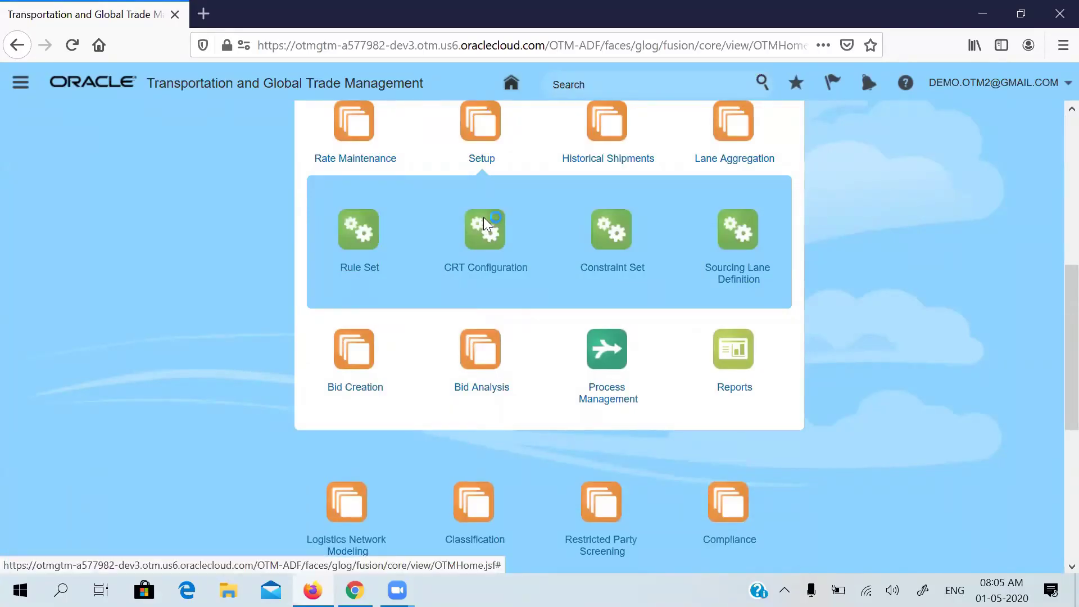
pyautogui.click(483, 221)
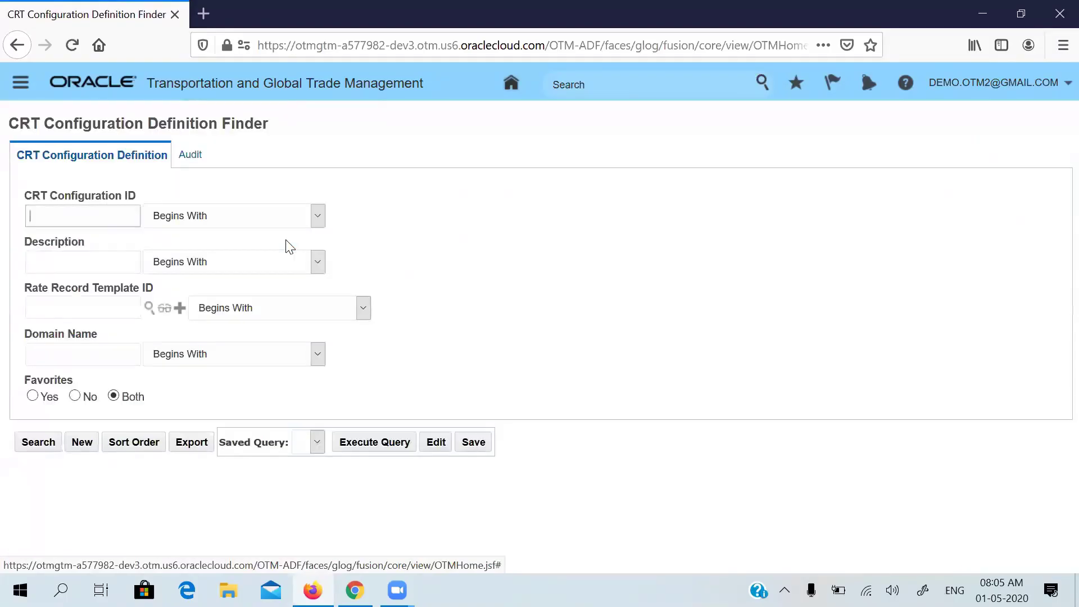
pyautogui.press('Return')
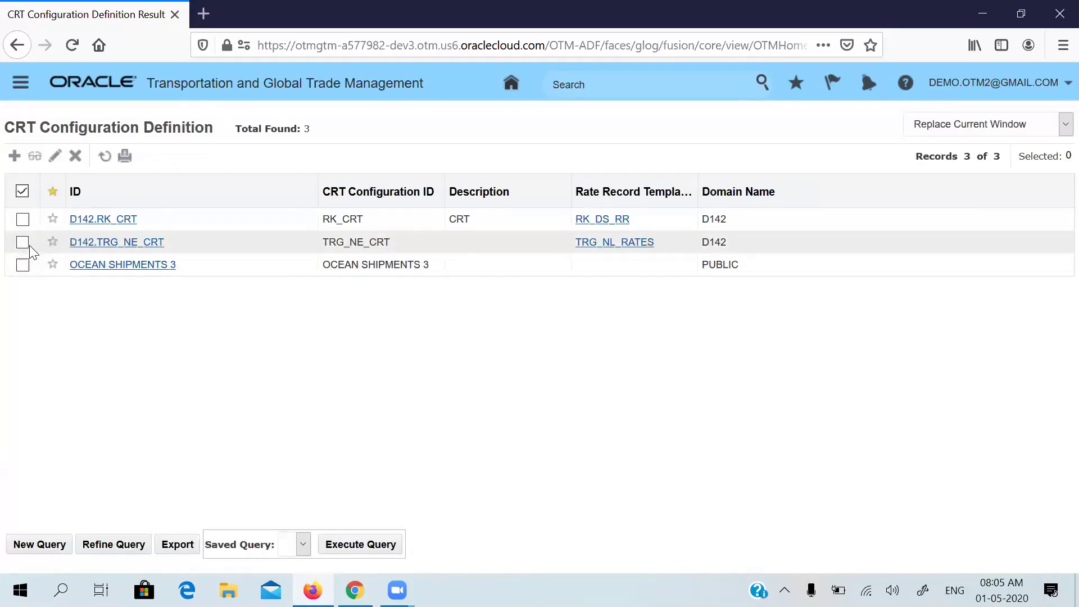
# - Open the RK_CRT configuration for editing, examine its Lane Attributes details, and finish the record
pyautogui.click(23, 220)
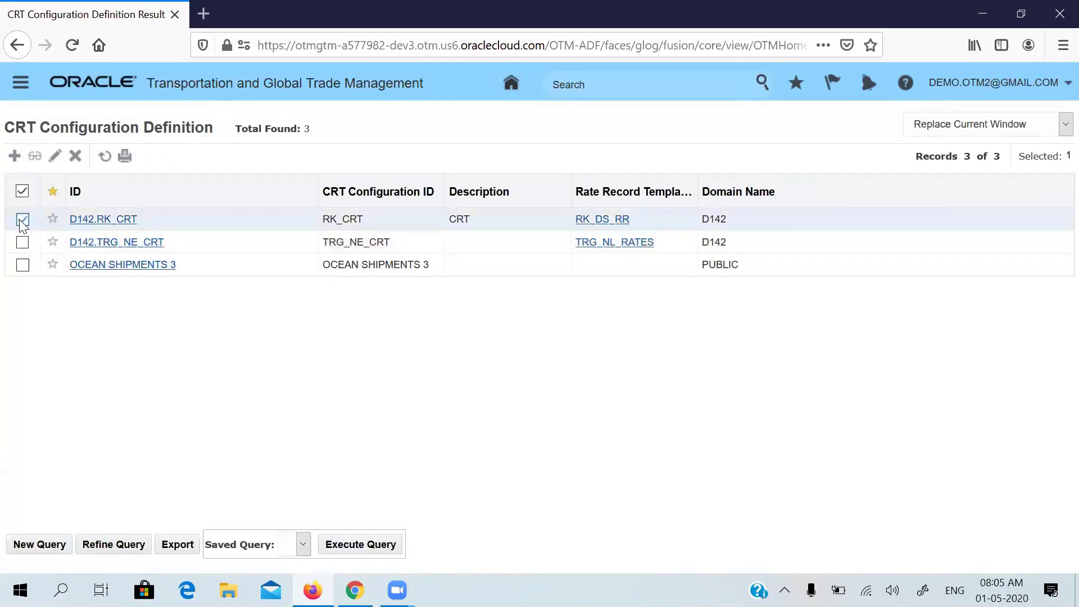
pyautogui.click(54, 161)
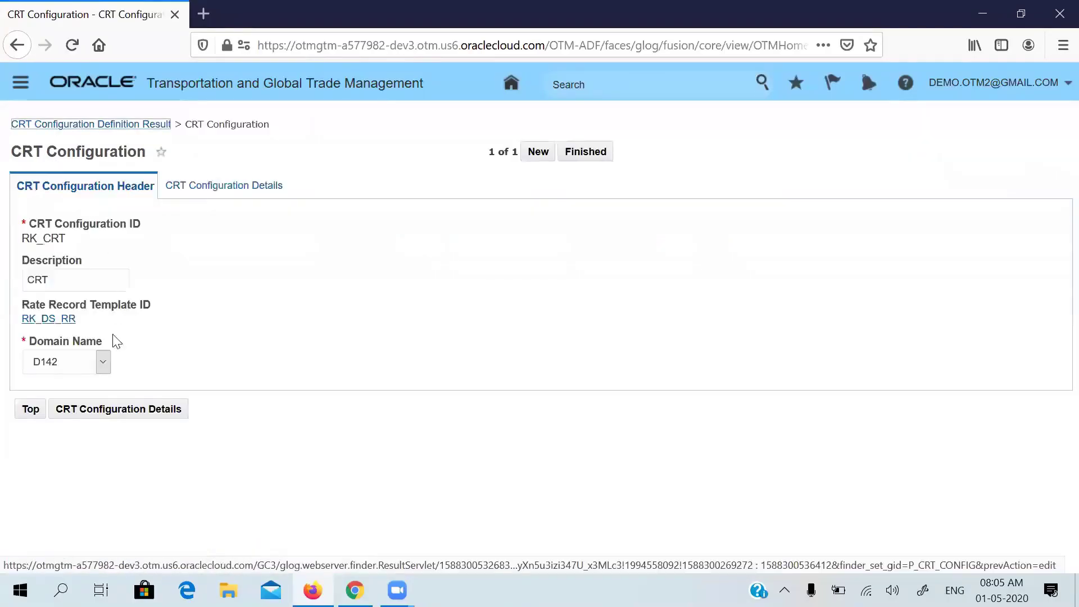
pyautogui.click(76, 409)
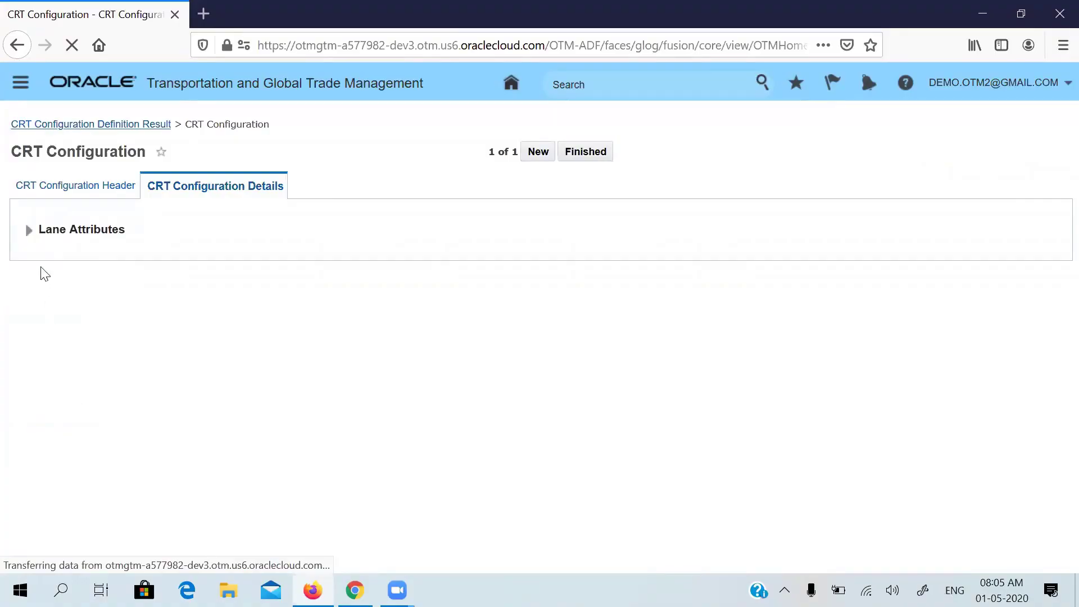
pyautogui.click(29, 231)
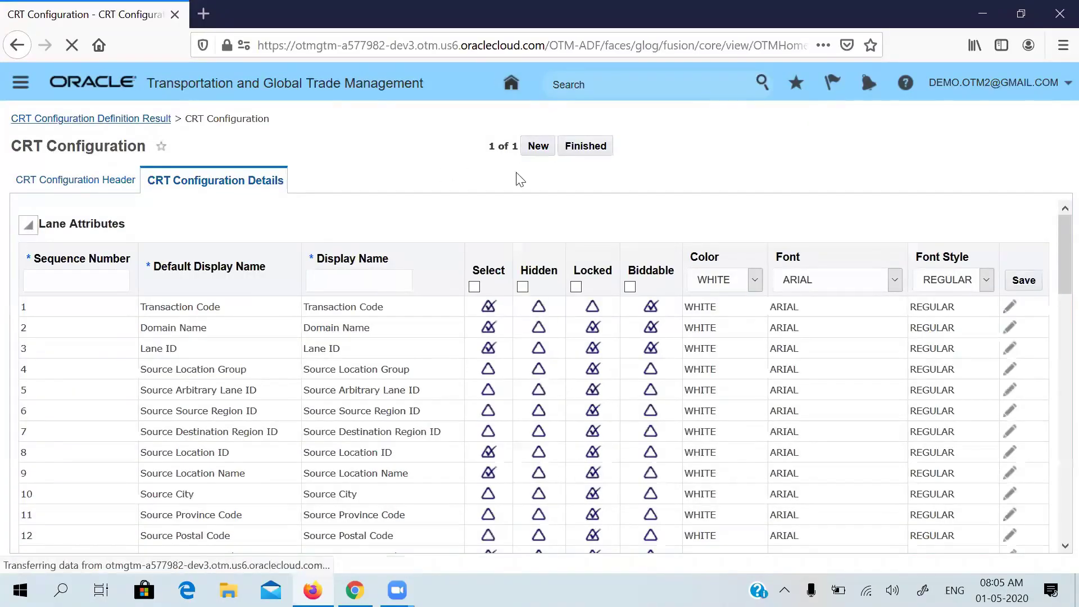
pyautogui.click(599, 146)
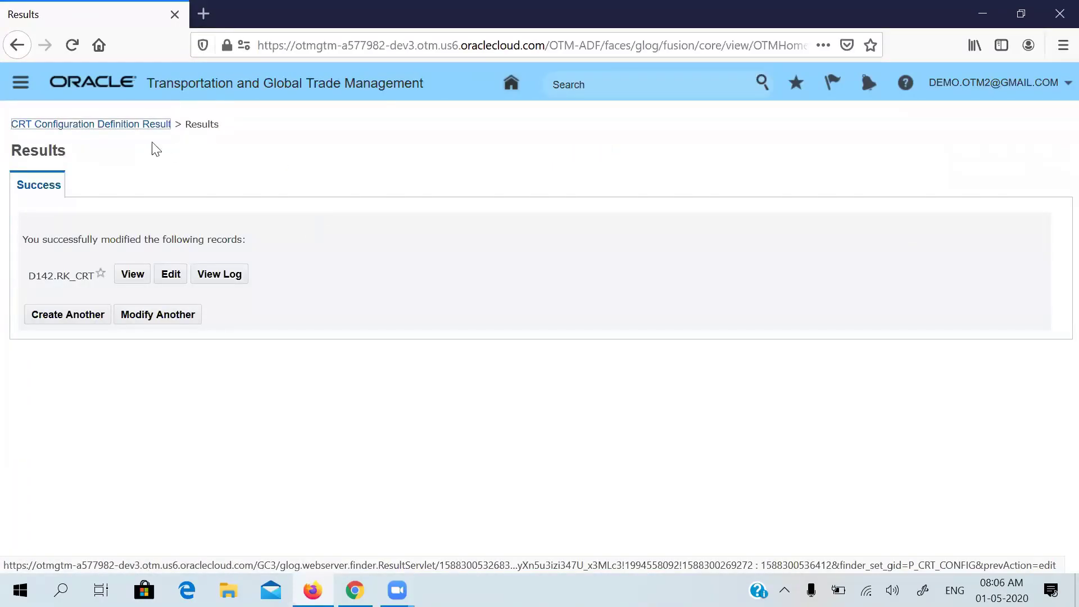
pyautogui.click(130, 124)
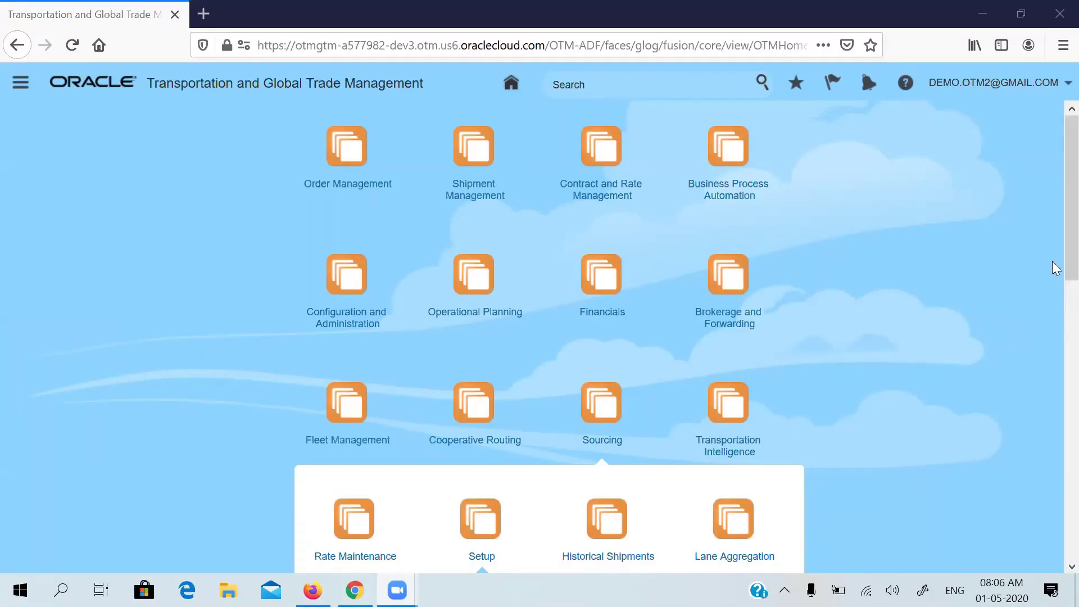
pyautogui.scroll(-4, 1052, 249)
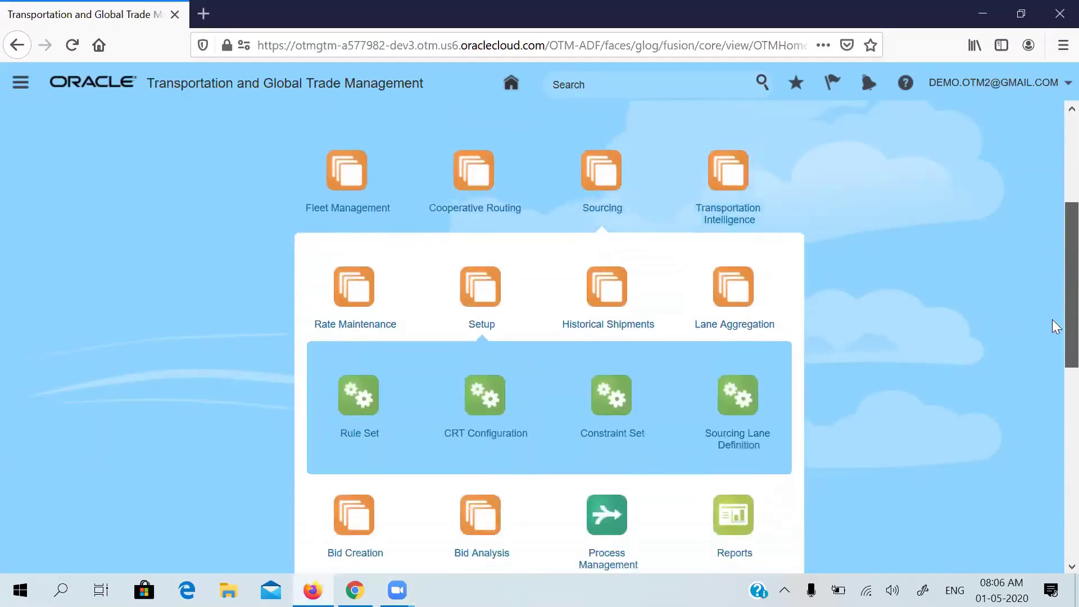
pyautogui.scroll(-1, 1056, 331)
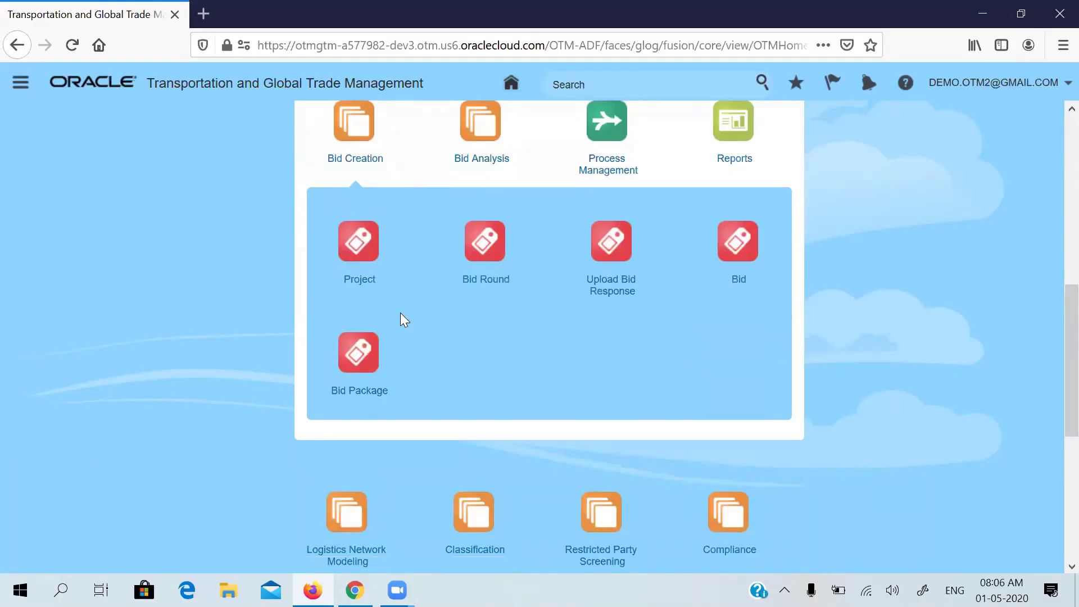
pyautogui.click(351, 239)
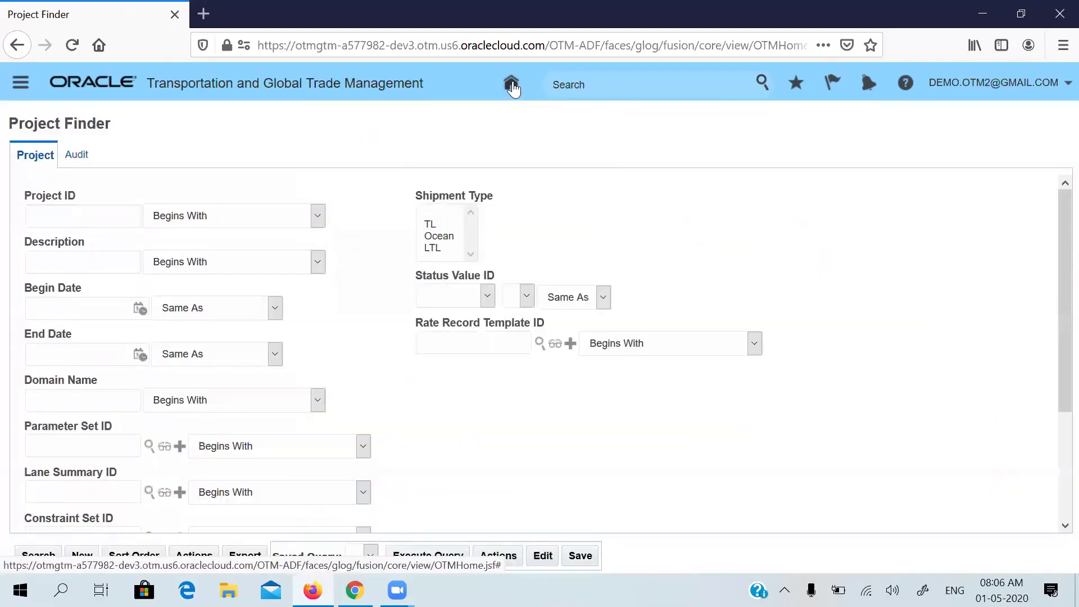
# - Return to the home page, search for all bid rounds, and select the RK_DEL_TO_MUM-1 bid round
pyautogui.click(512, 85)
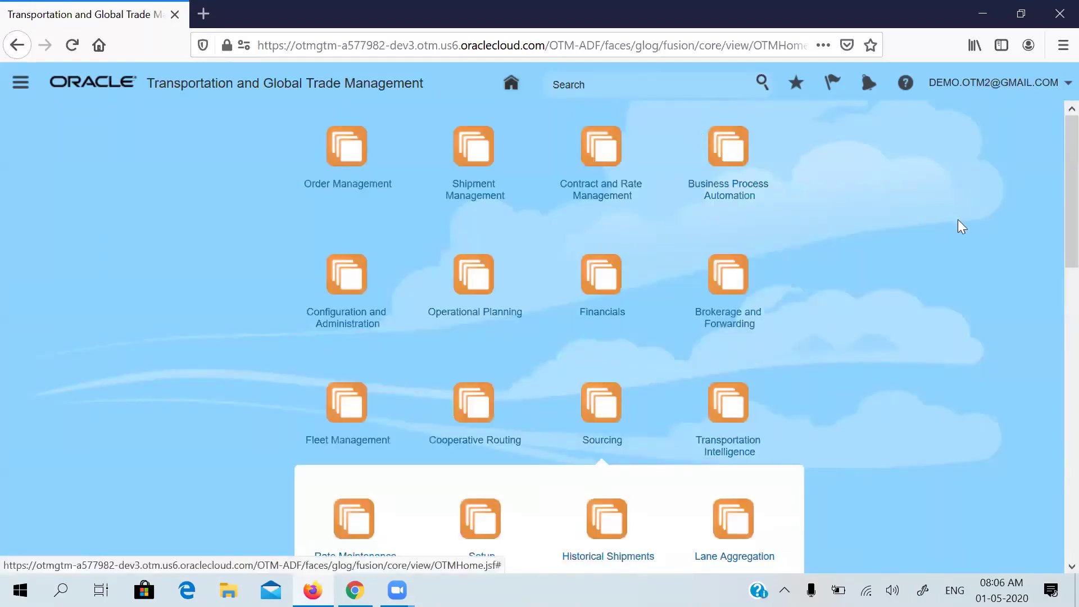
pyautogui.scroll(-6, 1053, 286)
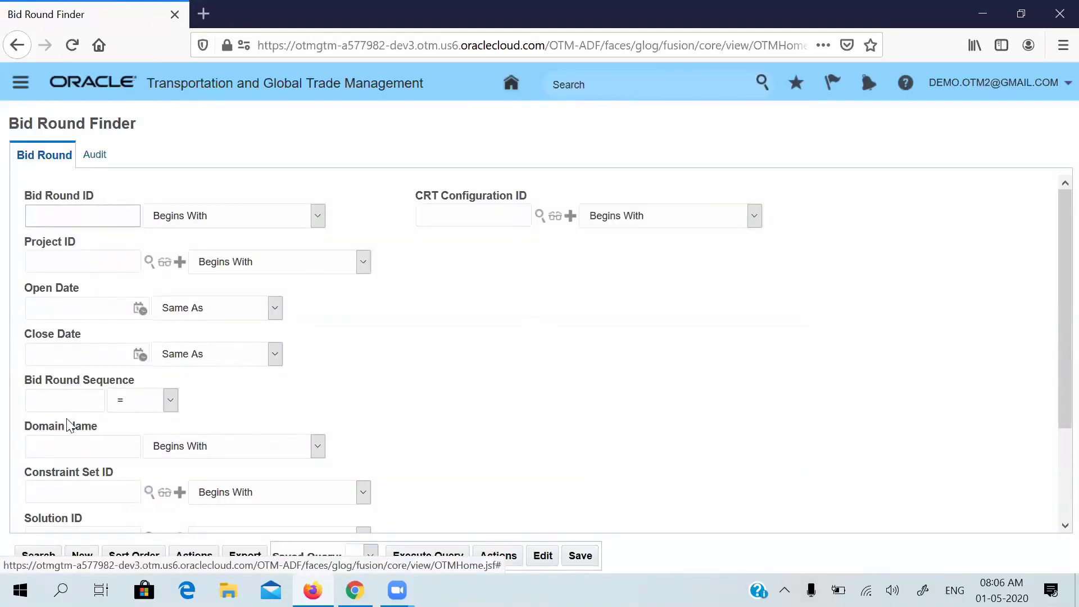
pyautogui.click(38, 558)
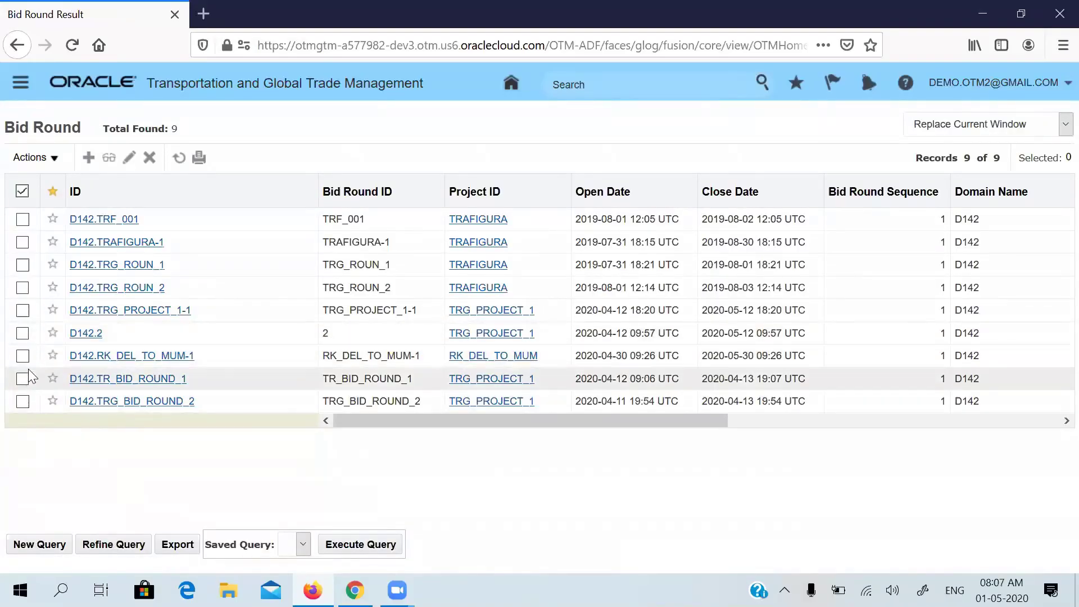
pyautogui.click(22, 356)
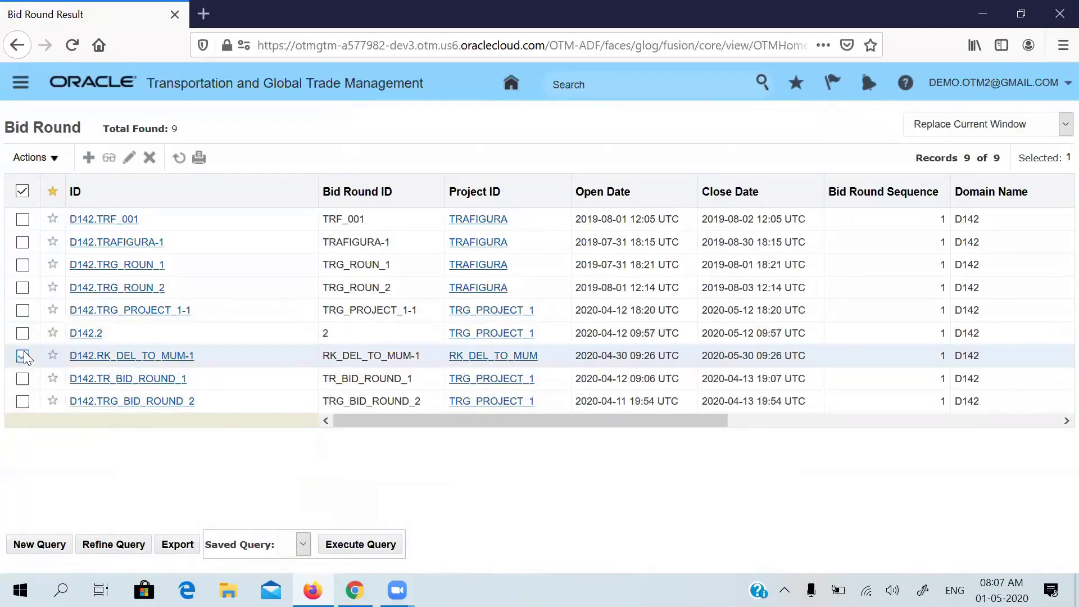
# - Try to create a carrier response template for the selected RK_DEL_TO_MUM-1 bid round
pyautogui.click(62, 158)
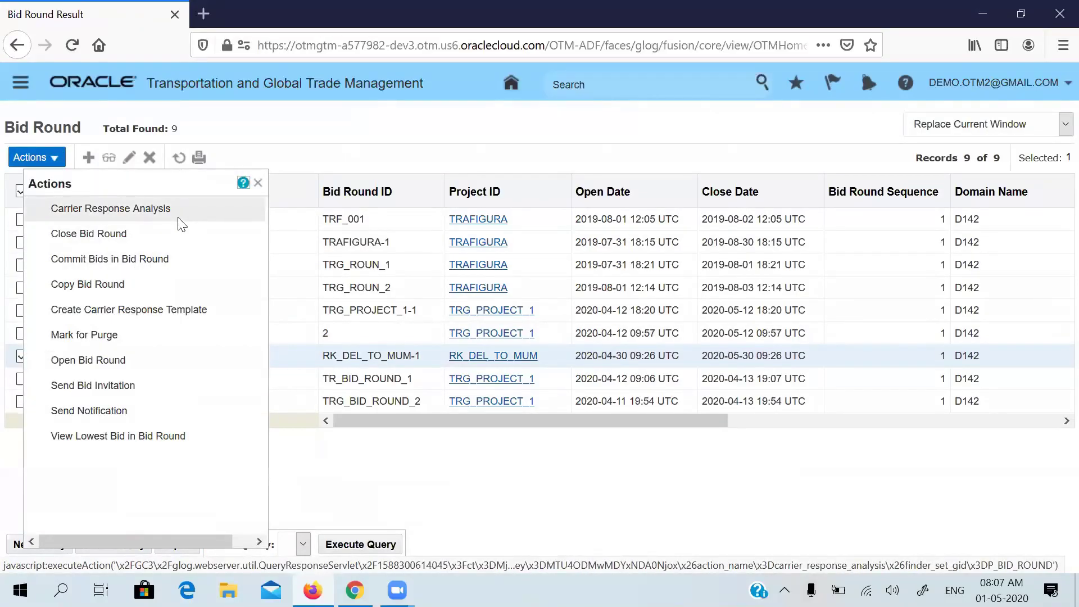
pyautogui.click(121, 310)
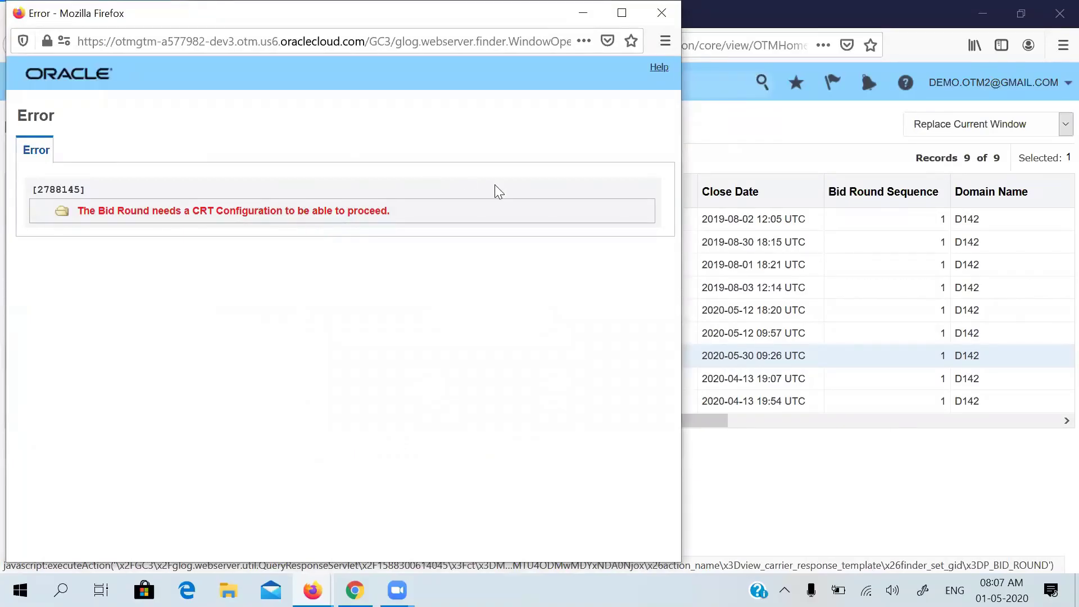
pyautogui.click(663, 11)
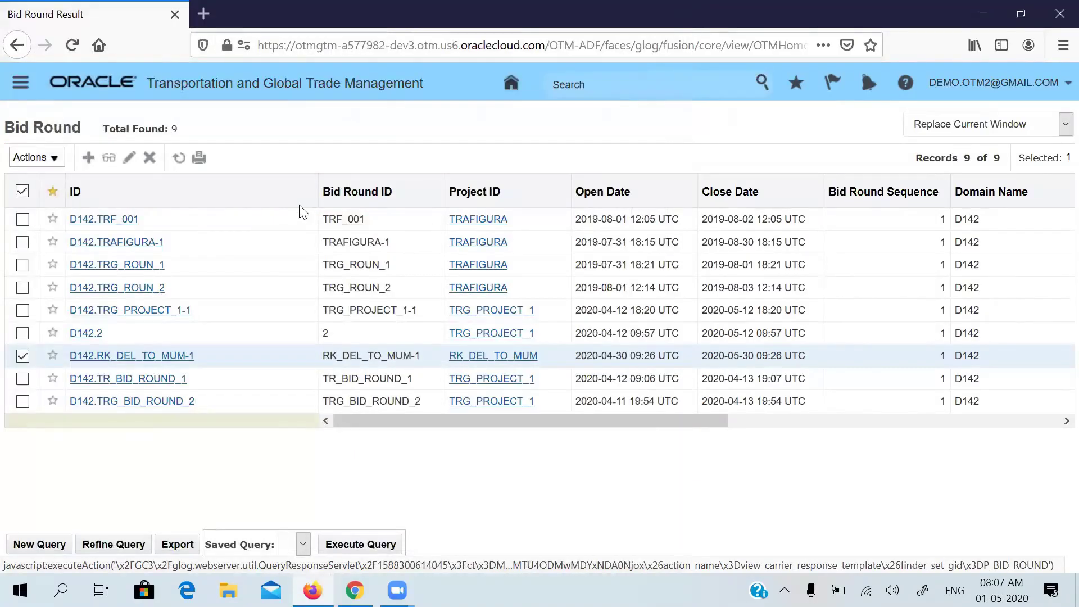
# - Edit the RK_DEL_TO_MUM-1 bid round, set its CRT Configuration ID to RK_CRT, and finish the record
pyautogui.click(127, 163)
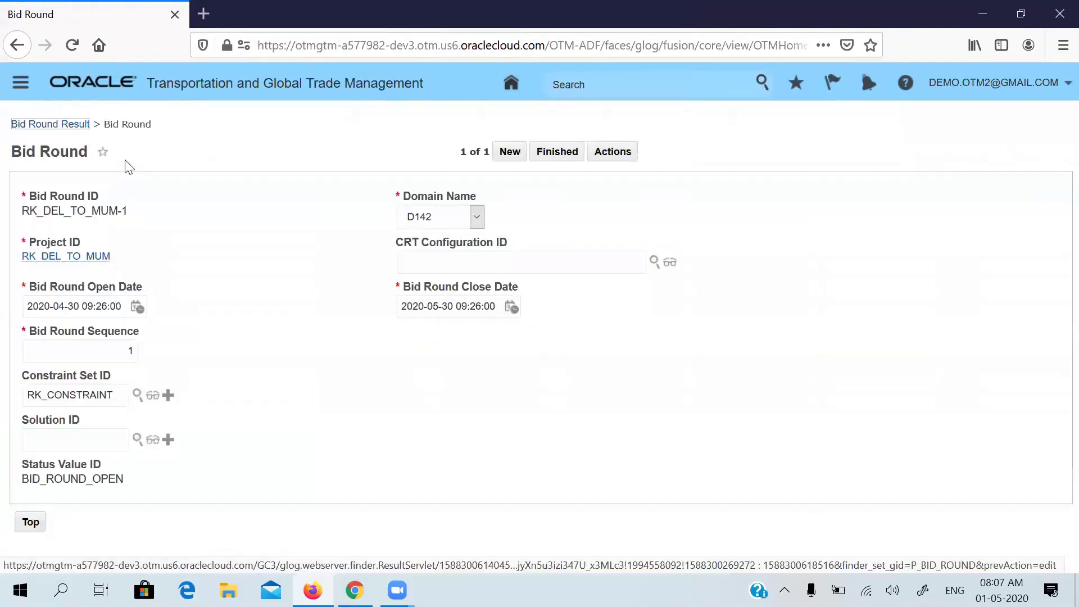
pyautogui.click(414, 264)
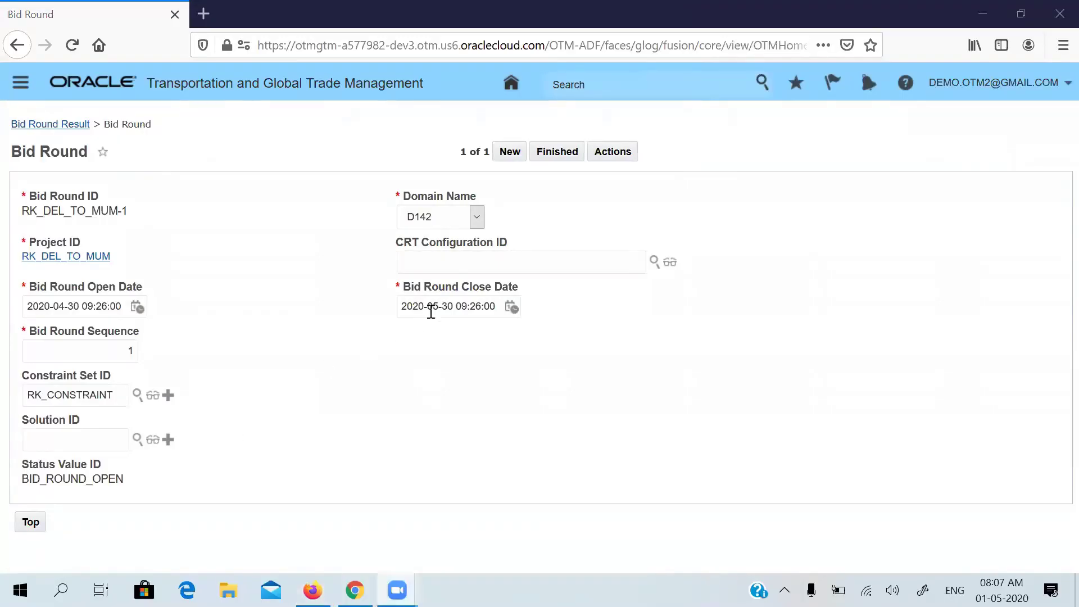
pyautogui.click(455, 263)
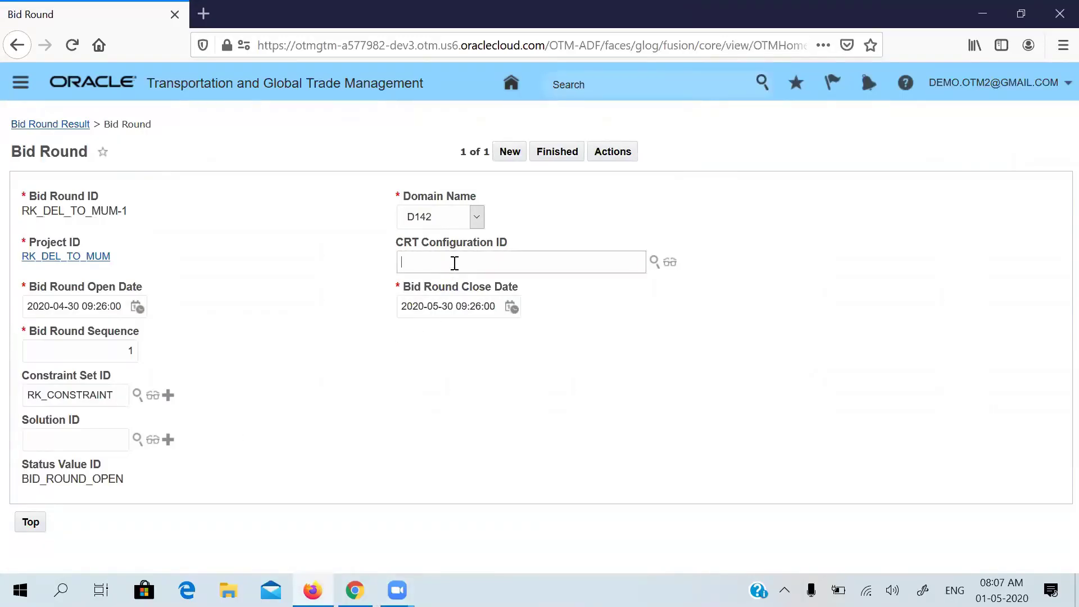
pyautogui.write('N')
pyautogui.press('BackSpace')
pyautogui.write('RK_')
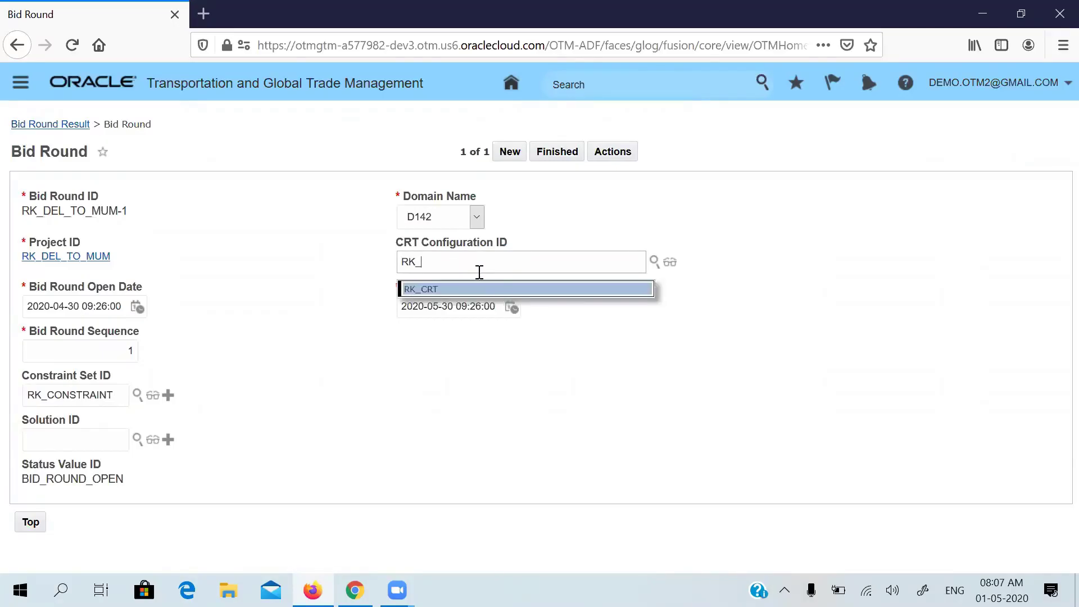
pyautogui.click(457, 289)
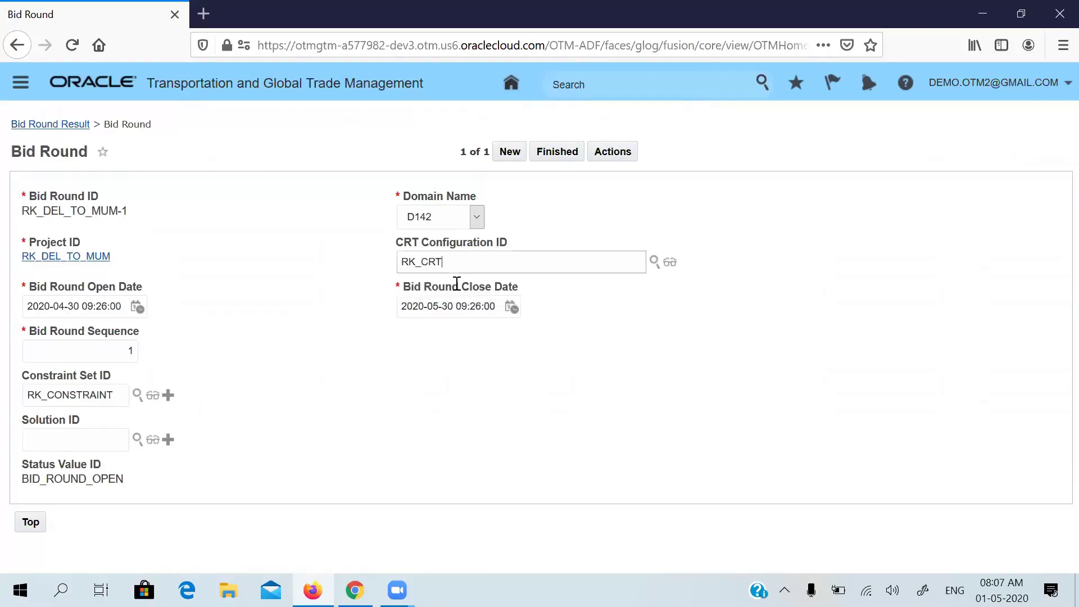
pyautogui.click(559, 151)
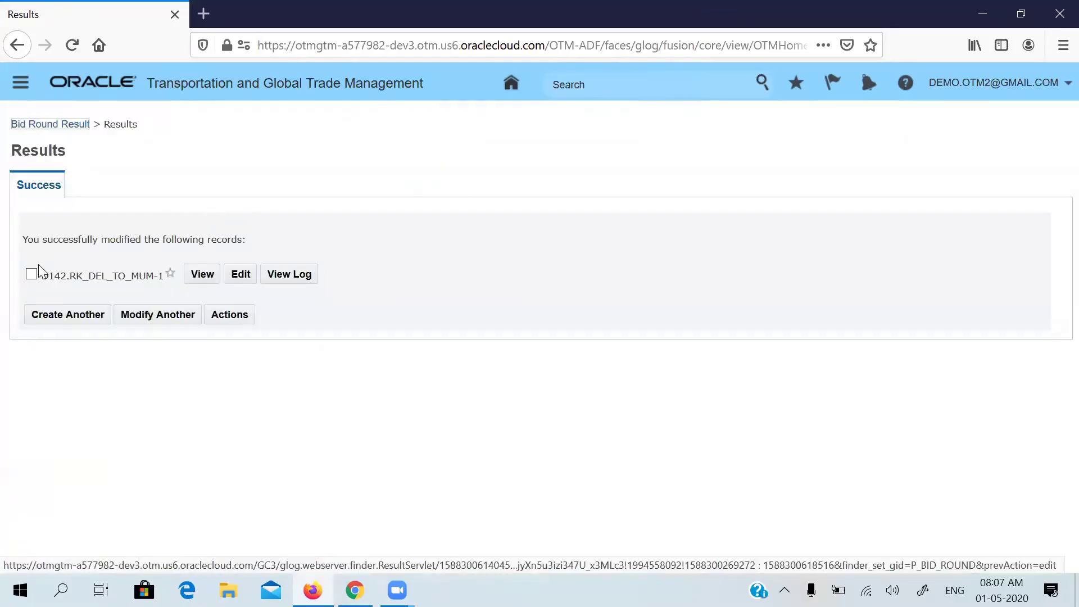
# - Start the Create Carrier Response Template action for the modified RK_DEL_TO_MUM-1 bid round and choose the service provider RK_DS_DHL
pyautogui.click(31, 275)
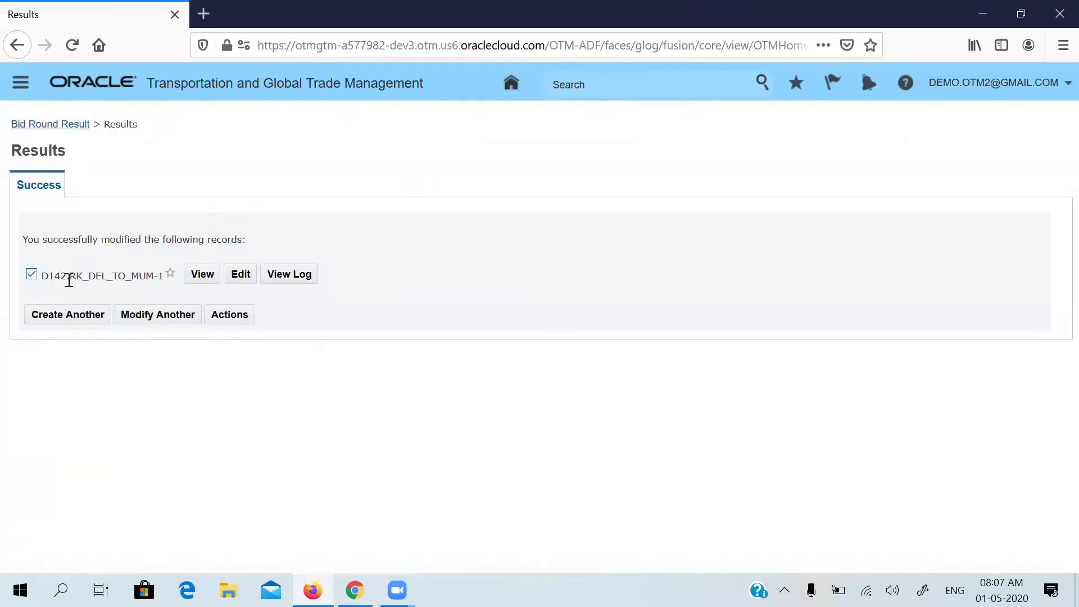
pyautogui.click(243, 316)
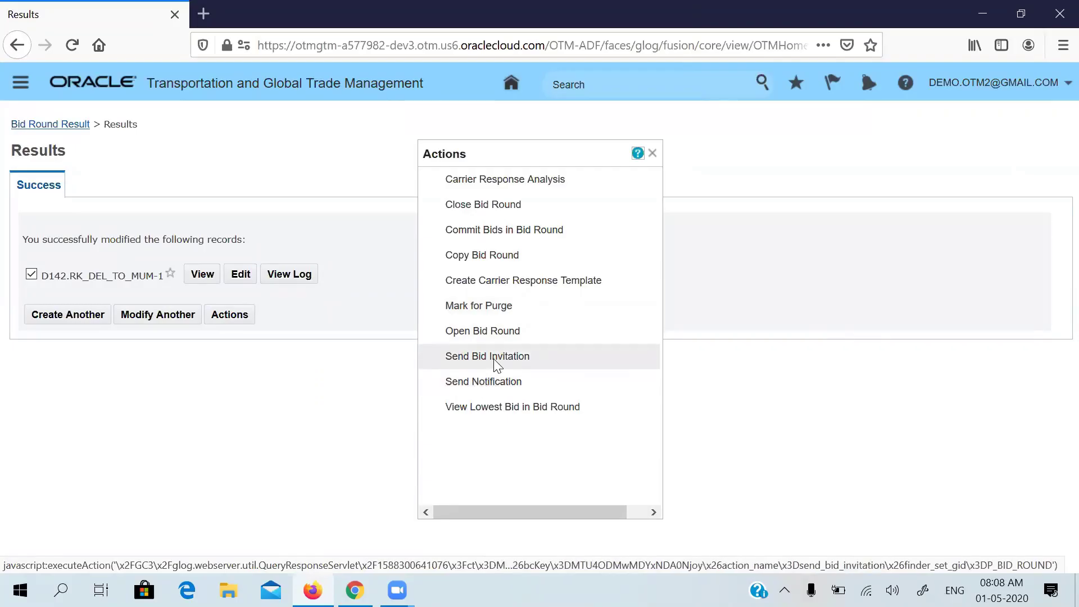
pyautogui.click(463, 281)
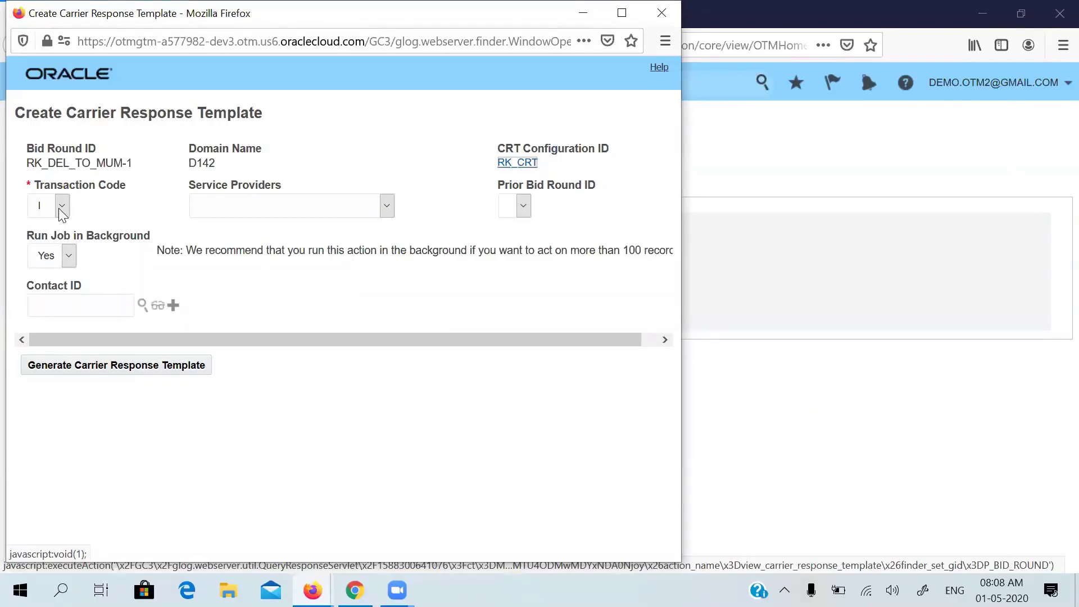
pyautogui.click(276, 211)
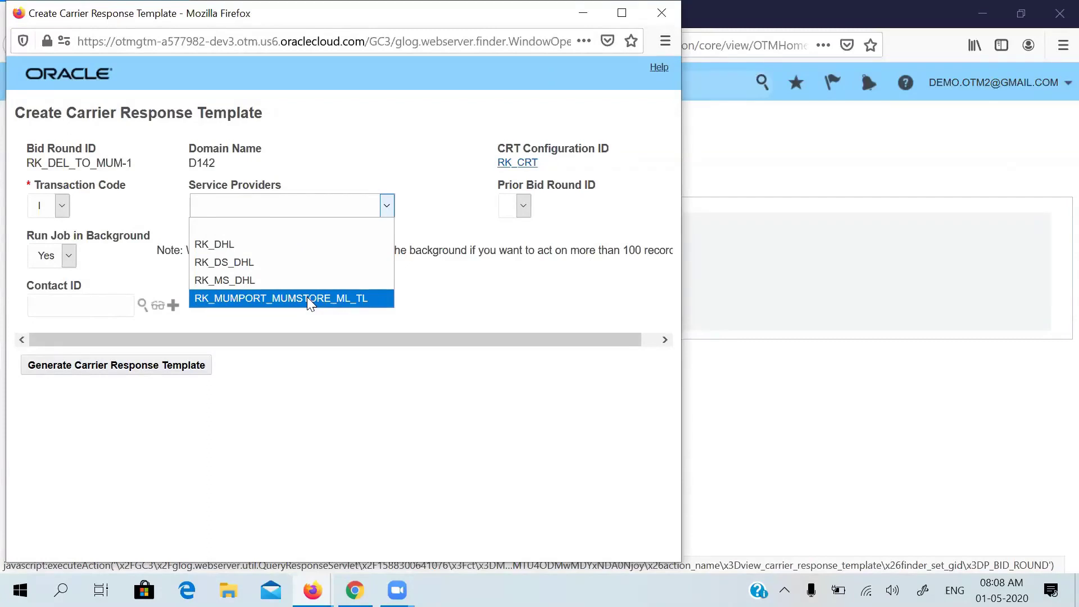
pyautogui.click(259, 264)
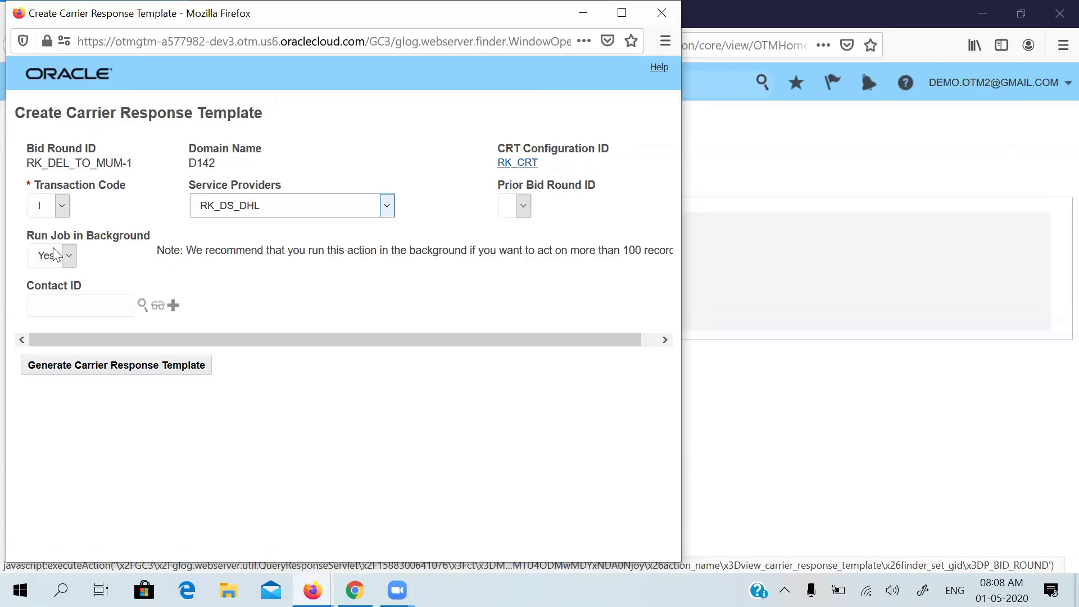
# - Enter the contact's ID, generate the carrier response template, and close the results window
pyautogui.click(67, 307)
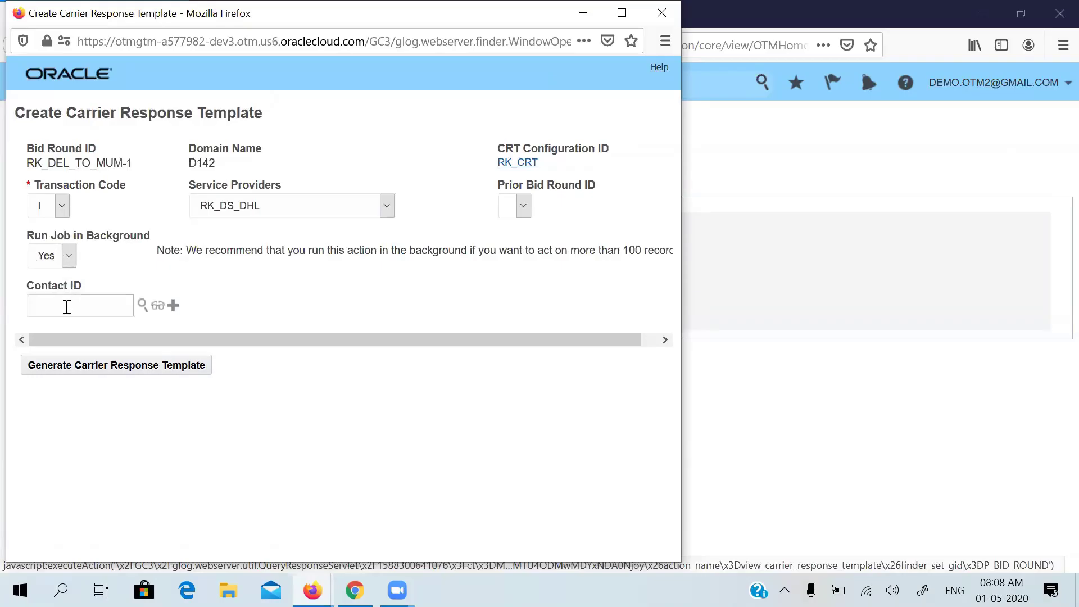
pyautogui.write('BOB')
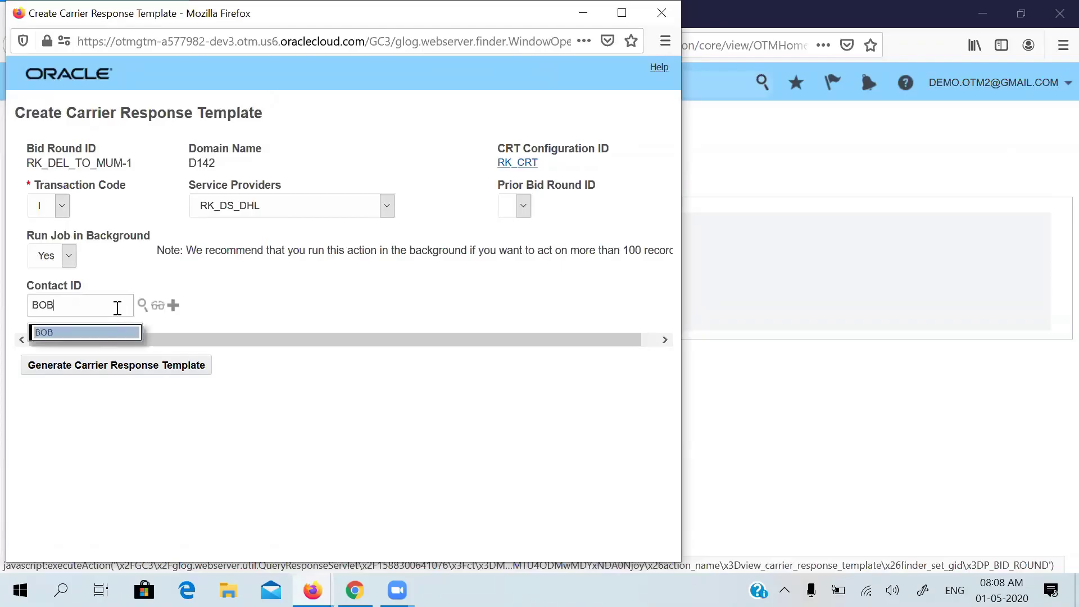
pyautogui.click(90, 333)
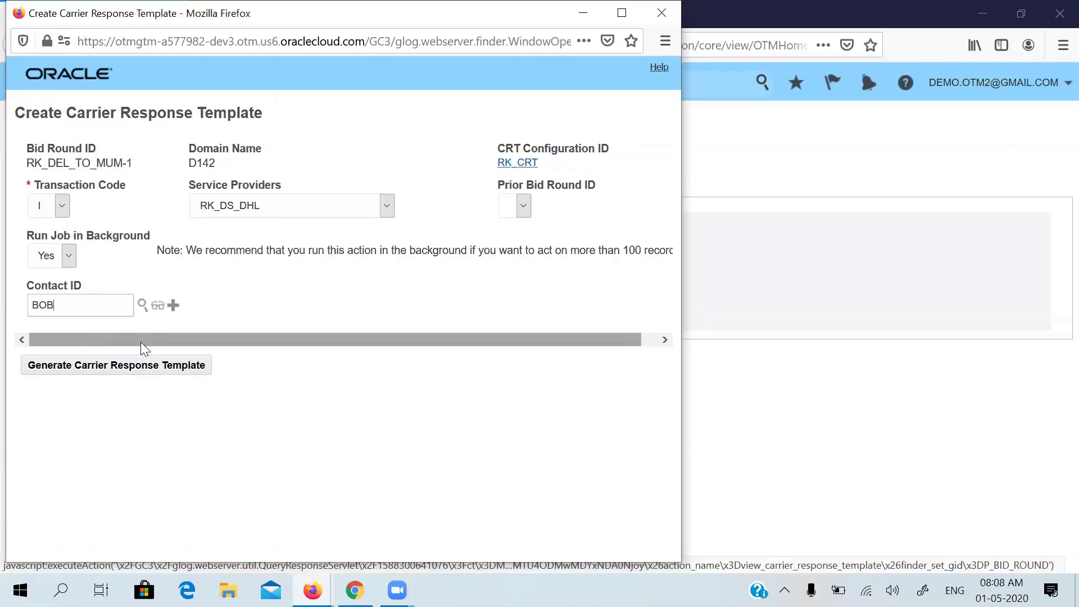
pyautogui.click(107, 370)
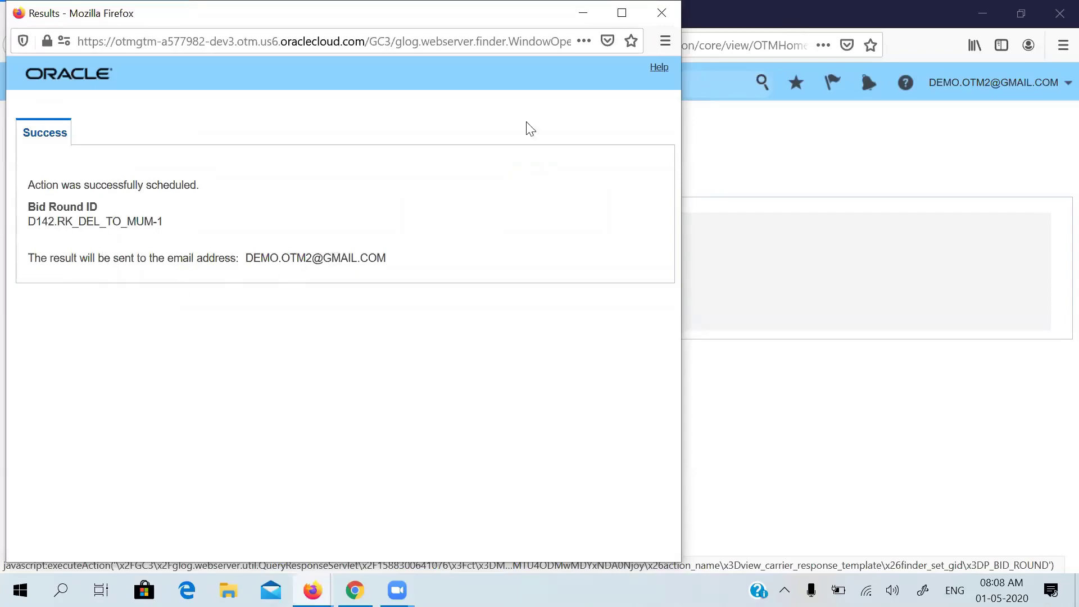
pyautogui.click(661, 13)
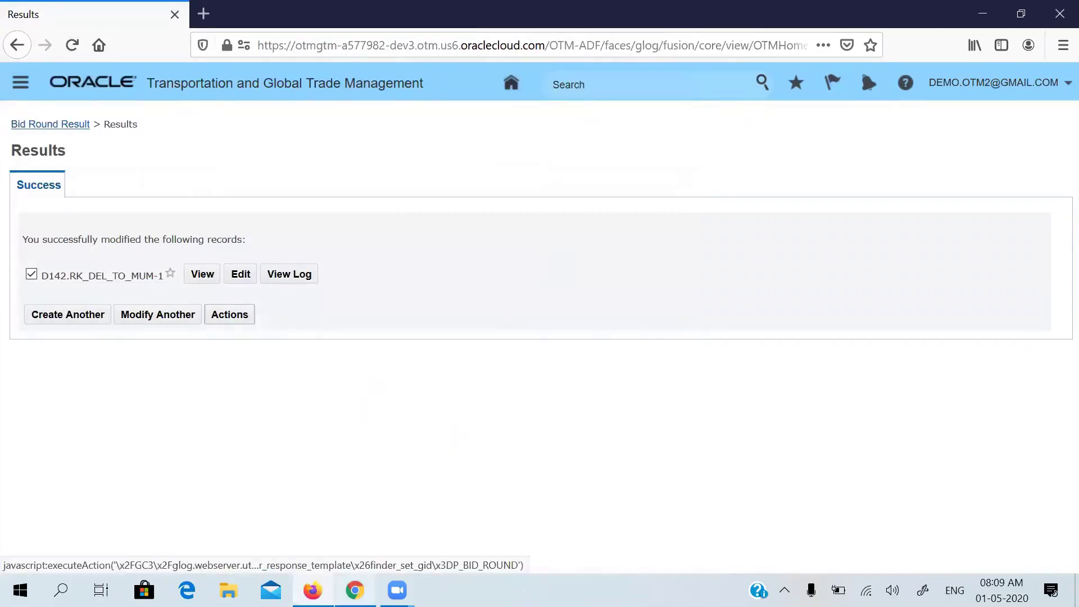
# - Switch to Gmail in Chrome, check the Sent and Inbox folders for the carrier response template email, and close the empty browser tab
pyautogui.click(354, 590)
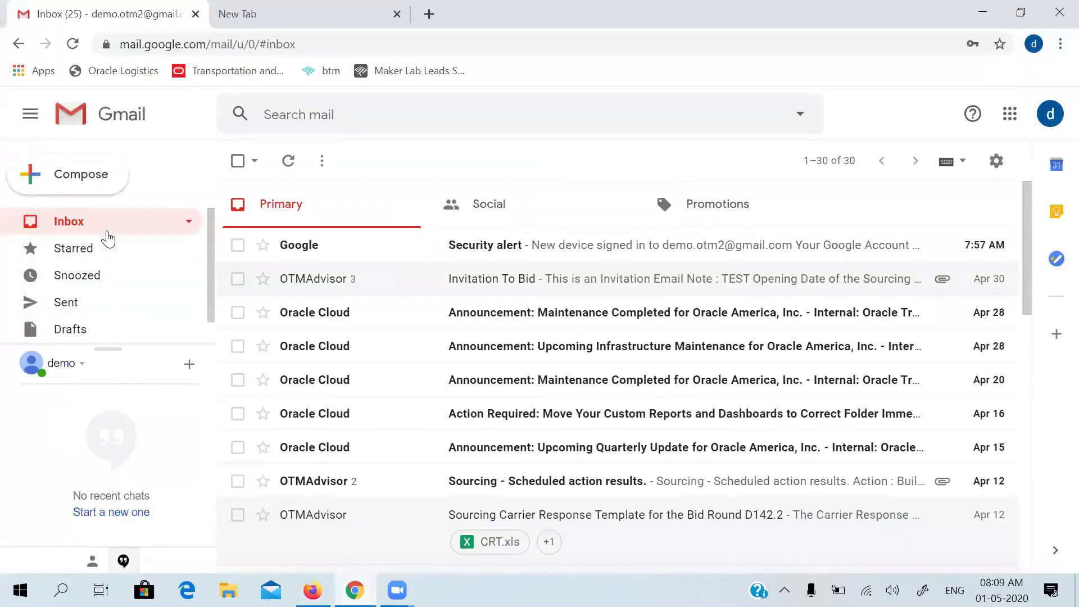
pyautogui.click(78, 302)
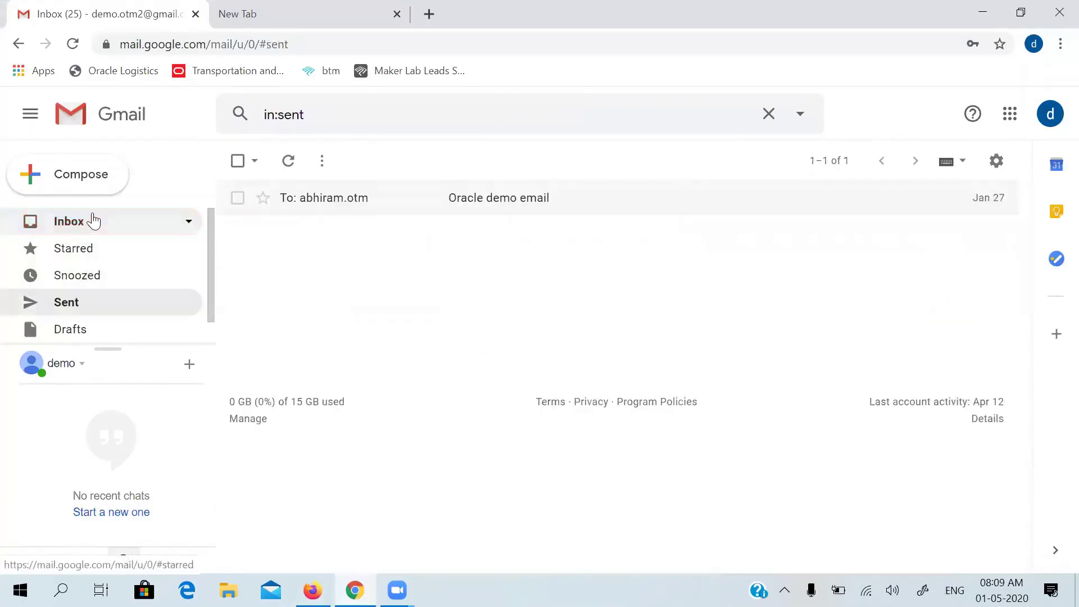
pyautogui.click(93, 221)
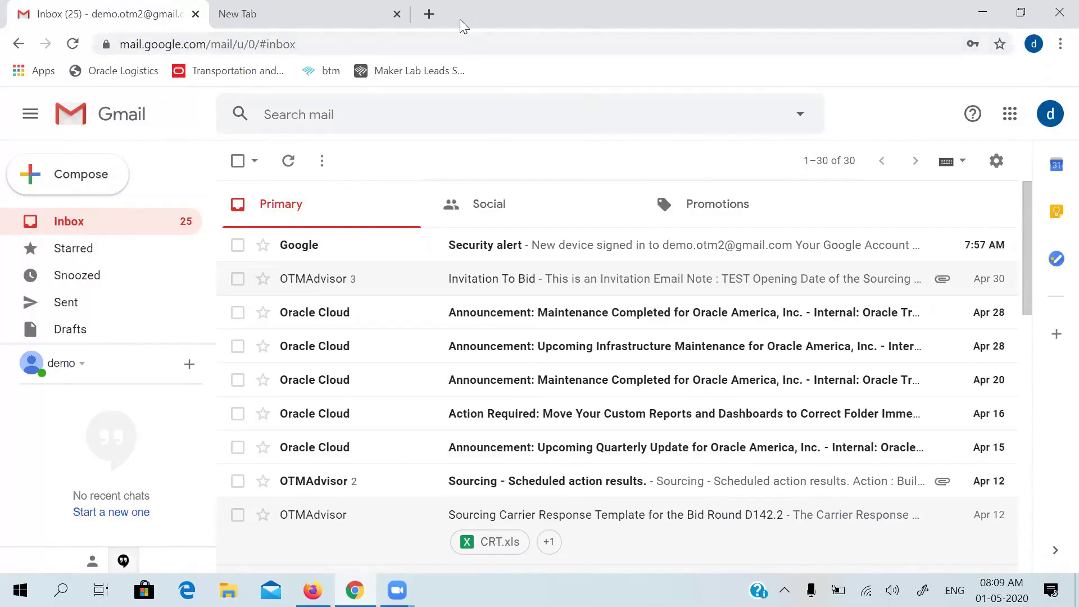
pyautogui.click(397, 14)
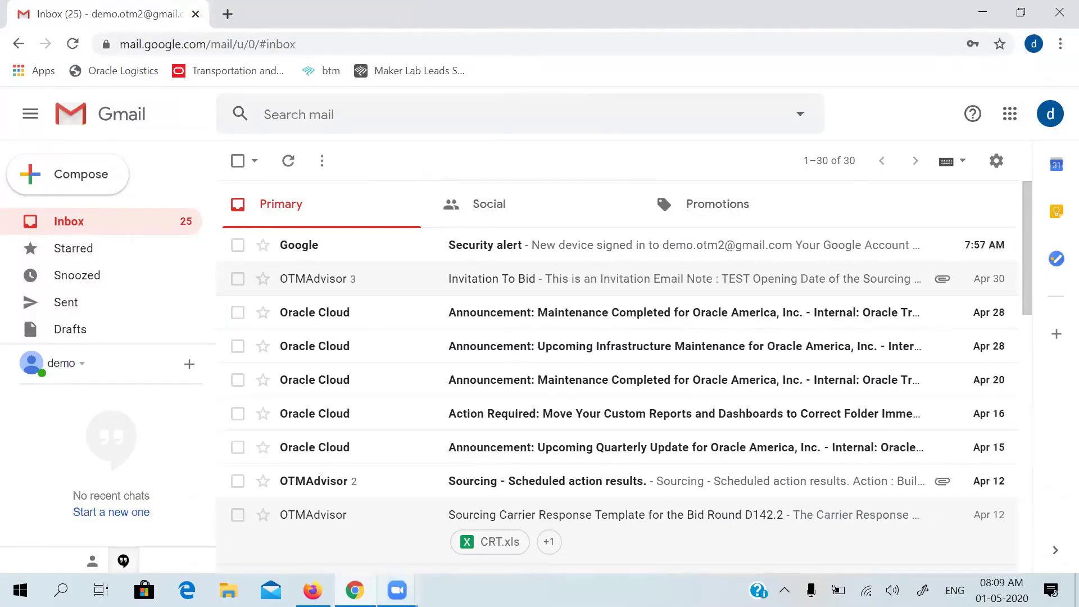
pyautogui.click(396, 590)
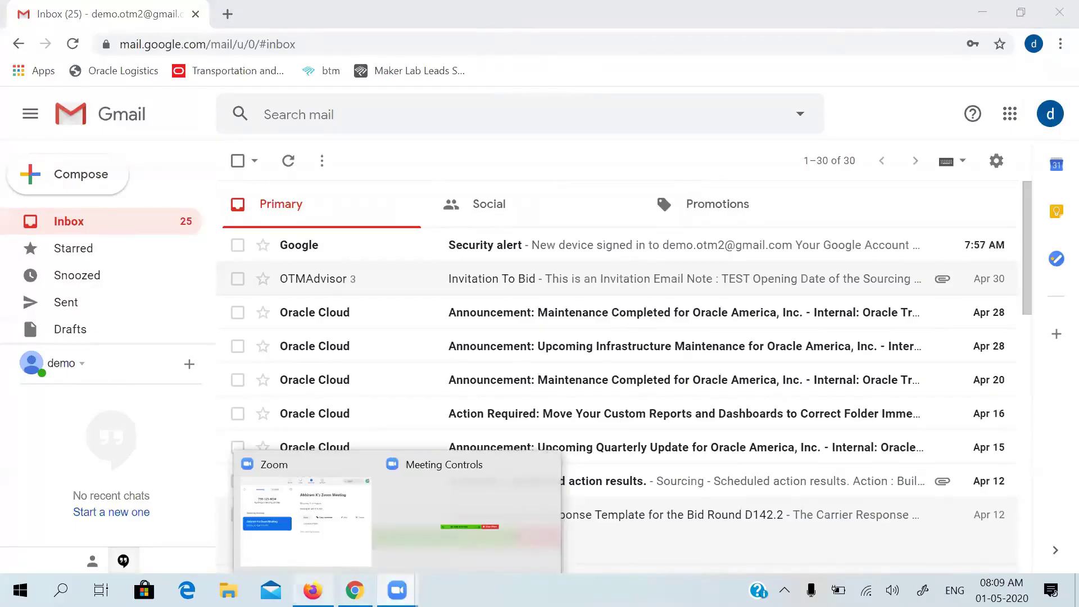
# - Switch back to Oracle Transportation Management in Firefox and open the CRT Configuration Definition finder from the Sourcing setup area
pyautogui.click(312, 590)
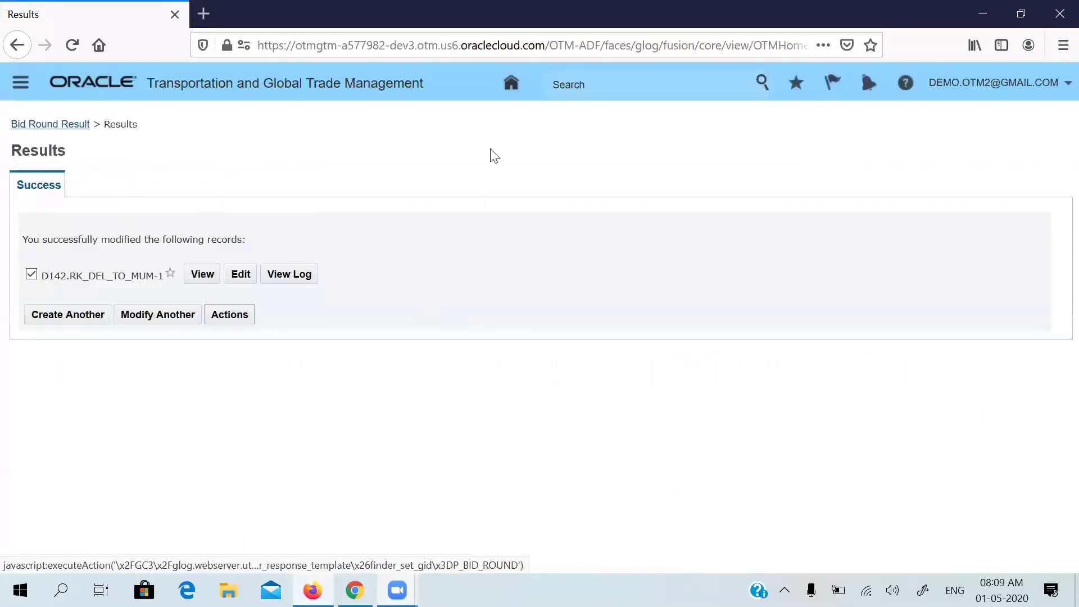
pyautogui.click(512, 86)
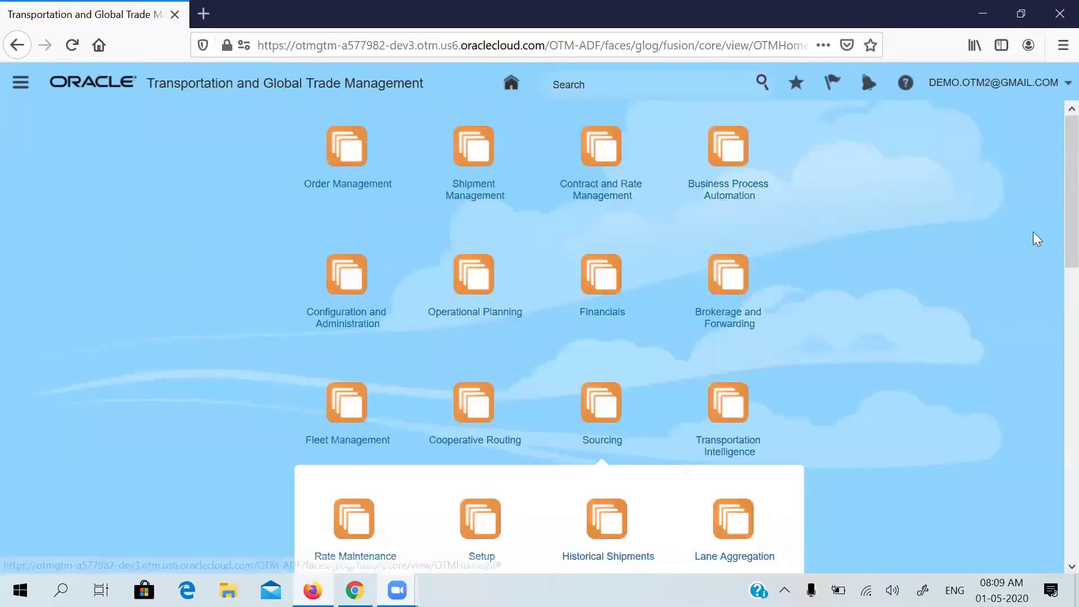
pyautogui.scroll(-5, 1055, 250)
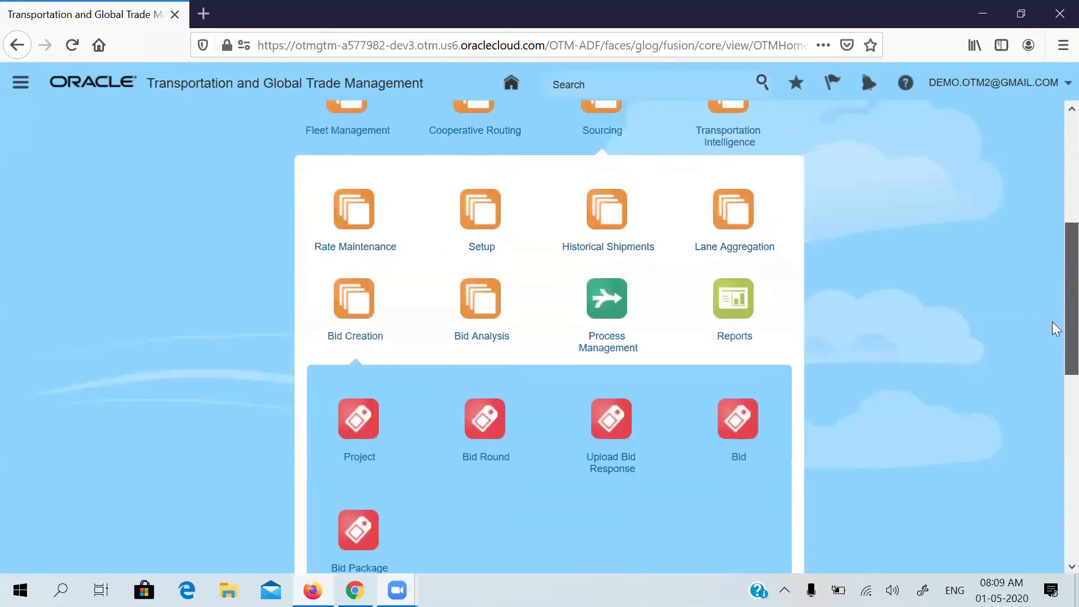
pyautogui.click(496, 222)
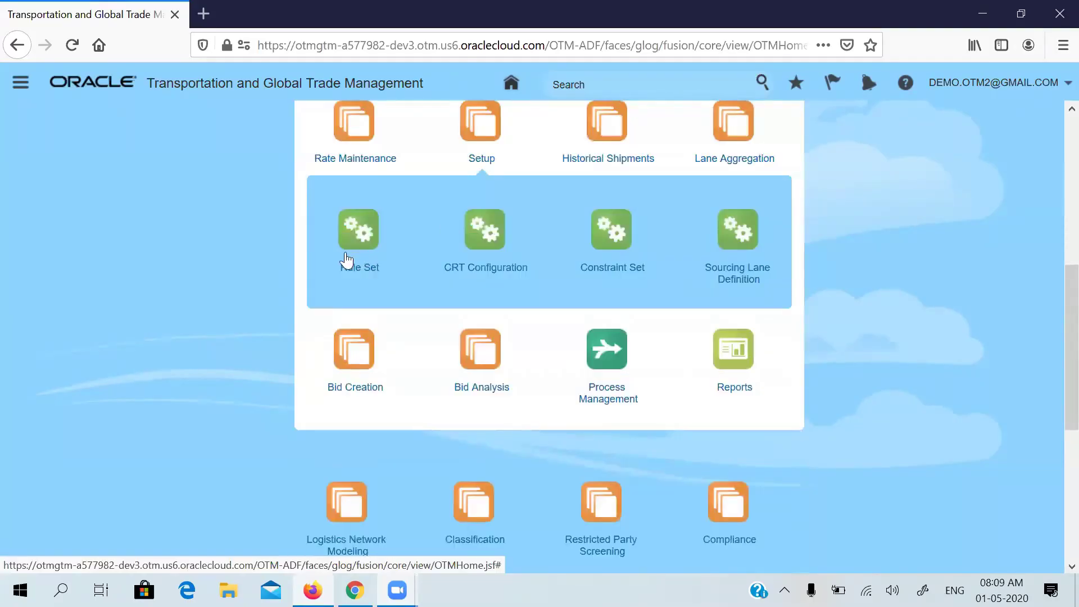
pyautogui.click(494, 229)
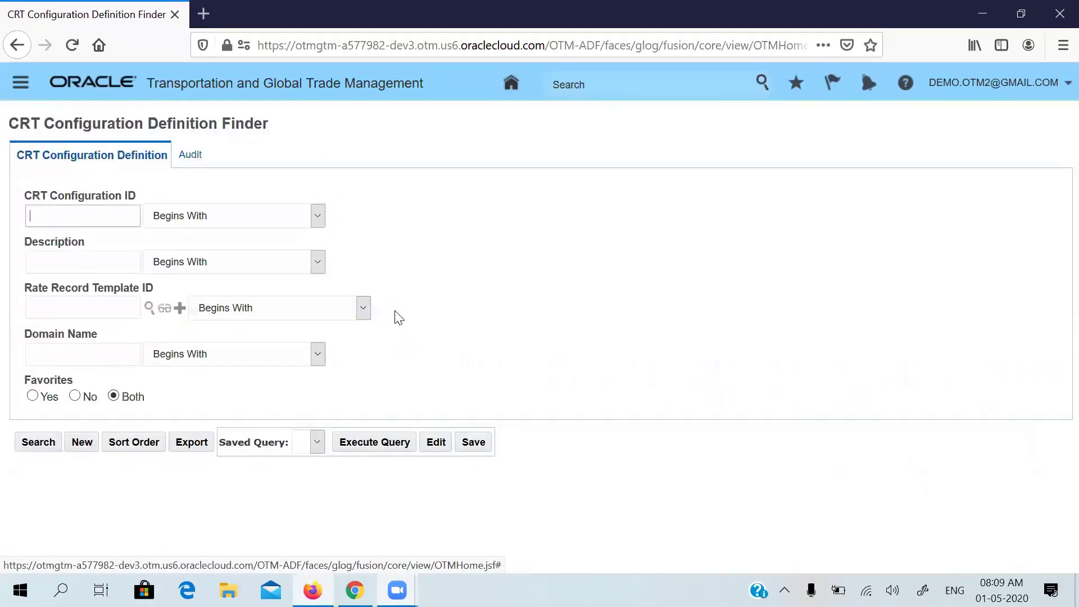
# - Search for all CRT configuration definitions and try to edit the RK_CRT record
pyautogui.click(39, 443)
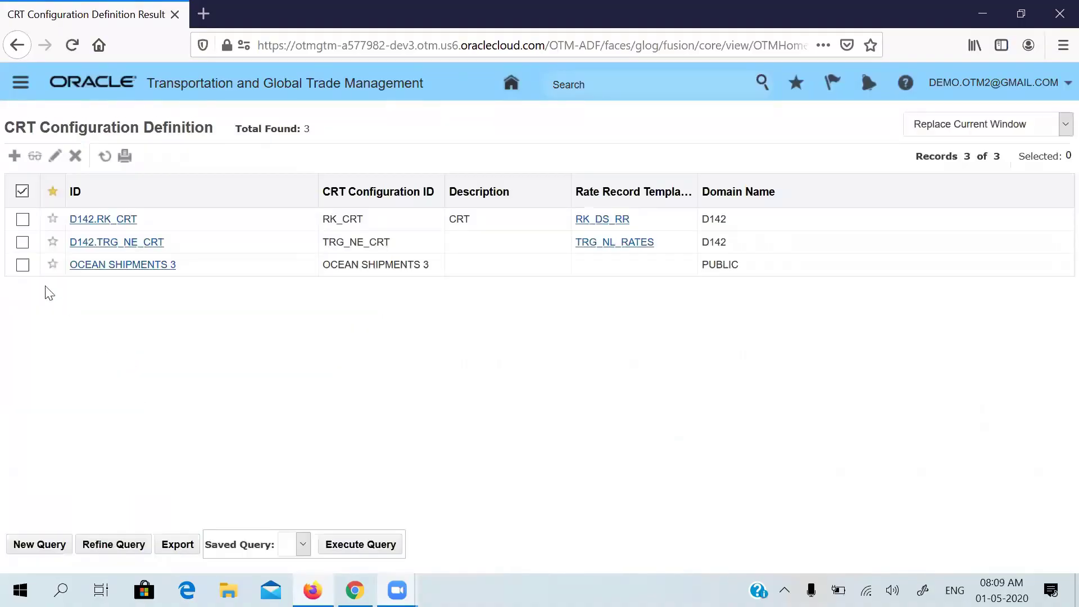
pyautogui.click(22, 219)
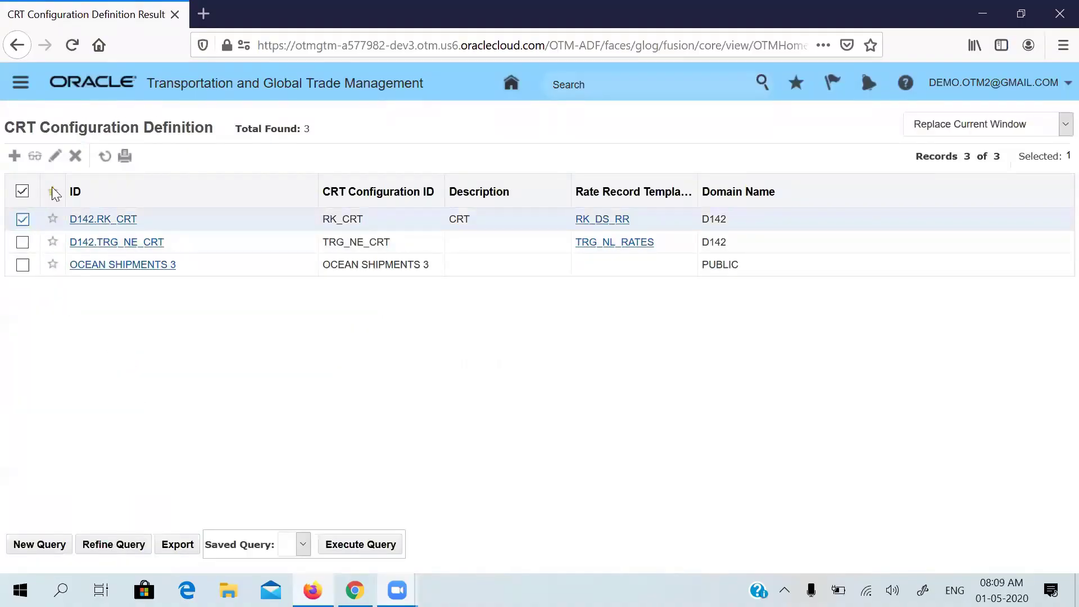
pyautogui.click(55, 157)
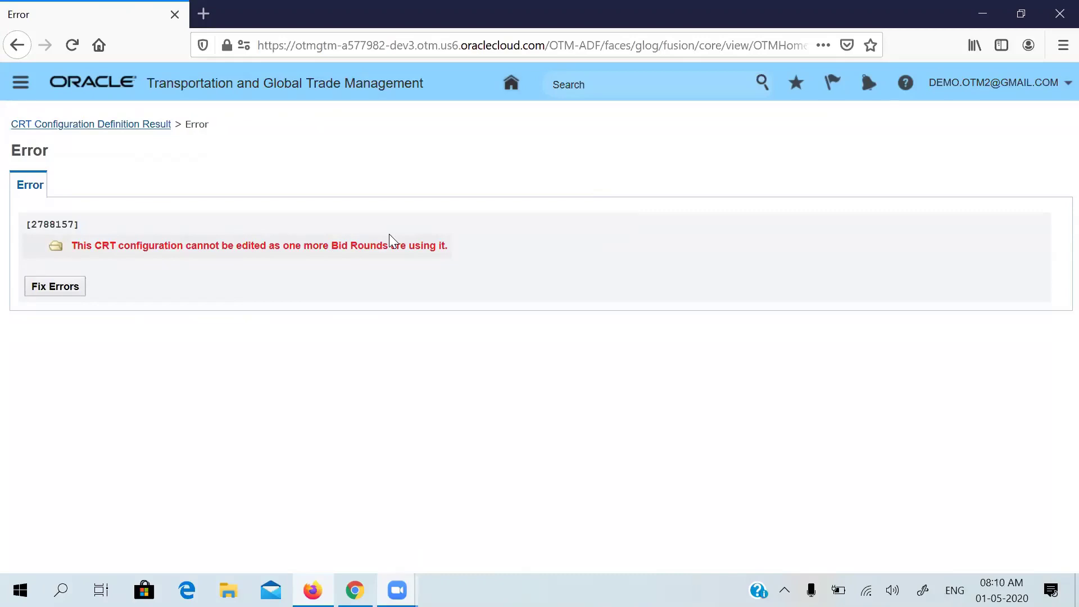
# - Search for rate offerings whose ID begins with RK and try to edit the RK_DS_RO offering
pyautogui.click(511, 85)
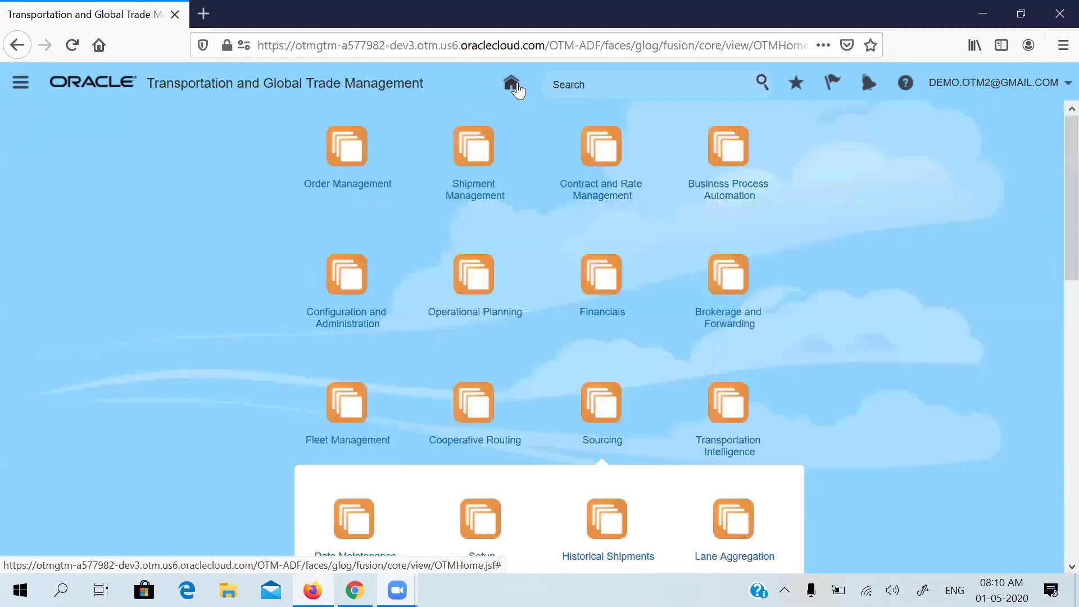
pyautogui.click(611, 149)
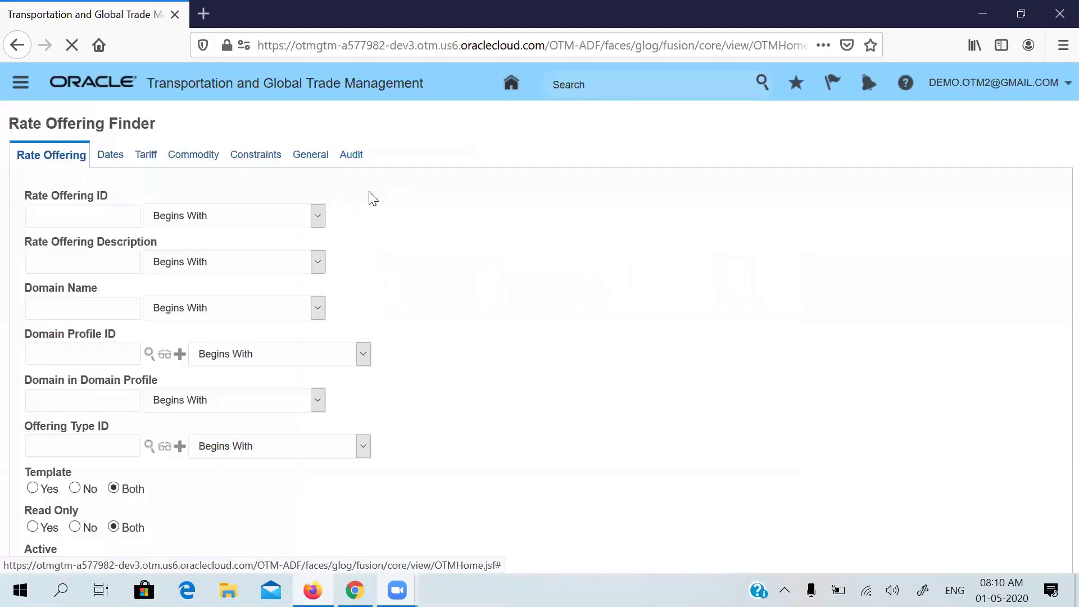
pyautogui.click(125, 215)
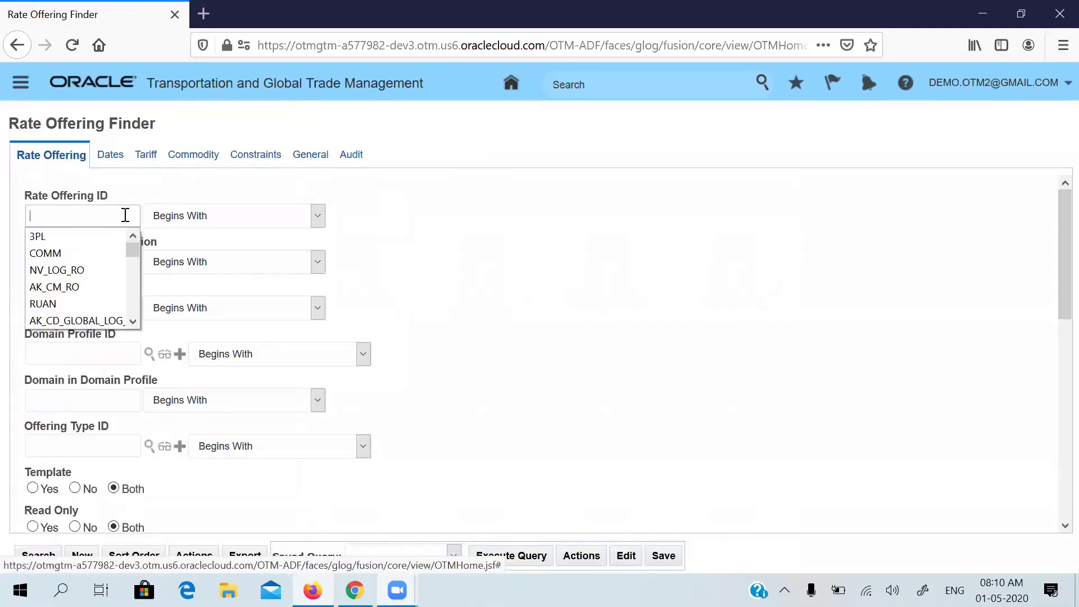
pyautogui.write('RK')
pyautogui.press('Return')
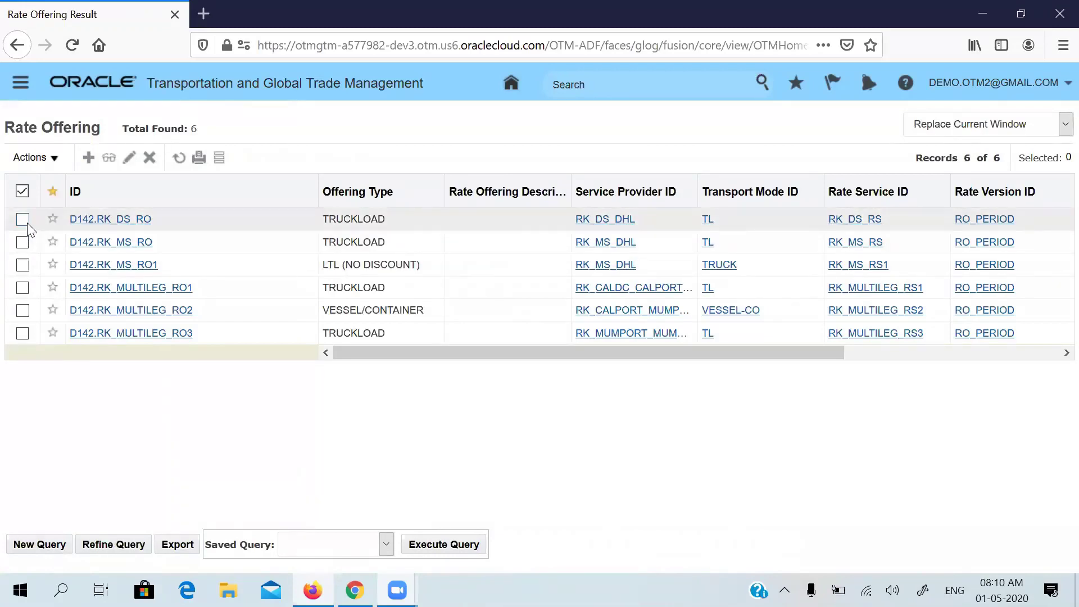
pyautogui.click(23, 220)
pyautogui.click(129, 162)
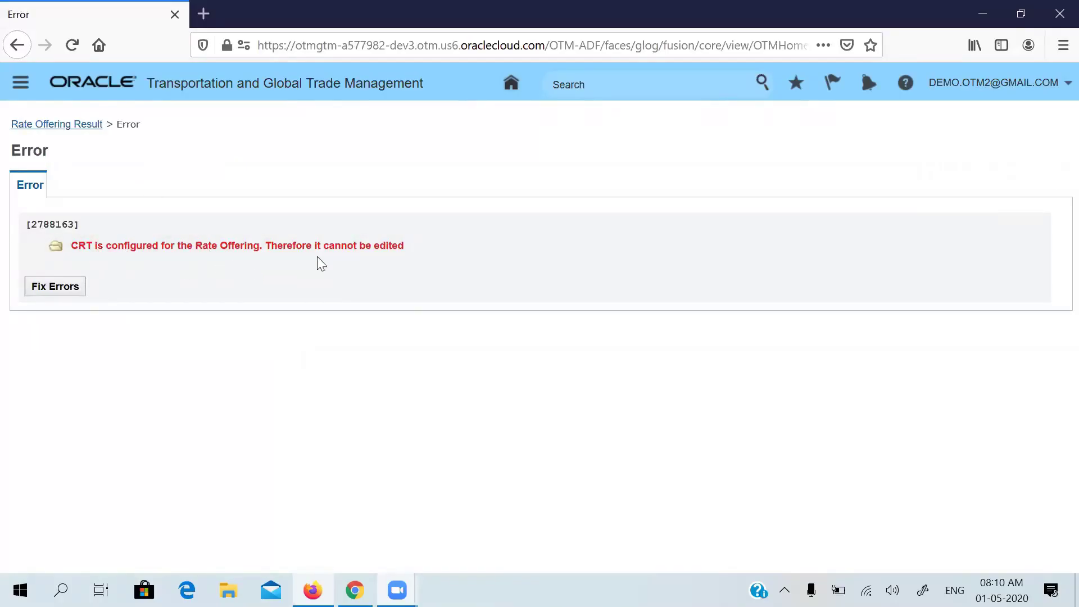
# - Switch to Gmail in Chrome, check for the carrier response template email, view the Security alert message, and return to Oracle
pyautogui.click(512, 86)
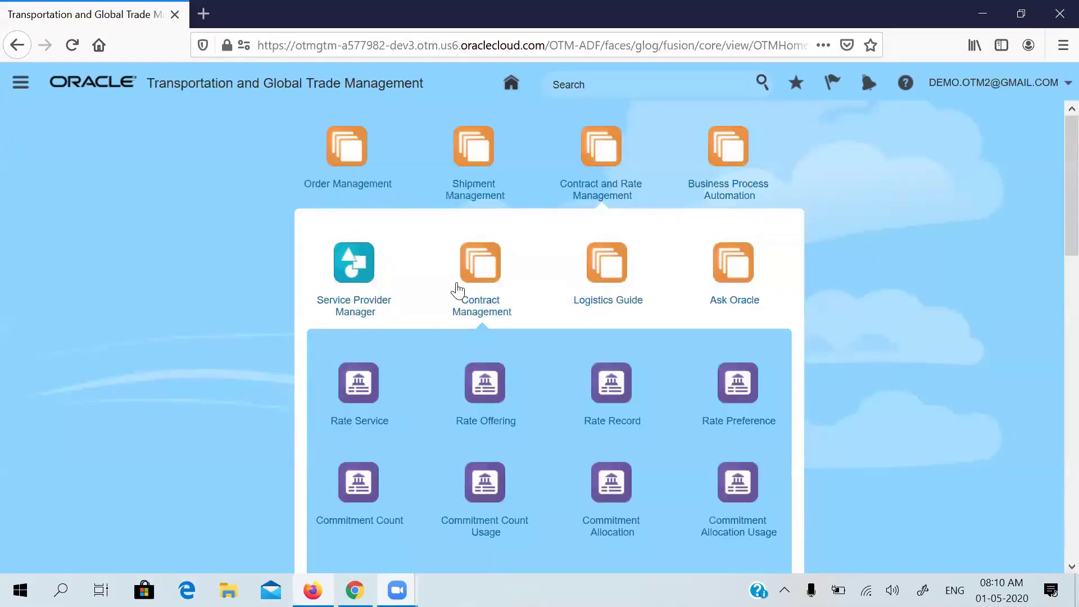
pyautogui.click(355, 590)
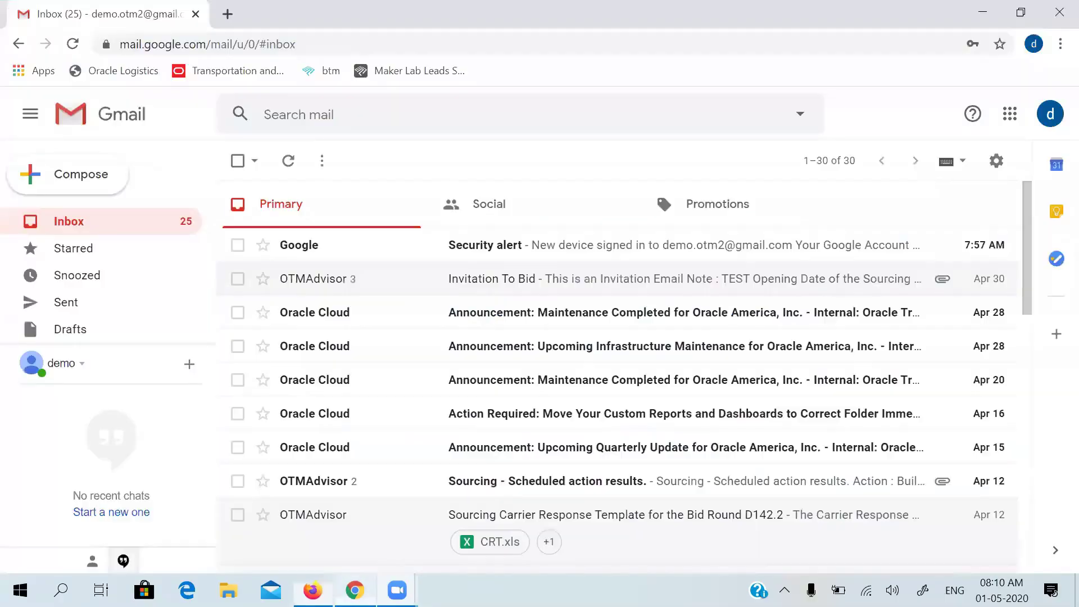
pyautogui.click(93, 305)
pyautogui.click(94, 218)
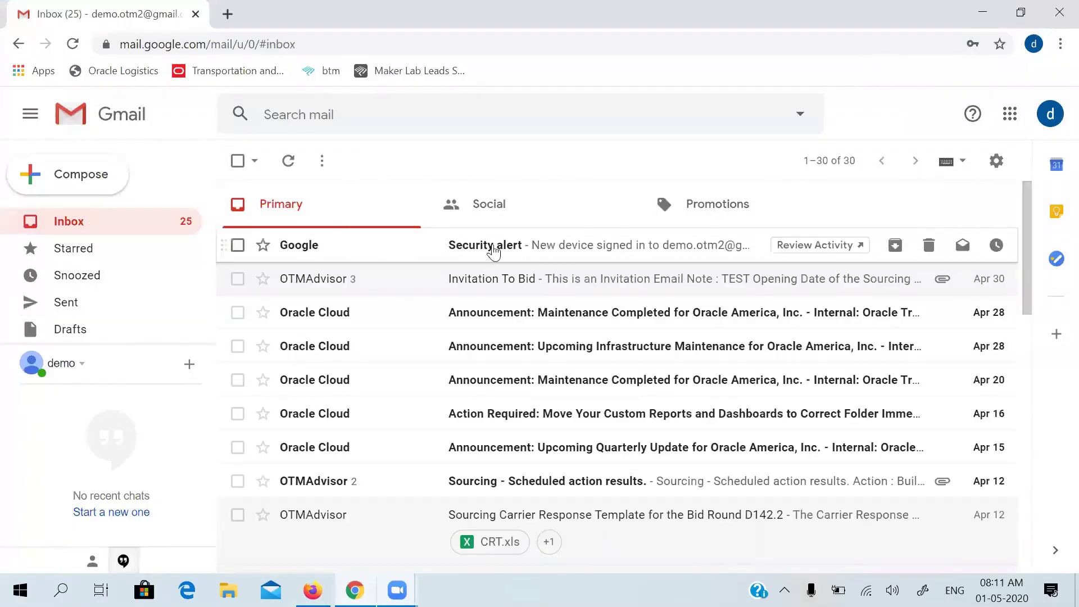
pyautogui.click(586, 253)
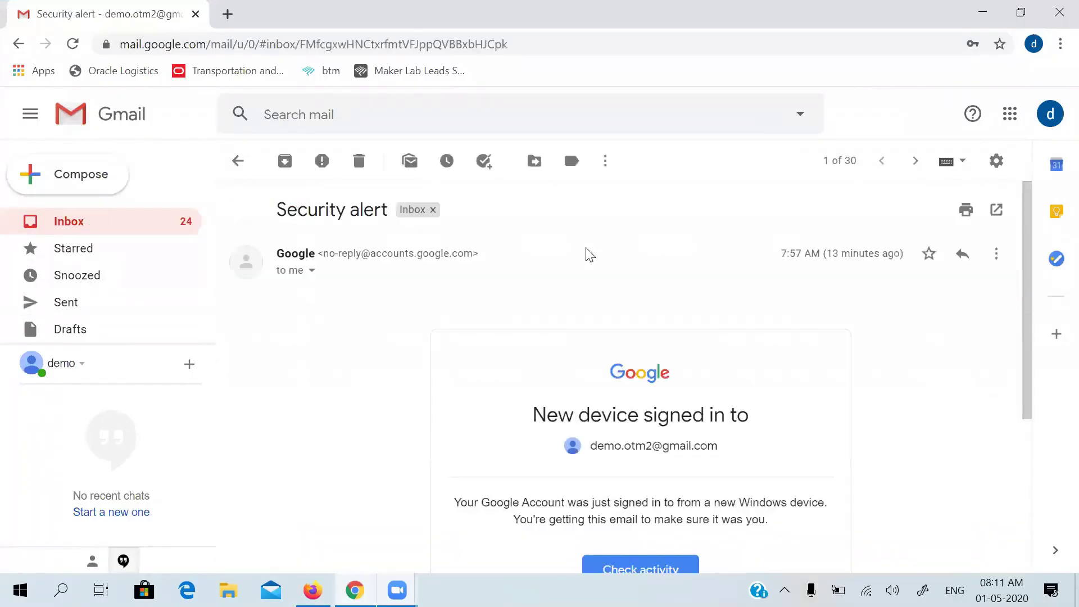
pyautogui.click(238, 167)
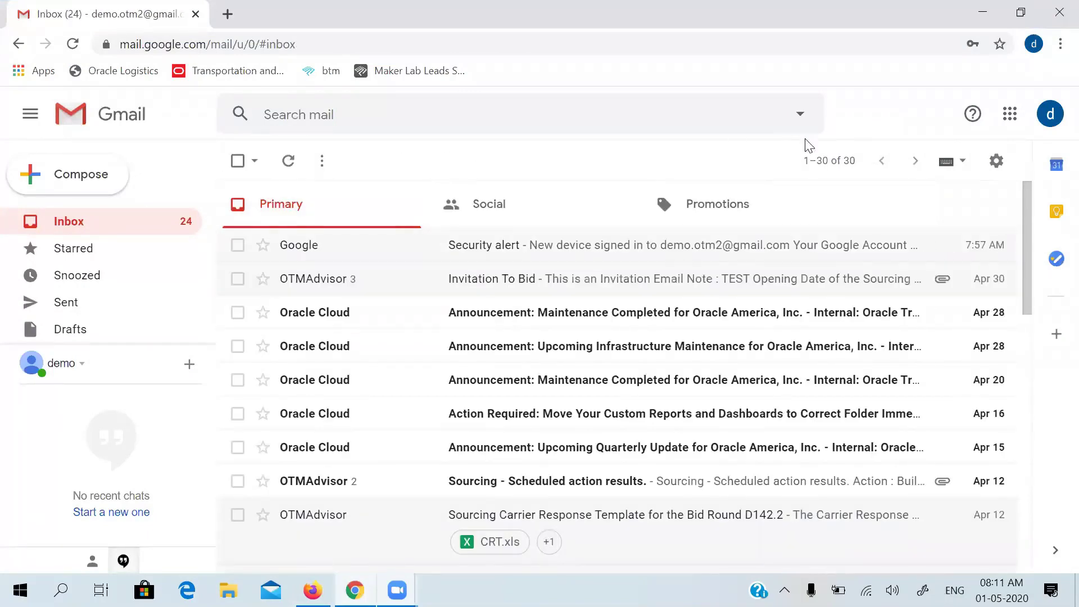
pyautogui.click(980, 20)
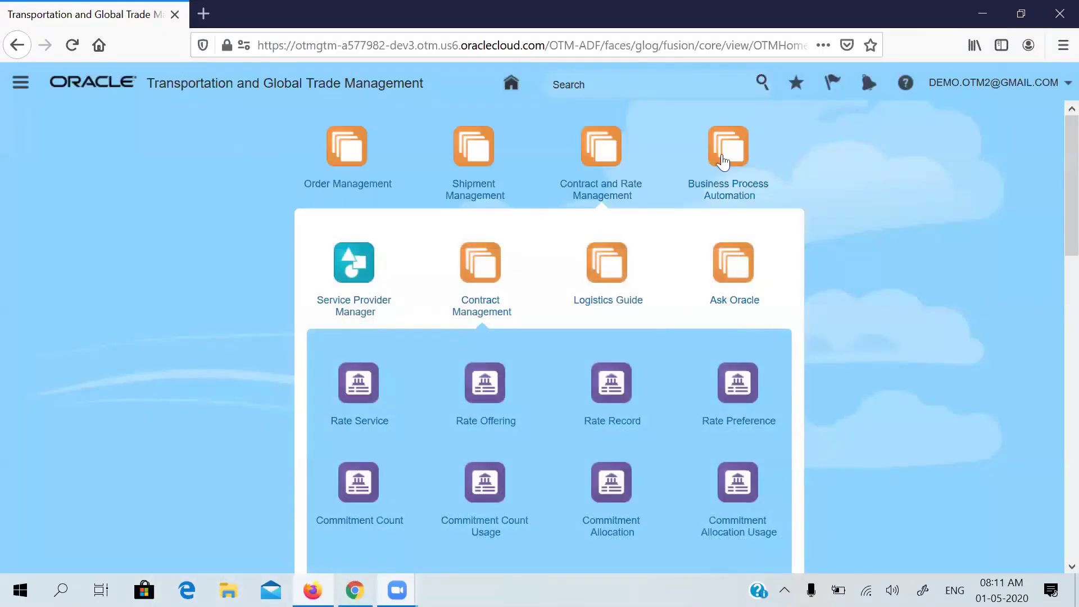
# - Open the Lane Summary Detail finder in the Sourcing lane aggregation area and search for all records
pyautogui.moveTo(1067, 213); pyautogui.dragTo(1061, 434)
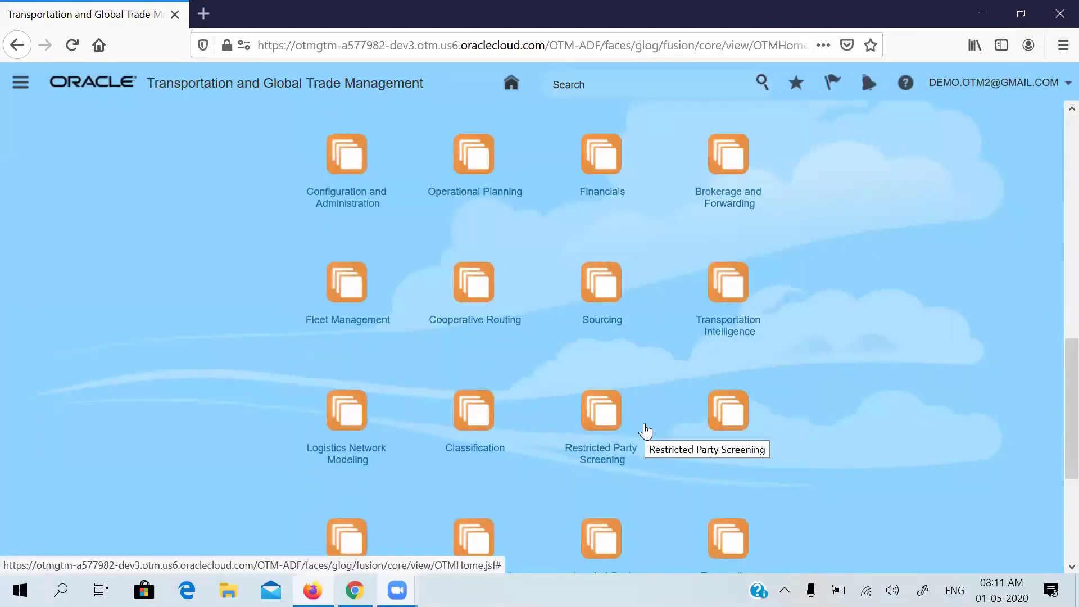
pyautogui.click(607, 272)
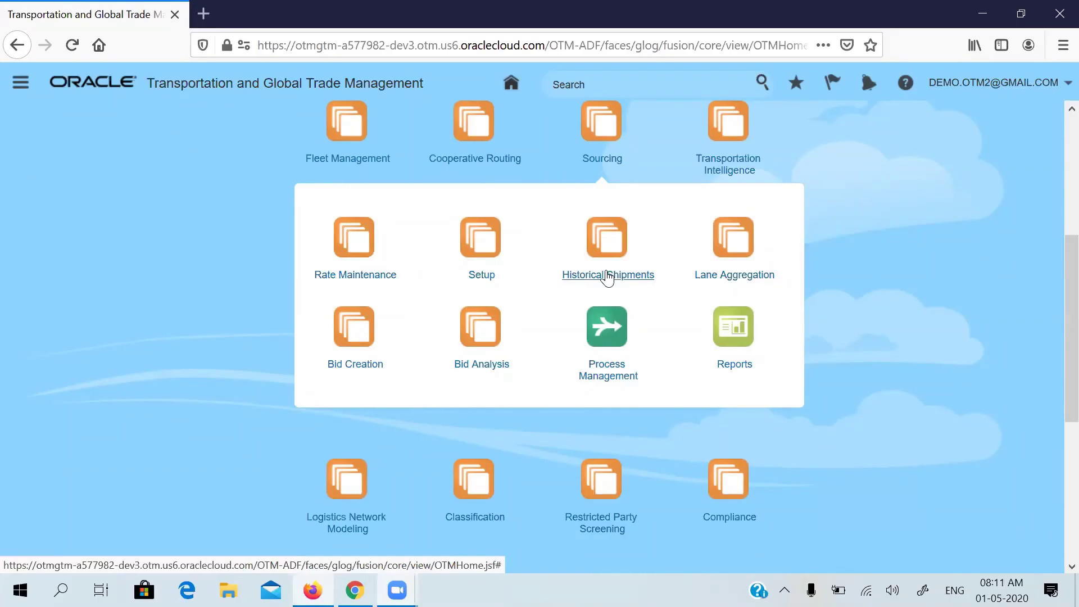
pyautogui.click(733, 247)
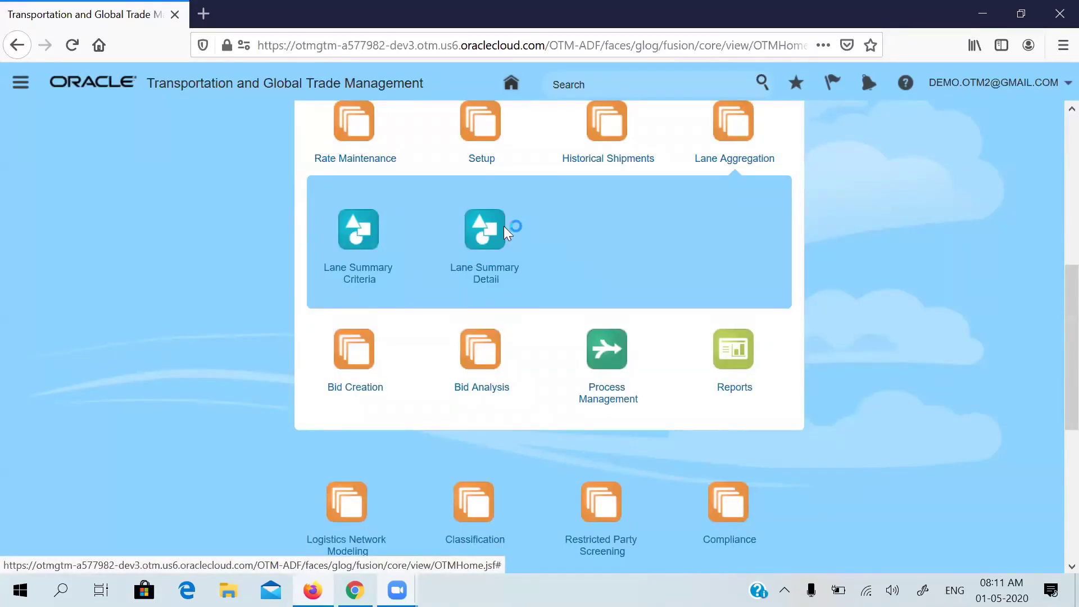
pyautogui.click(465, 221)
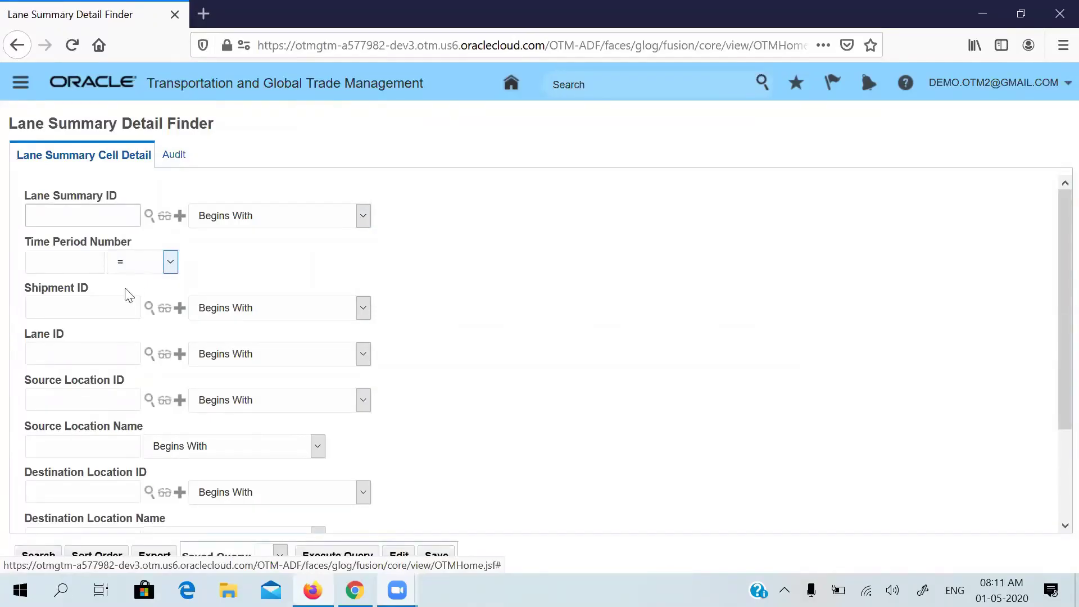
pyautogui.click(36, 557)
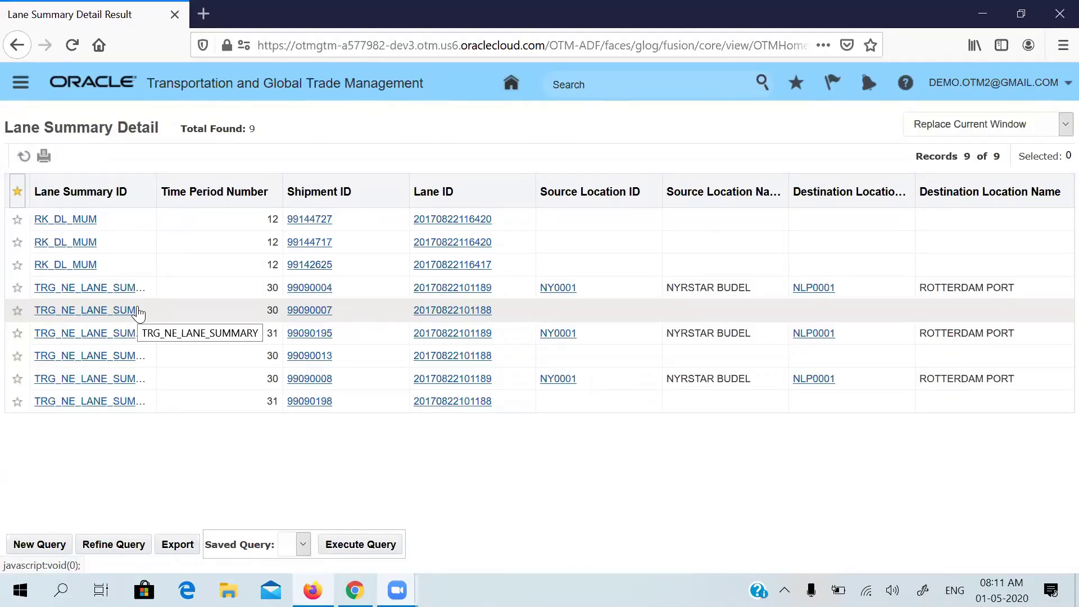
# - View the criteria of the RK_DL_MUM lane summary, look at them in edit mode, and close the window without changes
pyautogui.click(66, 270)
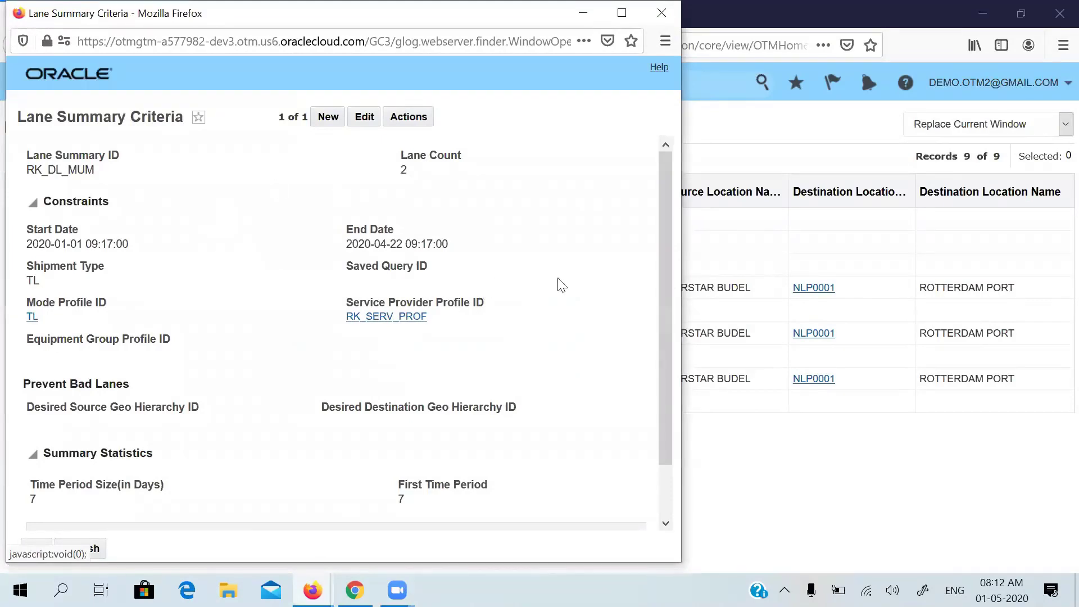
pyautogui.moveTo(665, 222); pyautogui.dragTo(667, 299)
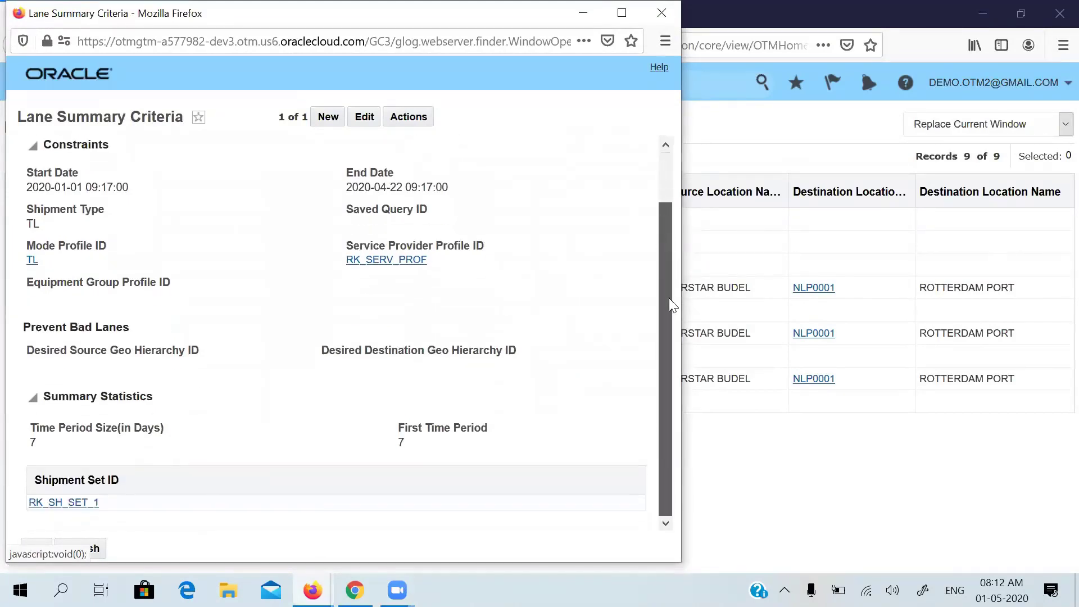
pyautogui.click(362, 119)
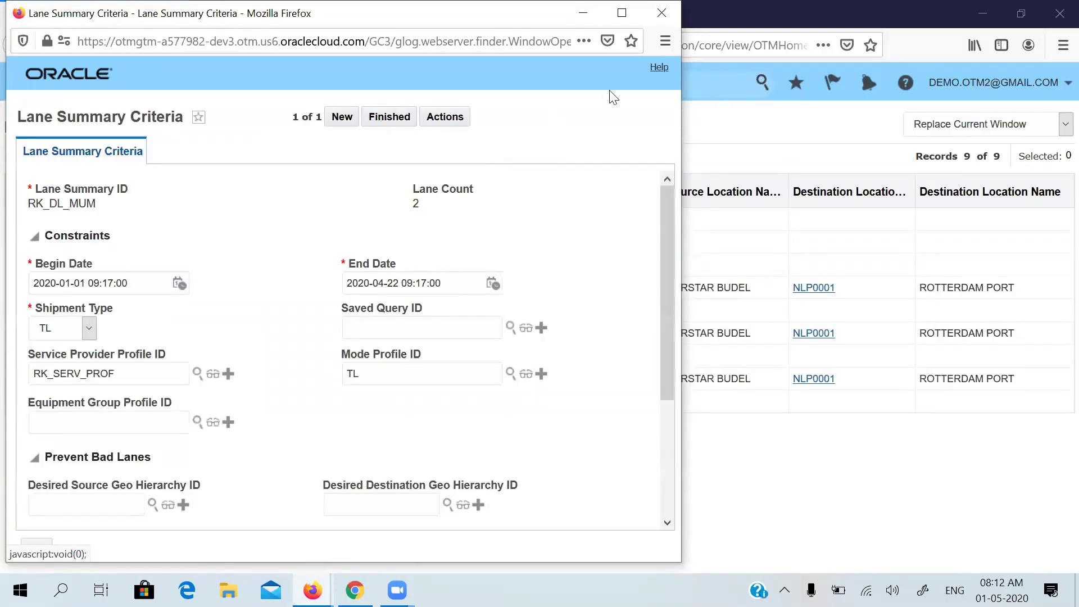
pyautogui.click(663, 17)
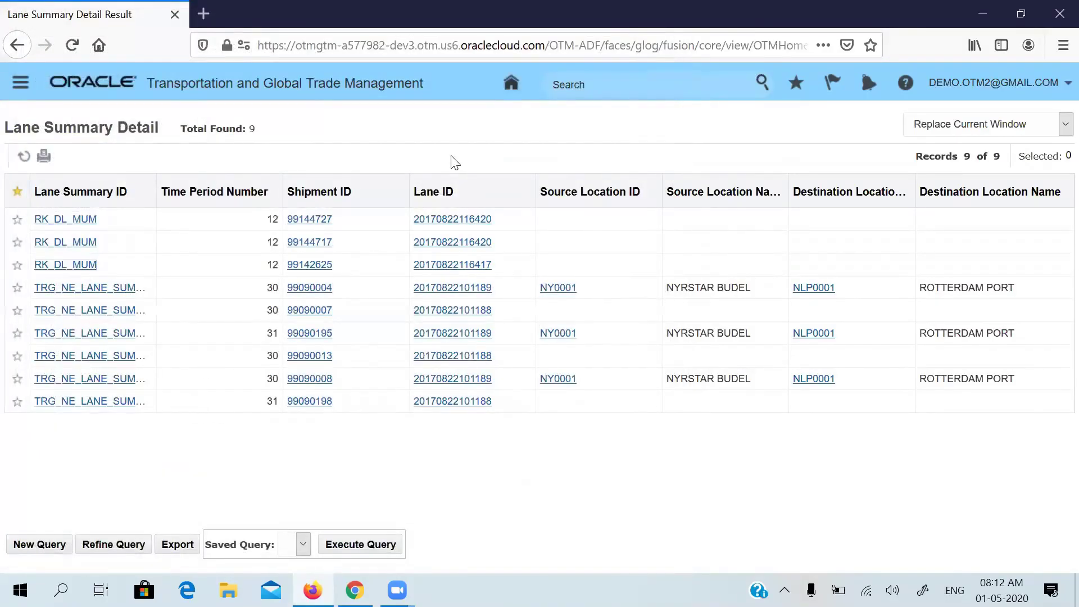
# - Return to the Oracle home page, expand Contract and Rate Management, and recheck the Gmail inbox in Chrome for new mail
pyautogui.click(511, 85)
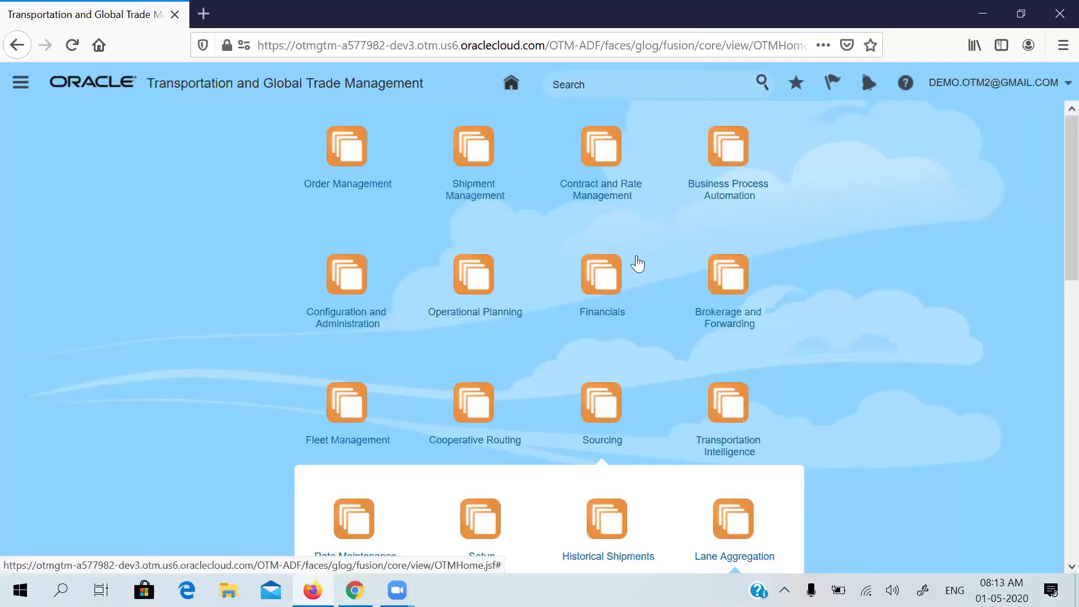
pyautogui.click(618, 191)
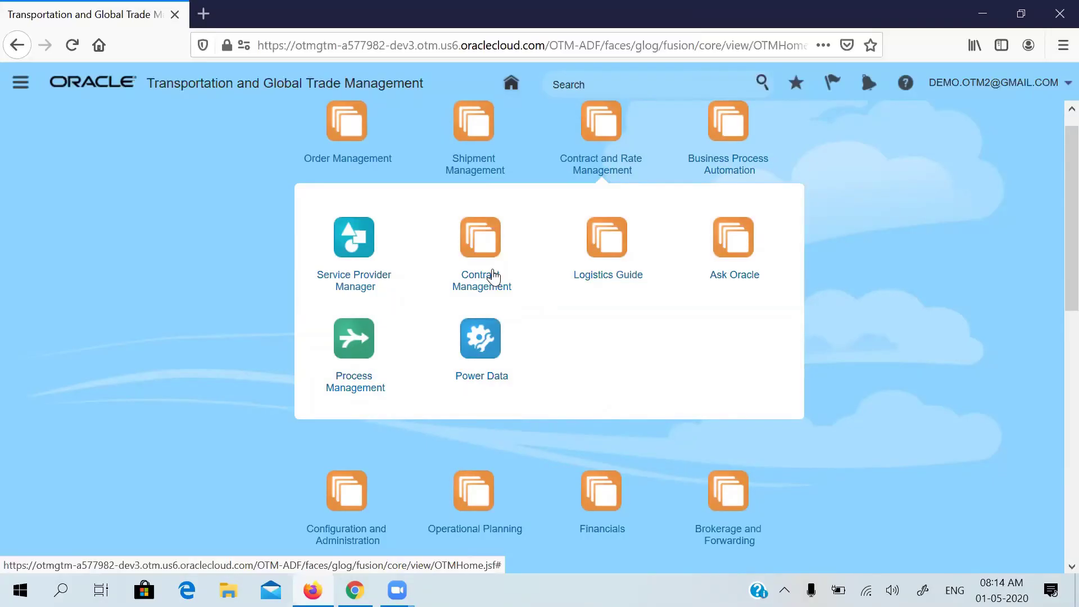
pyautogui.click(355, 590)
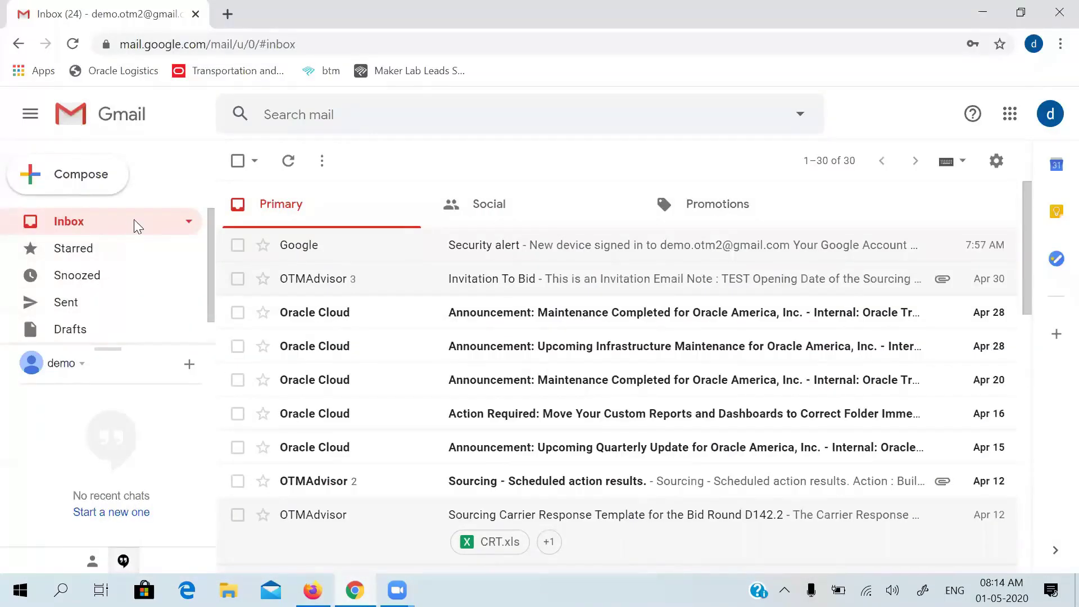
pyautogui.click(134, 221)
pyautogui.click(989, 17)
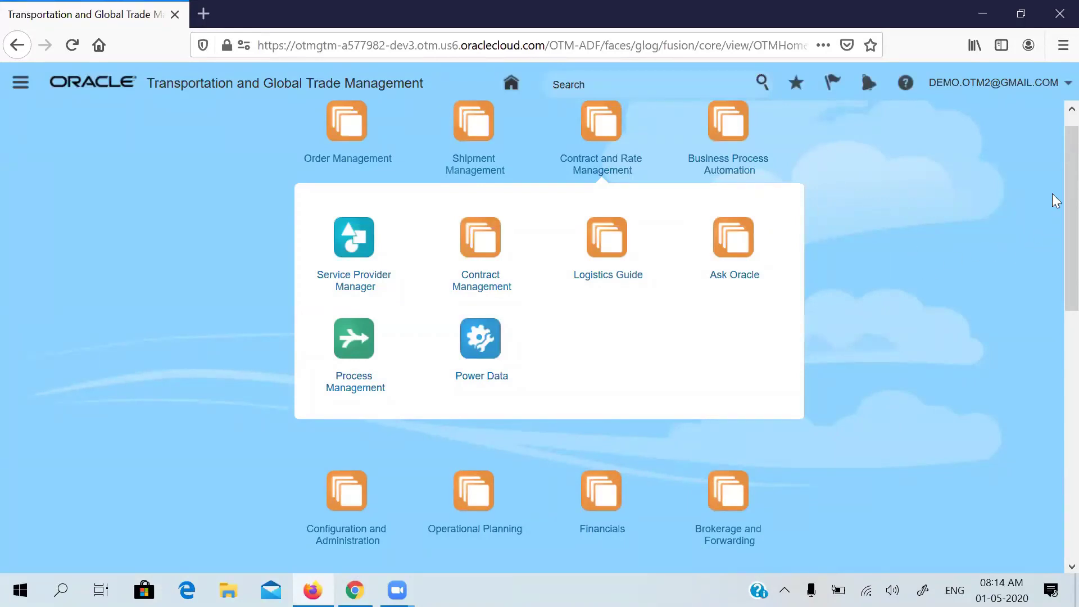
pyautogui.scroll(1, 1056, 189)
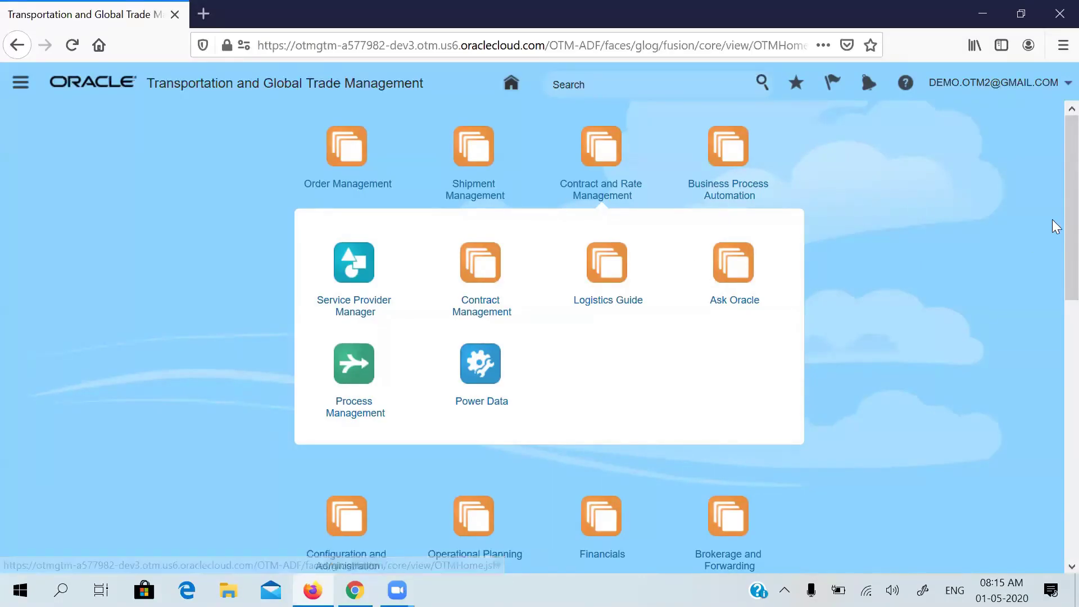
pyautogui.scroll(-2, 1055, 299)
pyautogui.scroll(-5, 1056, 299)
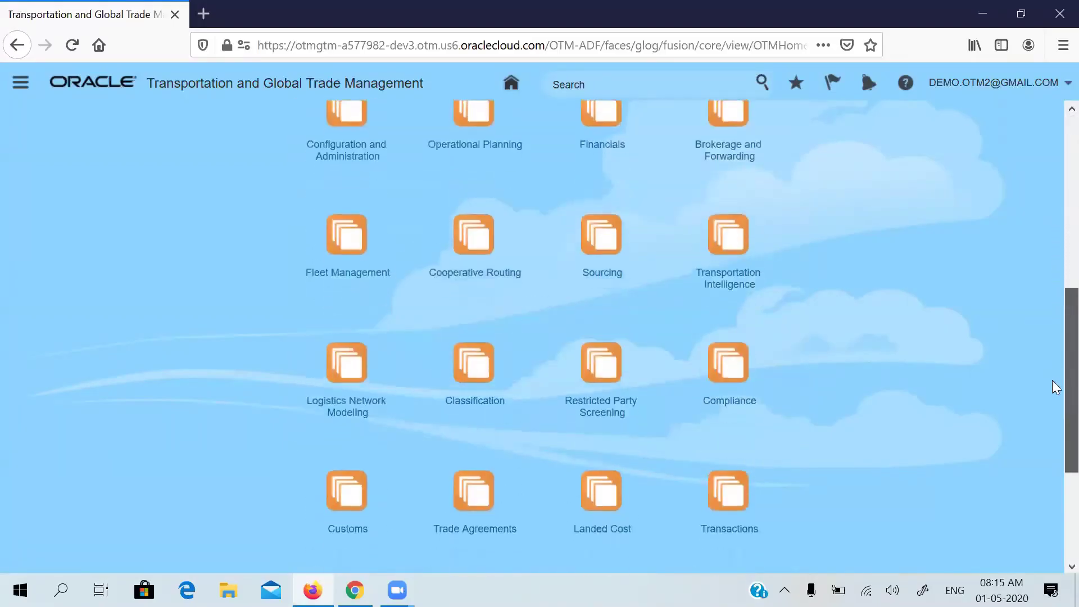
pyautogui.scroll(2, 1056, 337)
pyautogui.scroll(1, 1052, 317)
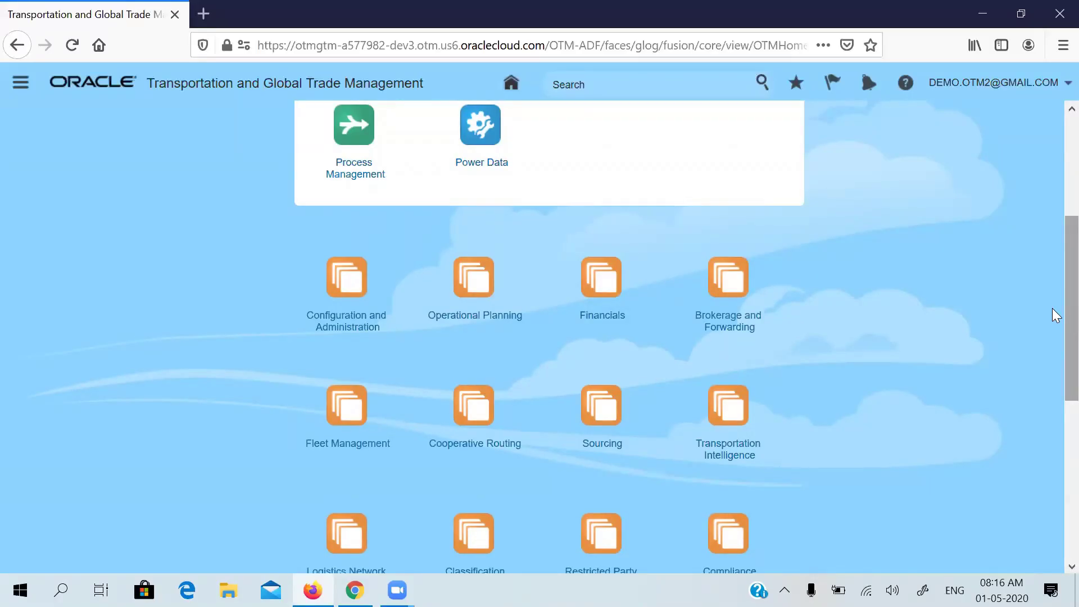
# - Recheck the Gmail inbox in Chrome for the carrier response template email and return to Oracle Transportation Management
pyautogui.scroll(5, 1052, 282)
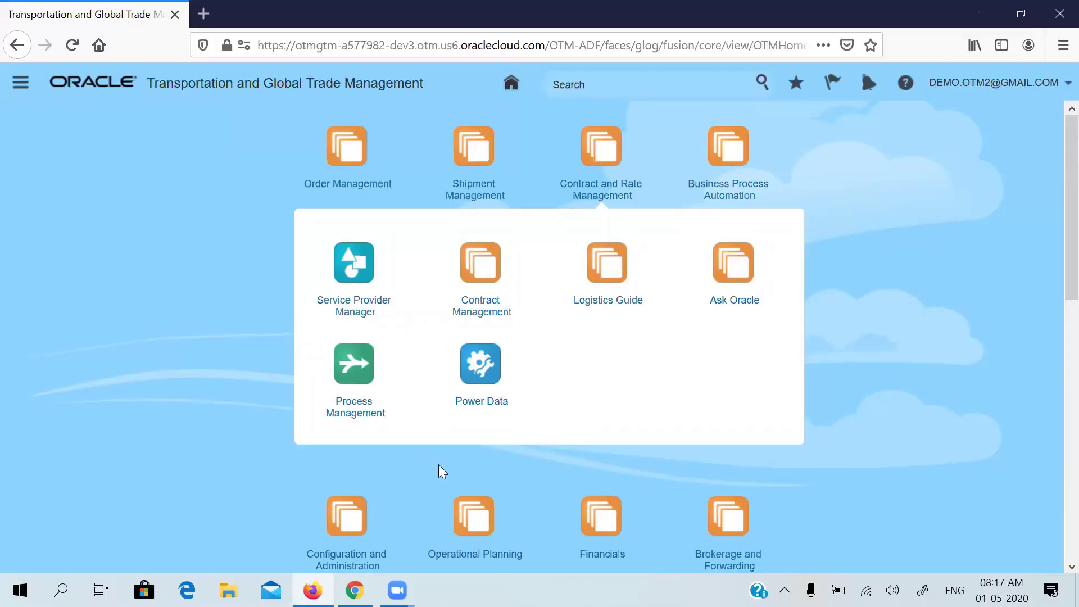
pyautogui.click(354, 590)
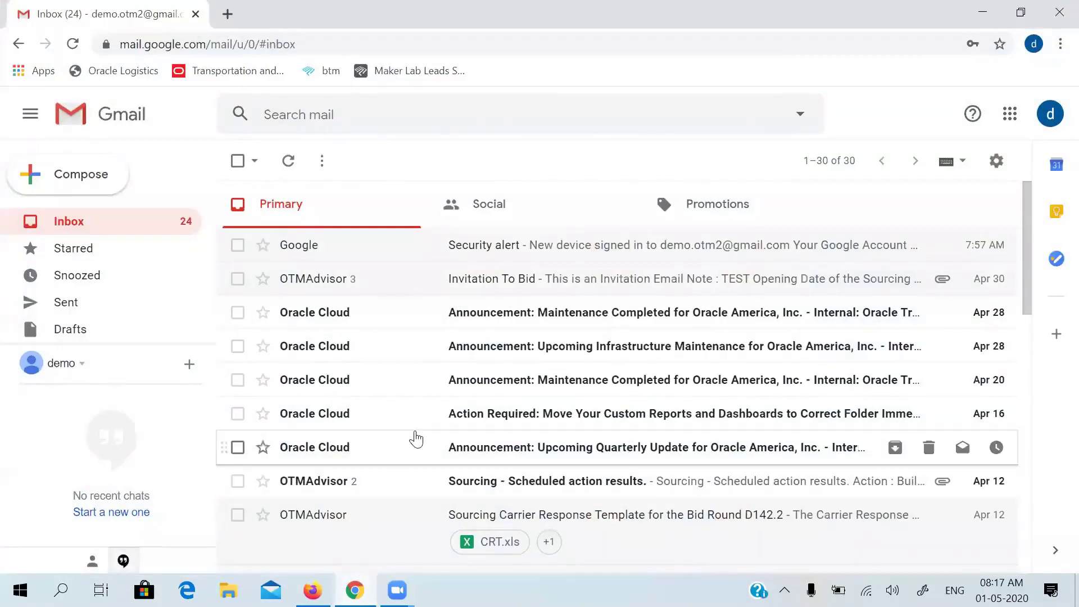
pyautogui.click(92, 301)
pyautogui.click(96, 232)
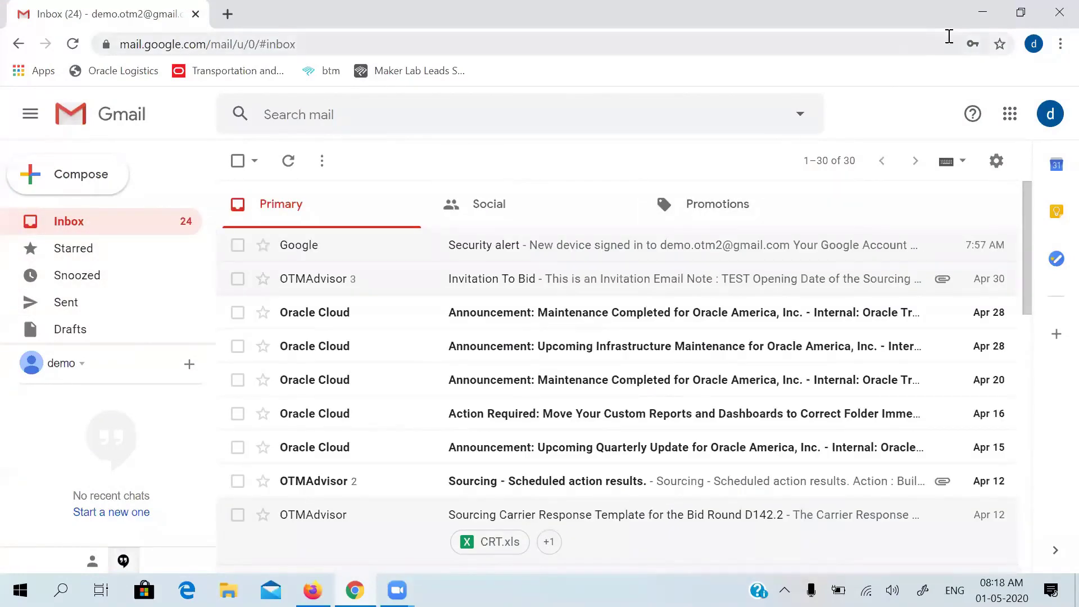
pyautogui.click(982, 13)
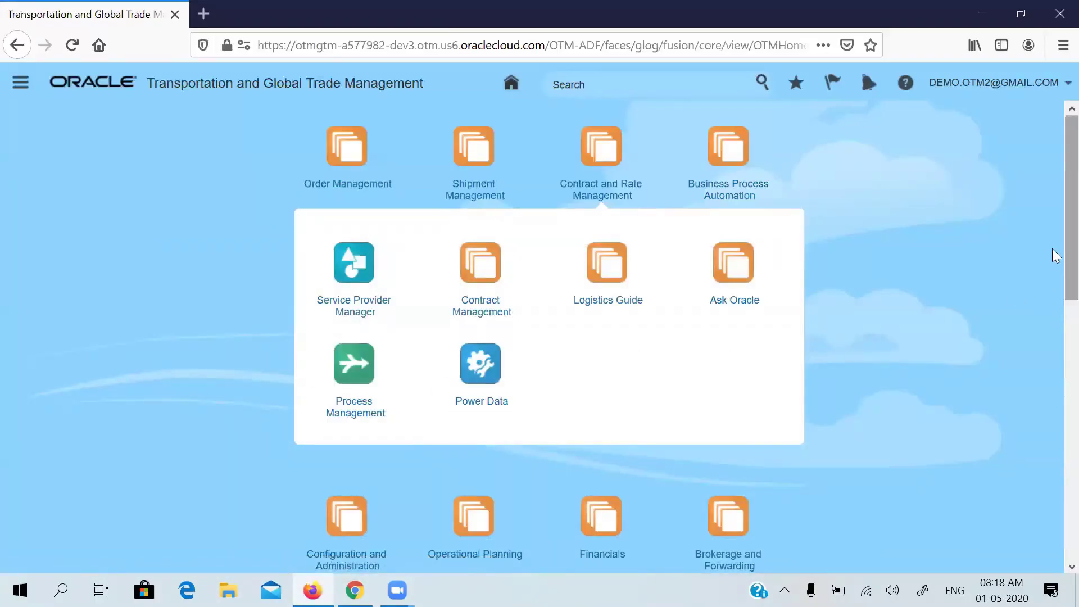
# - Open the Bid Round finder in the Sourcing bid creation area and search for all bid rounds
pyautogui.scroll(-8, 1053, 281)
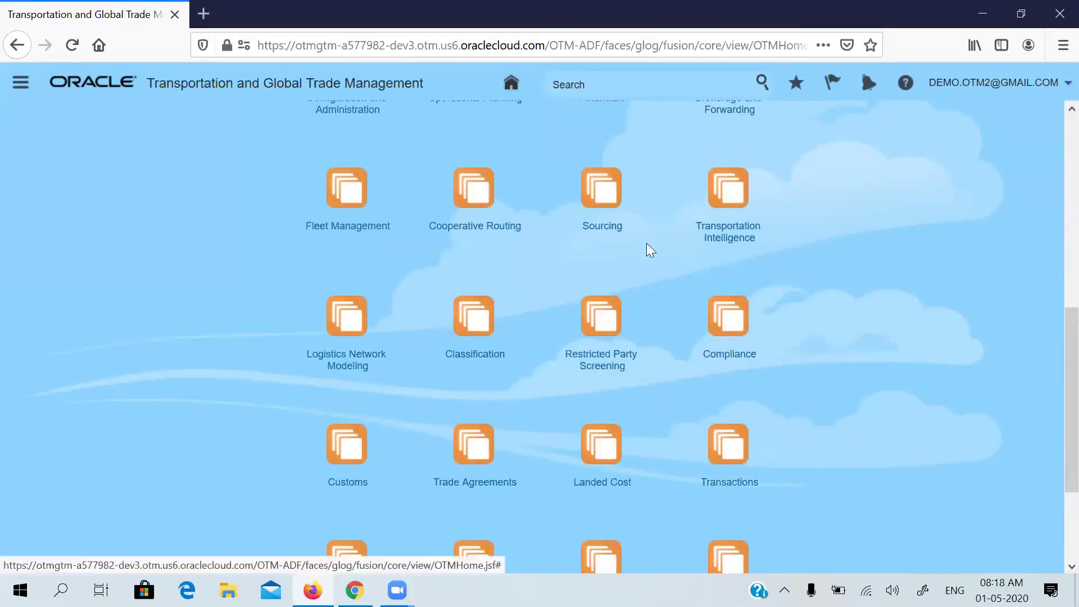
pyautogui.click(594, 202)
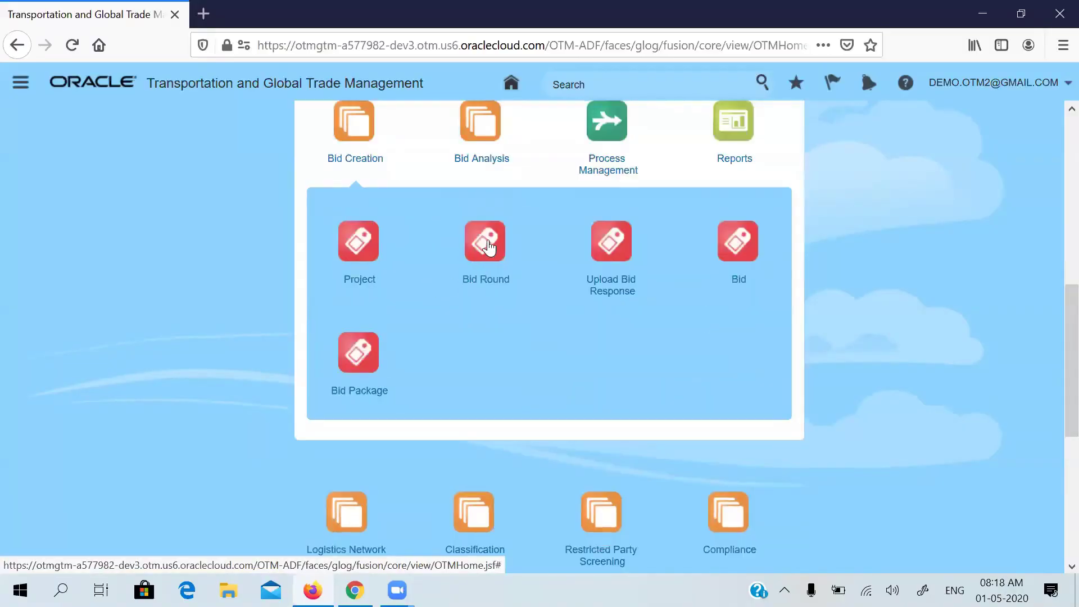
pyautogui.click(487, 240)
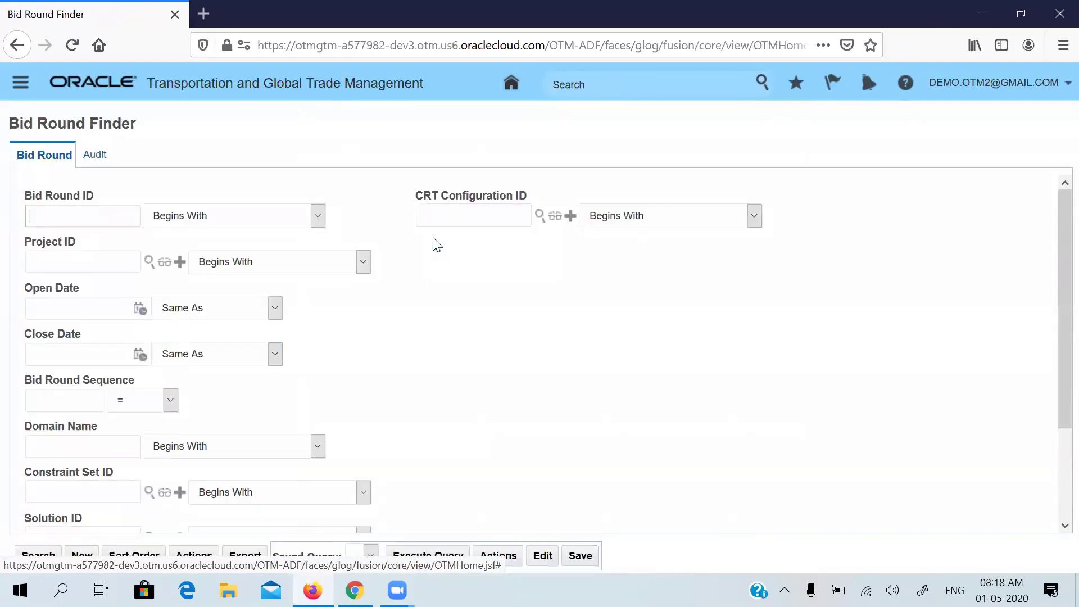
pyautogui.press('Return')
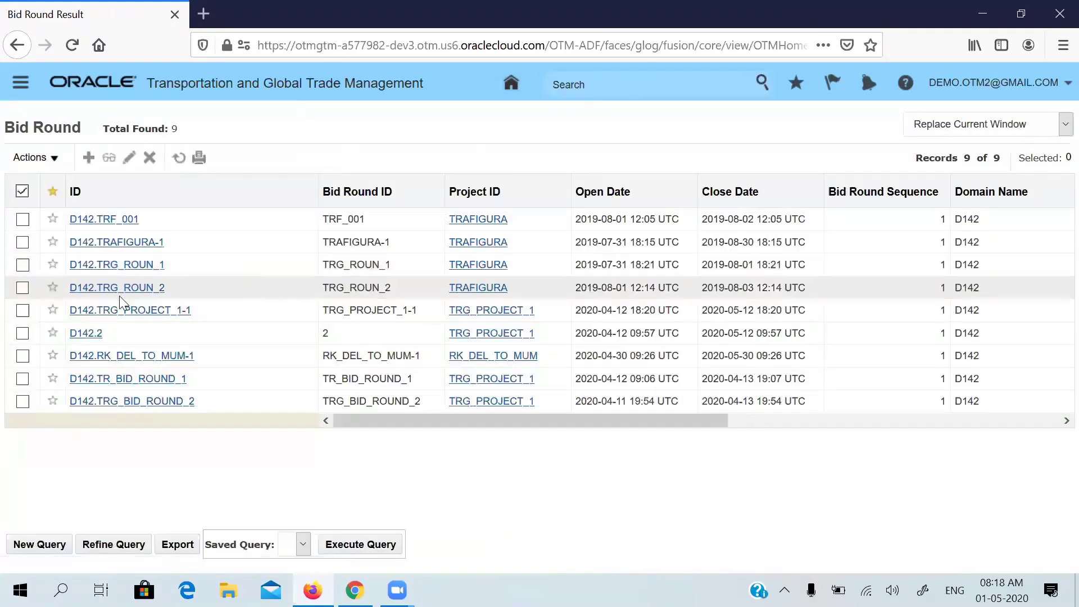
# - Start a carrier response template for bid round RK_DEL_TO_MUM-1 with transaction code I and service provider RK_DHL
pyautogui.click(22, 355)
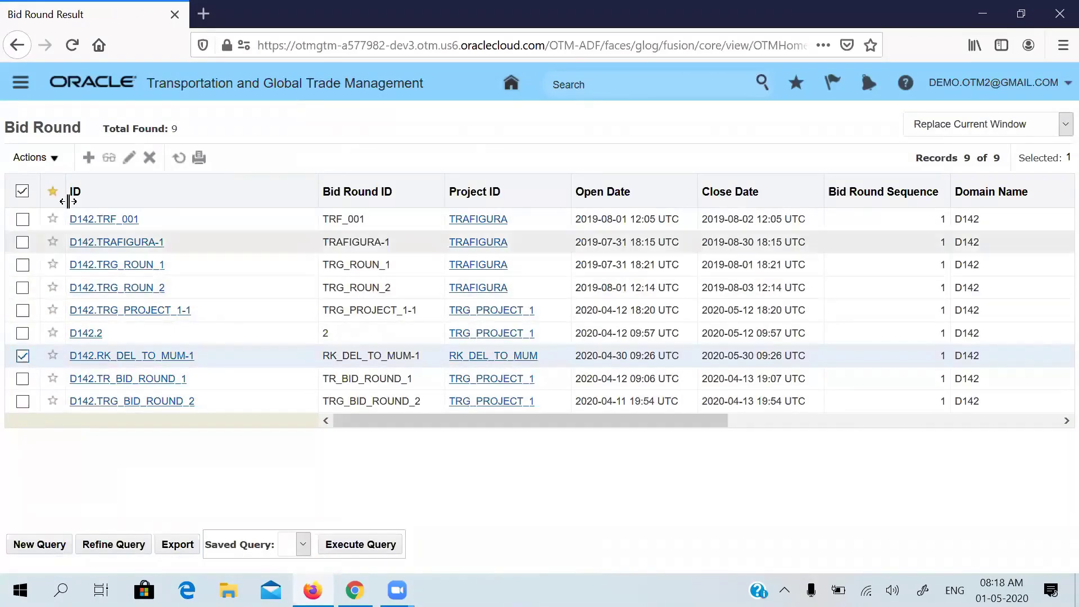
pyautogui.click(55, 162)
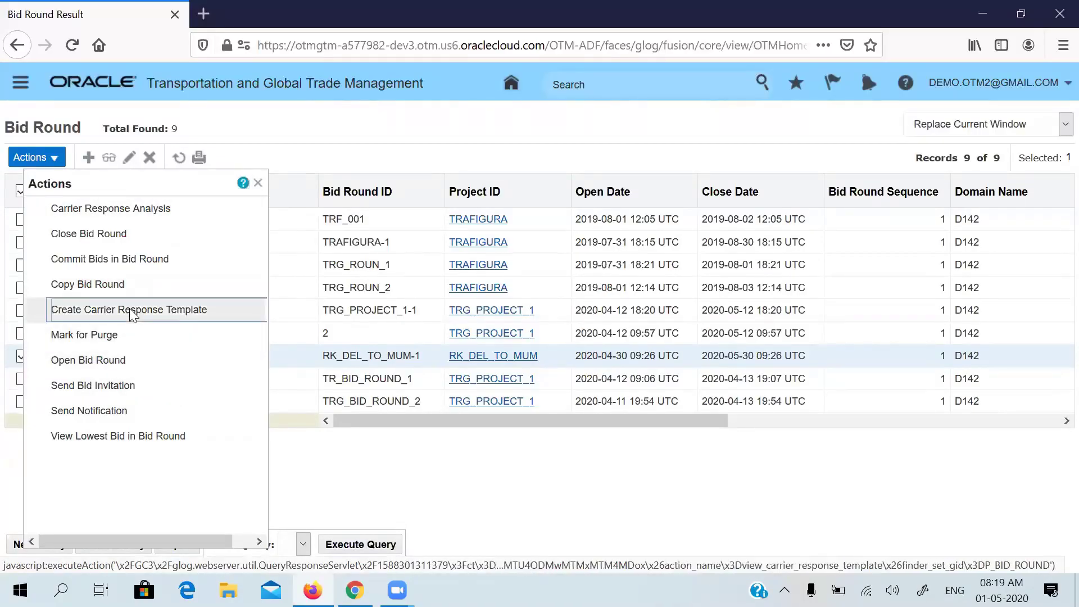
pyautogui.click(313, 248)
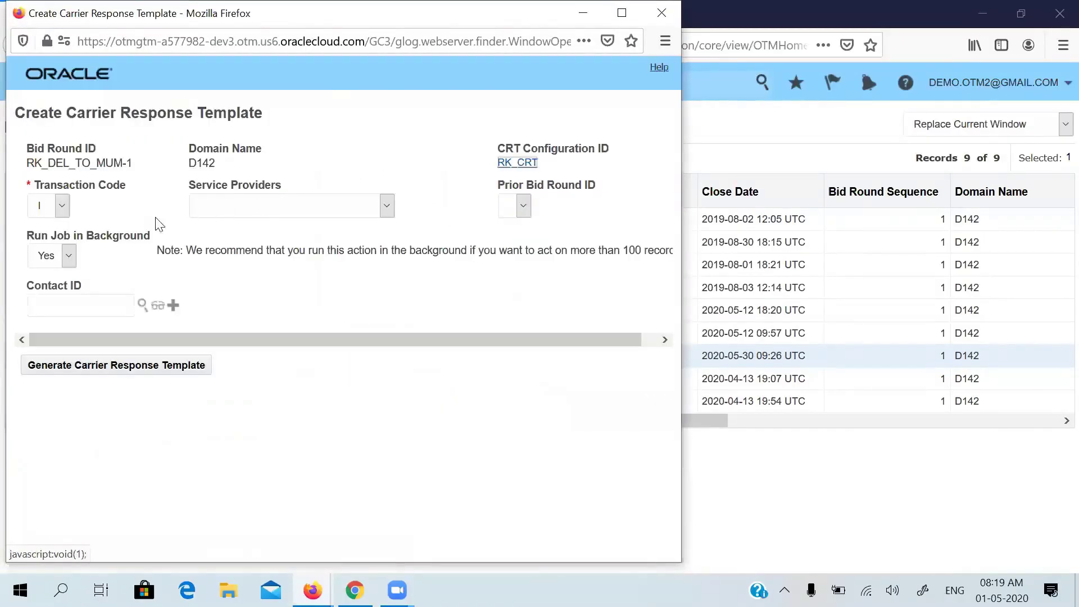
pyautogui.click(62, 206)
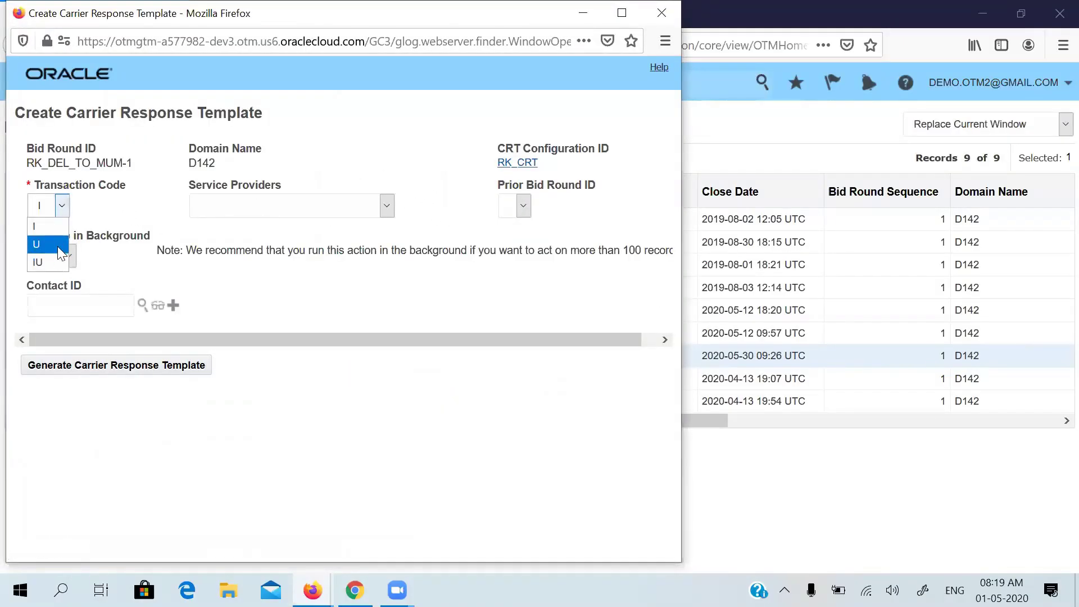
pyautogui.click(55, 227)
pyautogui.click(255, 216)
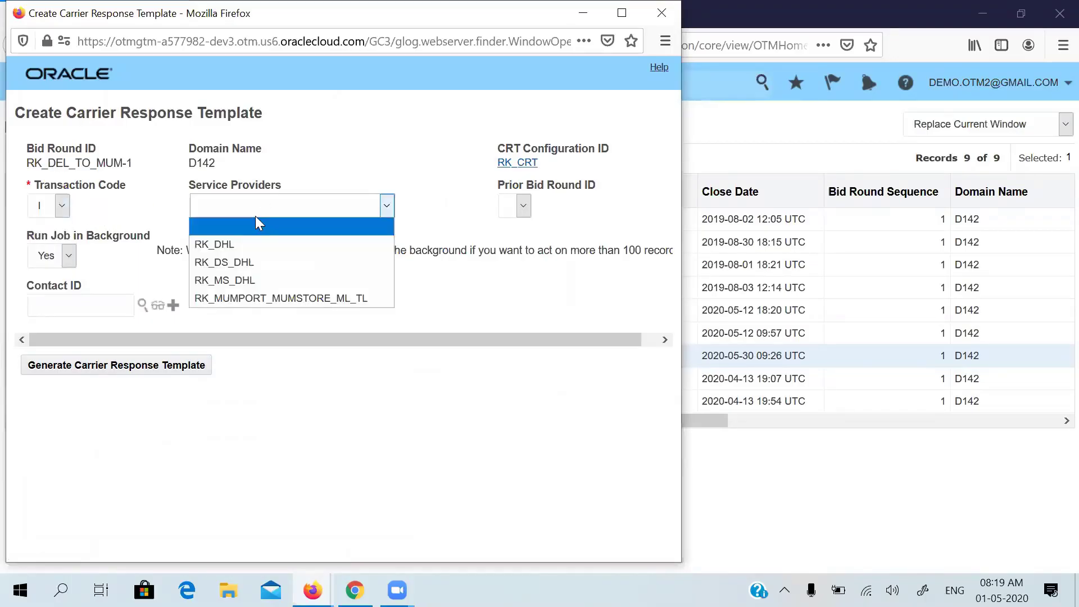
pyautogui.click(251, 250)
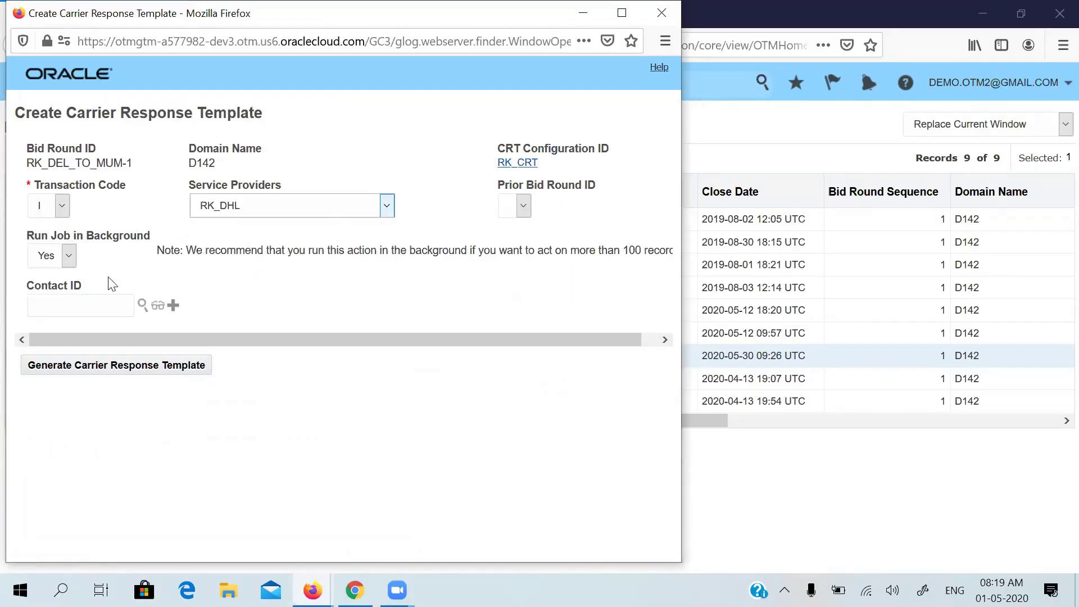
# - Set Run Job in Background to No, try to generate the RK_DHL carrier response template, and close its window
pyautogui.click(69, 256)
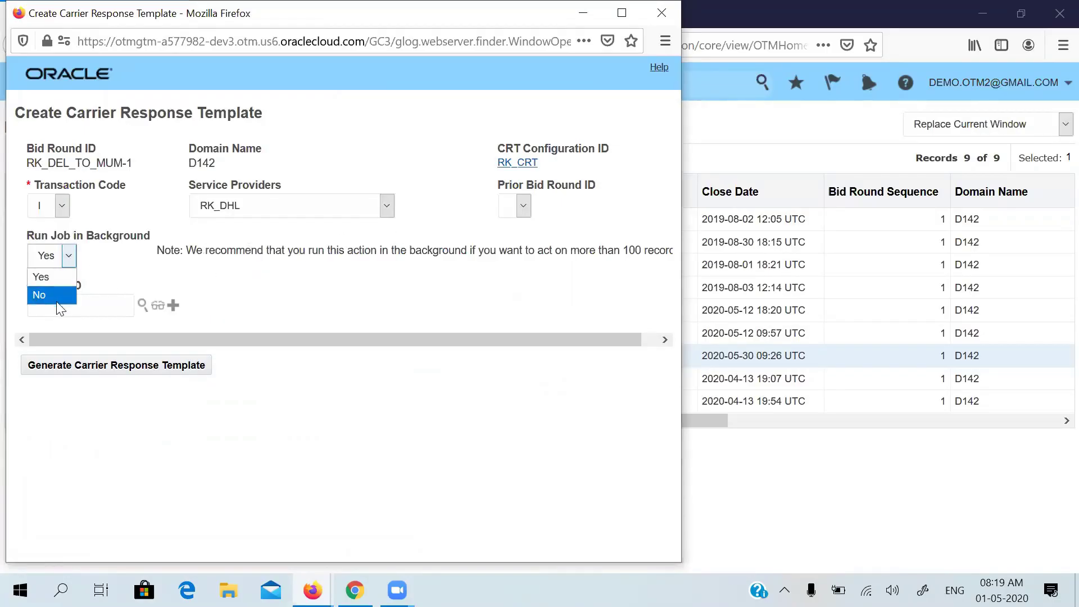
pyautogui.click(39, 295)
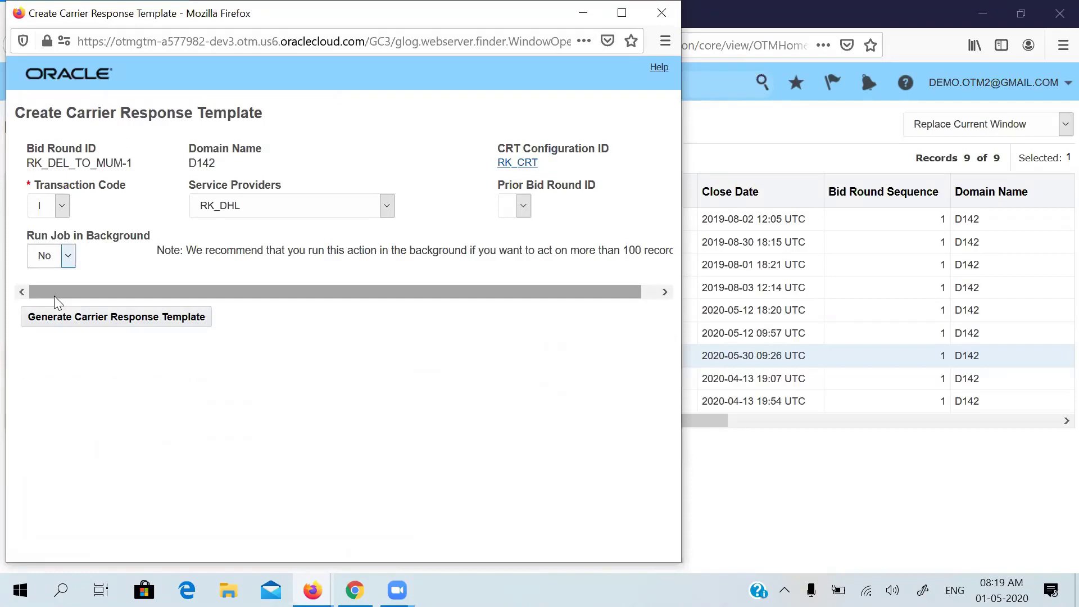
pyautogui.click(120, 318)
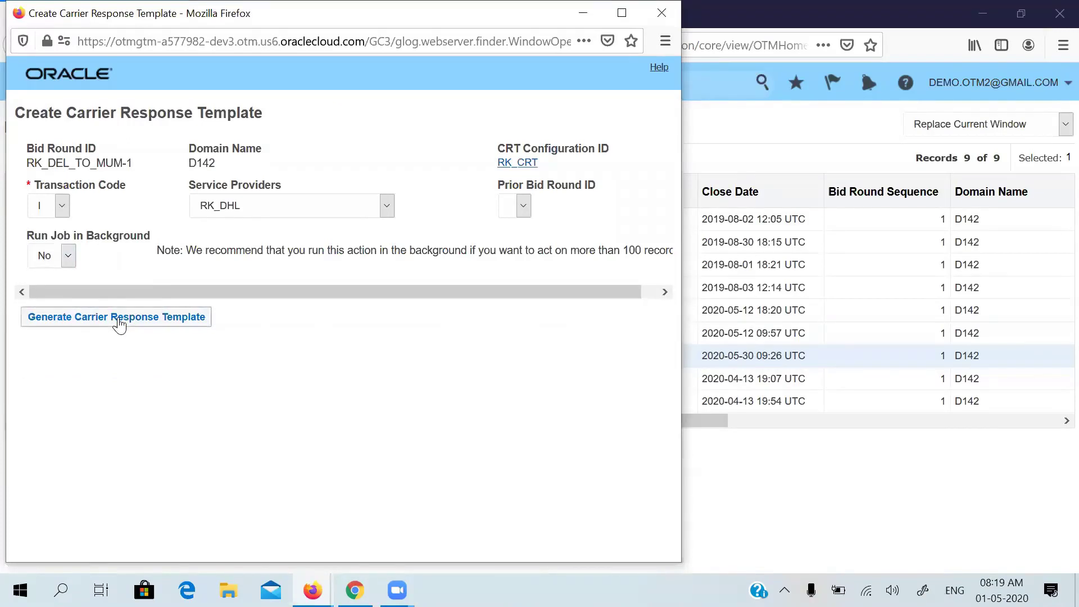
pyautogui.click(661, 13)
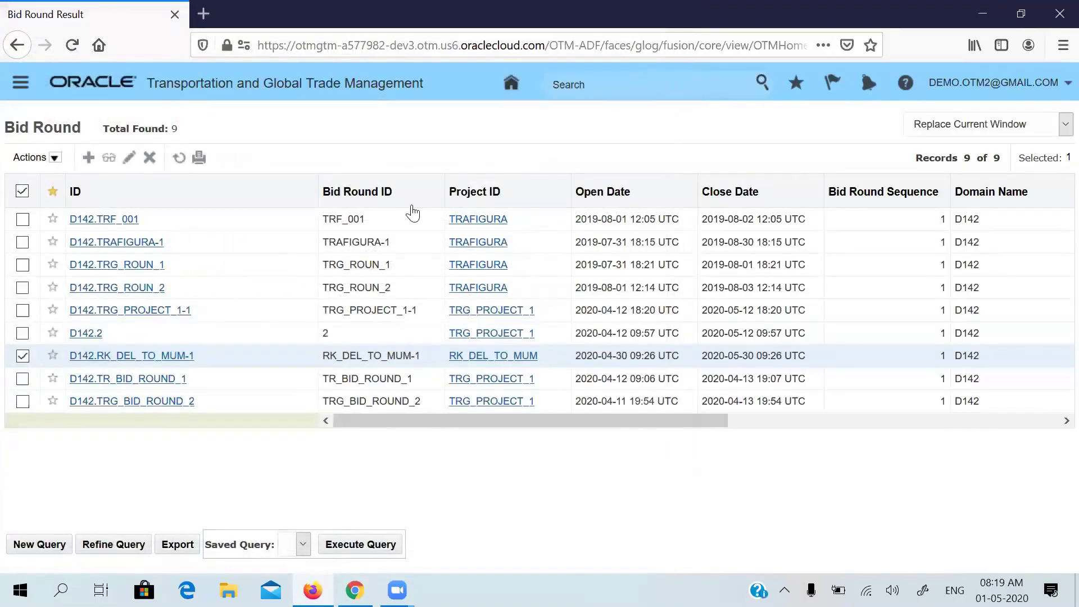
# - Refresh the bid round results and start another carrier response template for RK_DEL_TO_MUM-1 with service provider RK_DS_DHL
pyautogui.click(180, 160)
pyautogui.click(538, 287)
pyautogui.click(22, 356)
pyautogui.click(33, 157)
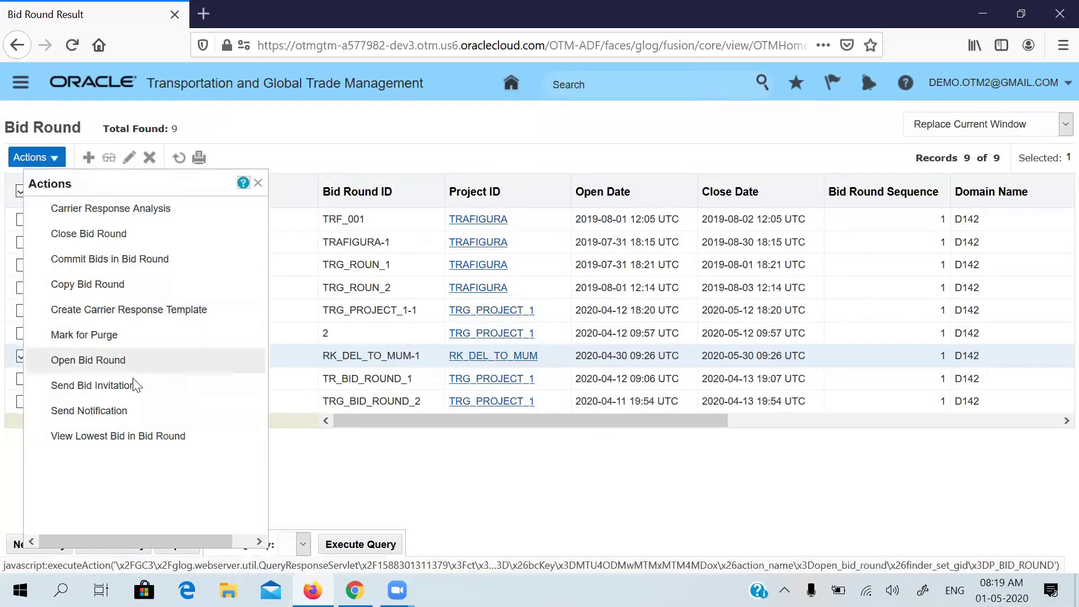
pyautogui.click(141, 310)
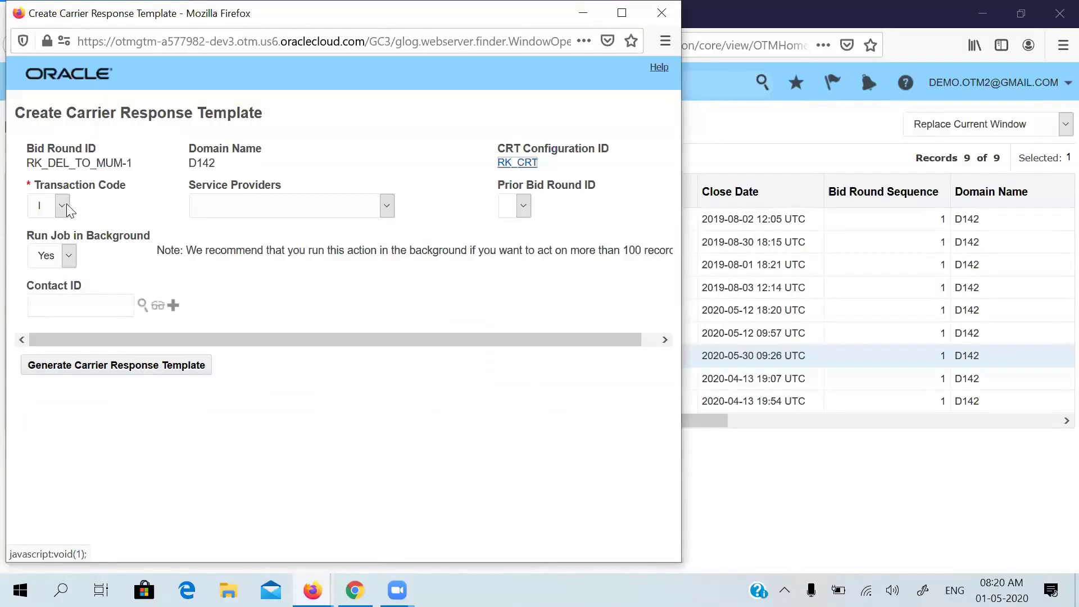
pyautogui.click(229, 212)
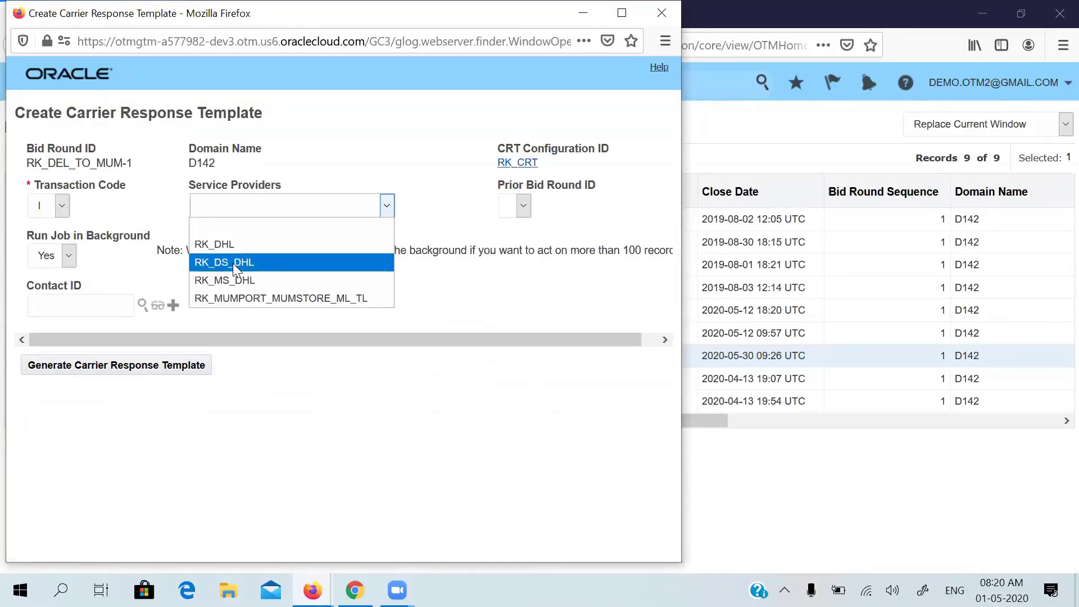
pyautogui.click(233, 263)
# - Try to generate the RK_DS_DHL template with Run Job in Background set to No, and close the window
pyautogui.click(67, 308)
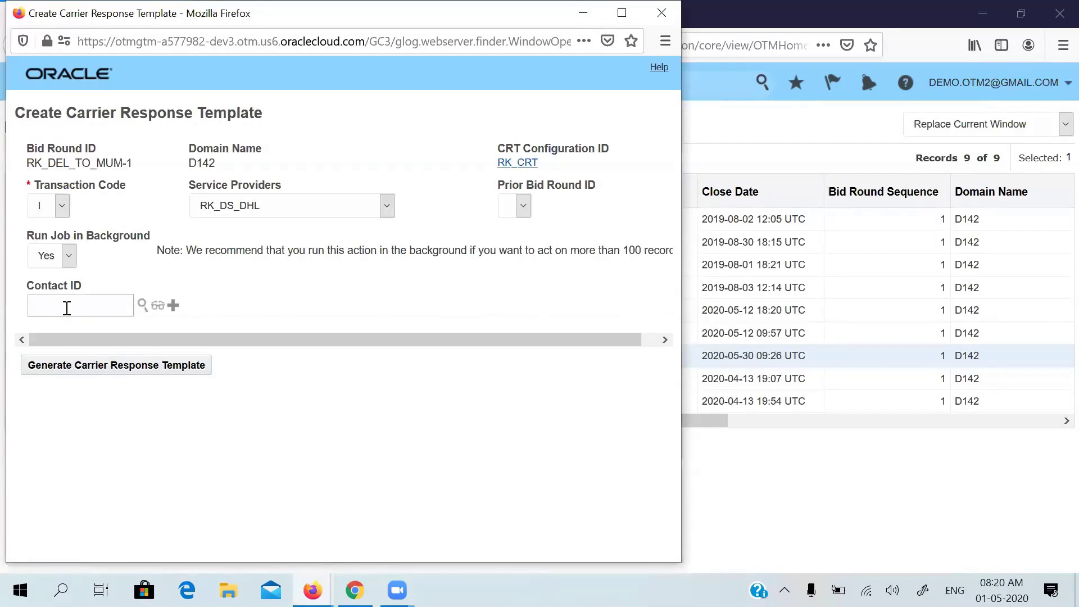
pyautogui.click(70, 256)
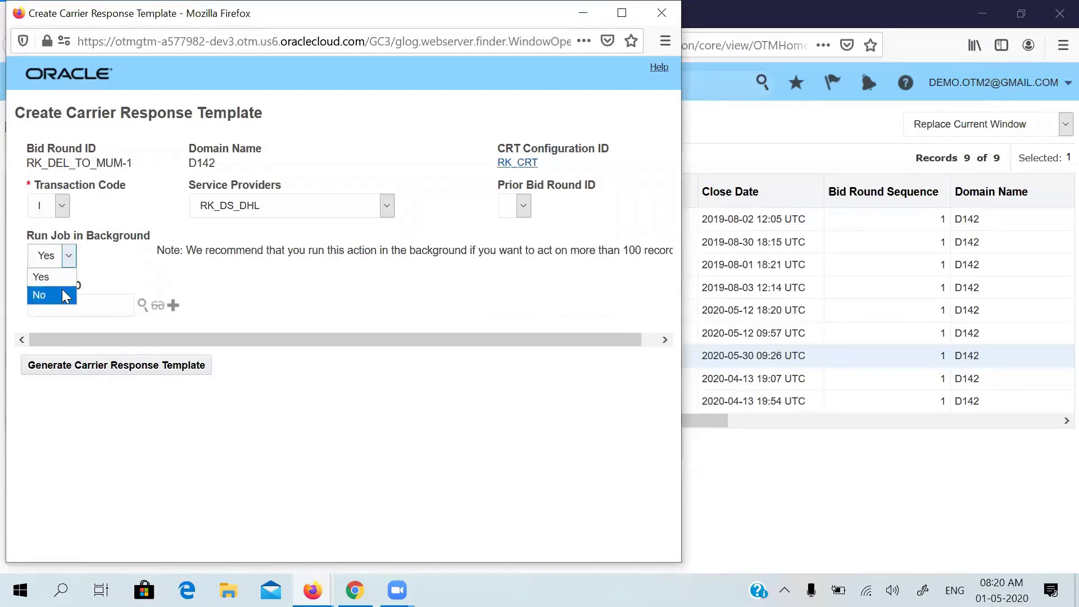
pyautogui.click(62, 294)
pyautogui.click(121, 318)
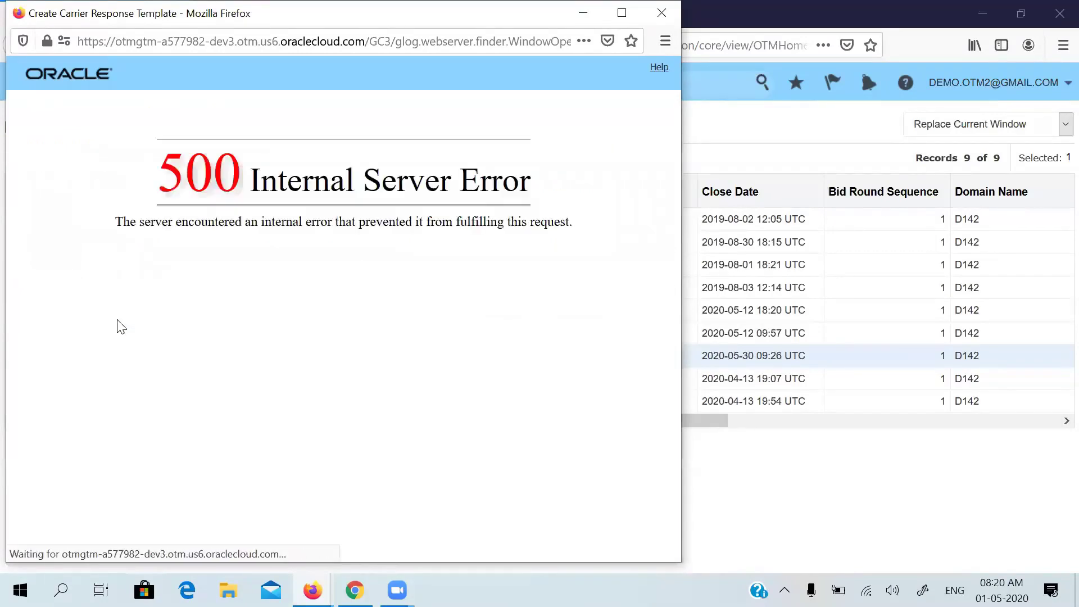
pyautogui.click(666, 16)
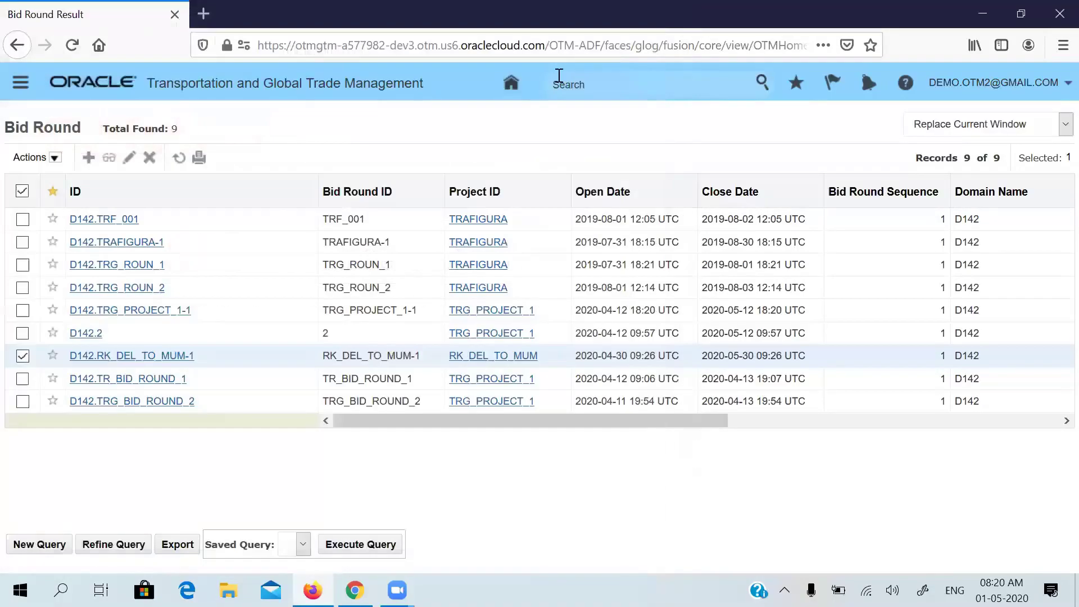
# - Start a new carrier response template for RK_DEL_TO_MUM-1 with transaction code IU and service provider RK_DHL
pyautogui.click(62, 160)
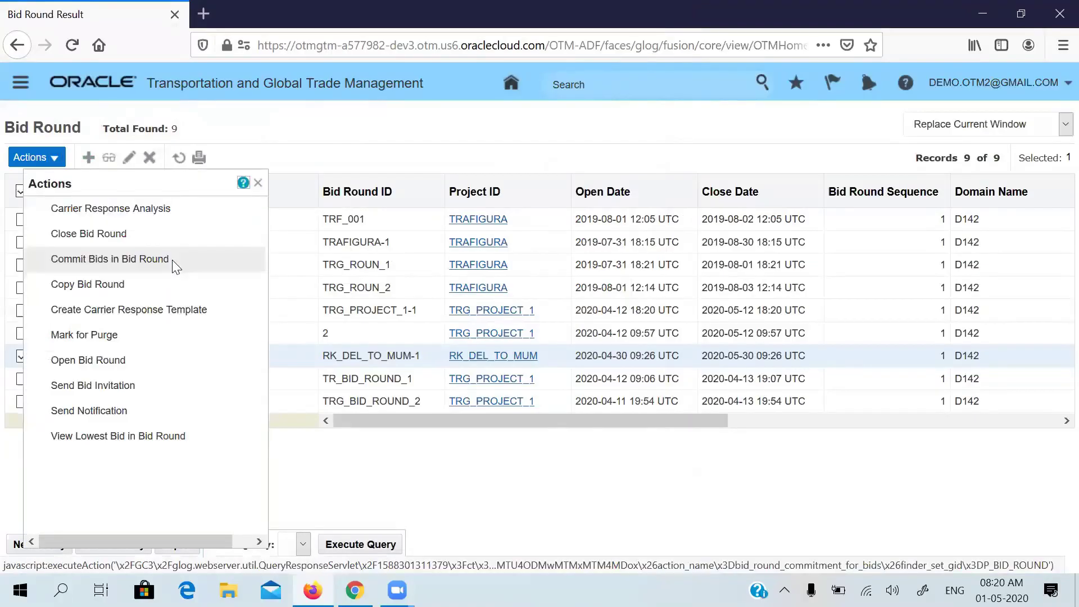
pyautogui.click(142, 312)
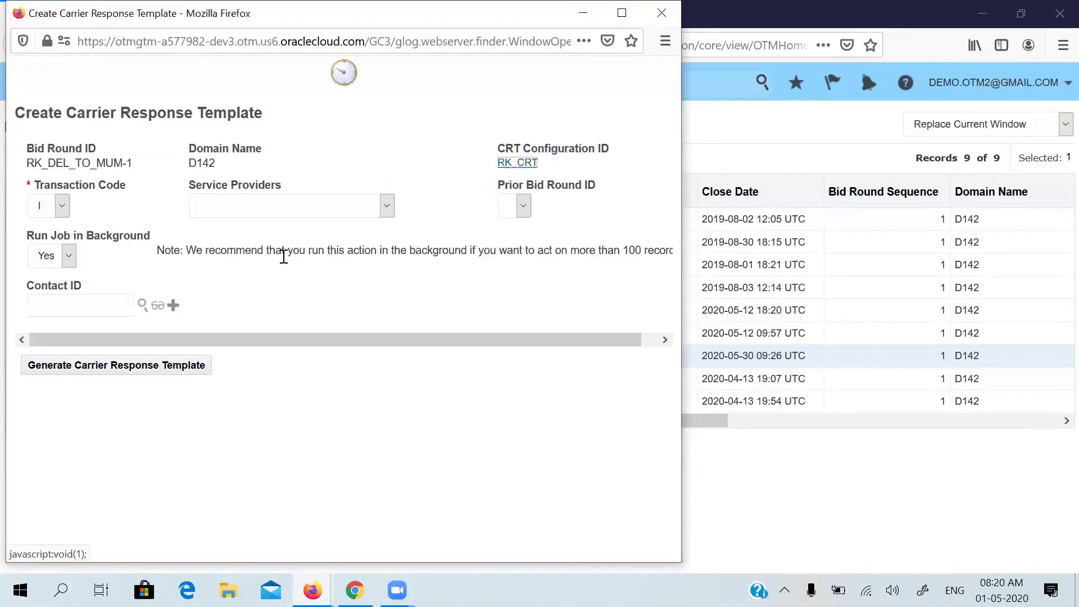
pyautogui.click(62, 207)
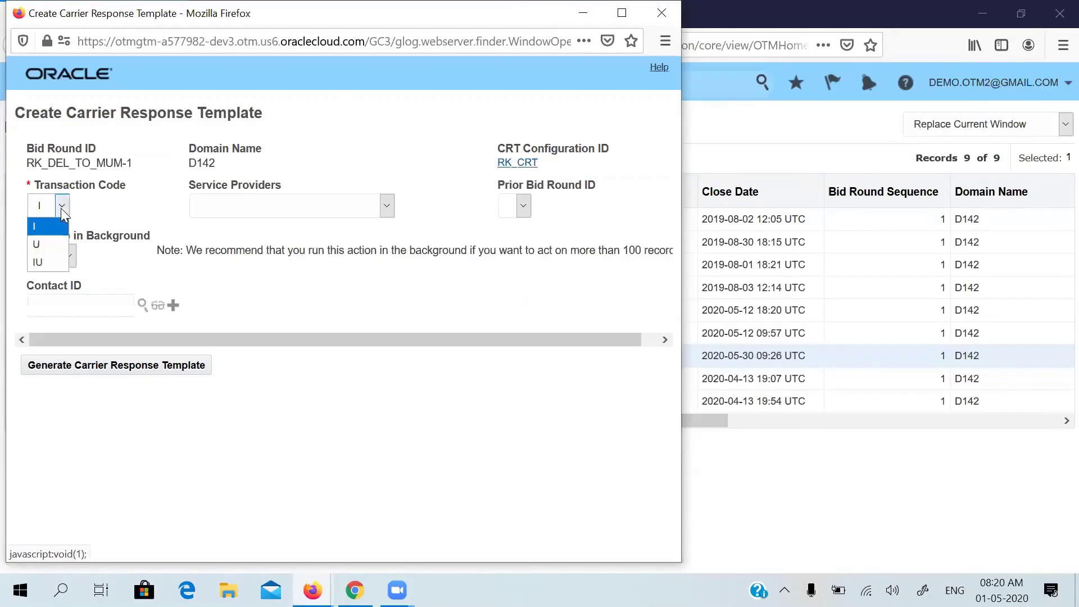
pyautogui.click(53, 262)
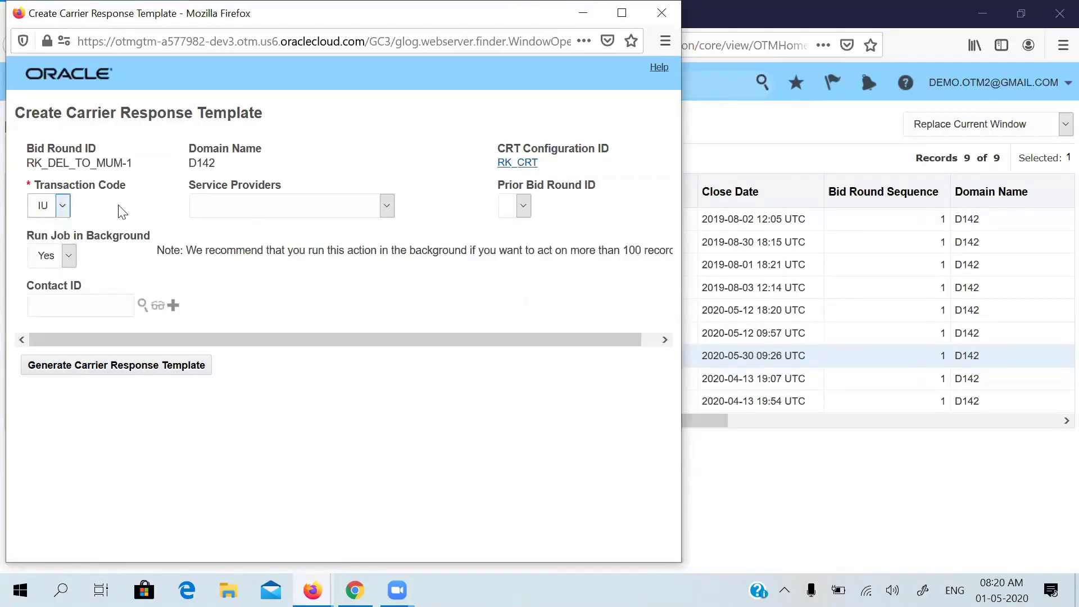
pyautogui.click(204, 209)
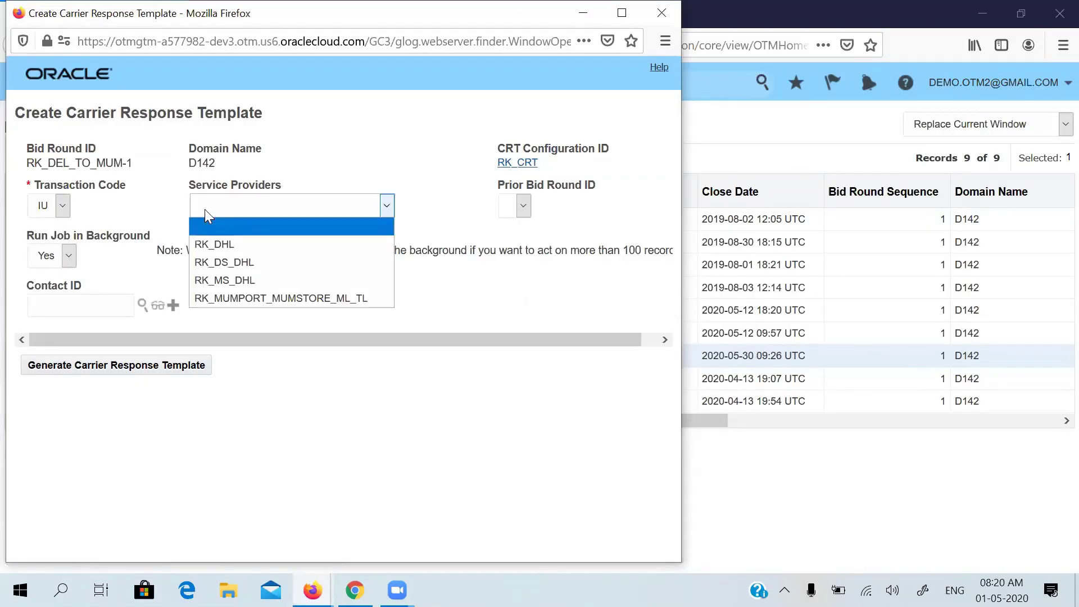
pyautogui.click(269, 246)
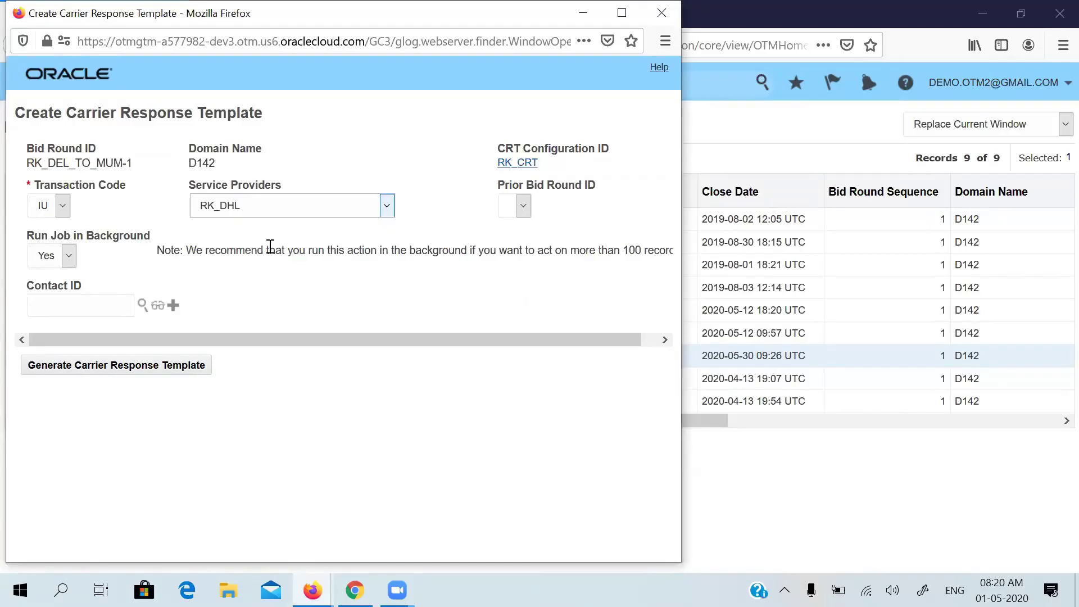
# - Enter the contact in the template's Contact ID, leaving Prior Bid Round ID blank and RK_DHL as service provider
pyautogui.click(105, 302)
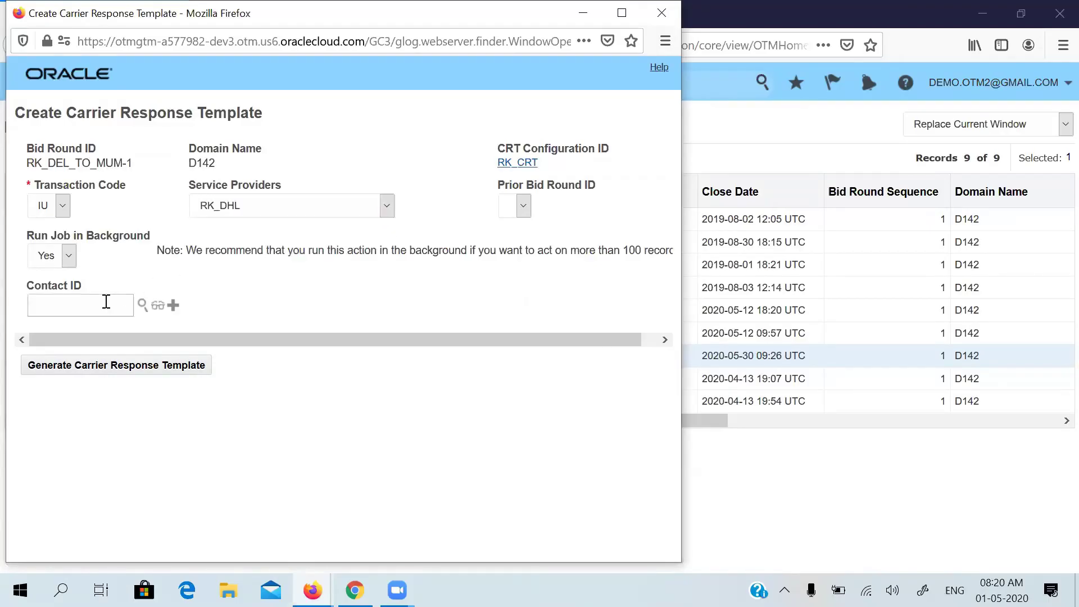
pyautogui.write('BOB')
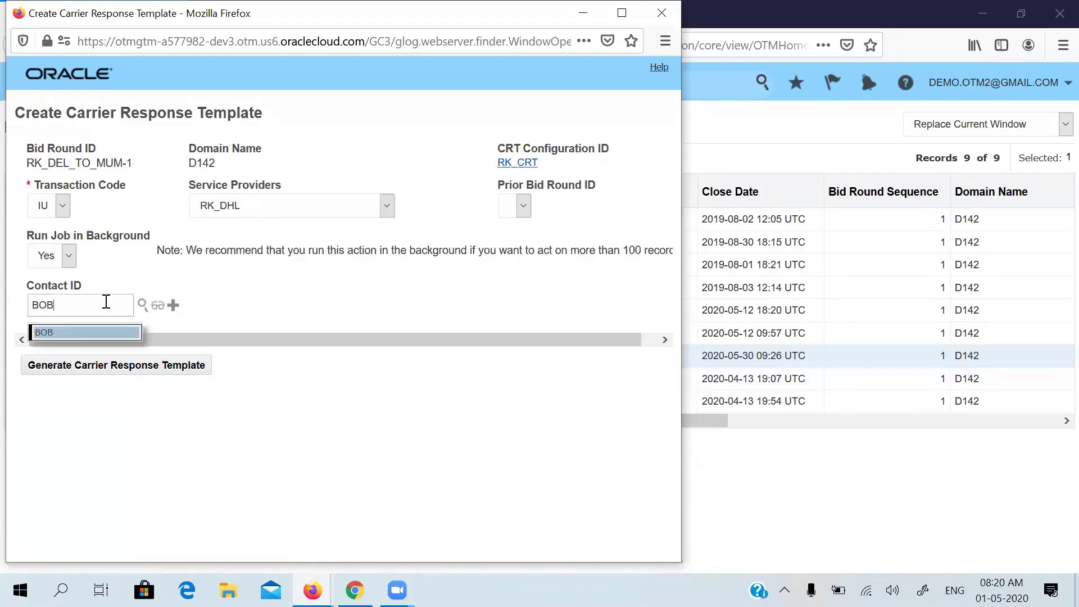
pyautogui.click(95, 333)
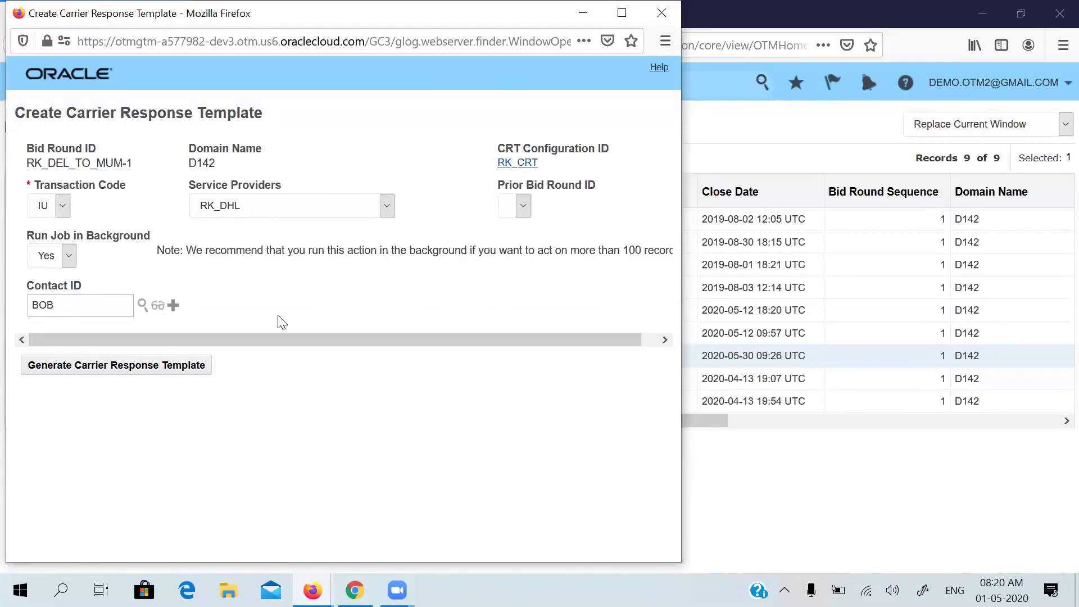
pyautogui.click(522, 201)
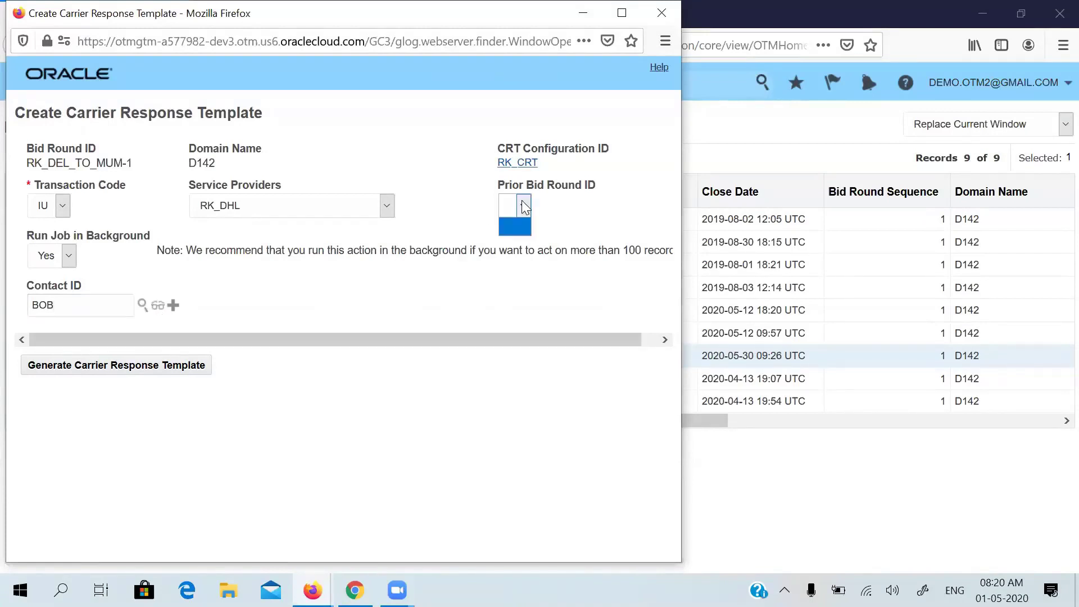
pyautogui.click(478, 206)
pyautogui.click(387, 206)
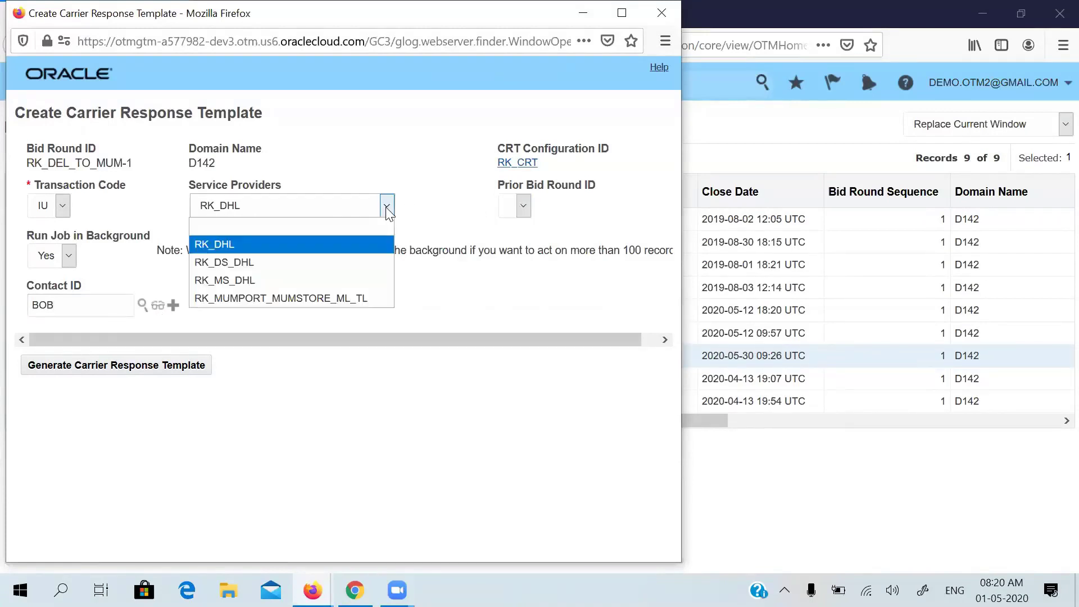
pyautogui.click(339, 245)
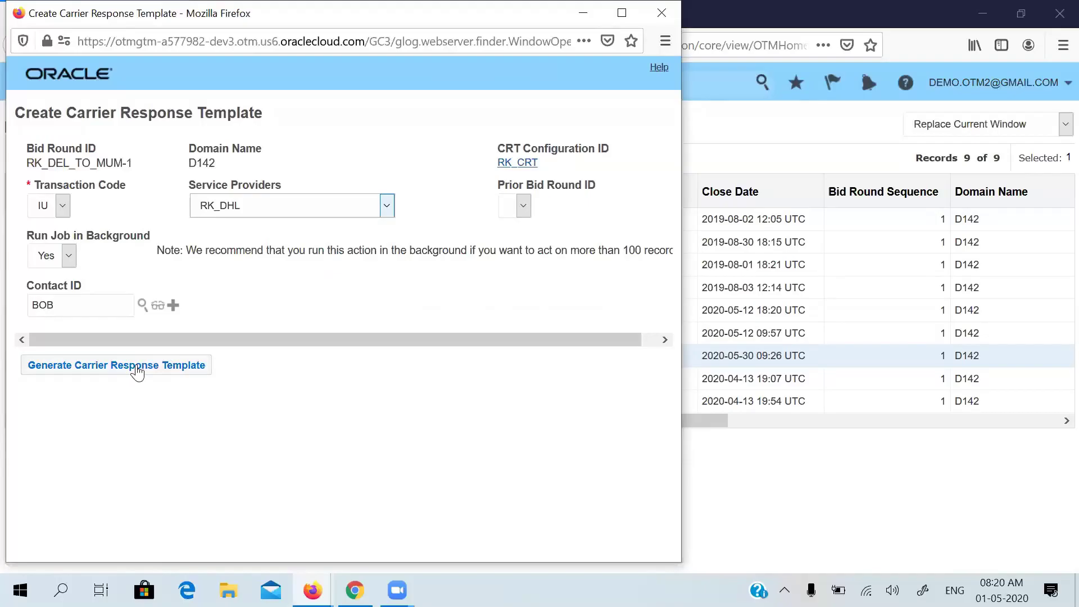
pyautogui.click(95, 303)
pyautogui.press('BackSpace')
pyautogui.press('BackSpace')
pyautogui.press('BackSpace')
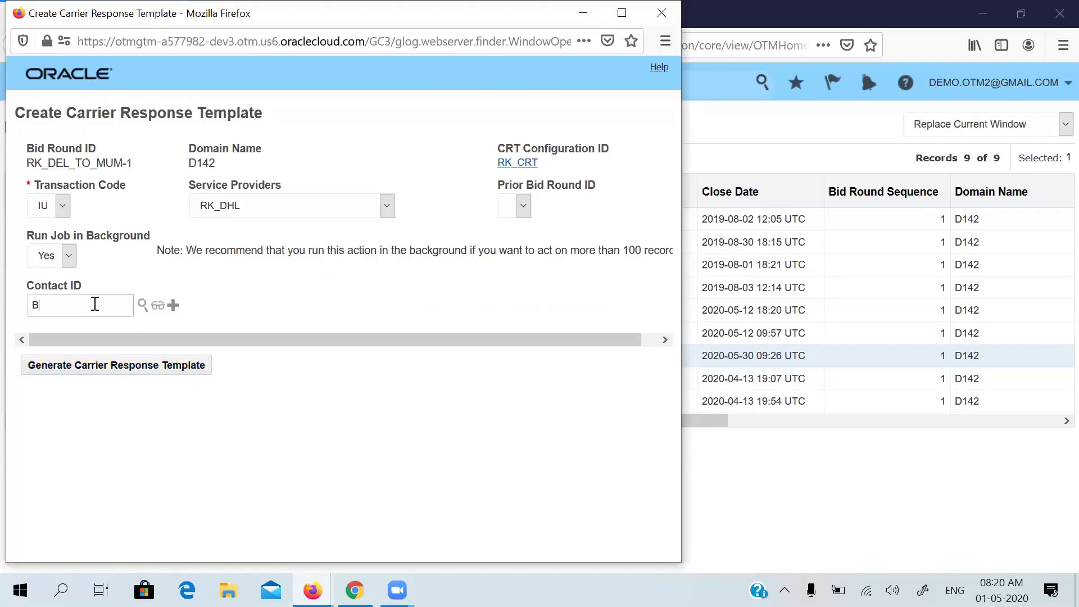
pyautogui.write('AK')
pyautogui.press('Tab')
pyautogui.click(95, 303)
pyautogui.press('BackSpace')
pyautogui.press('BackSpace')
pyautogui.write('BOB')
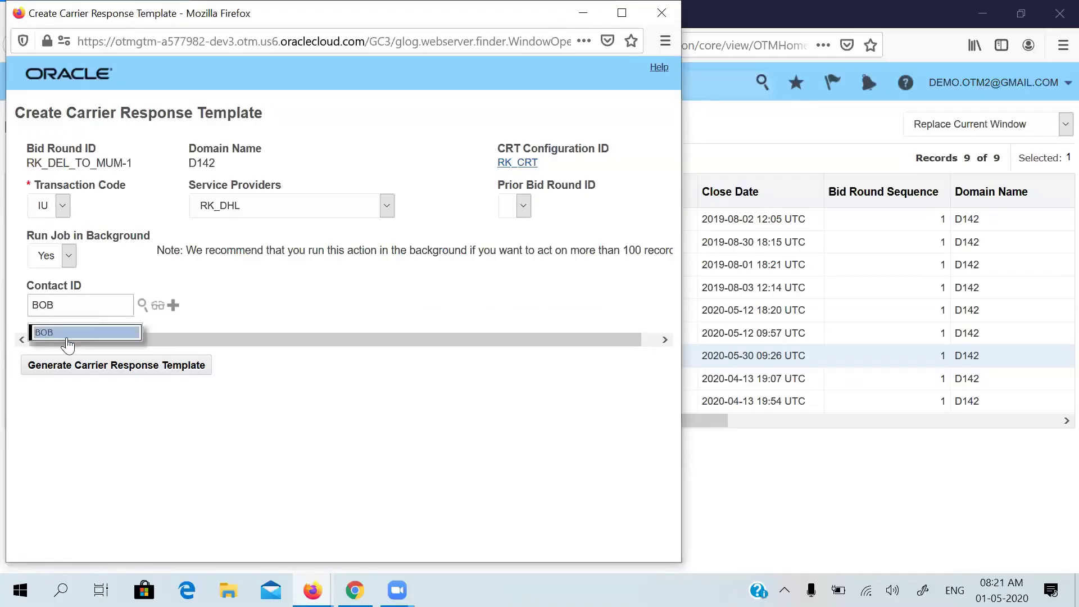
pyautogui.click(67, 336)
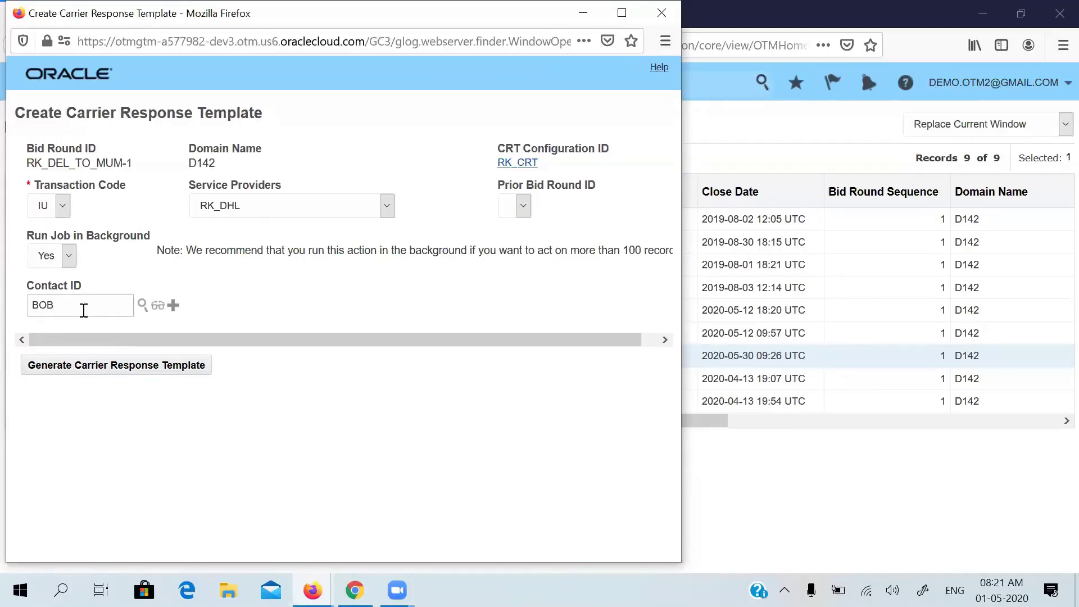
pyautogui.click(660, 15)
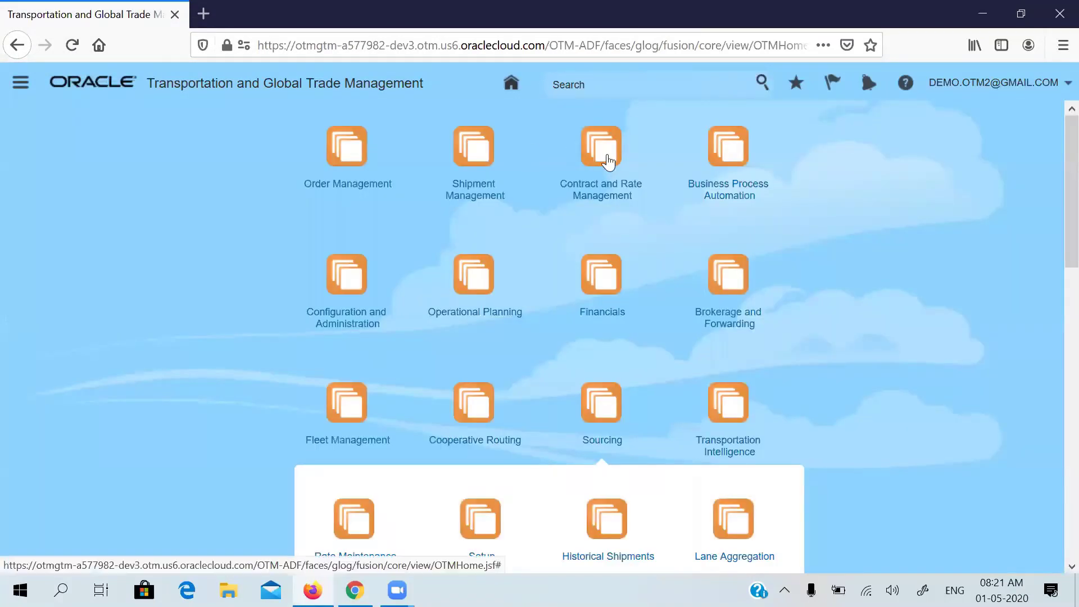
# - Open the Service Provider Manager under Contract and Rate Management and search for service provider IDs beginning with RK
pyautogui.click(473, 200)
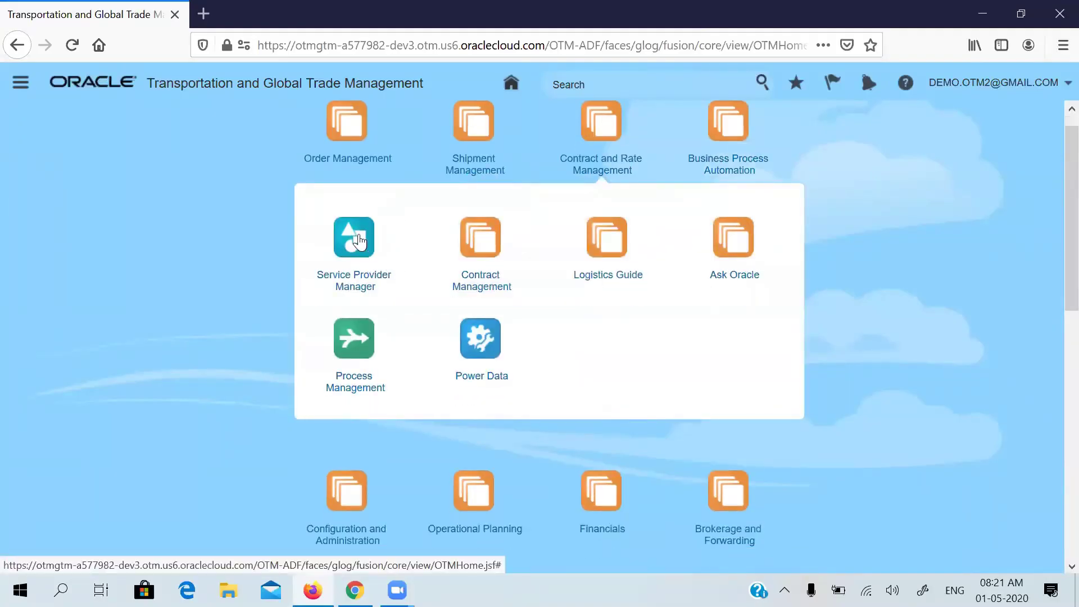
pyautogui.click(358, 236)
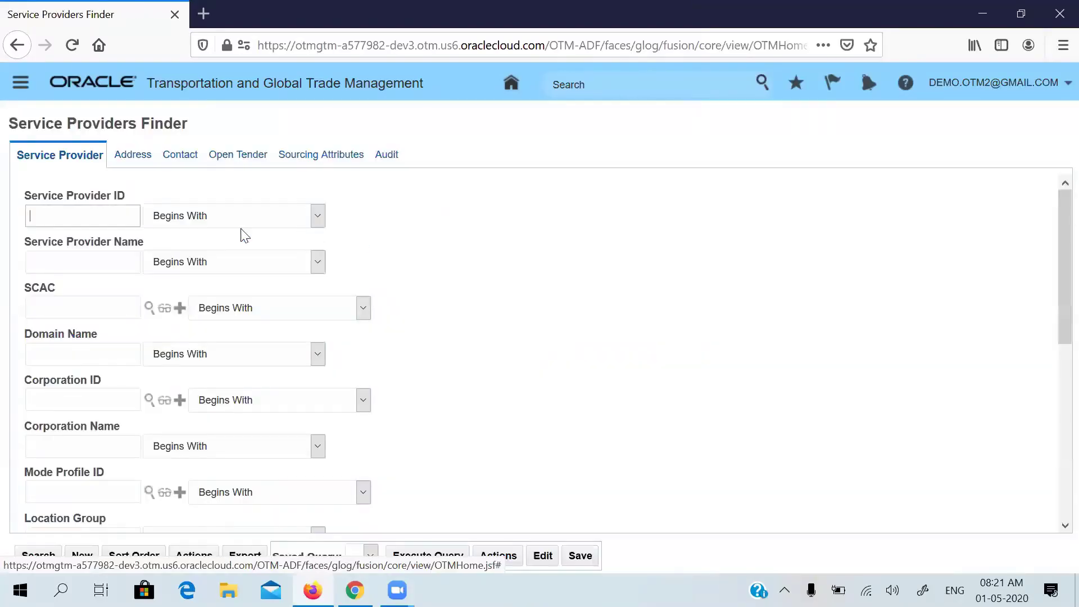
pyautogui.click(114, 219)
pyautogui.write('RK')
pyautogui.press('Return')
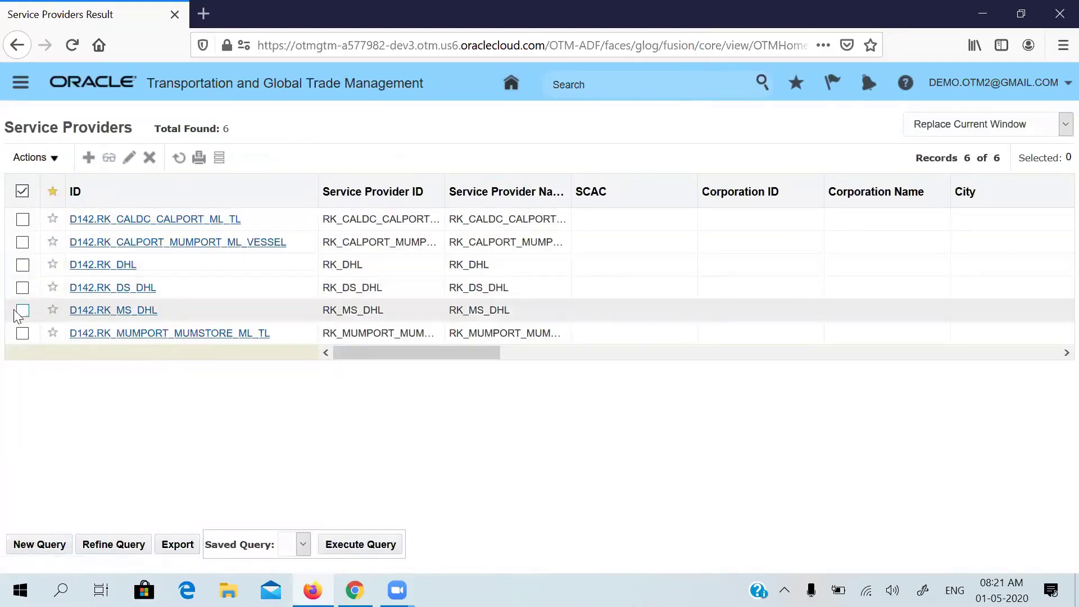
# - Select service providers RK_DHL and RK_DS_DHL and open both records for editing
pyautogui.click(22, 313)
pyautogui.click(22, 309)
pyautogui.click(22, 287)
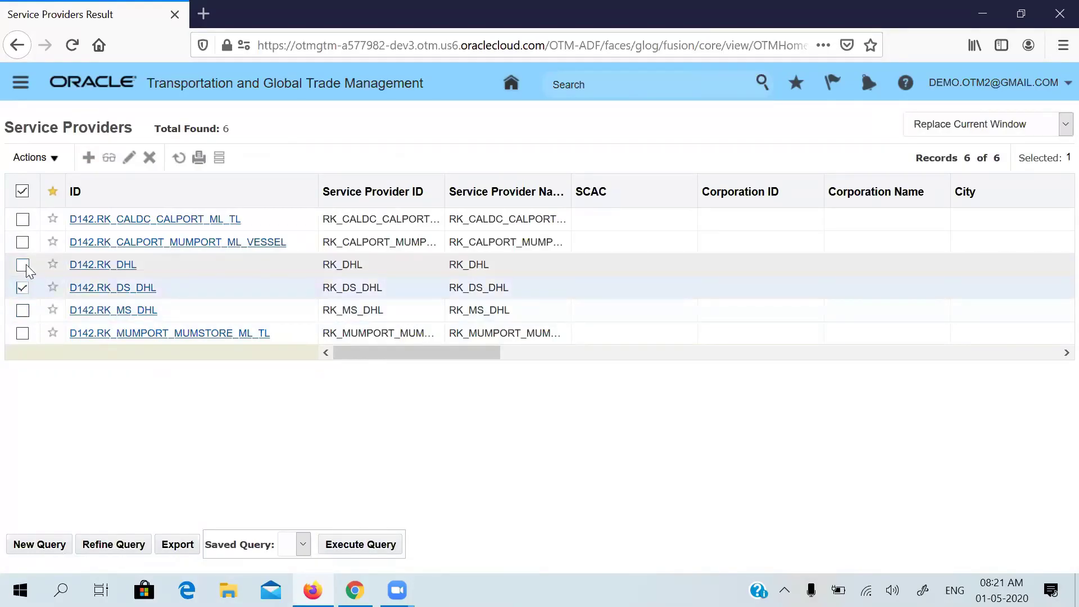
pyautogui.click(25, 267)
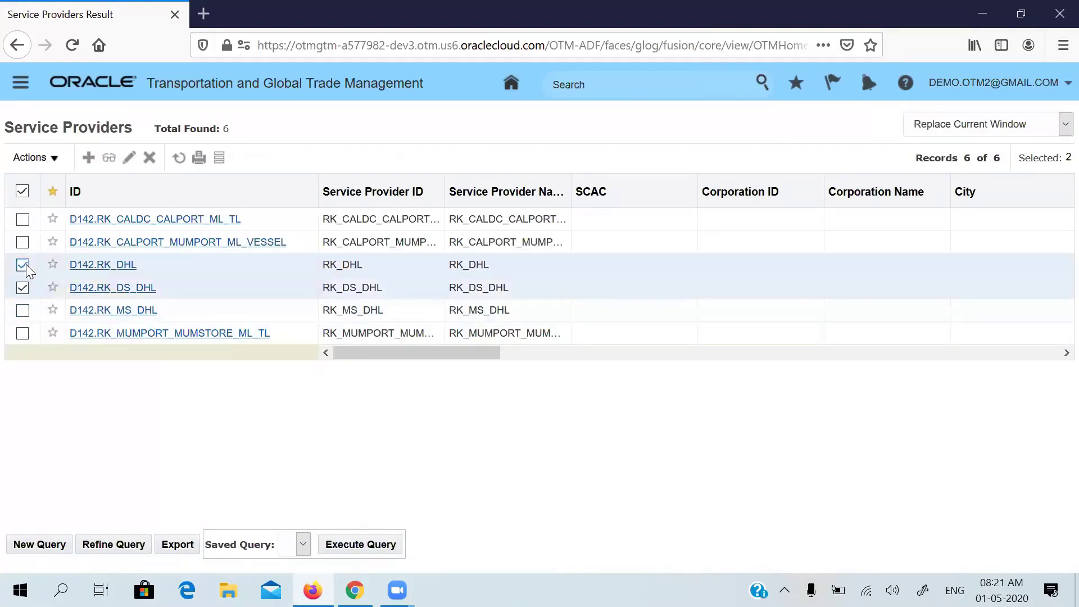
pyautogui.click(129, 163)
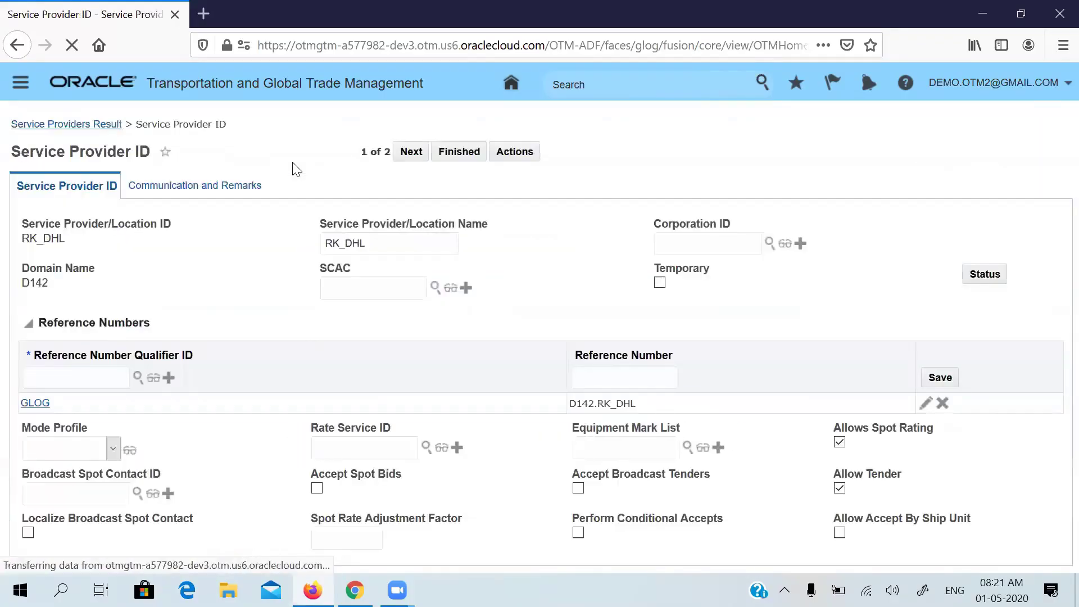
# - Check the communication method and sourcing contact settings of RK_DHL and RK_DS_DHL, and finish the records
pyautogui.click(206, 186)
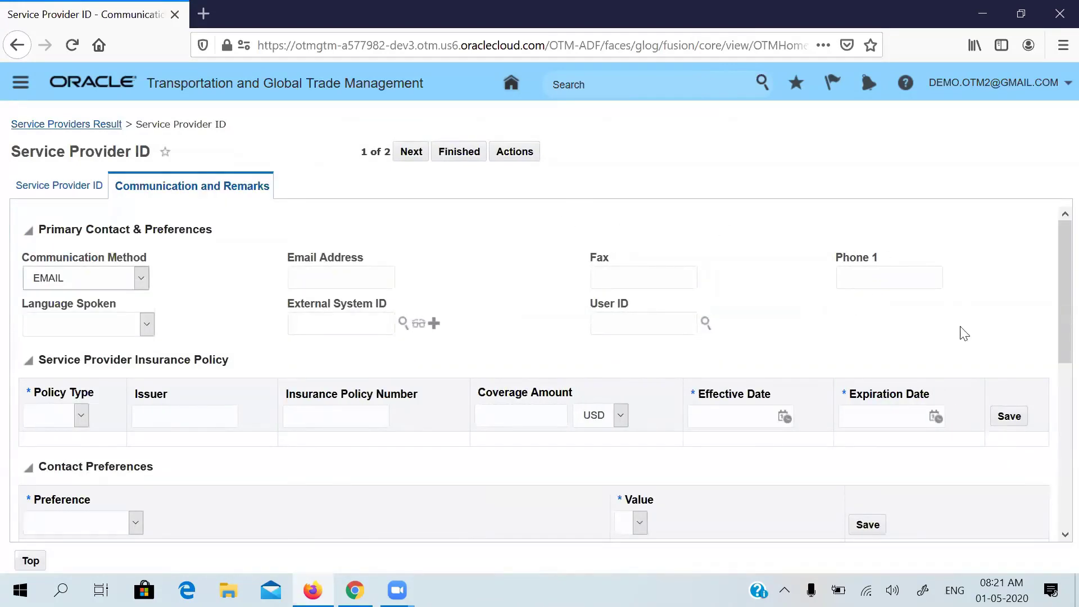
pyautogui.moveTo(1053, 290); pyautogui.dragTo(1053, 375)
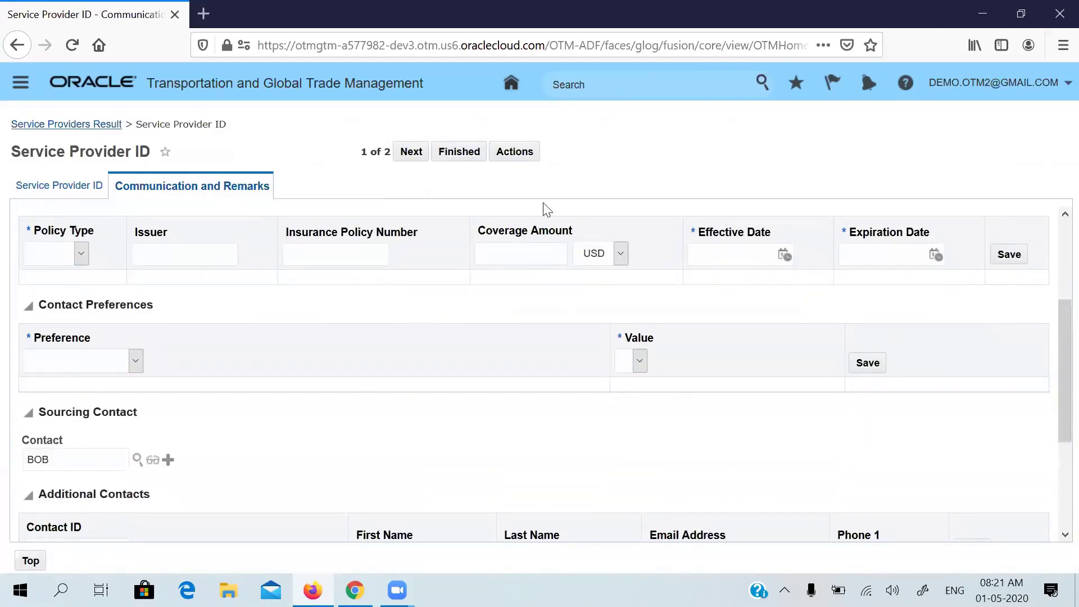
pyautogui.click(426, 162)
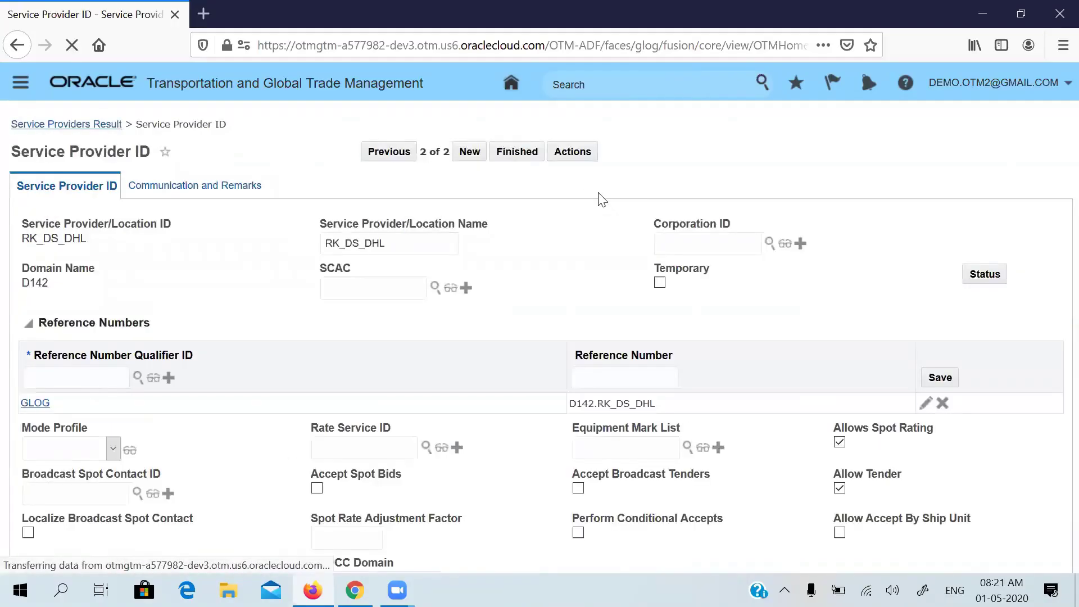
pyautogui.click(240, 190)
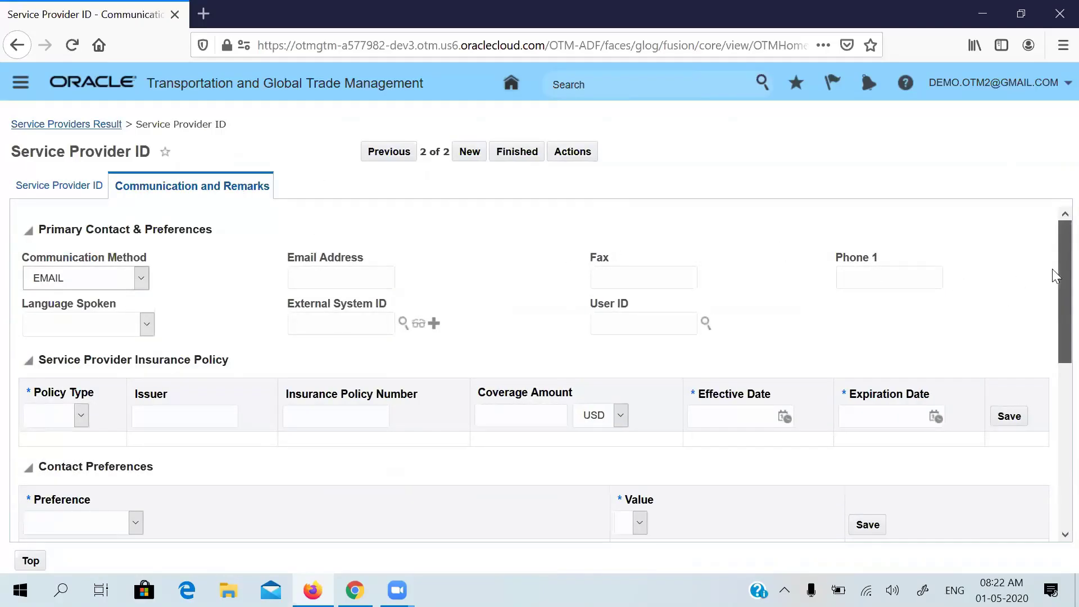
pyautogui.moveTo(1053, 270); pyautogui.dragTo(1053, 193)
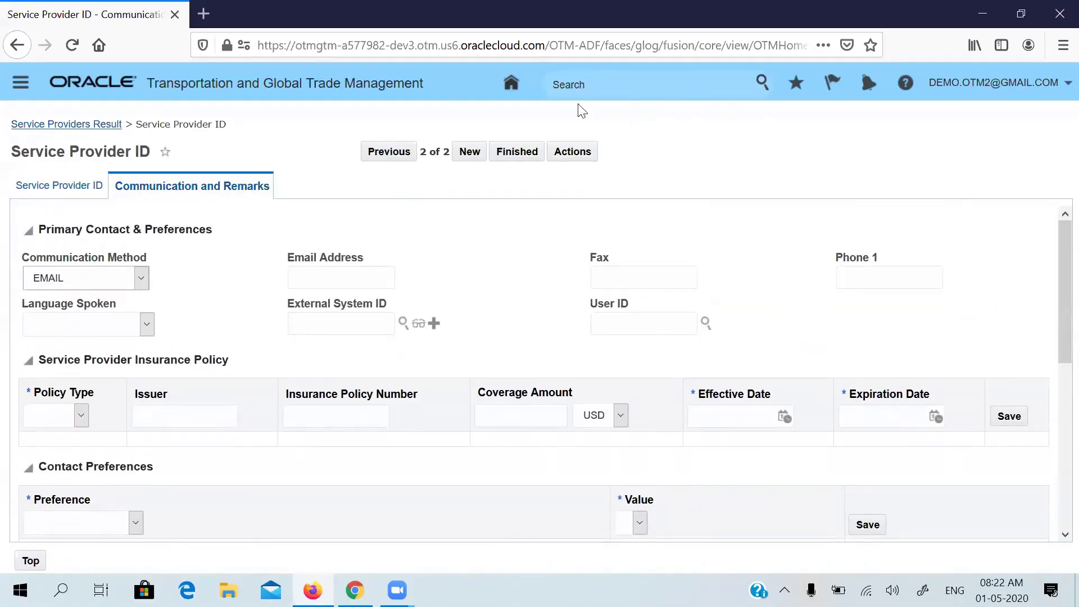
pyautogui.click(518, 151)
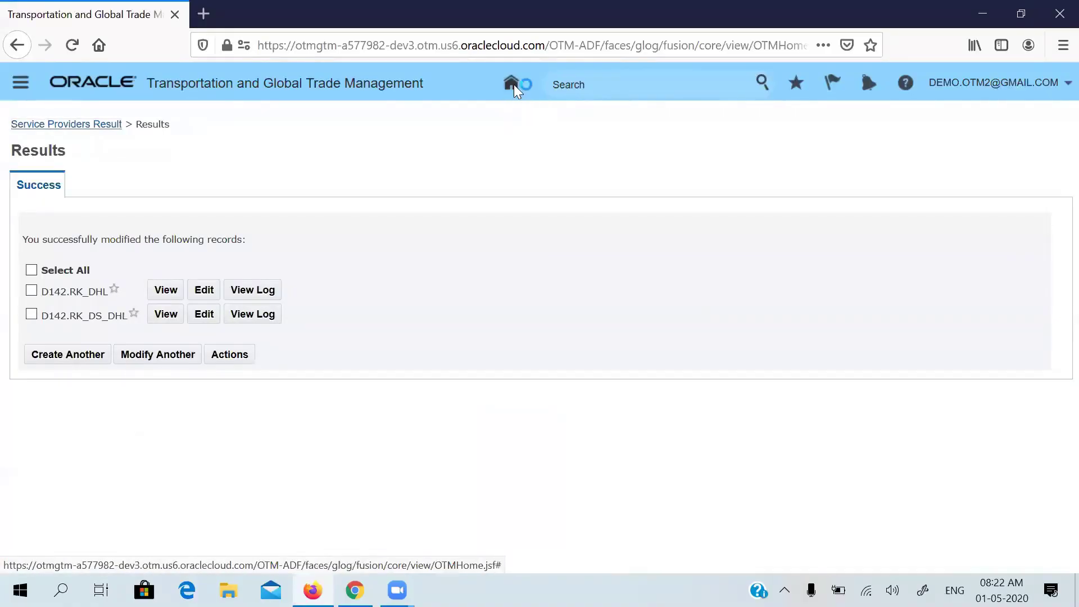
# - Return to the home page, open the Bid Round finder under Sourcing's Bid Creation, and list all bid rounds
pyautogui.click(514, 85)
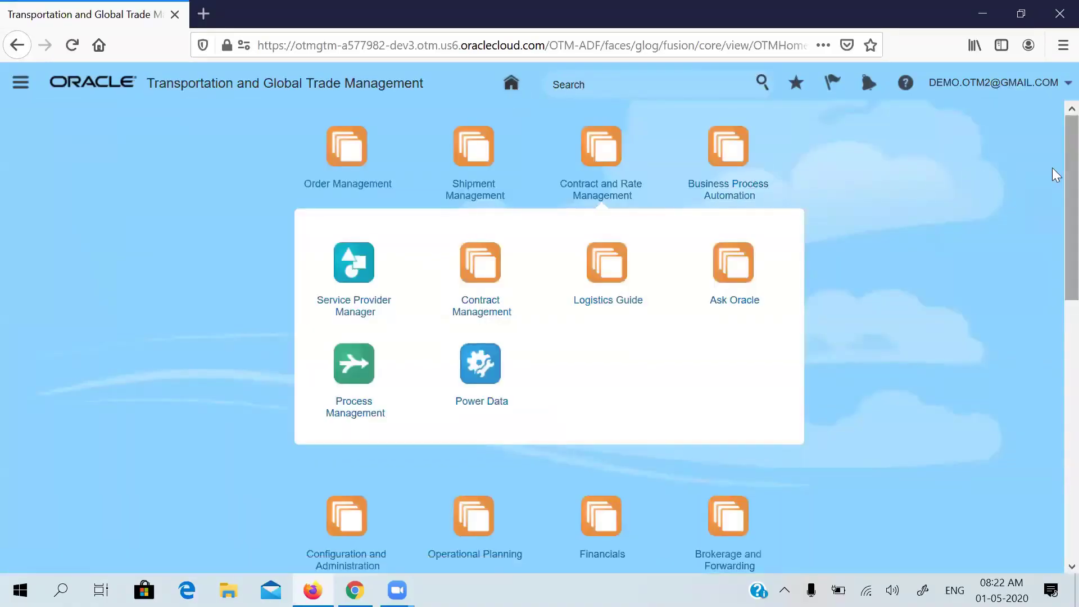
pyautogui.moveTo(1052, 167); pyautogui.dragTo(1052, 373)
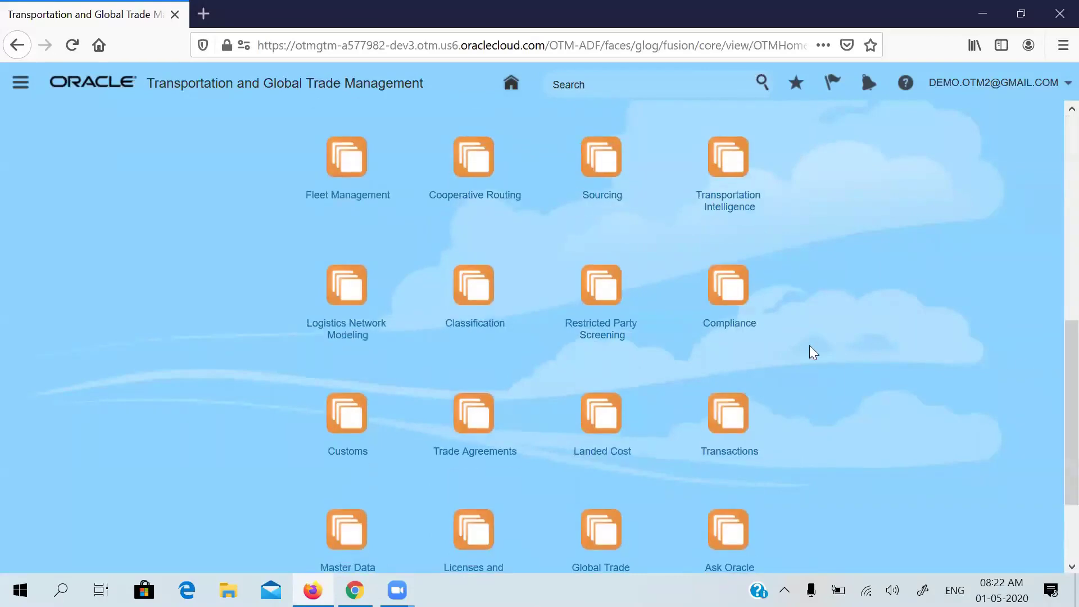
pyautogui.click(605, 165)
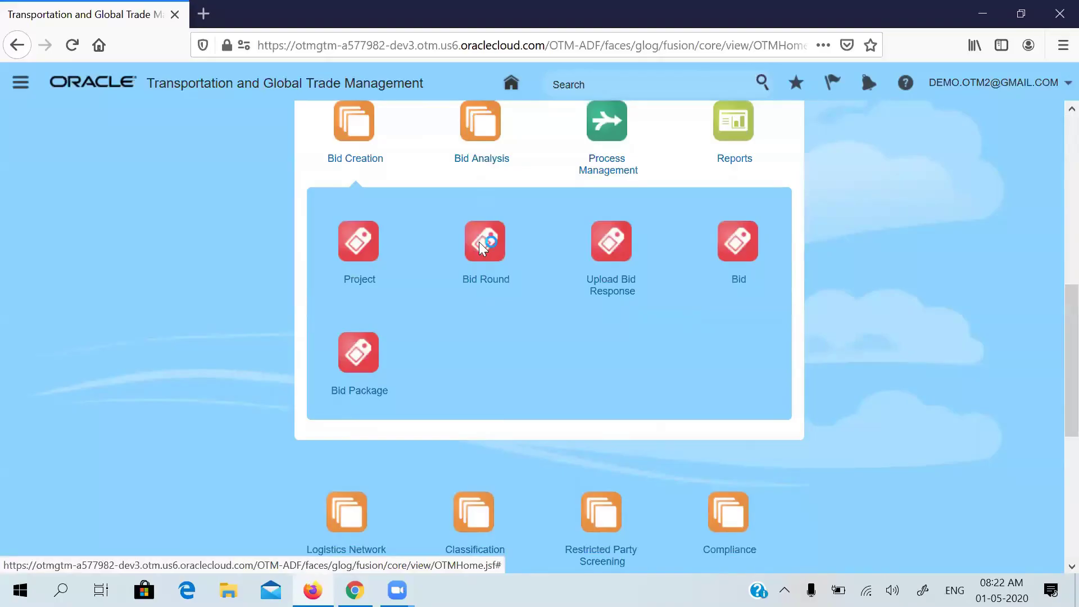
pyautogui.scroll(6, 479, 242)
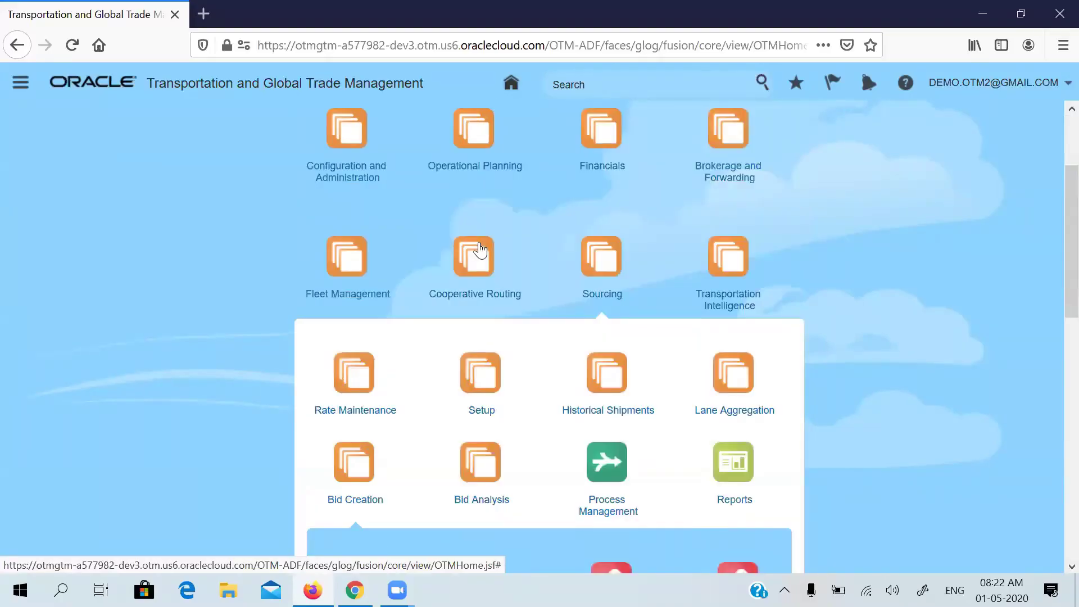
pyautogui.click(479, 249)
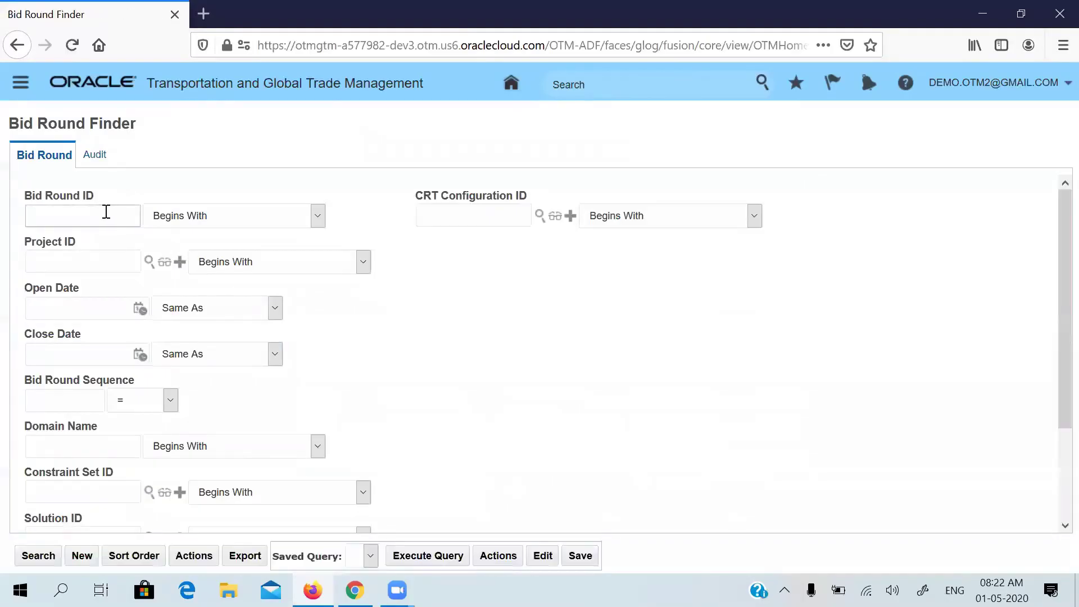
pyautogui.click(105, 213)
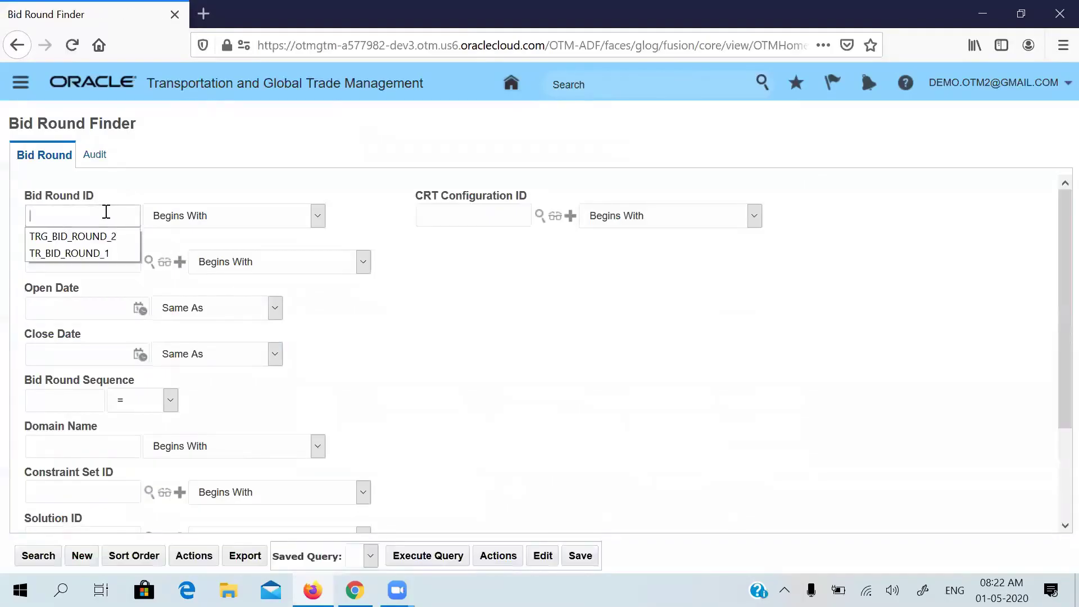
pyautogui.press('Return')
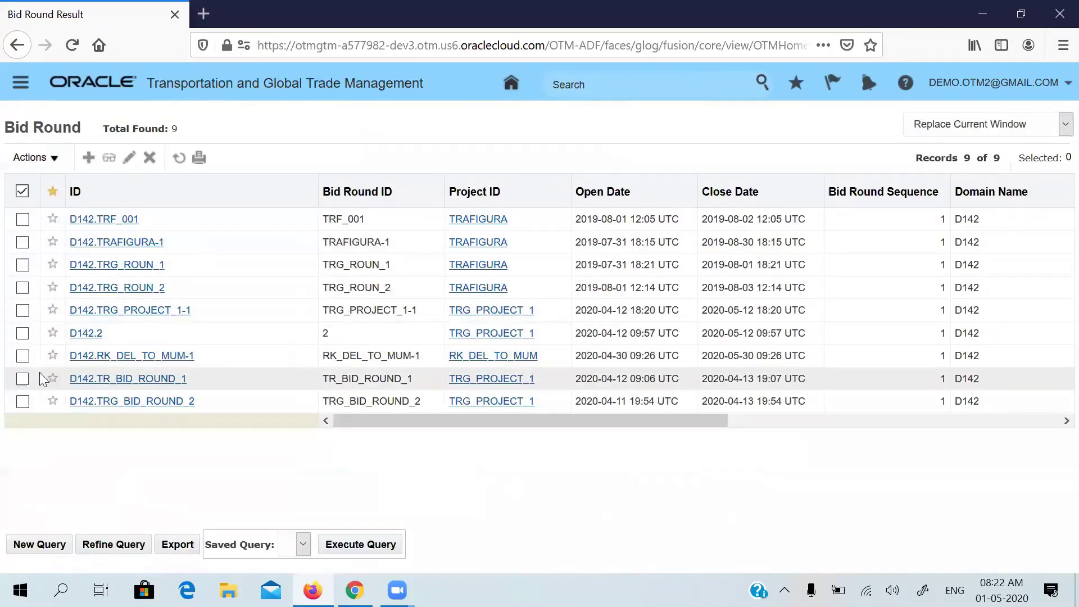
# - Start a carrier response template for RK_DEL_TO_MUM-1 with service provider RK_DHL, keeping Run Job in Background at Yes
pyautogui.click(23, 355)
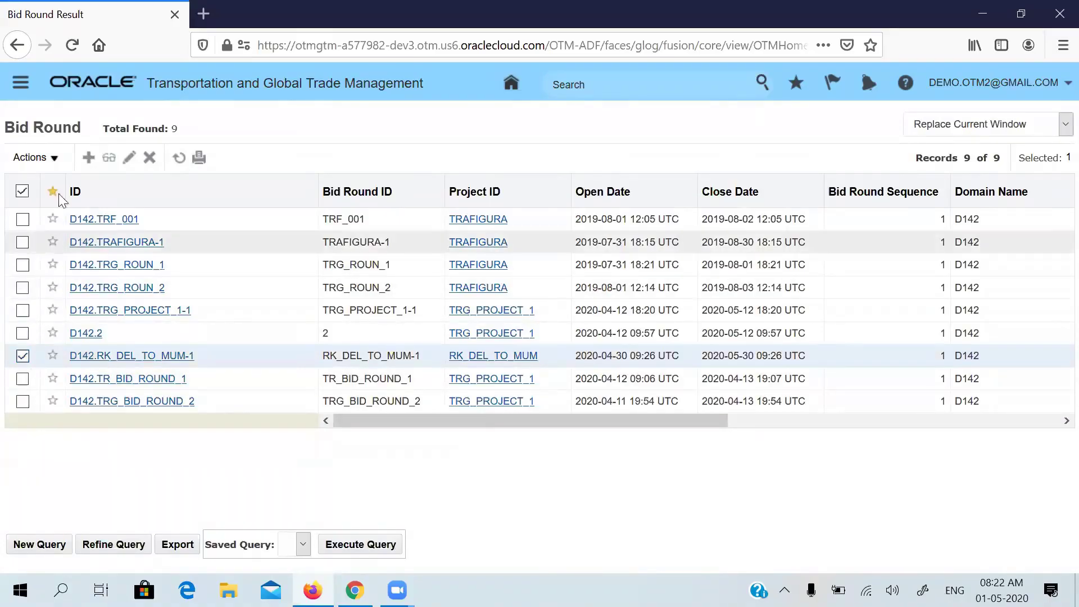
pyautogui.click(51, 158)
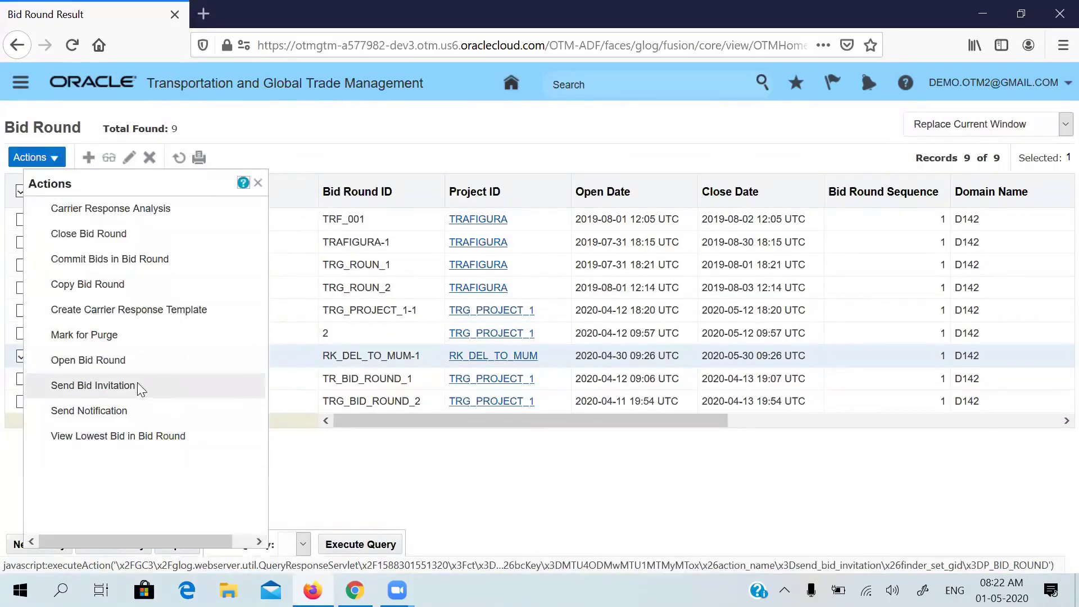
pyautogui.click(166, 313)
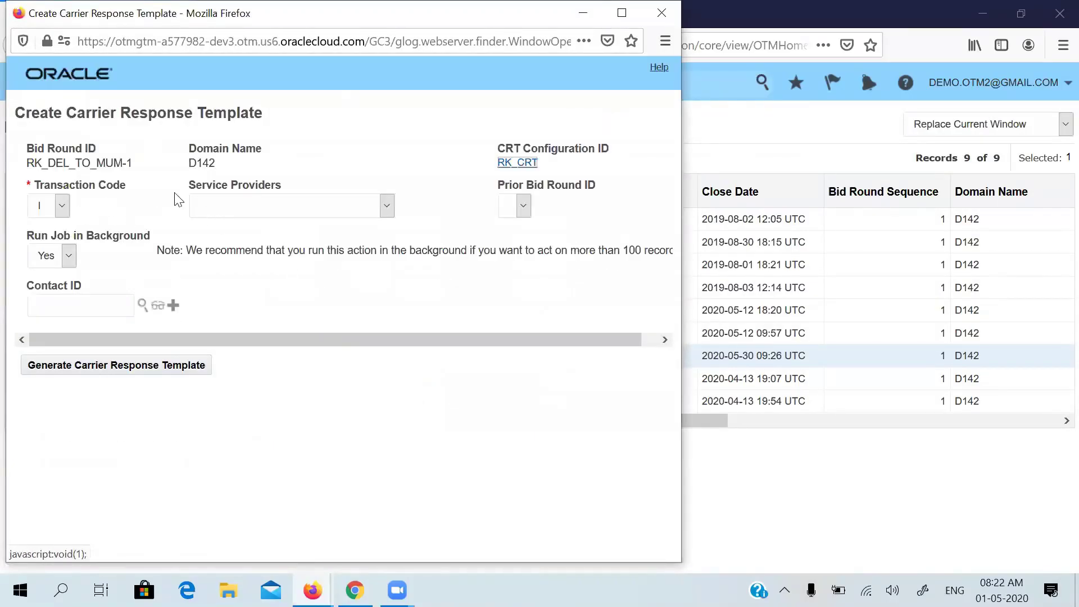
pyautogui.click(219, 205)
pyautogui.click(212, 243)
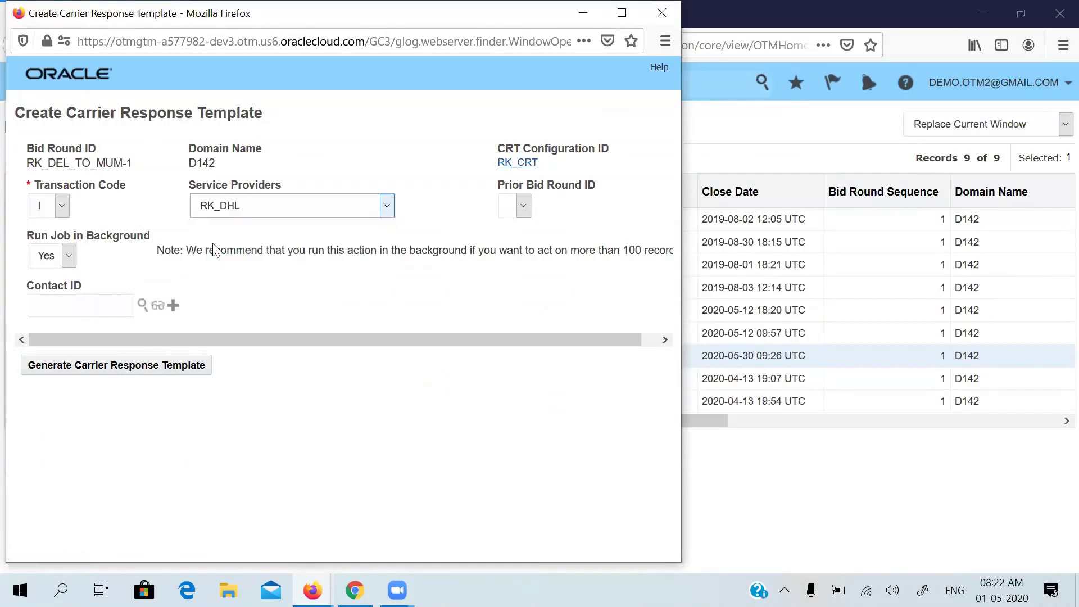
pyautogui.click(65, 259)
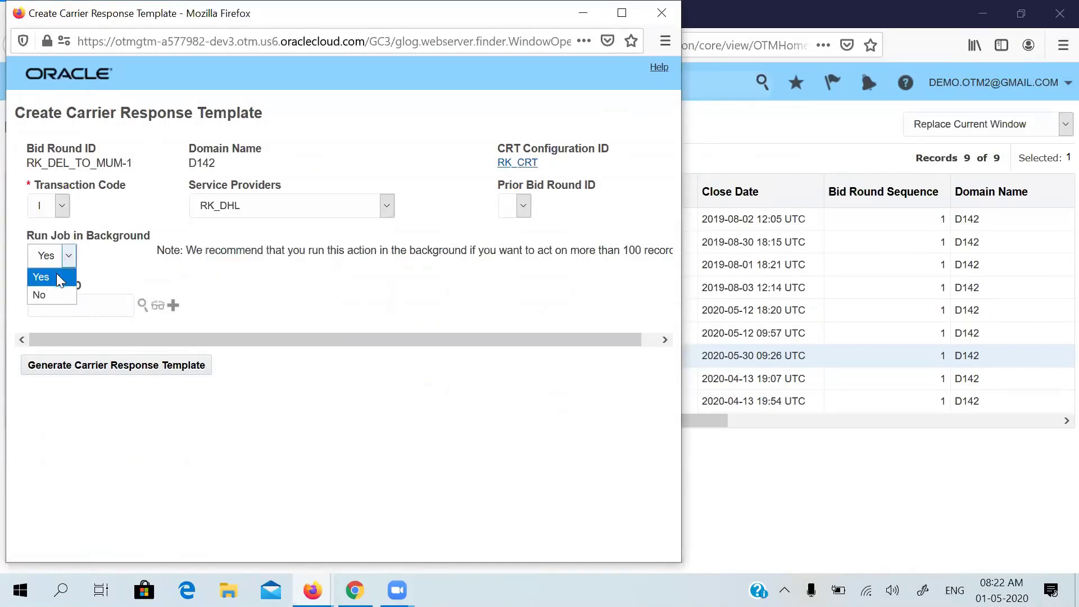
pyautogui.click(72, 284)
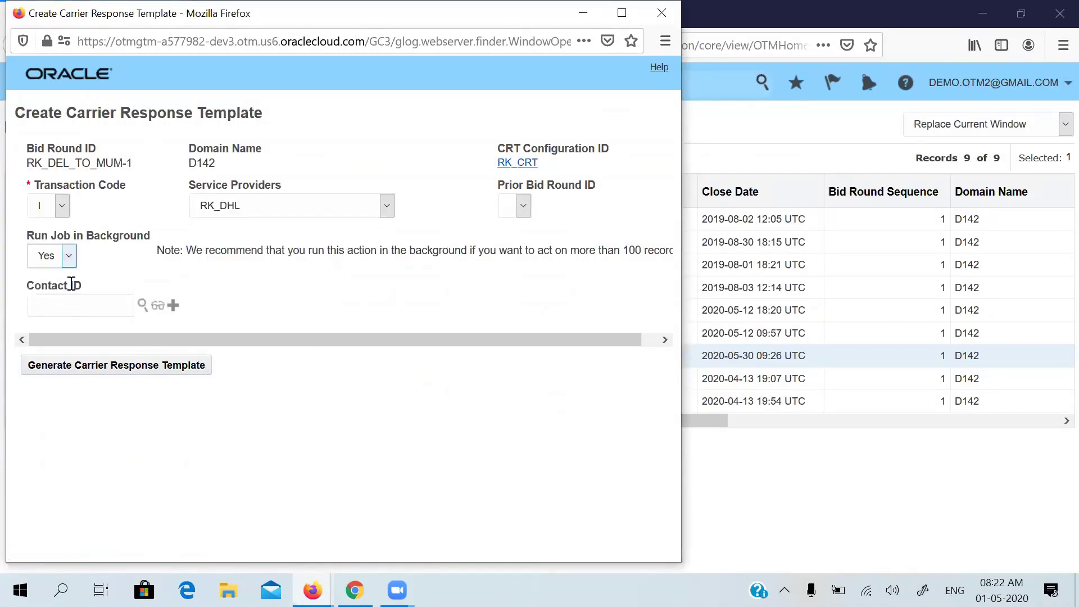
# - Enter the recipient's contact ID and generate the carrier response template for RK_DEL_TO_MUM-1
pyautogui.click(65, 314)
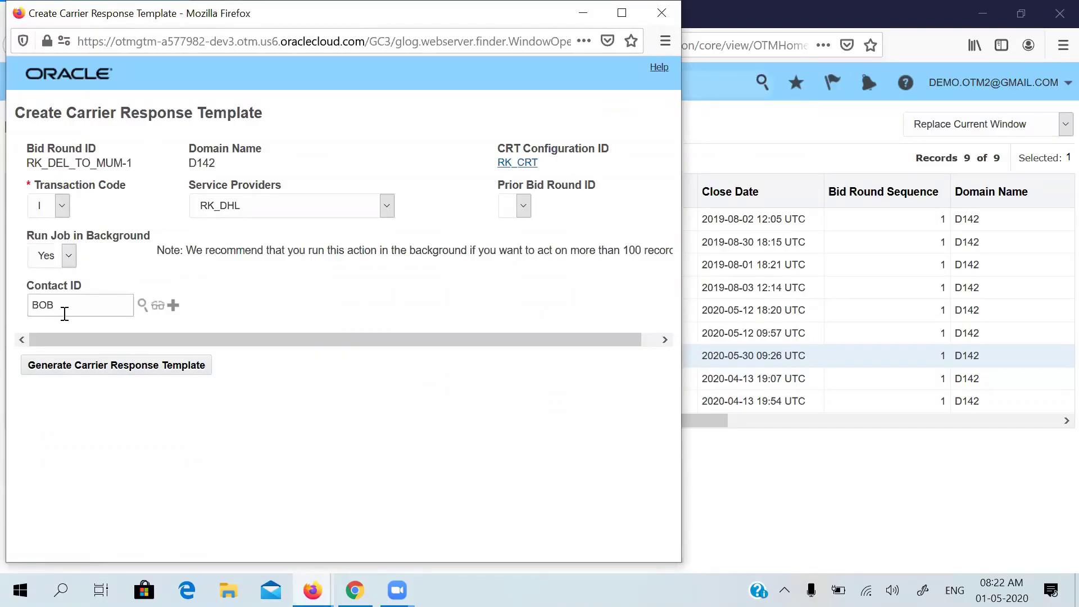
pyautogui.click(79, 334)
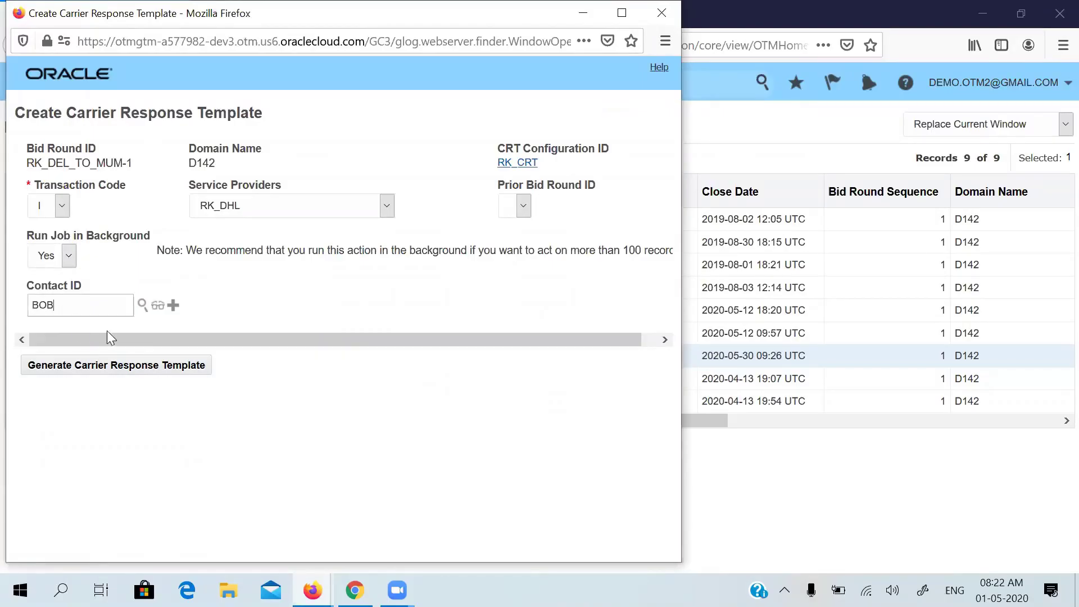
pyautogui.click(83, 367)
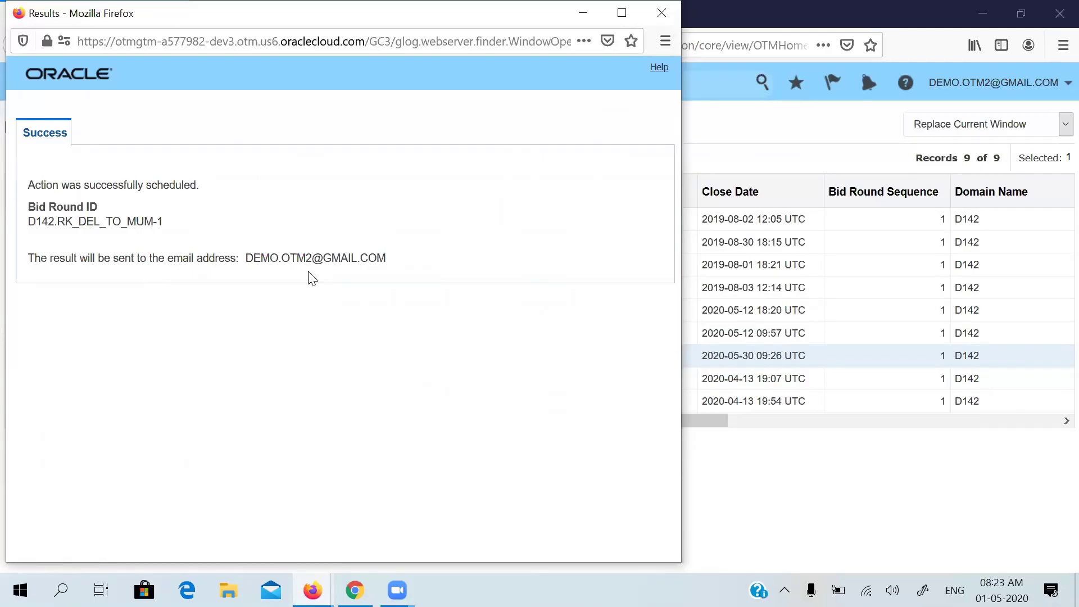
# - Switch to the Gmail inbox in Chrome and reload it to check for the carrier response template email
pyautogui.click(354, 590)
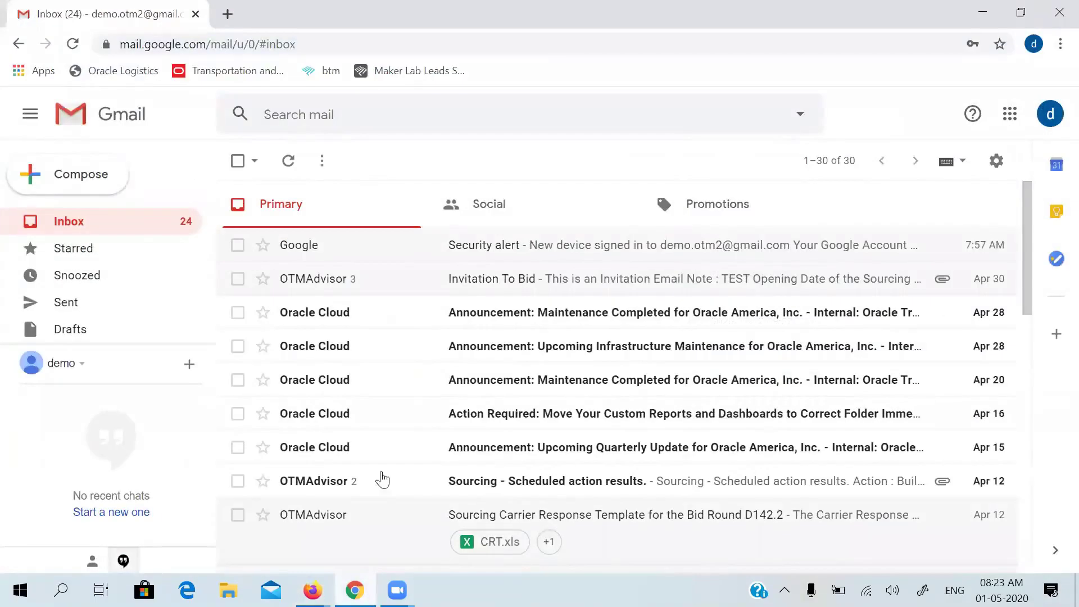
pyautogui.click(403, 45)
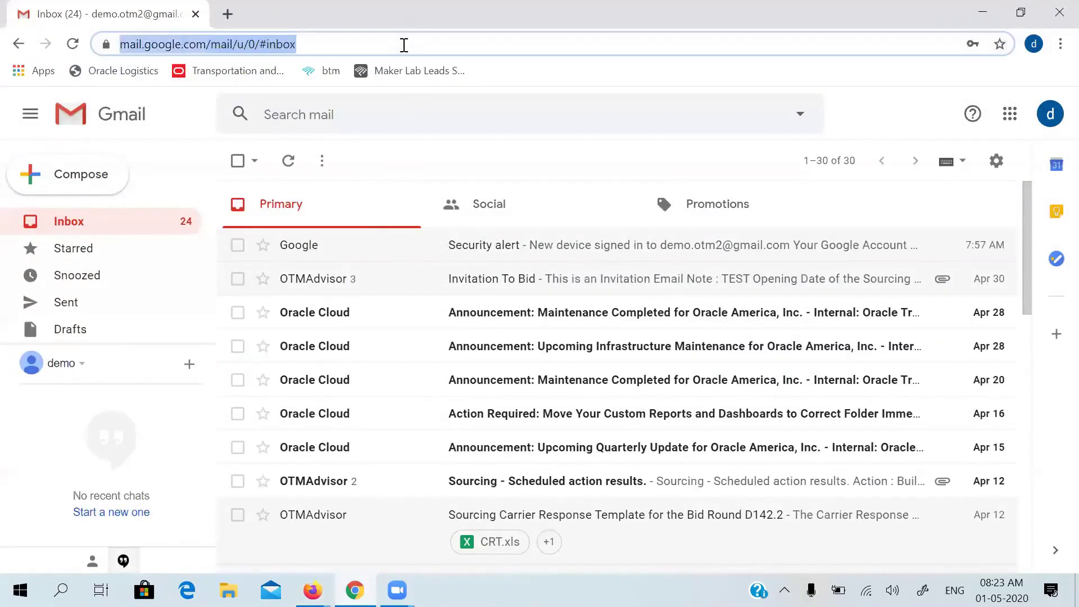
pyautogui.press('Return')
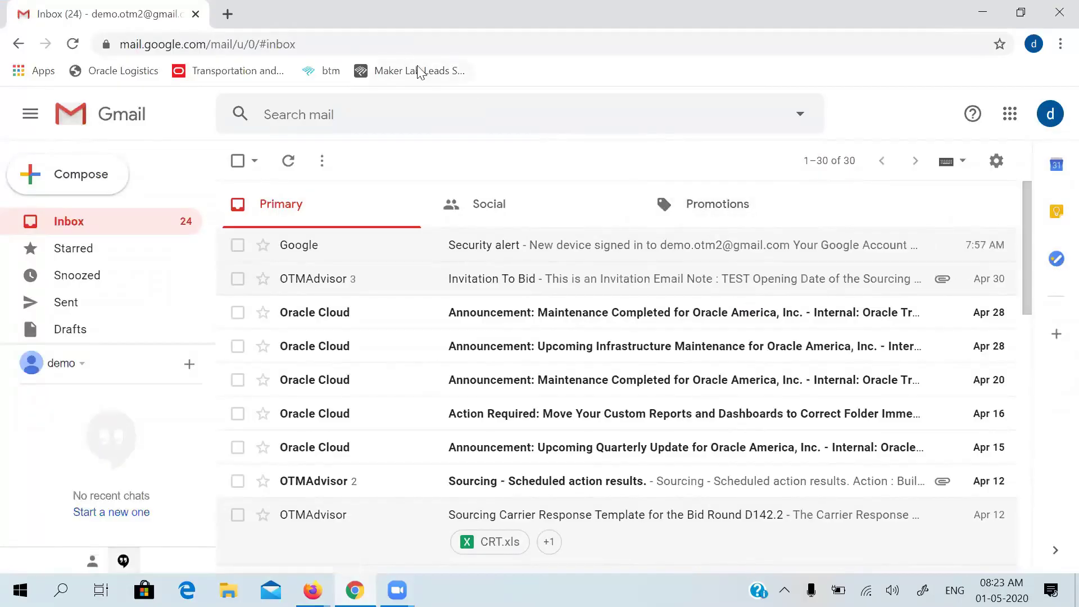
pyautogui.click(409, 40)
pyautogui.press('Return')
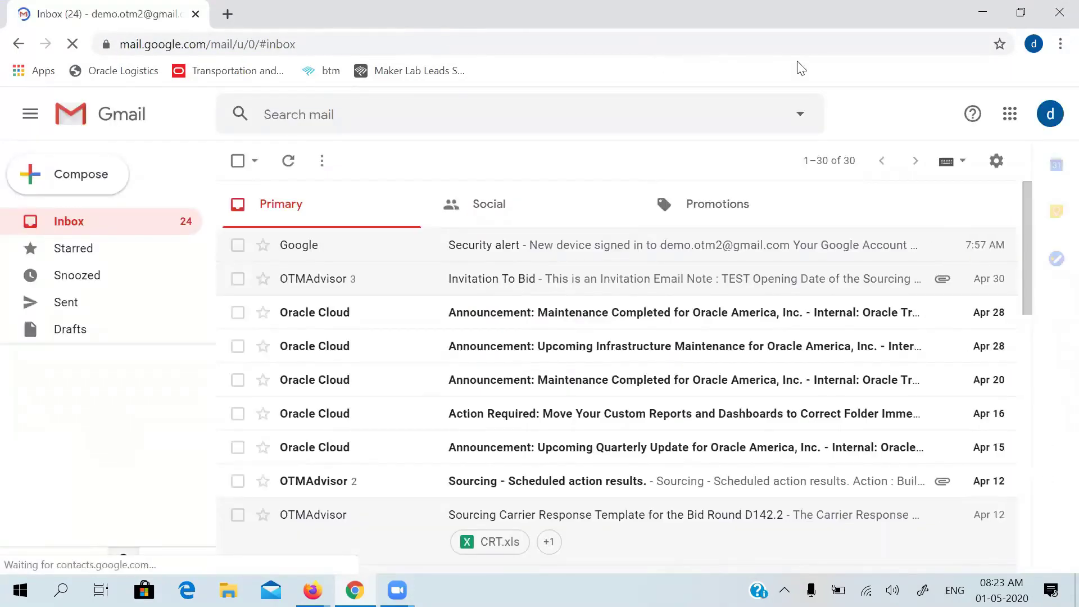
# - Sign out of the Gmail account and minimize Chrome to return to the Oracle results window in Firefox
pyautogui.click(1046, 118)
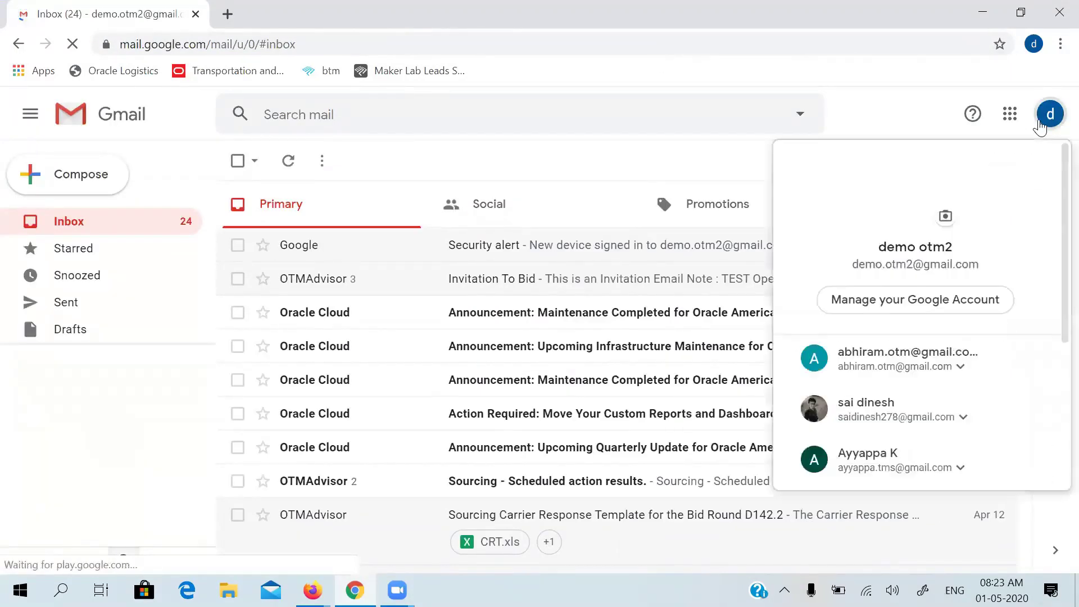
pyautogui.scroll(-4, 1055, 312)
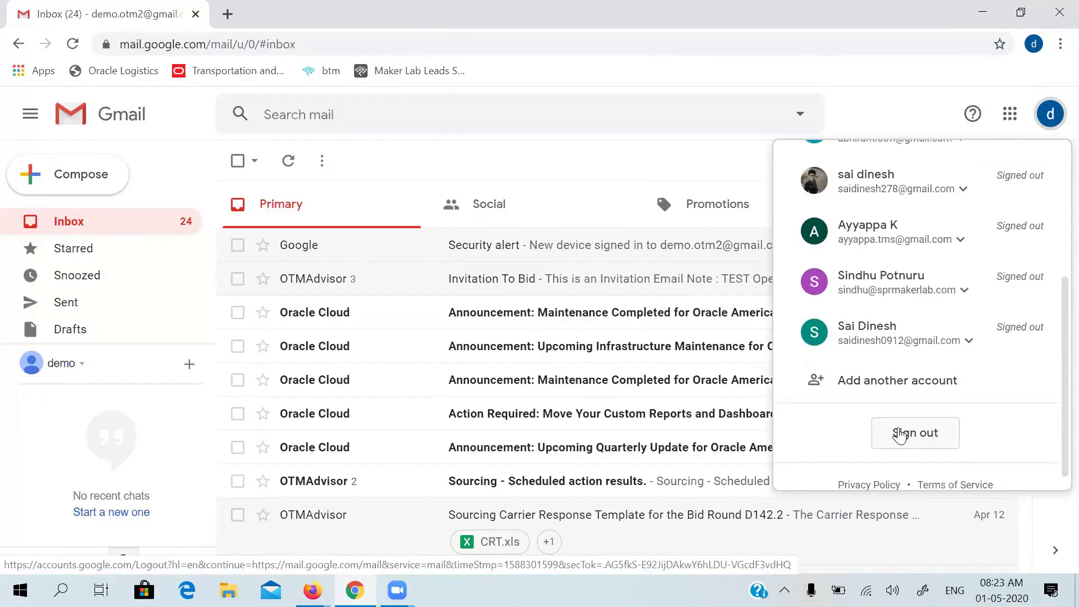
pyautogui.click(900, 435)
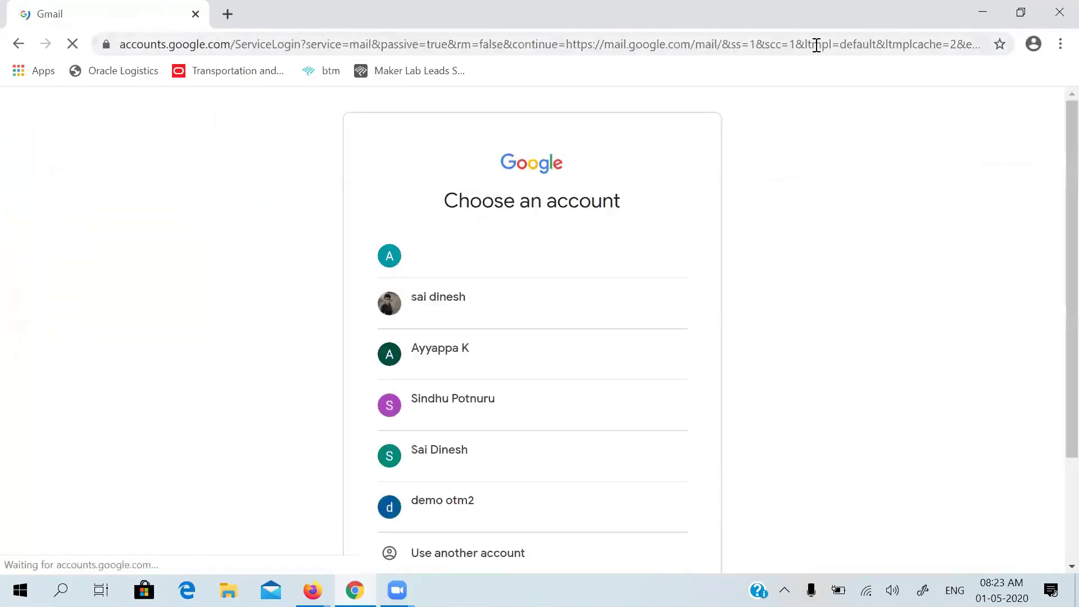
pyautogui.click(987, 14)
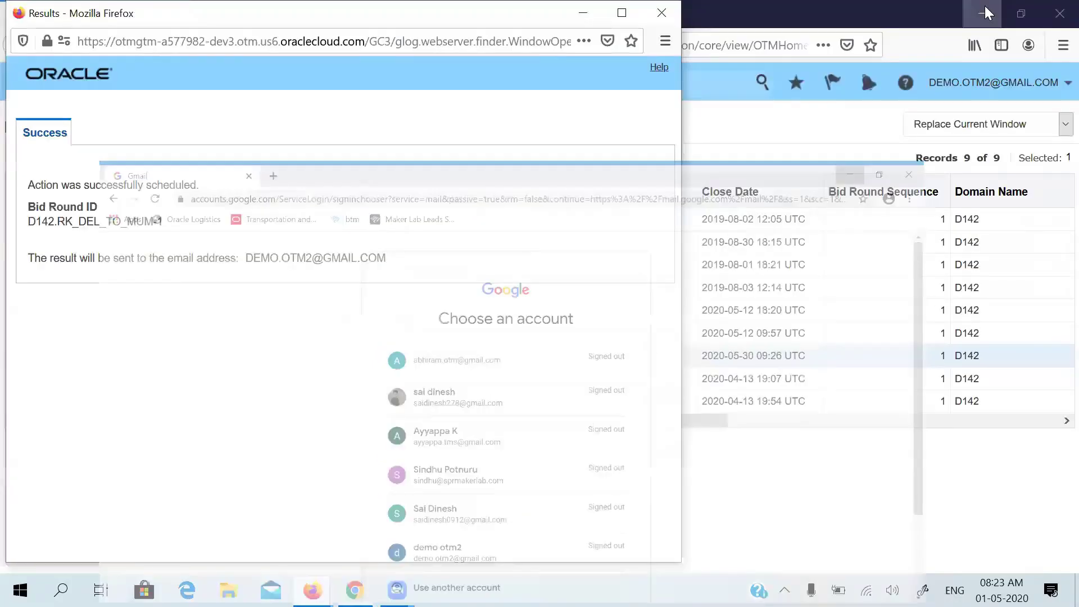
# - Close the results window and sign out of Oracle Cloud, confirming the sign-out
pyautogui.click(659, 10)
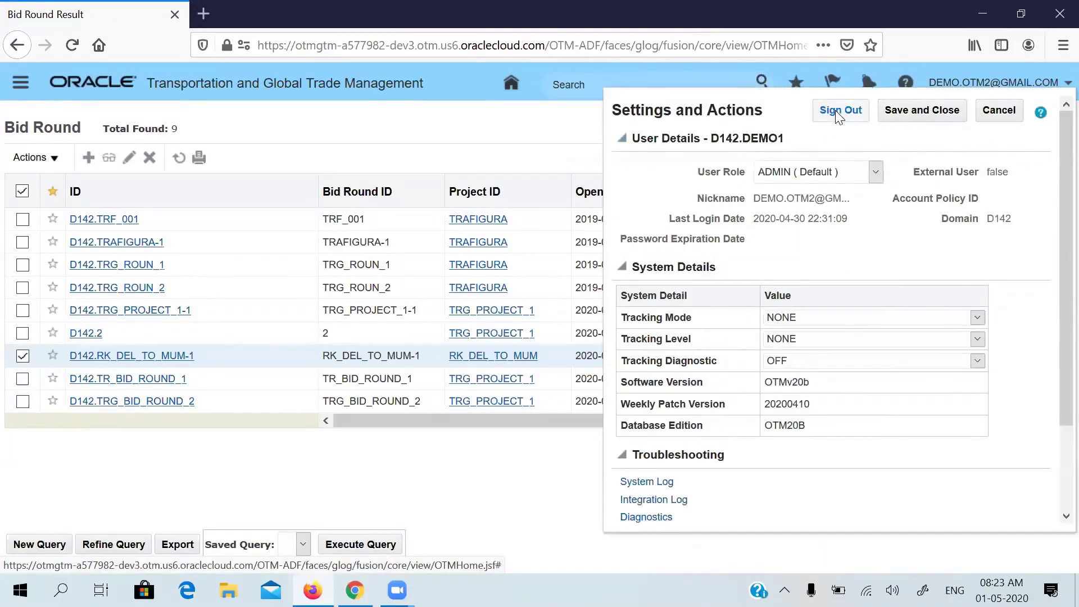
pyautogui.click(836, 111)
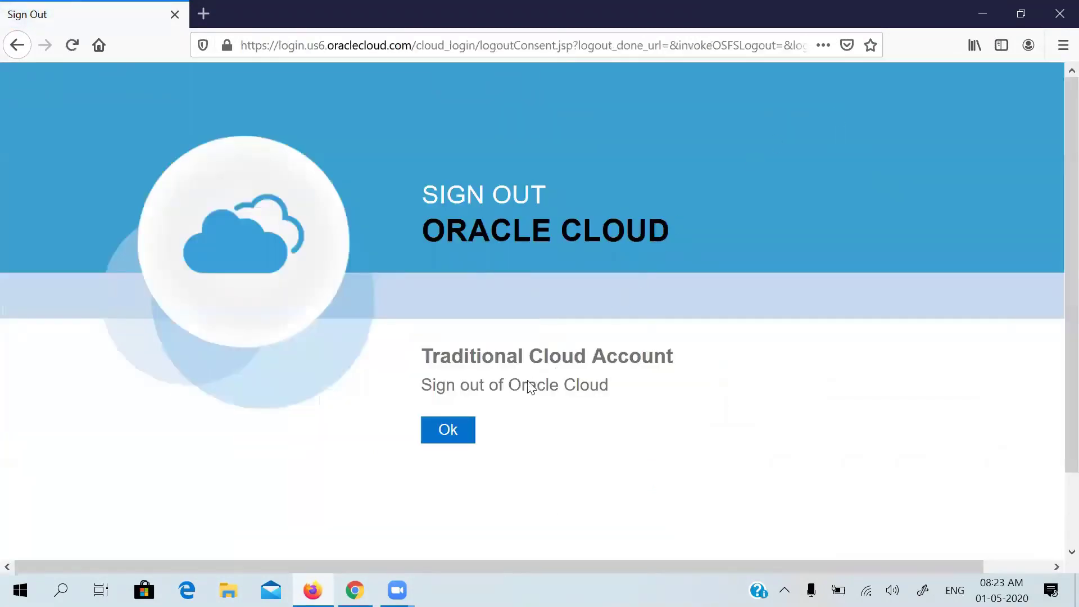
pyautogui.click(455, 434)
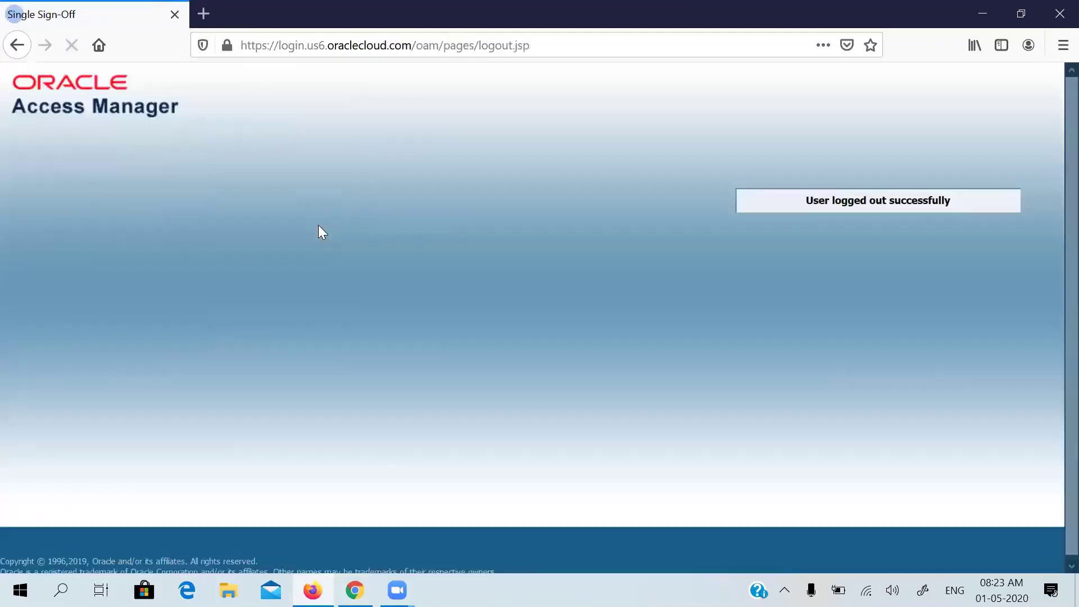
# - Replace the signed-out page with a new tab and open the Oracle Transportation Management site at otmgtm-a577982-dev3
pyautogui.click(205, 12)
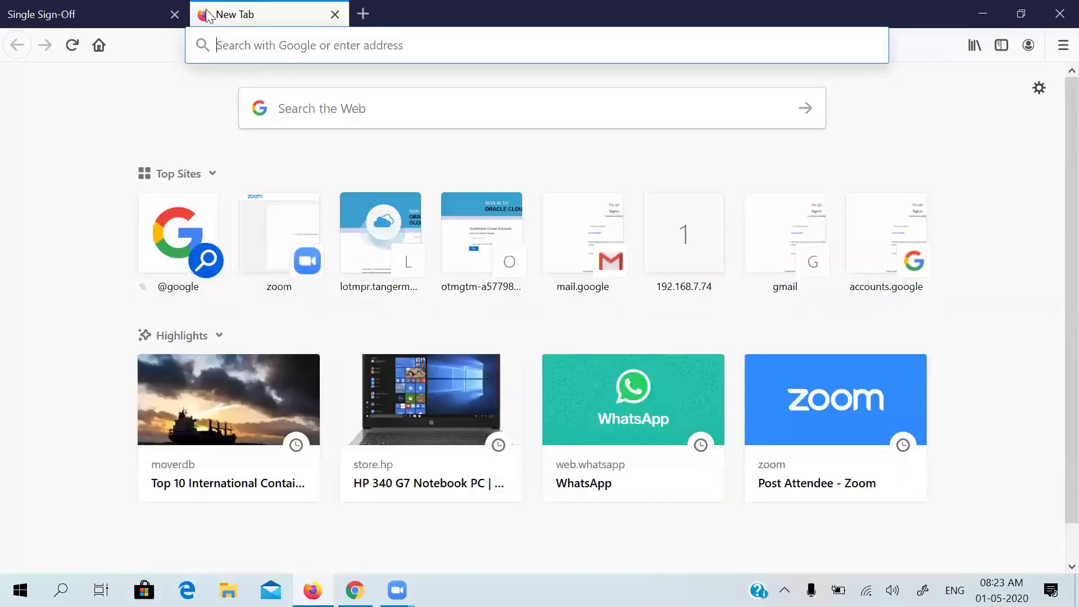
pyautogui.click(174, 17)
pyautogui.click(229, 43)
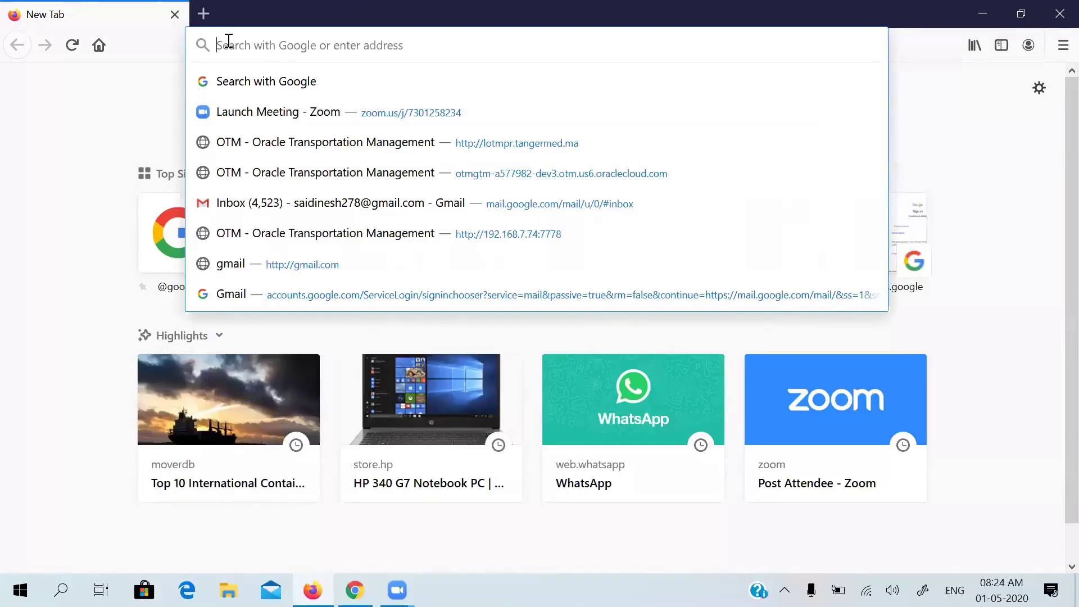
pyautogui.write('otm')
pyautogui.press('Return')
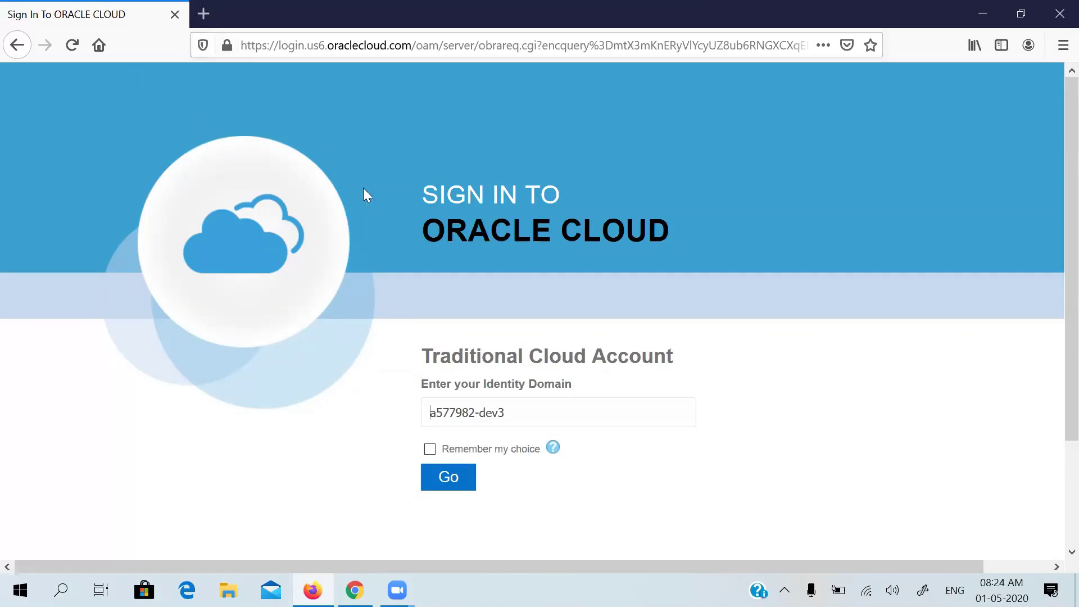
# - Accept the prefilled identity domain and sign in to Oracle Cloud with the other saved user name and password
pyautogui.click(452, 479)
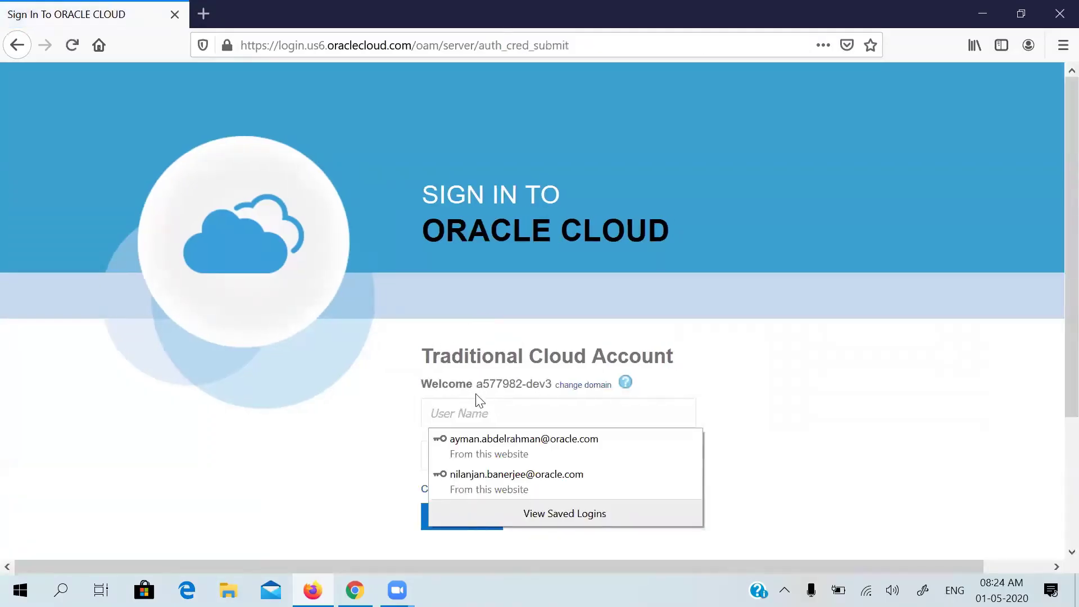
pyautogui.click(460, 413)
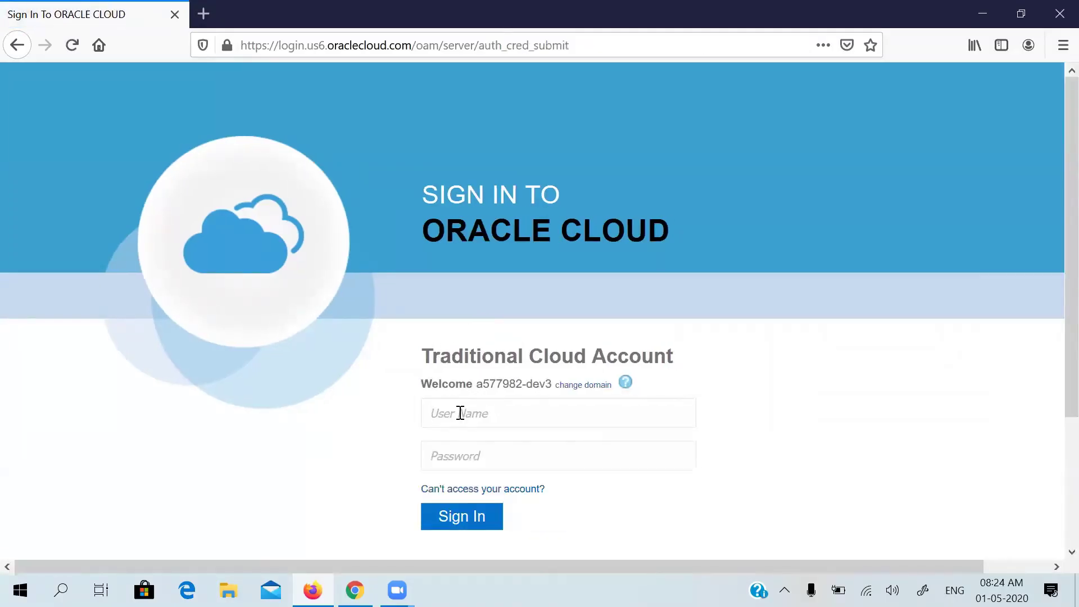
pyautogui.write('ay')
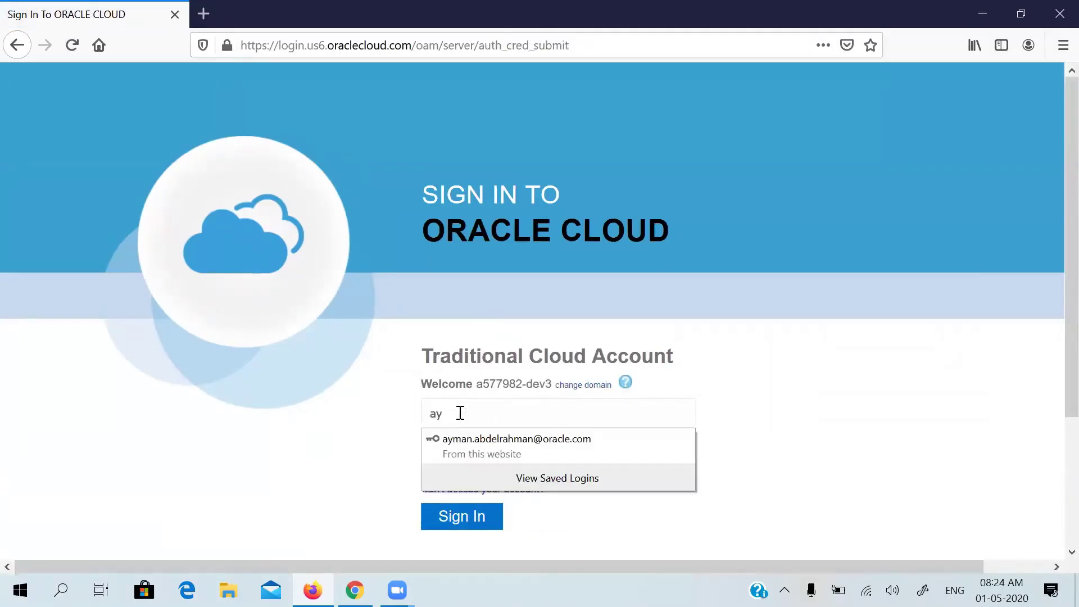
pyautogui.click(501, 439)
pyautogui.press('Return')
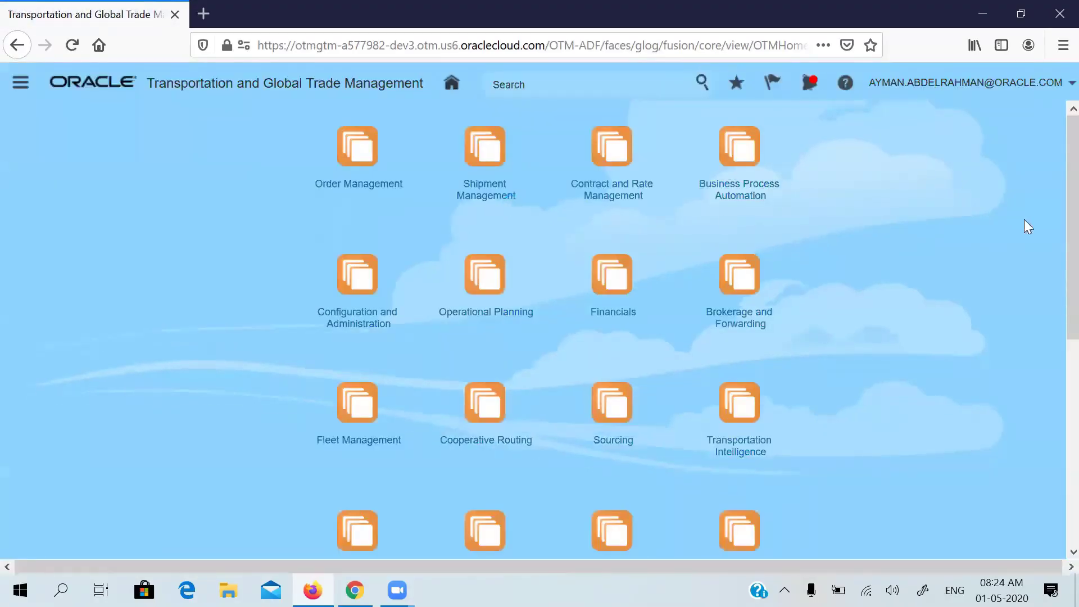
# - Open the Bid Round finder under Sourcing's Bid Creation and list all bid rounds
pyautogui.scroll(-6, 1052, 246)
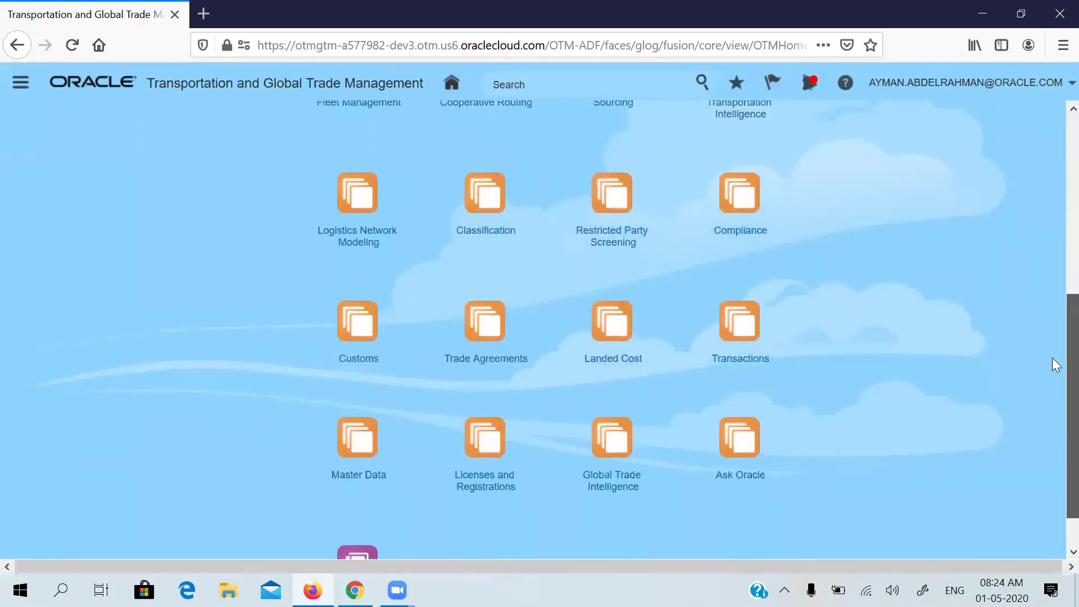
pyautogui.scroll(3, 1052, 357)
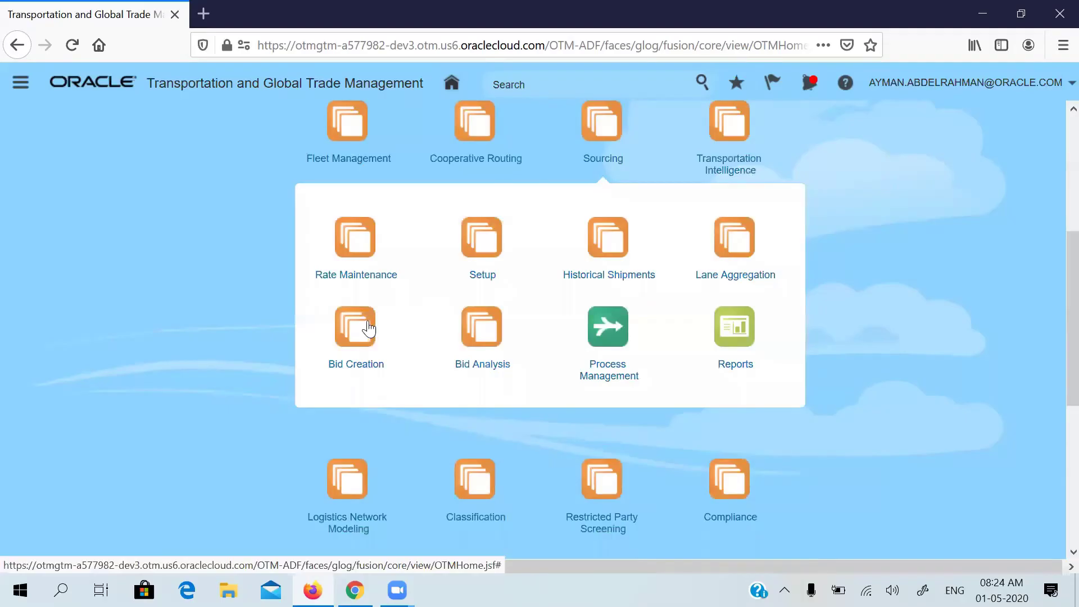
pyautogui.click(369, 328)
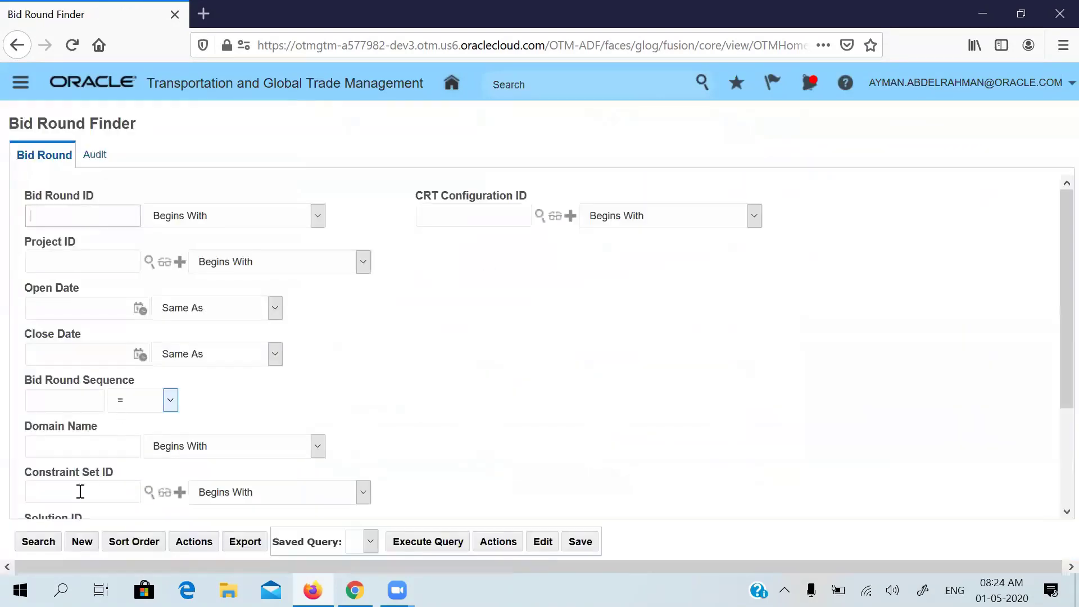
pyautogui.click(38, 542)
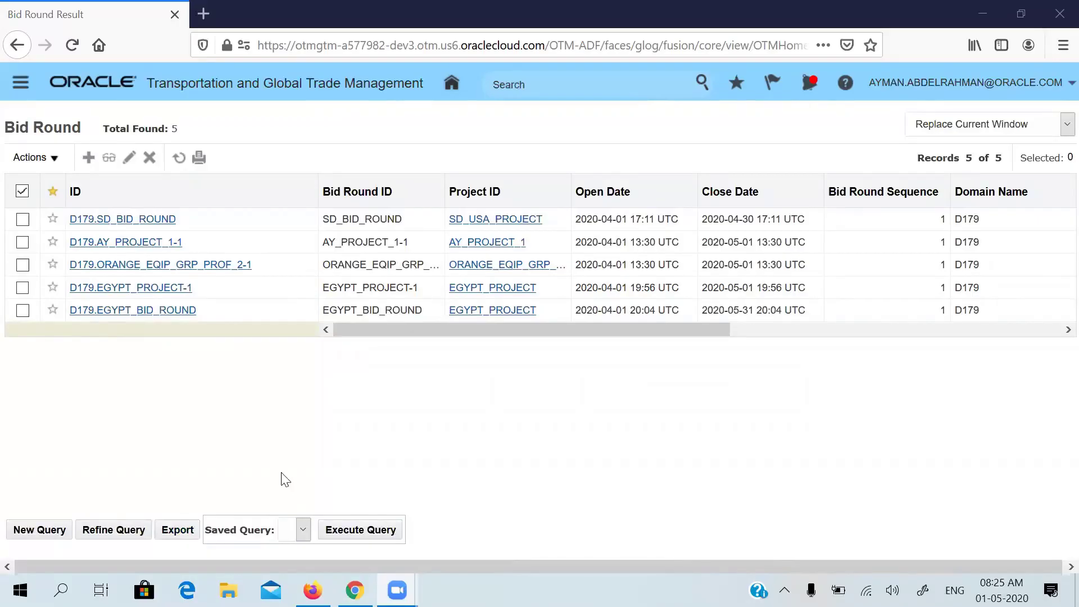
# - Start a carrier response template for SD_BID_ROUND with service provider SD_SWIFT
pyautogui.click(22, 219)
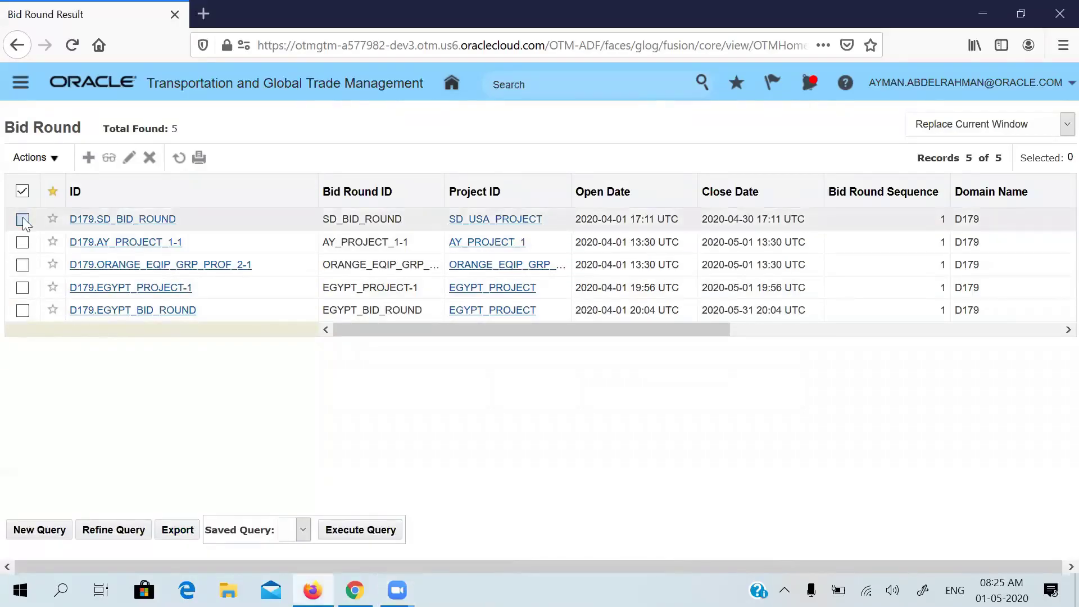
pyautogui.click(60, 159)
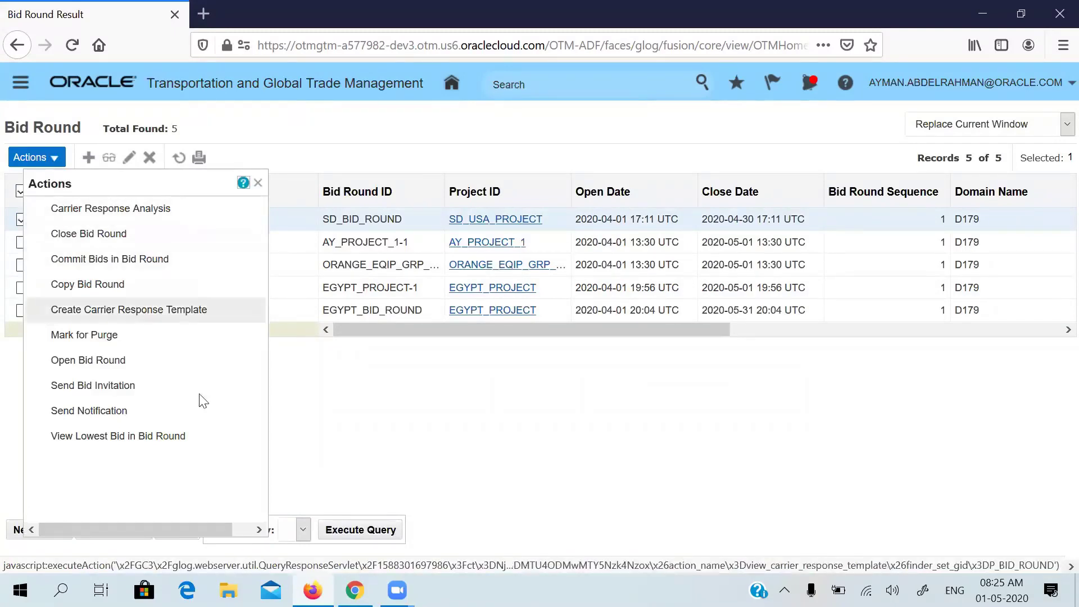
pyautogui.click(160, 310)
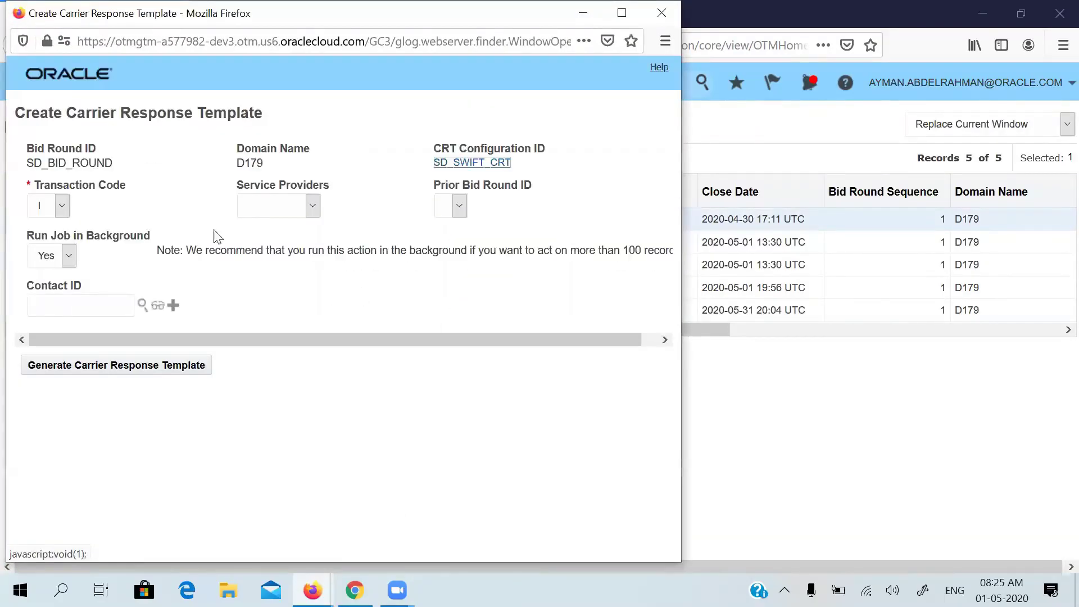
pyautogui.click(285, 208)
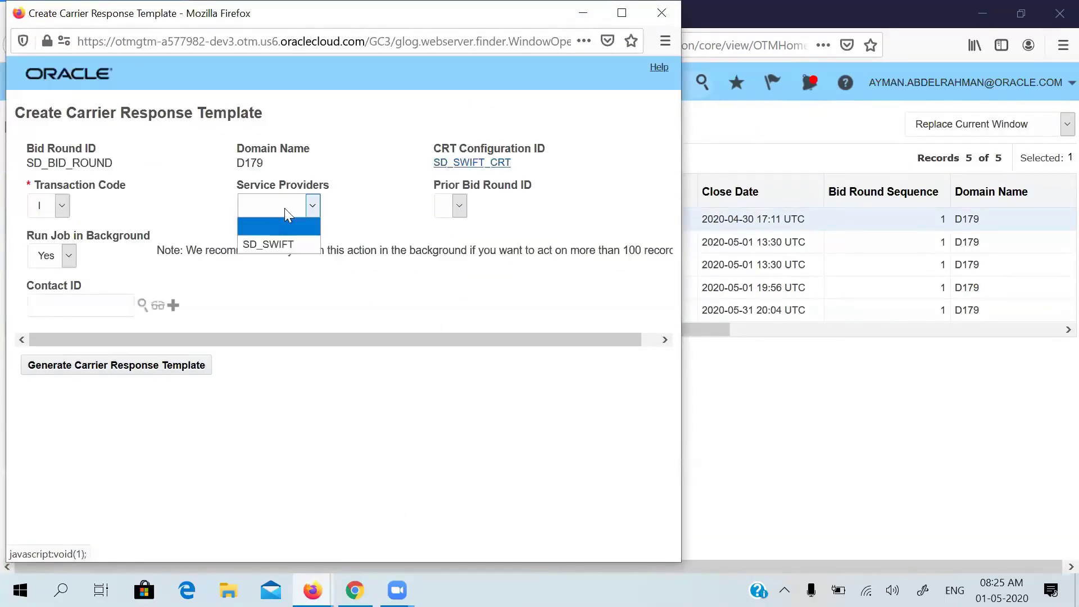
pyautogui.click(272, 244)
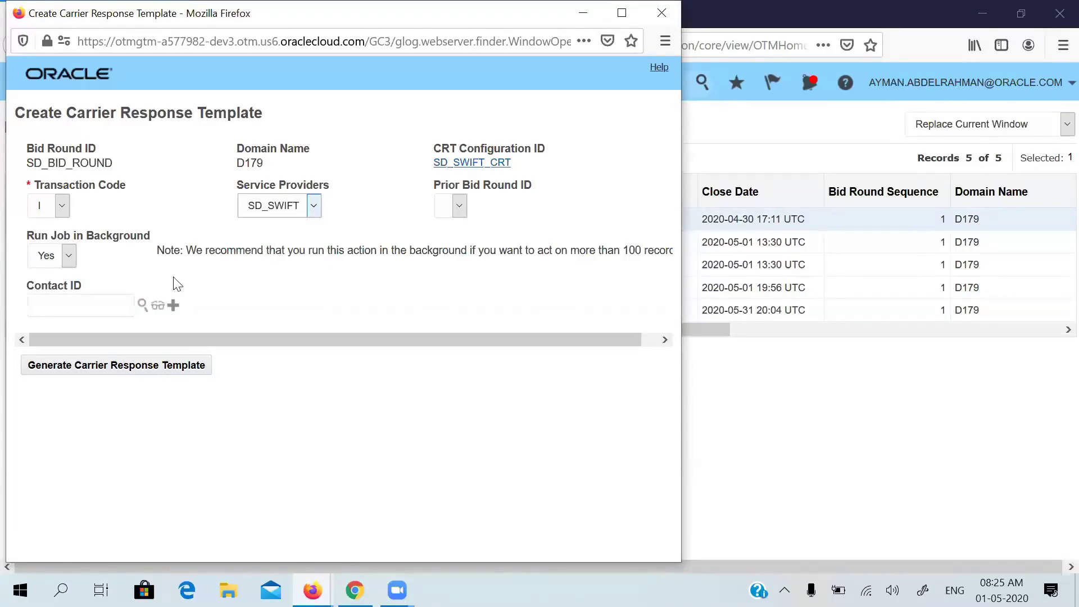
pyautogui.click(89, 296)
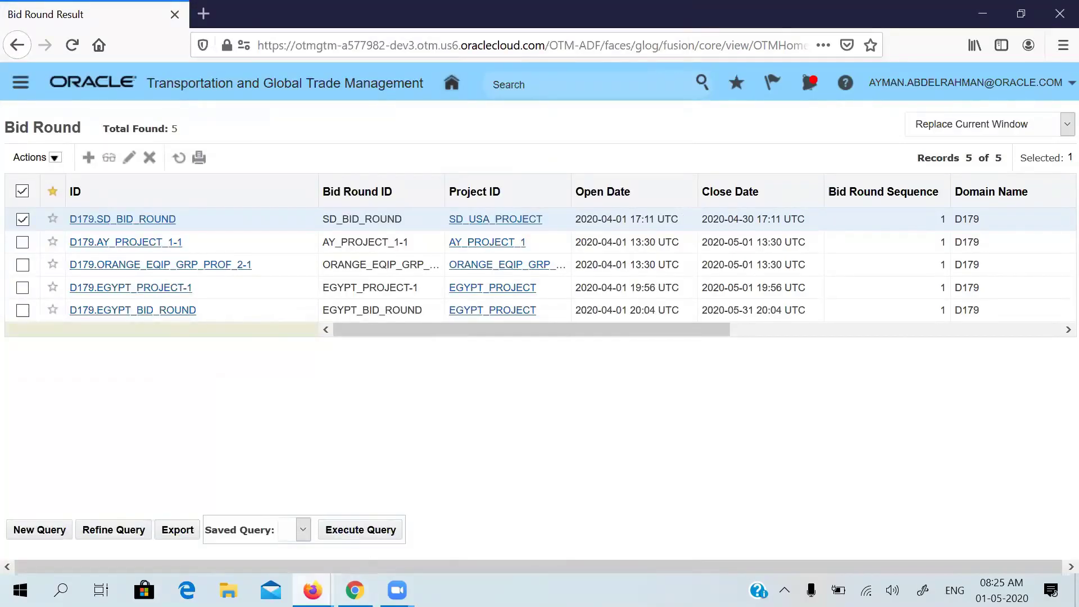
pyautogui.moveTo(313, 590)
pyautogui.click(416, 557)
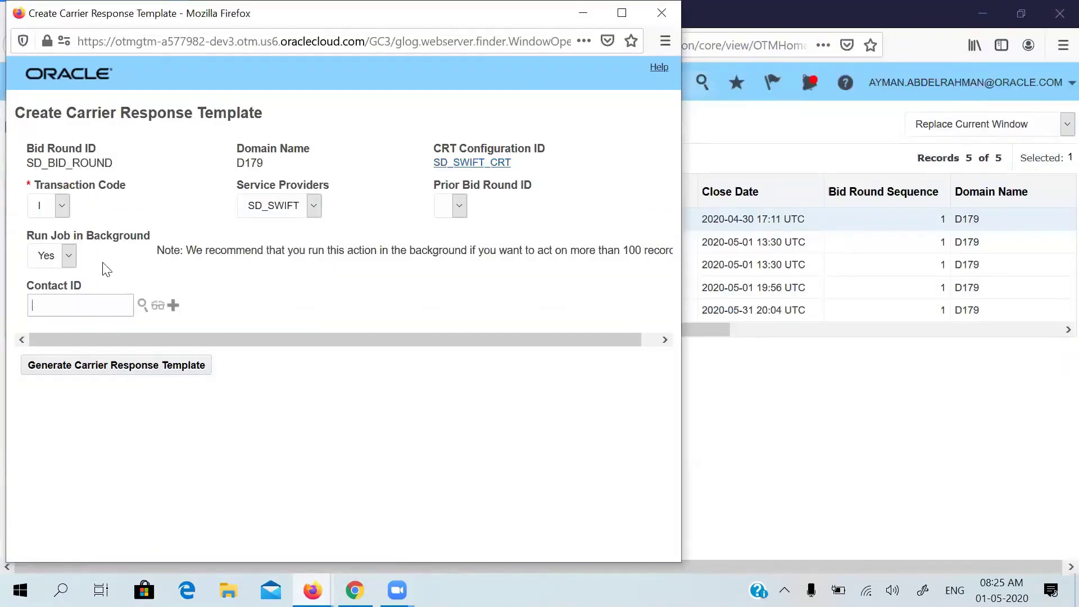
# - Set Run Job in Background to No, generate the carrier response template, and open viewCarrierResponseTemplate.xls in Excel
pyautogui.click(69, 254)
pyautogui.click(55, 293)
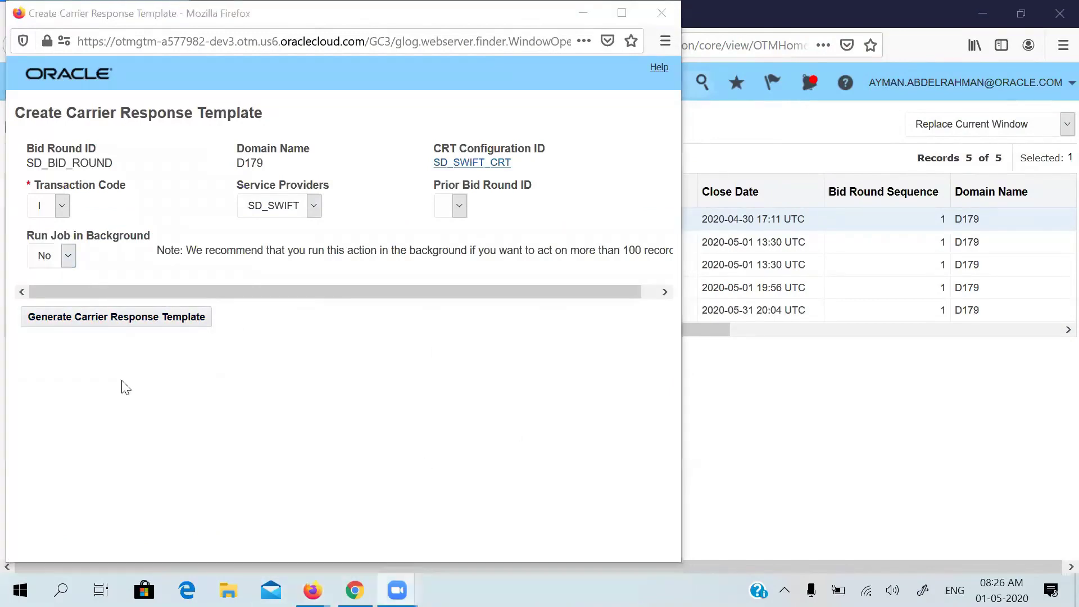
pyautogui.click(112, 325)
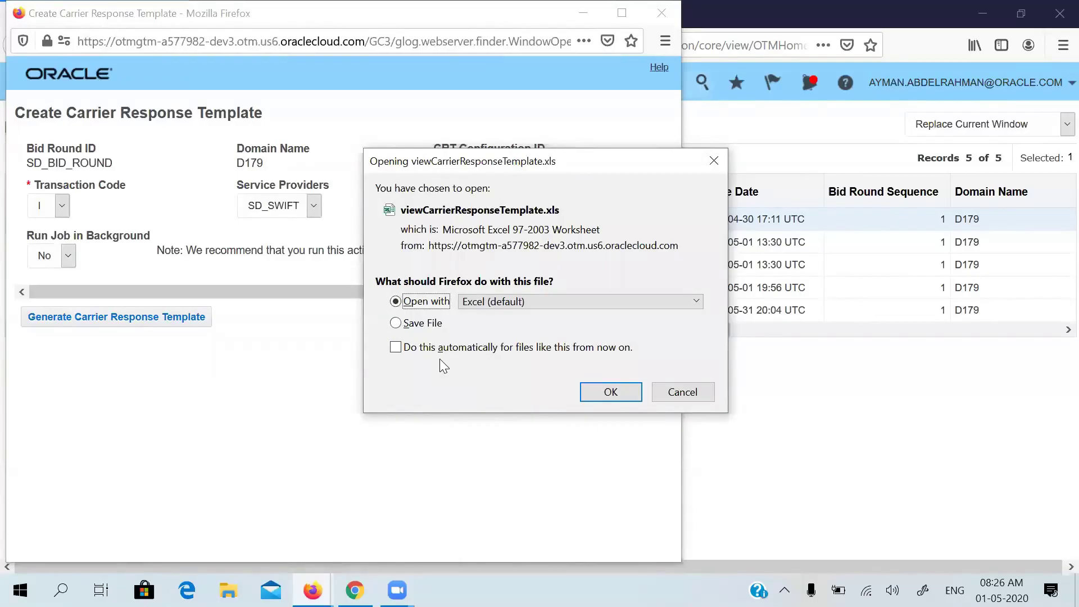
pyautogui.click(611, 393)
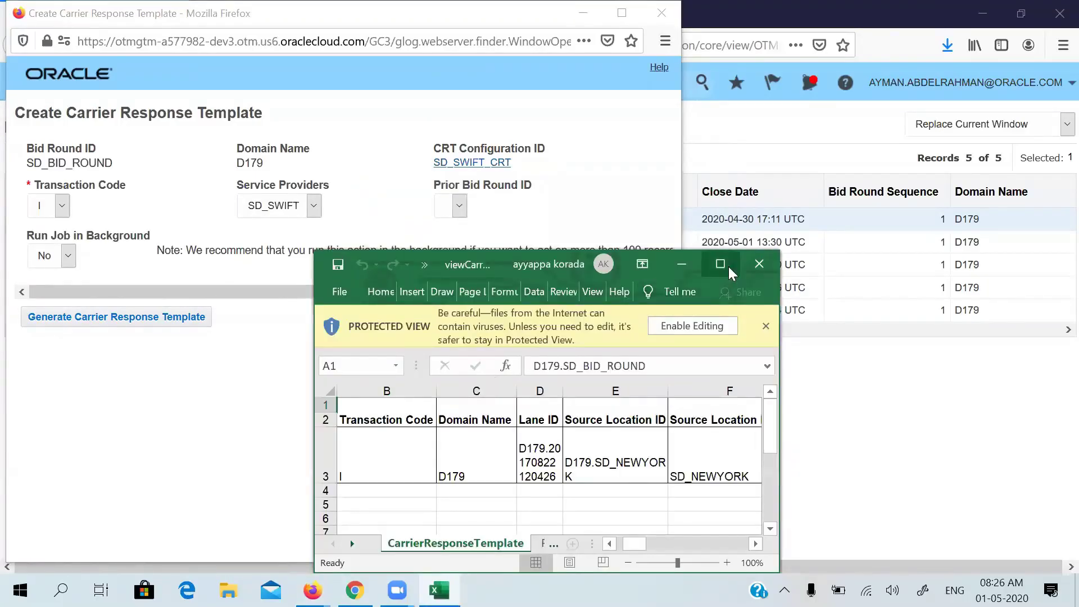
# - Enable editing of the generated carrier response template and review the lane row from Transaction Code through the service provider column
pyautogui.click(721, 264)
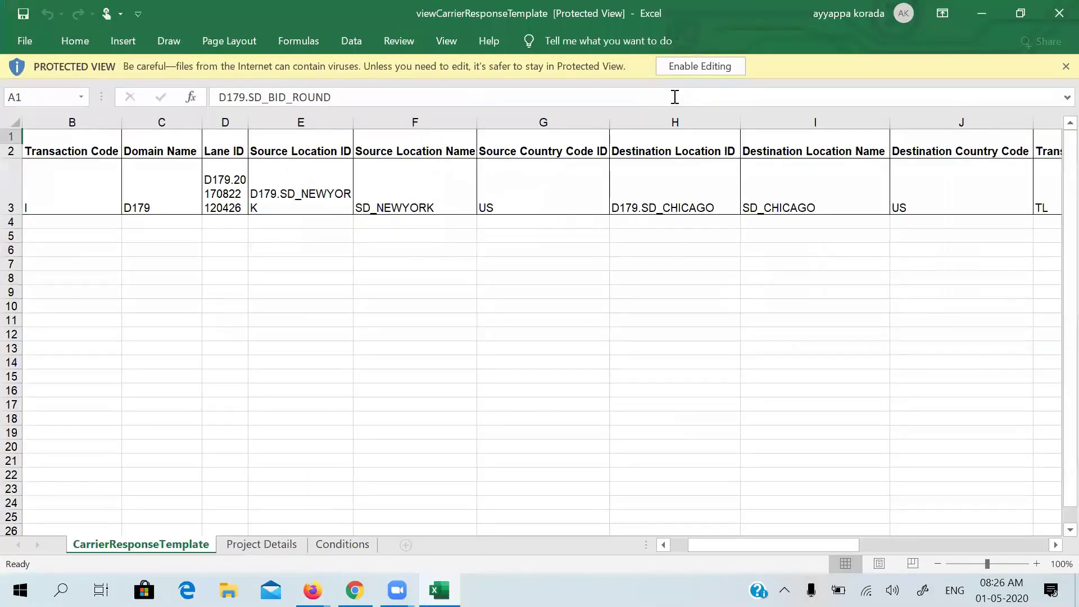
pyautogui.click(700, 68)
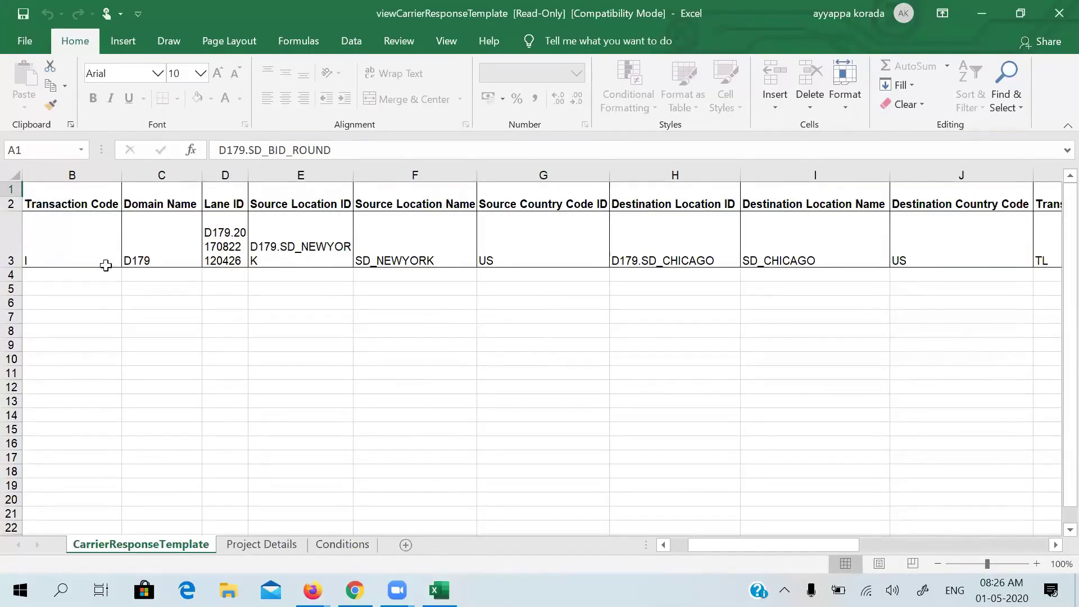
pyautogui.click(78, 256)
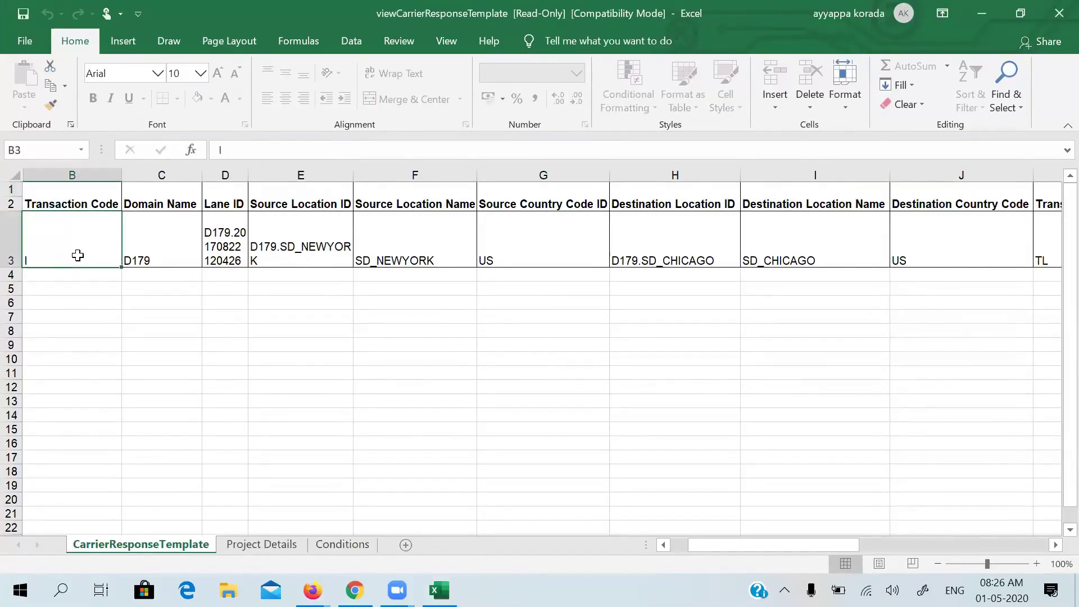
pyautogui.press('Right')
pyautogui.press('Right')
pyautogui.press('Right')
pyautogui.press('Right')
pyautogui.press('Right')
pyautogui.press('Right')
pyautogui.press('Right')
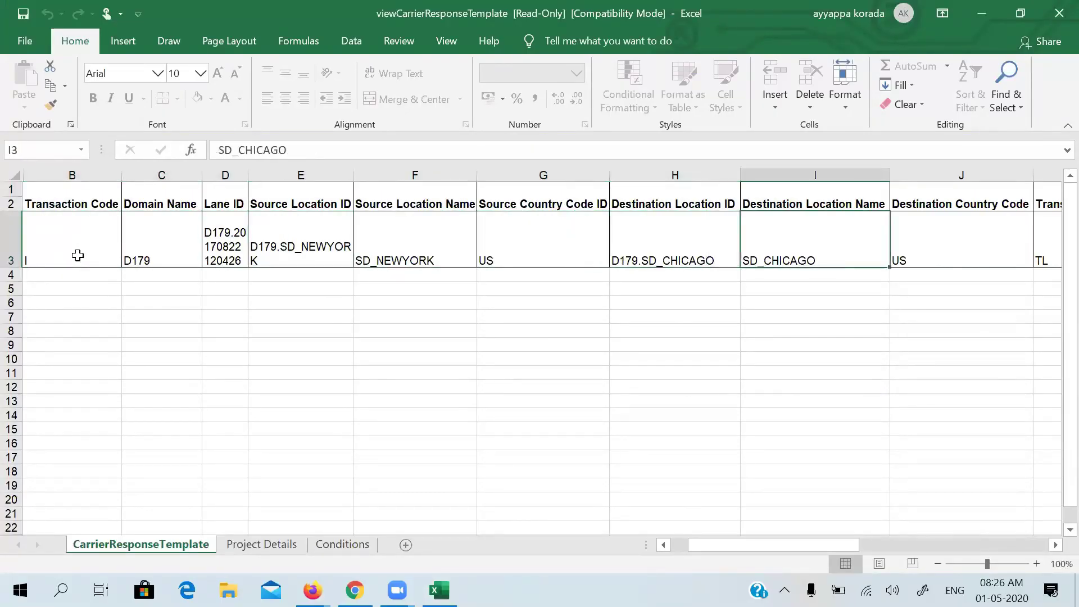
pyautogui.press('Right')
pyautogui.press('Right')
pyautogui.press('Right')
pyautogui.press('Right')
pyautogui.press('Right')
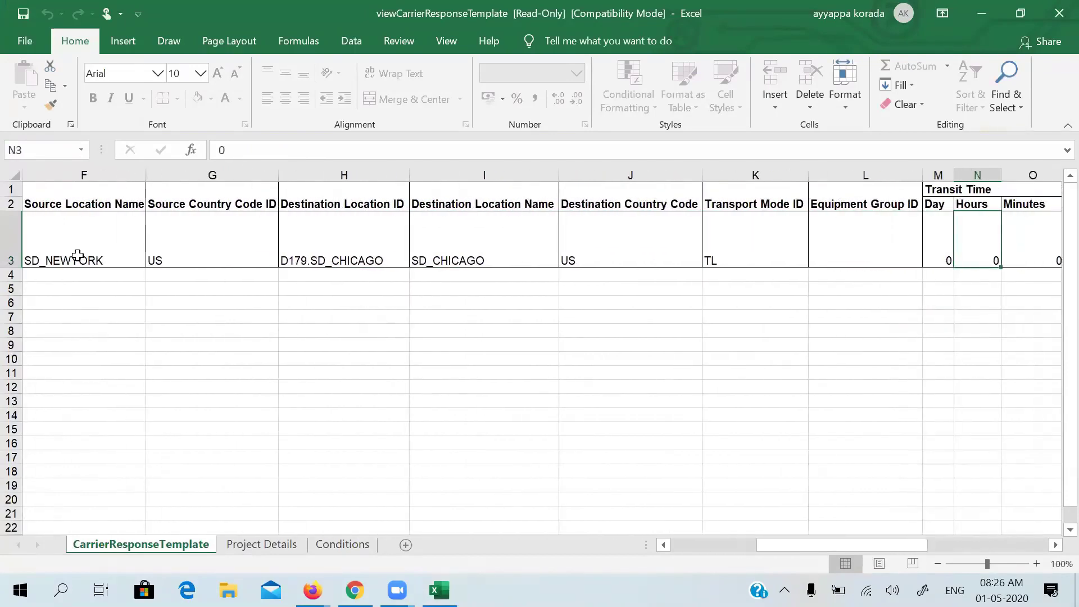
pyautogui.press('Right')
pyautogui.press('Right')
pyautogui.press('Right')
pyautogui.press('Right')
pyautogui.press('Right')
pyautogui.press('Right')
pyautogui.press('Right')
pyautogui.press('Right')
pyautogui.press('Right')
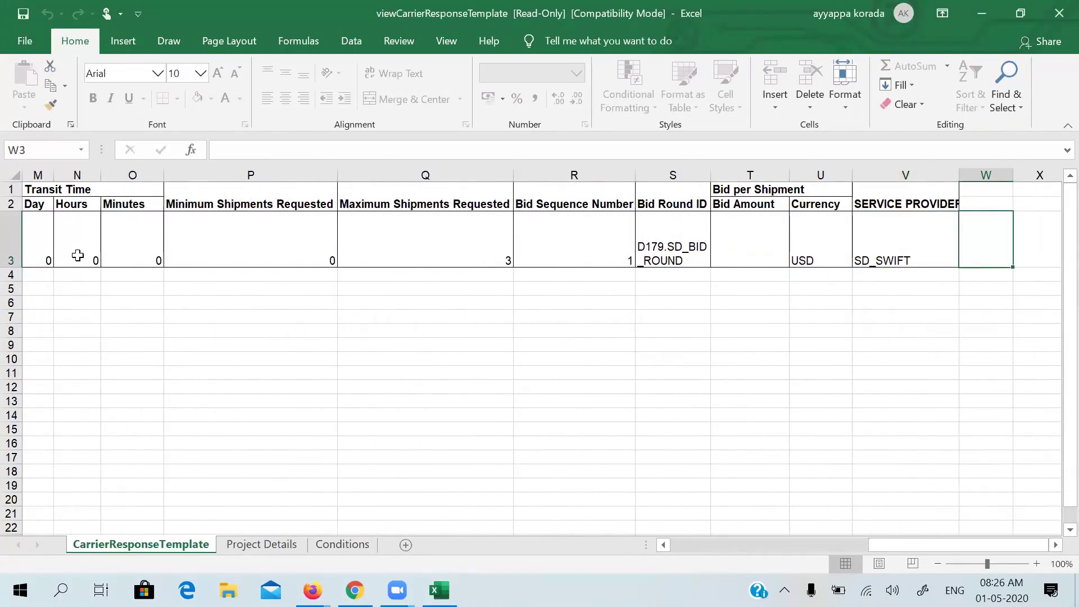
# - Enter a Bid Amount of 100 in the SD_SWIFT lane row of the CarrierResponseTemplate sheet
pyautogui.press('Left')
pyautogui.press('Left')
pyautogui.press('Left')
pyautogui.press('Left')
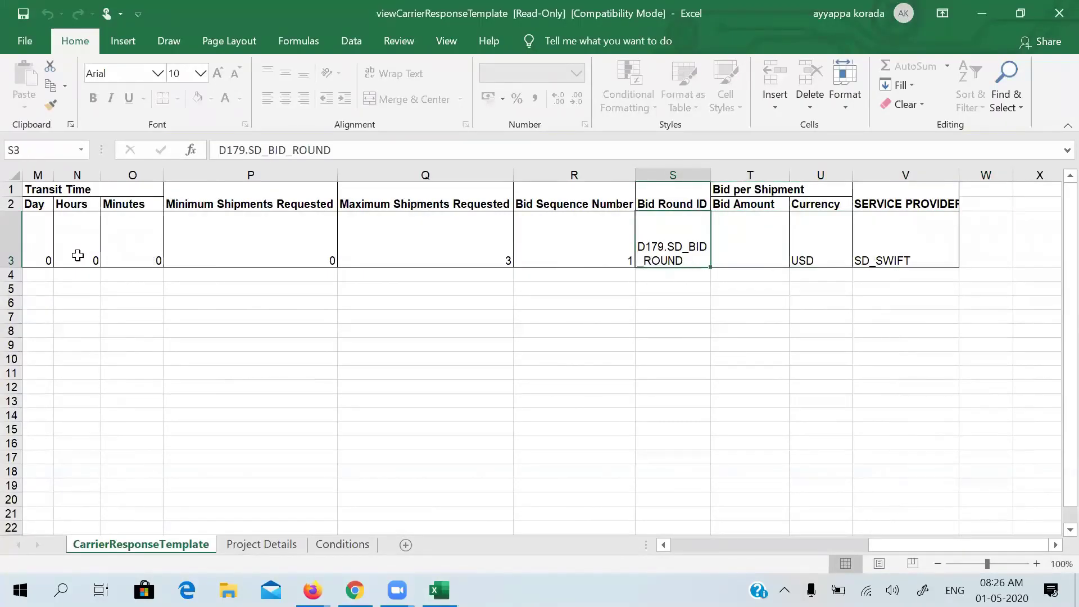
pyautogui.press('Right')
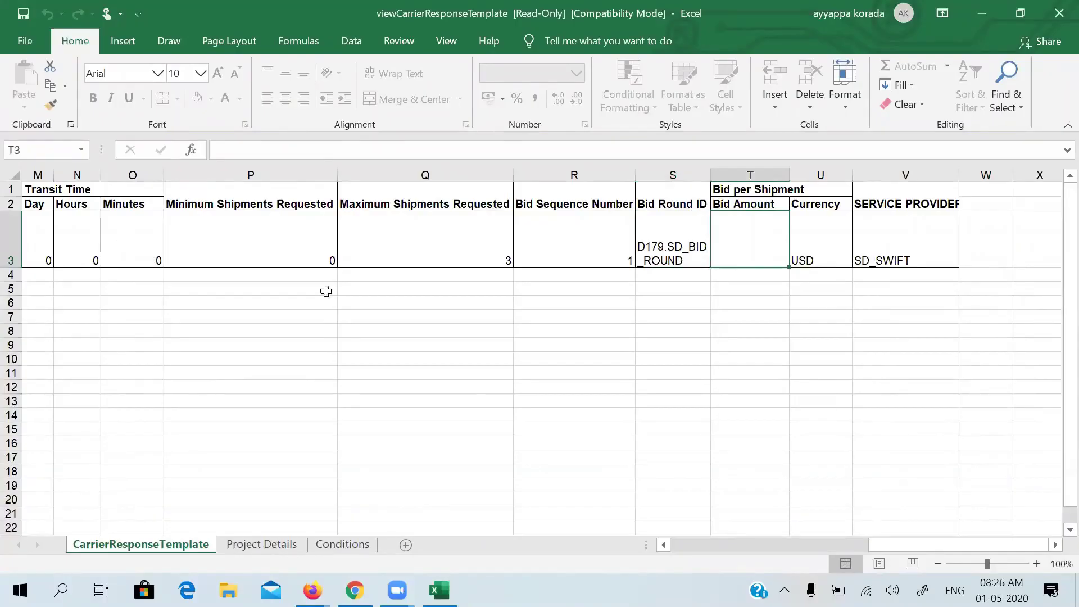
pyautogui.click(877, 251)
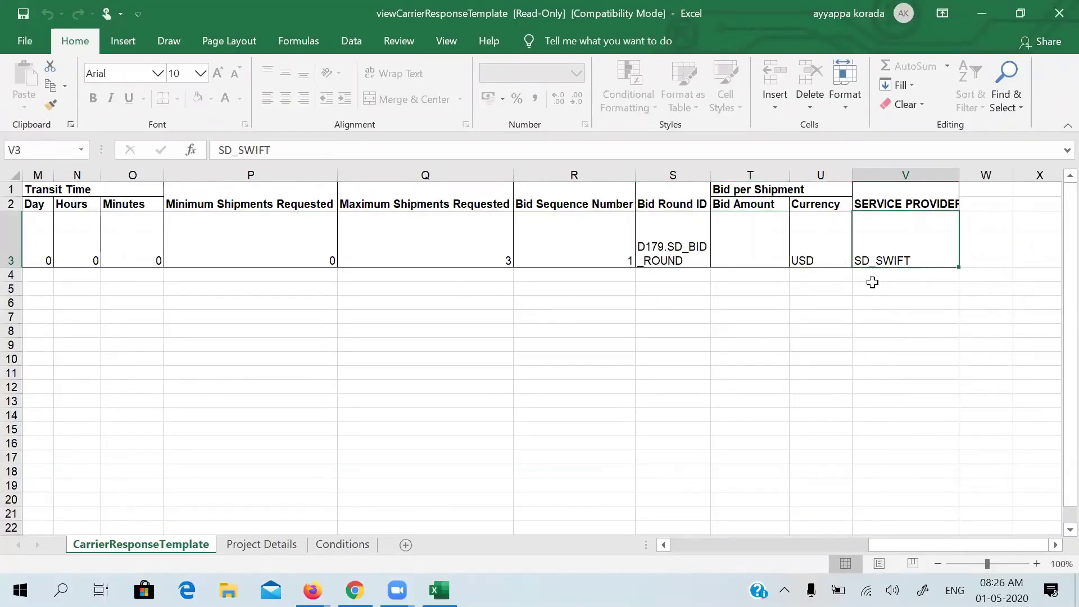
pyautogui.click(754, 263)
pyautogui.write('100')
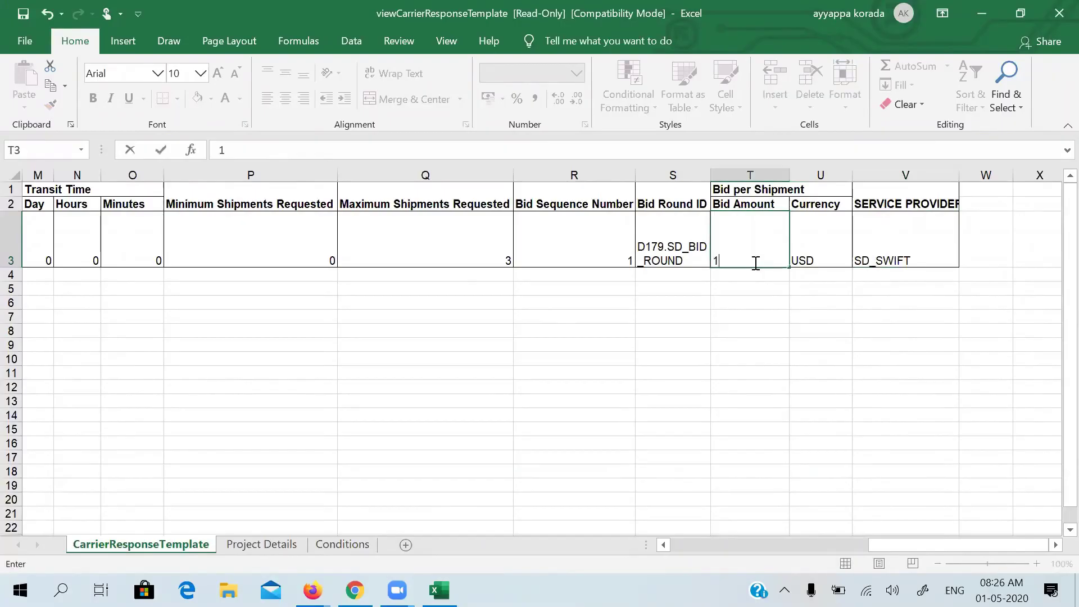
pyautogui.click(599, 260)
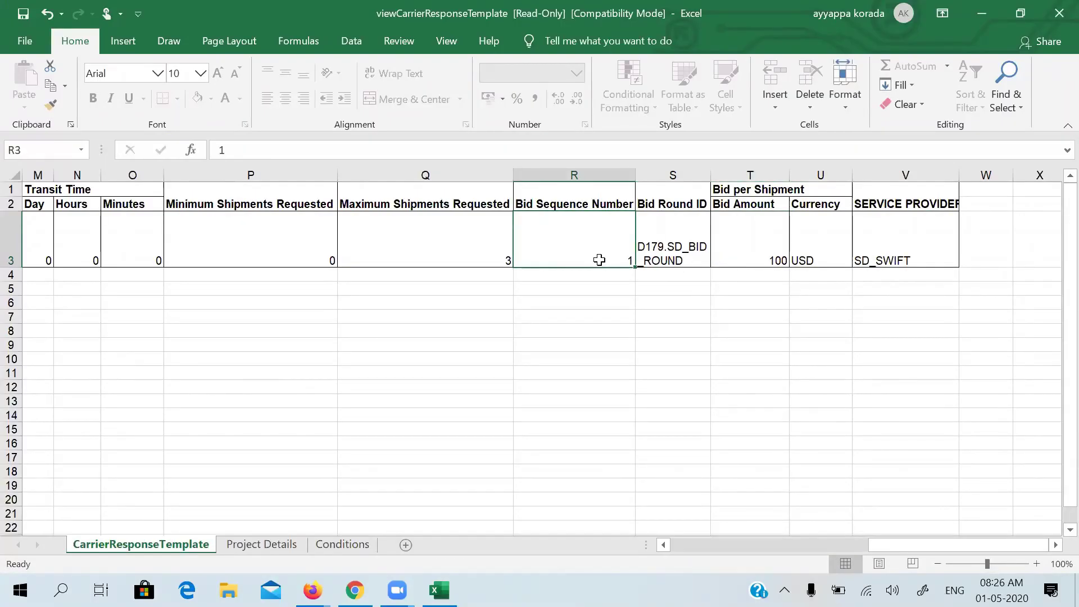
# - Select the lane's empty Equipment Group ID cell, and widen column B on the Conditions sheet to show the valid values
pyautogui.press('Left')
pyautogui.press('Left')
pyautogui.press('Left')
pyautogui.press('Left')
pyautogui.press('Left')
pyautogui.press('Left')
pyautogui.press('Left')
pyautogui.press('Left')
pyautogui.press('Left')
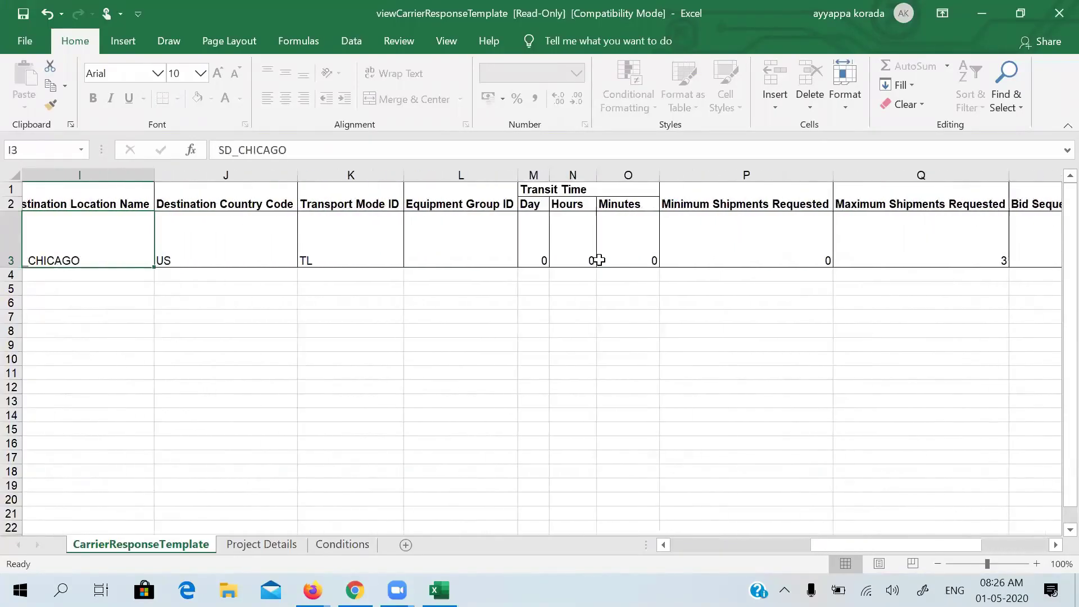
pyautogui.click(465, 240)
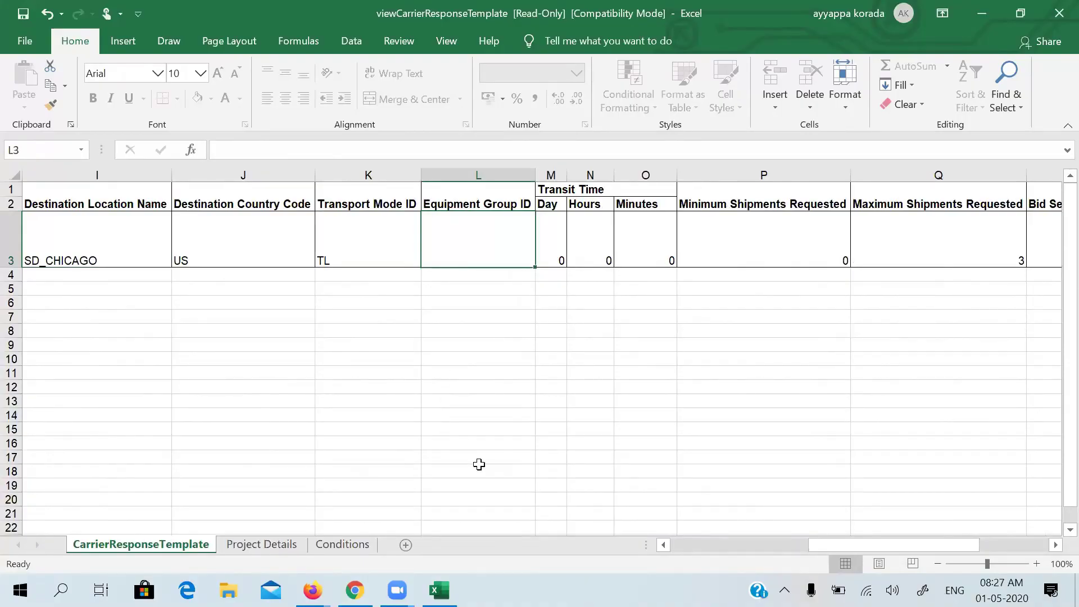
pyautogui.hotkey('ctrl', 'pagedown')
pyautogui.hotkey('ctrl', 'pagedown')
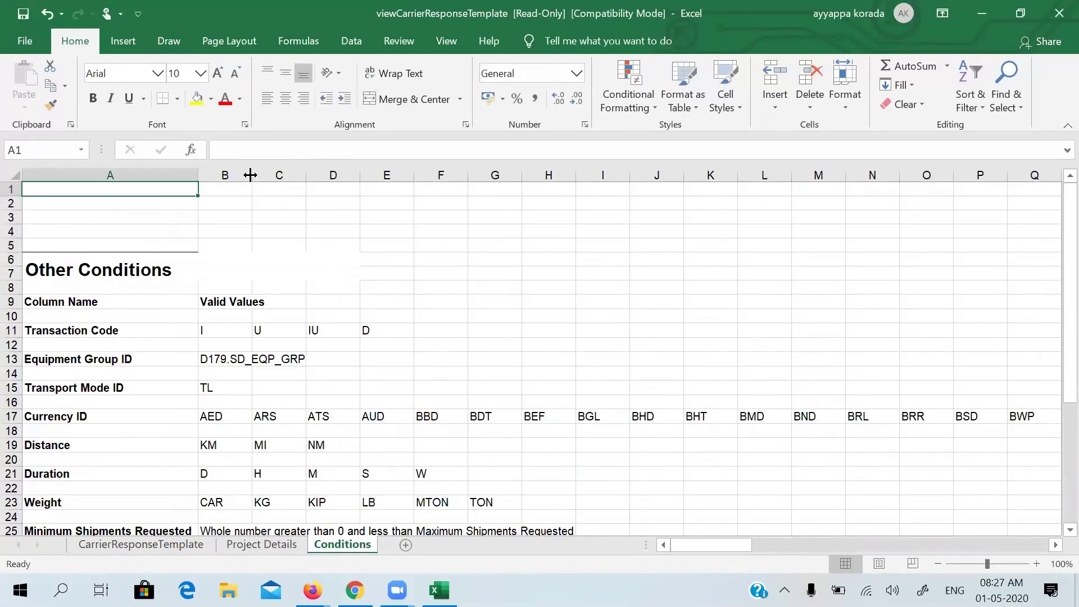
pyautogui.moveTo(250, 175); pyautogui.dragTo(313, 180)
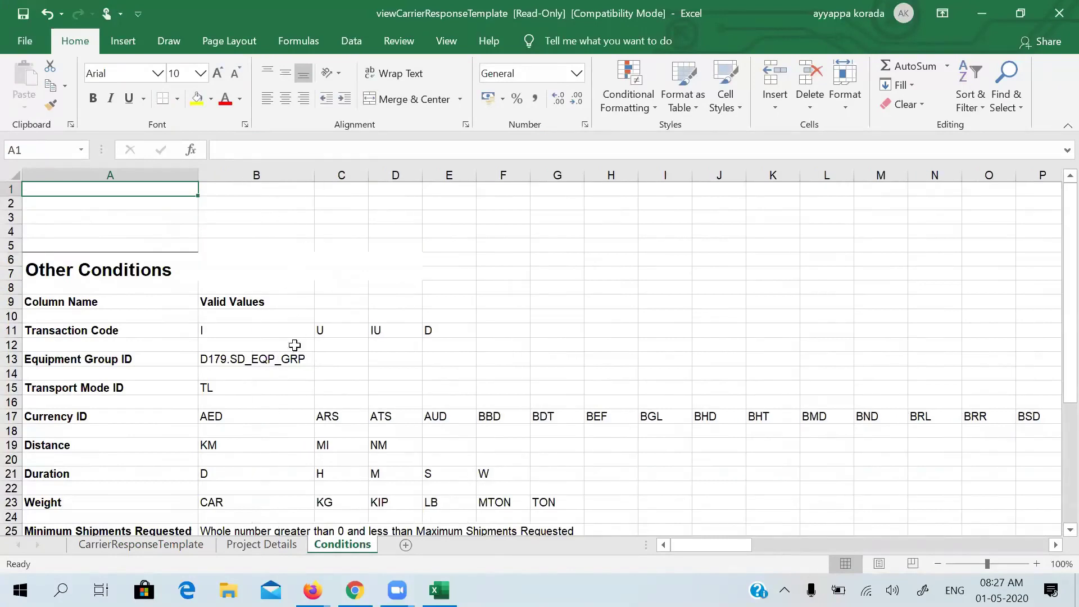
# - Copy the valid equipment group D179.SD_EQP_GRP from the Conditions sheet into the lane's Equipment Group ID cell
pyautogui.click(267, 360)
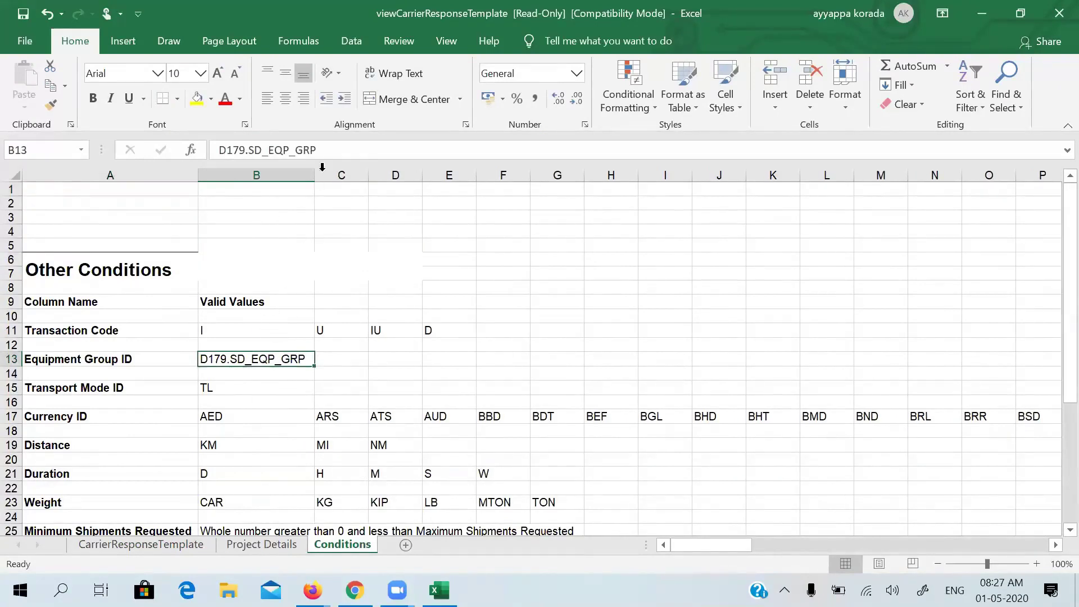
pyautogui.moveTo(332, 150); pyautogui.dragTo(223, 143)
pyautogui.hotkey('ctrl', 'c')
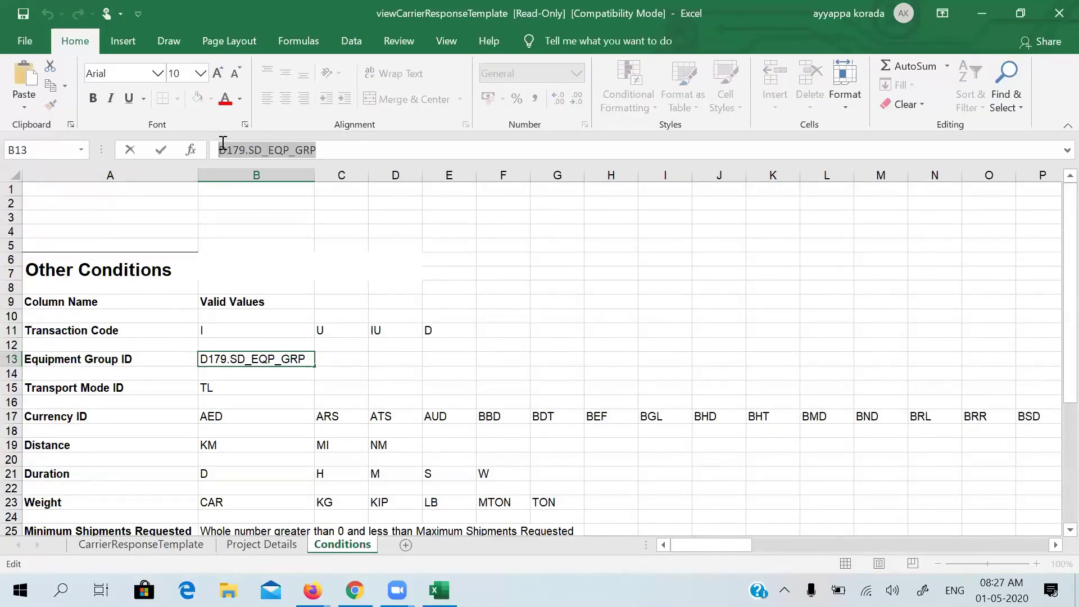
pyautogui.click(149, 545)
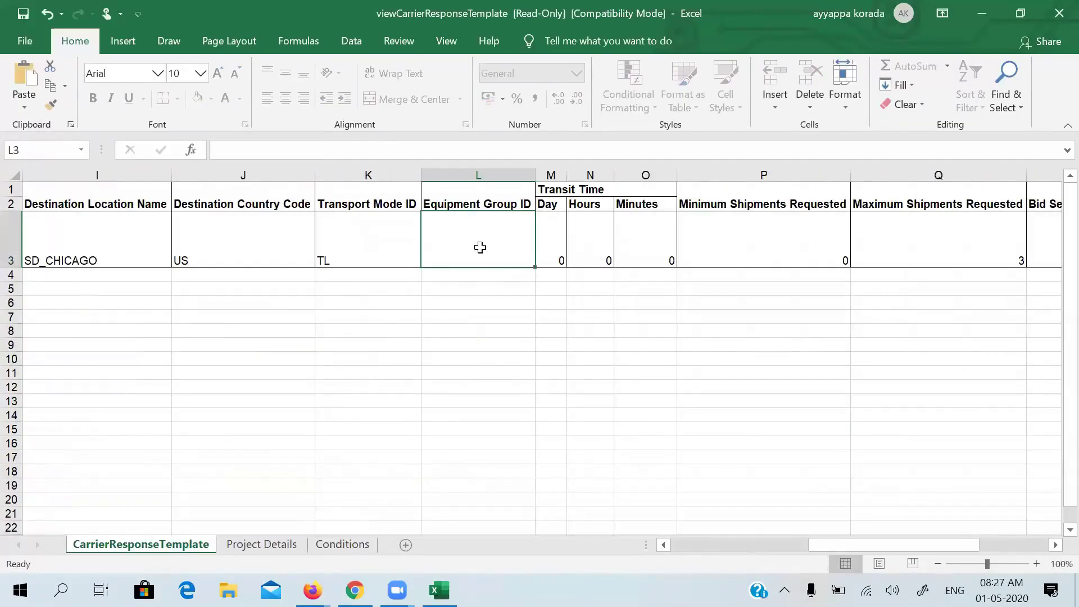
pyautogui.hotkey('ctrl', 'v')
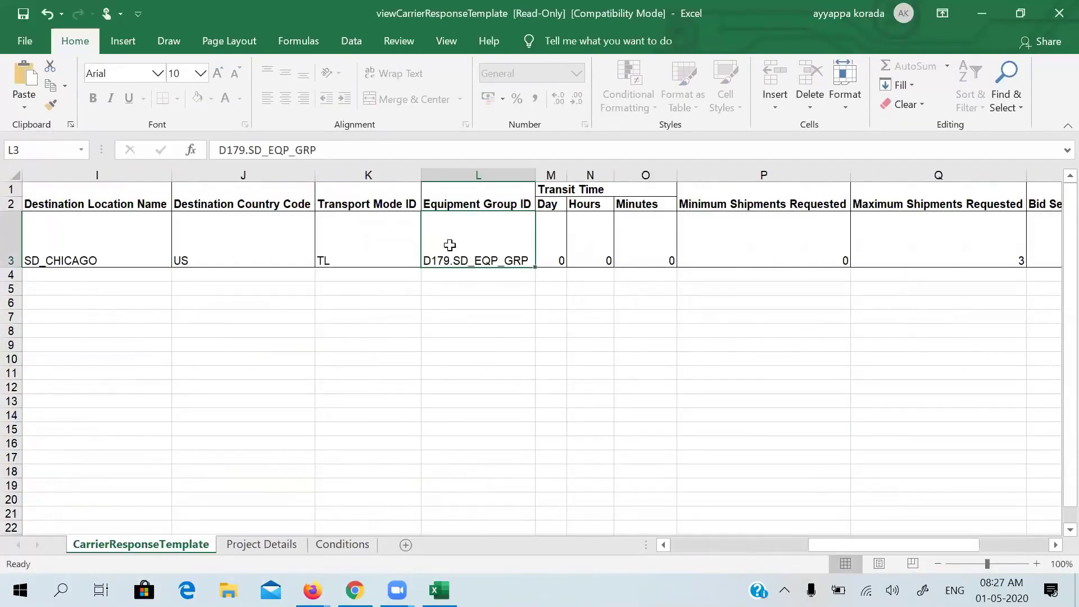
# - Review the lane row's transport mode, destination, source and transaction code fields on the CarrierResponseTemplate sheet
pyautogui.click(389, 243)
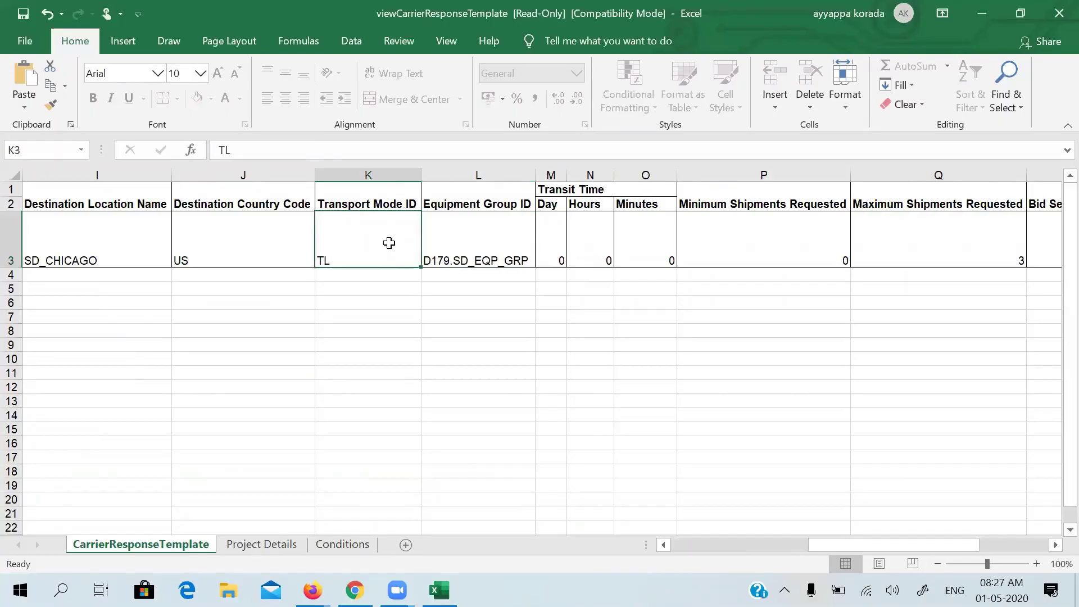
pyautogui.press('Left')
pyautogui.press('Left')
pyautogui.press('Left')
pyautogui.press('Left')
pyautogui.press('Left')
pyautogui.press('Left')
pyautogui.press('Left')
pyautogui.press('Left')
pyautogui.press('Left')
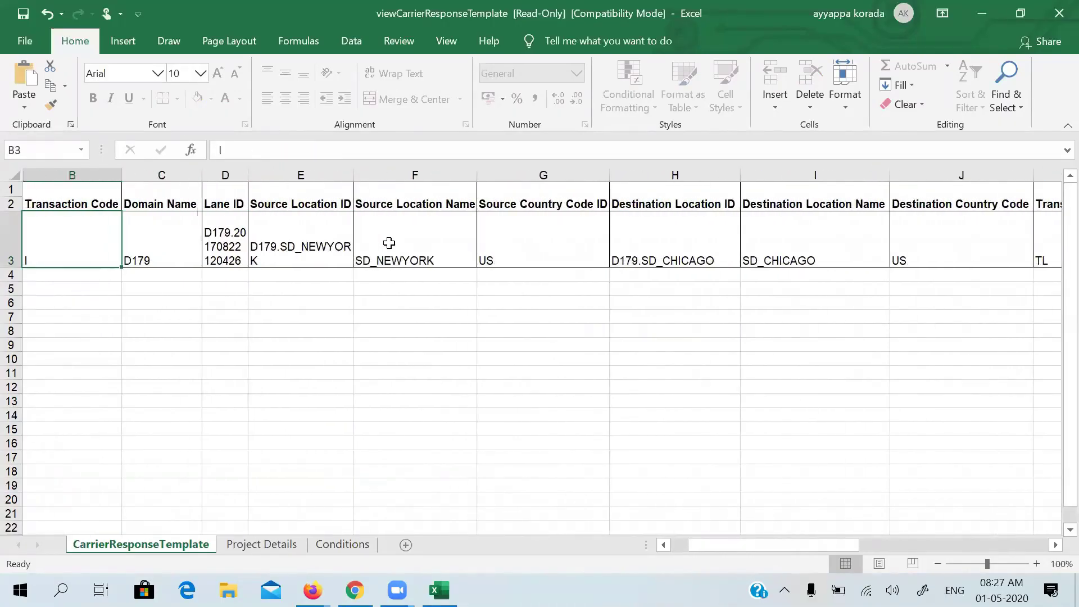
pyautogui.click(677, 258)
pyautogui.click(436, 249)
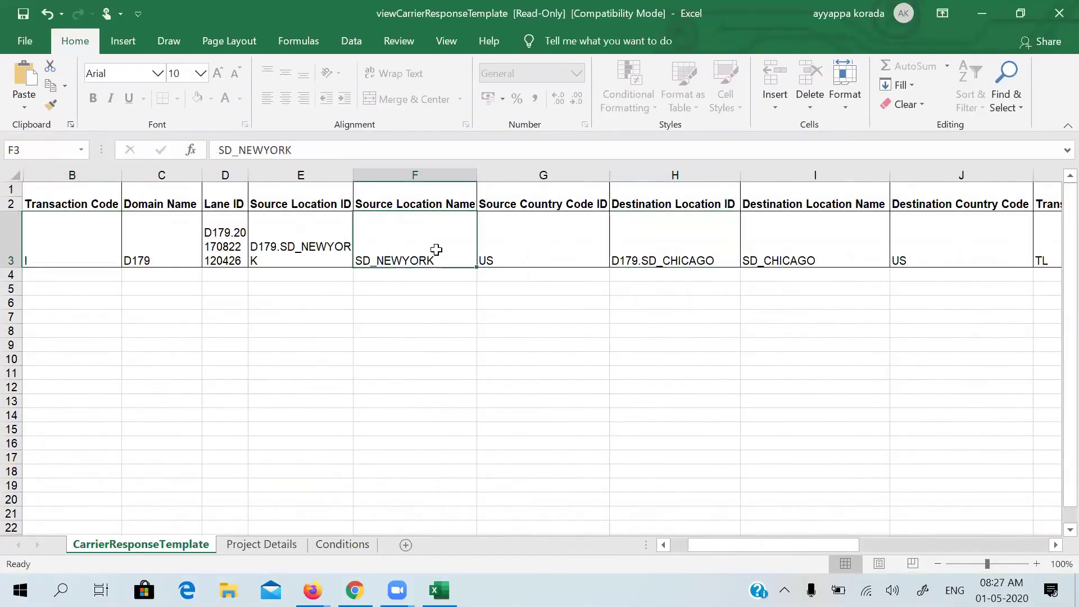
pyautogui.press('Left')
pyautogui.press('Left')
pyautogui.press('Left')
pyautogui.press('Left')
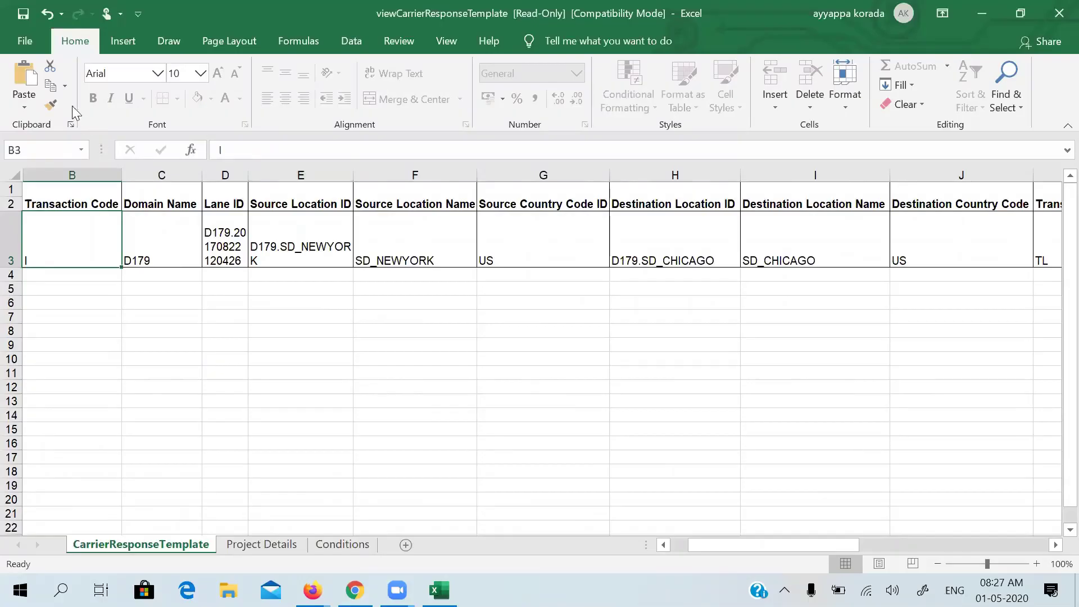
# - Save the filled-in template to the Desktop as SD Swift CarrierResponseTemplate and close the workbook
pyautogui.click(27, 37)
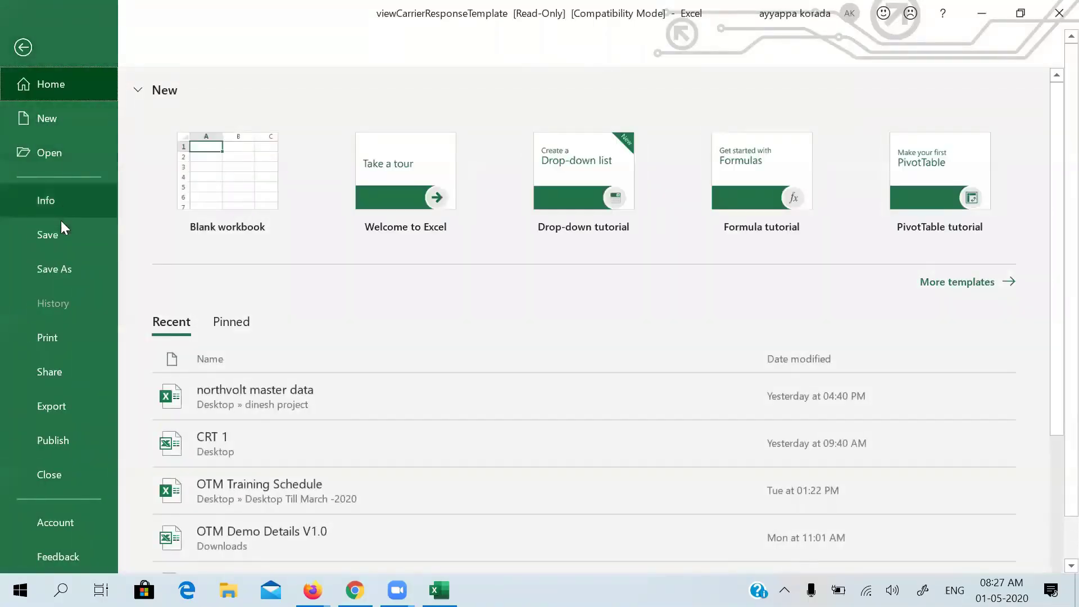
pyautogui.click(43, 269)
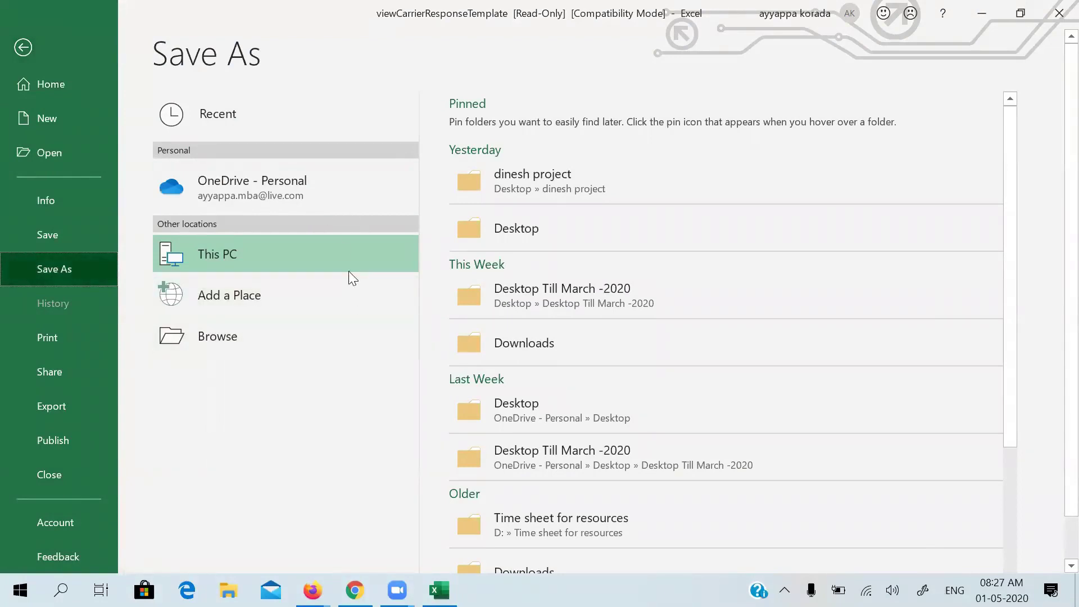
pyautogui.click(533, 234)
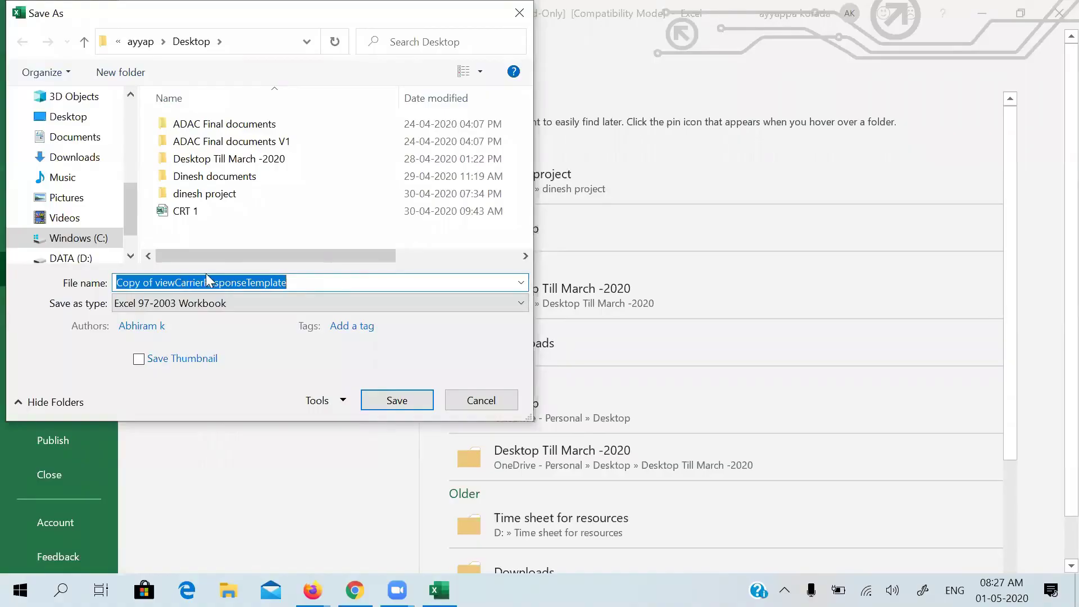
pyautogui.click(175, 283)
pyautogui.press('BackSpace')
pyautogui.press('BackSpace')
pyautogui.press('BackSpace')
pyautogui.press('BackSpace')
pyautogui.press('BackSpace')
pyautogui.press('BackSpace')
pyautogui.press('BackSpace')
pyautogui.press('BackSpace')
pyautogui.press('BackSpace')
pyautogui.press('BackSpace')
pyautogui.press('BackSpace')
pyautogui.press('BackSpace')
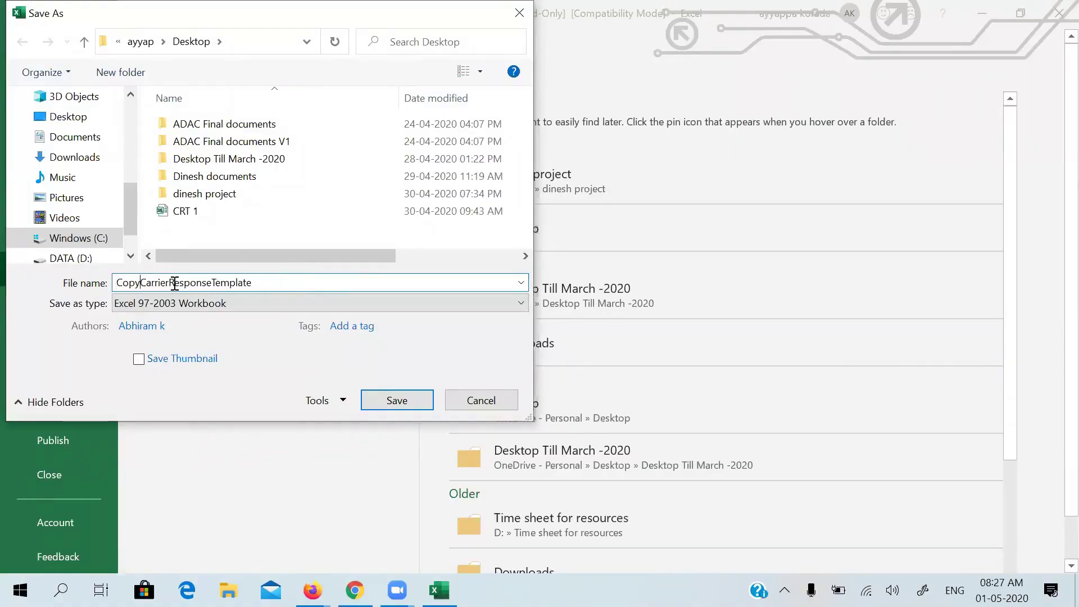
pyautogui.write('SD')
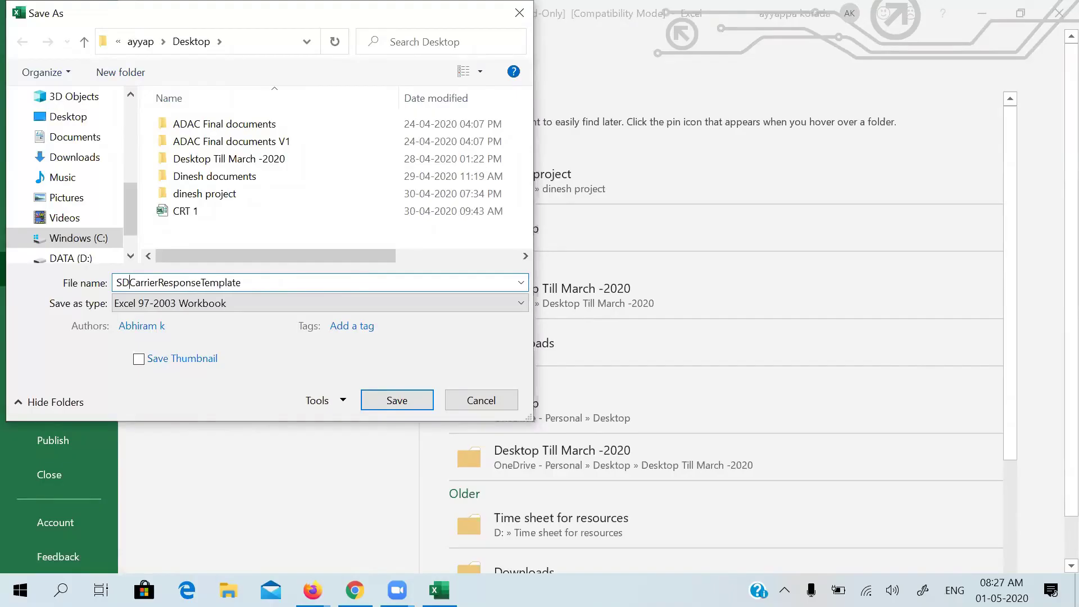
pyautogui.write(' Sw')
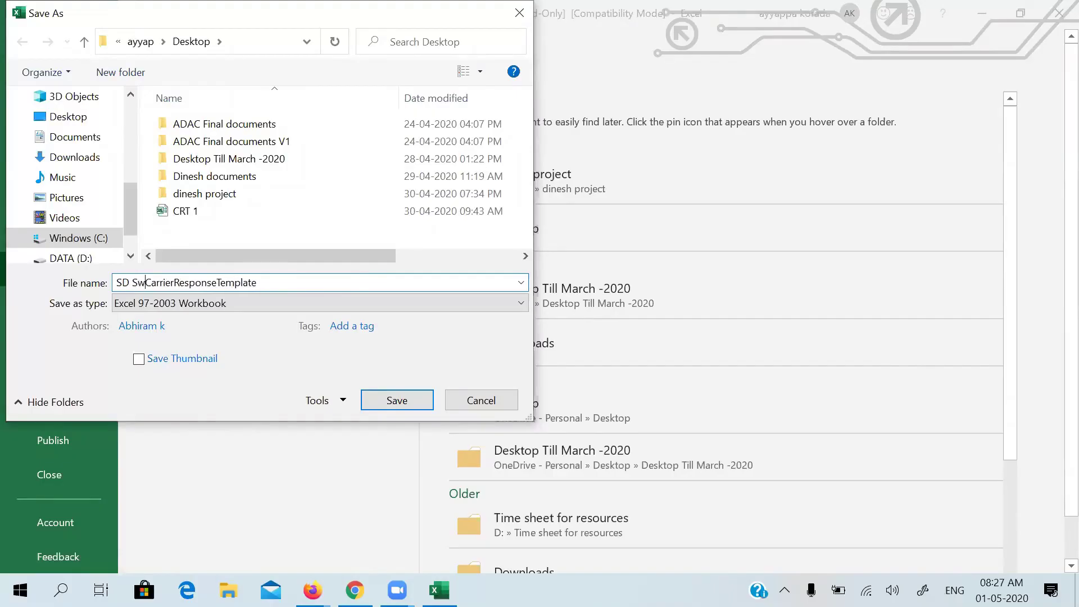
pyautogui.write('ift')
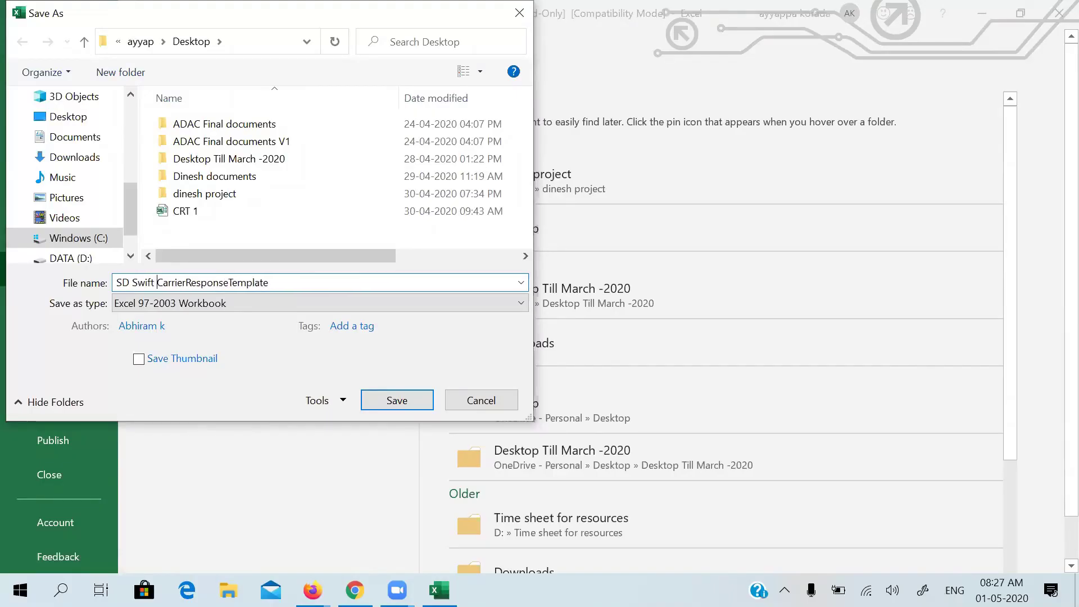
pyautogui.click(417, 411)
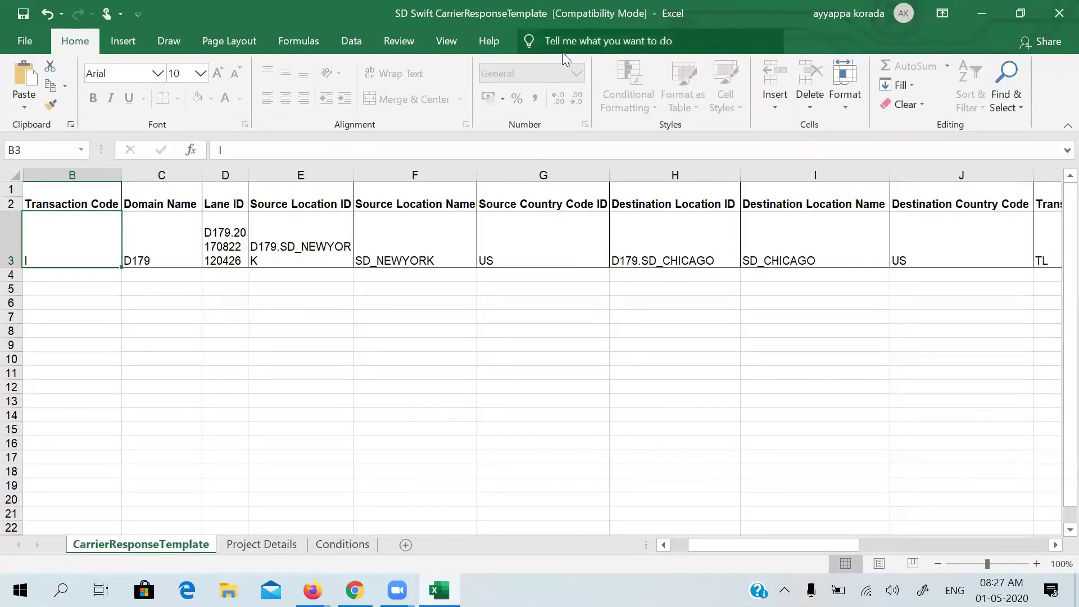
pyautogui.click(1054, 13)
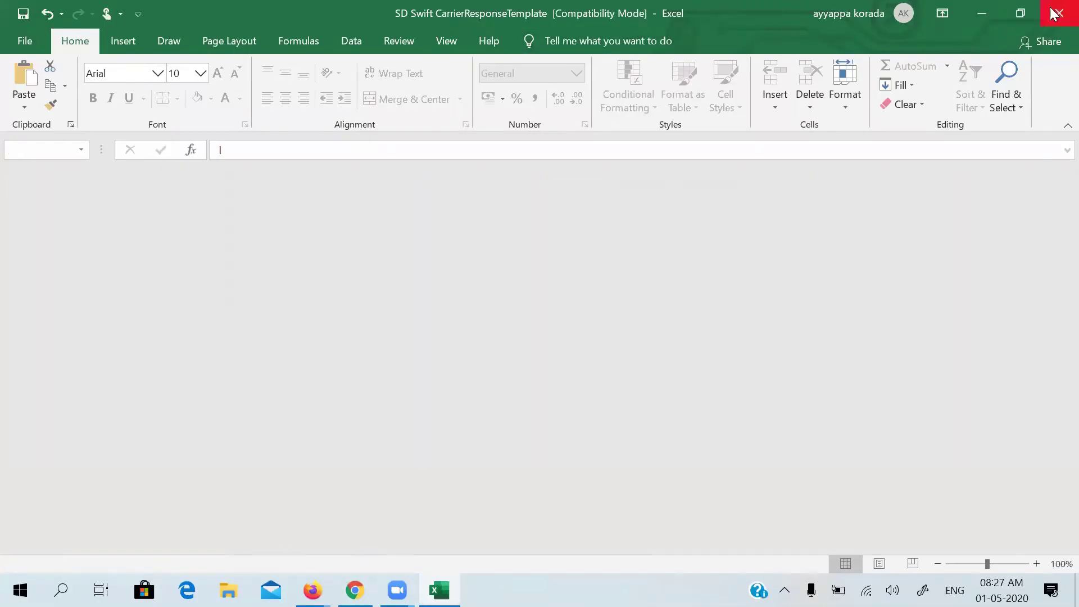
# - Switch to the browser, open the carrier response template upload page, and set the Service Provider ID to SD_SWIFT
pyautogui.click(662, 14)
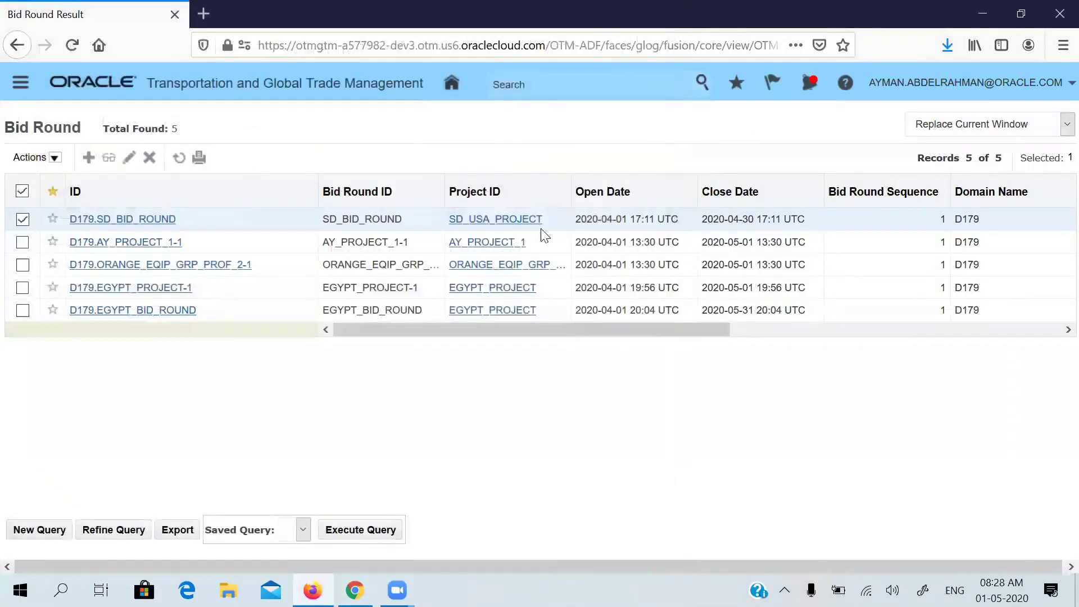
pyautogui.click(452, 85)
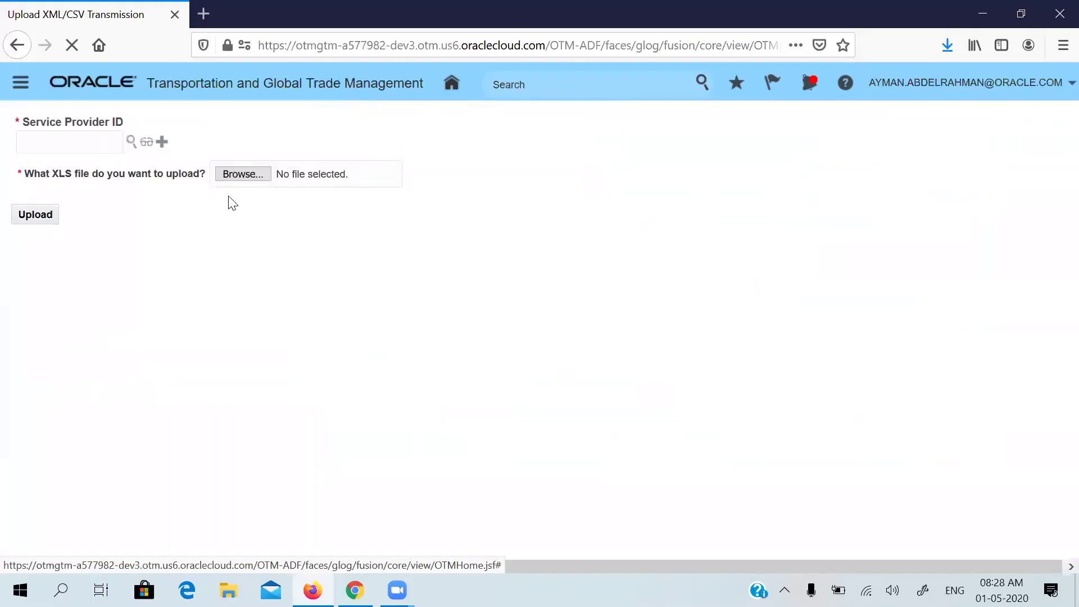
pyautogui.click(98, 145)
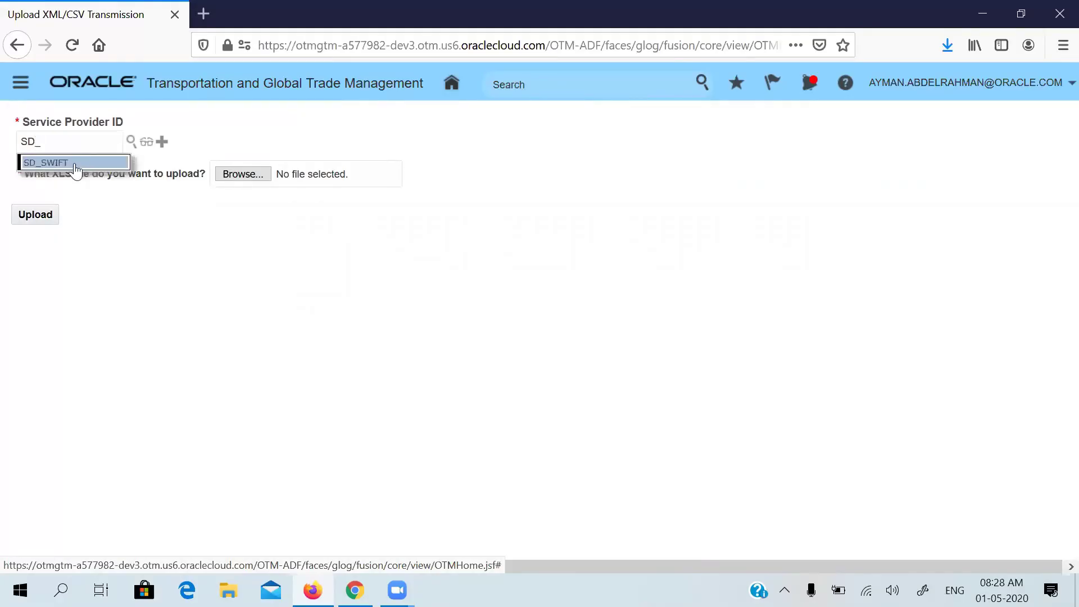
pyautogui.click(85, 164)
pyautogui.click(242, 176)
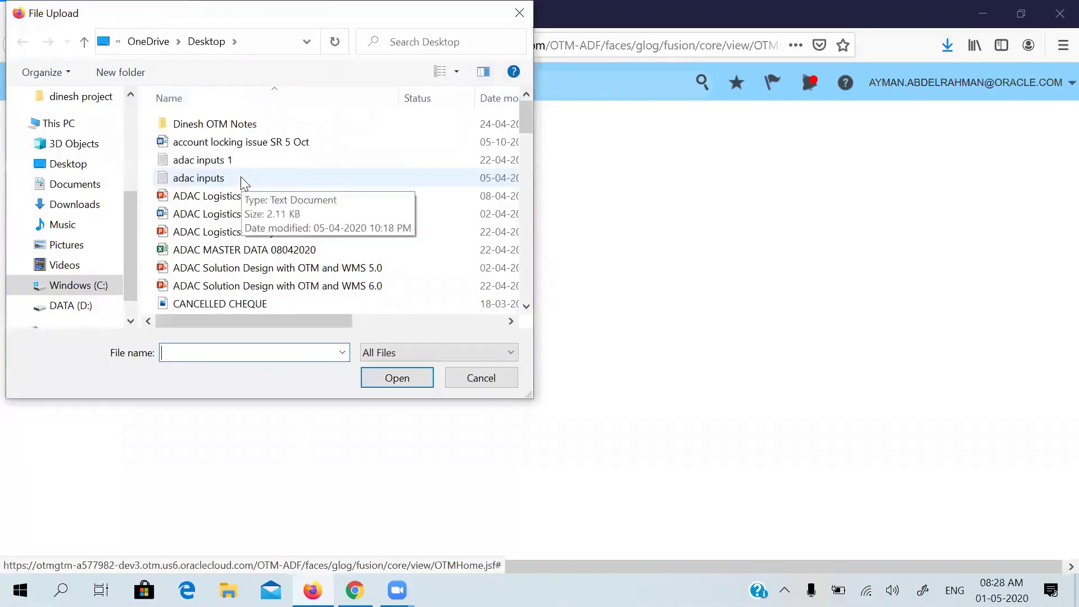
pyautogui.write('S')
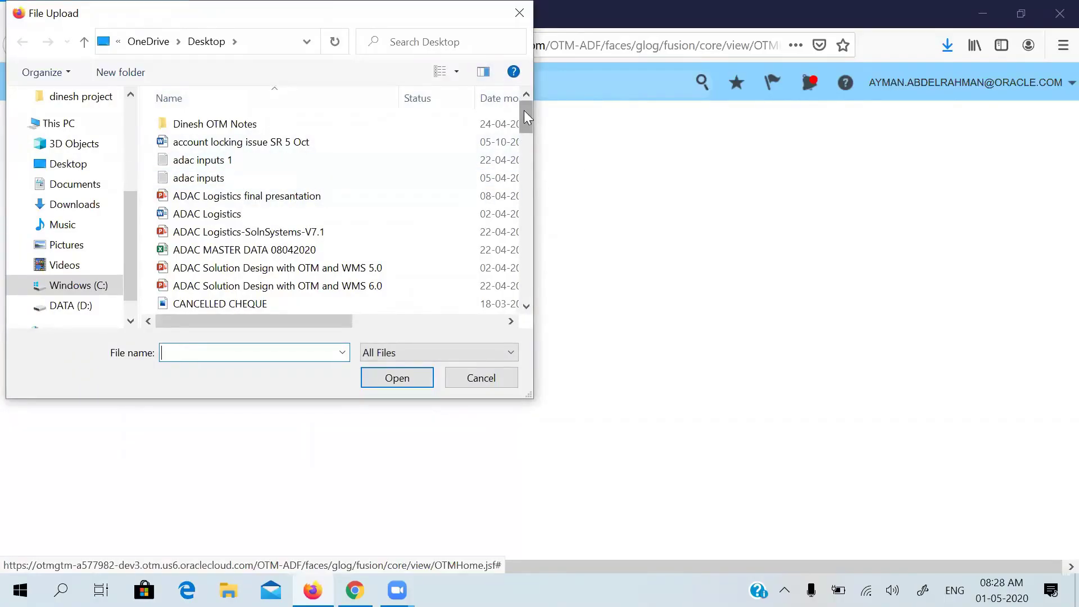
pyautogui.moveTo(524, 111)
pyautogui.mouseDown()
pyautogui.moveTo(527, 281)
pyautogui.moveTo(523, 108)
pyautogui.mouseUp()
pyautogui.write('SD')
pyautogui.press('BackSpace')
pyautogui.press('BackSpace')
pyautogui.click(520, 13)
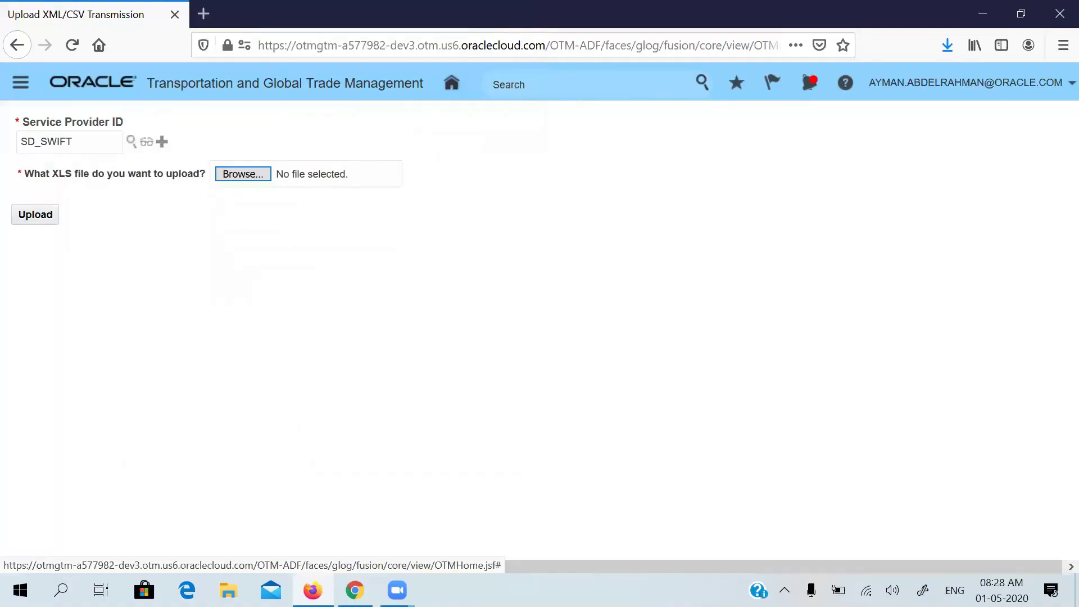
# - Show the Windows desktop to locate the saved SD Swift CarrierResponseTemplate file, and refresh the desktop
pyautogui.rightClick(580, 590)
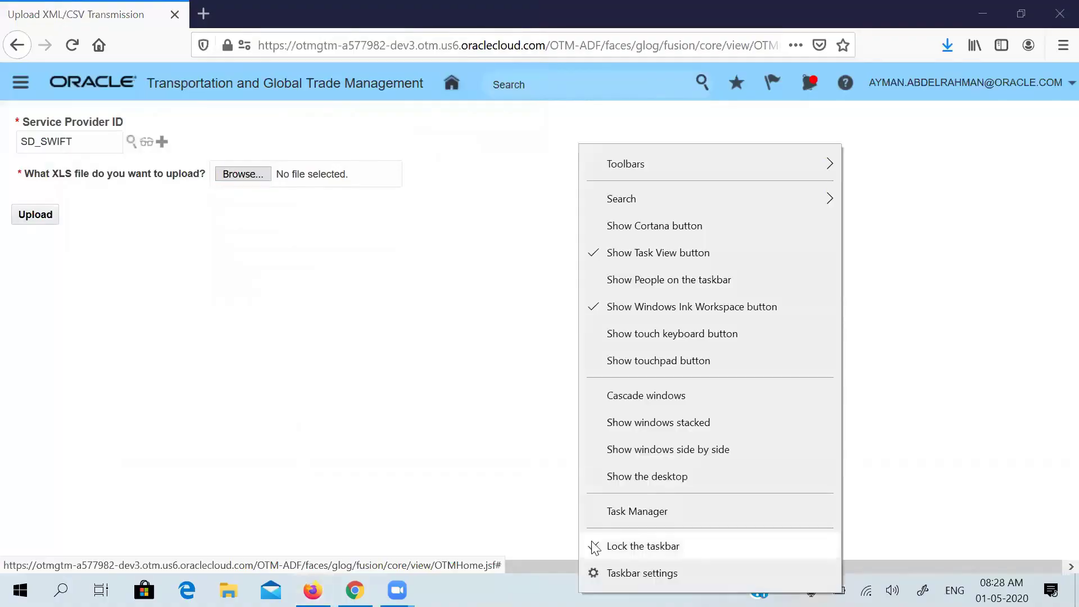
pyautogui.click(651, 478)
pyautogui.click(778, 147)
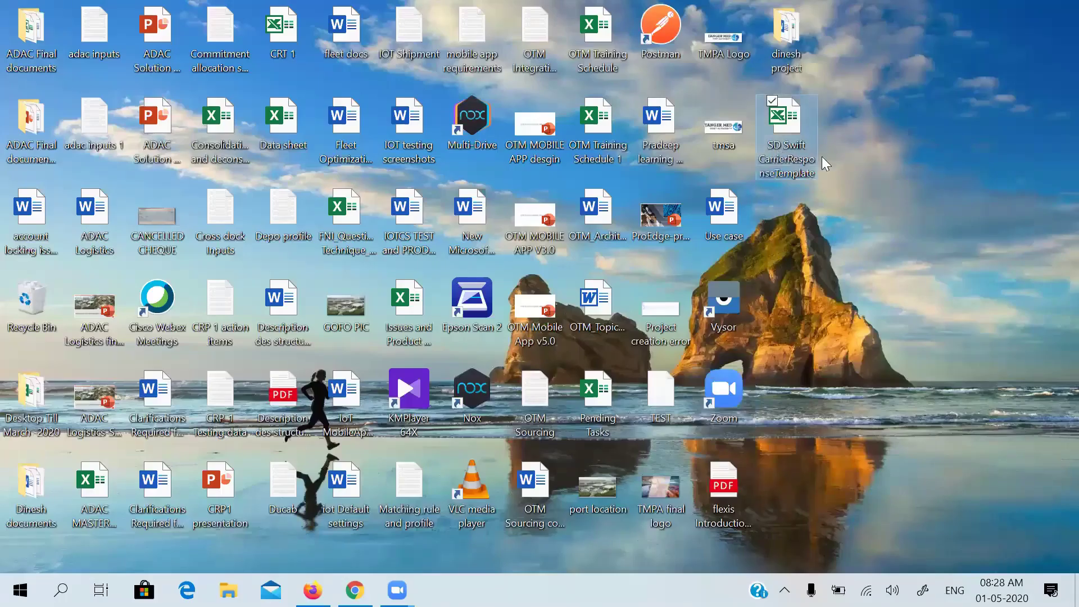
pyautogui.rightClick(908, 208)
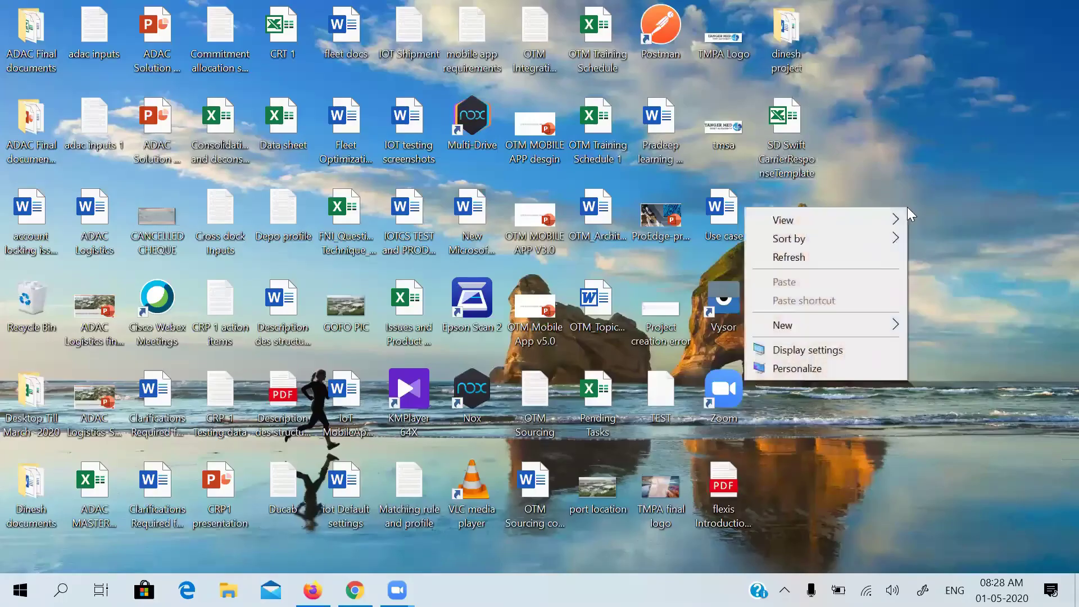
pyautogui.click(826, 260)
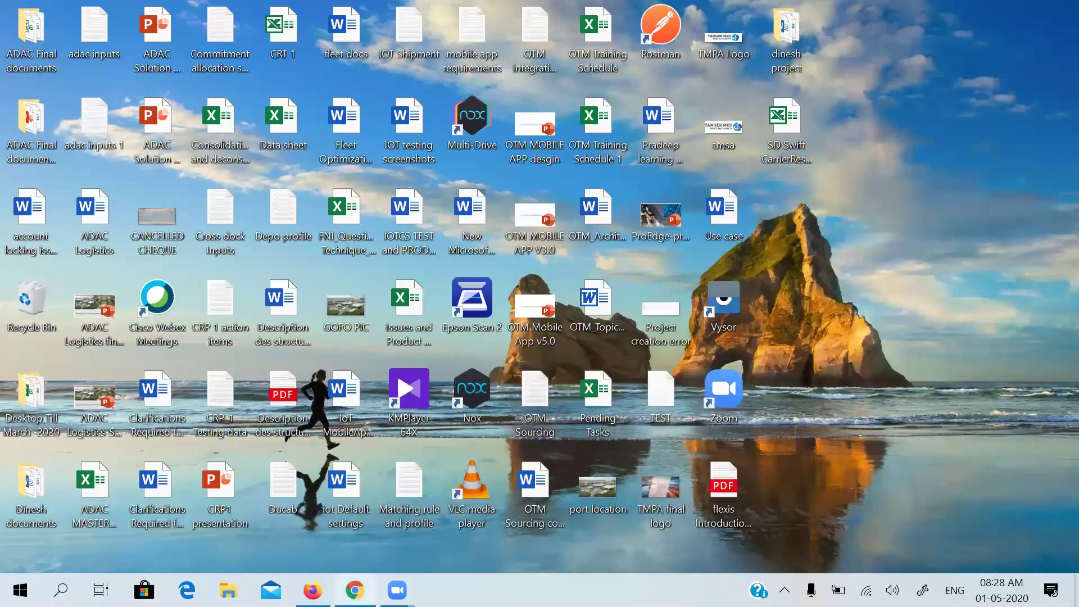
# - Choose SD Swift CarrierResponseTemplate.xls from the This PC Desktop folder as the XLS file and upload it
pyautogui.click(312, 590)
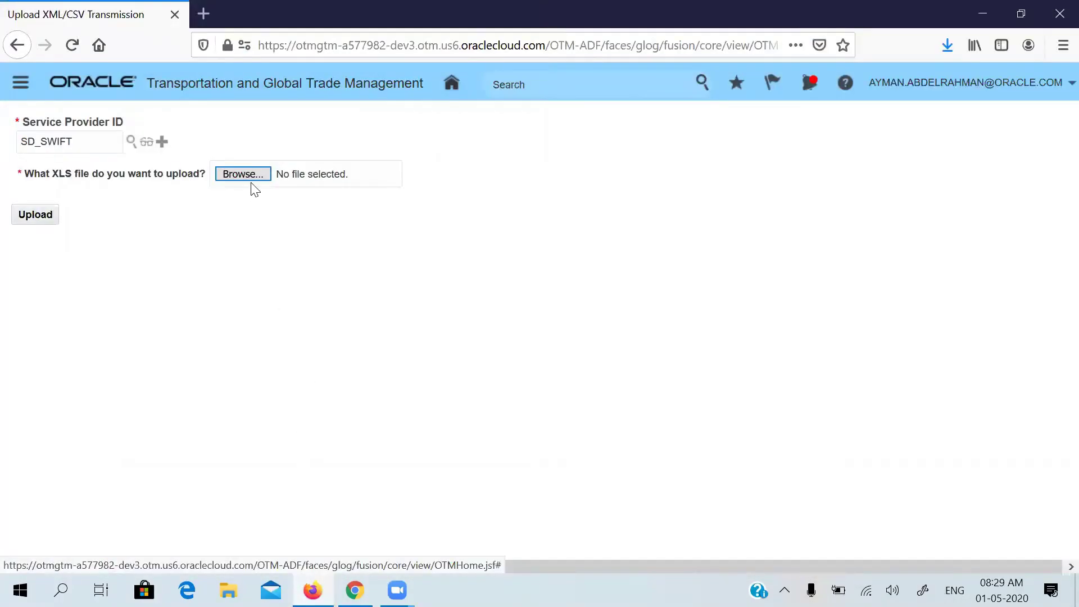
pyautogui.click(248, 178)
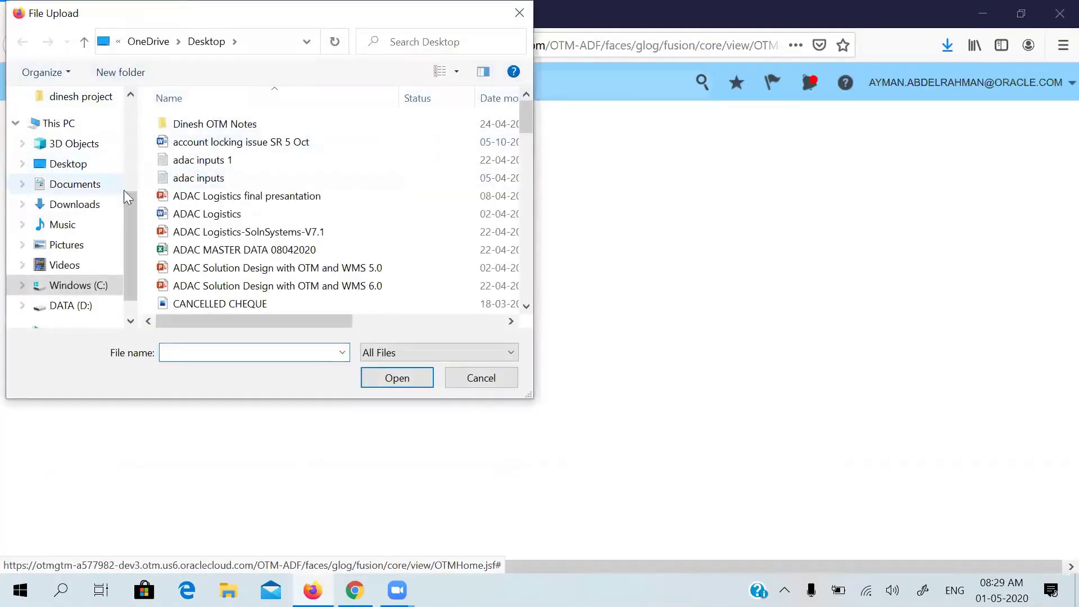
pyautogui.moveTo(132, 212); pyautogui.dragTo(131, 102)
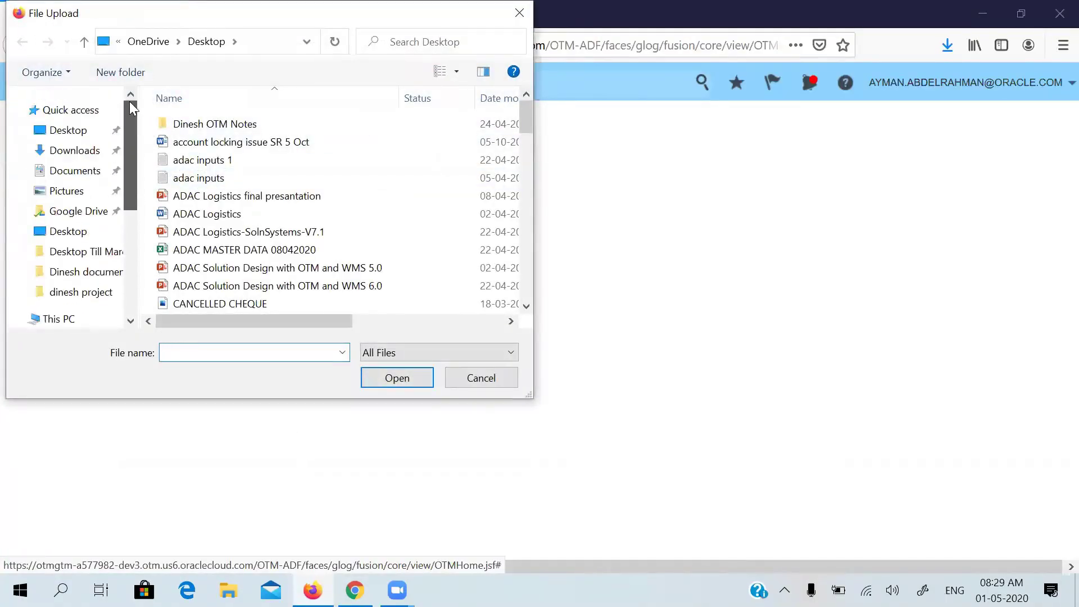
pyautogui.click(68, 130)
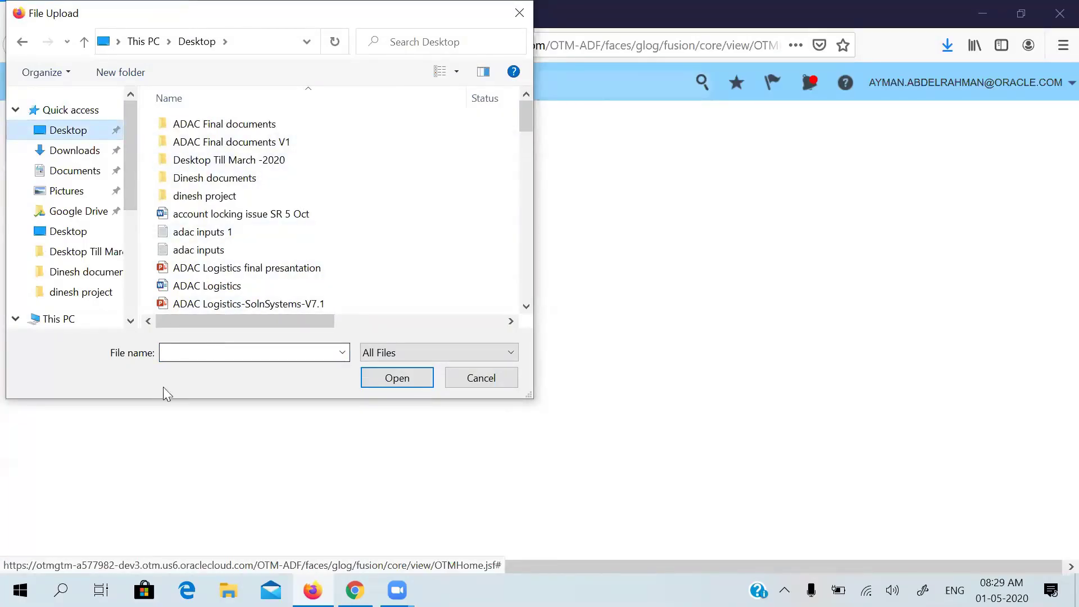
pyautogui.write('SD')
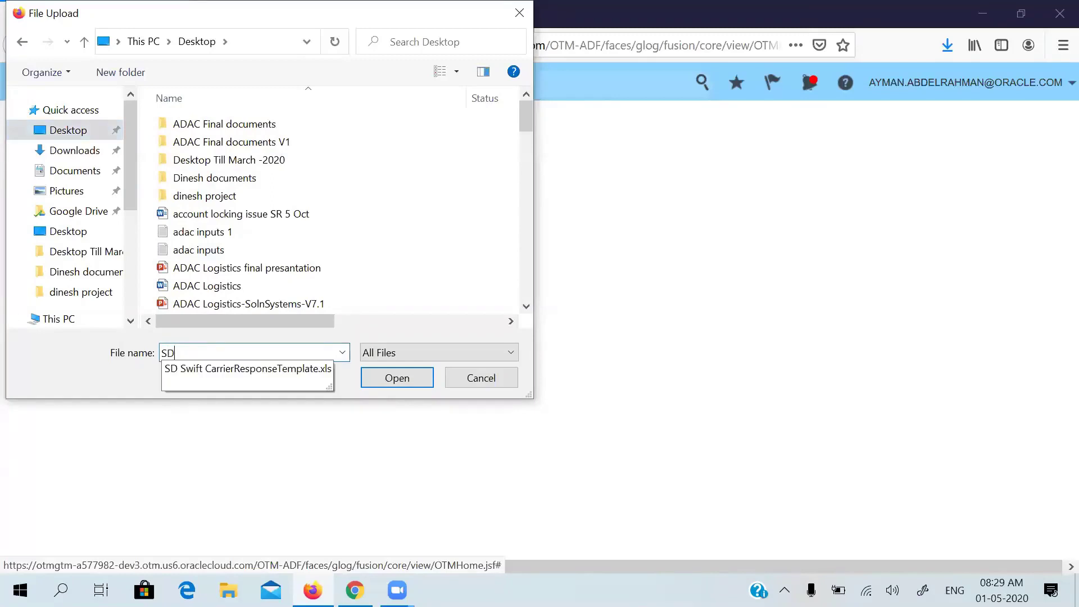
pyautogui.click(237, 367)
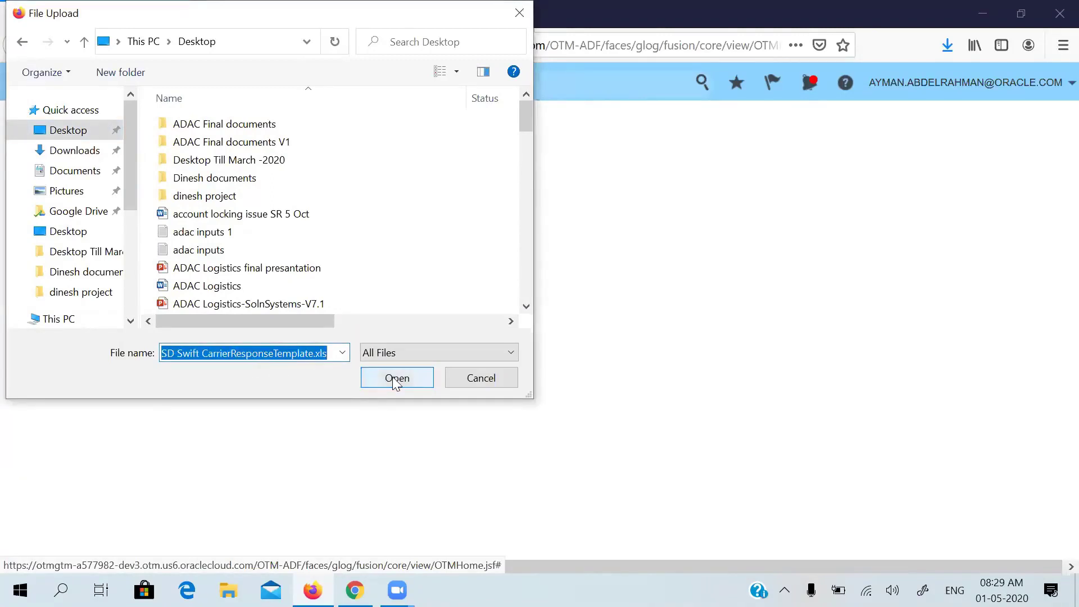
pyautogui.click(396, 378)
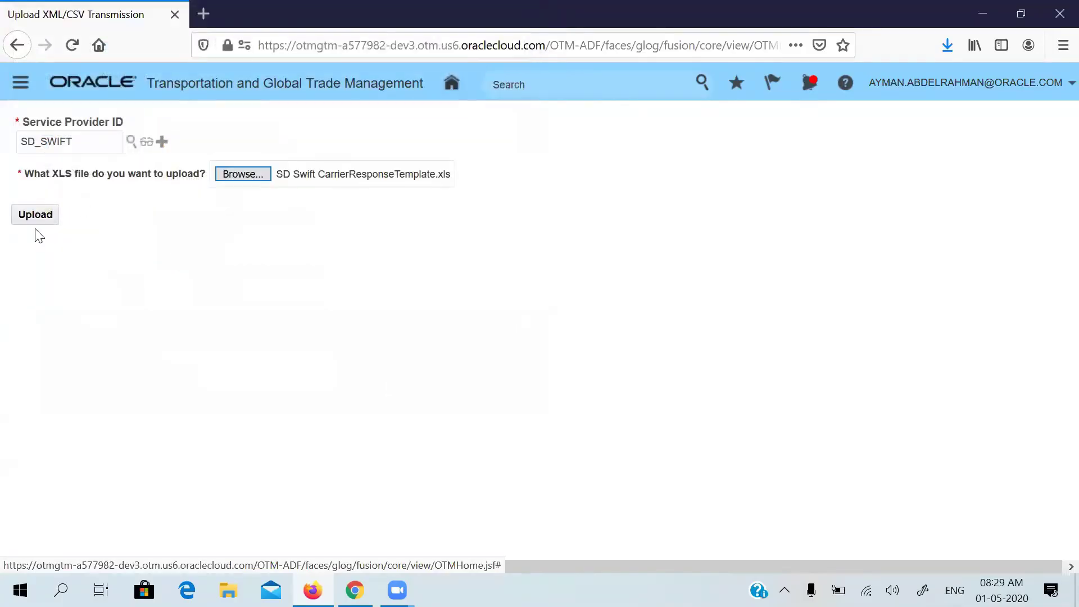
pyautogui.click(32, 220)
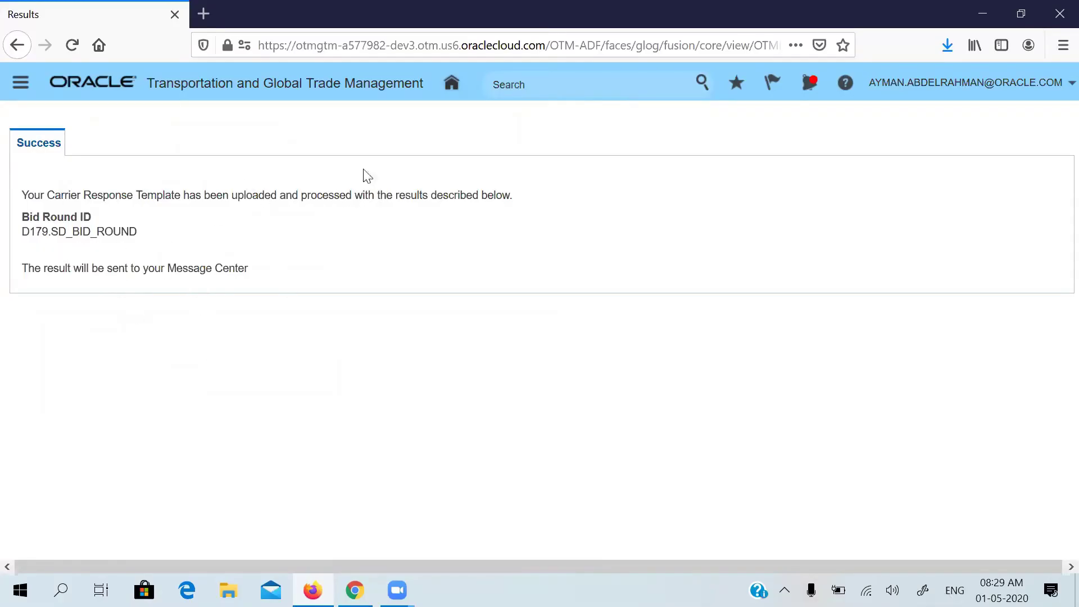
# - Open the newest CRT upload results message in the Message Center to check the bid's status, and close it
pyautogui.click(453, 85)
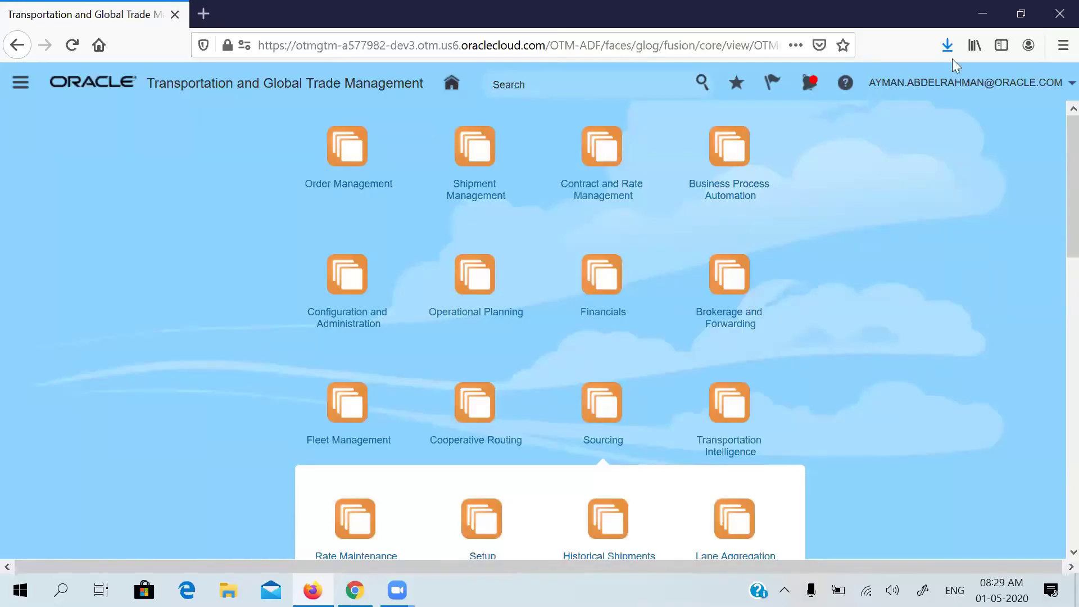
pyautogui.click(815, 90)
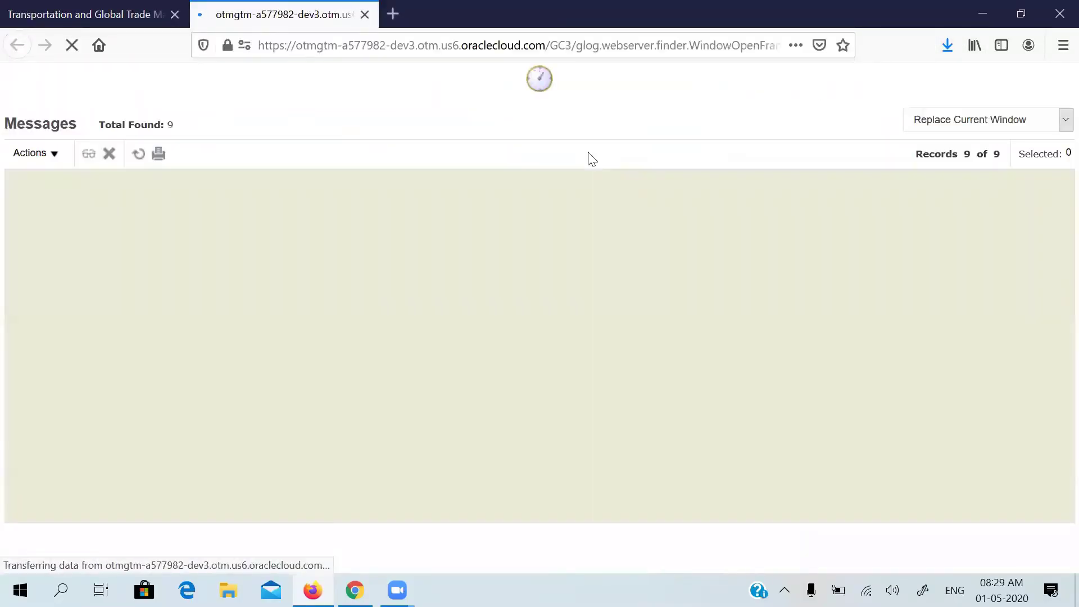
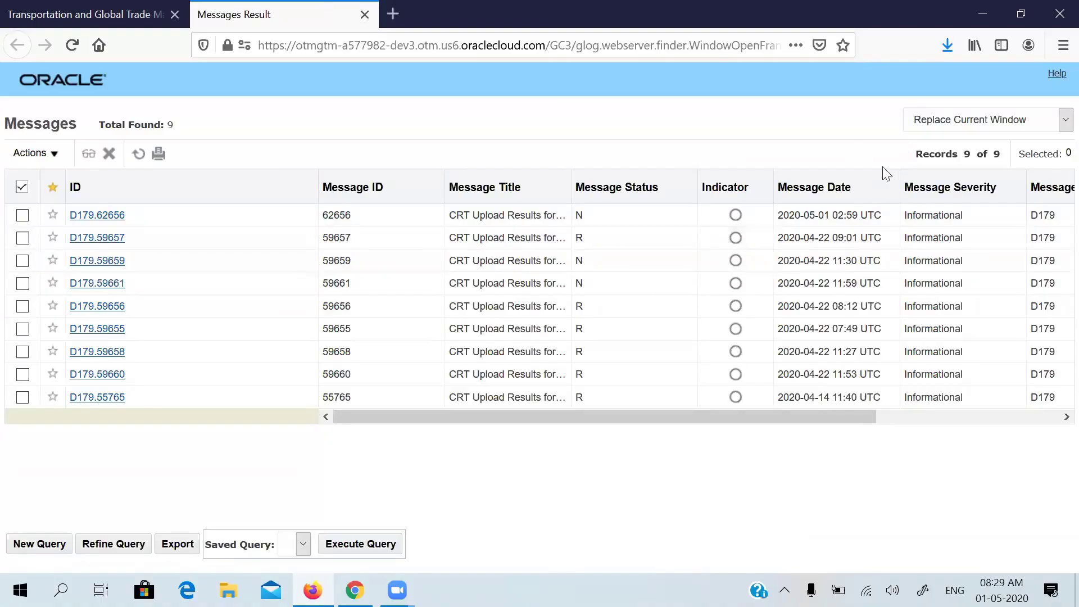
pyautogui.click(128, 7)
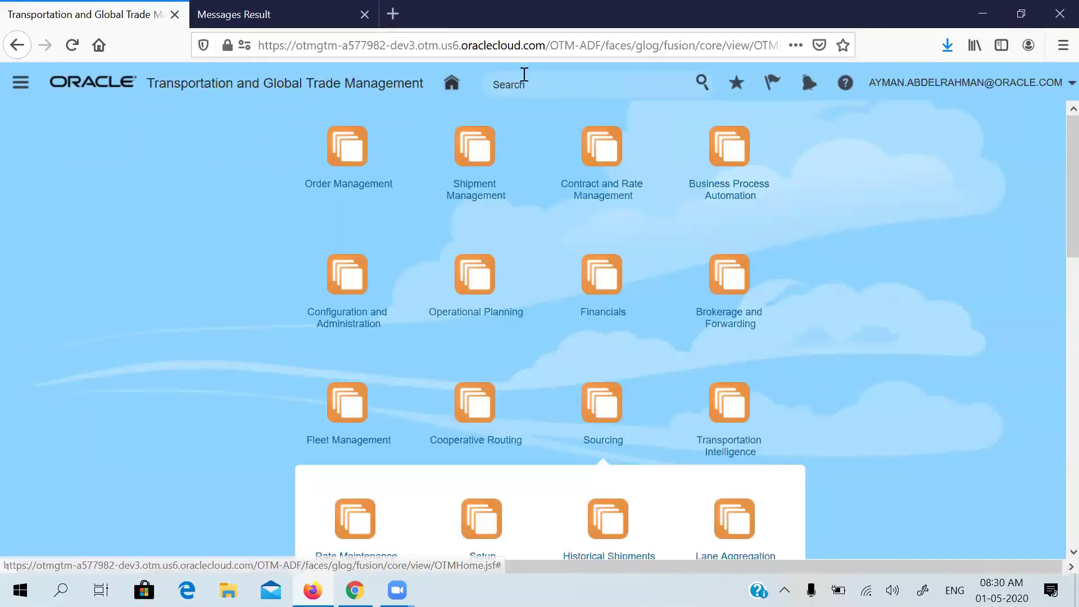
pyautogui.click(286, 14)
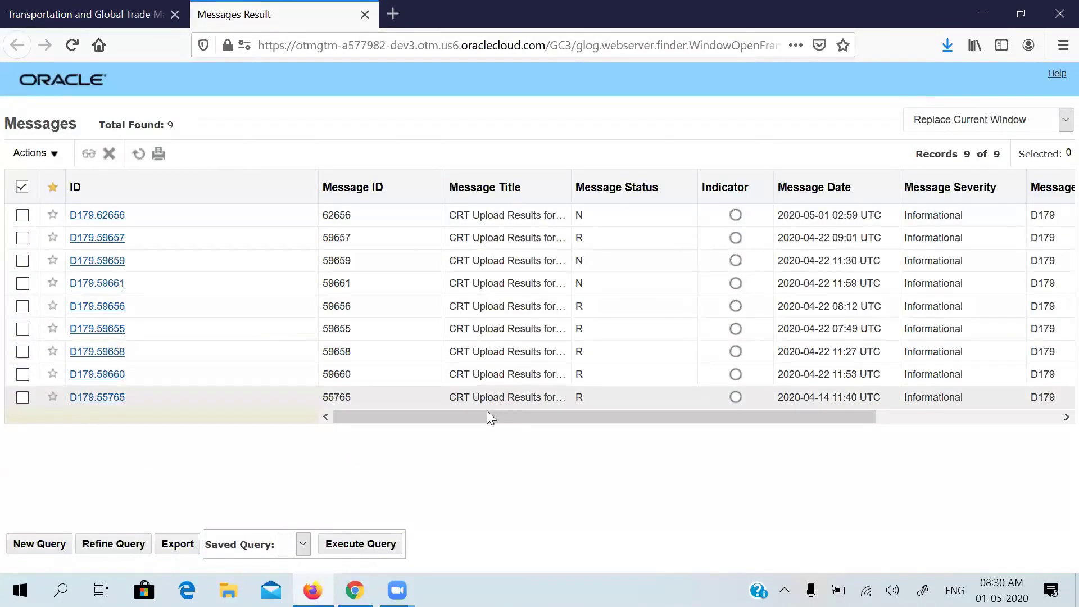
pyautogui.moveTo(482, 415); pyautogui.dragTo(673, 427)
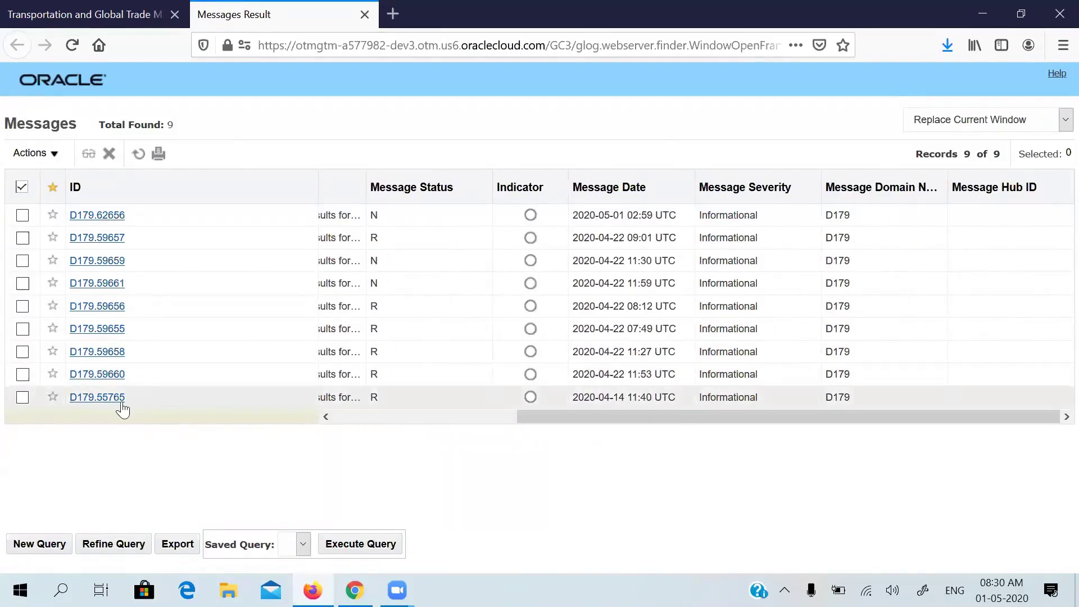
pyautogui.click(106, 223)
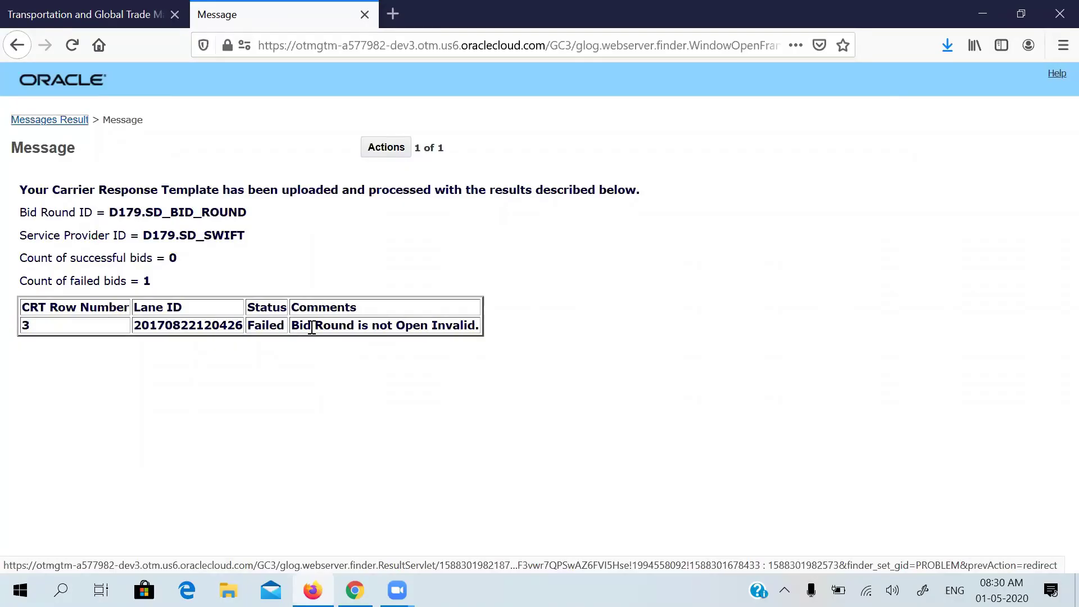
pyautogui.click(364, 14)
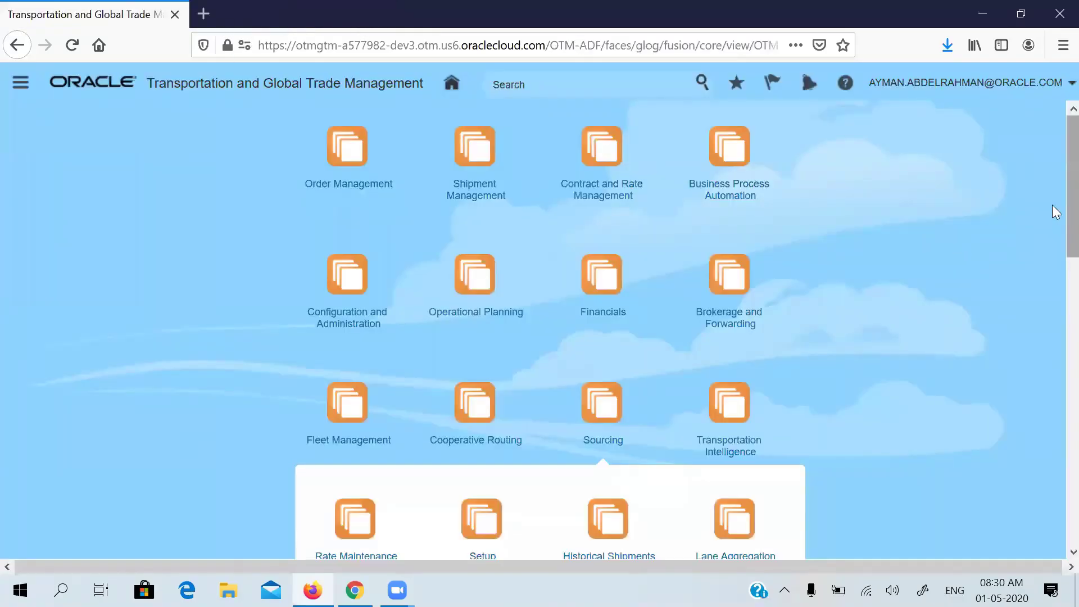
# - List all sourcing projects with an unfiltered search and select SD_USA_PROJECT
pyautogui.moveTo(1052, 203); pyautogui.dragTo(1052, 346)
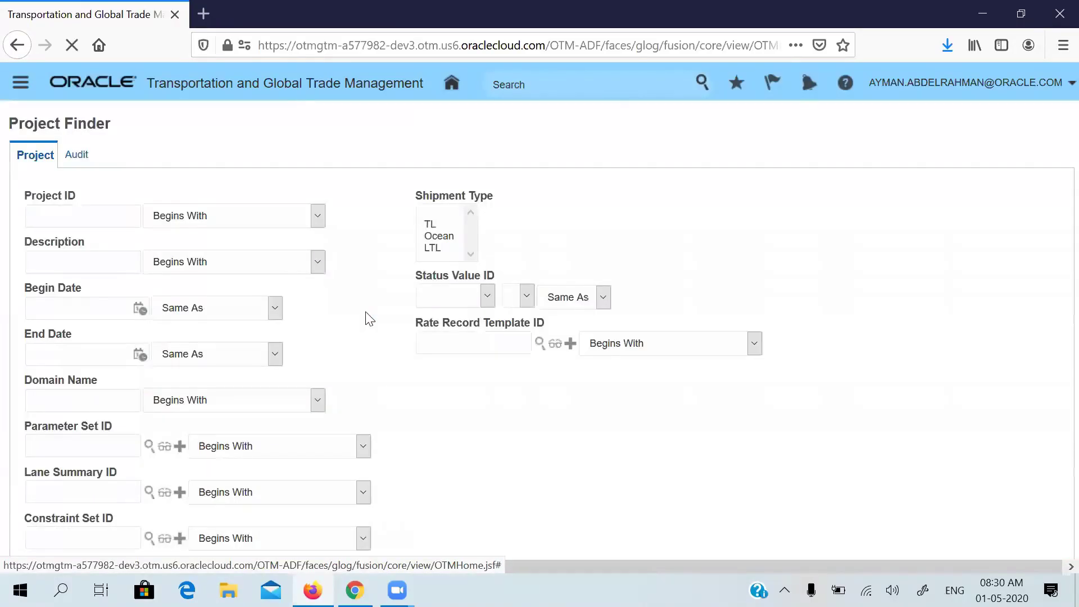
pyautogui.click(113, 221)
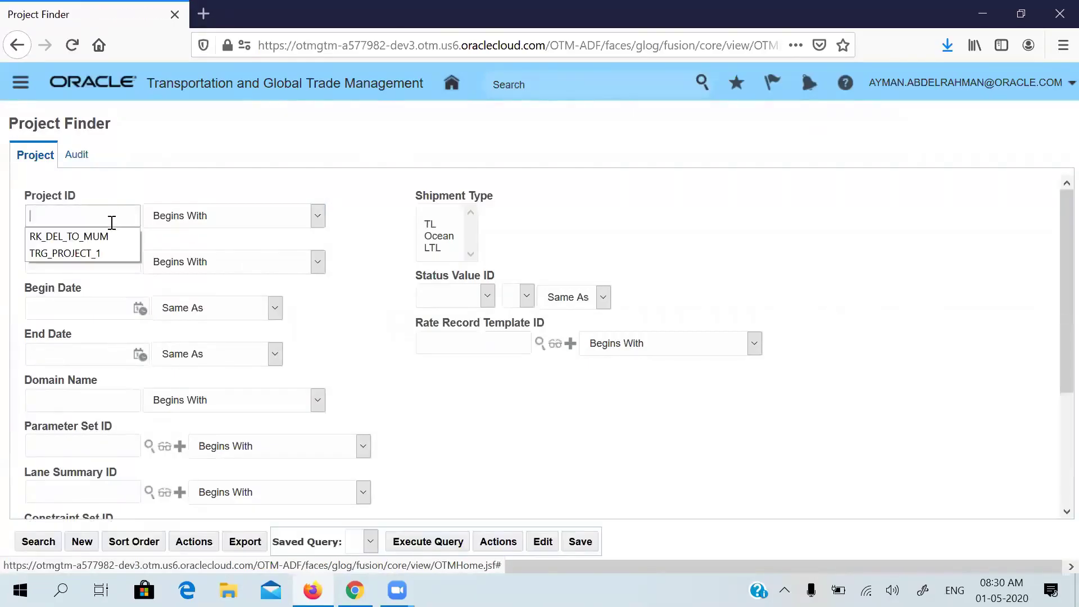
pyautogui.press('Return')
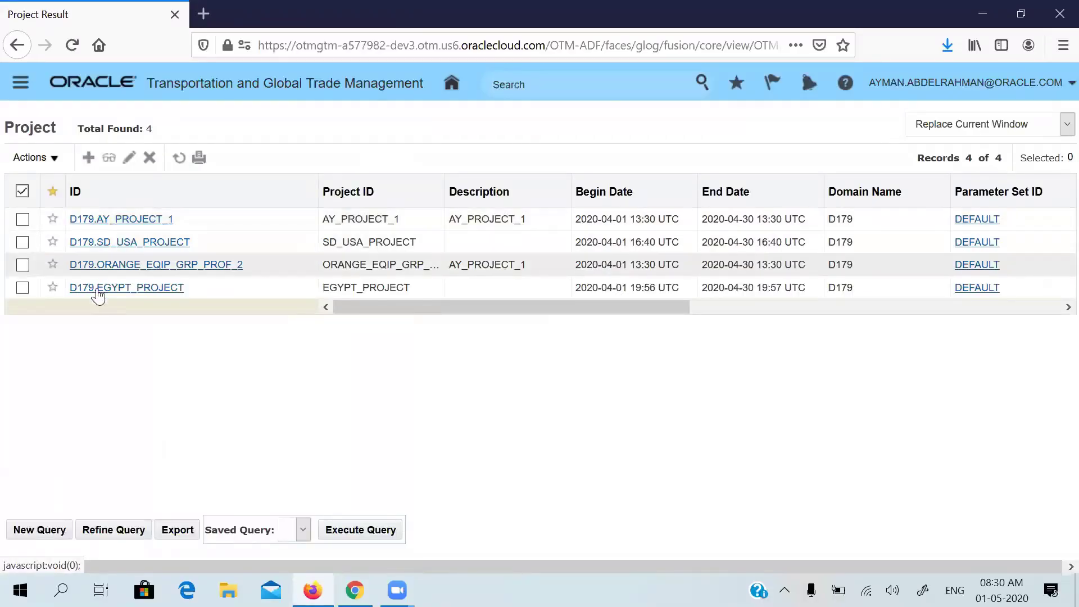
pyautogui.click(22, 242)
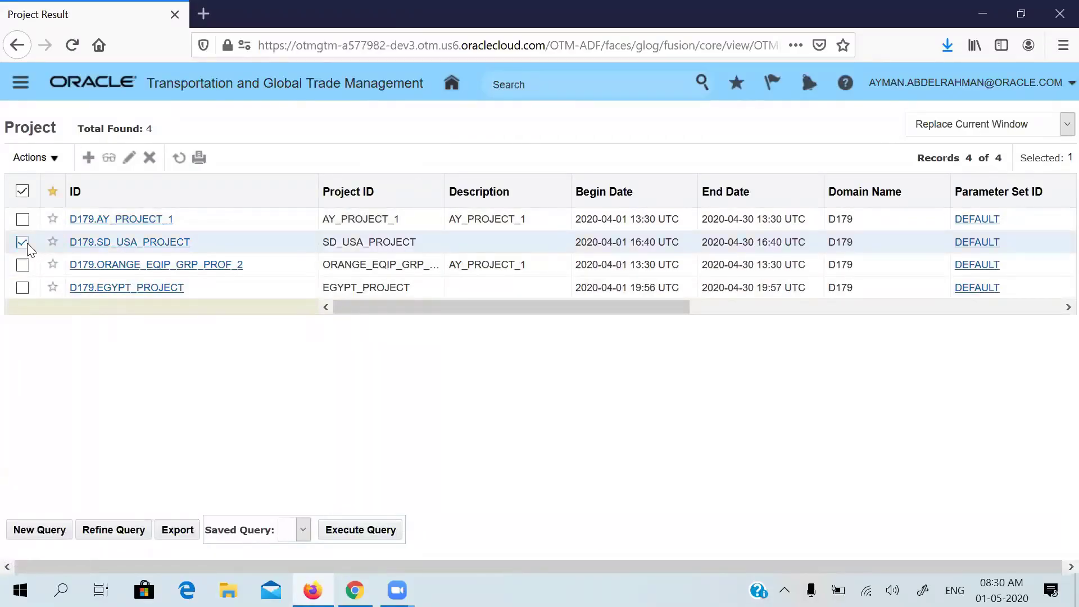
pyautogui.click(55, 158)
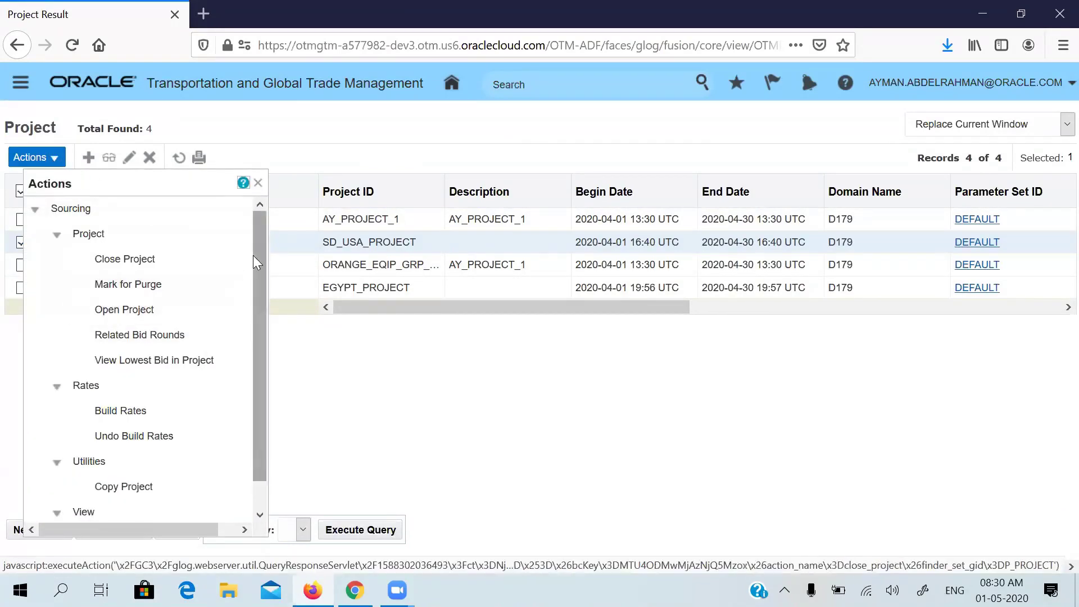
pyautogui.scroll(-1, 249, 330)
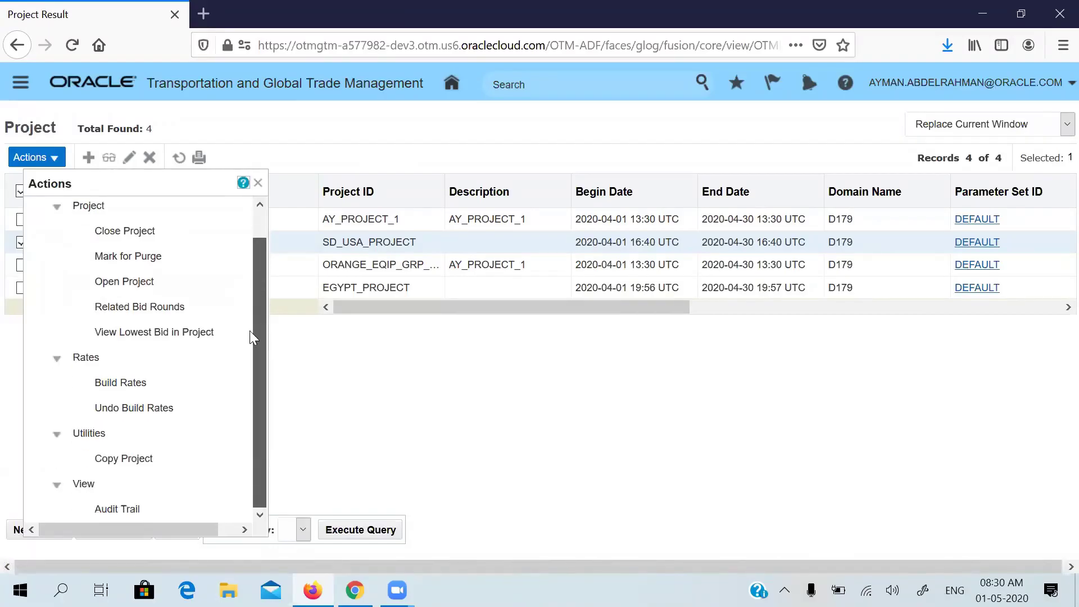
pyautogui.scroll(1, 249, 286)
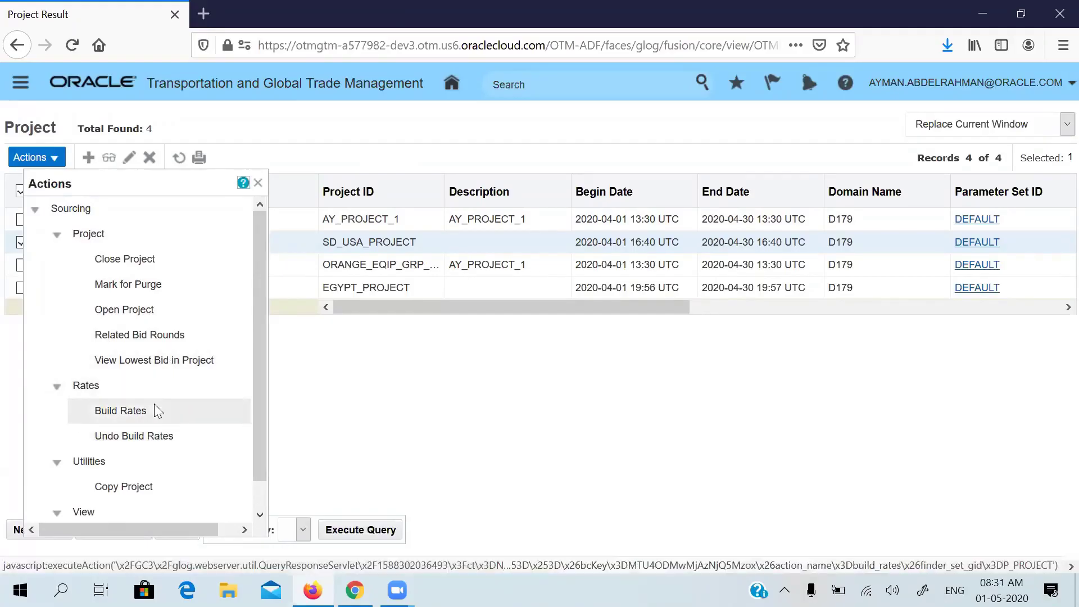
pyautogui.click(258, 183)
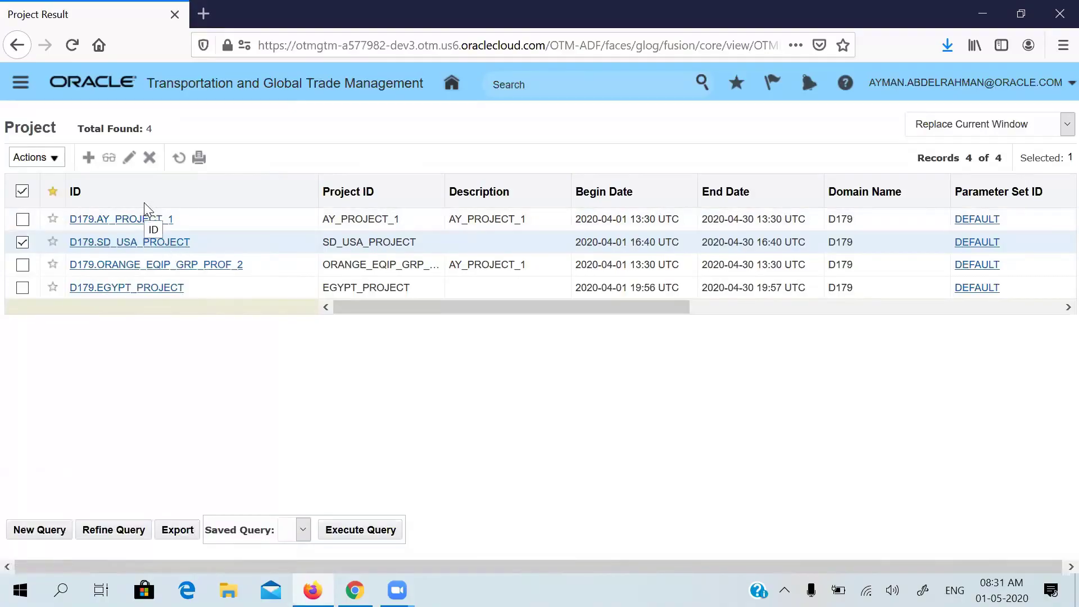
# - Open SD_USA_PROJECT for editing and capture its Project page with the Snipping Tool, keeping the snip minimized for reference
pyautogui.click(126, 160)
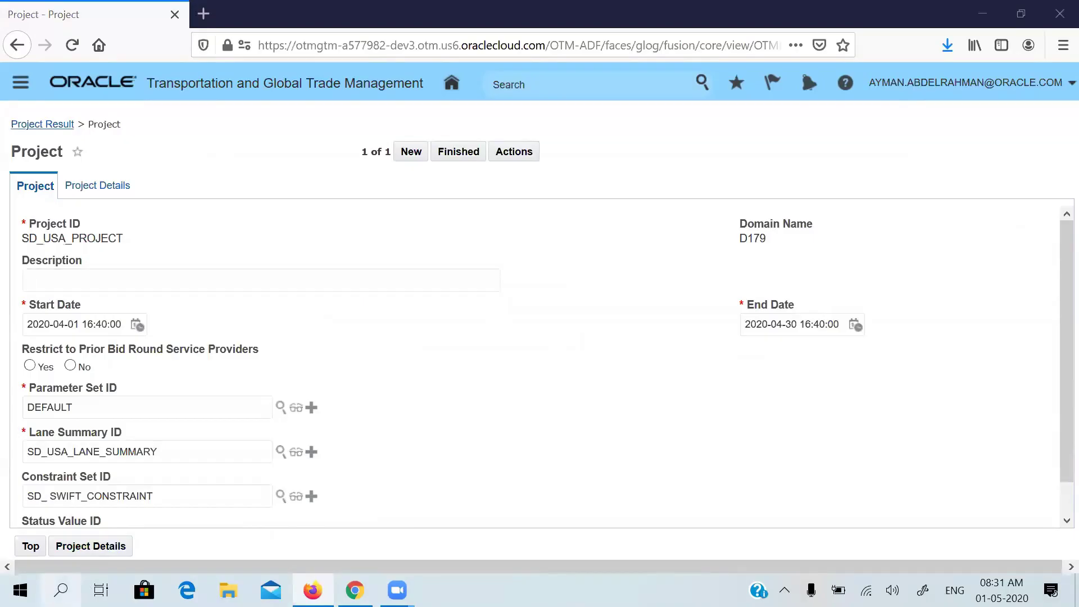
pyautogui.click(61, 590)
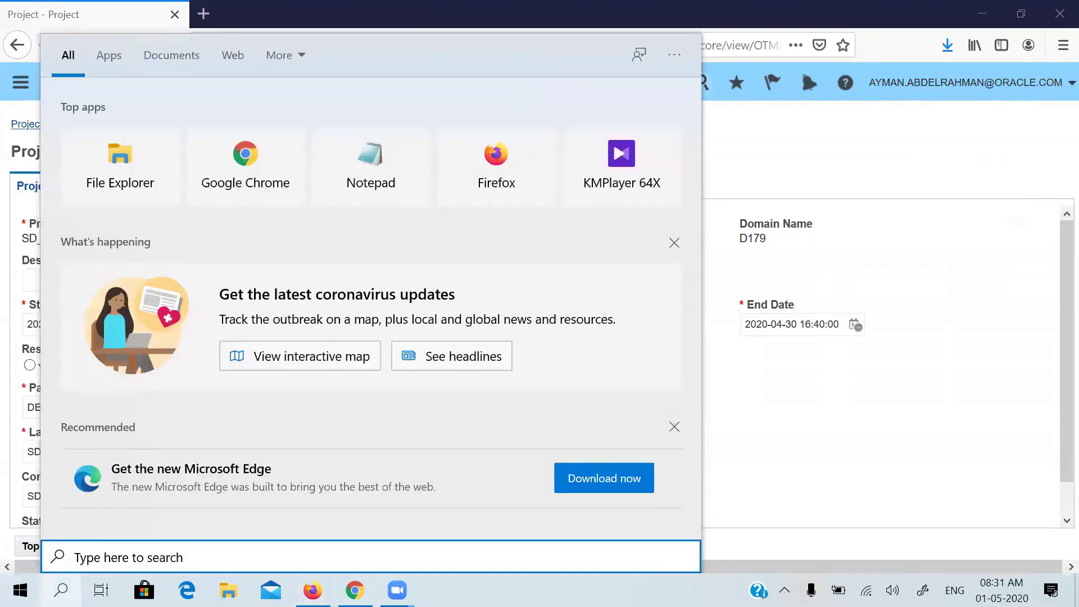
pyautogui.write('SN')
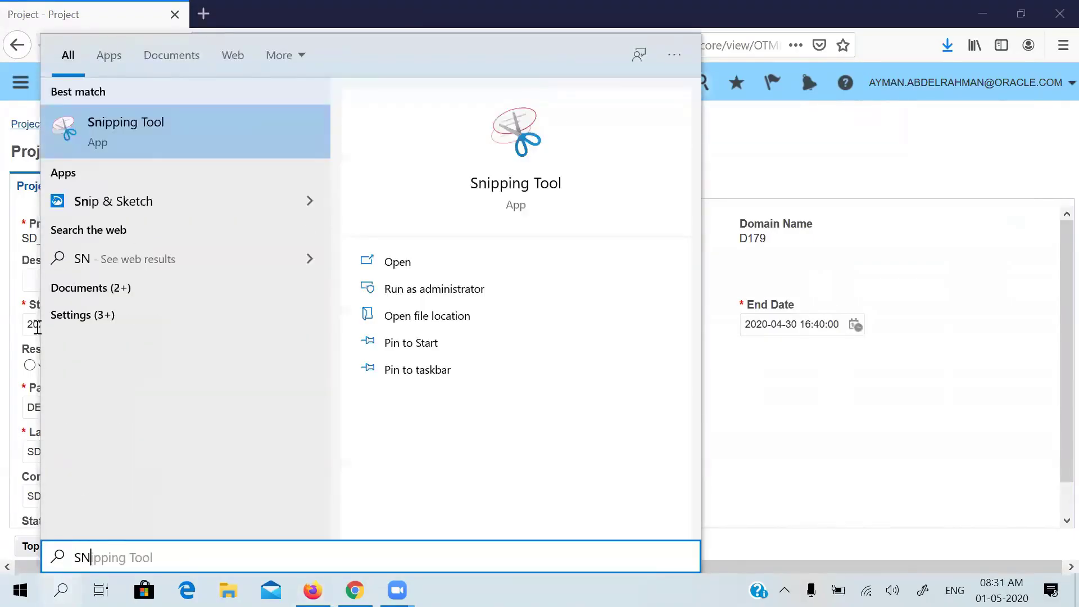
pyautogui.click(127, 146)
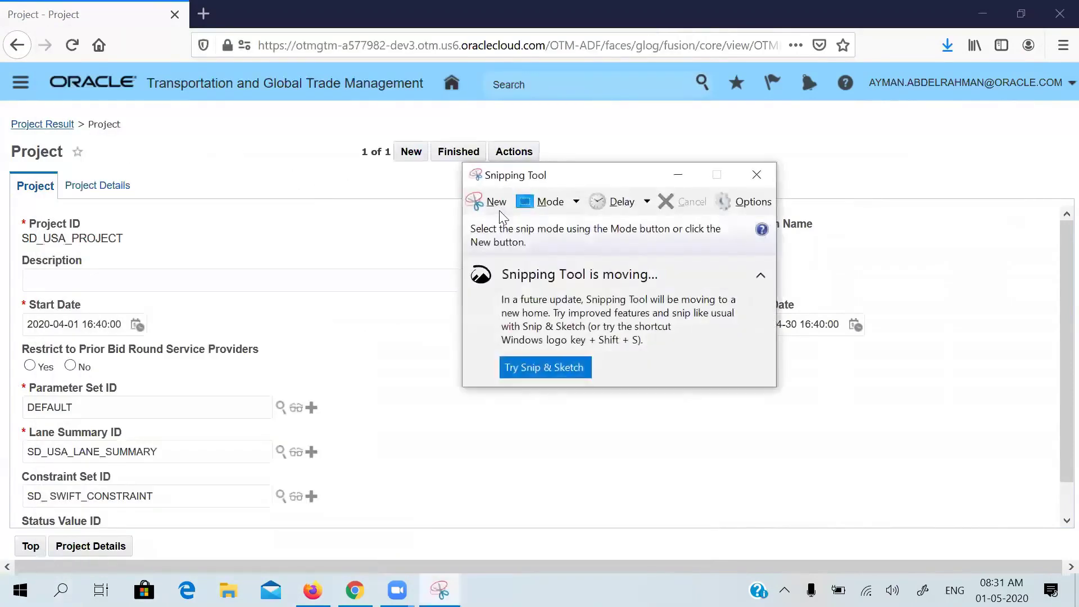
pyautogui.click(486, 203)
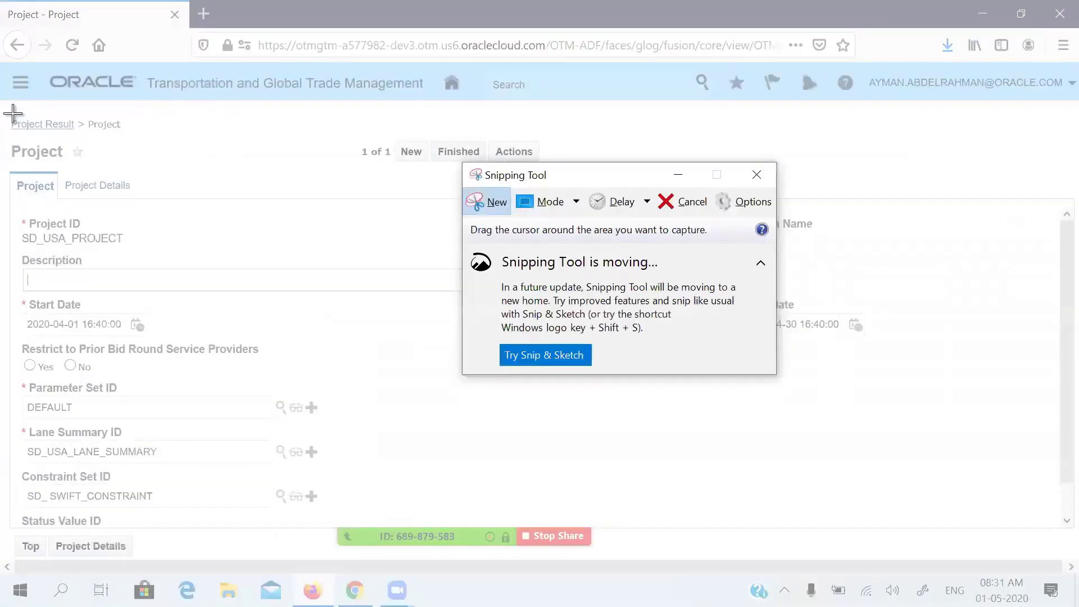
pyautogui.moveTo(3, 112); pyautogui.dragTo(657, 339)
pyautogui.moveTo(924, 460); pyautogui.dragTo(982, 529)
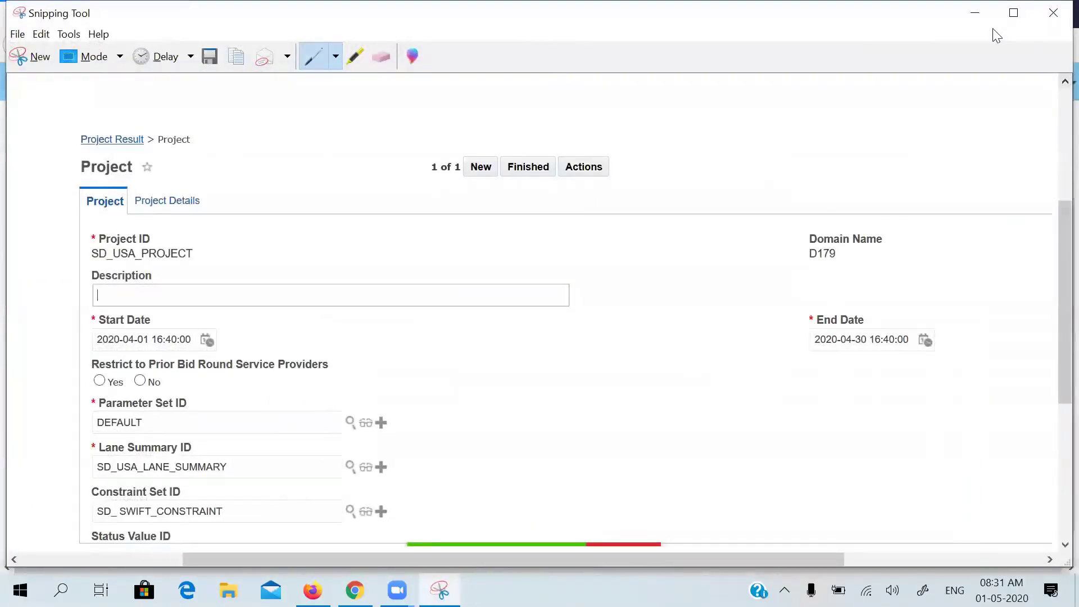
pyautogui.click(975, 16)
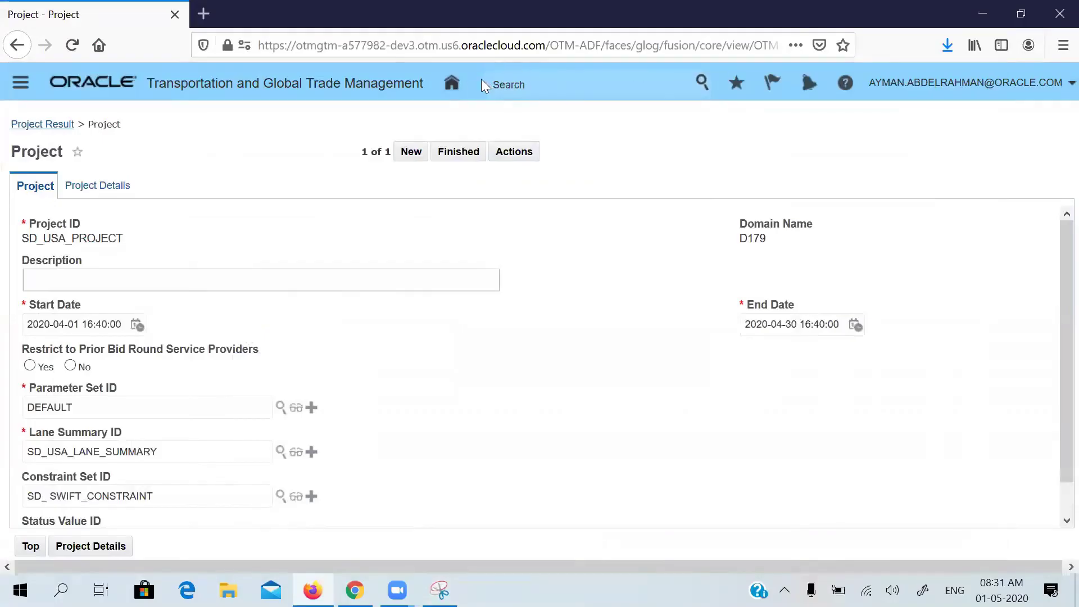
pyautogui.click(453, 87)
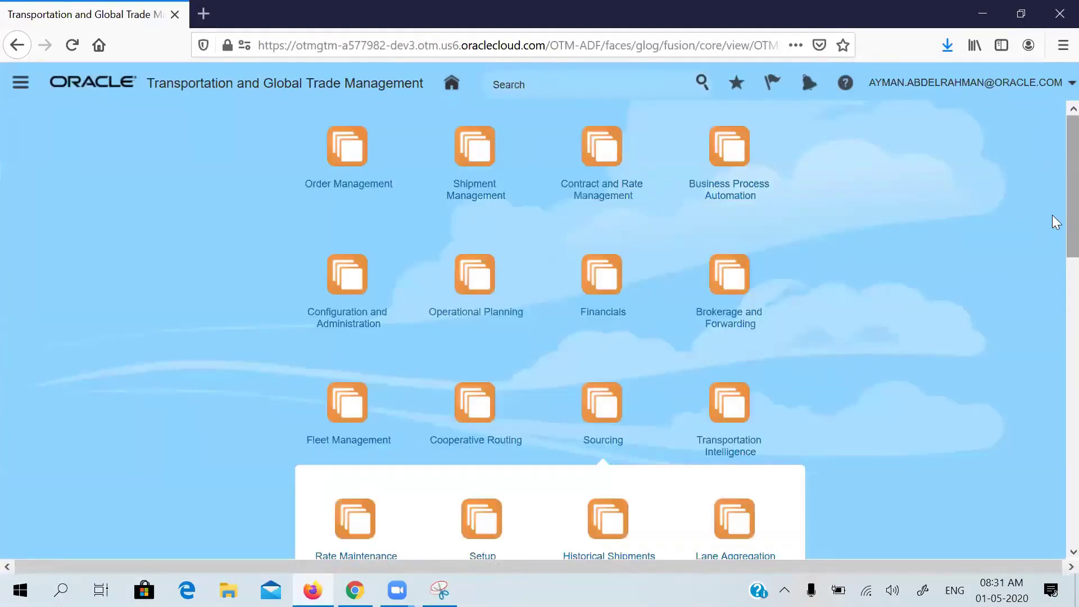
pyautogui.scroll(-6, 1056, 222)
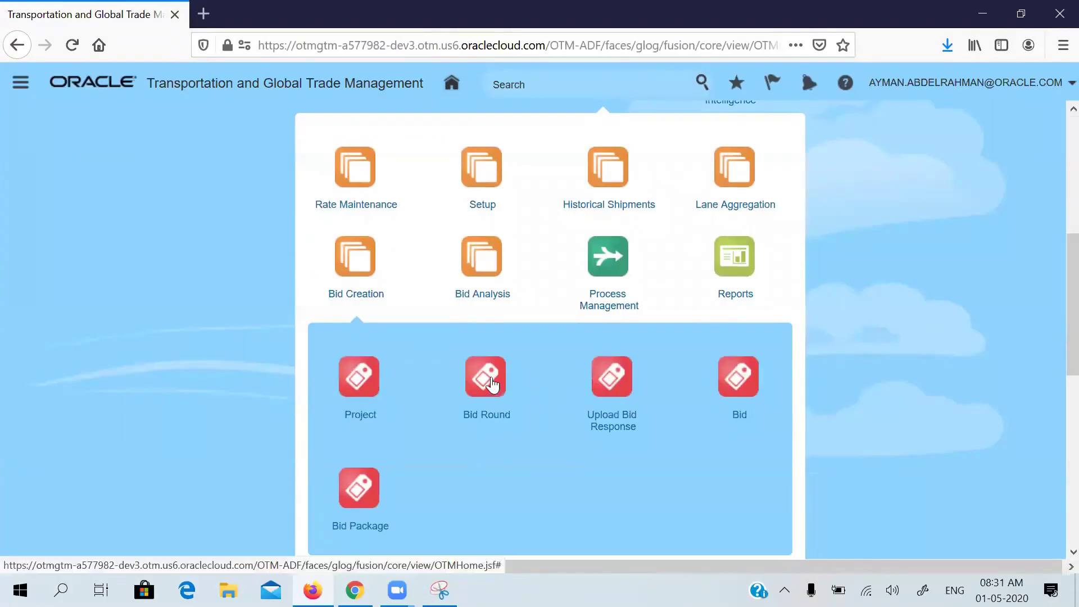
pyautogui.click(492, 382)
pyautogui.click(487, 378)
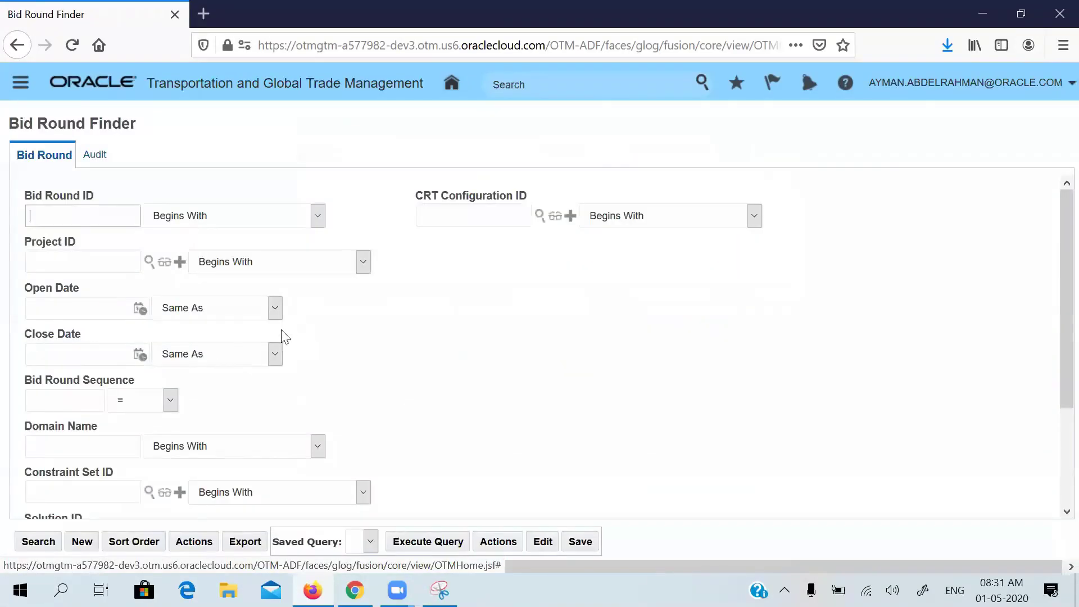
pyautogui.click(82, 542)
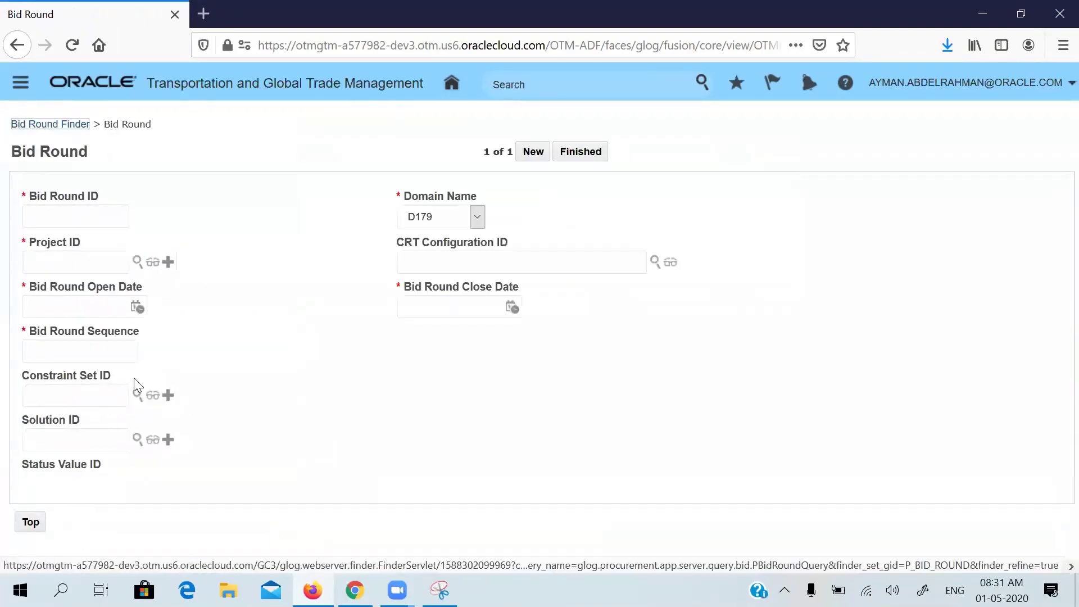
pyautogui.click(73, 263)
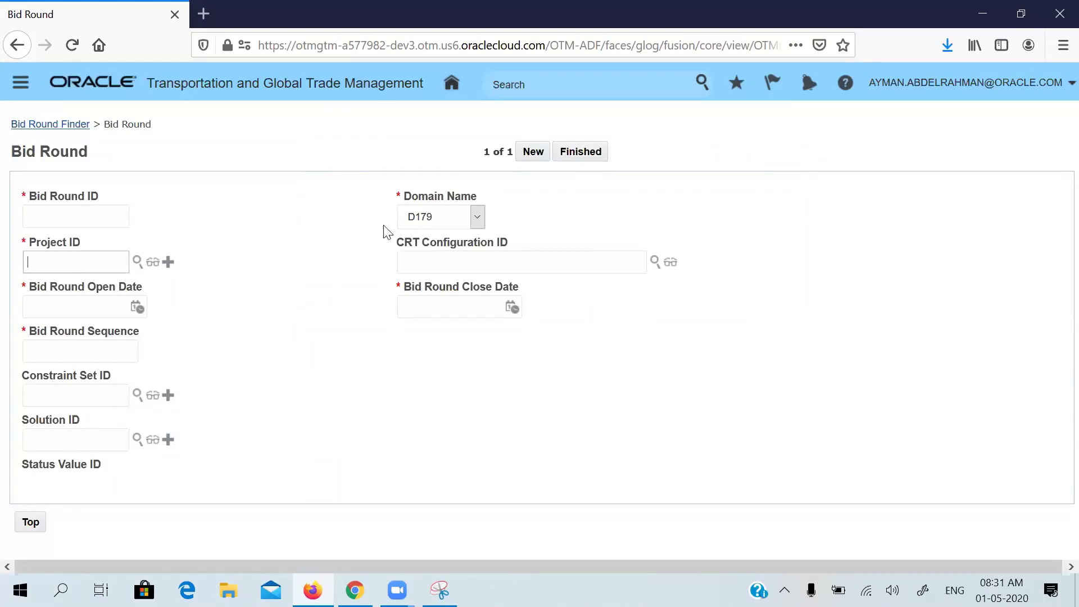
# - Create a new sourcing project under Bid Creation with the Project ID SD_PROJ_2
pyautogui.click(451, 83)
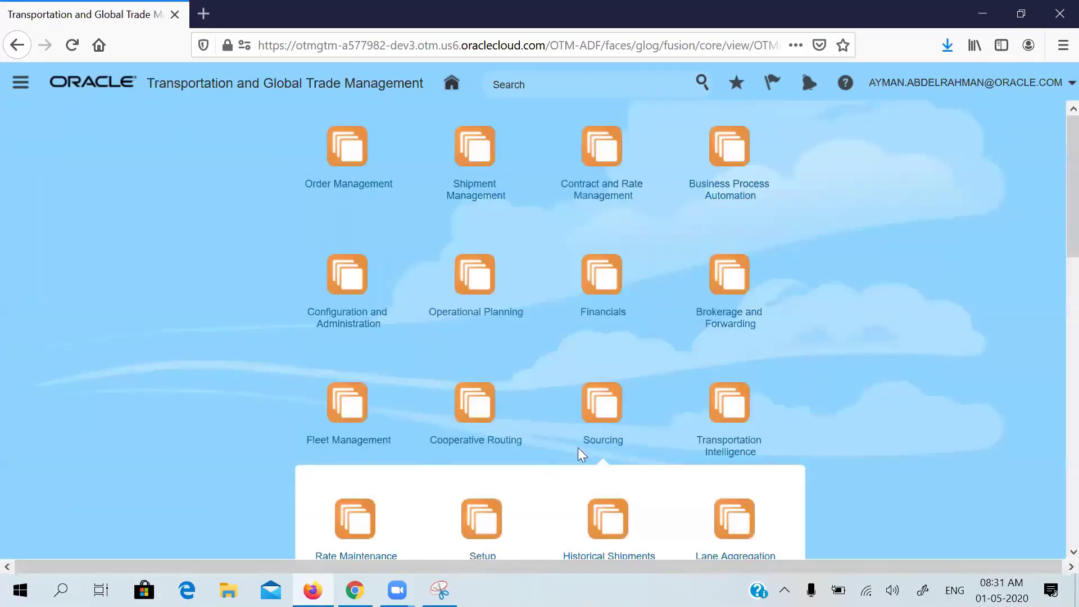
pyautogui.moveTo(1072, 214); pyautogui.dragTo(1072, 379)
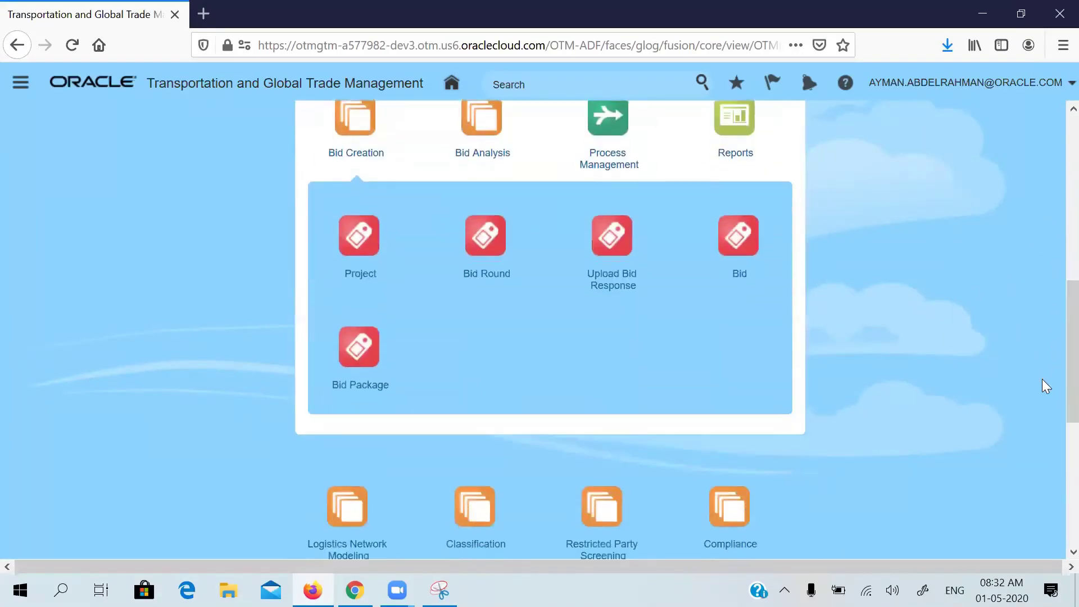
pyautogui.click(366, 243)
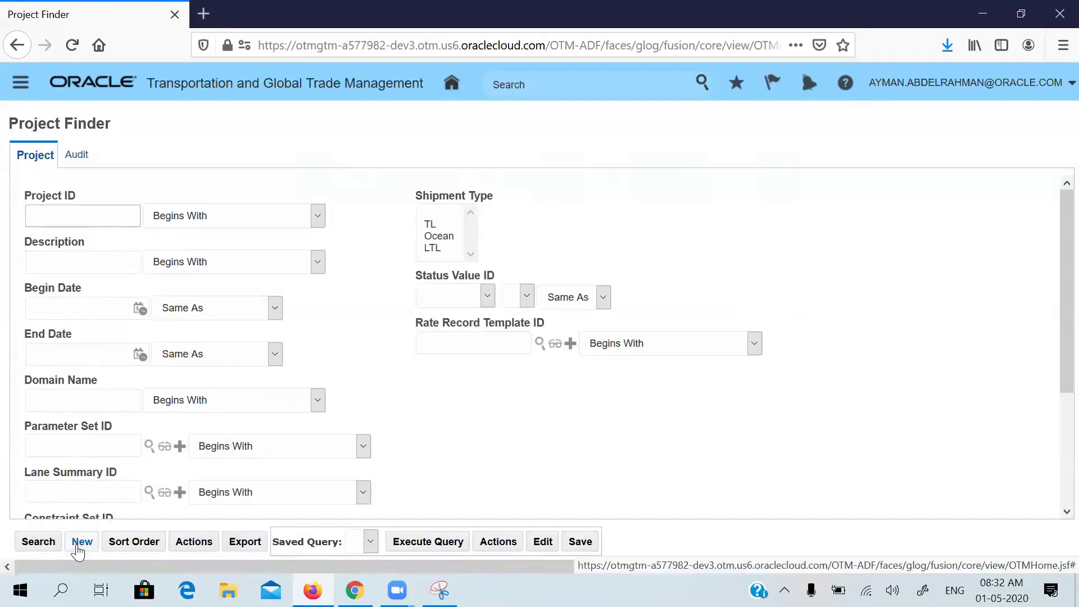
pyautogui.click(79, 544)
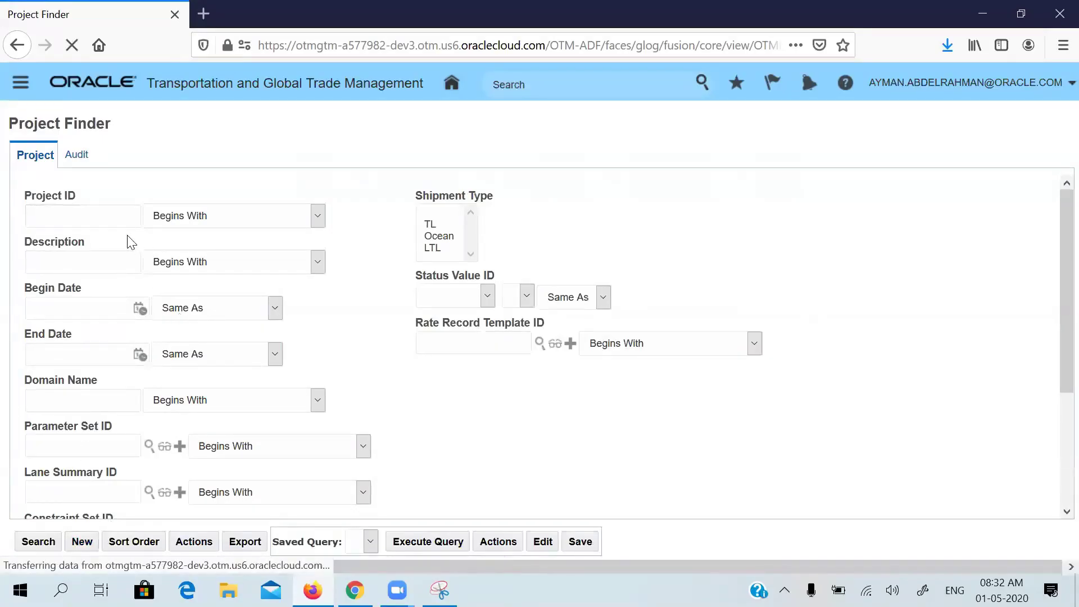
pyautogui.click(92, 232)
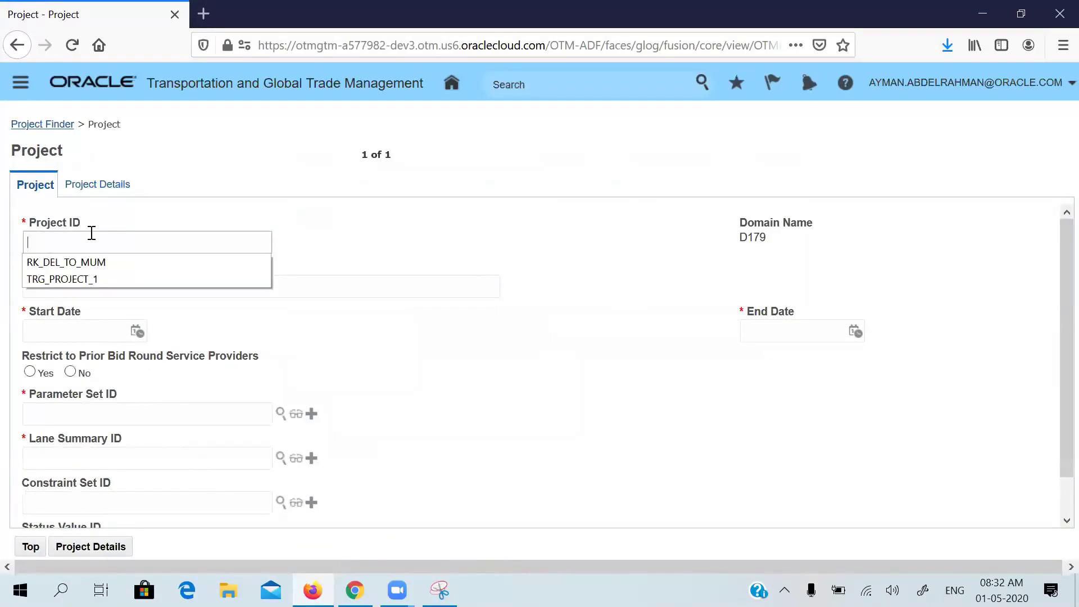
pyautogui.write('SD_PR')
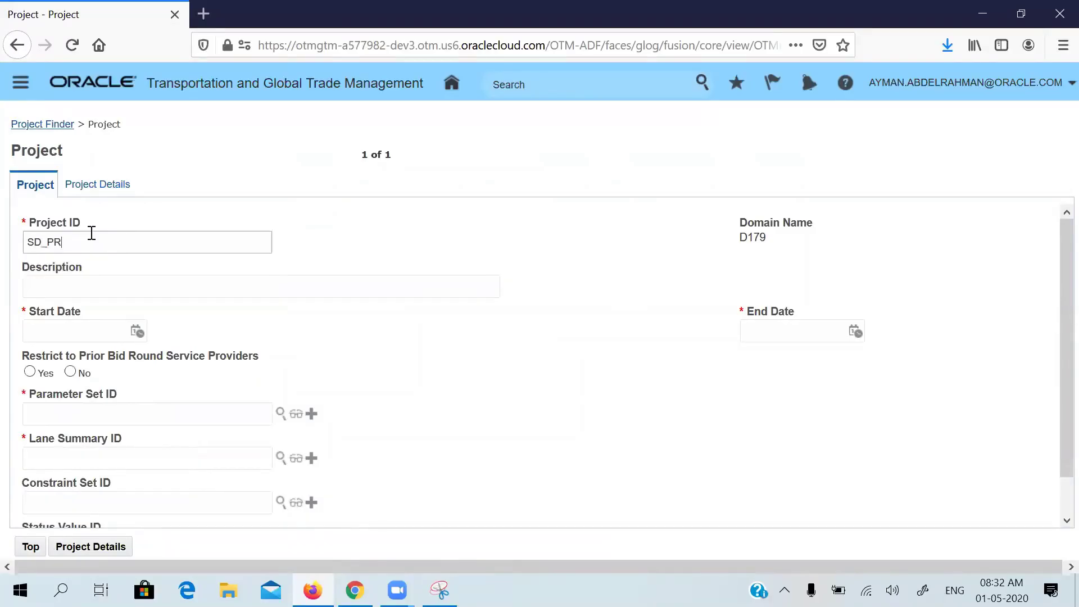
pyautogui.write('OJ_N')
pyautogui.press('BackSpace')
pyautogui.write('2')
# - Set the new project's start date to 1 May 2020 at 08:32
pyautogui.click(60, 281)
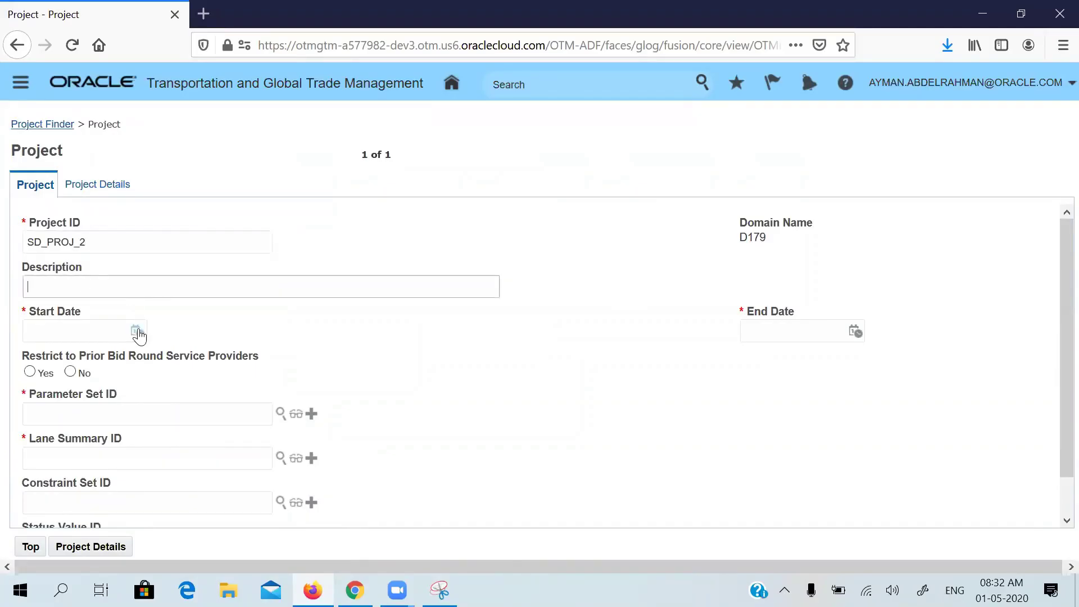
pyautogui.click(137, 331)
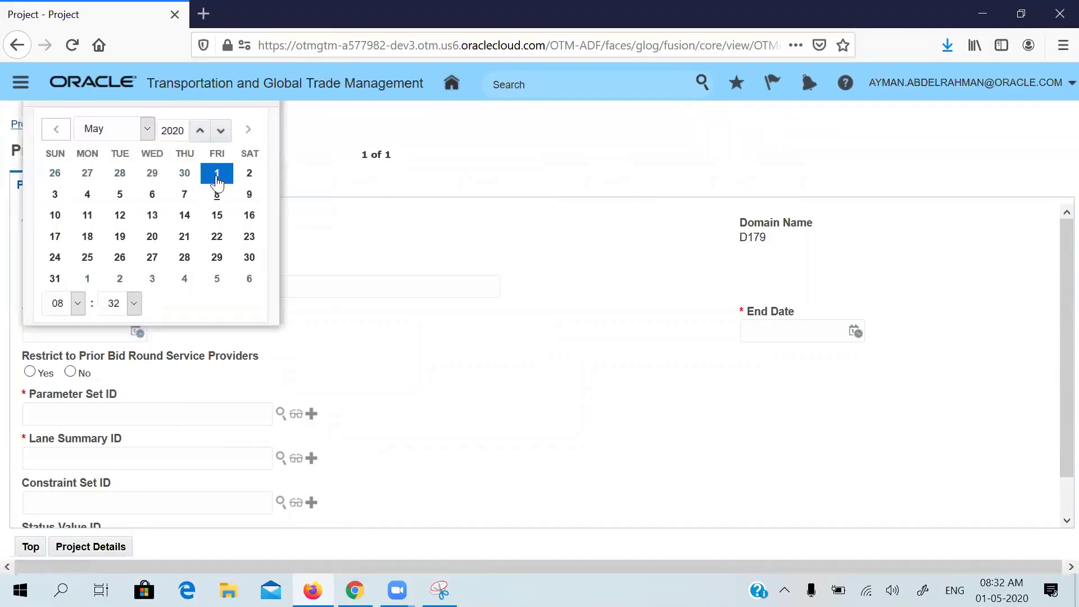
pyautogui.click(217, 180)
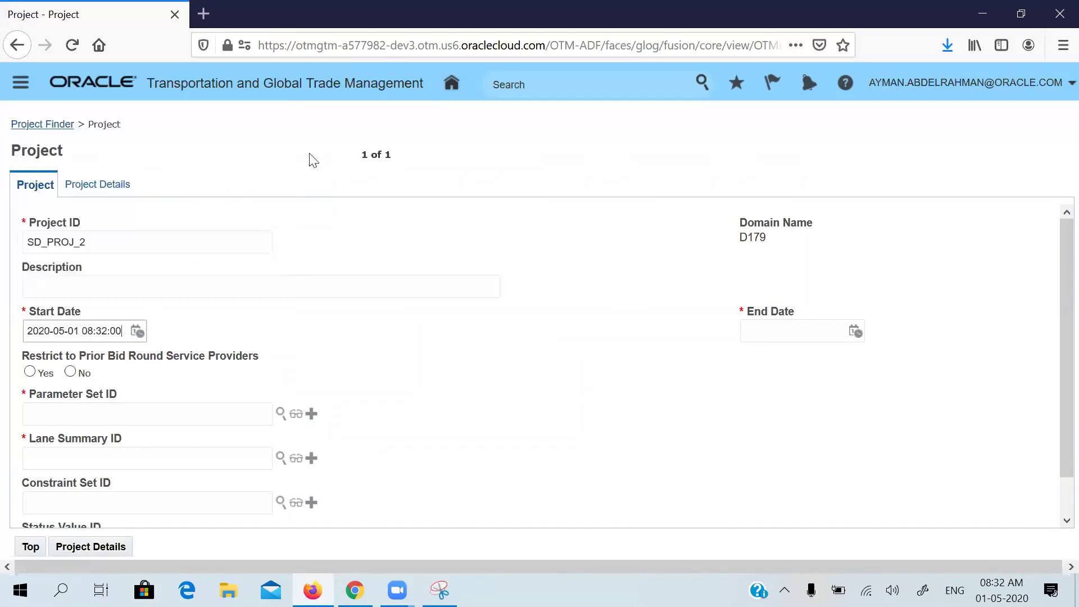
pyautogui.click(855, 332)
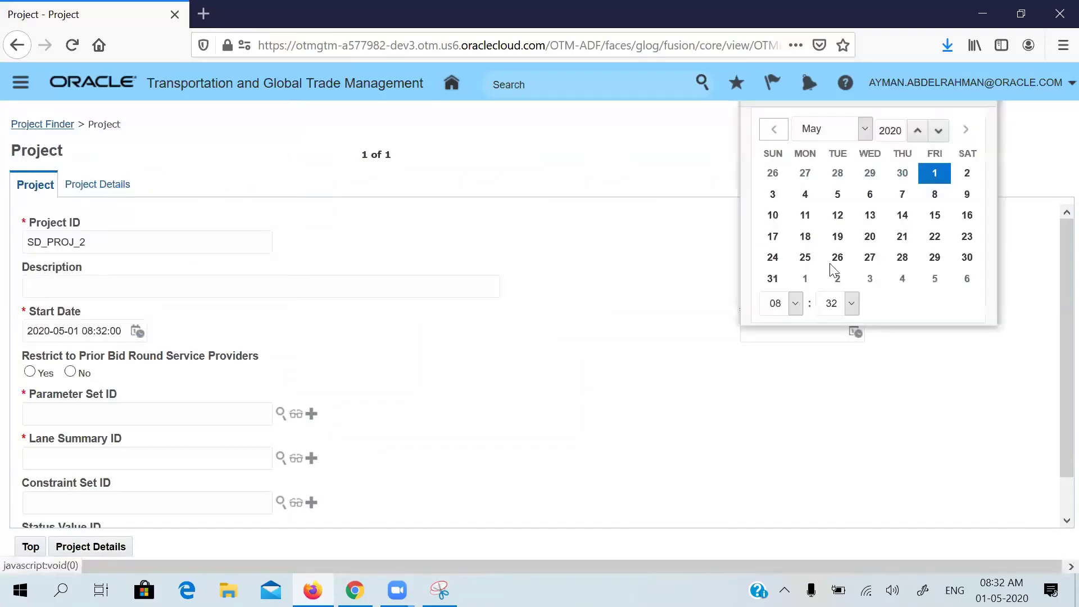
pyautogui.click(936, 195)
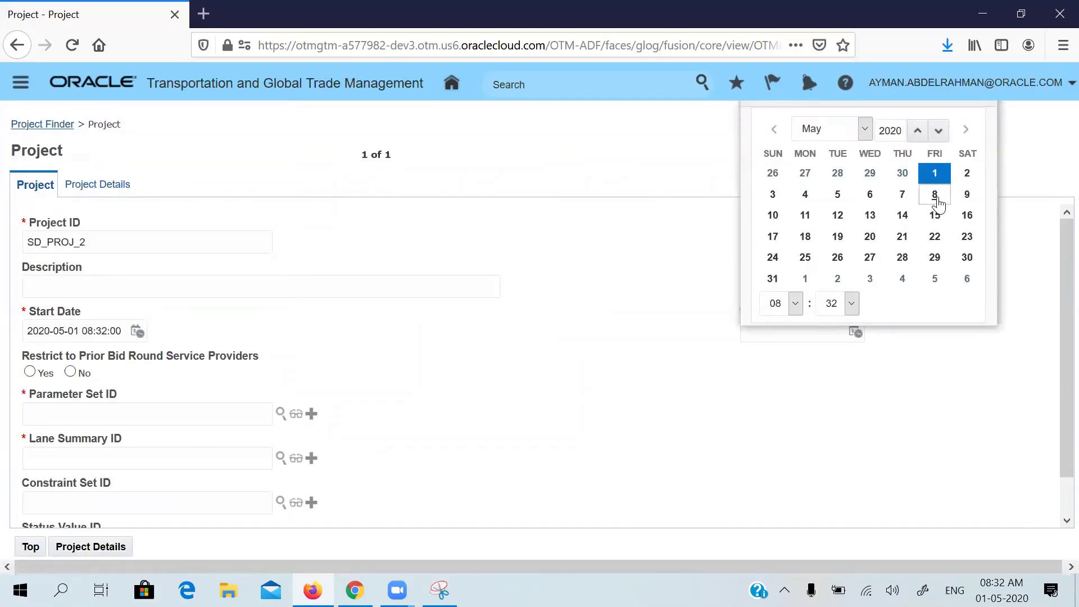
pyautogui.click(102, 405)
pyautogui.write('DEF')
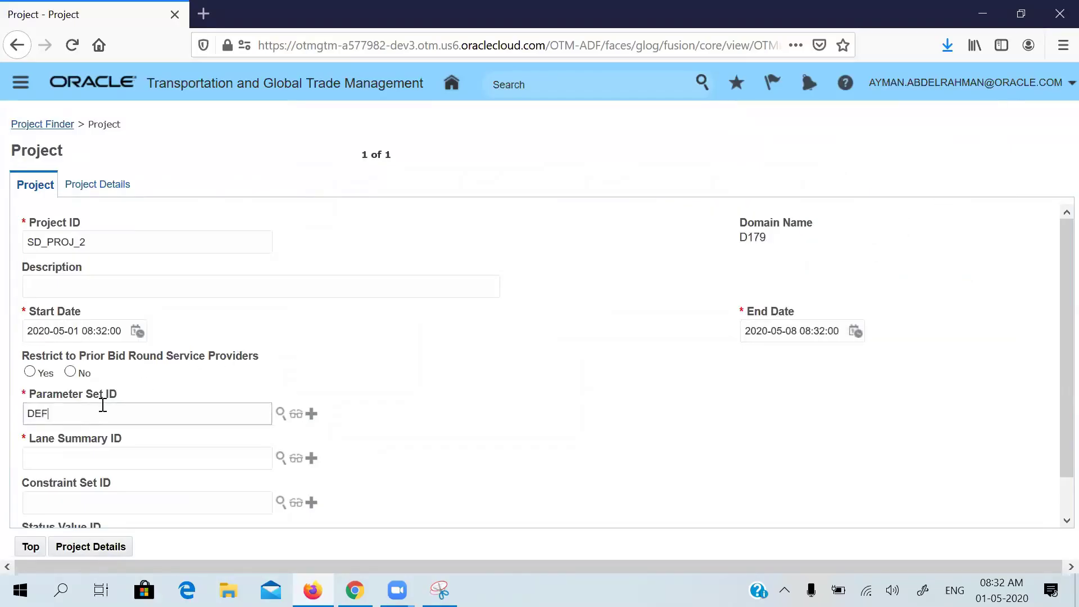
pyautogui.click(92, 440)
# - Set the lane summary ID to SD_USA_LANE_SUMMARY, checking the captured reference project in Snipping Tool
pyautogui.click(64, 465)
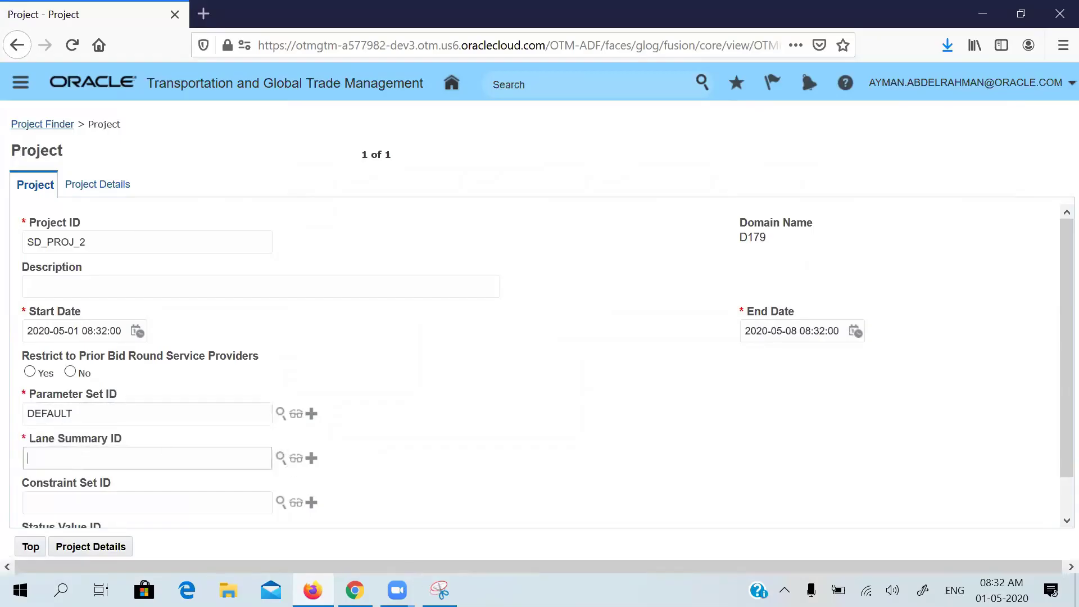
pyautogui.click(440, 590)
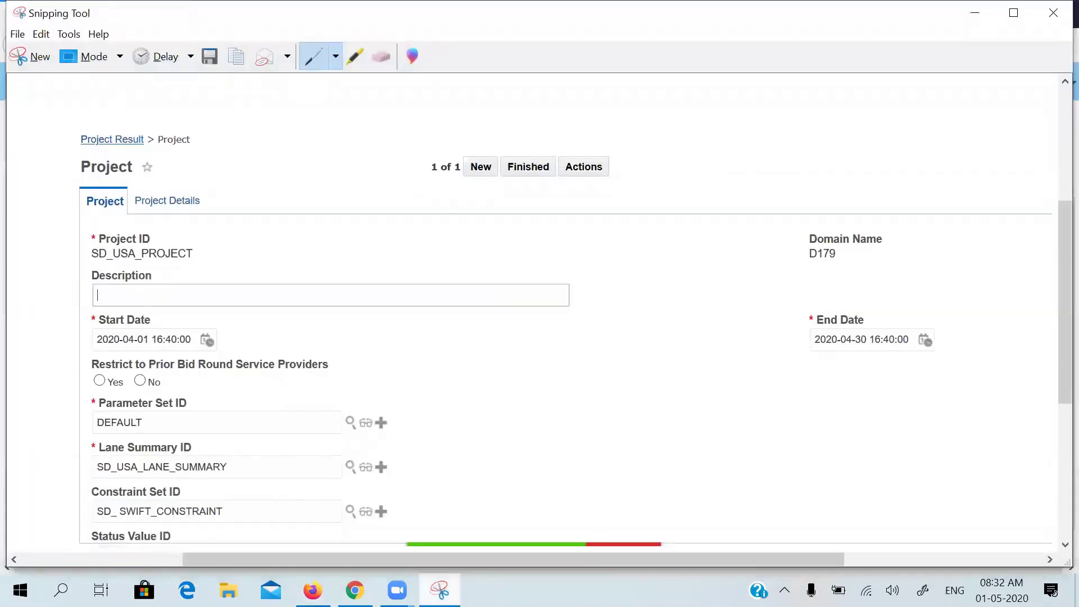
pyautogui.click(439, 590)
pyautogui.write('SD')
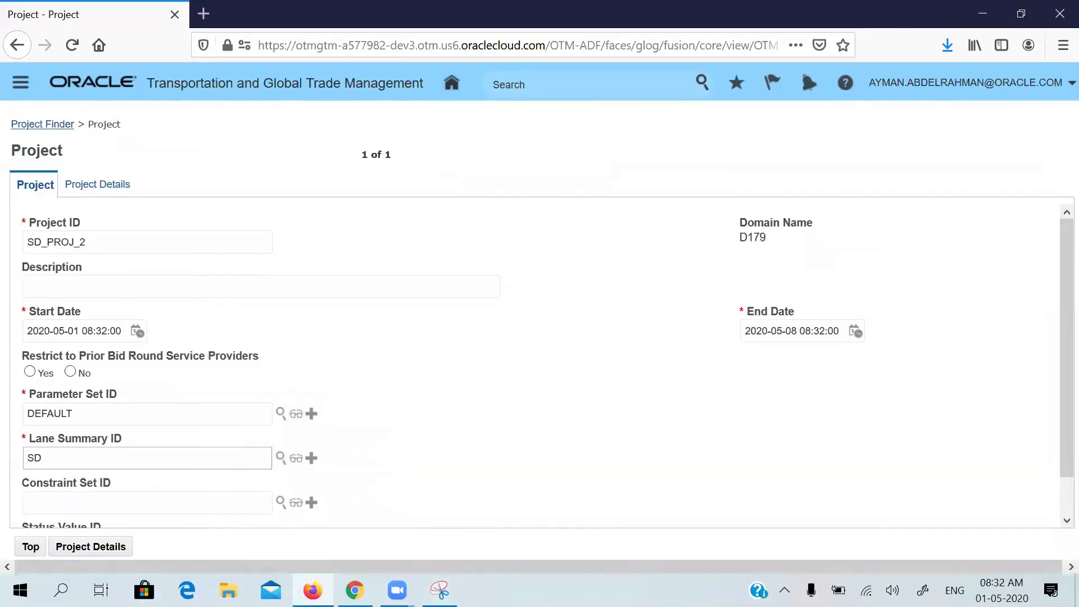
pyautogui.write('_US')
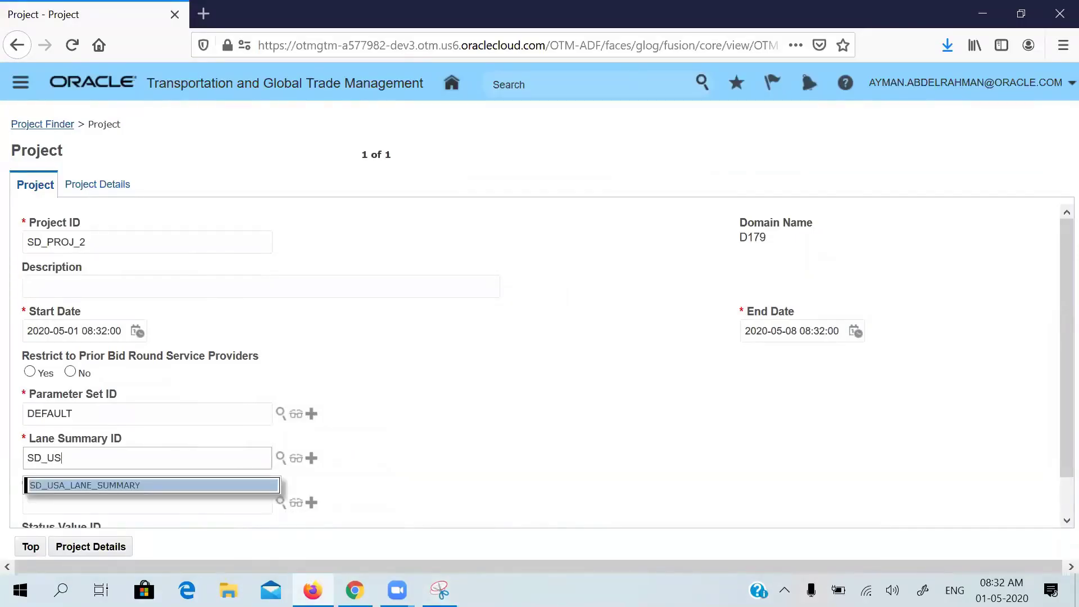
pyautogui.press('Tab')
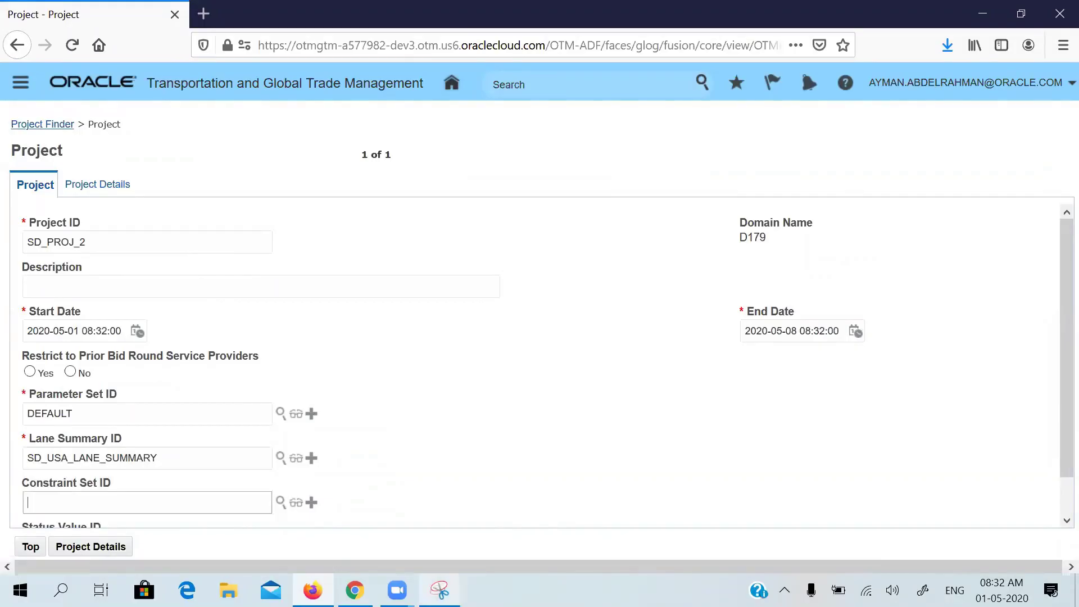
# - Check the reference capture again and set the project's constraint set ID to SD_ SWIFT_CONSTRAINT
pyautogui.click(440, 590)
pyautogui.hotkey('alt', 'Tab')
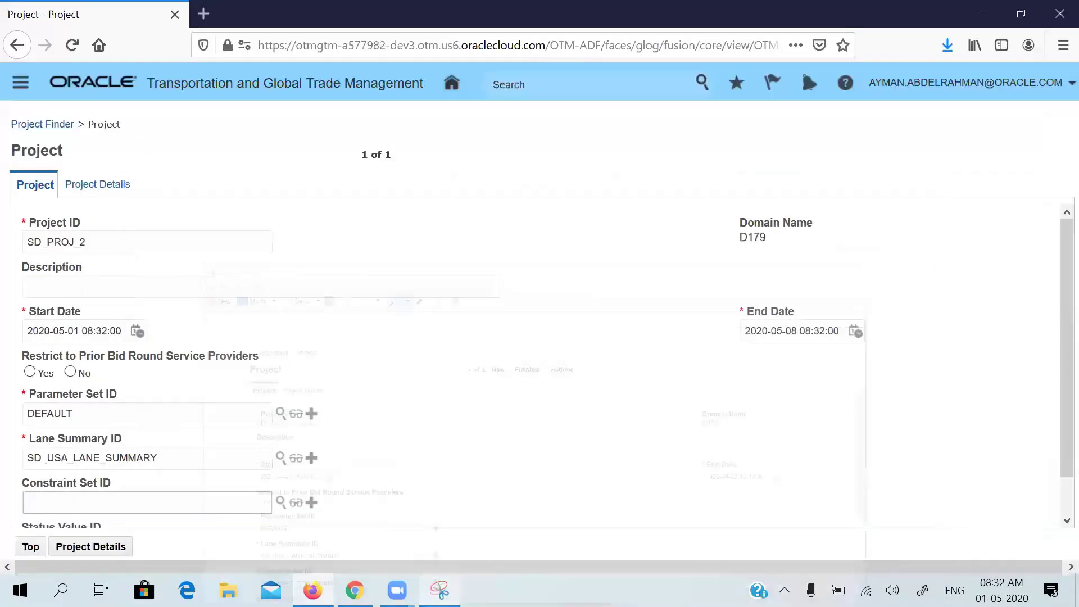
pyautogui.write('SD_')
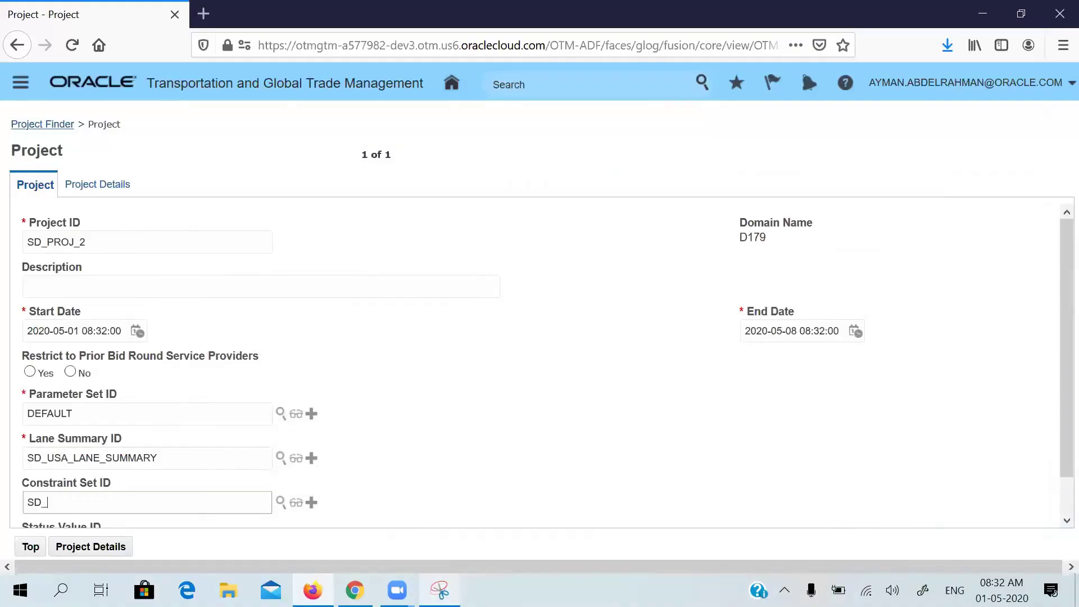
pyautogui.write('S')
pyautogui.press('BackSpace')
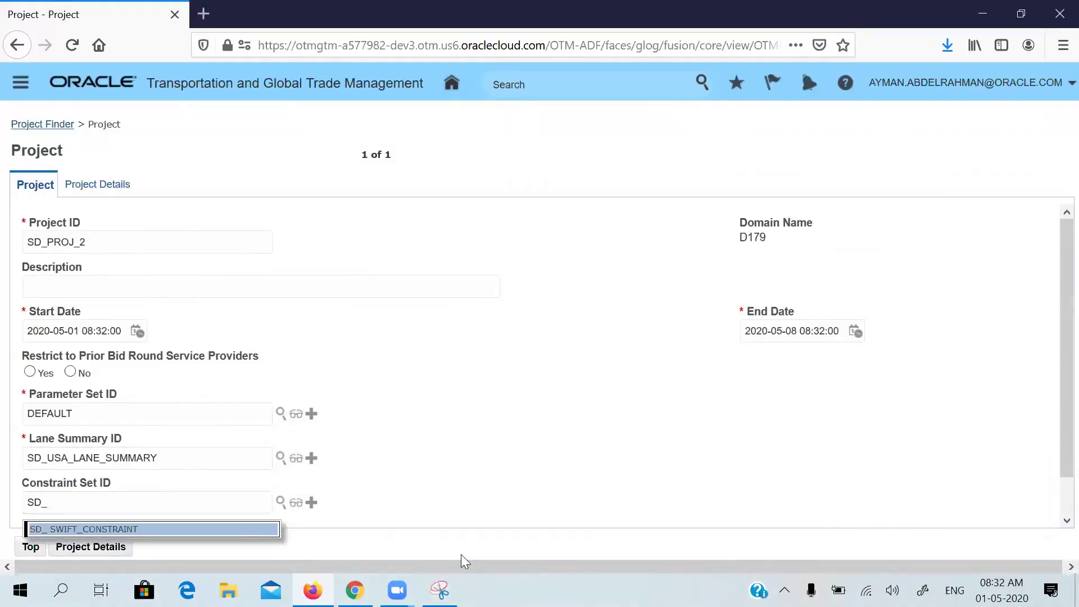
pyautogui.press('Return')
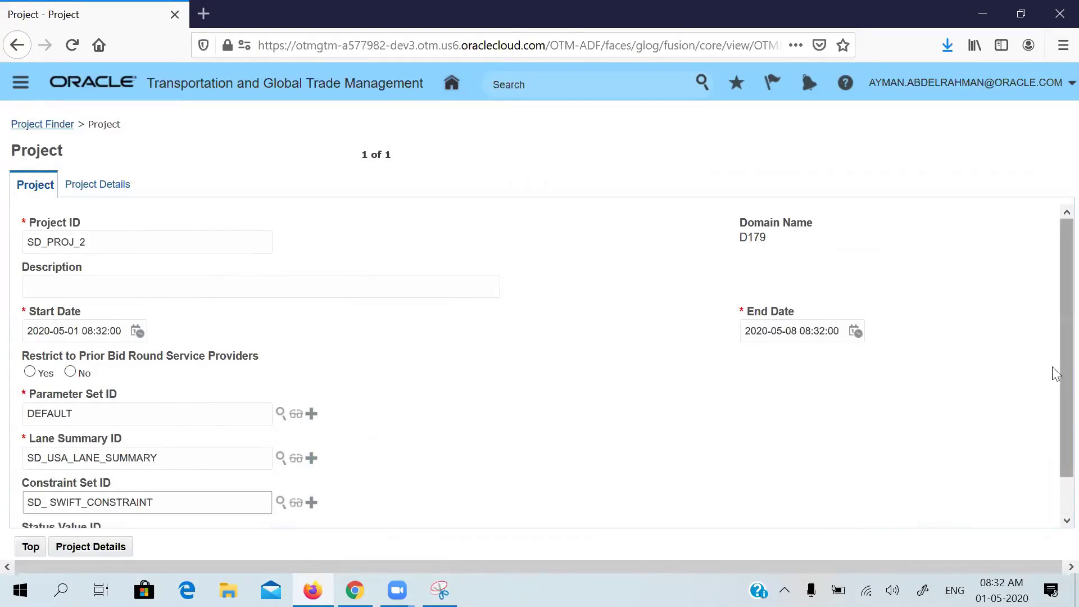
# - Set the rate record template ID to SD_SWIFT_RR in the project details and finish creating the project
pyautogui.scroll(-2, 1055, 394)
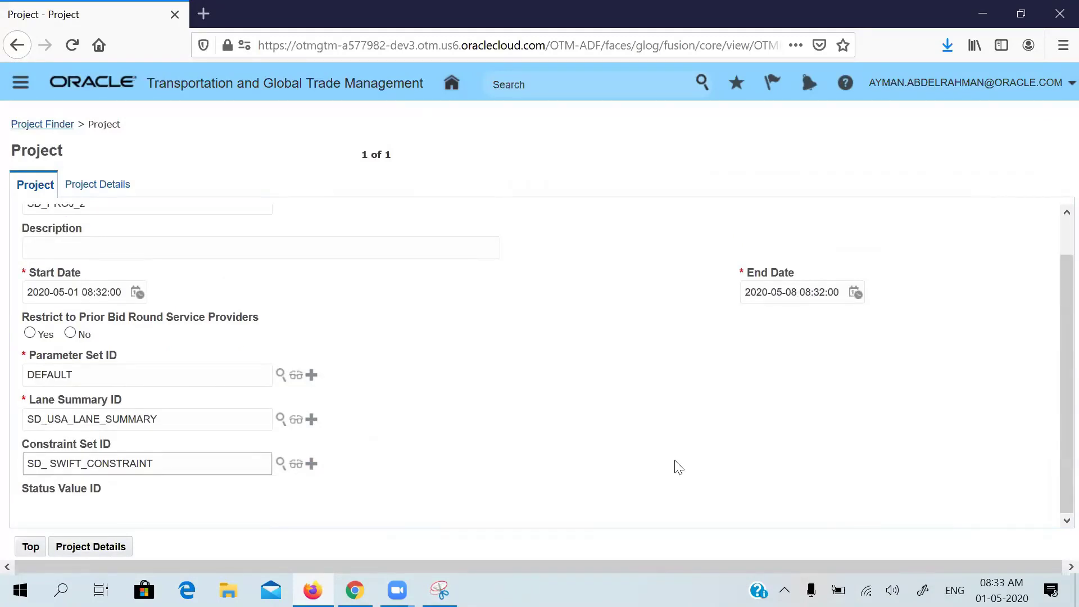
pyautogui.click(91, 547)
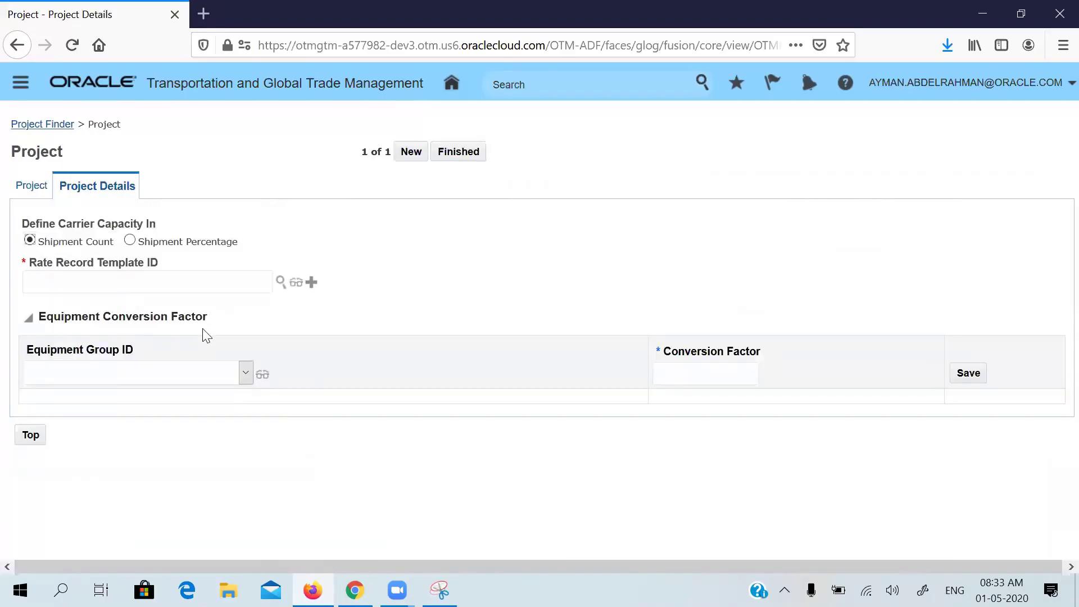
pyautogui.click(115, 277)
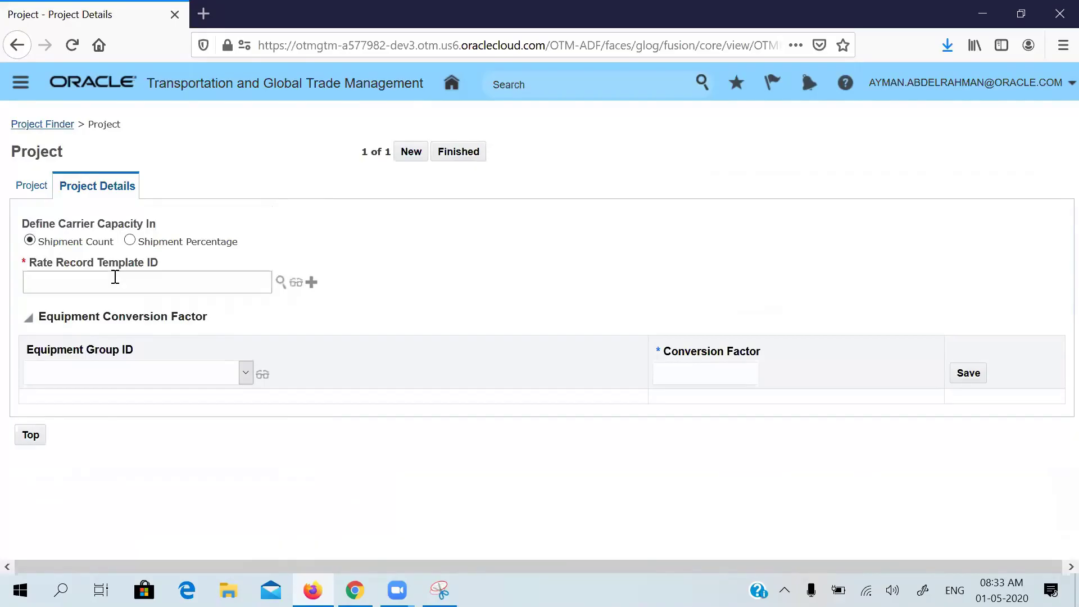
pyautogui.write('SD_')
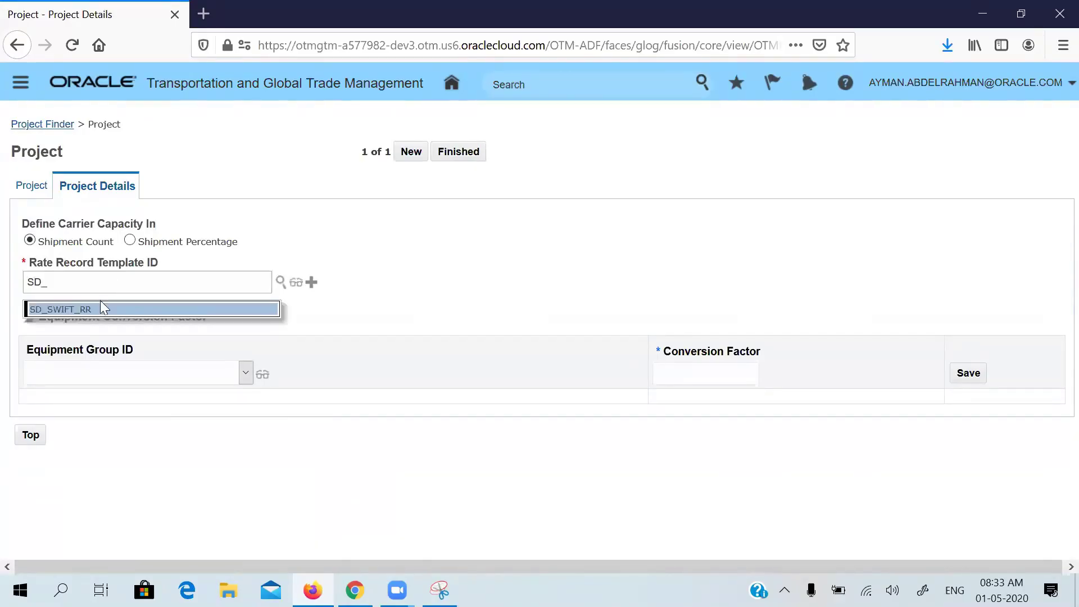
pyautogui.click(88, 310)
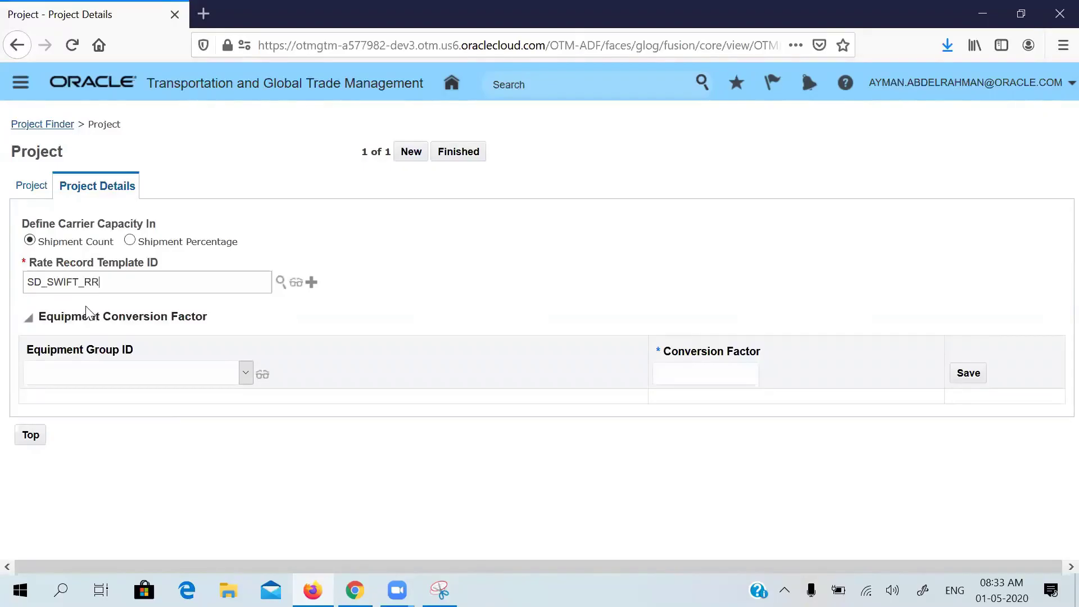
pyautogui.click(458, 161)
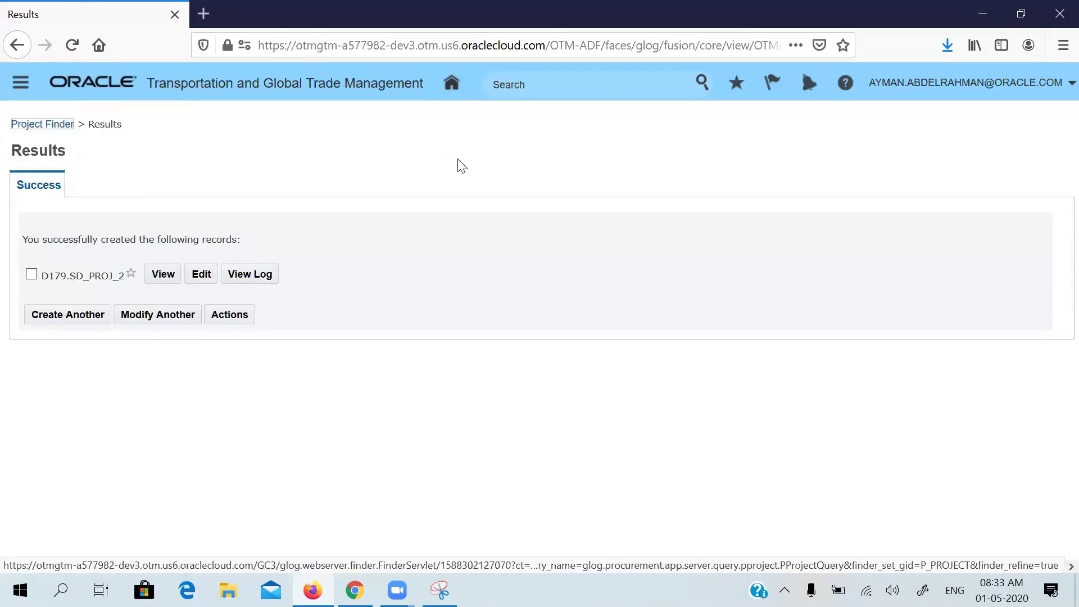
# - Go from the home page to the Bid Round finder under Bid Creation and list all bid rounds
pyautogui.click(453, 86)
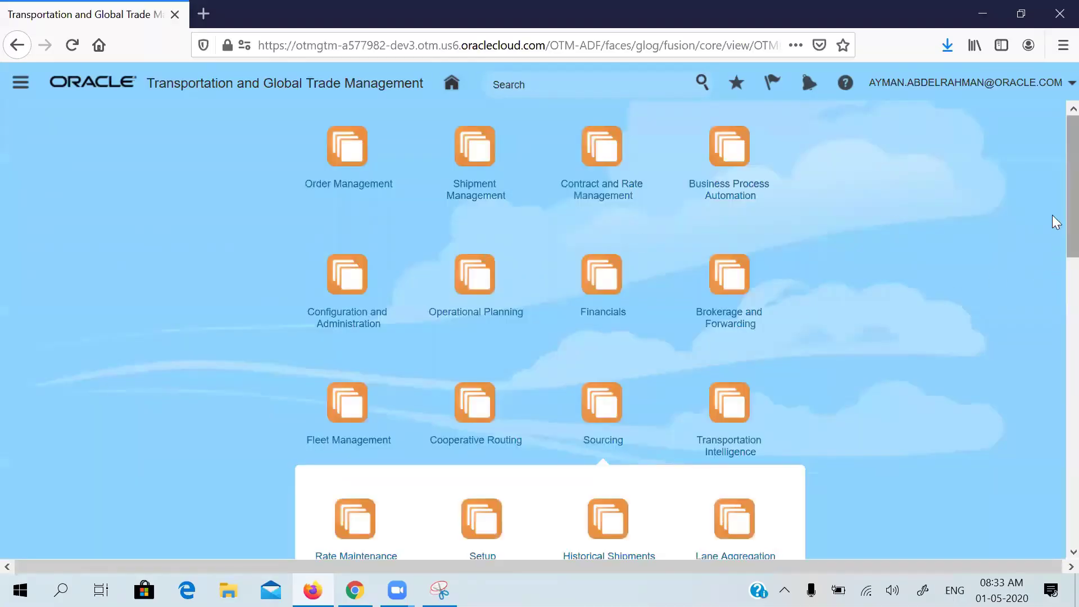
pyautogui.moveTo(1071, 221); pyautogui.dragTo(1070, 324)
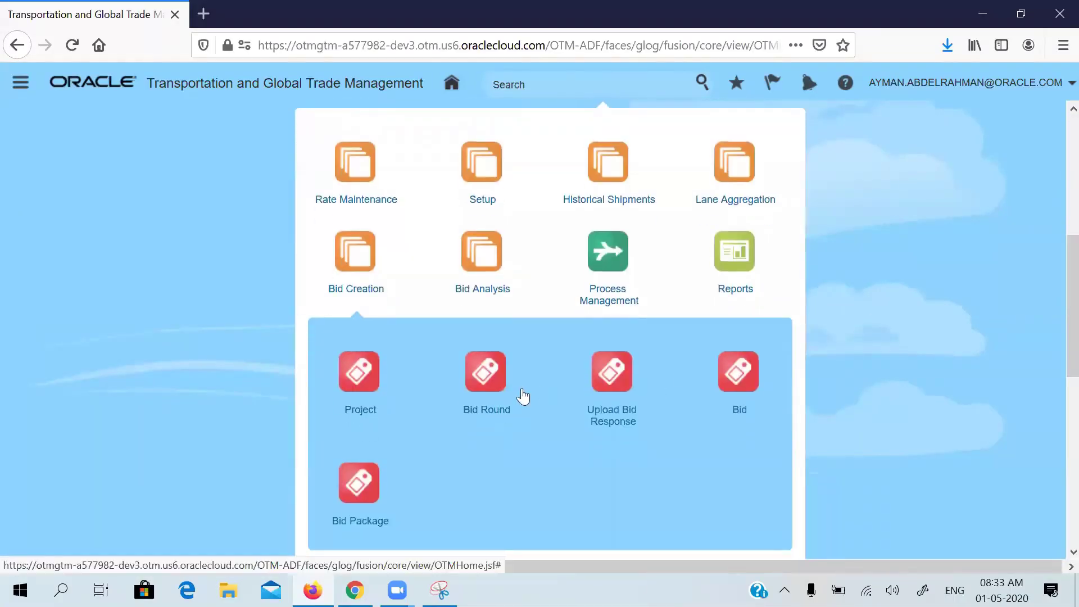
pyautogui.click(485, 374)
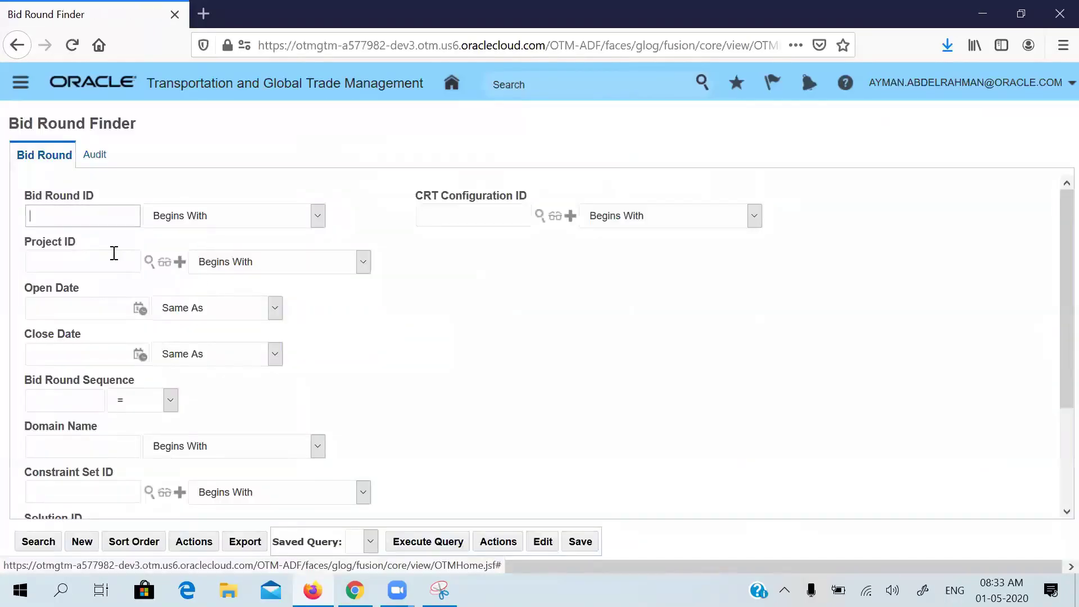
pyautogui.press('Return')
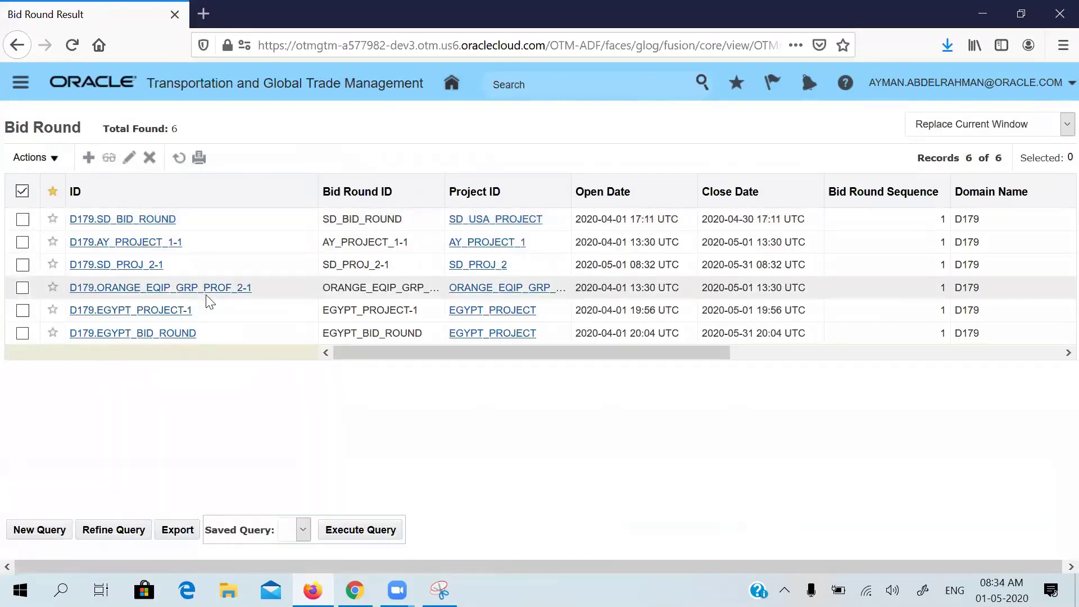
# - Try to create a carrier response template for bid round SD_PROJ_2-1 from the results list
pyautogui.click(22, 264)
pyautogui.click(54, 158)
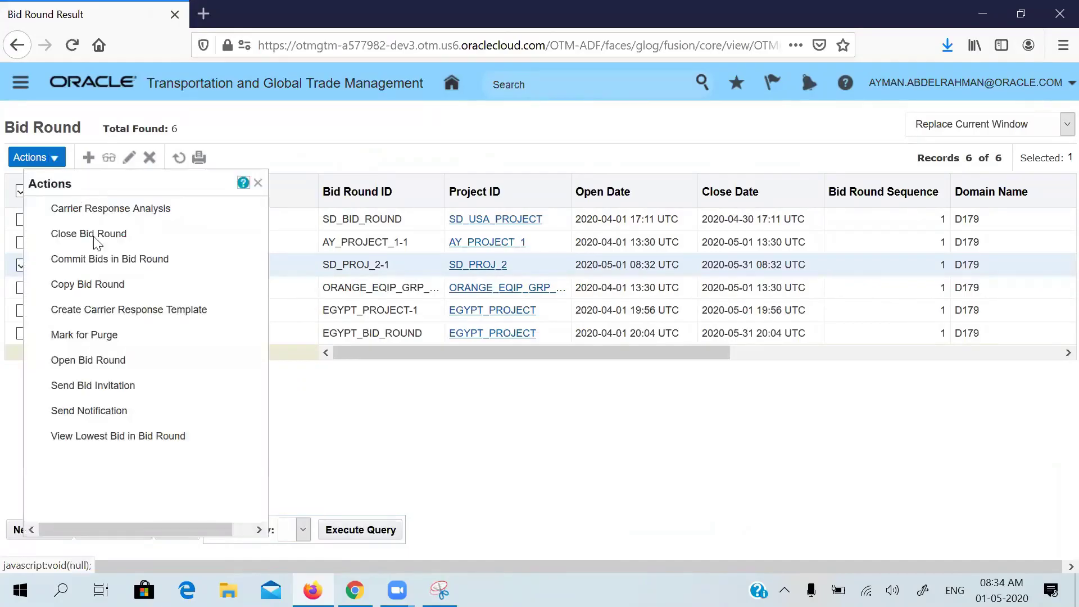
pyautogui.click(99, 309)
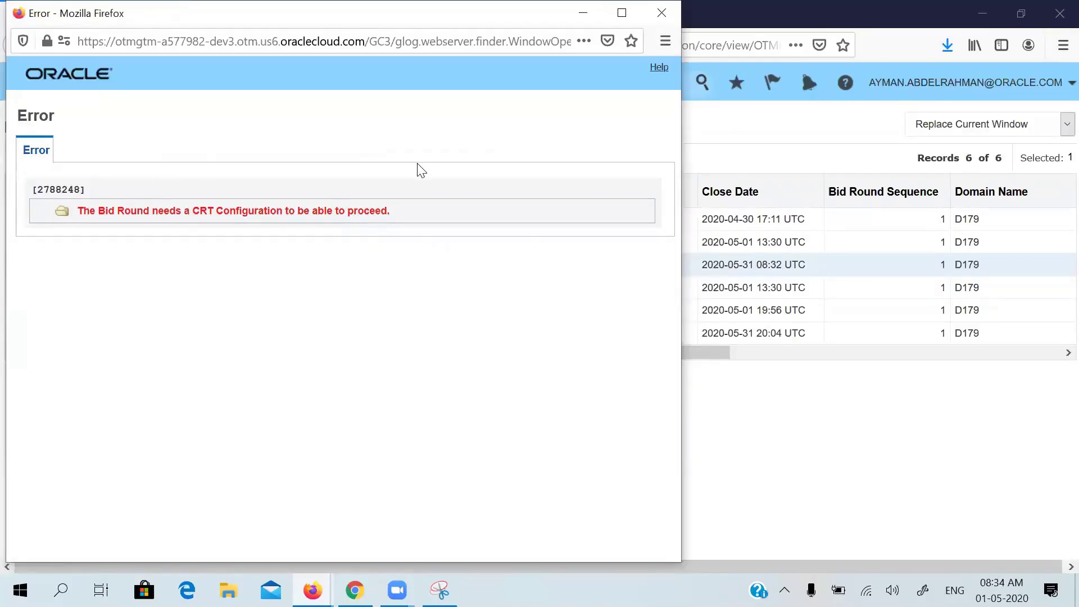
pyautogui.click(667, 17)
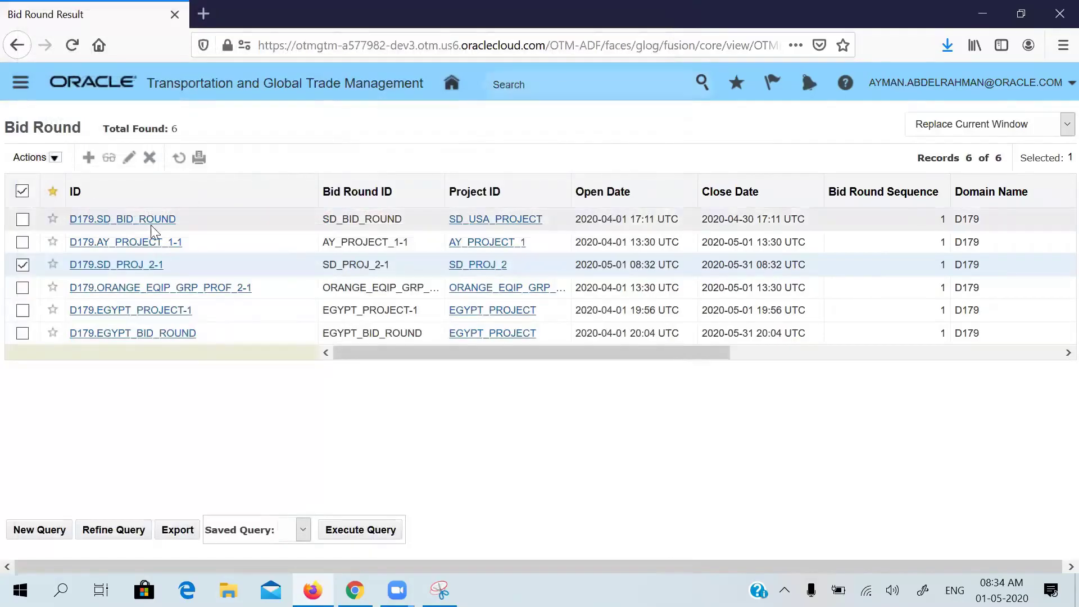
# - Assign the CRT configuration SD_SWIFT_CRT to bid round SD_PROJ_2-1 and save the record
pyautogui.click(125, 266)
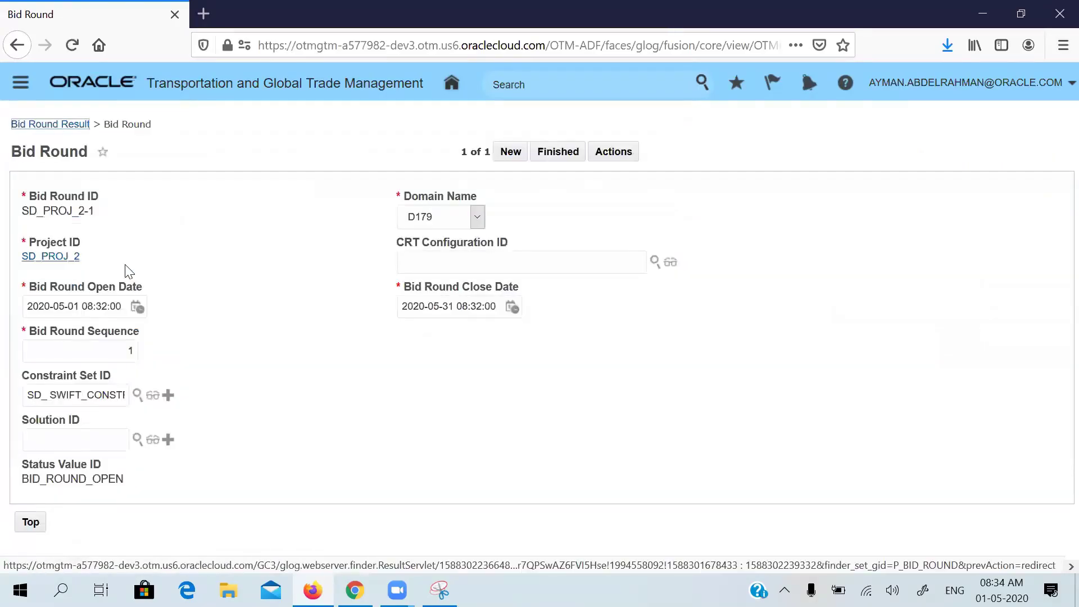
pyautogui.click(428, 271)
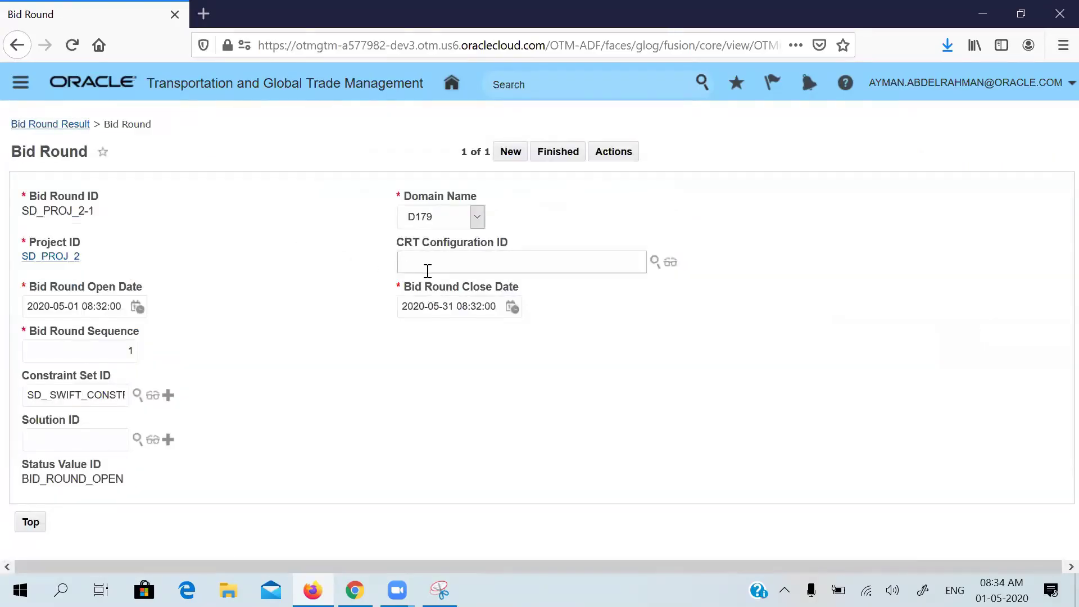
pyautogui.write('SD_')
pyautogui.click(477, 291)
pyautogui.click(566, 161)
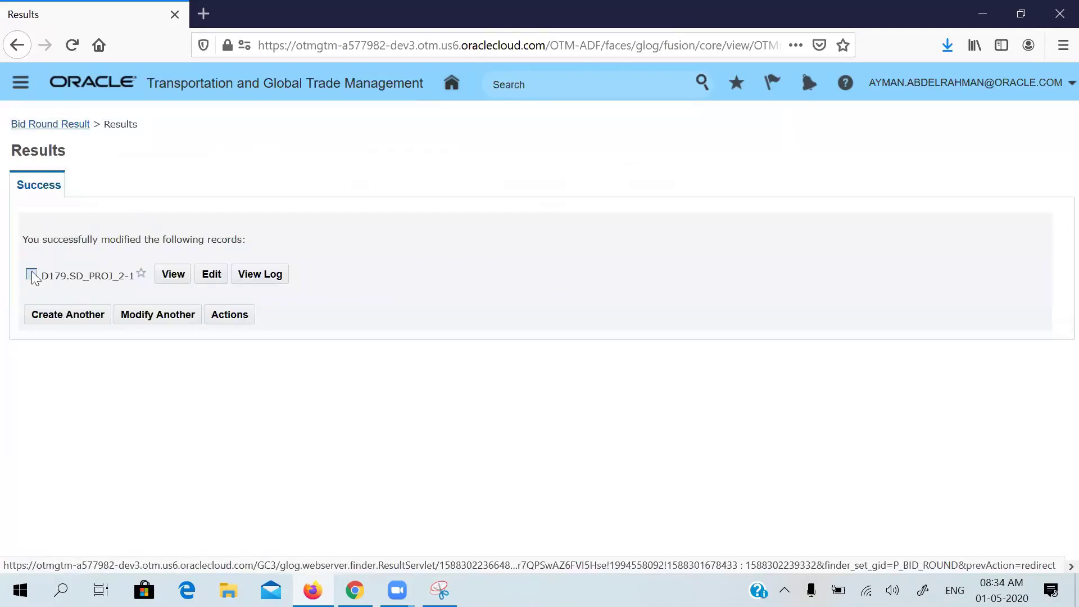
# - Open the Create Carrier Response Template action for the modified bid round SD_PROJ_2-1
pyautogui.click(31, 275)
pyautogui.click(247, 317)
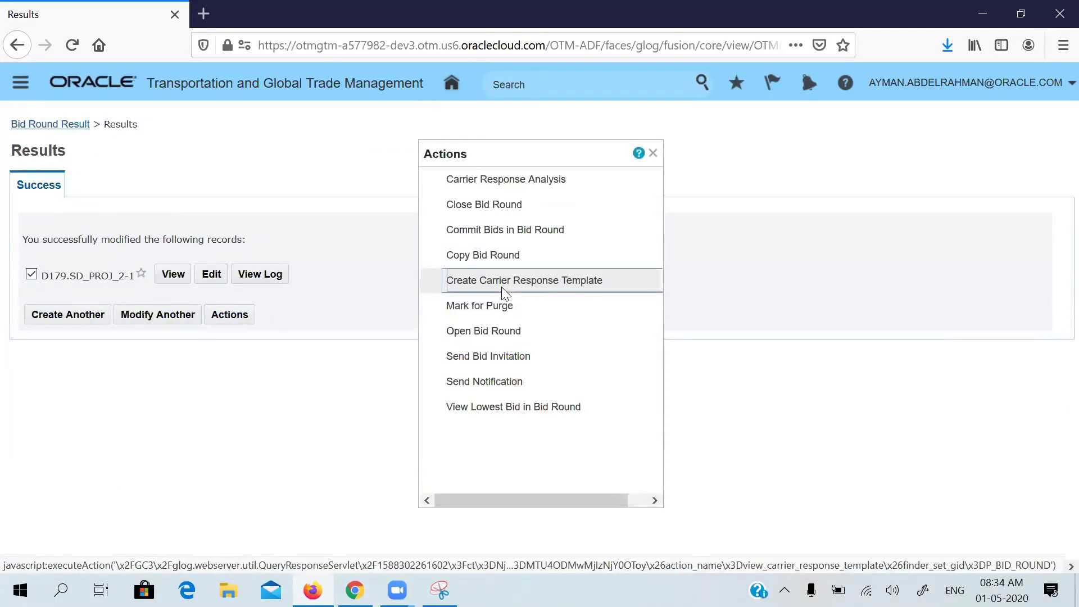
pyautogui.click(503, 285)
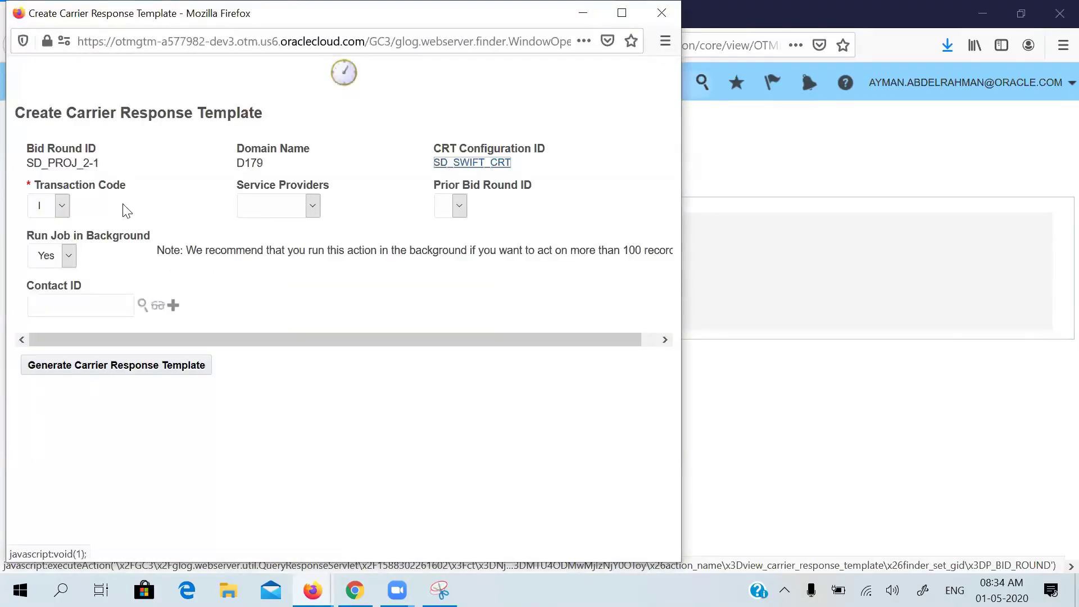
# - Generate the carrier response template with transaction code I, service provider SD_SWIFT and Run Job in Background set to No
pyautogui.click(60, 209)
pyautogui.click(59, 231)
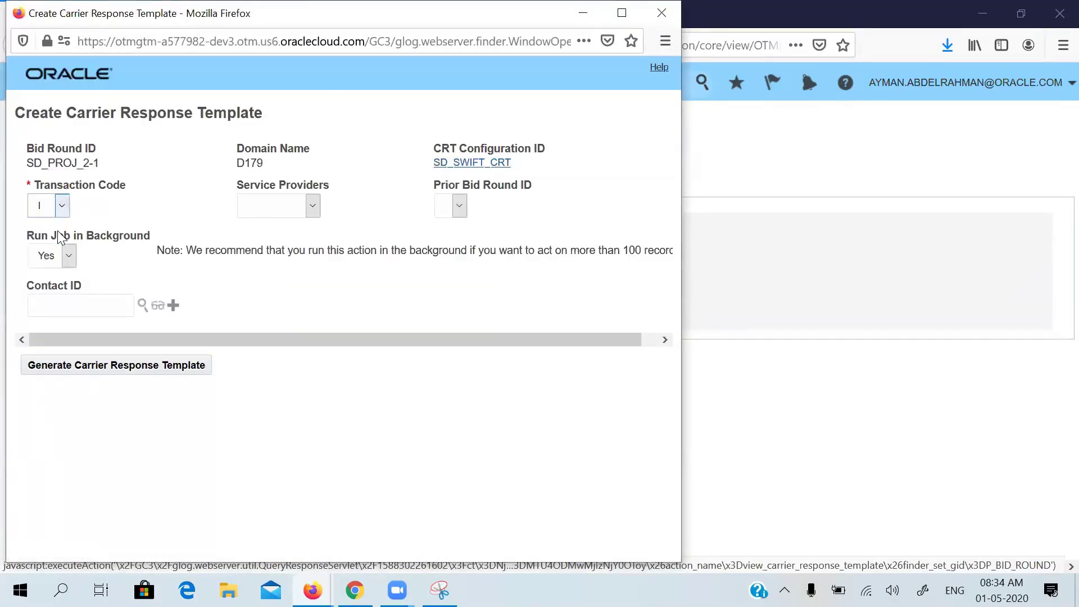
pyautogui.click(295, 210)
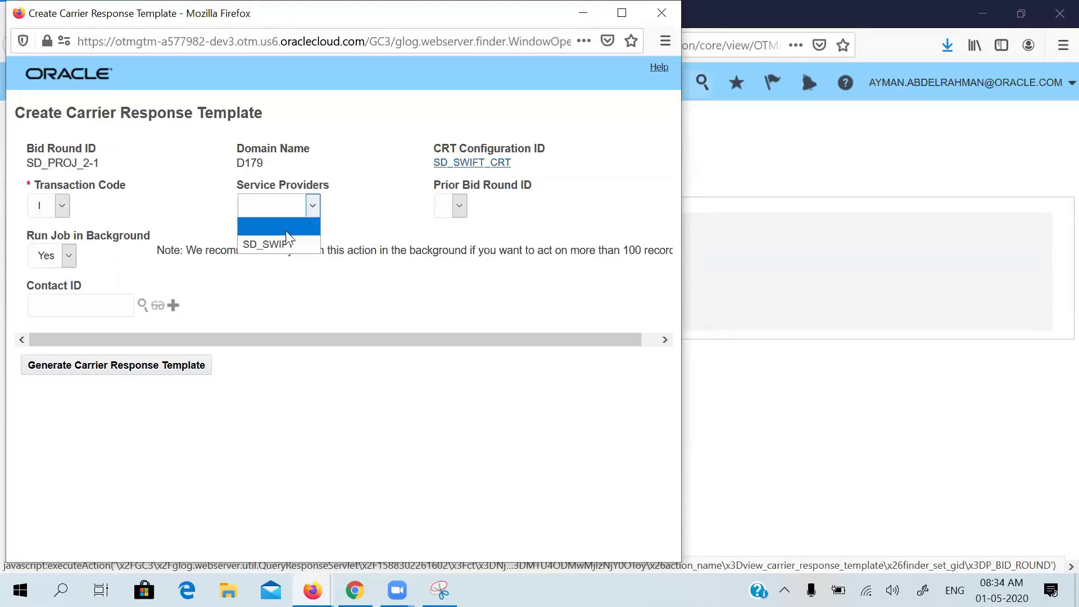
pyautogui.click(288, 243)
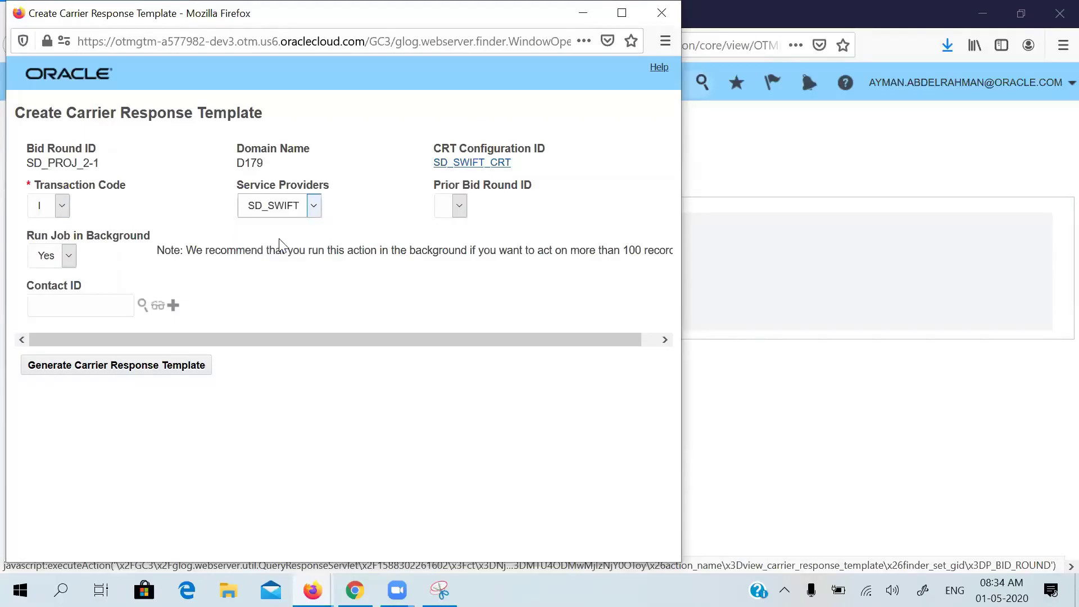
pyautogui.click(68, 257)
pyautogui.click(52, 292)
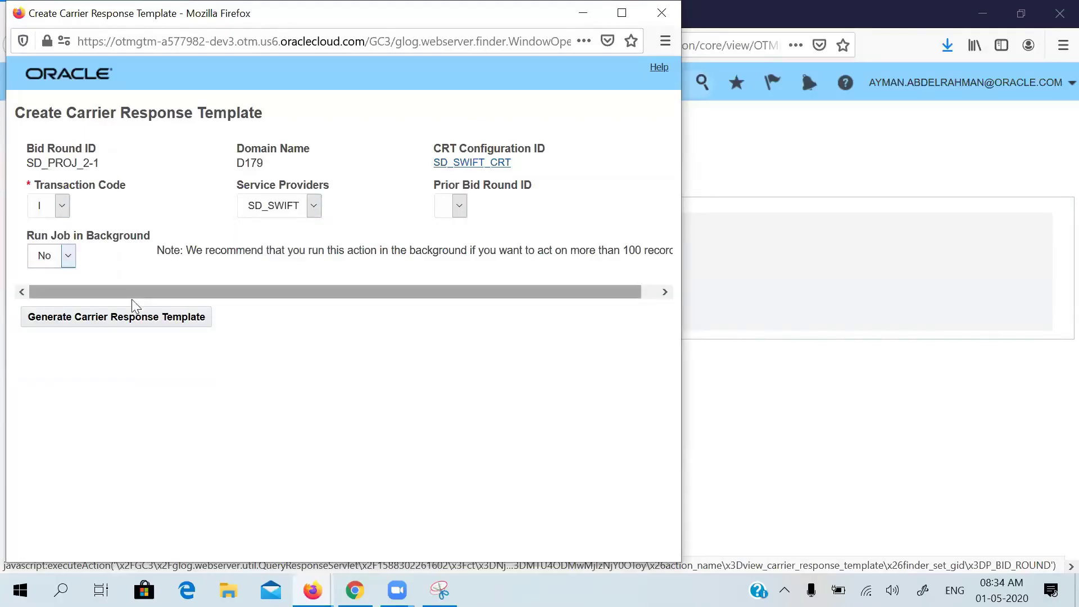
pyautogui.click(95, 329)
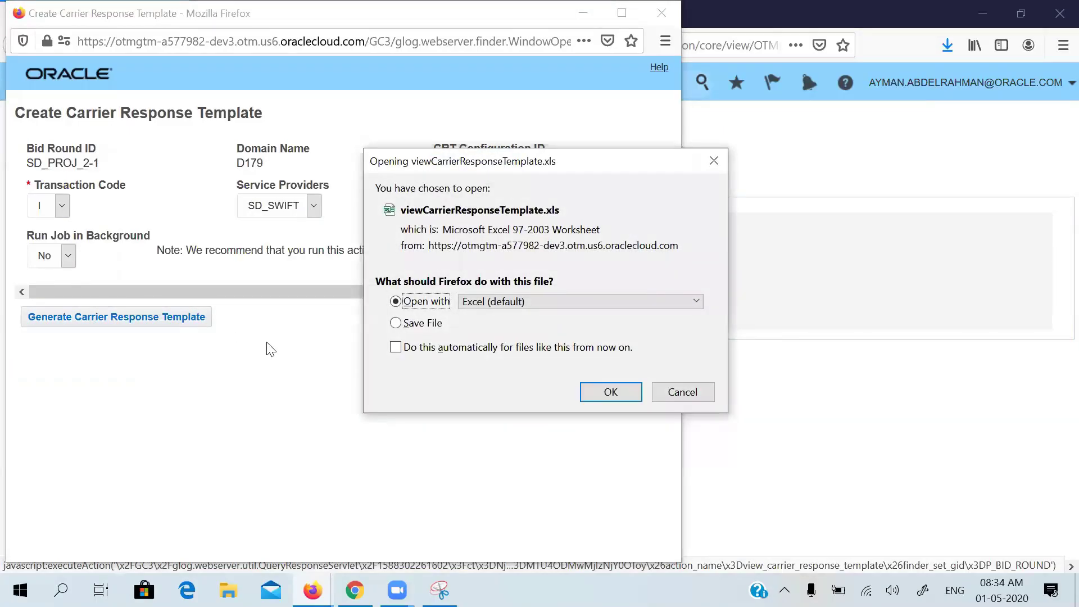
# - Open the generated viewCarrierResponseTemplate.xls in Excel and enable editing of the workbook
pyautogui.click(589, 392)
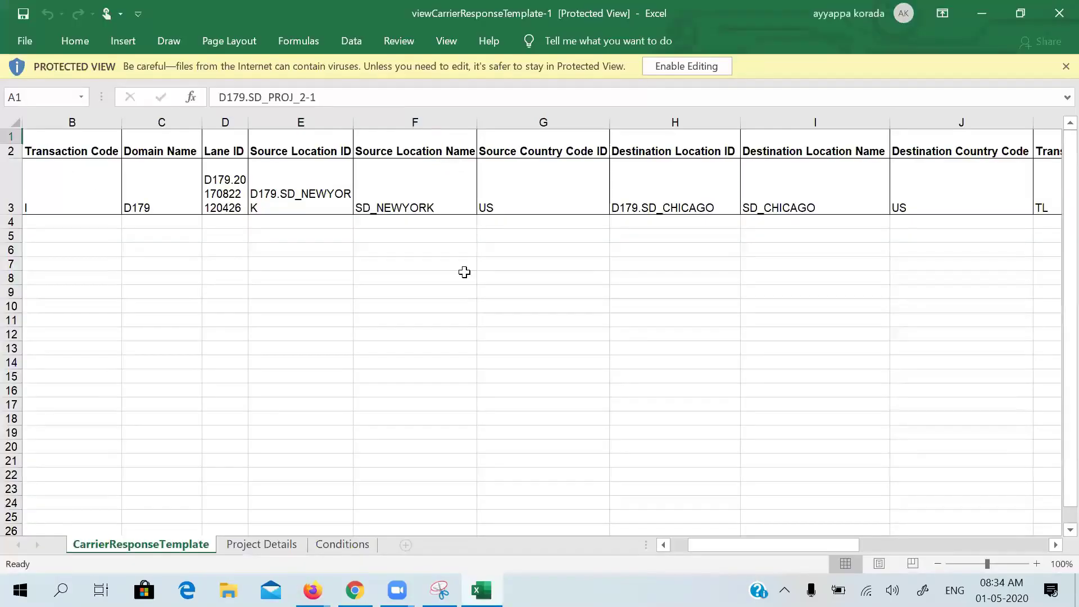
pyautogui.click(681, 66)
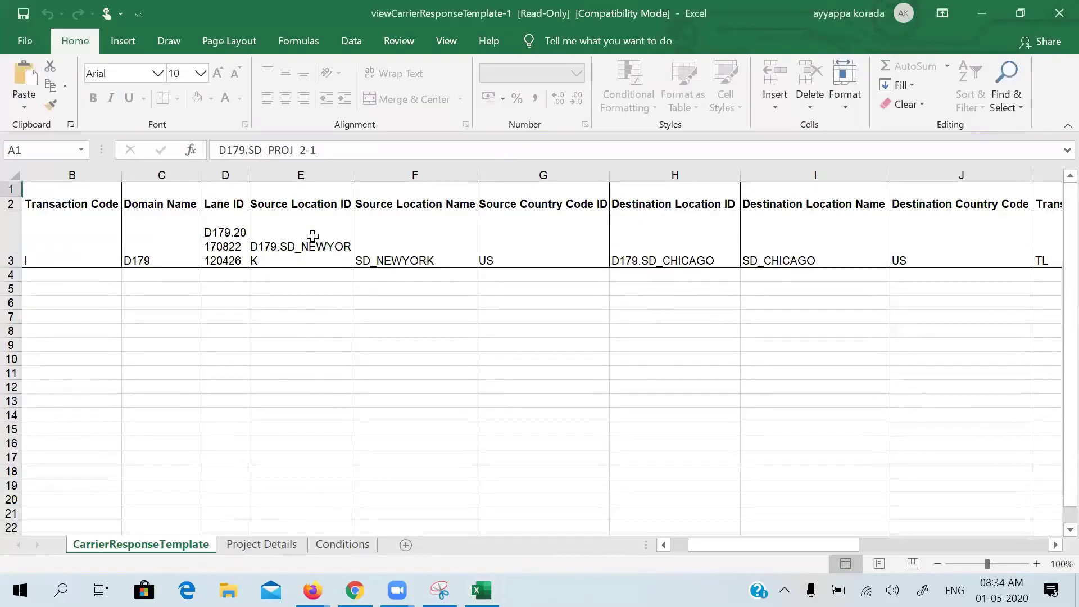
pyautogui.click(101, 257)
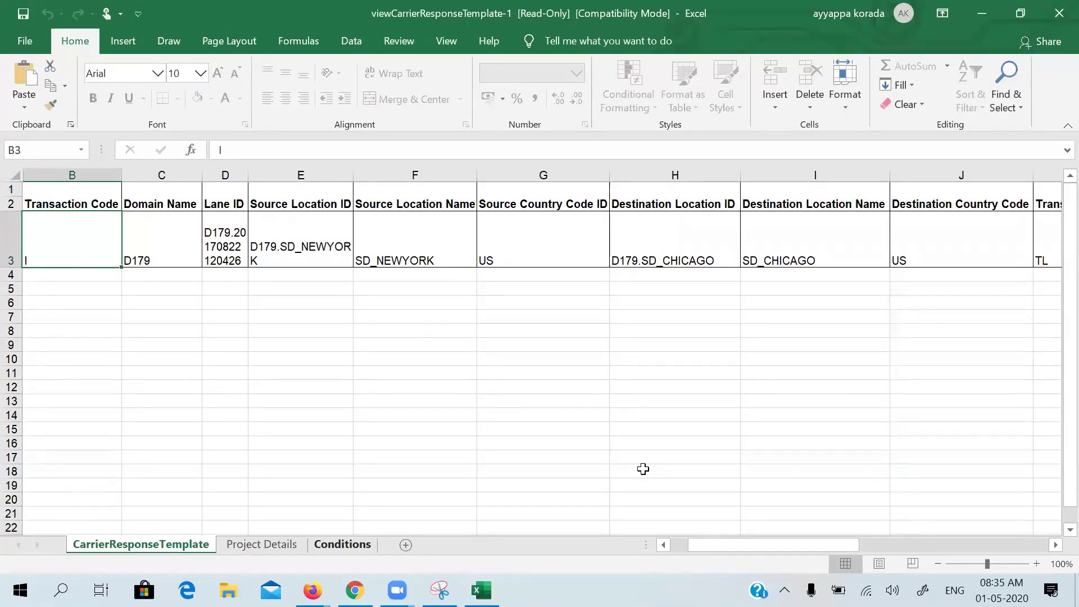
# - Widen column B on the Conditions sheet and copy the valid Equipment Group ID value D179.SD_EQP_GRP
pyautogui.click(343, 545)
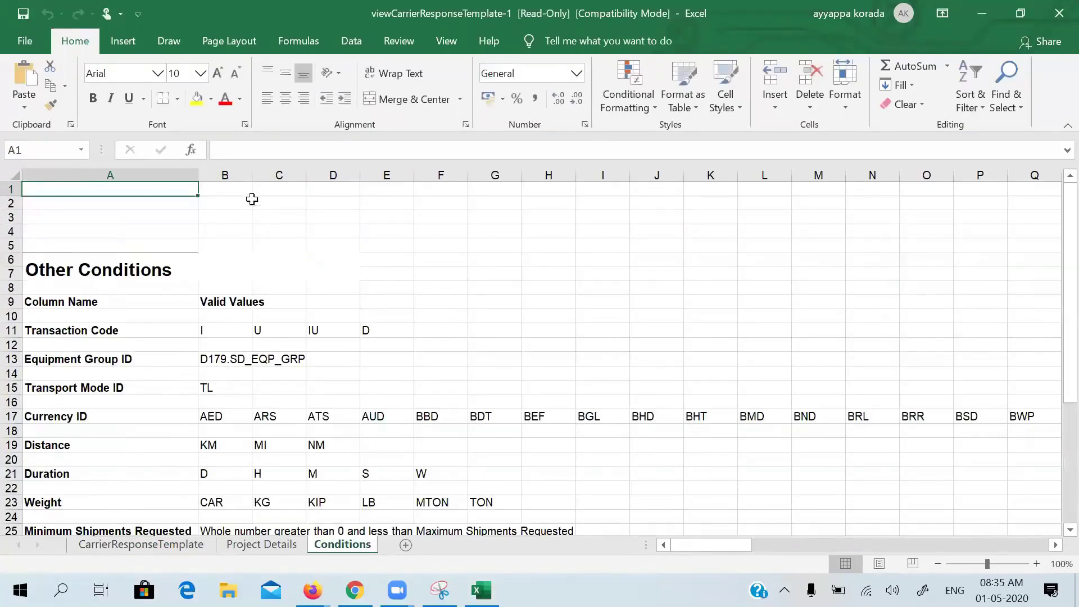
pyautogui.moveTo(251, 180); pyautogui.dragTo(335, 189)
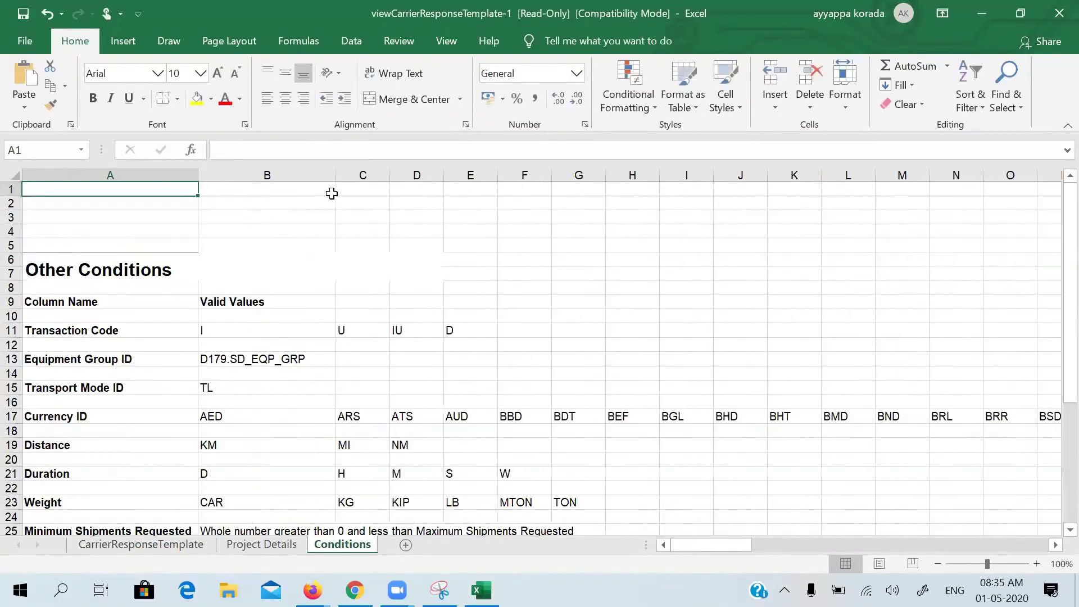
pyautogui.click(255, 359)
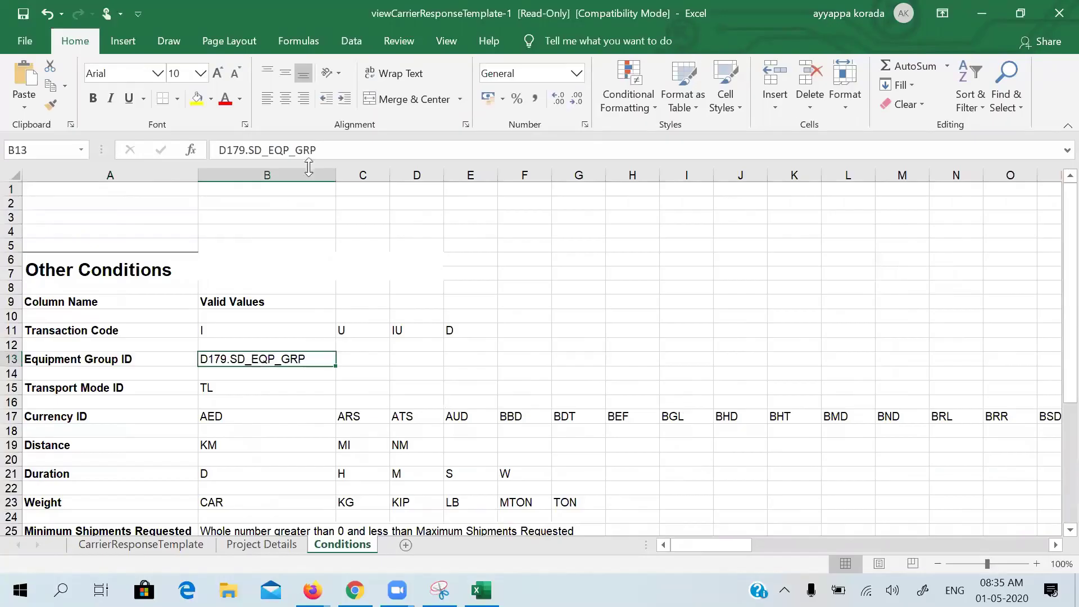
pyautogui.moveTo(326, 148); pyautogui.dragTo(211, 148)
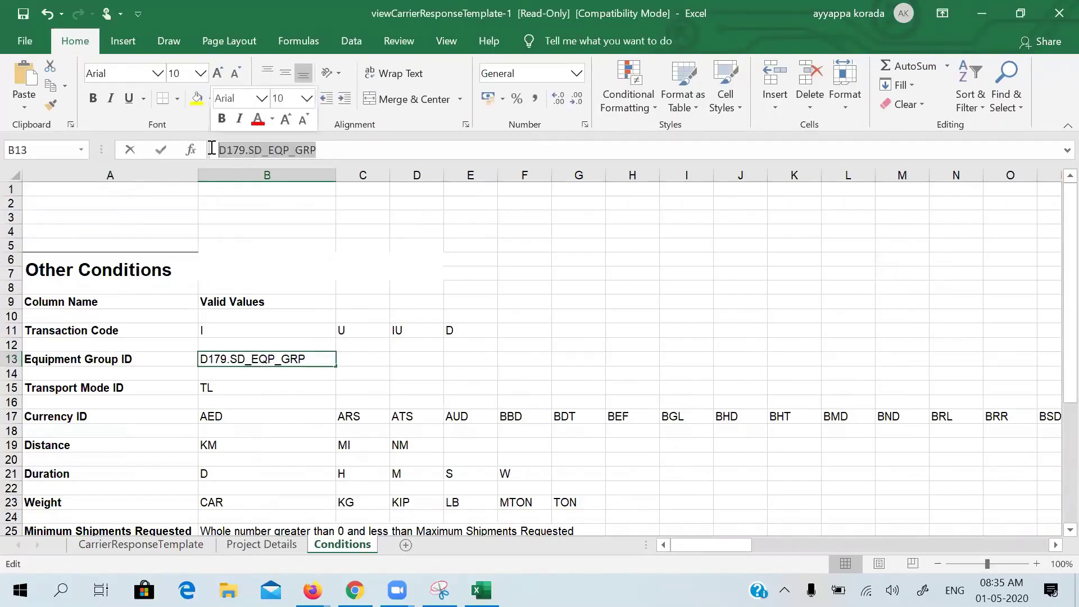
pyautogui.hotkey('ctrl', 'c')
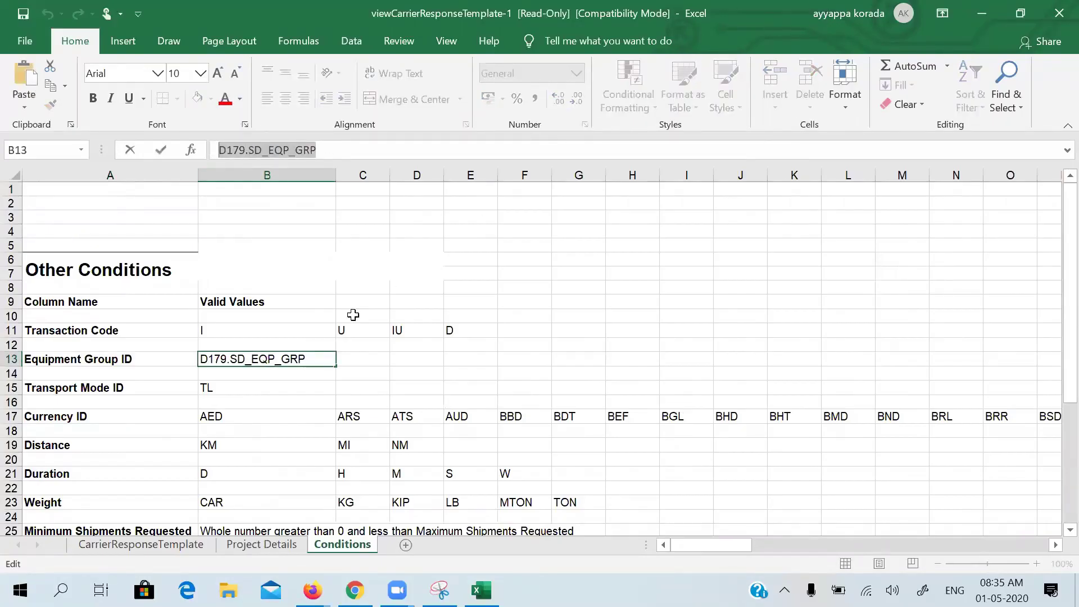
pyautogui.press('Escape')
# - Paste D179.SD_EQP_GRP as the Equipment Group ID of the lane row on the CarrierResponseTemplate sheet
pyautogui.hotkey('ctrl', 'pageup')
pyautogui.hotkey('ctrl', 'pageup')
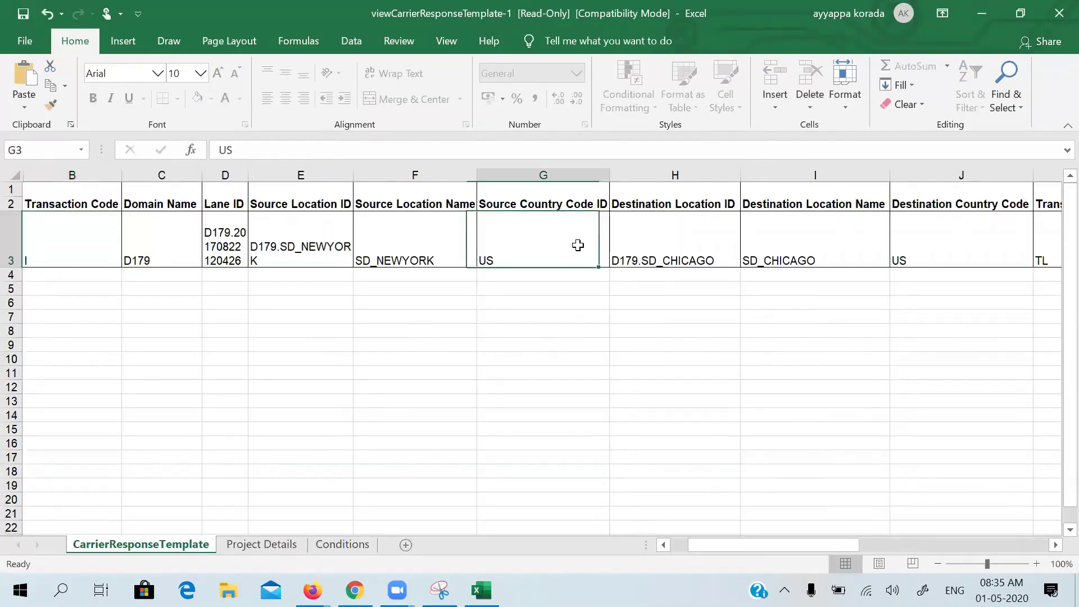
pyautogui.click(578, 245)
pyautogui.press('Right')
pyautogui.press('Right')
pyautogui.press('Right')
pyautogui.press('Right')
pyautogui.press('Right')
pyautogui.press('Right')
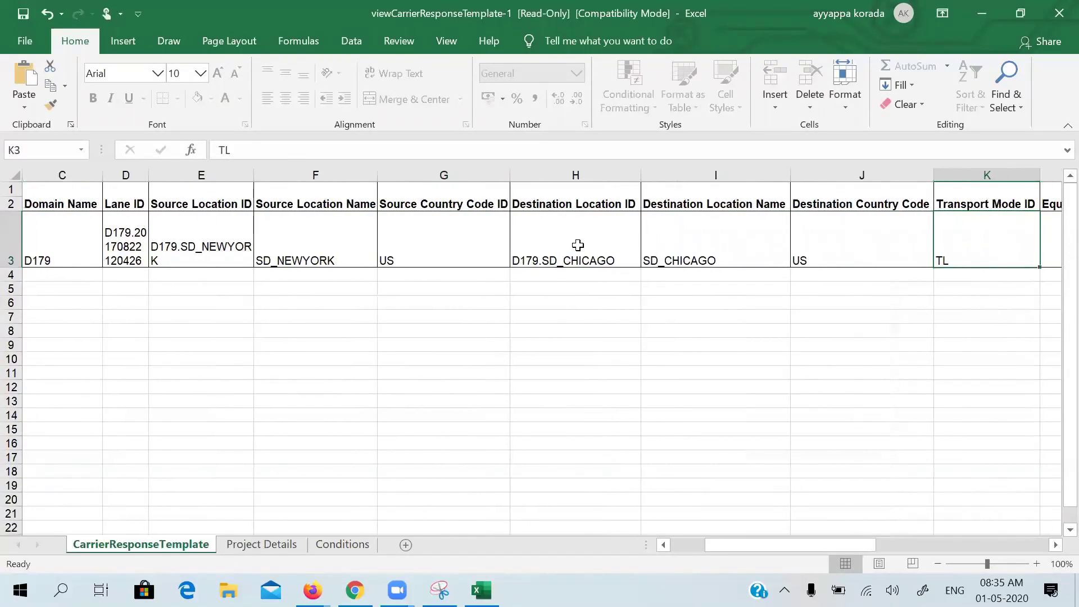
pyautogui.press('Left')
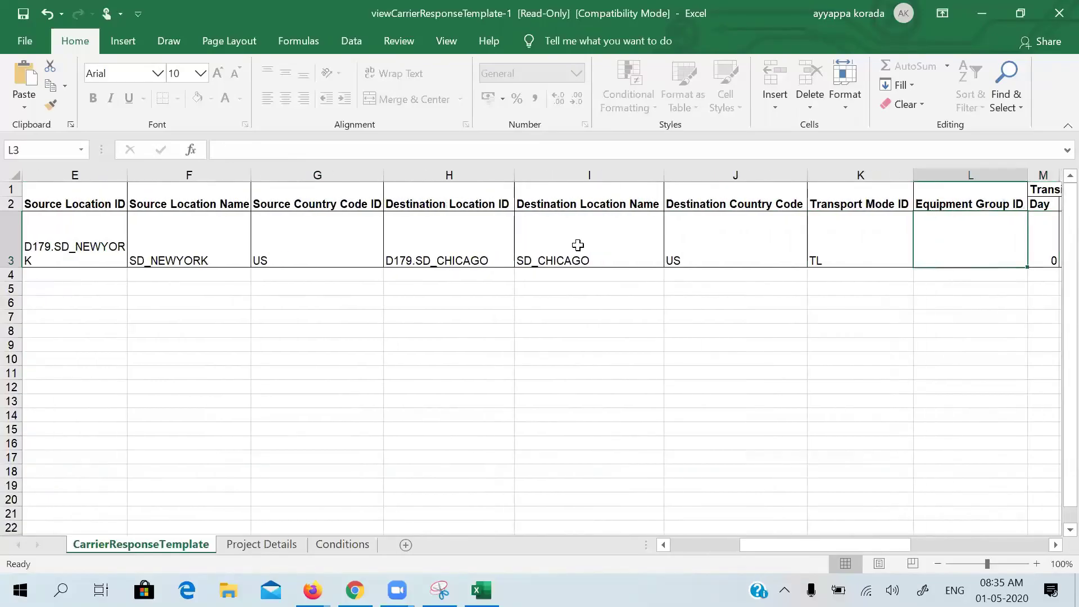
pyautogui.press('Left')
pyautogui.press('Right')
pyautogui.hotkey('ctrl', 'v')
# - Enter 100 as the Bid Amount under Bid per Shipment in the lane row
pyautogui.press('Right')
pyautogui.press('Right')
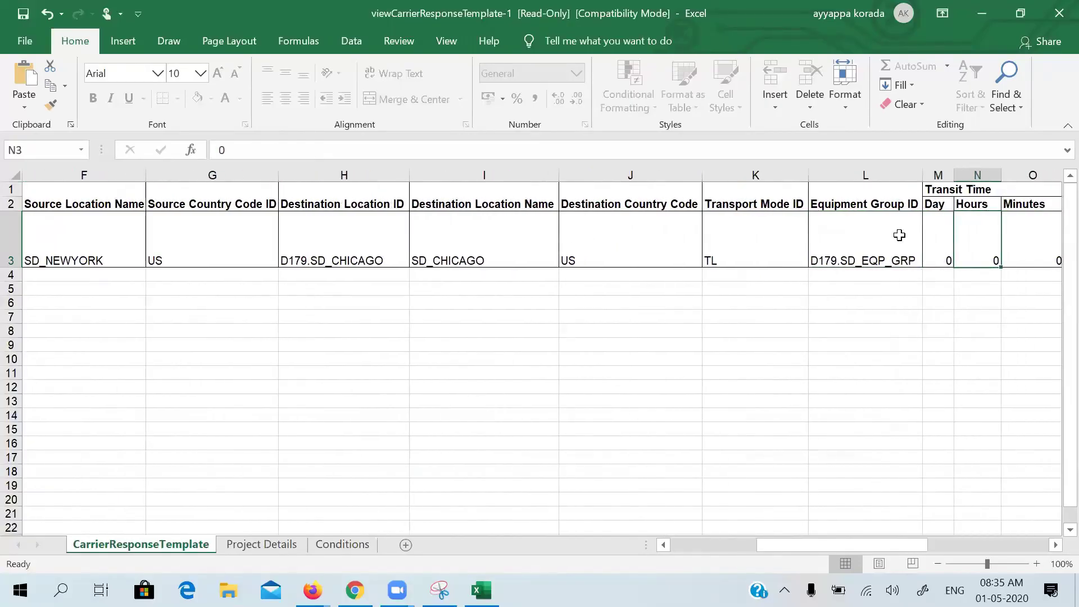
pyautogui.press('Right')
pyautogui.press('Right')
pyautogui.press('Right')
pyautogui.press('Right')
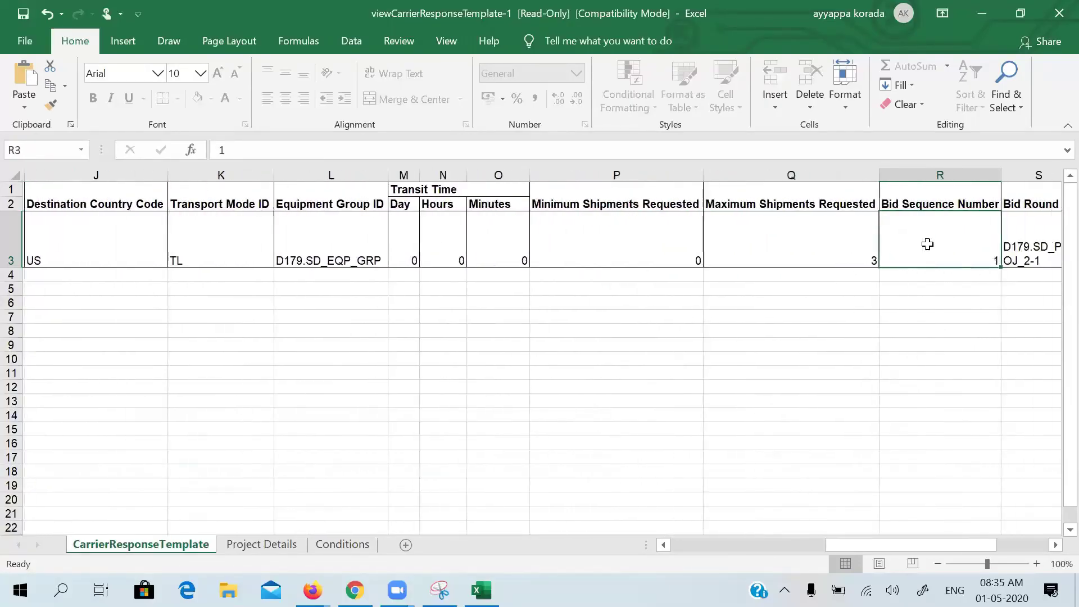
pyautogui.press('Right')
pyautogui.press('Right')
pyautogui.press('Right')
pyautogui.press('Left')
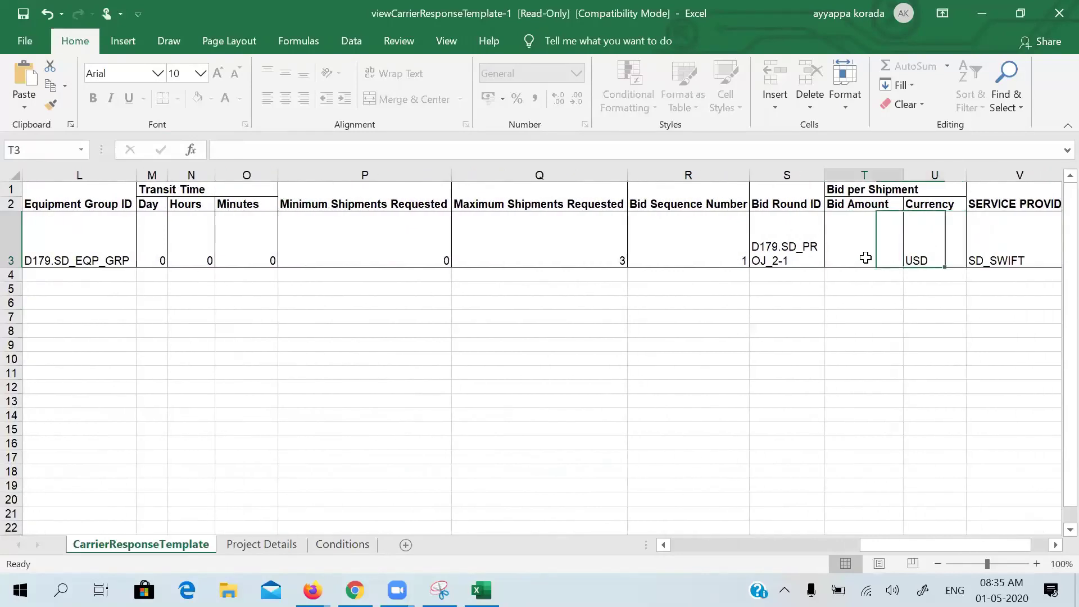
pyautogui.write('100')
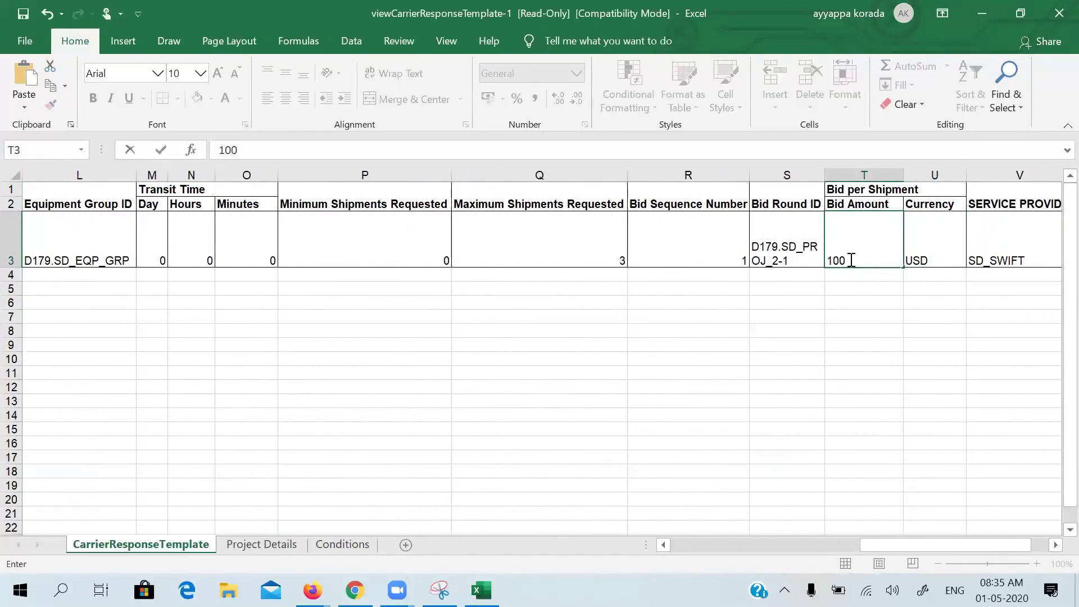
# - Save the filled-in template to the Desktop as SD_BID_2 in Excel 97-2003 Workbook format
pyautogui.click(24, 15)
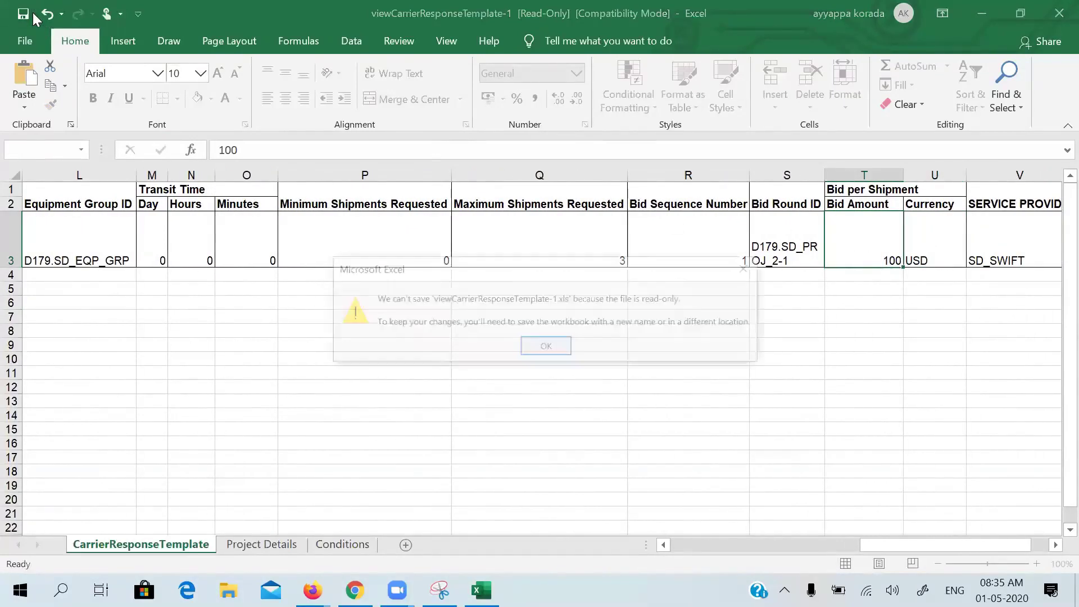
pyautogui.click(548, 346)
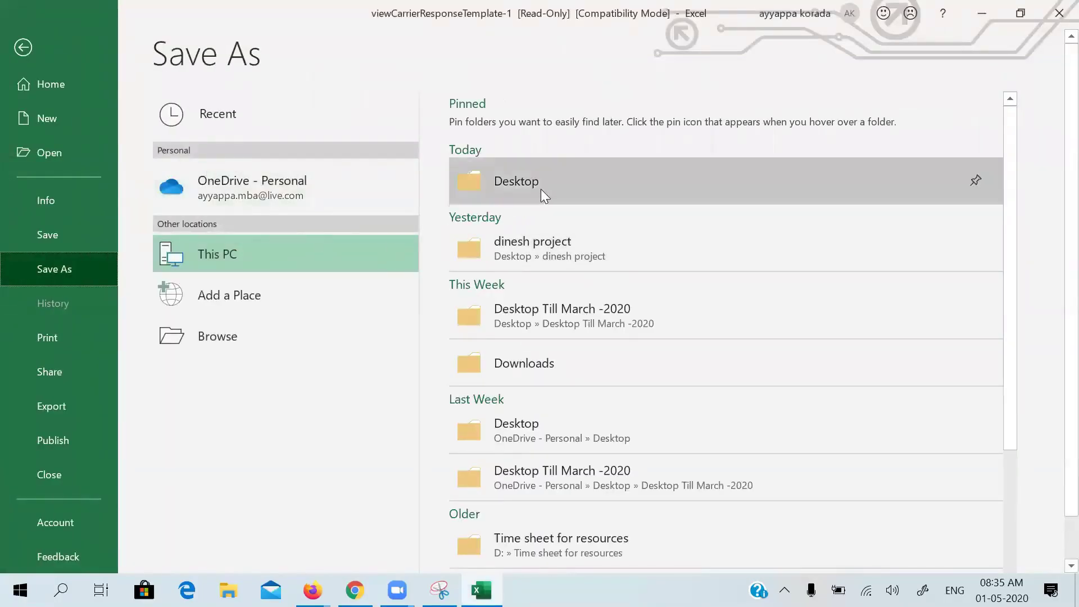
pyautogui.click(542, 187)
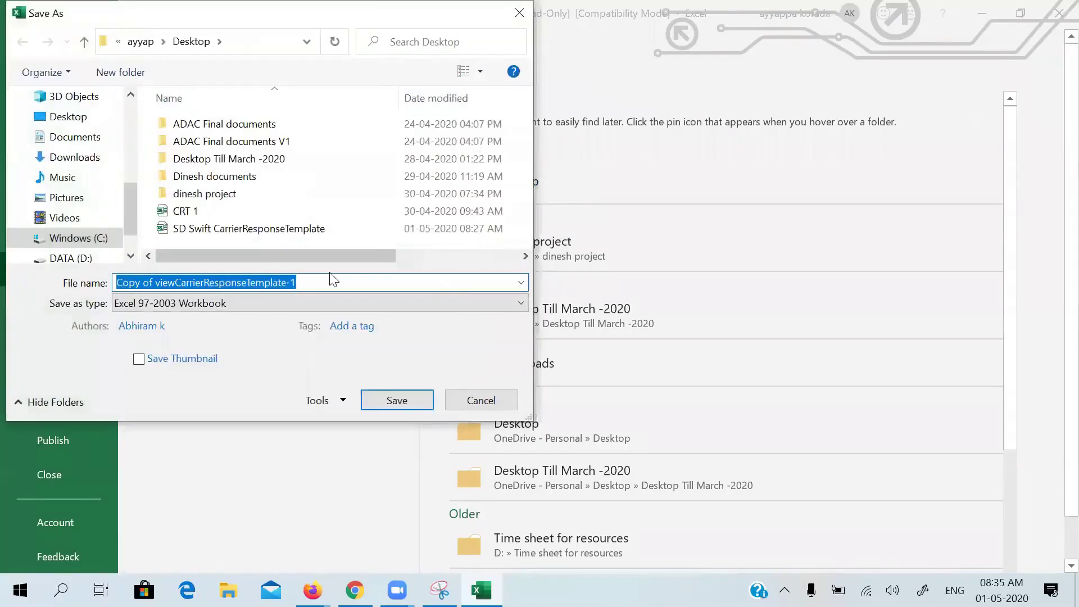
pyautogui.press('BackSpace')
pyautogui.write('SD')
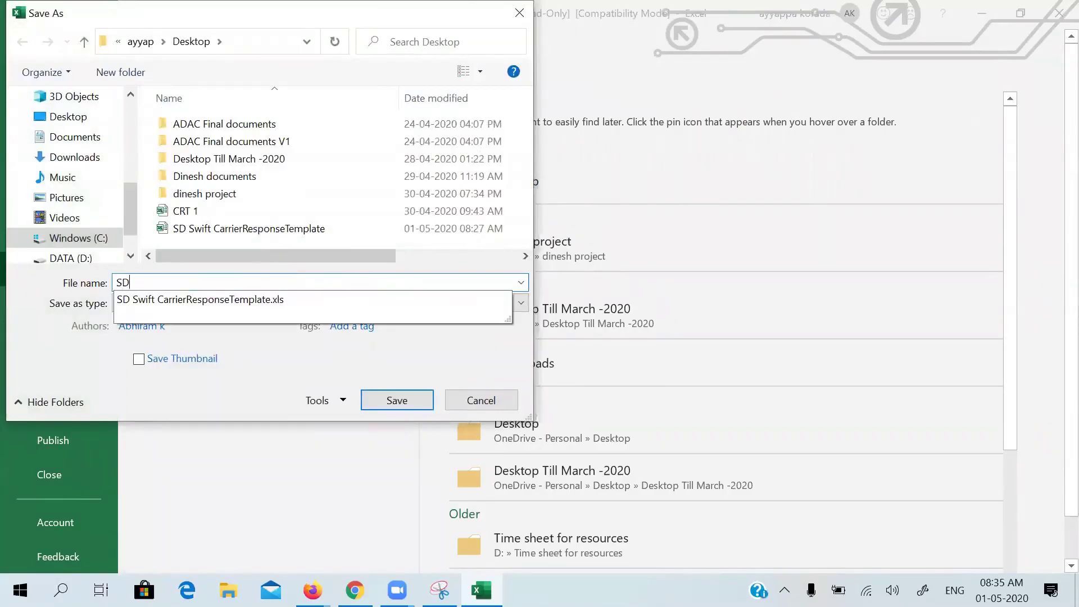
pyautogui.write('_BD')
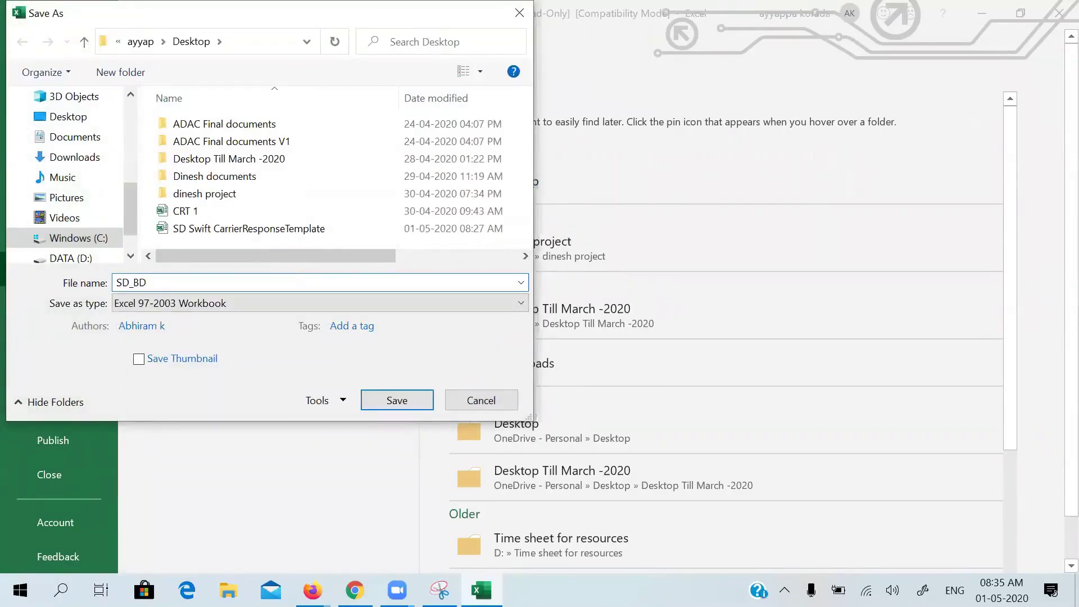
pyautogui.press('BackSpace')
pyautogui.write('ID_2')
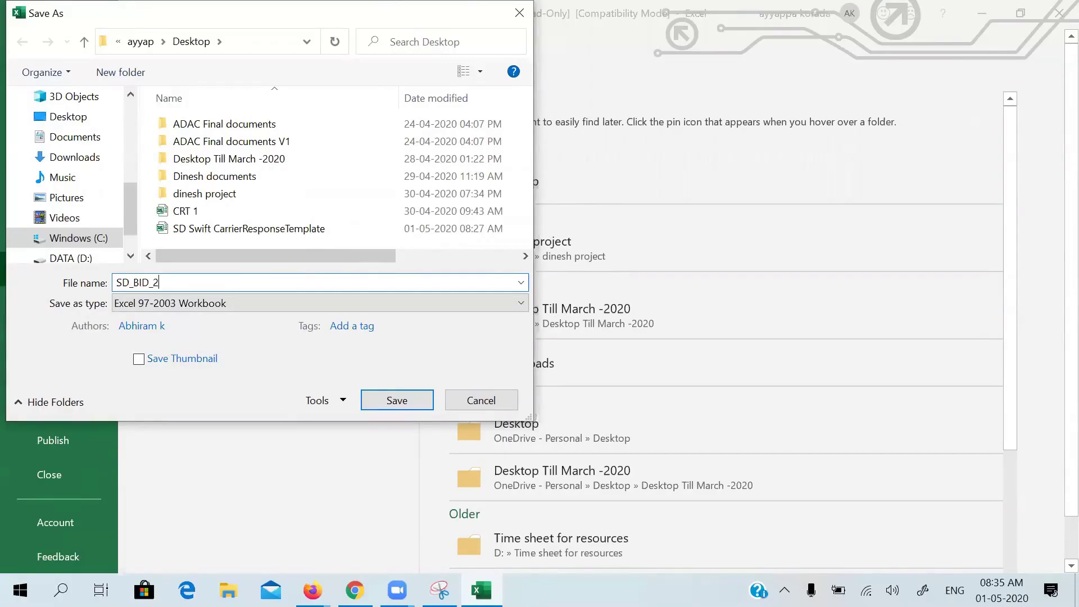
pyautogui.click(417, 409)
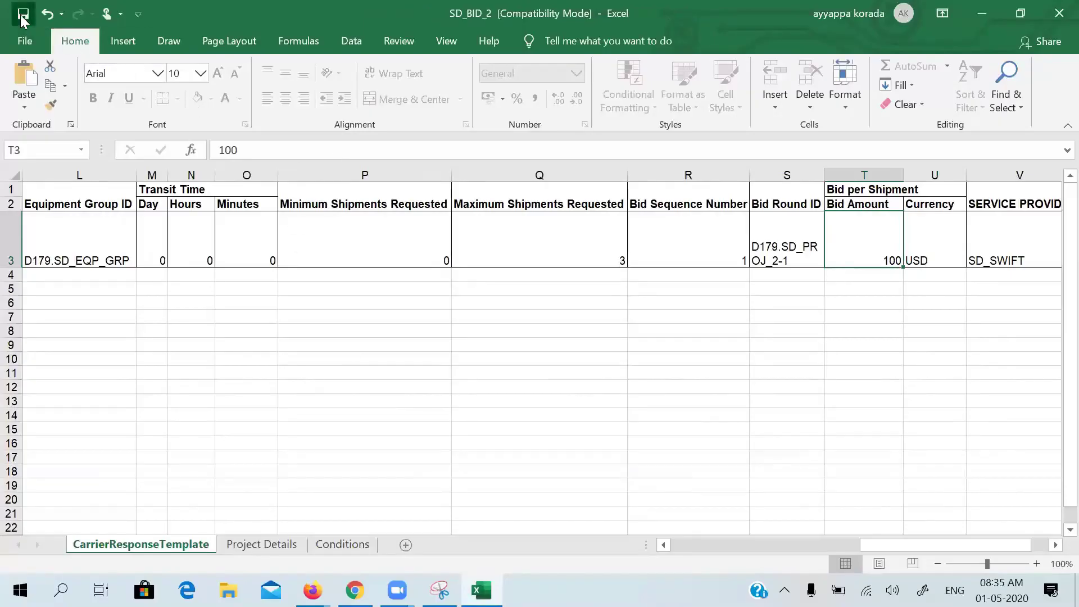
# - Leave Excel, close the Create Carrier Response Template window in Firefox and open Upload Bid Response under Bid Creation
pyautogui.click(980, 17)
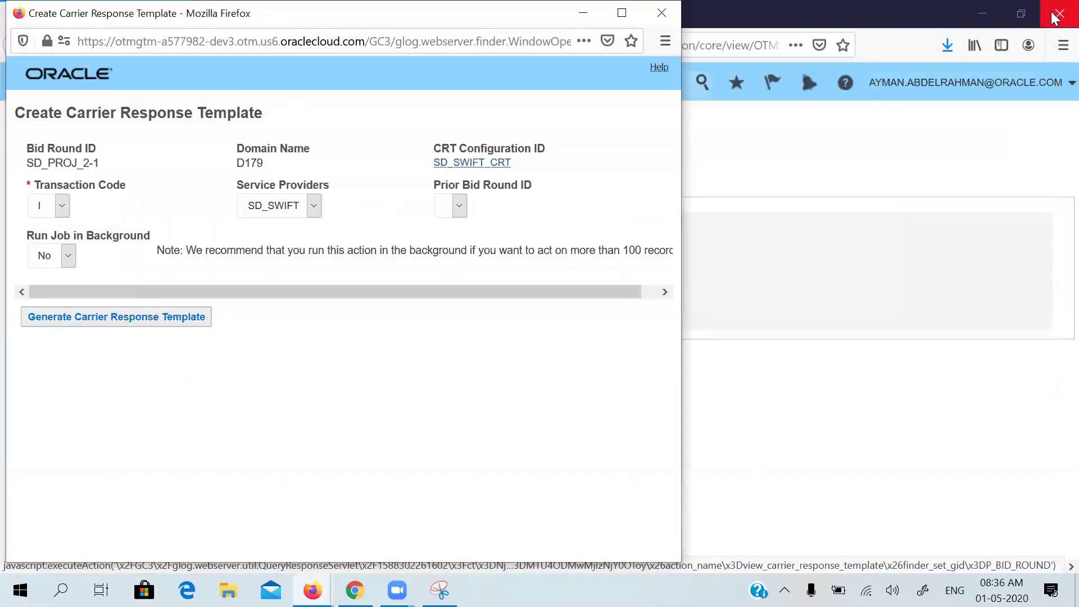
pyautogui.click(660, 15)
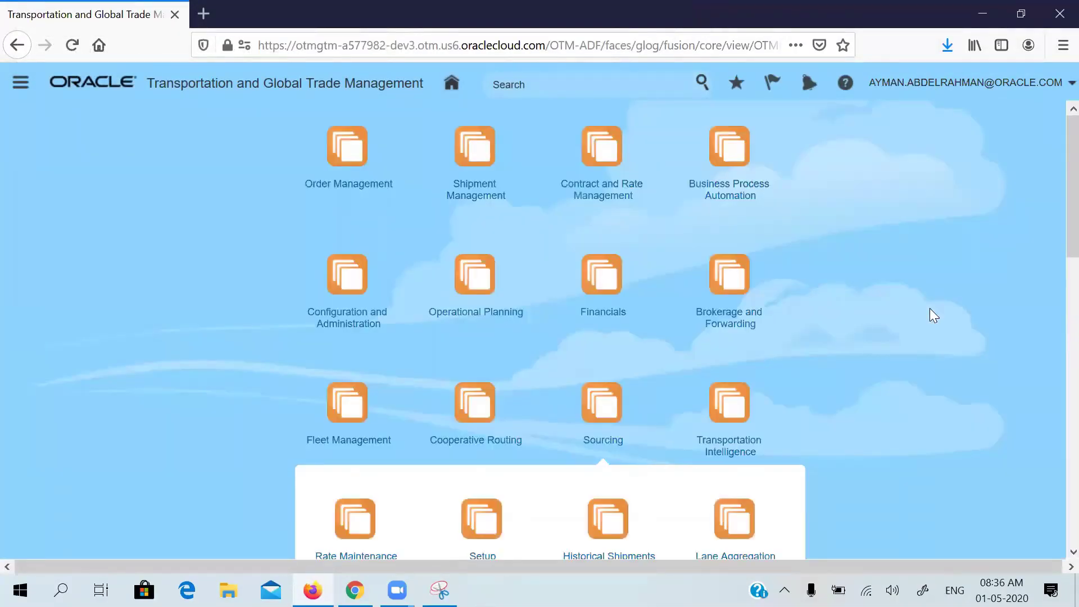
pyautogui.moveTo(1053, 172); pyautogui.dragTo(1052, 323)
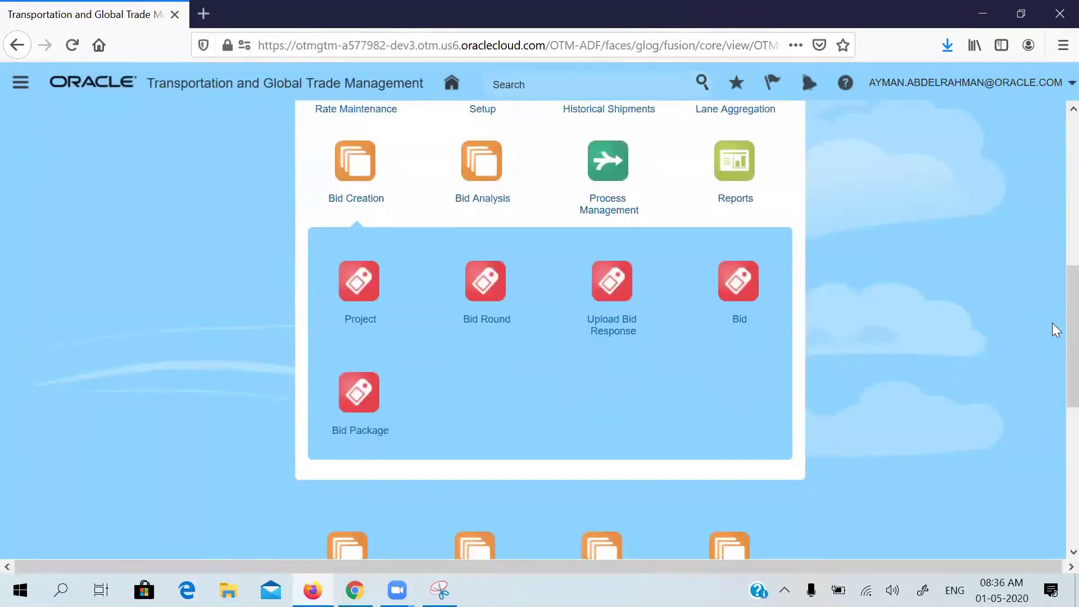
pyautogui.click(612, 284)
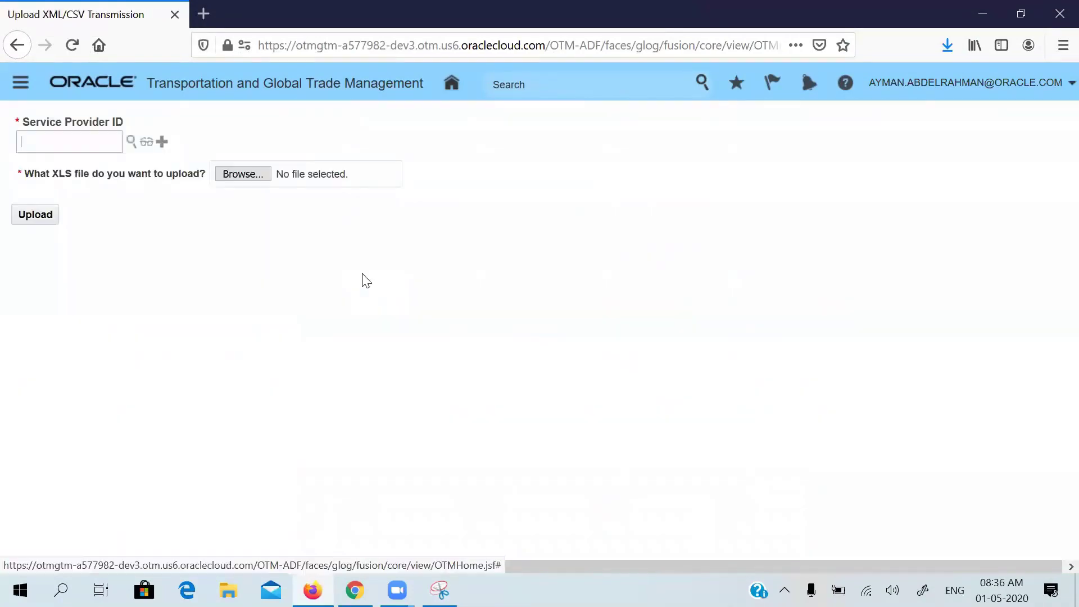
# - Upload SD_BID_2.xls as the bid response of service provider SD_SWIFT
pyautogui.click(87, 143)
pyautogui.write('SD_')
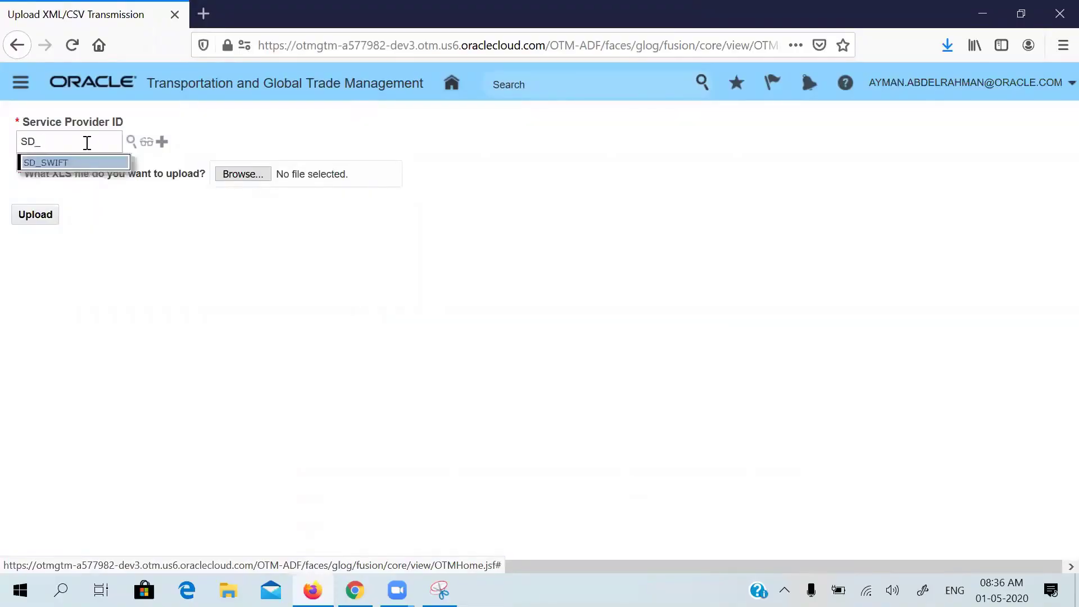
pyautogui.click(66, 165)
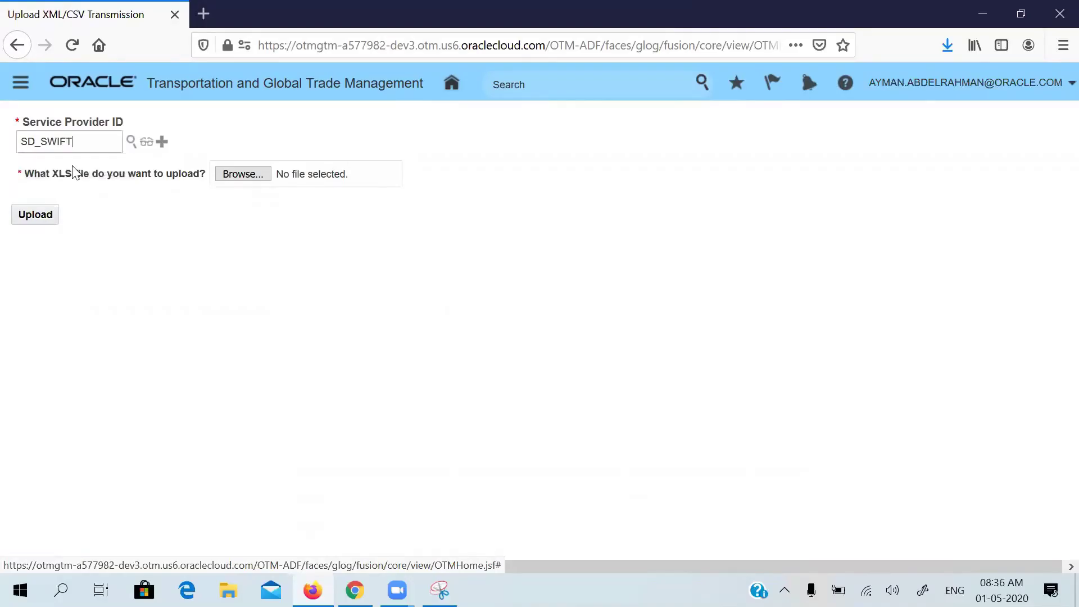
pyautogui.click(241, 175)
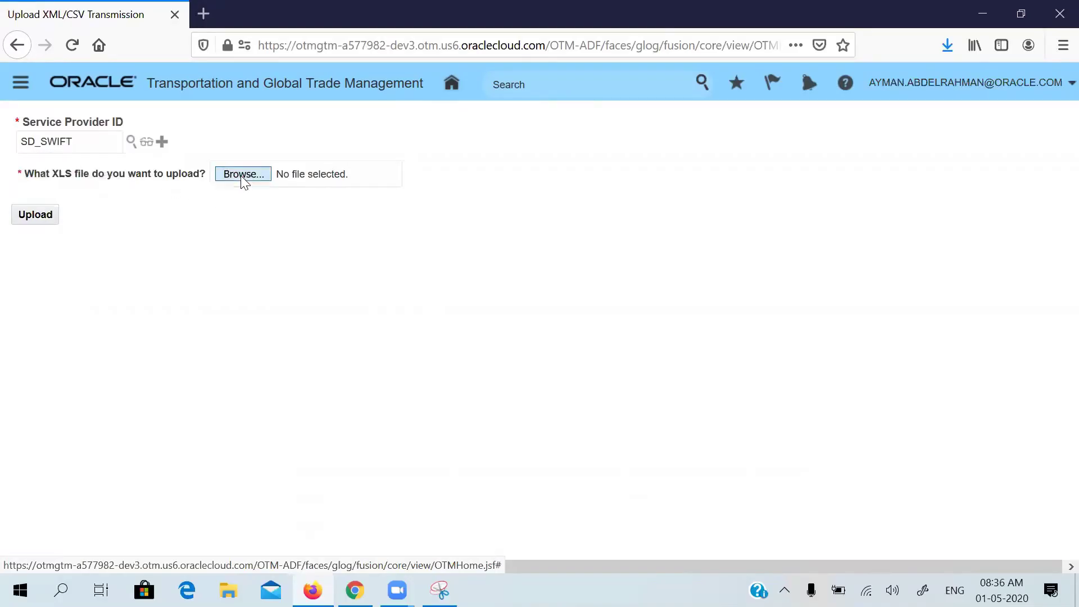
pyautogui.write('SD')
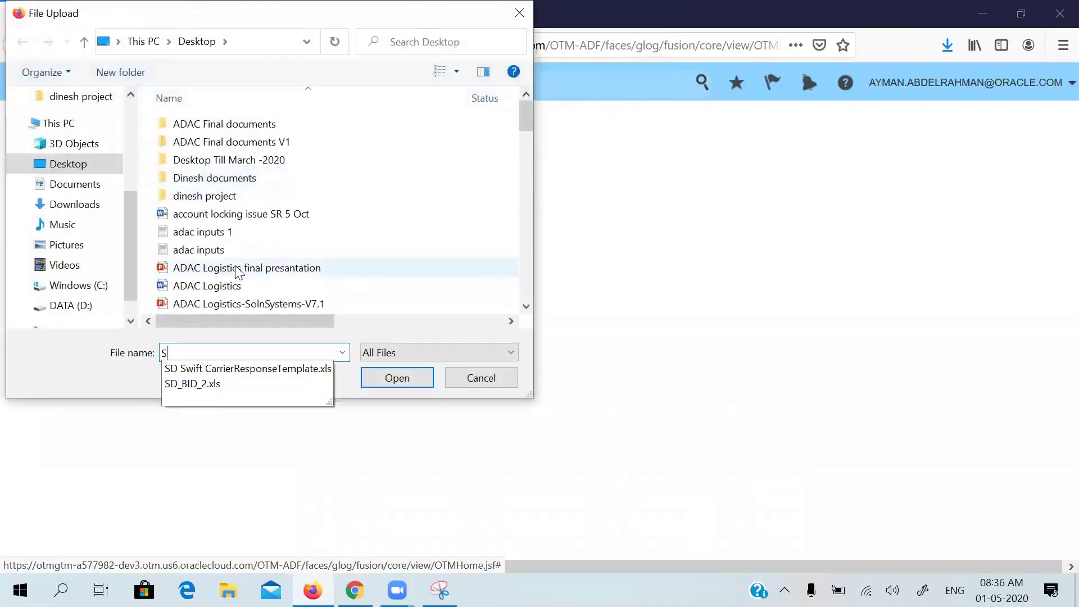
pyautogui.click(189, 387)
pyautogui.click(380, 380)
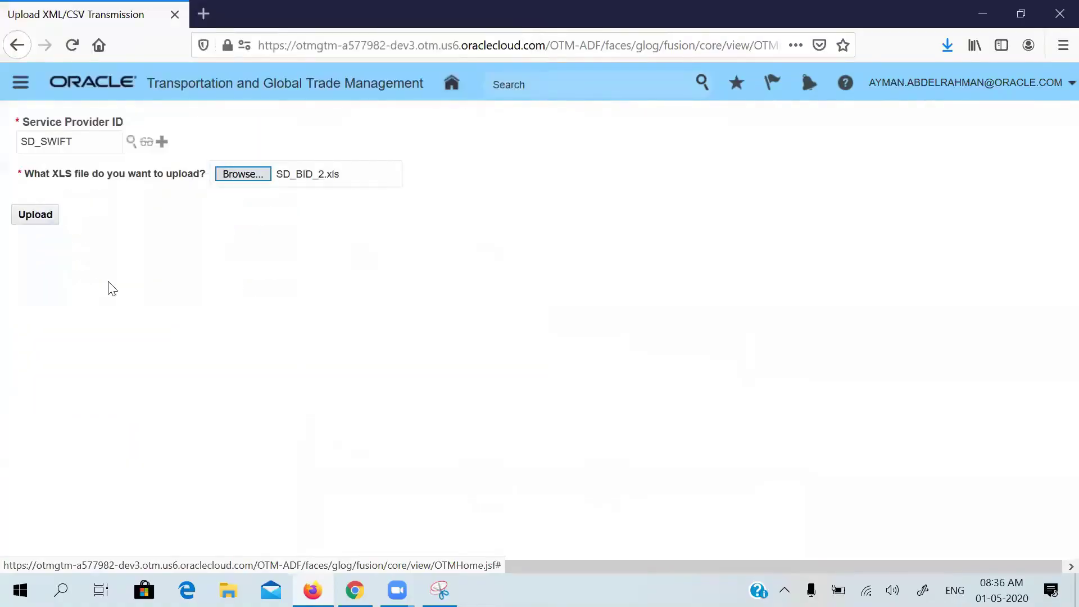
pyautogui.click(34, 219)
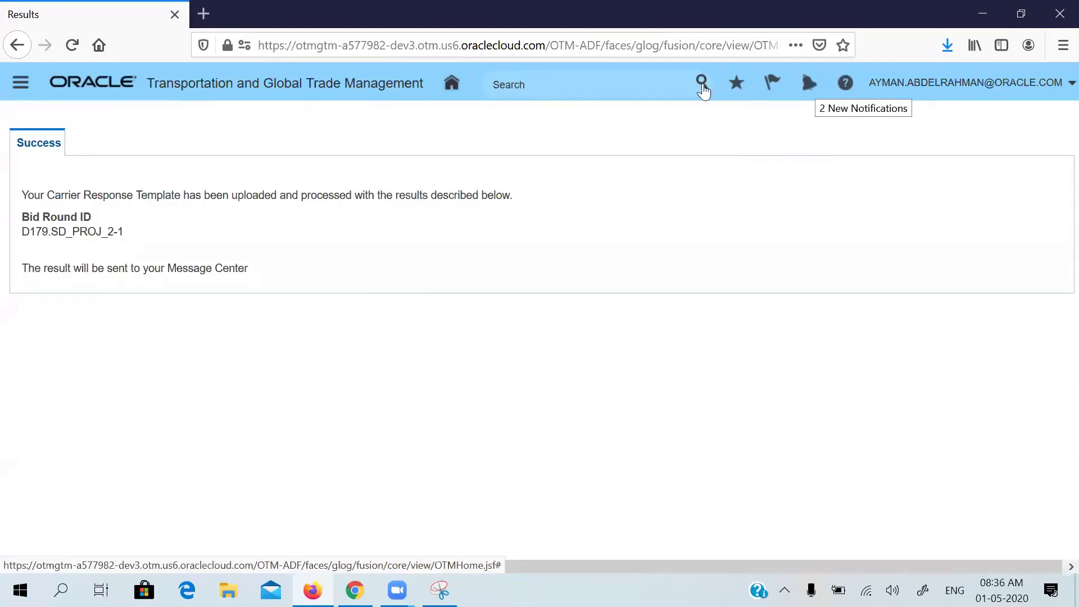
# - Open message D179.62656 from the new notifications, check its carrier response upload results and close the messages
pyautogui.click(451, 90)
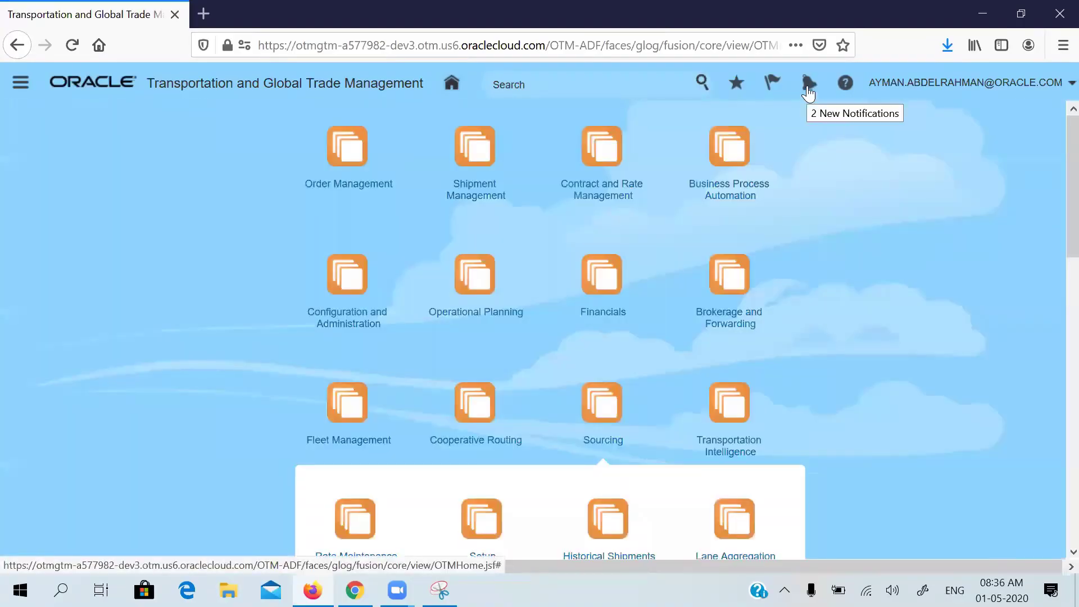
pyautogui.click(809, 87)
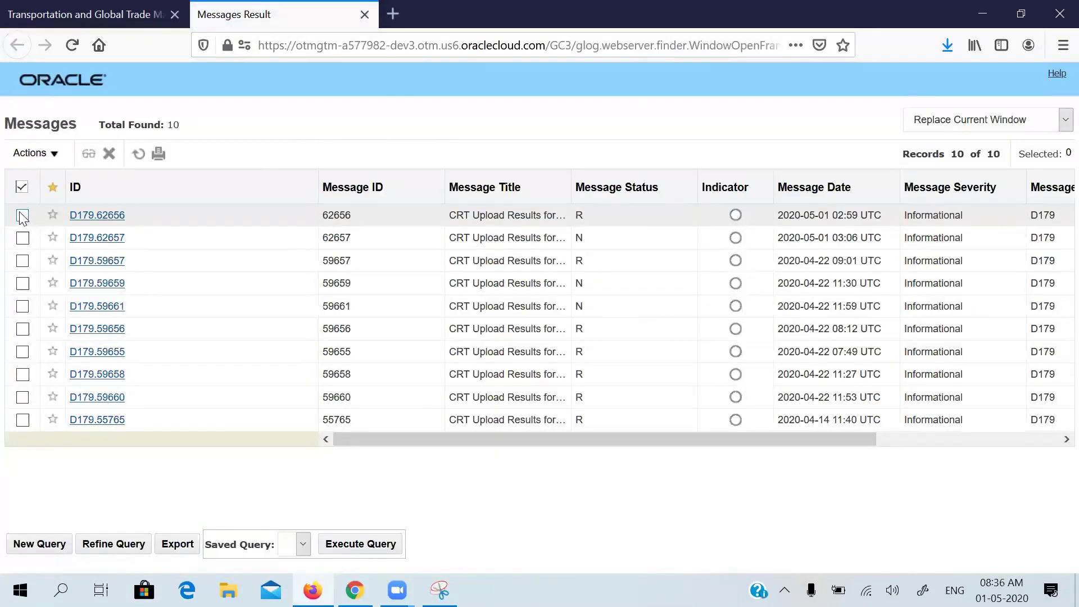
pyautogui.click(22, 216)
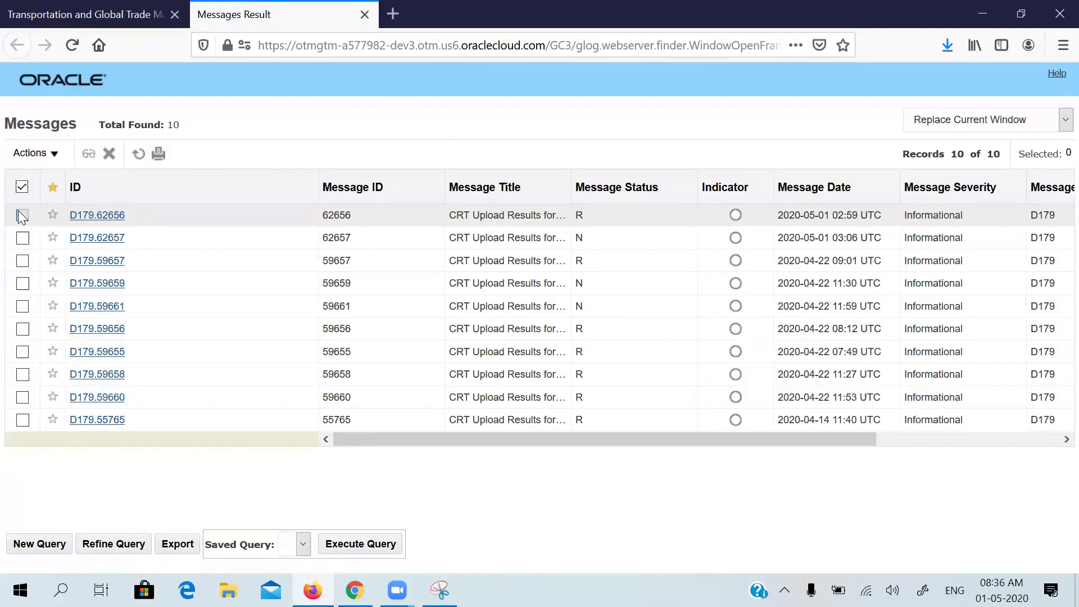
pyautogui.click(111, 217)
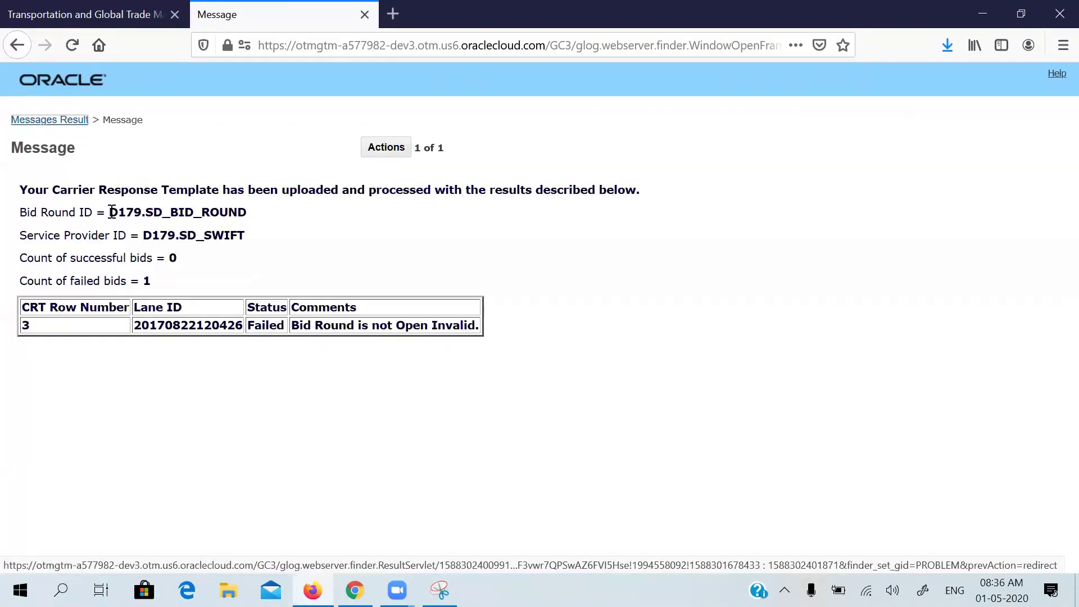
pyautogui.click(364, 15)
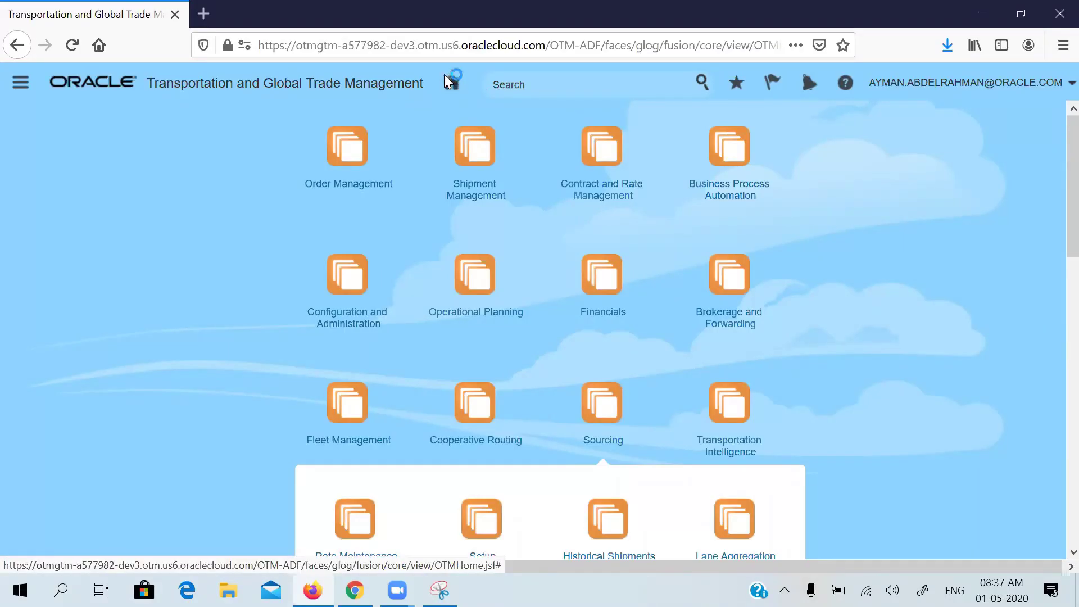
# - Reload the home page, reopen the notification messages and widen the Message Title column to read the titles
pyautogui.click(437, 45)
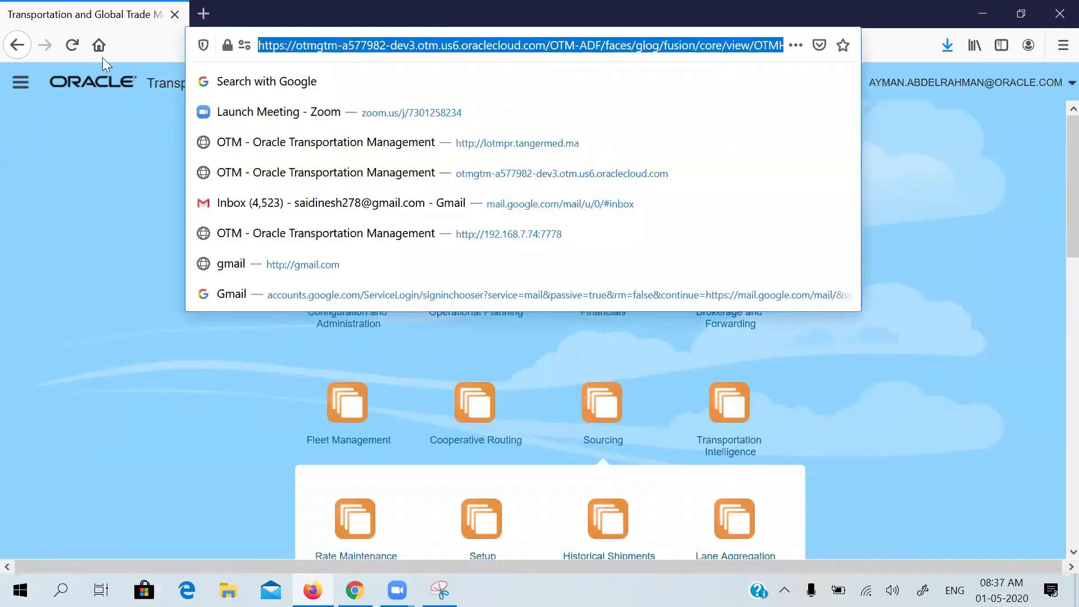
pyautogui.click(71, 48)
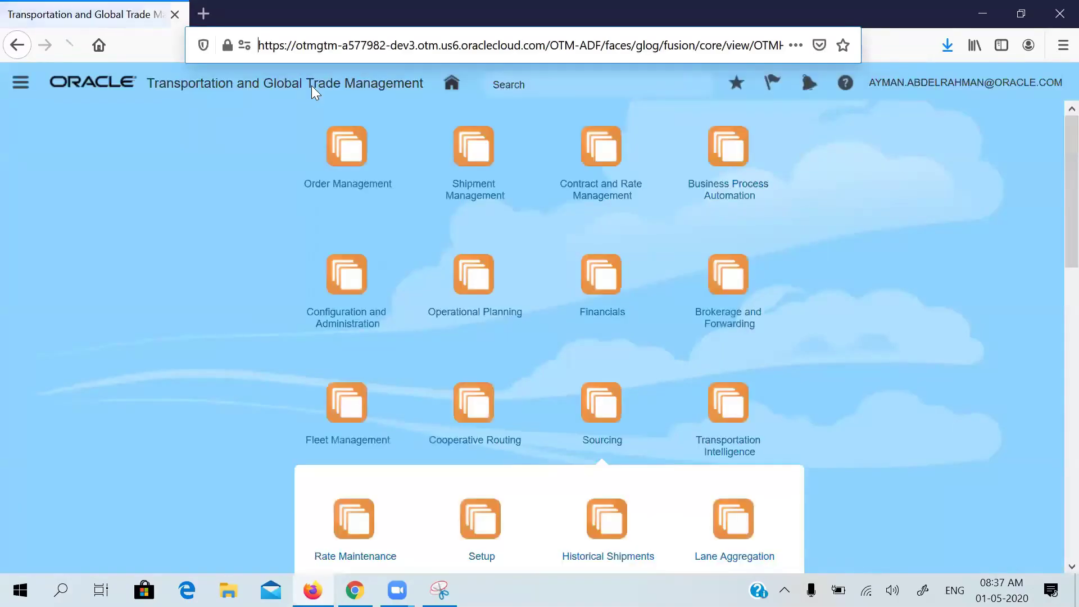
pyautogui.click(810, 84)
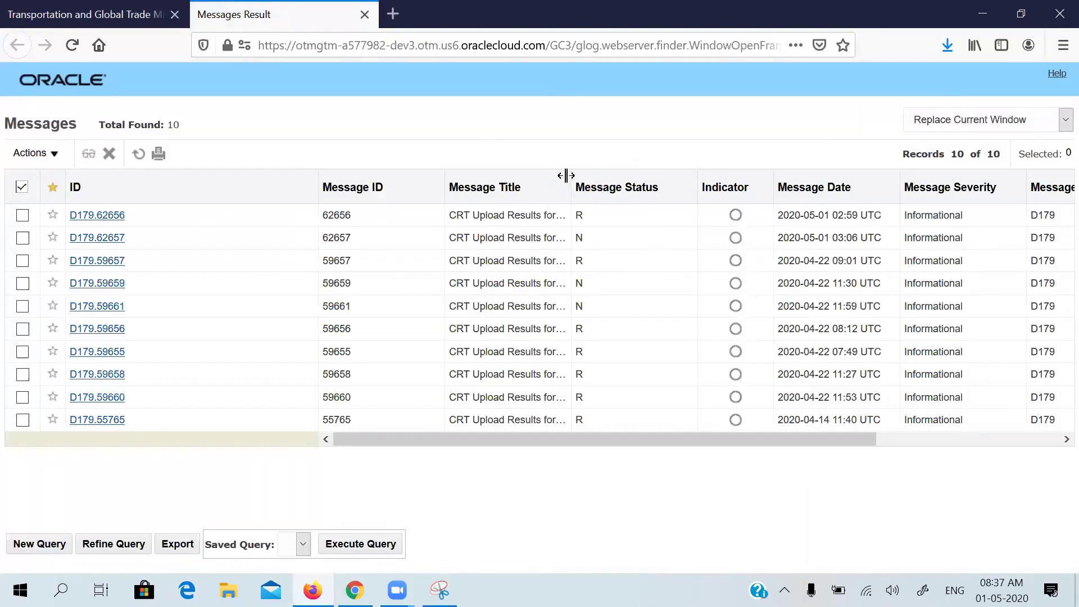
pyautogui.moveTo(569, 183); pyautogui.dragTo(627, 180)
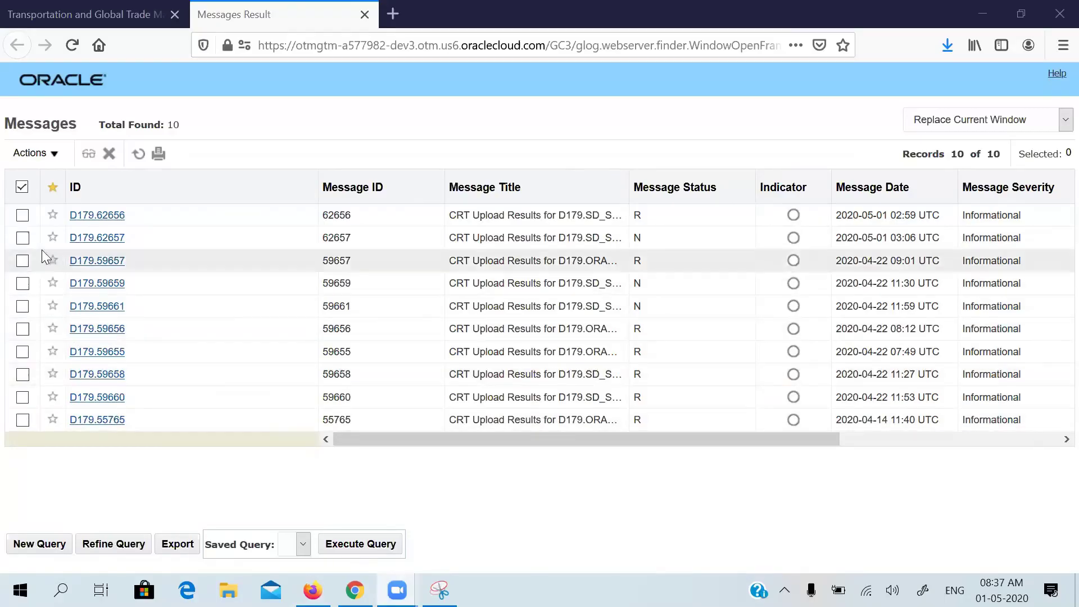
# - Reopen message D179.62656 to review its bid round and lane status, and close the messages
pyautogui.click(22, 215)
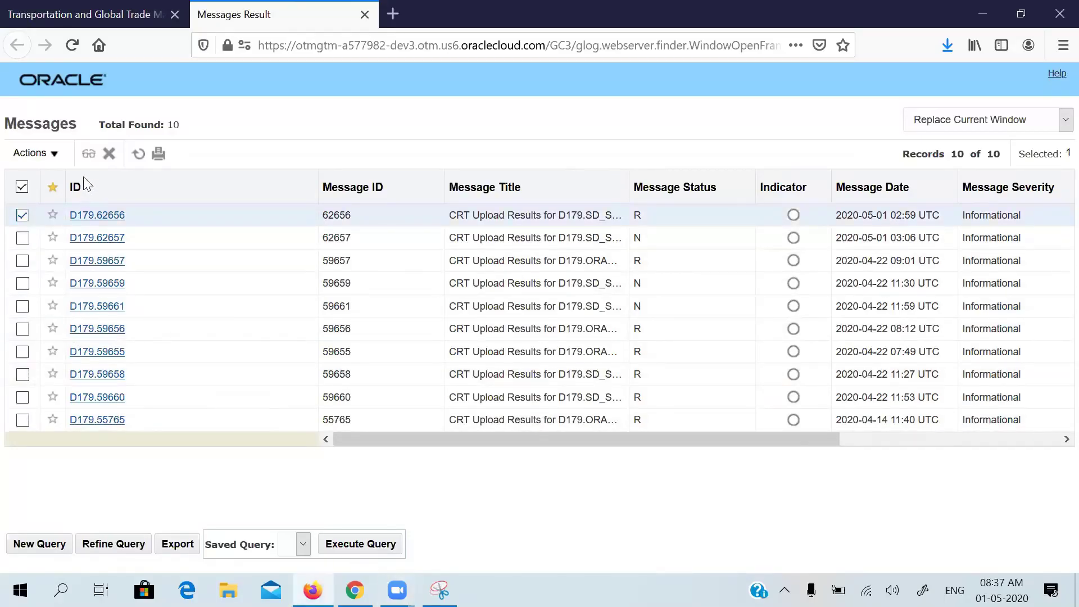
pyautogui.click(93, 218)
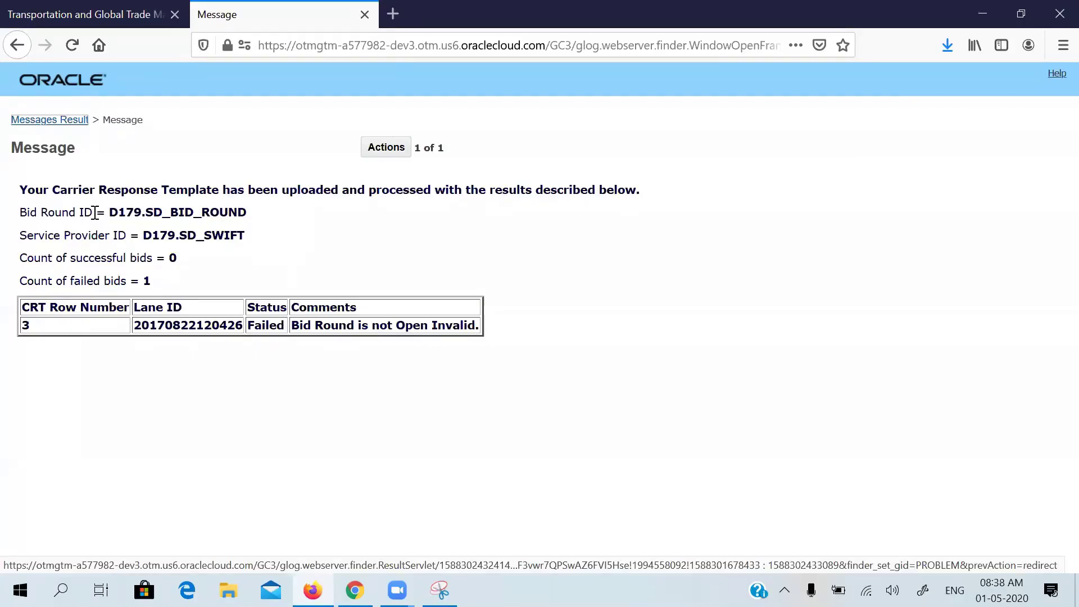
pyautogui.click(364, 14)
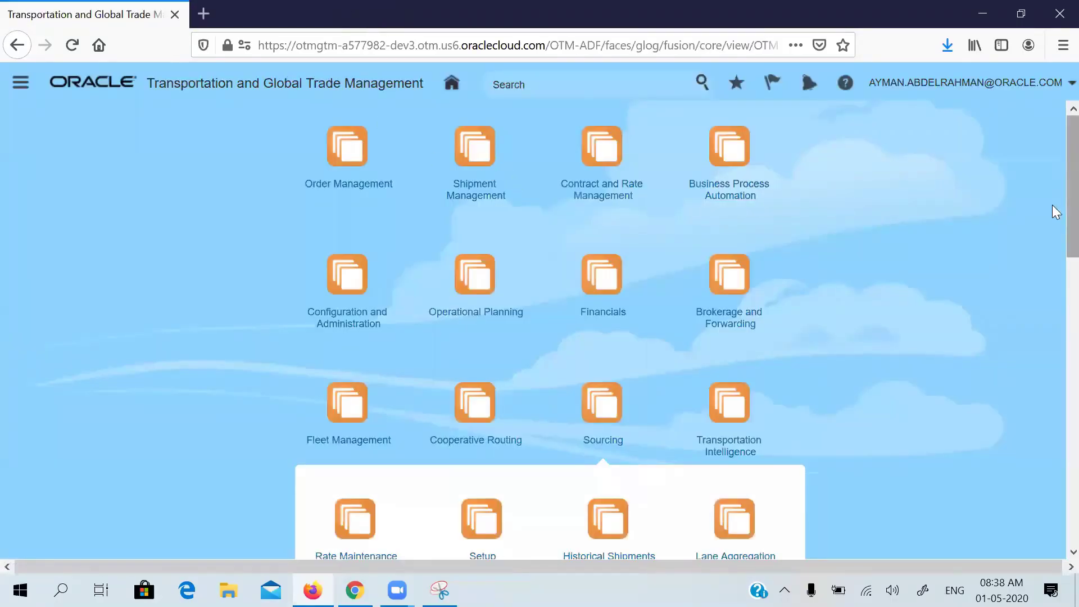
# - Find the bid rounds under Bid Creation and start Create Carrier Response Template for bid round SD_PROJ_2-1
pyautogui.scroll(-5, 1052, 205)
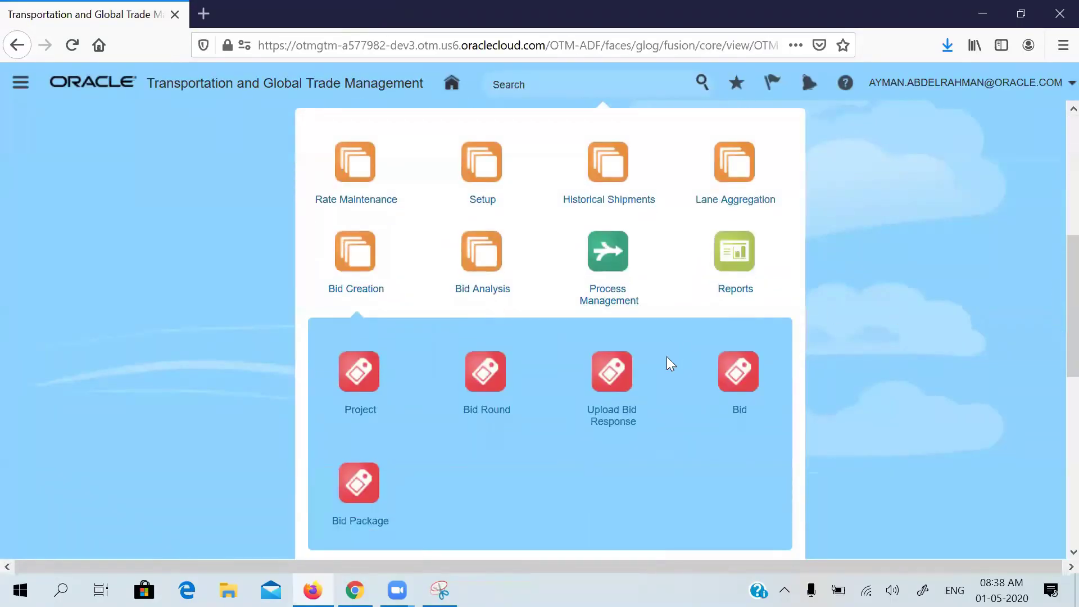
pyautogui.click(487, 380)
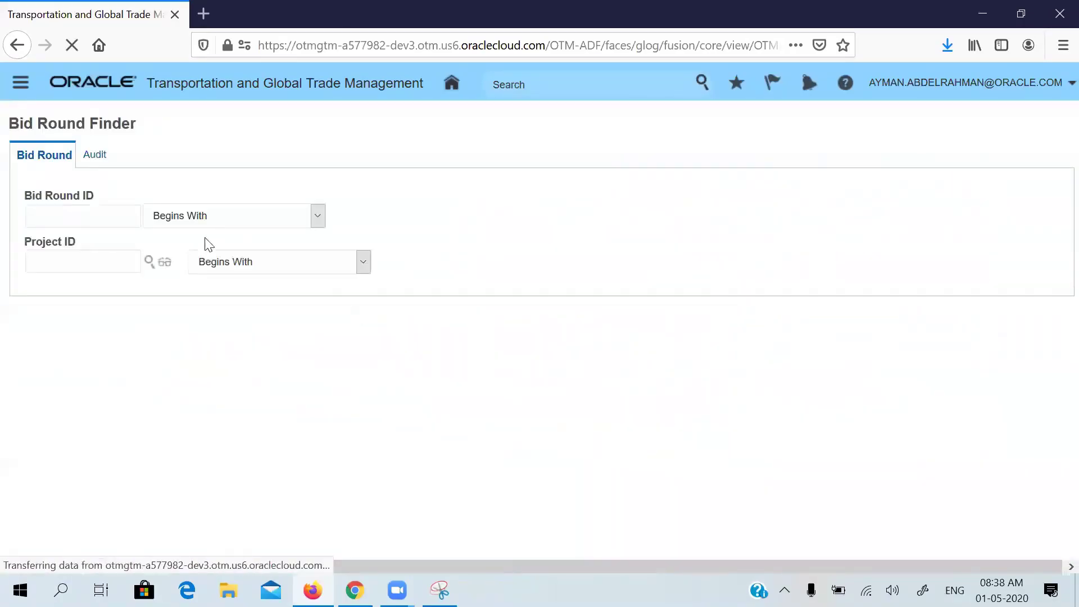
pyautogui.click(102, 209)
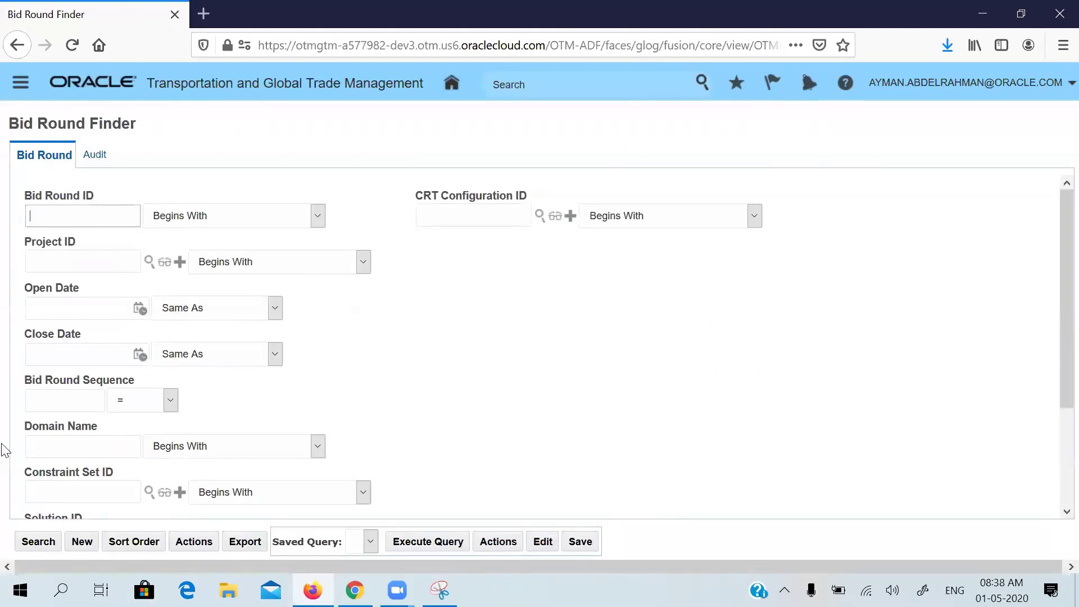
pyautogui.click(38, 542)
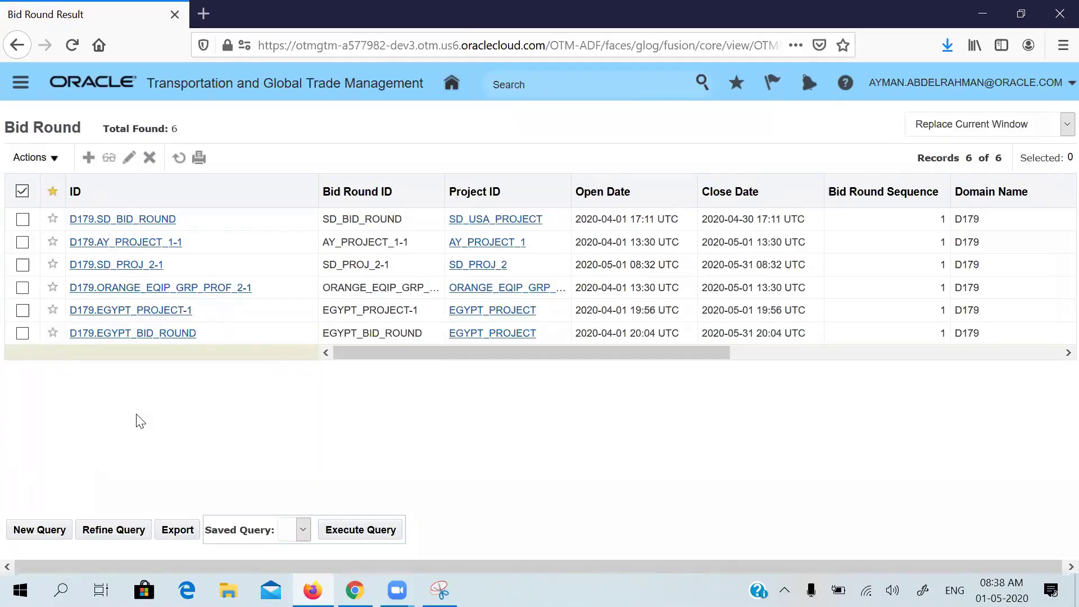
pyautogui.click(20, 267)
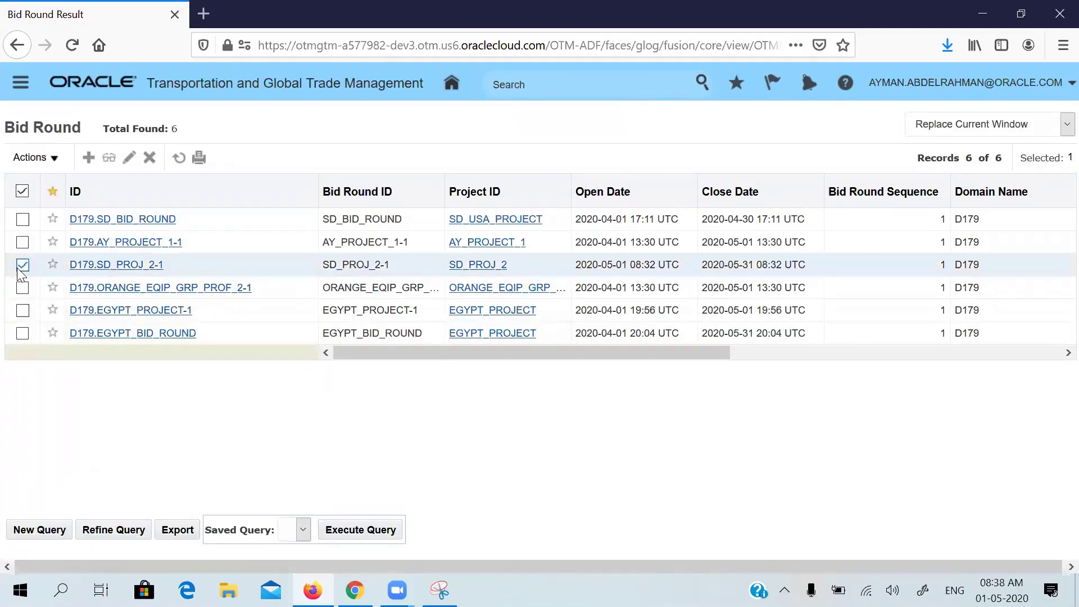
pyautogui.click(56, 159)
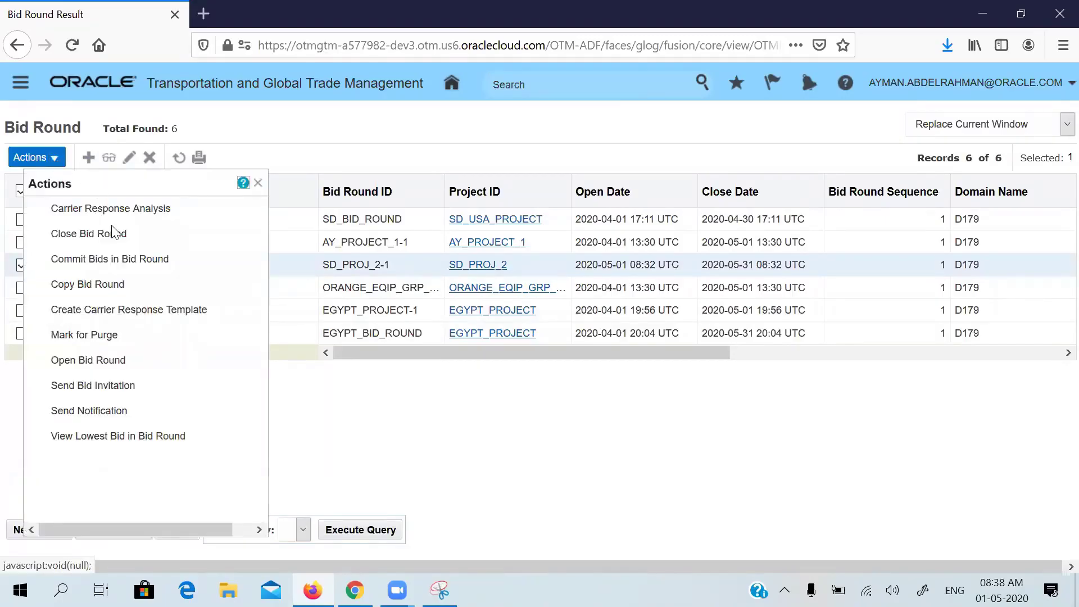
pyautogui.click(81, 303)
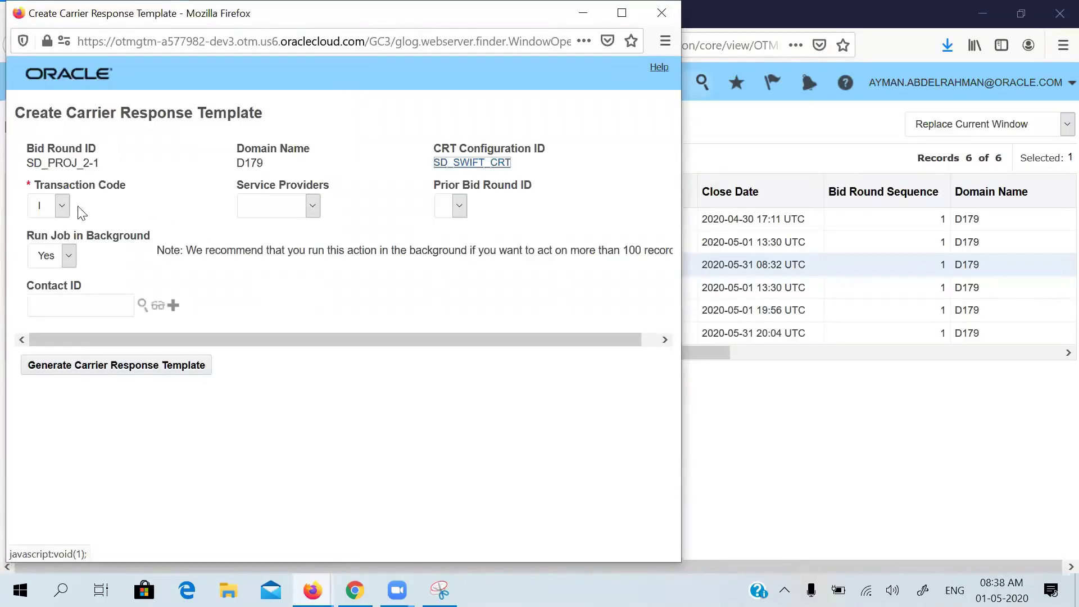
# - Set the template's Transaction Code to IU, Service Providers to SD_SWIFT and Run Job in Background to No
pyautogui.click(62, 206)
pyautogui.click(49, 262)
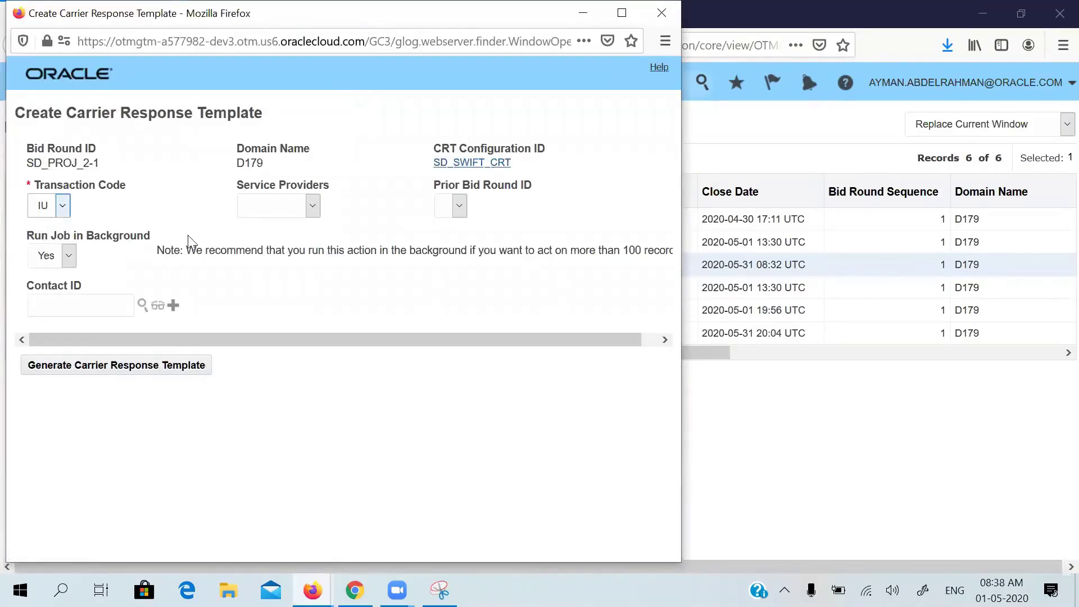
pyautogui.click(287, 203)
pyautogui.click(278, 243)
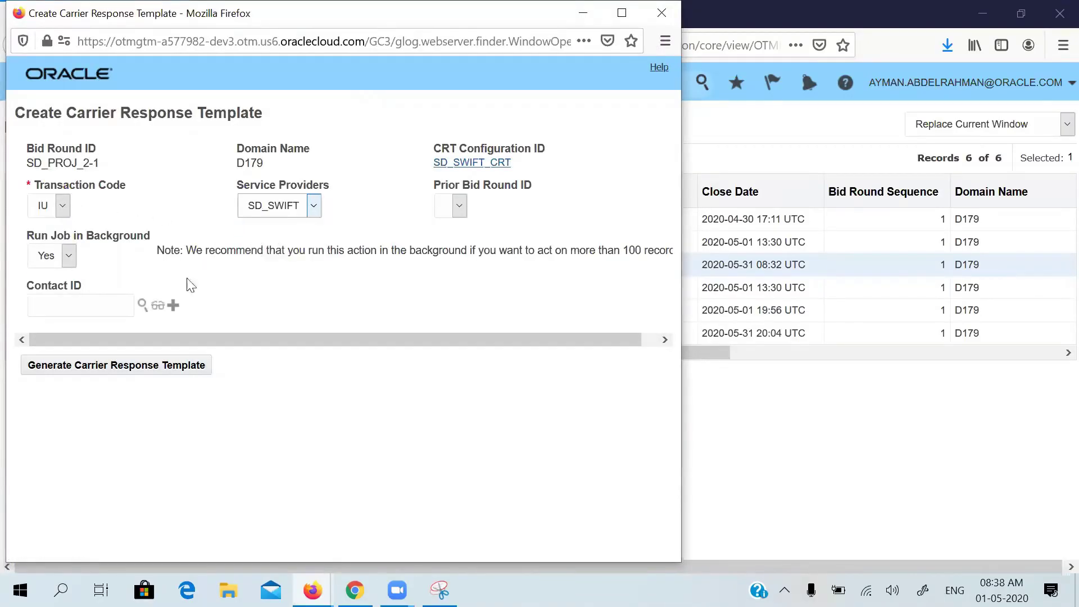
pyautogui.click(68, 257)
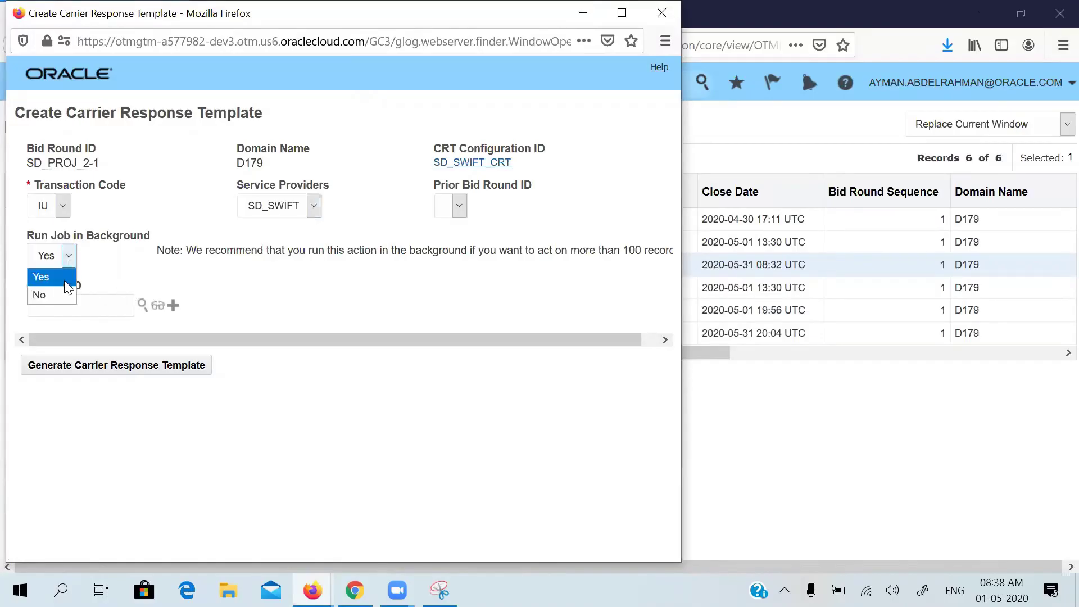
pyautogui.click(59, 286)
# - Generate the carrier response template and open it in Excel with editing enabled
pyautogui.click(93, 320)
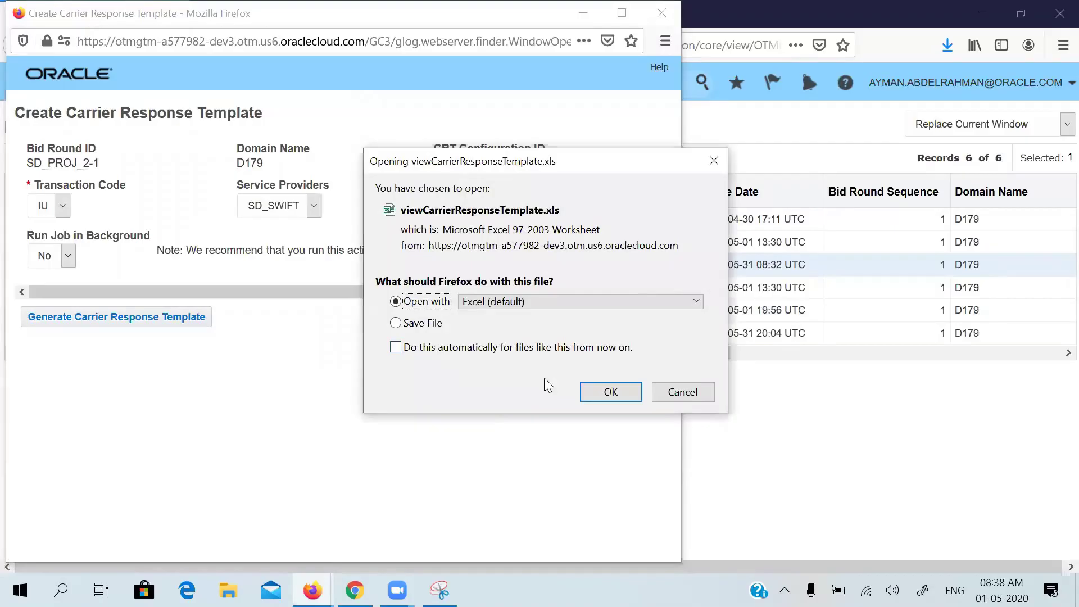
pyautogui.click(602, 390)
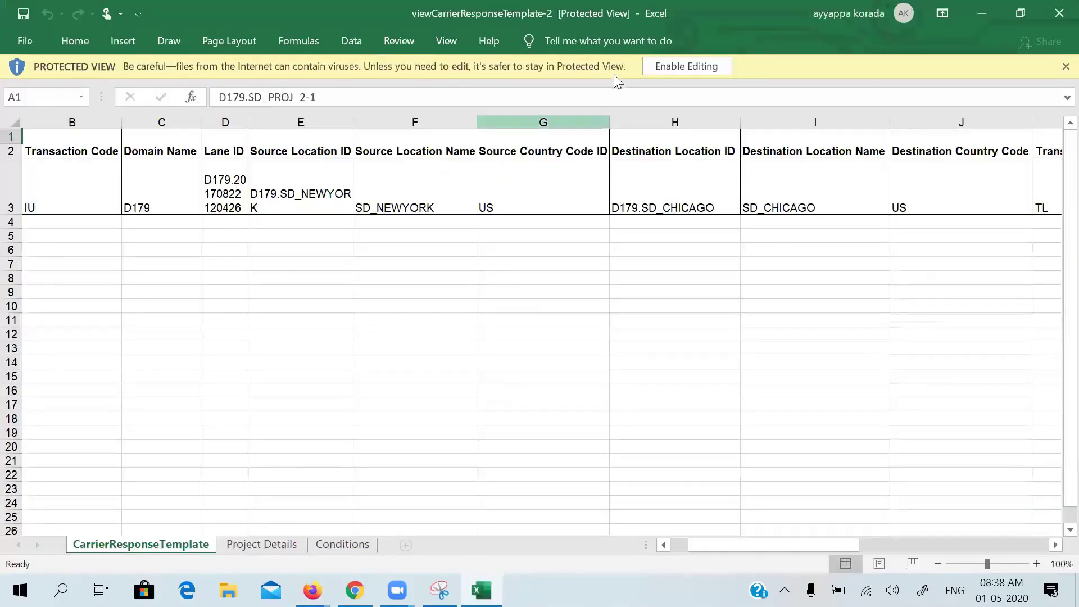
pyautogui.click(674, 65)
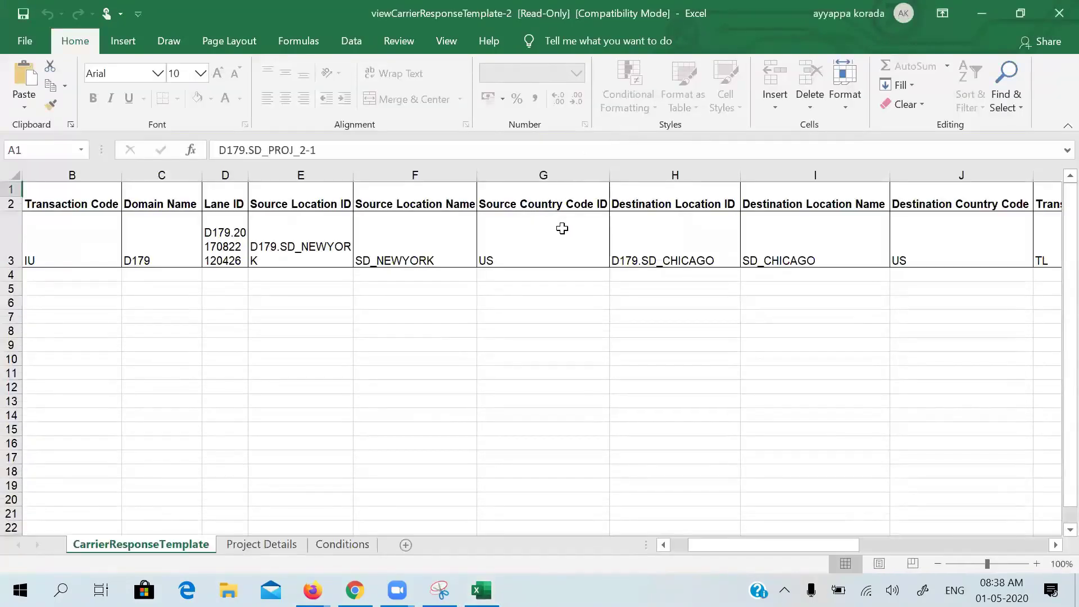
# - Enter D179.SD_EQP_GRP as the Equipment Group ID in the lane row
pyautogui.click(562, 228)
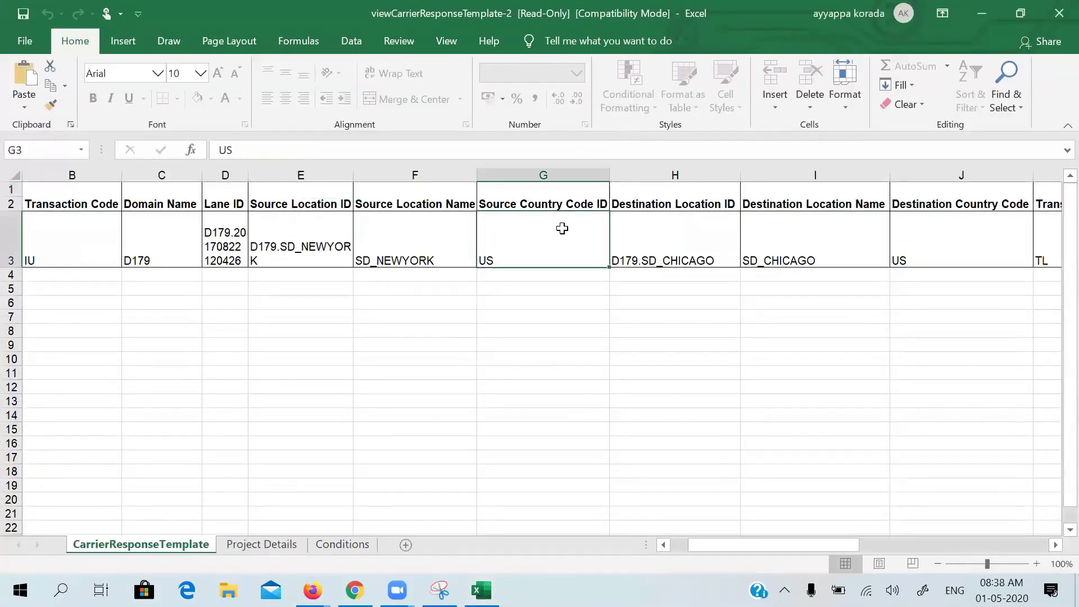
pyautogui.press('Right')
pyautogui.press('Right')
pyautogui.press('Right')
pyautogui.press('Right')
pyautogui.press('Right')
pyautogui.press('Right')
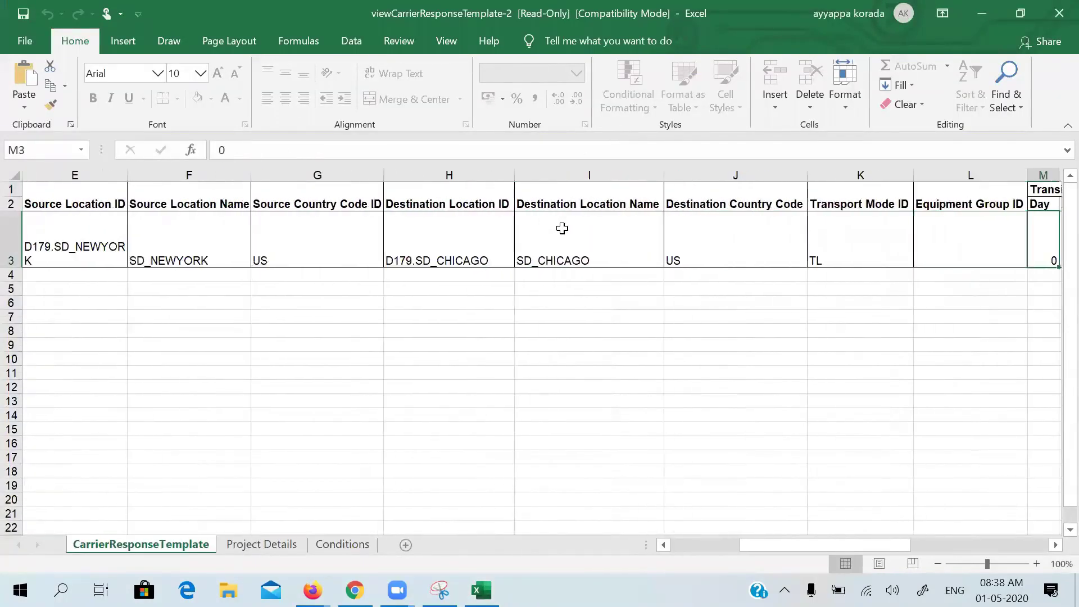
pyautogui.press('Left')
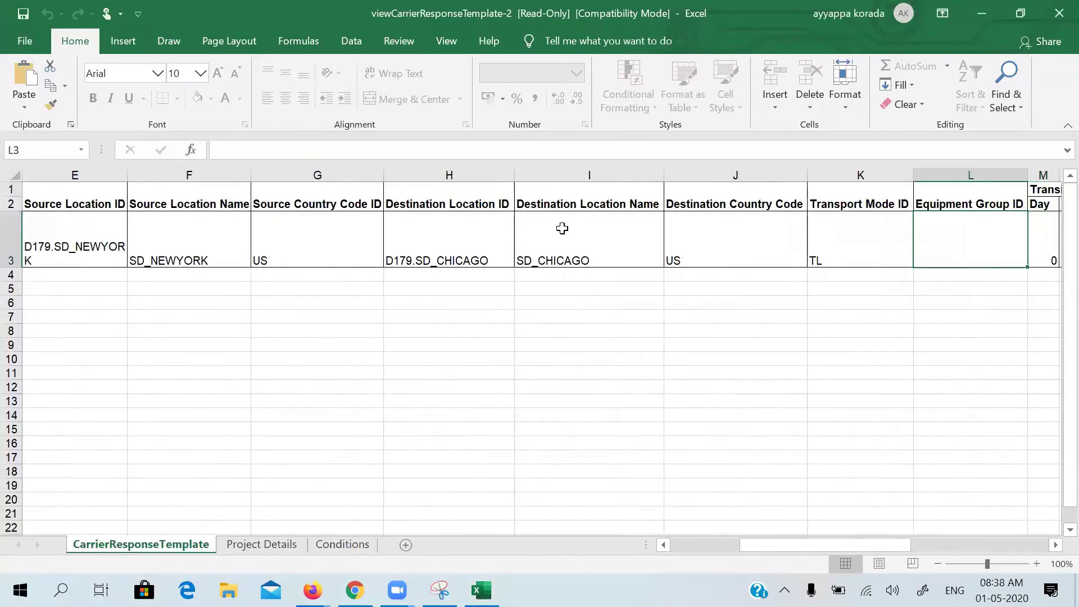
pyautogui.write('D179.SD_EQP_GRP')
# - Enter 150 as the Bid Amount under Bid per Shipment in the lane row
pyautogui.press('Right')
pyautogui.press('Right')
pyautogui.press('Right')
pyautogui.press('Right')
pyautogui.press('Right')
pyautogui.press('Right')
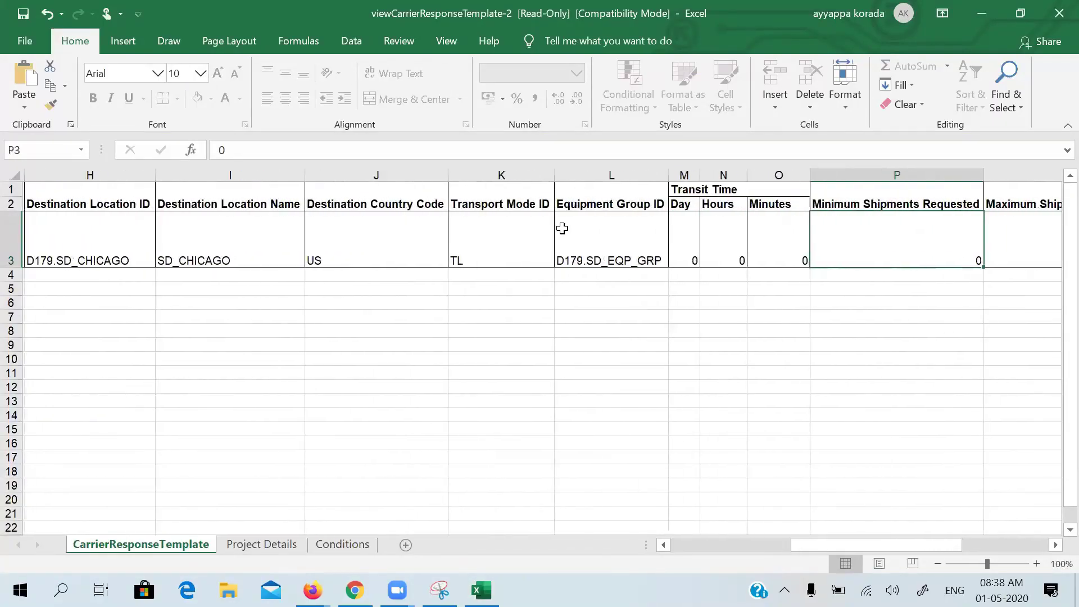
pyautogui.press('Right')
pyautogui.press('Right')
pyautogui.press('Right')
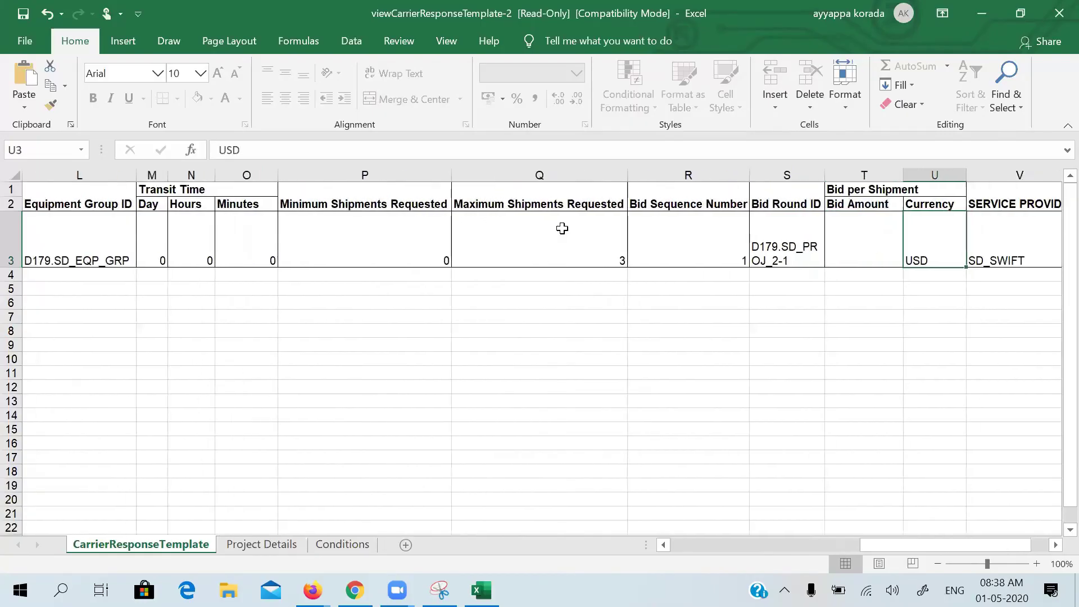
pyautogui.press('Left')
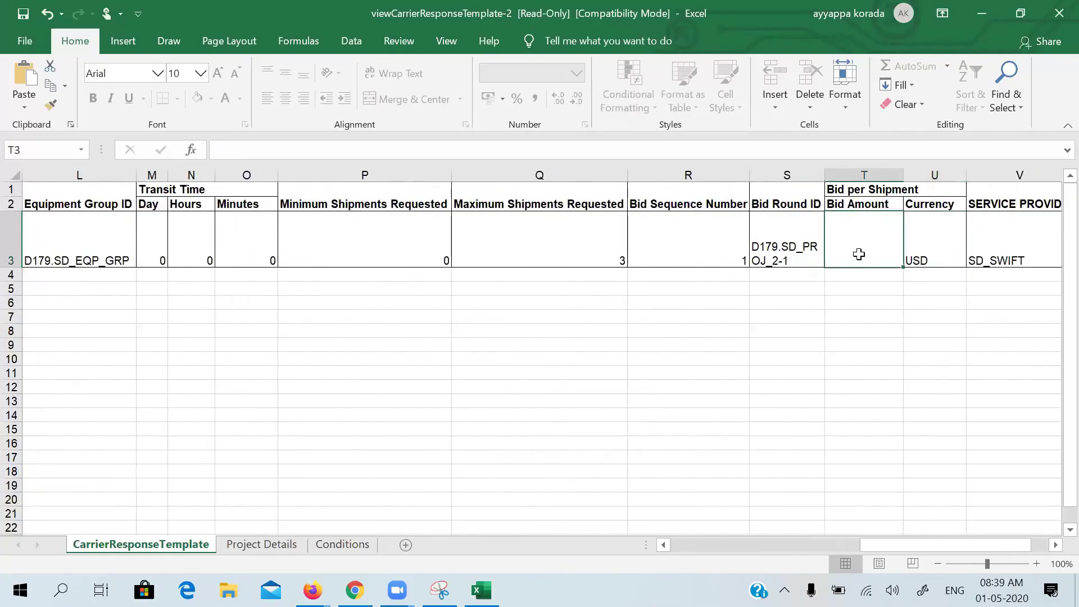
pyautogui.write('150')
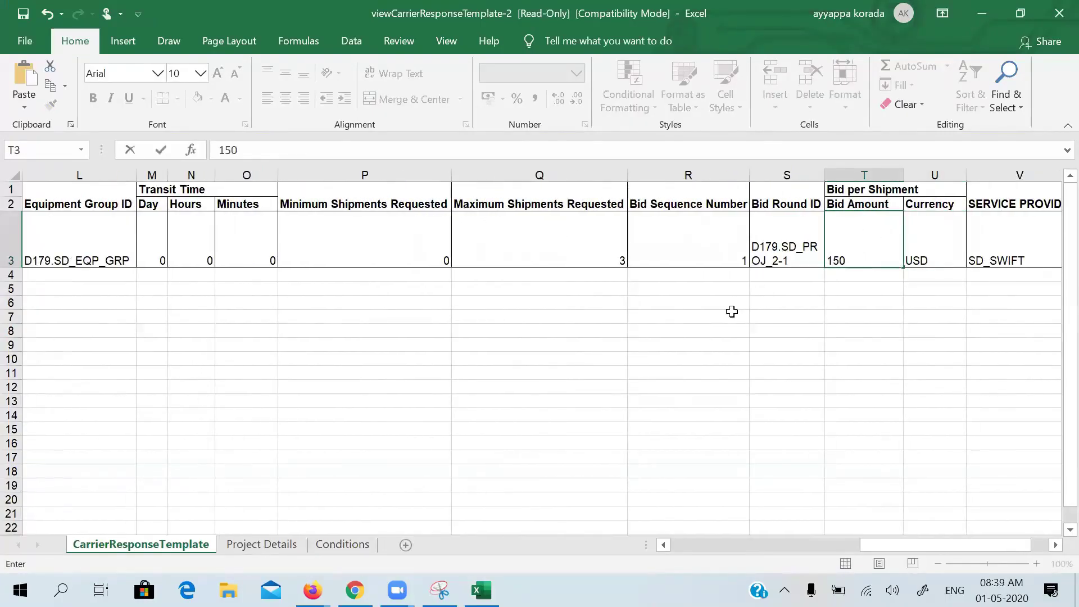
pyautogui.click(731, 312)
pyautogui.click(577, 234)
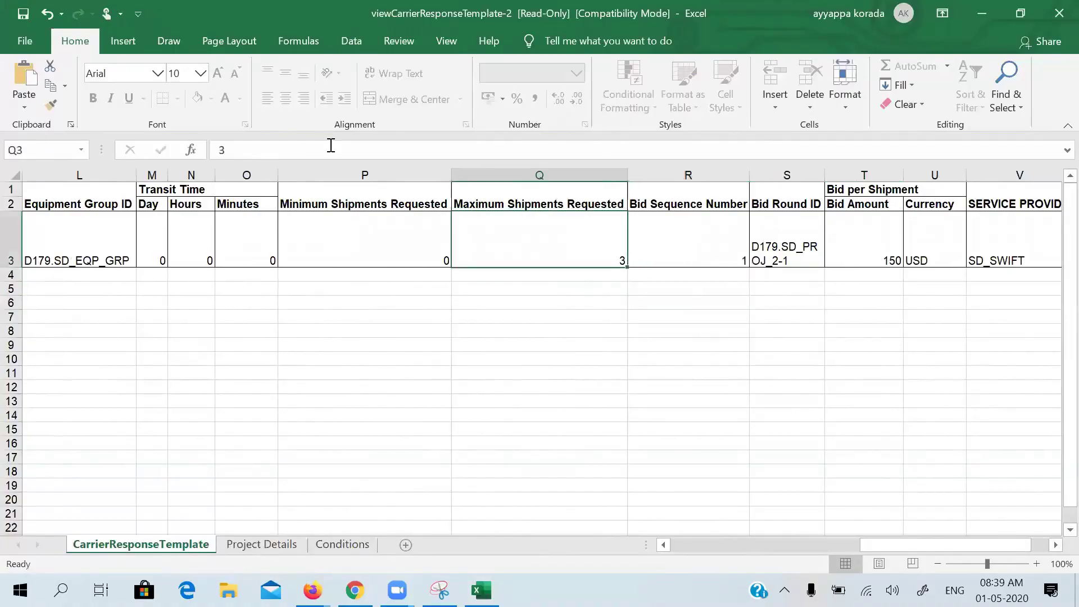
# - Save the filled-in response template to the Desktop as SD_BID_3 and close the workbook
pyautogui.click(23, 14)
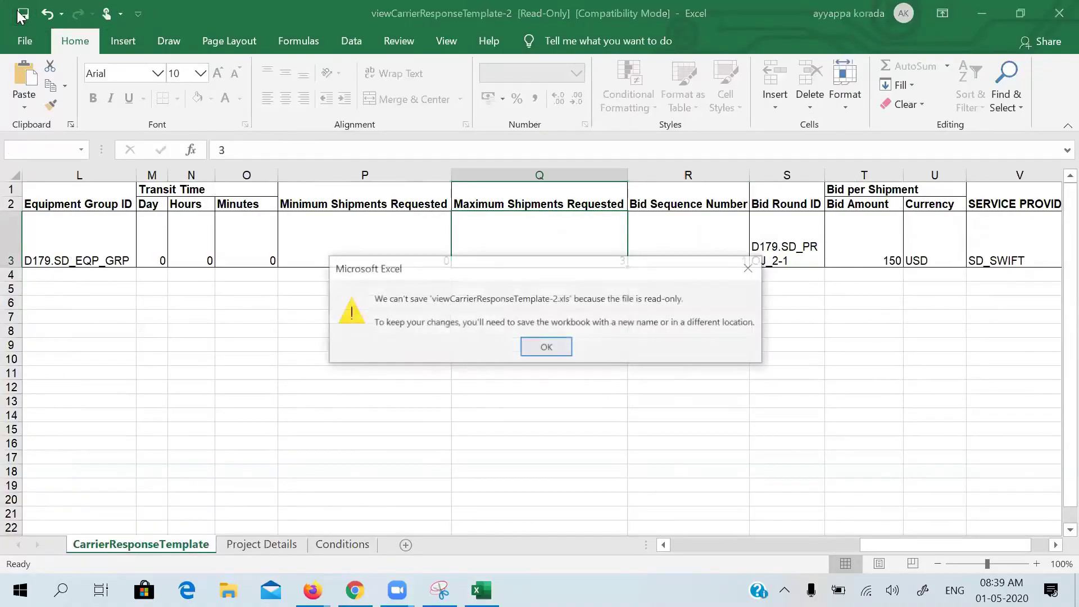
pyautogui.click(539, 343)
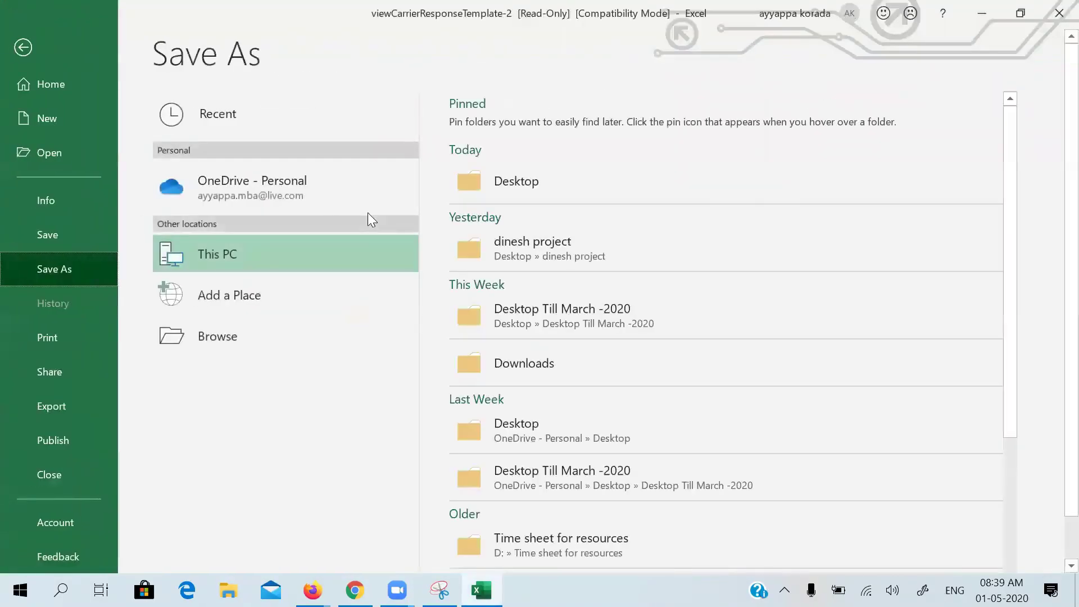
pyautogui.click(524, 180)
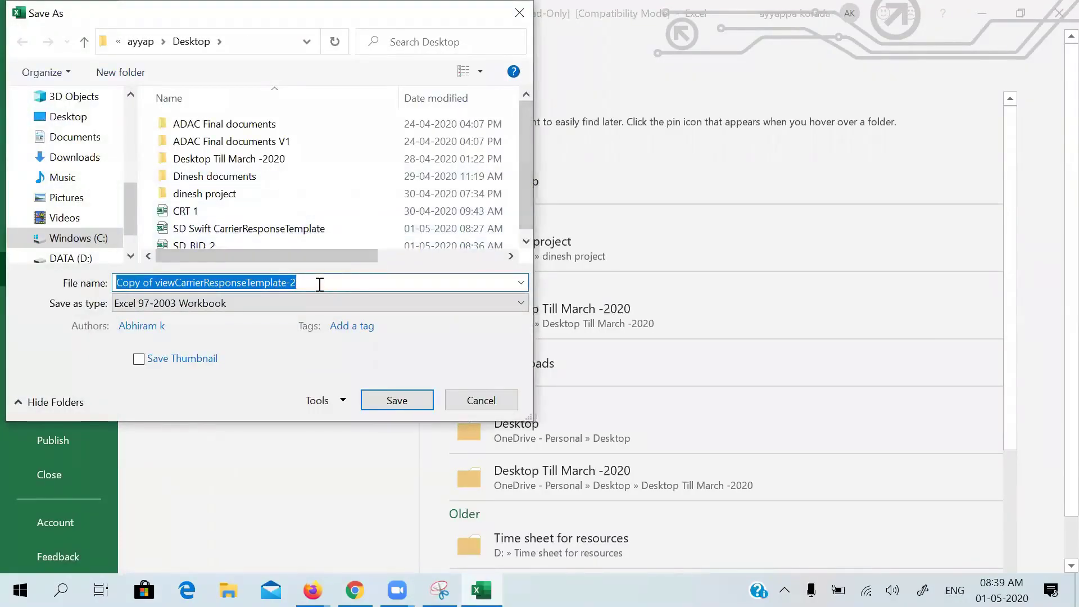
pyautogui.press('BackSpace')
pyautogui.write('SD')
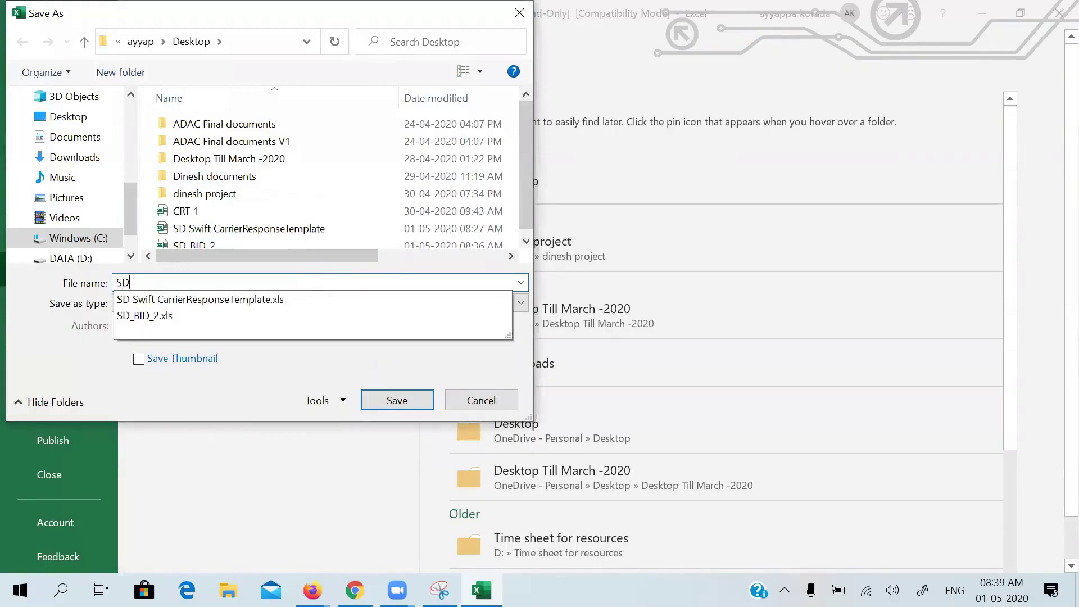
pyautogui.write('_BID_3')
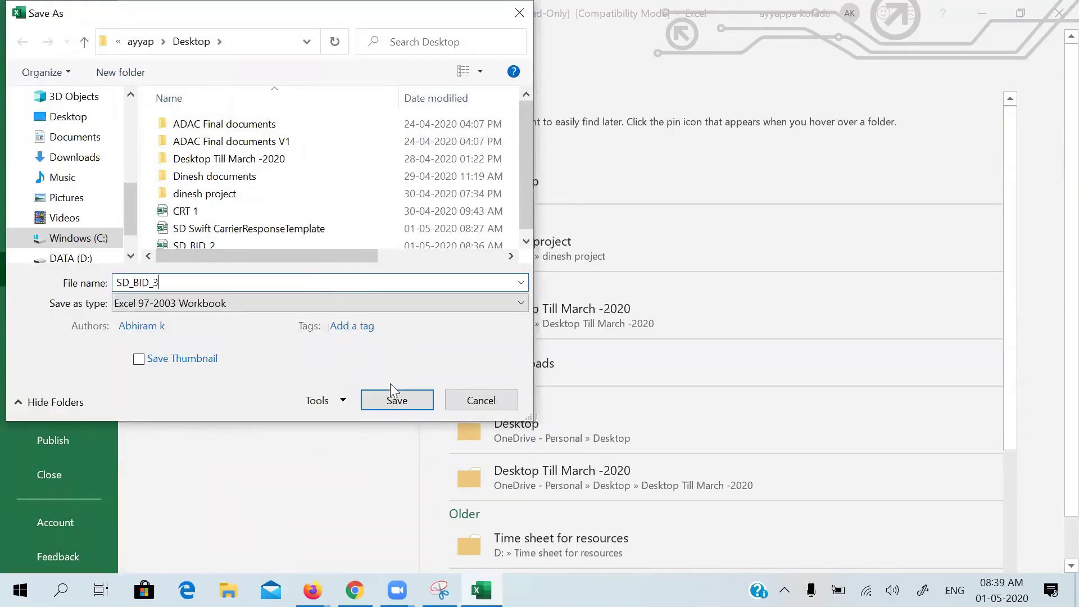
pyautogui.click(365, 405)
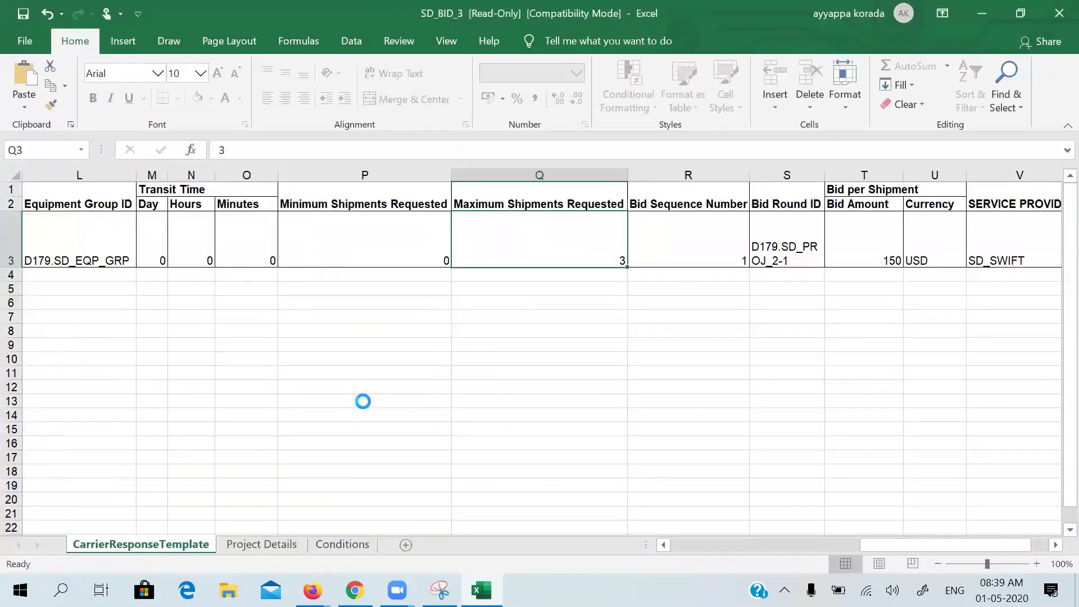
pyautogui.click(27, 16)
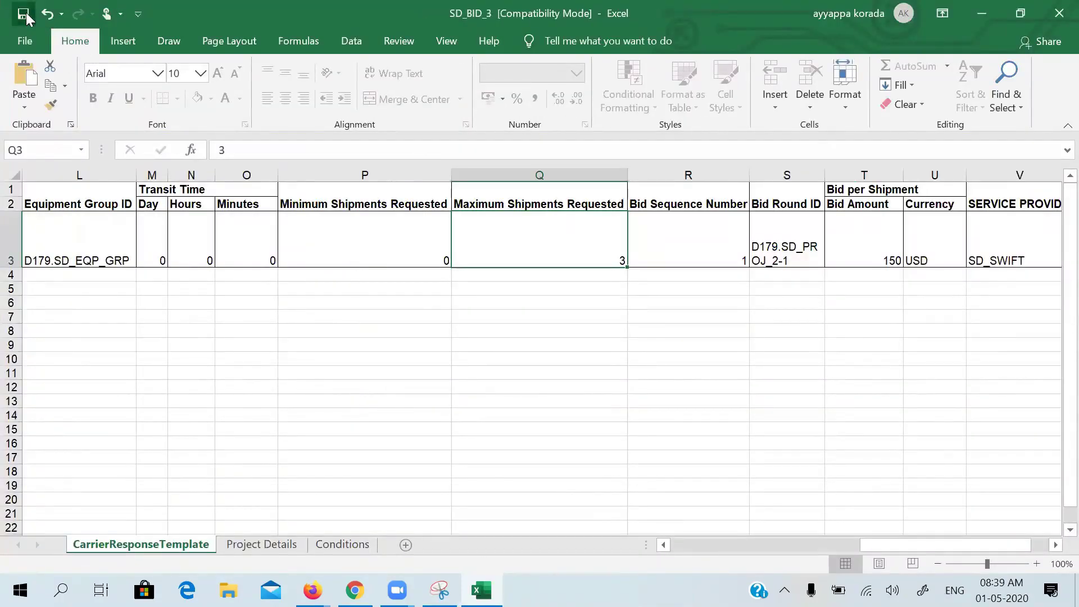
pyautogui.click(1057, 8)
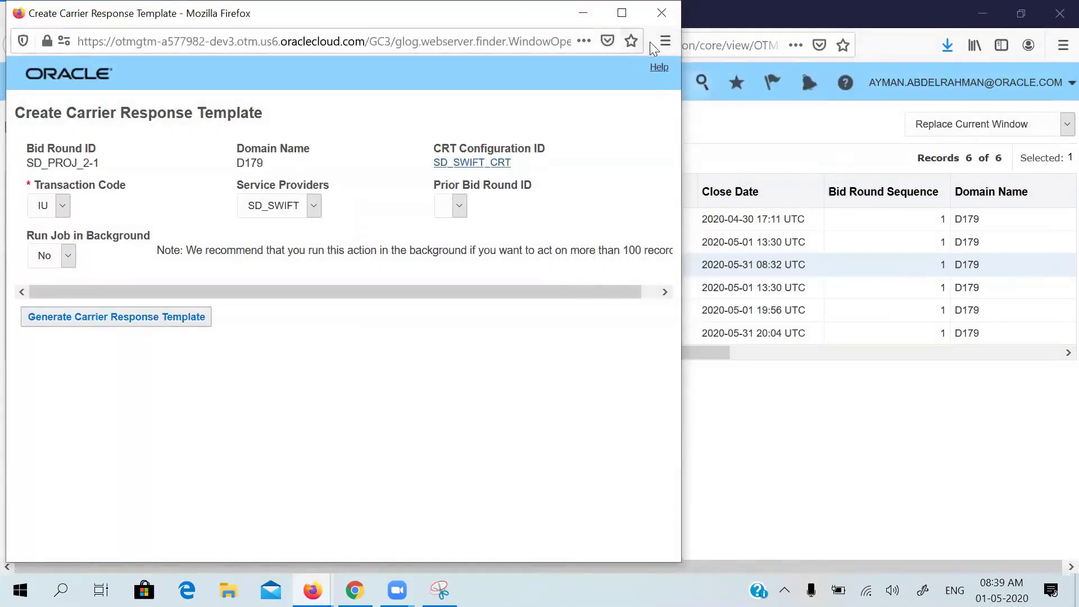
# - Close the Create Carrier Response Template window and start an Upload Bid Response with Service Provider ID SD_SWIFT
pyautogui.click(662, 12)
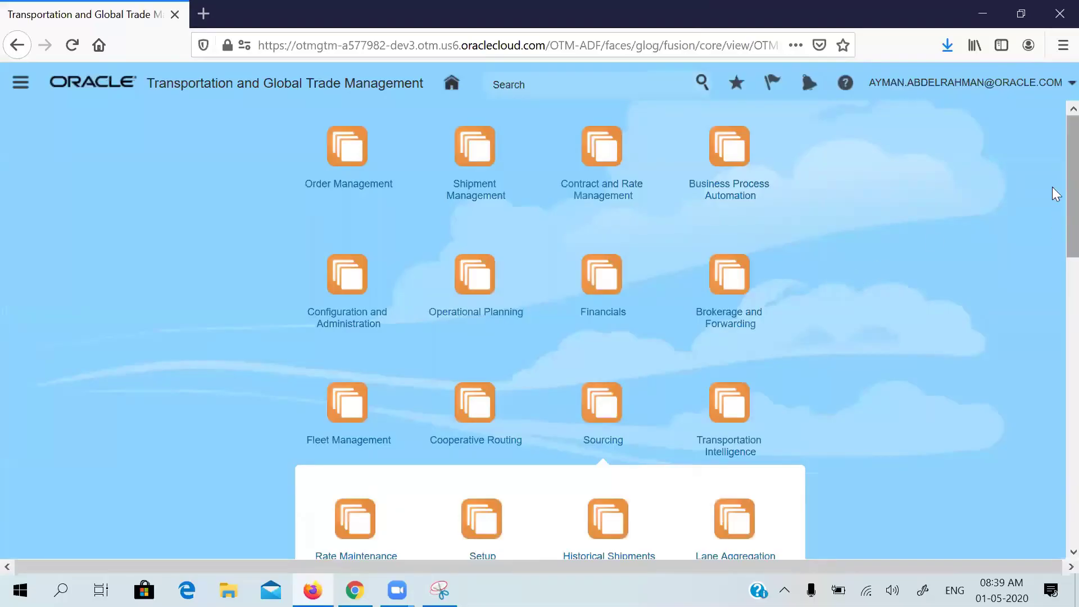
pyautogui.moveTo(1070, 187); pyautogui.dragTo(1052, 324)
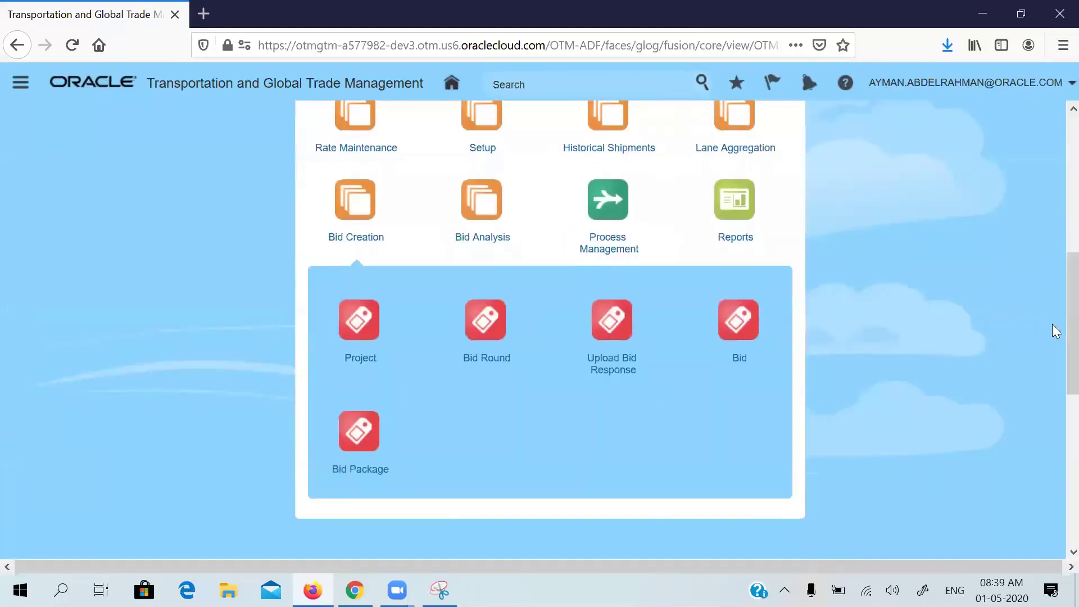
pyautogui.click(611, 331)
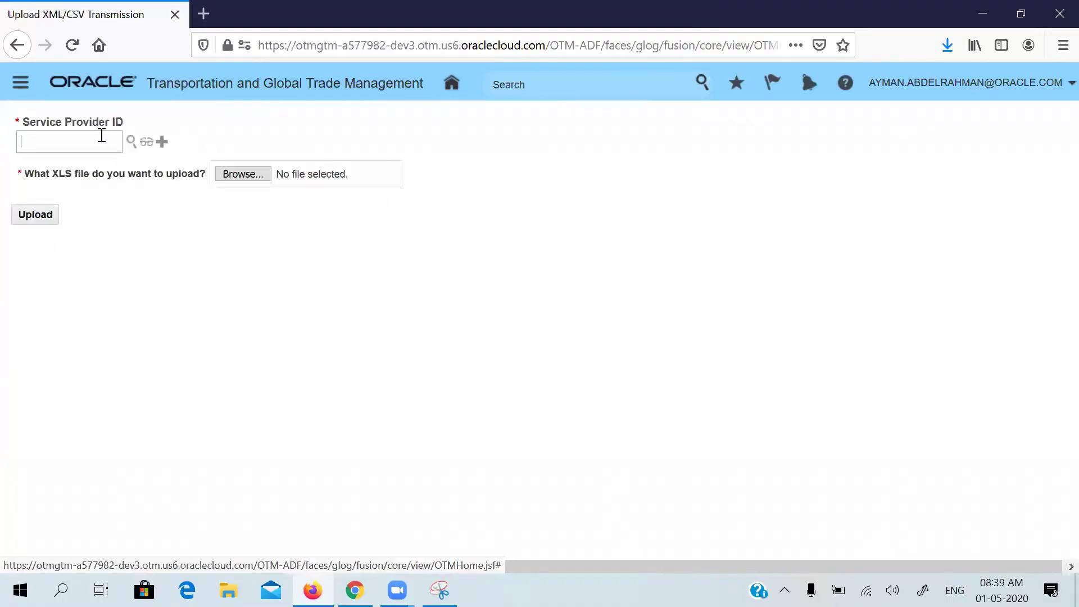
pyautogui.write('SD_')
pyautogui.click(93, 163)
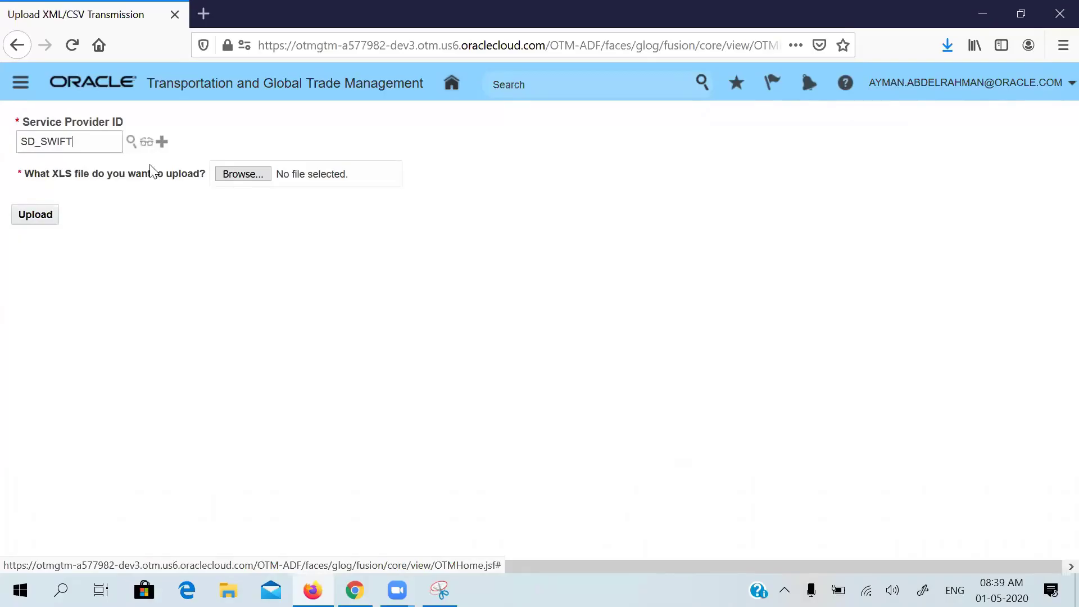
# - Choose SD_BID_3.xls from the Desktop as the XLS file and upload it
pyautogui.click(225, 175)
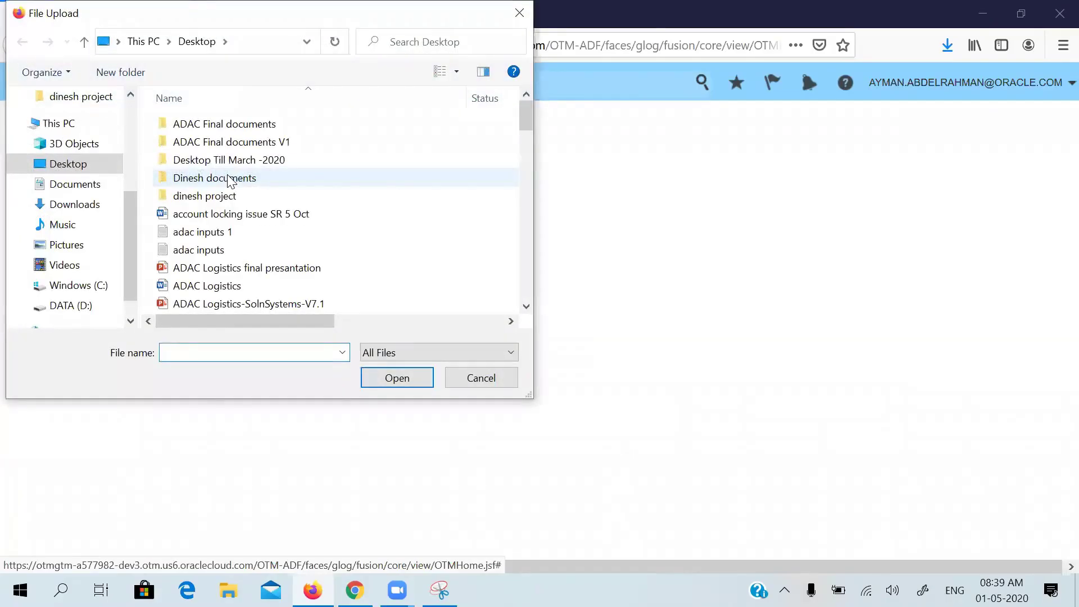
pyautogui.write('SD')
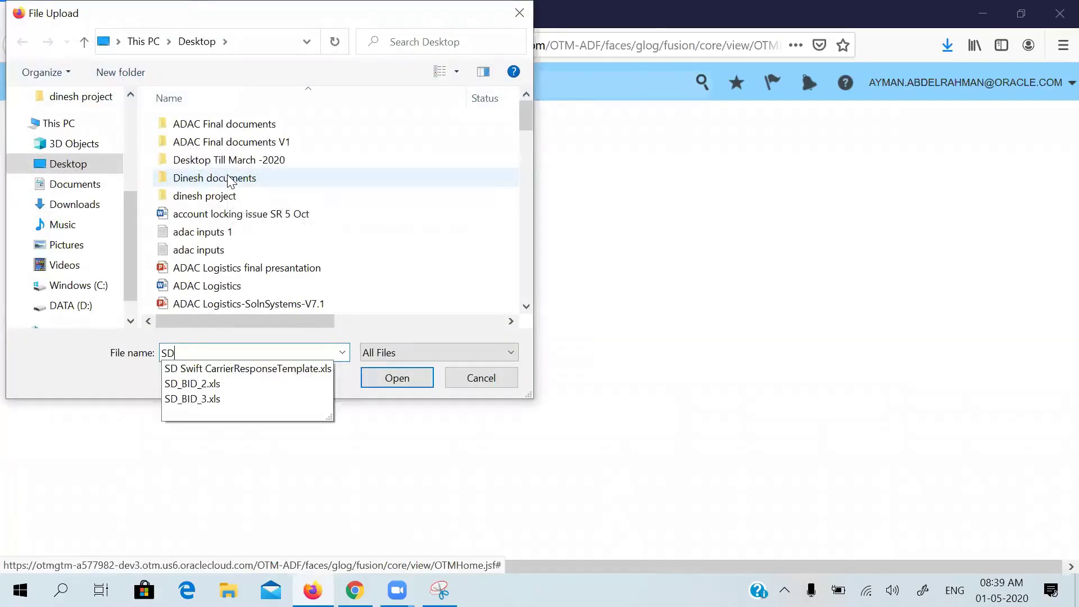
pyautogui.click(212, 399)
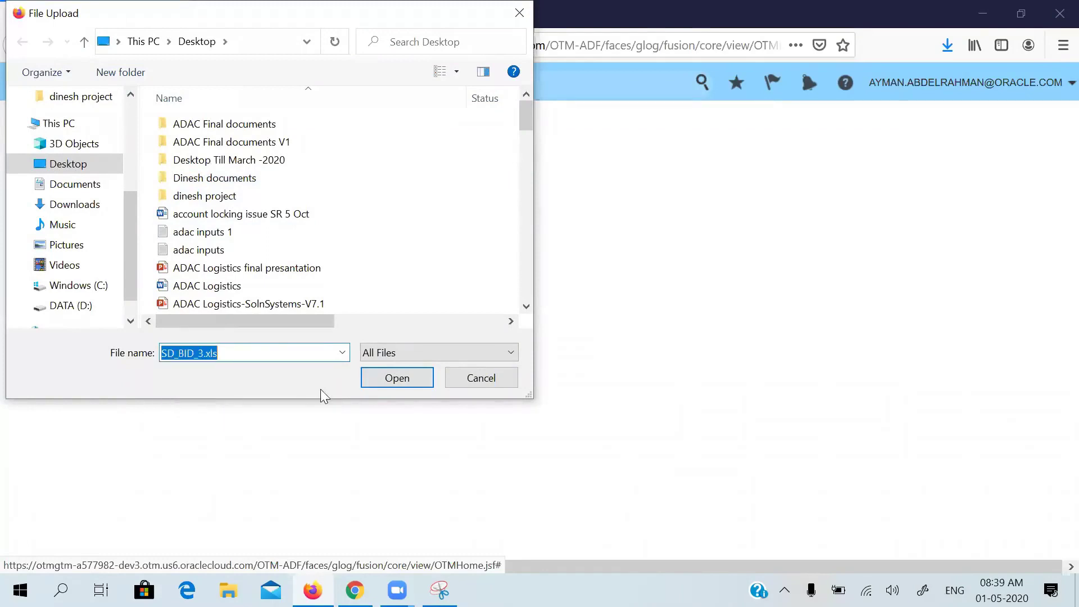
pyautogui.click(398, 378)
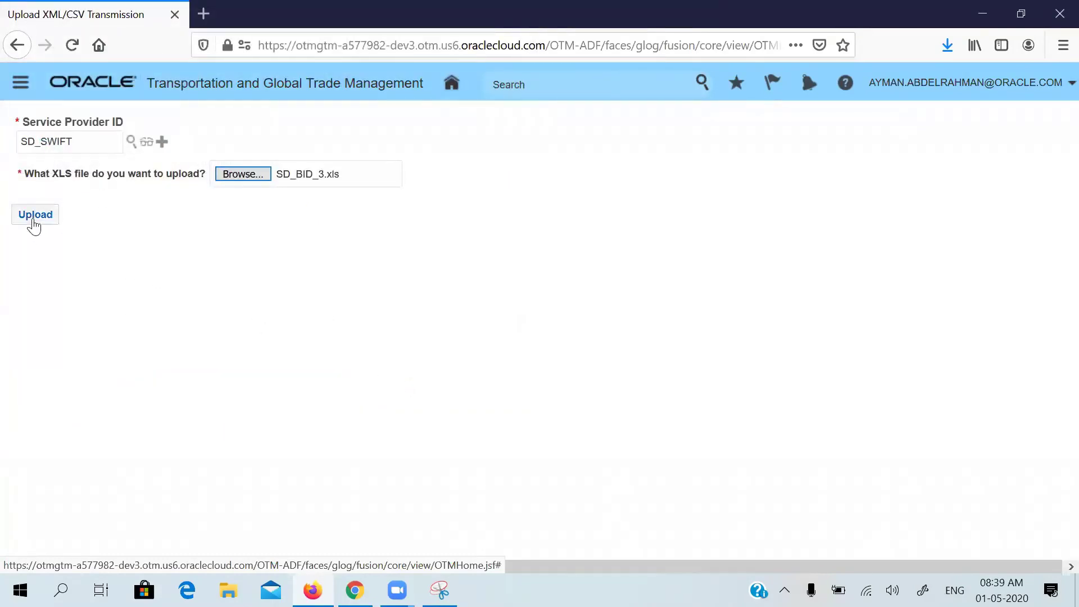
pyautogui.click(34, 217)
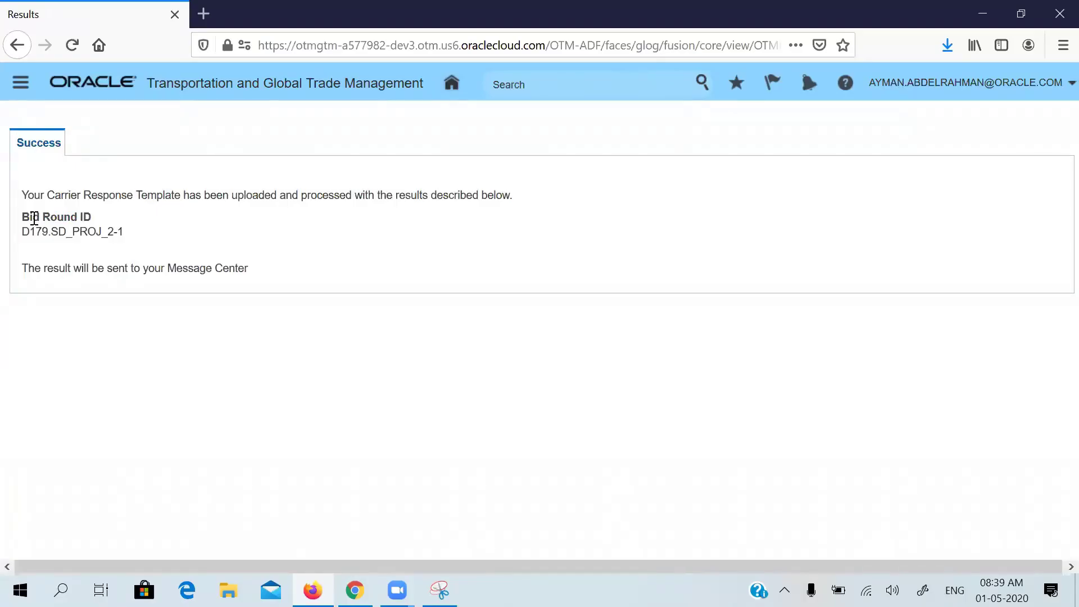
# - Open the message list and read the CRT upload result in message D179.62657, then return and clear its selection
pyautogui.click(808, 89)
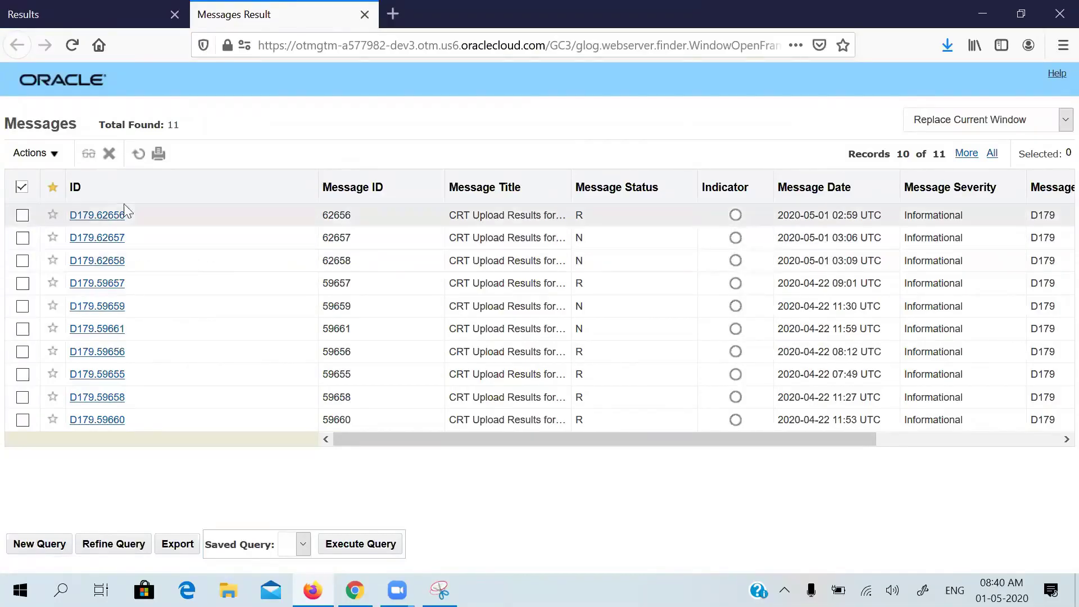
pyautogui.click(26, 237)
pyautogui.click(112, 238)
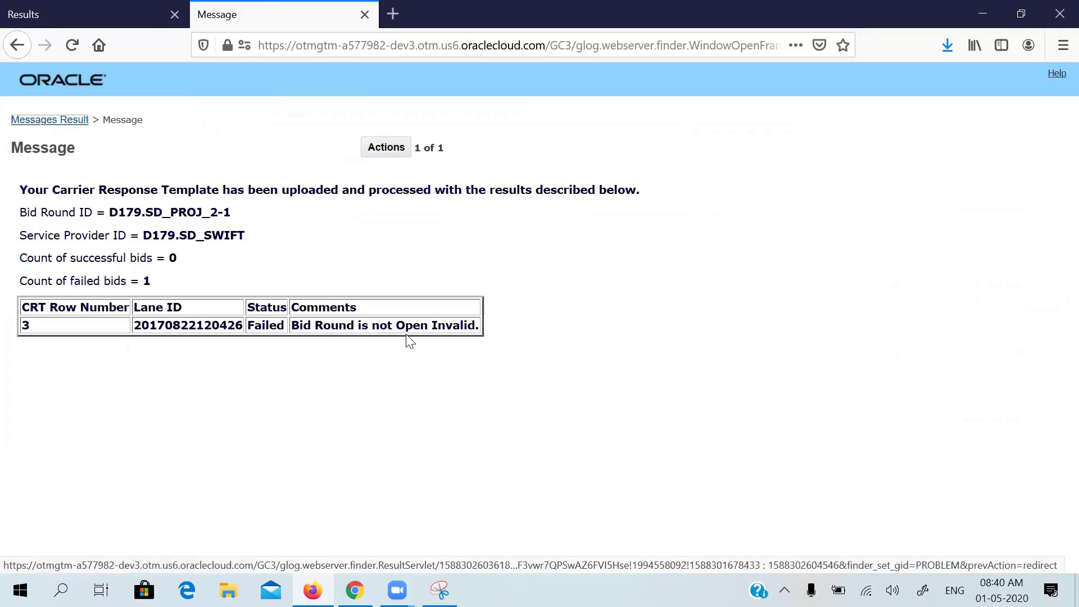
pyautogui.click(63, 122)
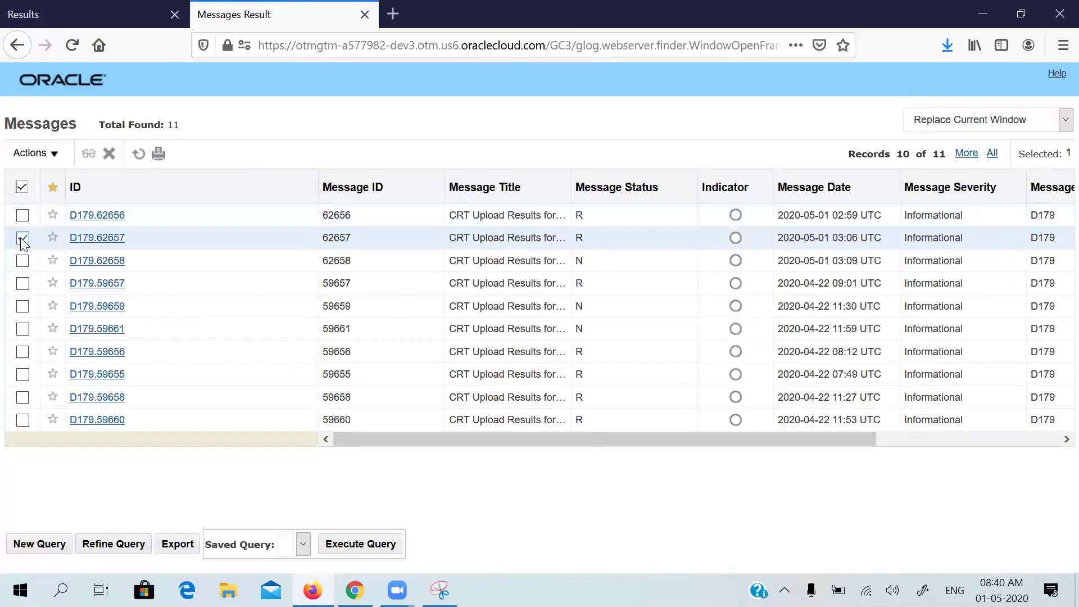
pyautogui.click(22, 238)
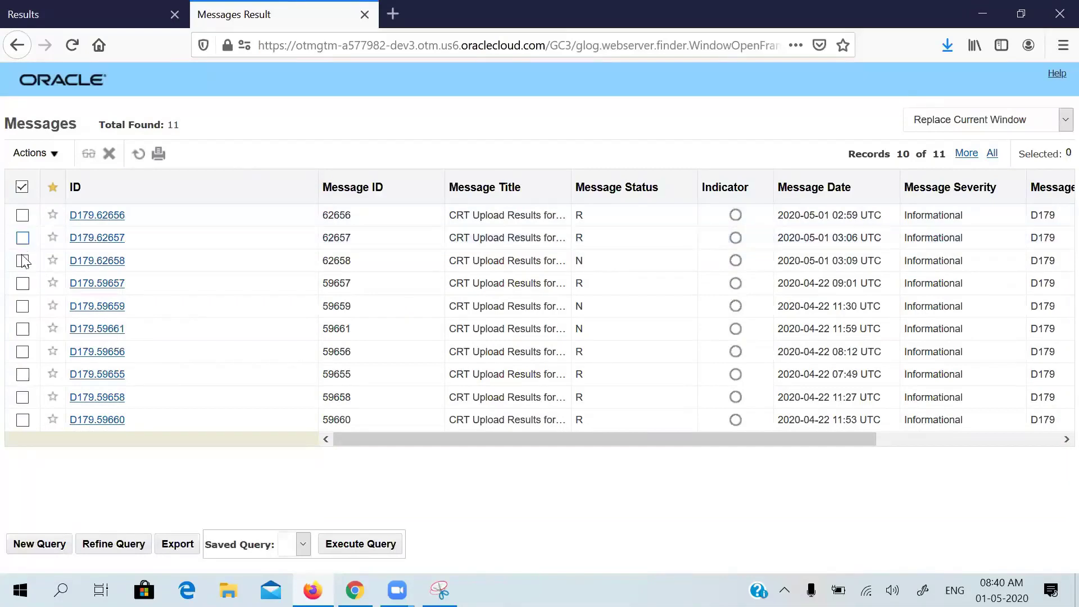
# - Read the CRT upload result in message D179.62658 and return to the message list with nothing selected
pyautogui.click(22, 261)
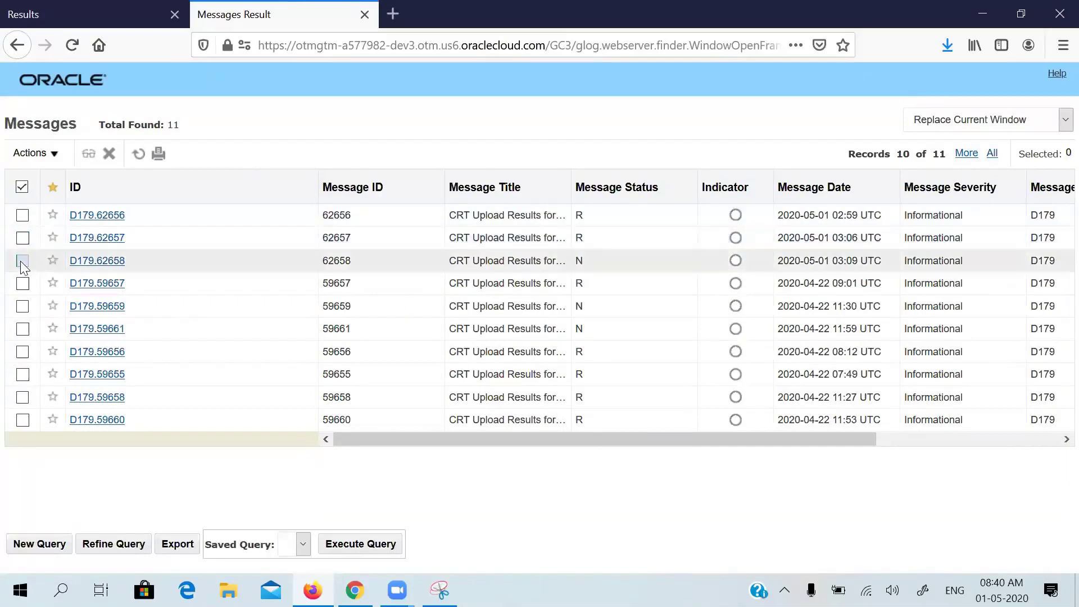
pyautogui.click(112, 262)
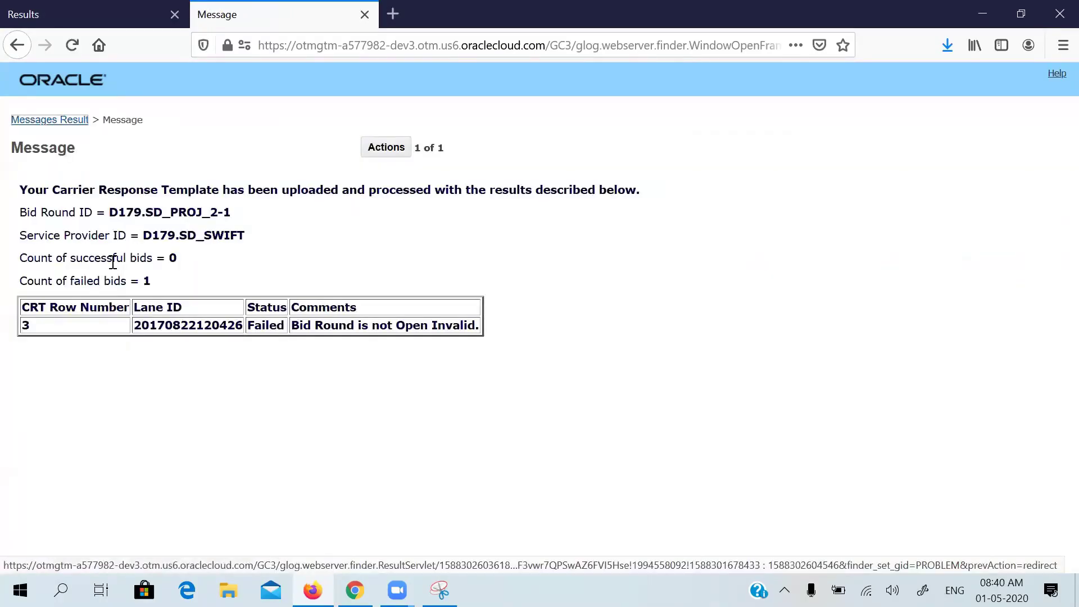
pyautogui.click(48, 122)
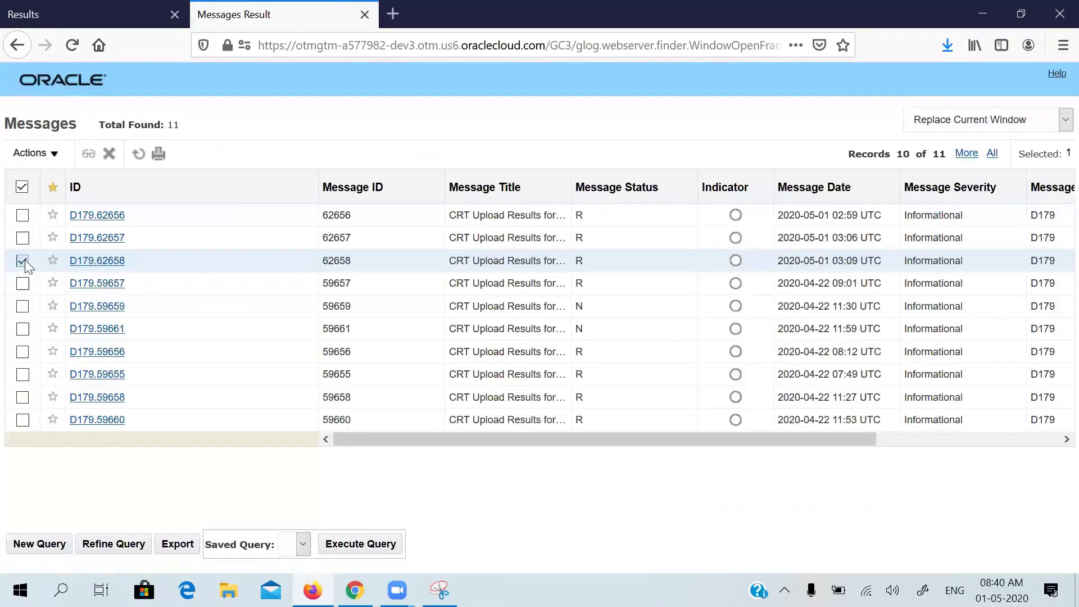
pyautogui.click(22, 261)
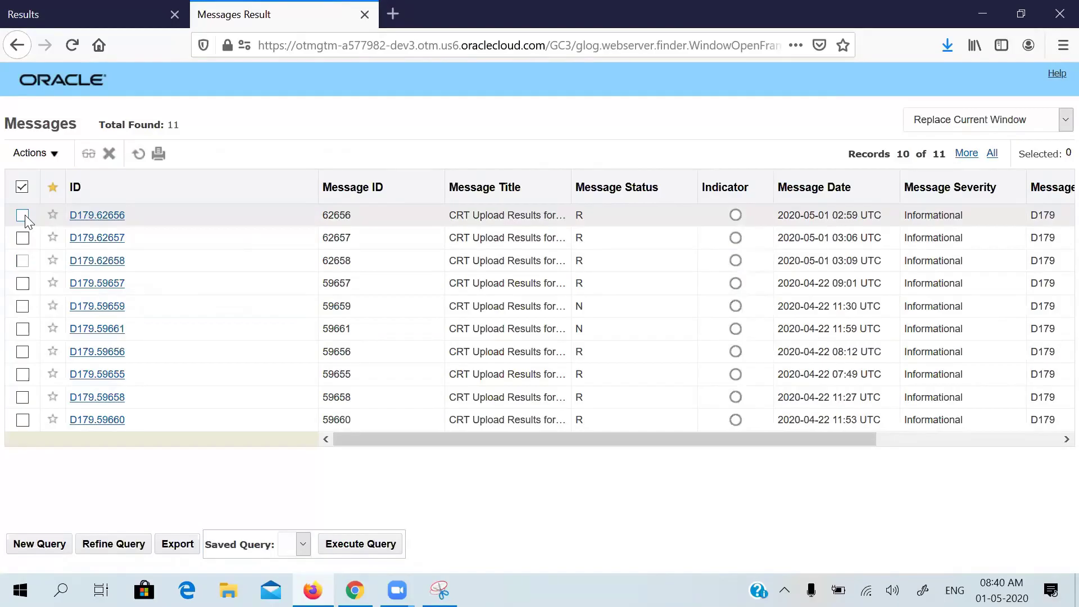
# - Read the CRT upload result in message D179.62656 and return to the list, clearing its selection
pyautogui.click(22, 215)
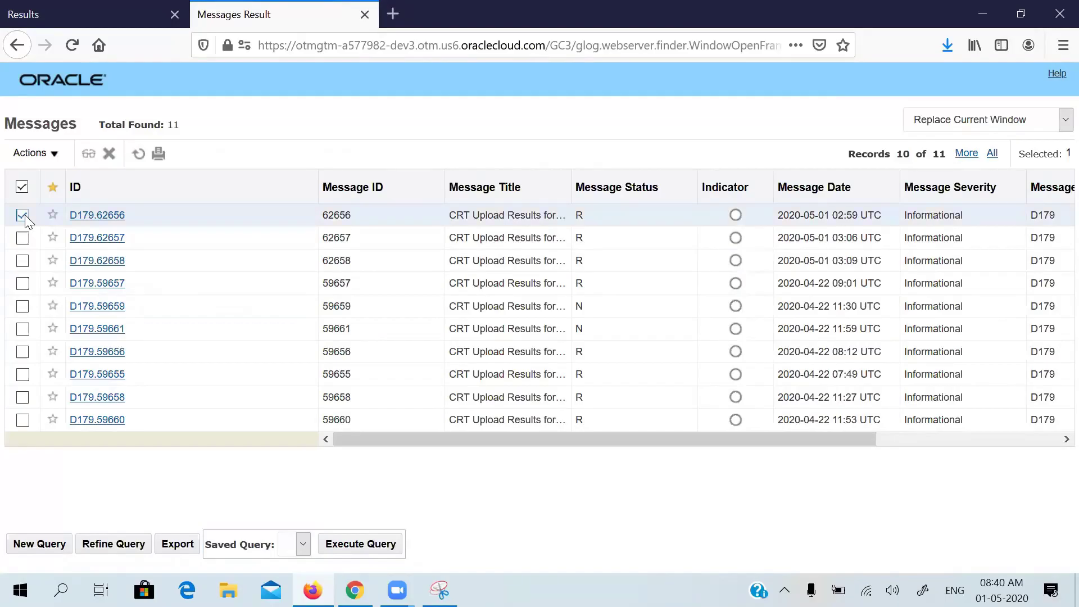
pyautogui.click(102, 219)
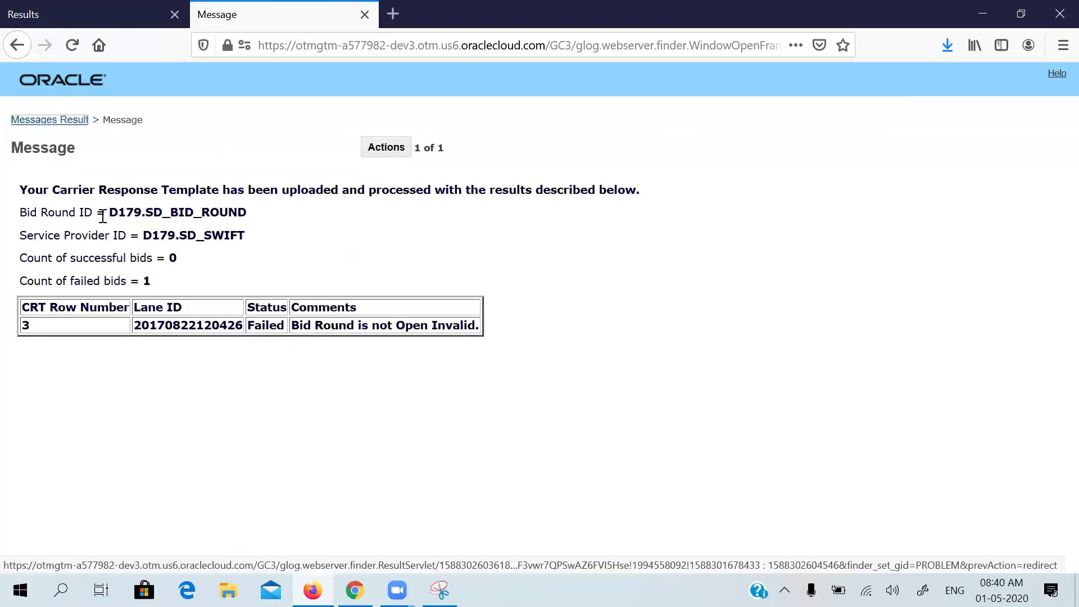
pyautogui.click(63, 125)
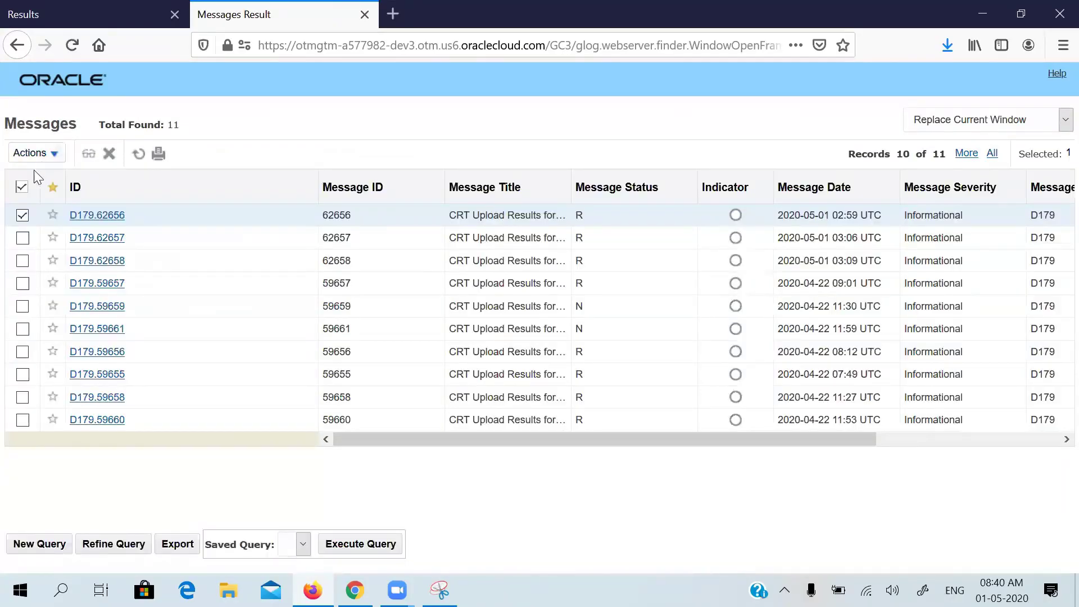
pyautogui.click(25, 217)
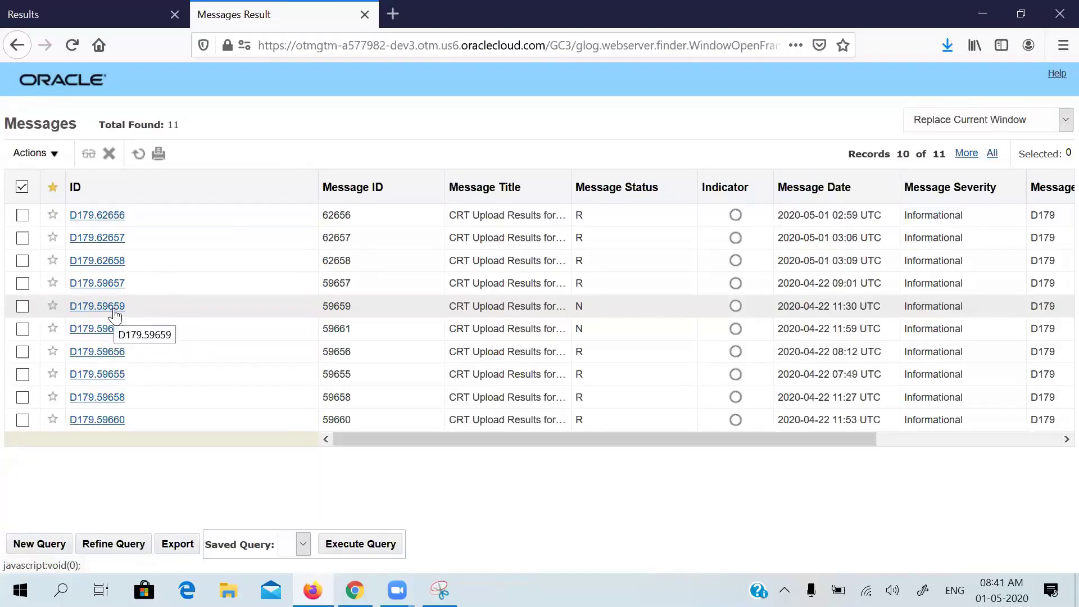
# - Reopen message D179.62658 to recheck the status and comments for CRT row 3, and close the message page
pyautogui.click(99, 262)
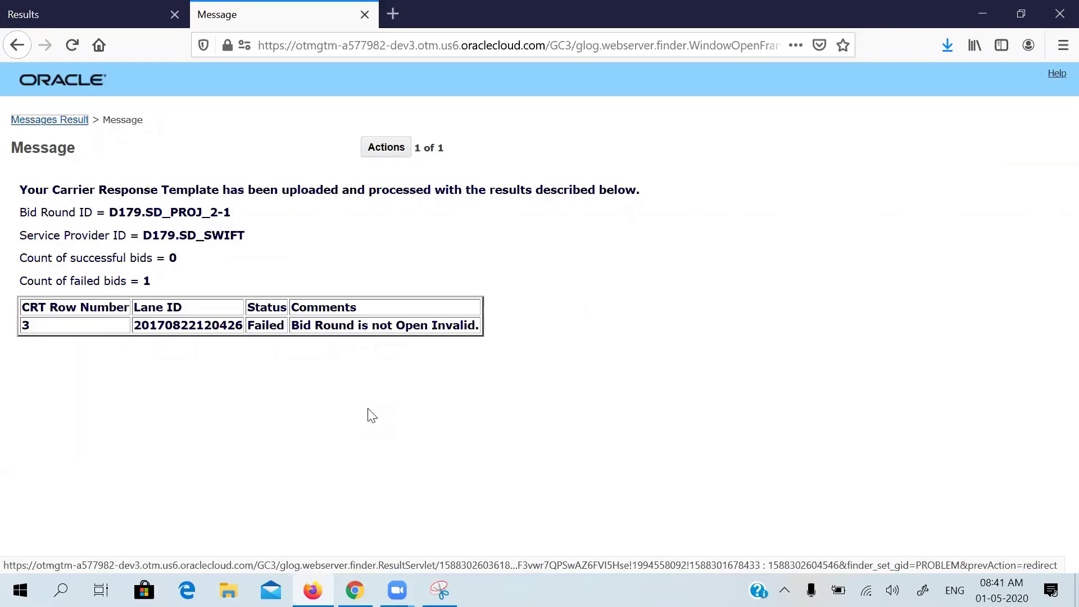
pyautogui.click(367, 17)
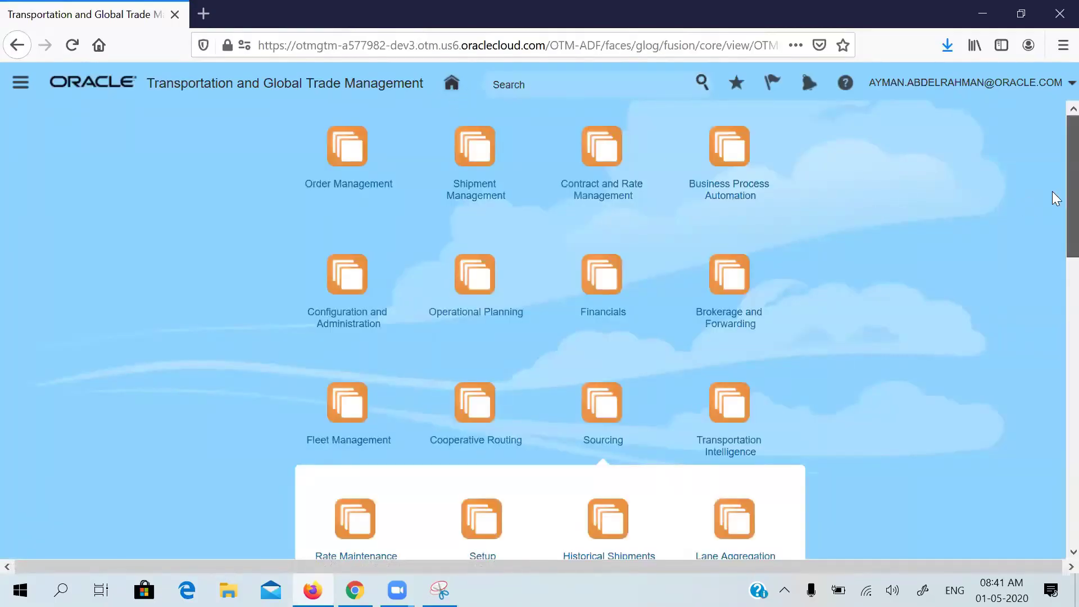
pyautogui.scroll(-5, 1053, 191)
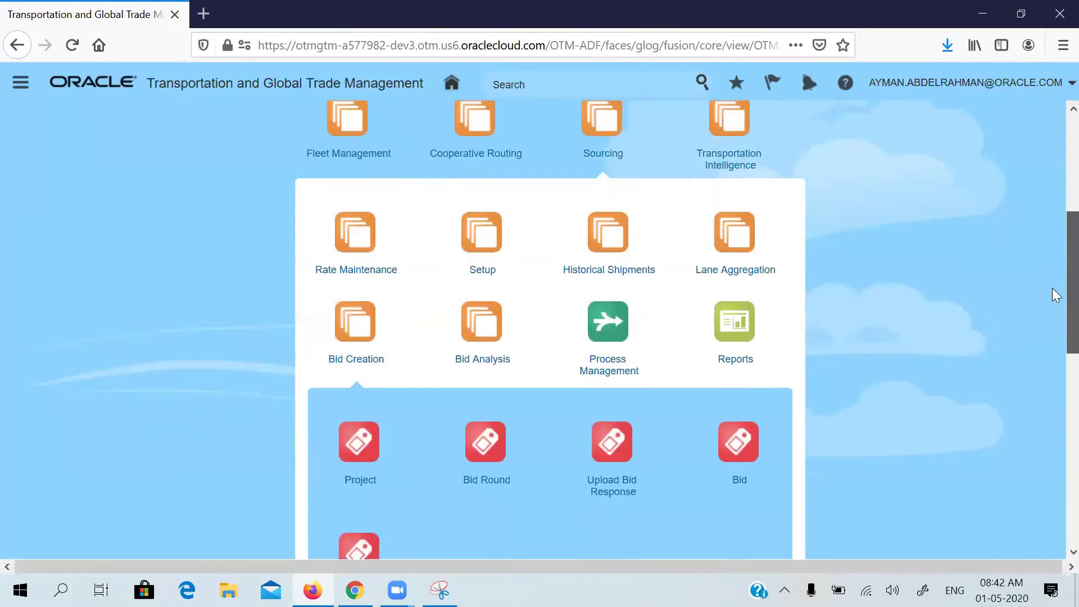
pyautogui.scroll(-3, 1053, 288)
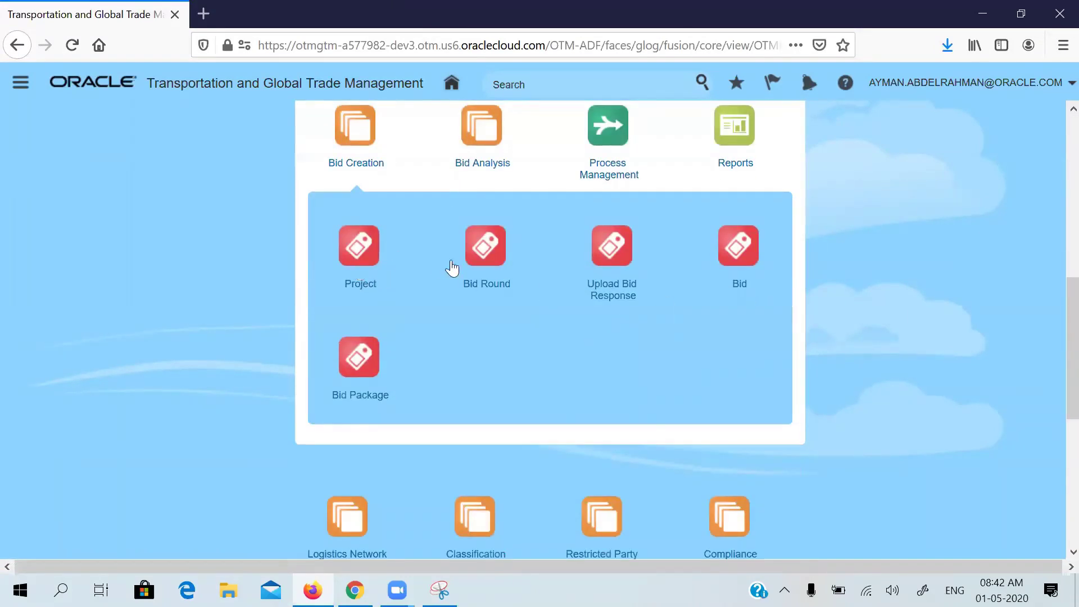
pyautogui.click(497, 251)
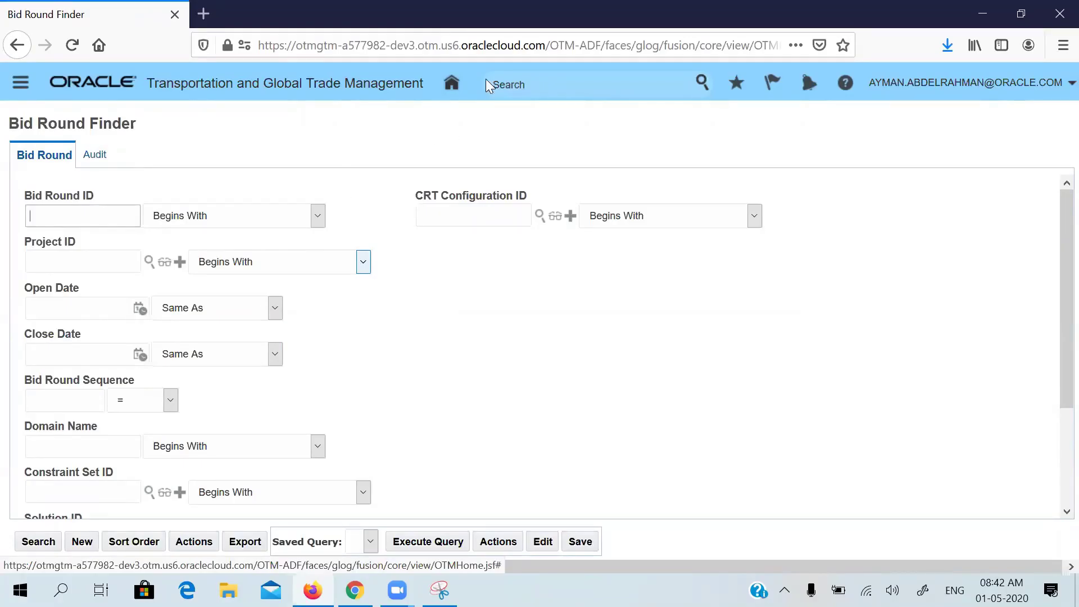
pyautogui.click(452, 83)
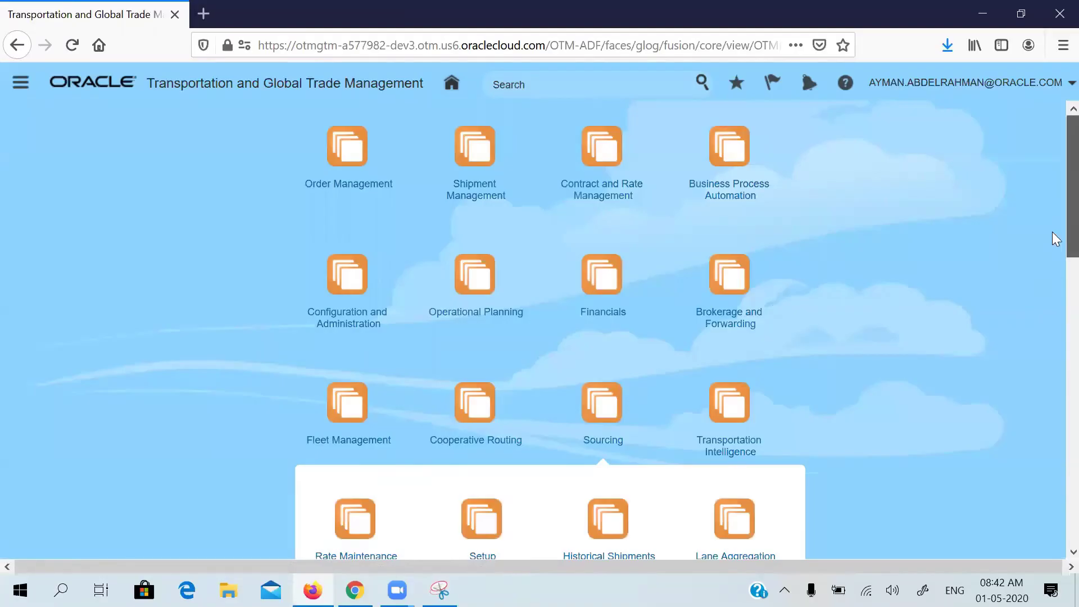
# - Search the CRT configurations and try to open D179.SD_SWIFT_CRT for editing, then return to the home page
pyautogui.scroll(-5, 1052, 281)
pyautogui.click(477, 235)
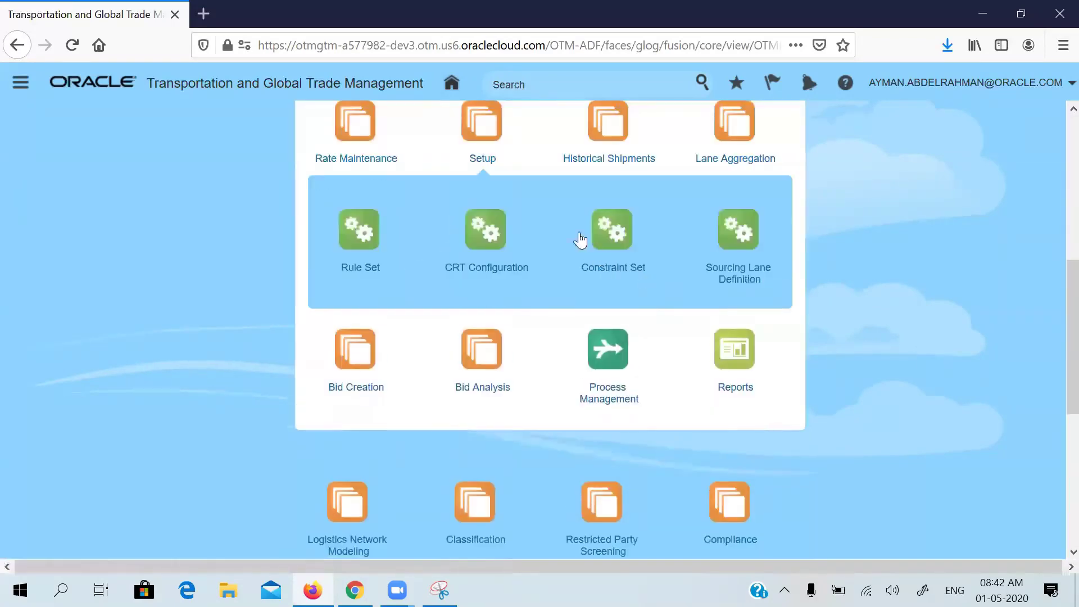
pyautogui.click(473, 229)
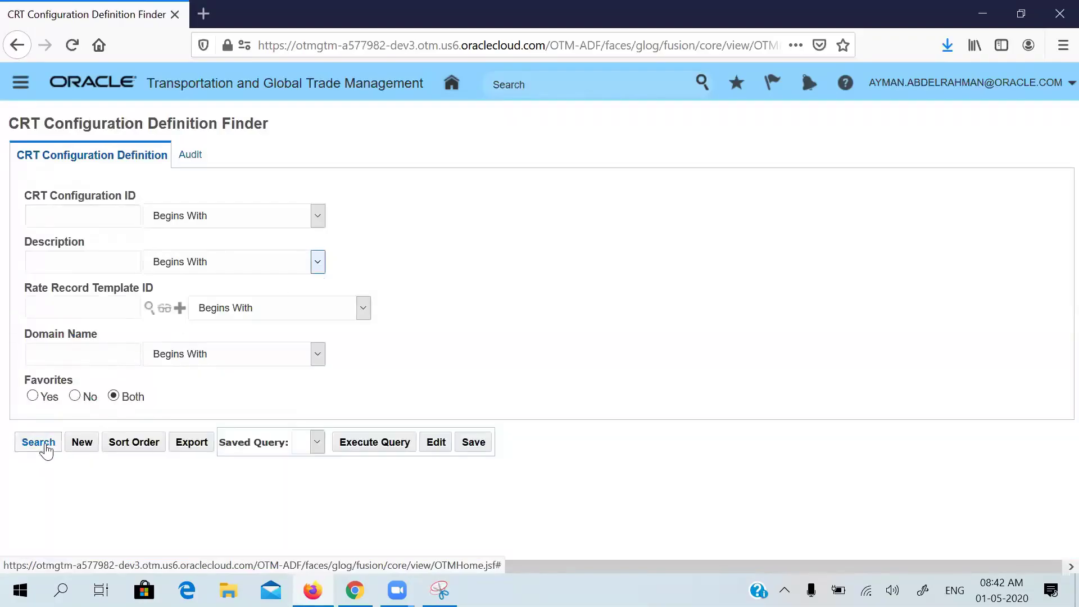
pyautogui.click(45, 444)
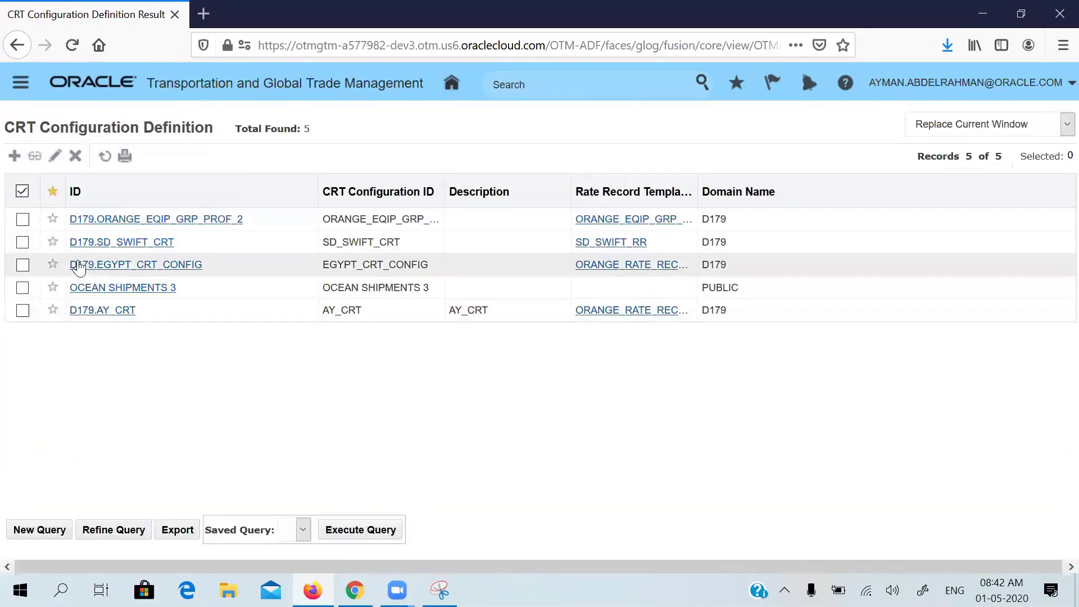
pyautogui.click(24, 242)
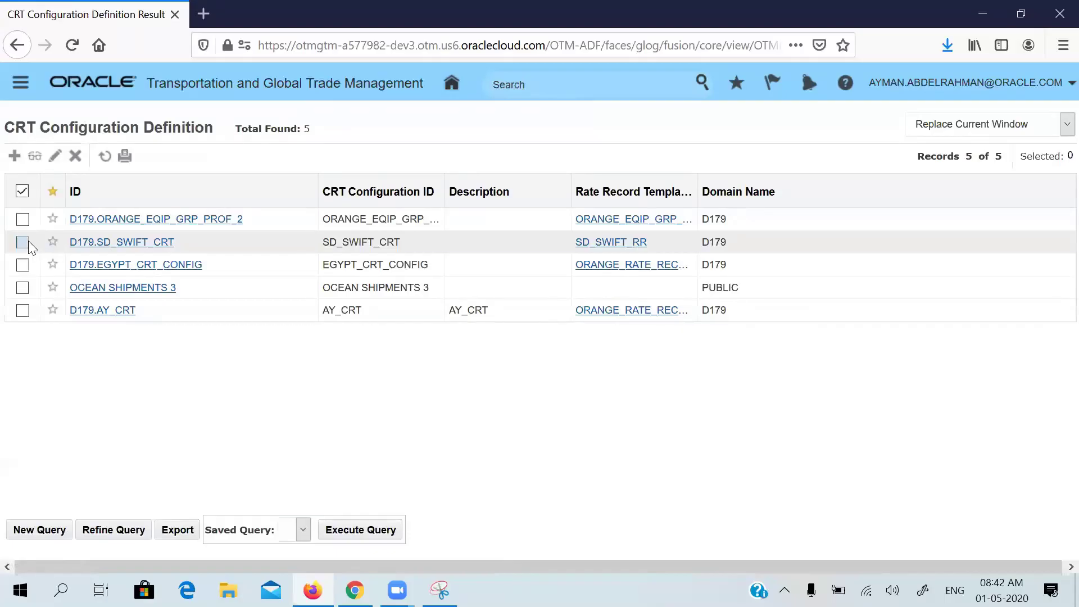
pyautogui.click(54, 161)
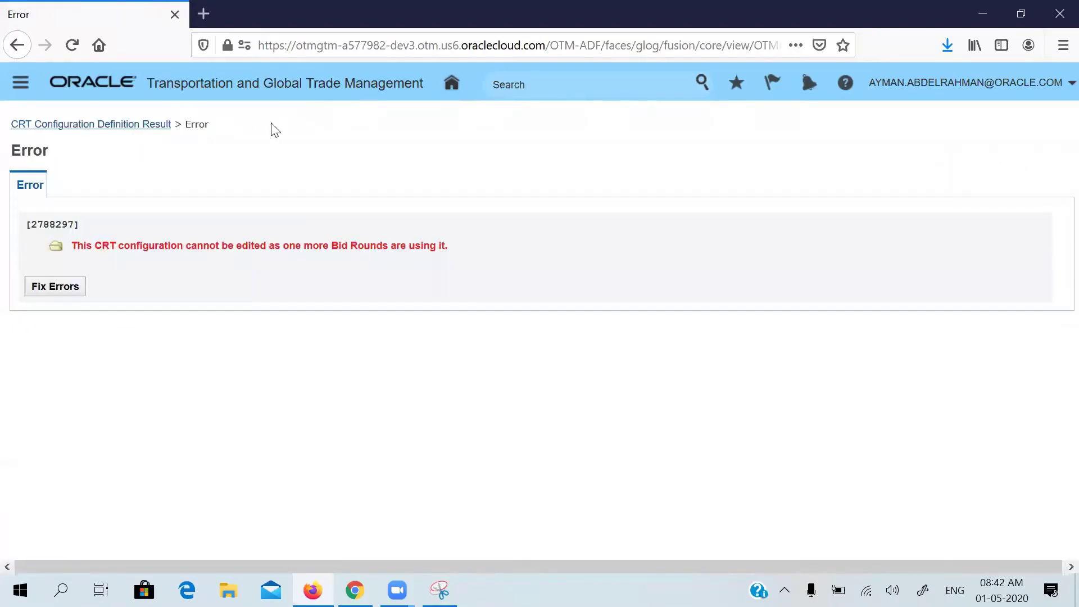
pyautogui.click(453, 81)
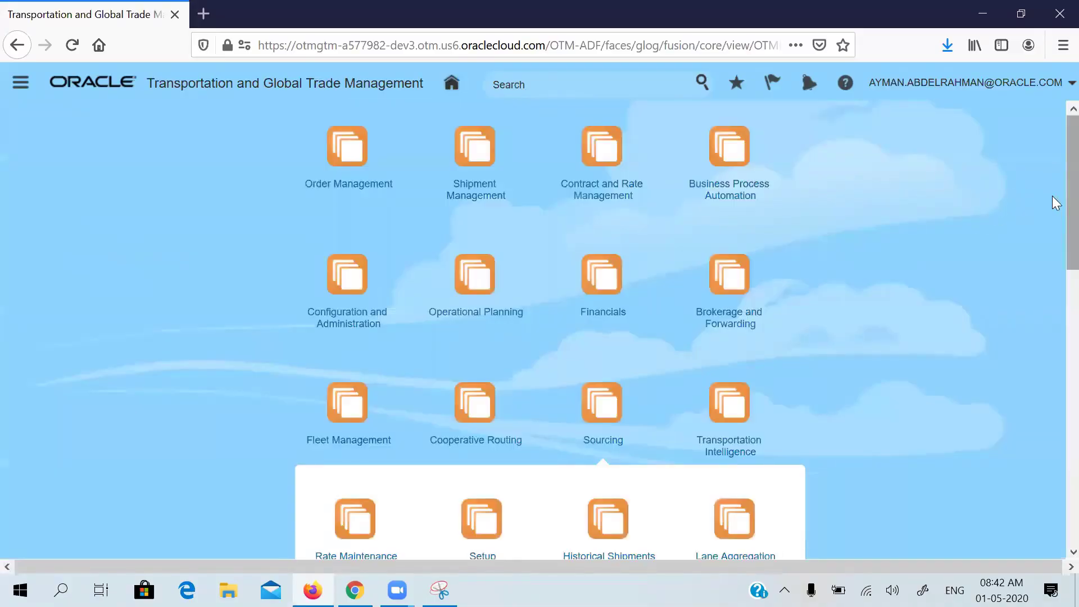
# - Search the sourcing rule sets and open D179.SD_SWIFT_RULE for editing
pyautogui.moveTo(1069, 195); pyautogui.dragTo(1052, 299)
pyautogui.scroll(3, 1053, 247)
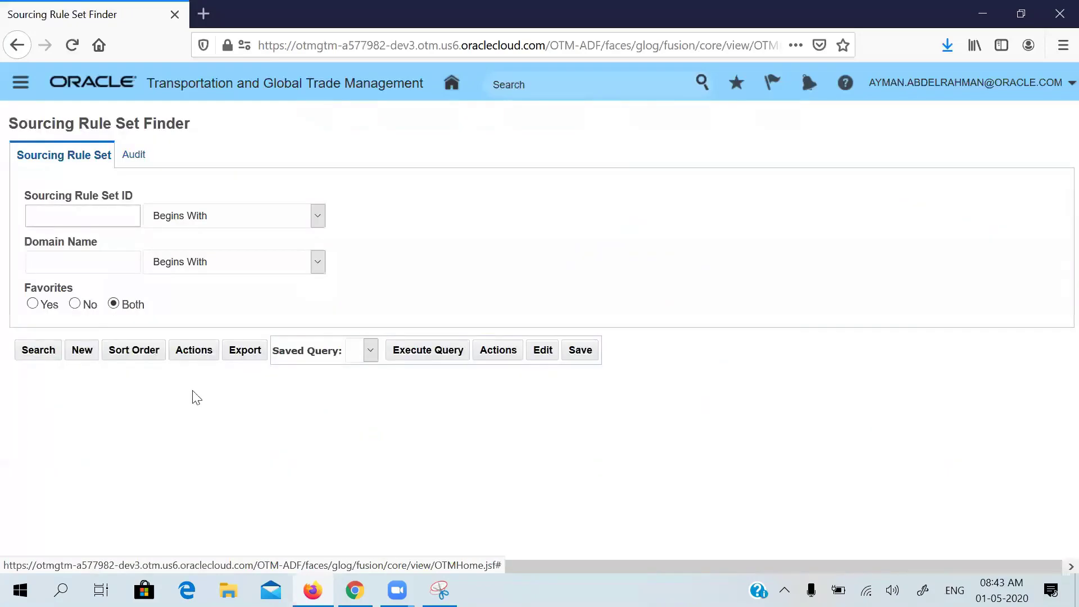
pyautogui.click(44, 357)
pyautogui.click(44, 362)
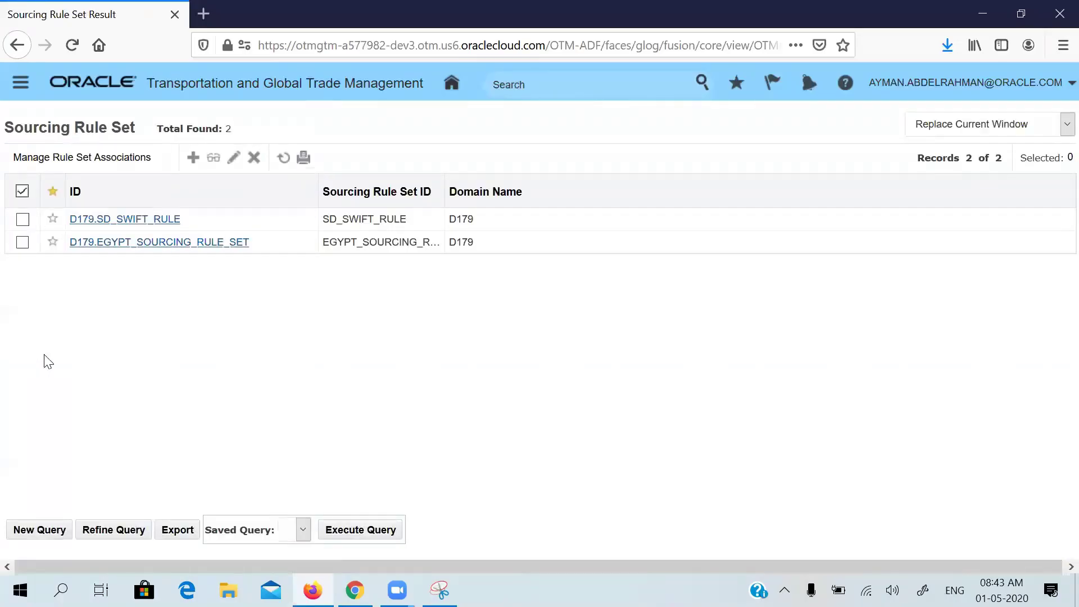
pyautogui.click(23, 220)
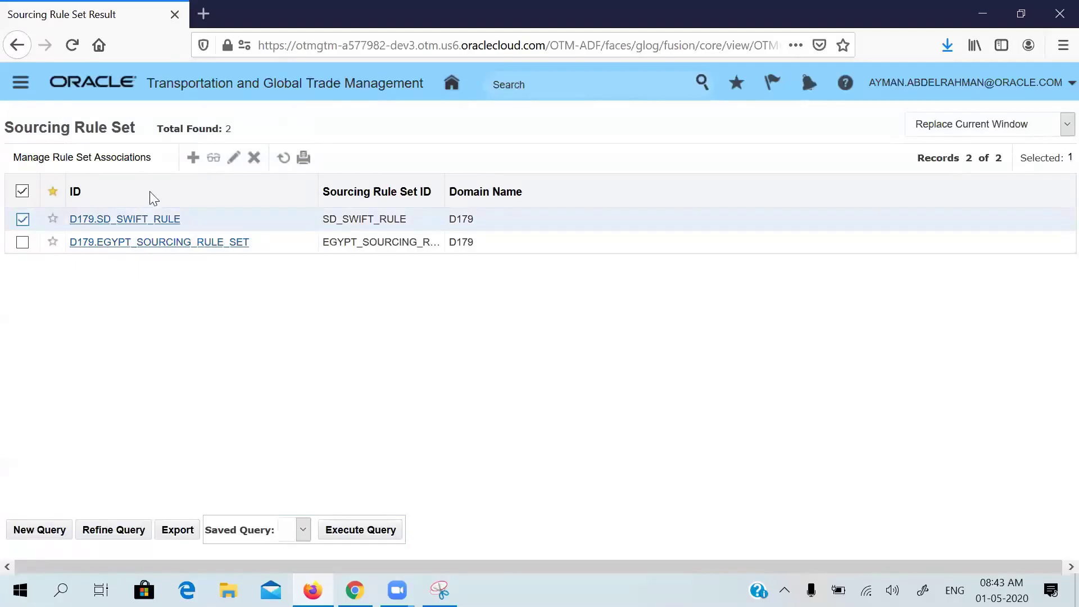
pyautogui.click(236, 164)
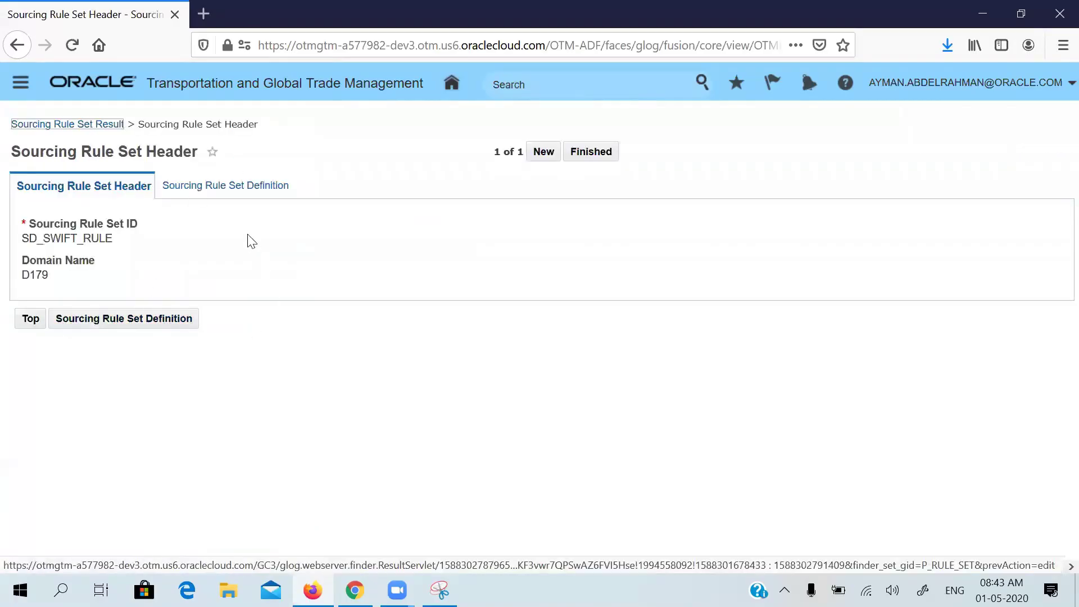
# - Review the rules in SD_SWIFT_RULE's definition, including the SD_SWIFT_PROF service provider profile, and return to the home page
pyautogui.click(138, 323)
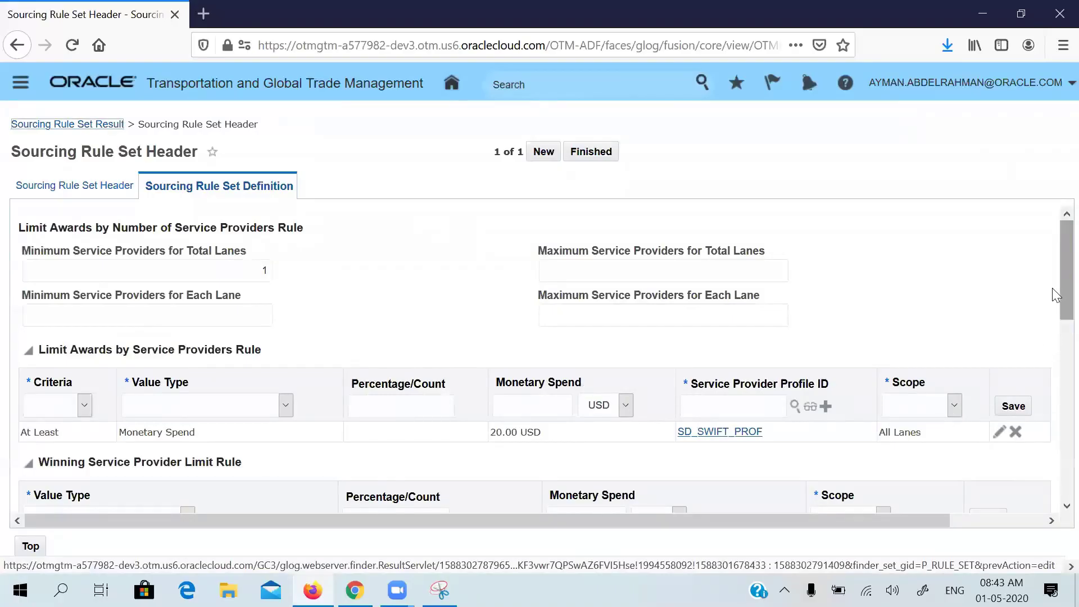
pyautogui.scroll(-2, 1053, 304)
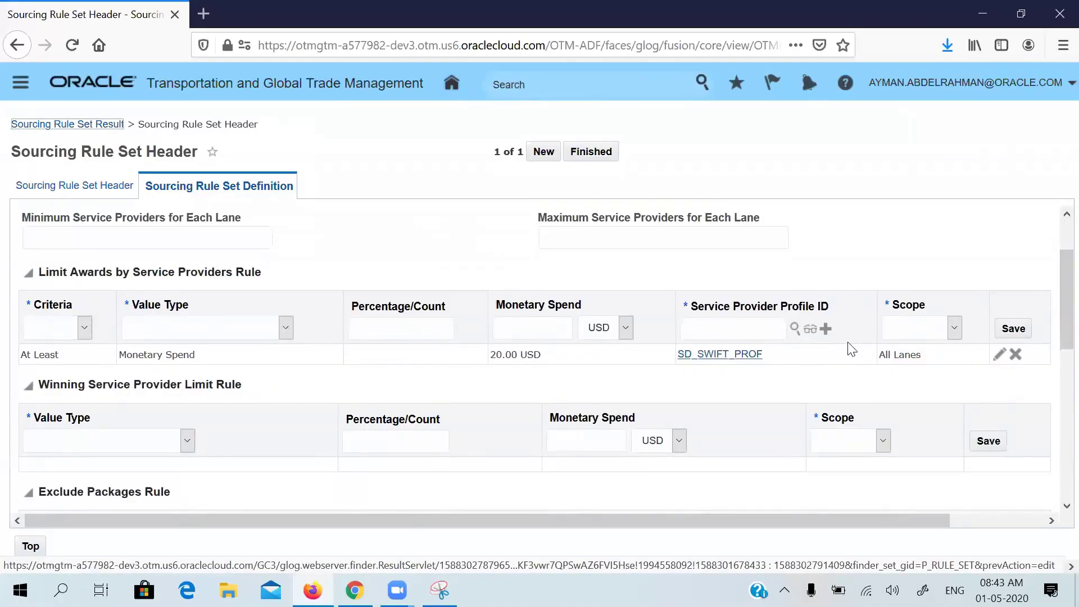
pyautogui.click(734, 356)
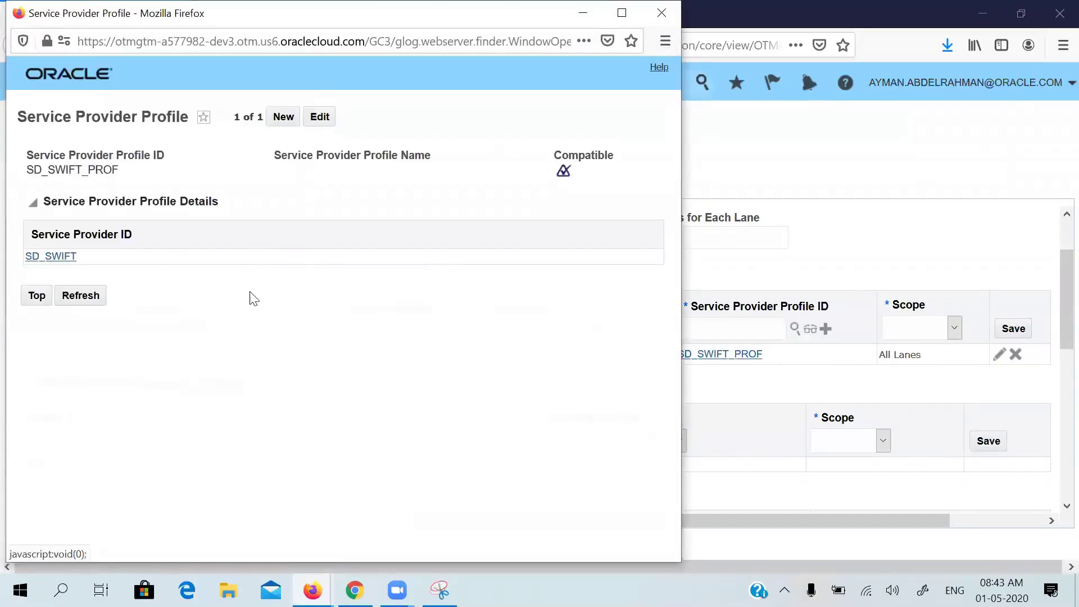
pyautogui.click(662, 13)
pyautogui.scroll(2, 1056, 231)
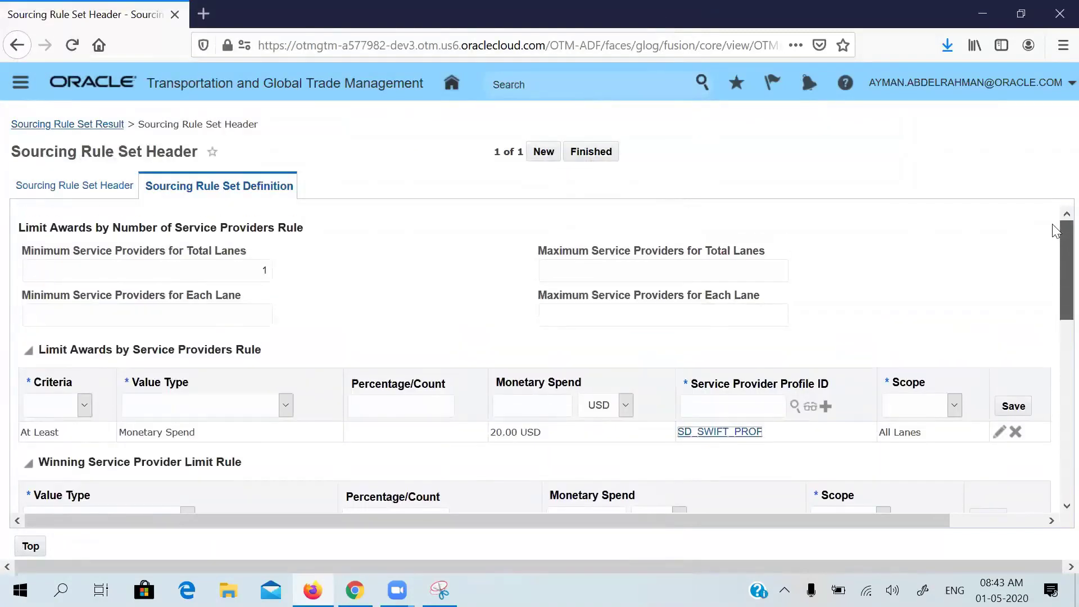
pyautogui.scroll(-5, 1056, 231)
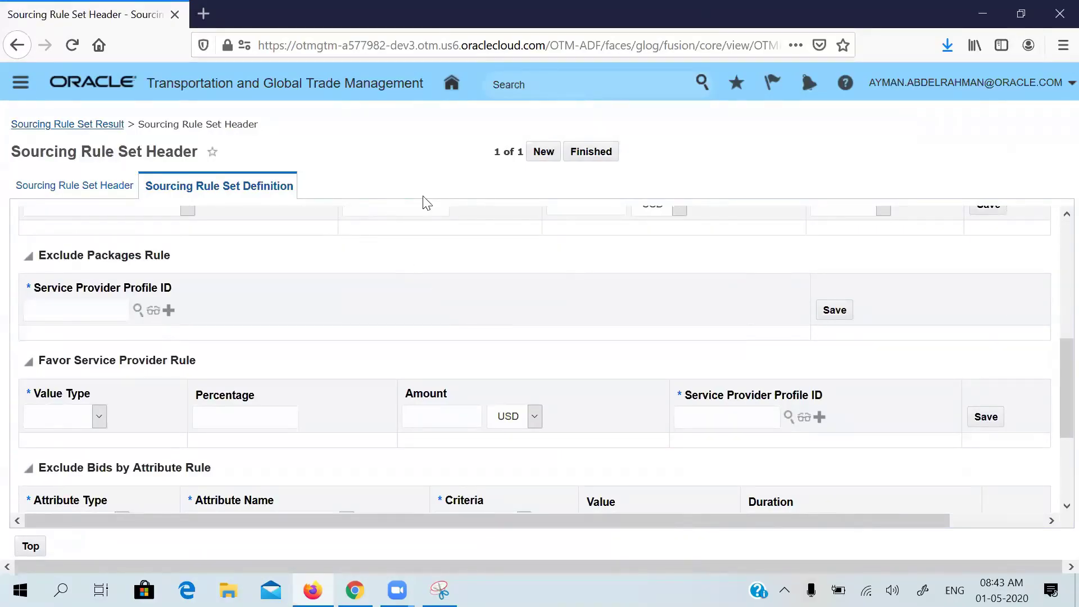
pyautogui.click(453, 85)
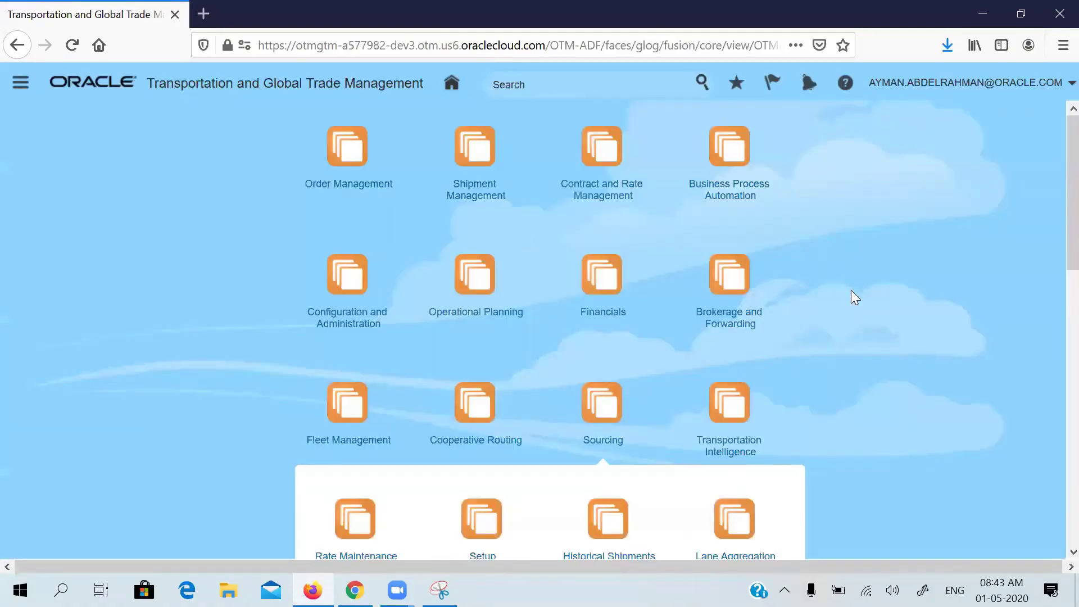
# - Create CRT configuration SD_CRT_2 with rate record template SD_SWIFT_RR, open its configuration details, and finish it
pyautogui.scroll(-5, 1052, 288)
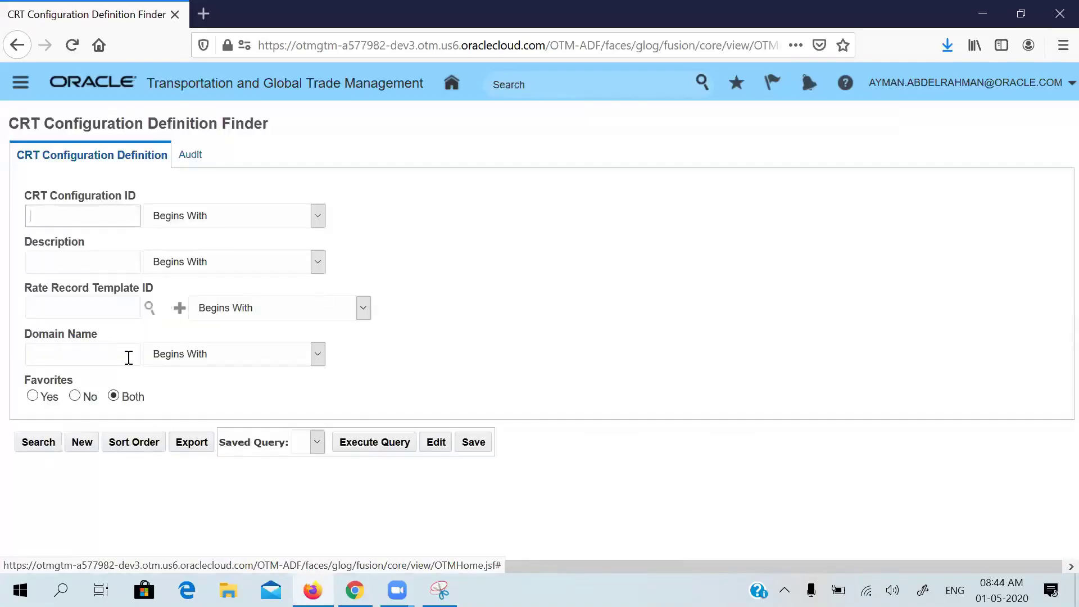
pyautogui.click(79, 445)
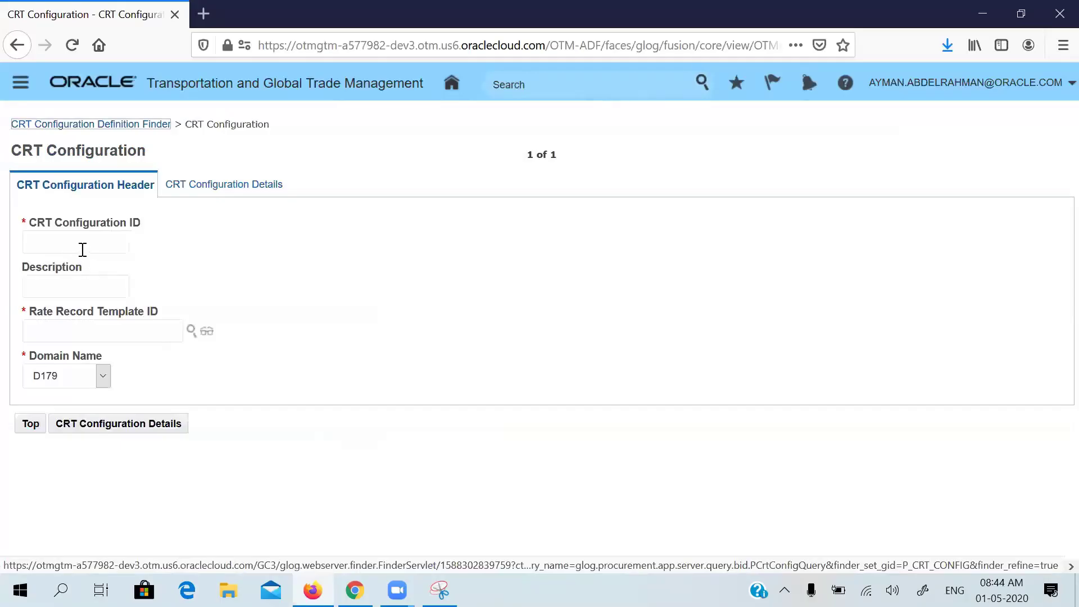
pyautogui.click(82, 248)
pyautogui.write('SD_')
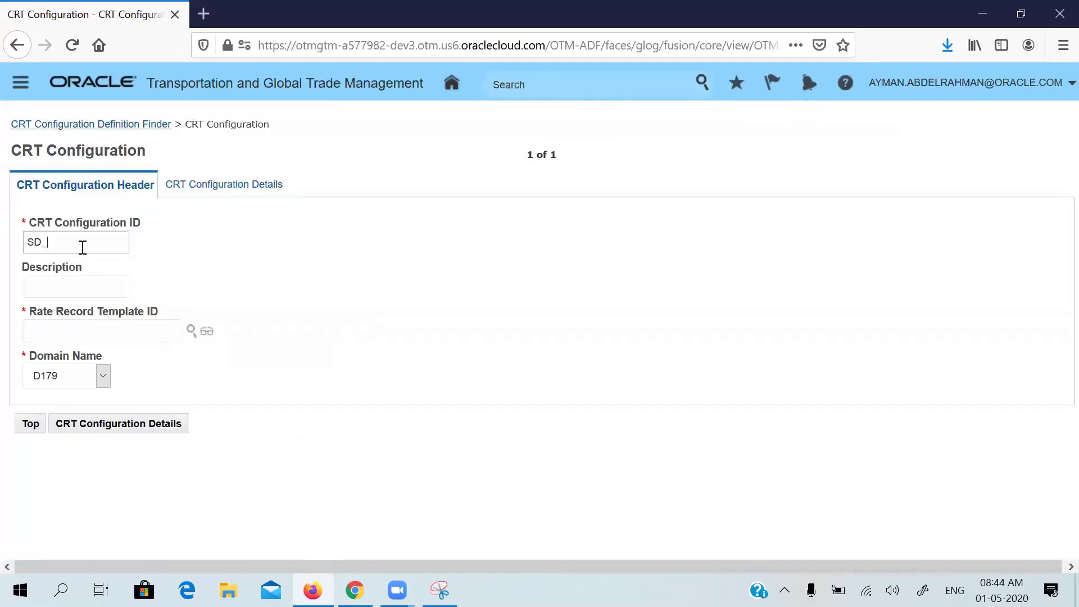
pyautogui.write('CRT_2')
pyautogui.click(44, 286)
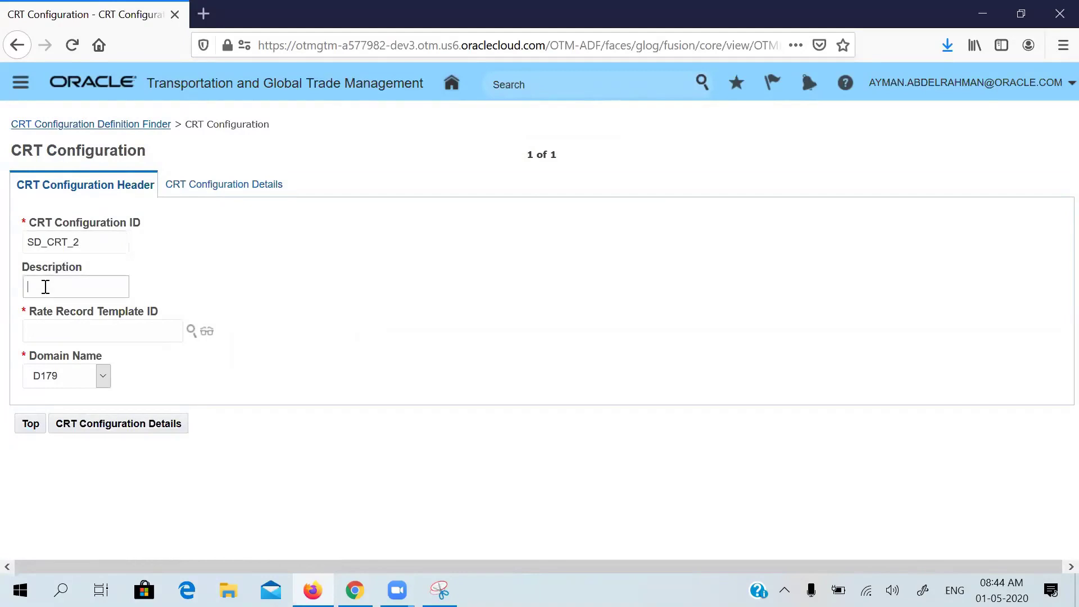
pyautogui.click(75, 334)
pyautogui.write('SD_')
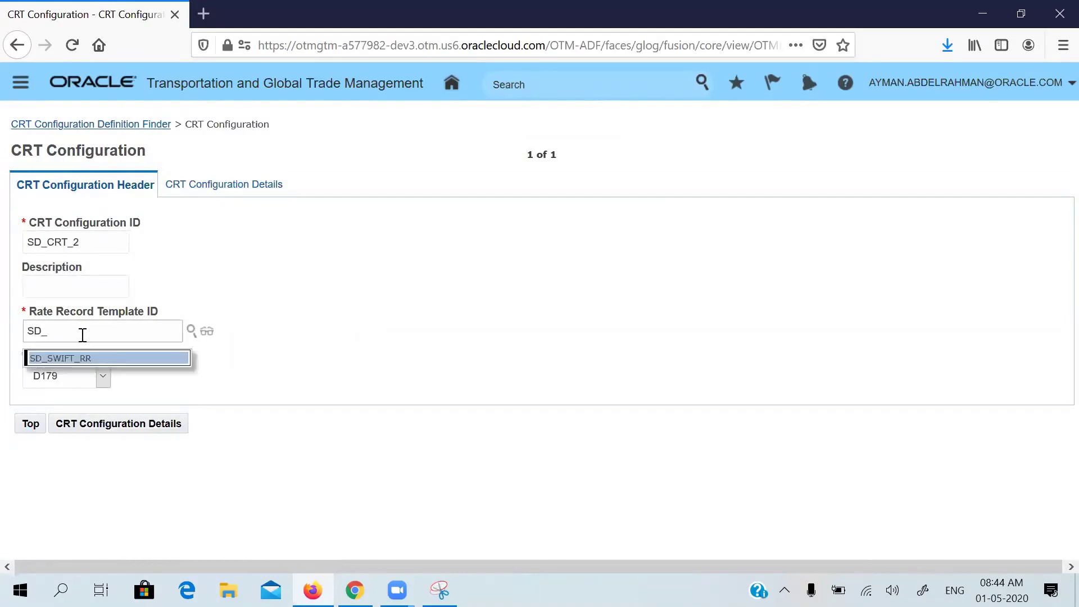
pyautogui.click(107, 360)
pyautogui.click(99, 425)
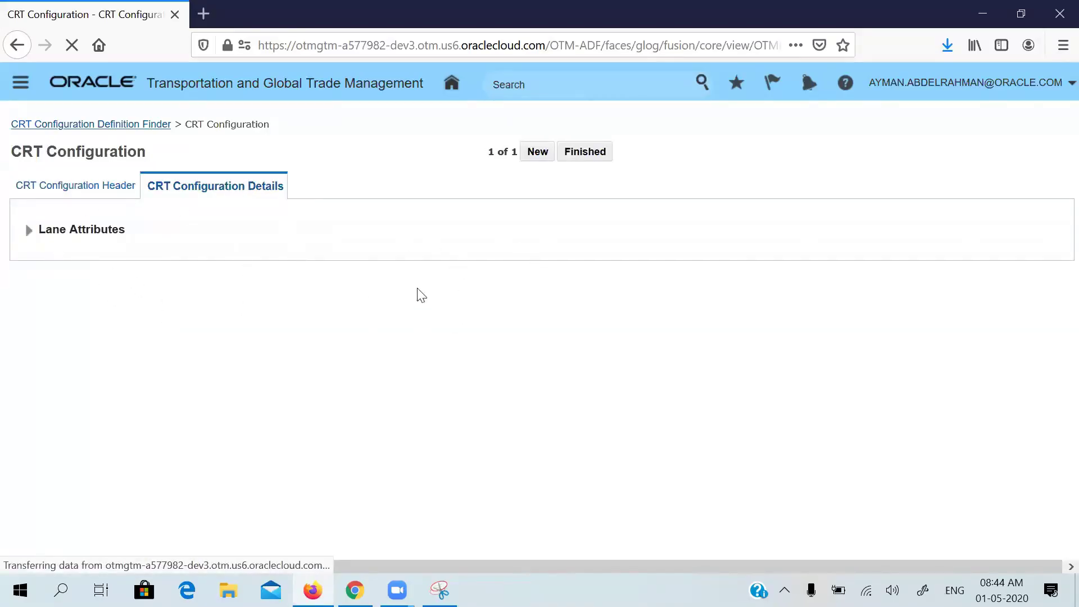
pyautogui.click(587, 152)
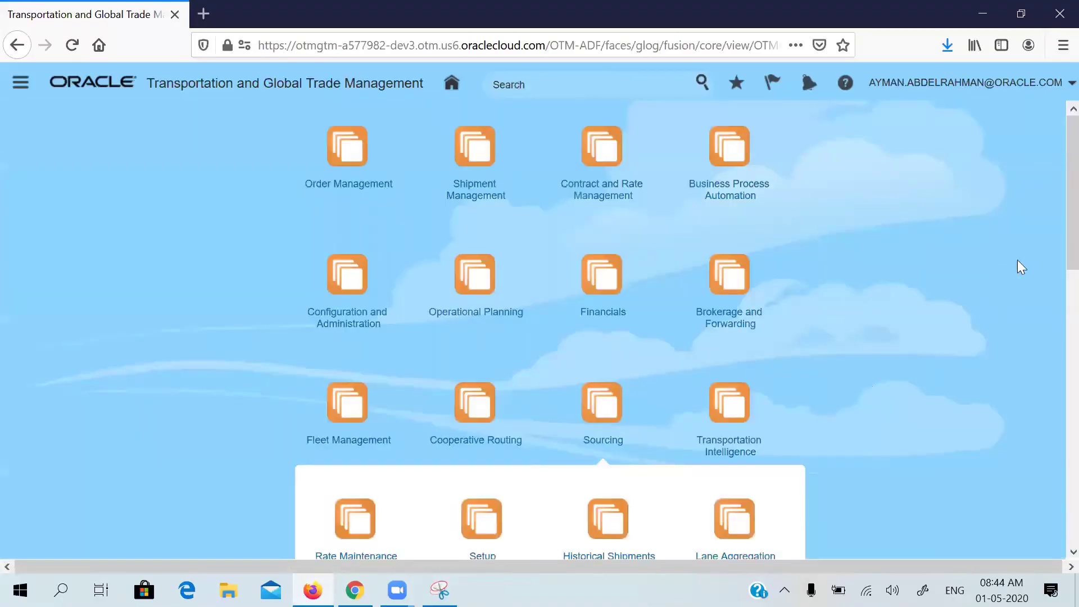
# - Open constraint set D179.SD_ SWIFT_CONSTRAINT, review its equipment group profile, finish the record, and return to the home page
pyautogui.moveTo(1071, 229); pyautogui.dragTo(1071, 320)
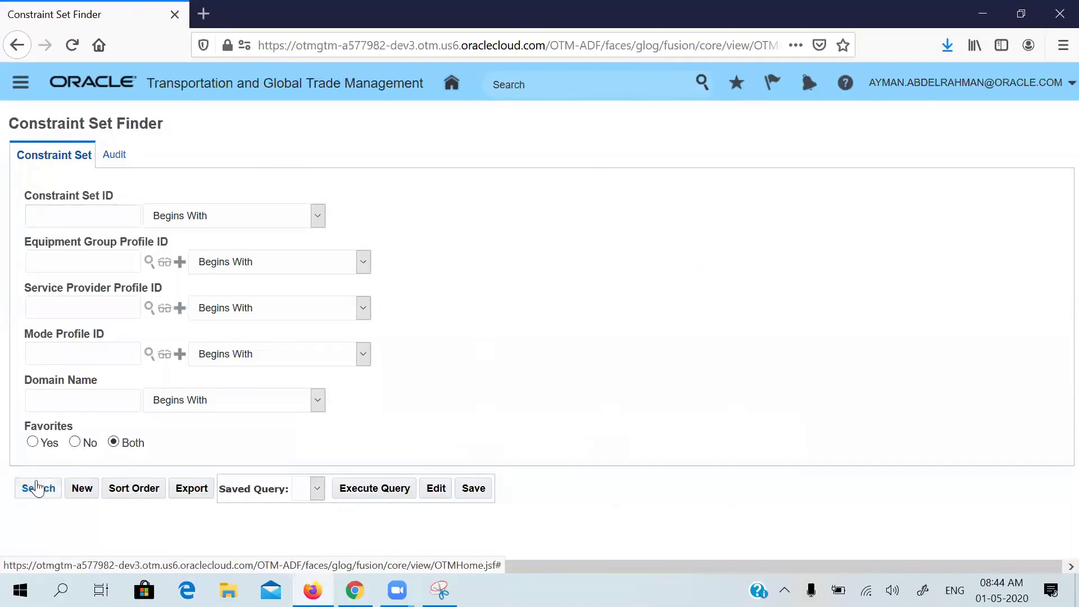
pyautogui.click(35, 488)
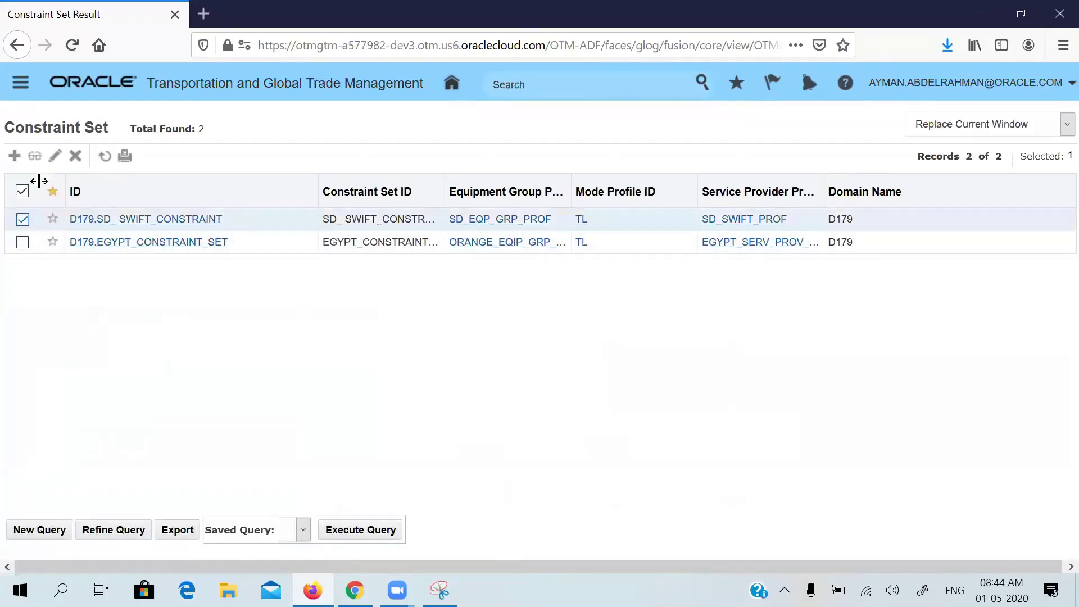
pyautogui.click(55, 156)
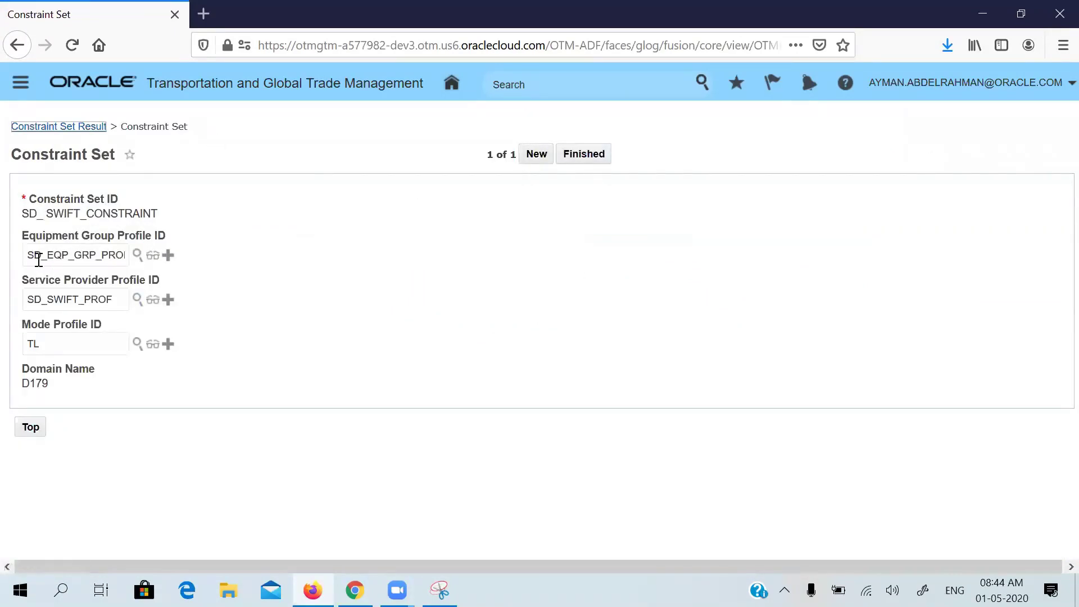
pyautogui.moveTo(27, 255); pyautogui.dragTo(214, 263)
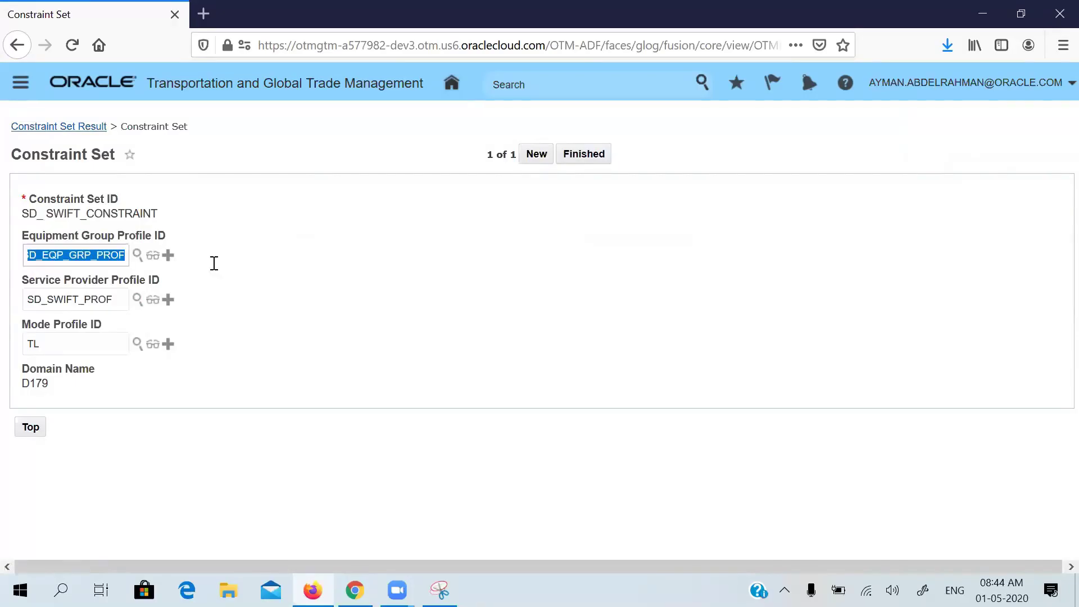
pyautogui.click(583, 153)
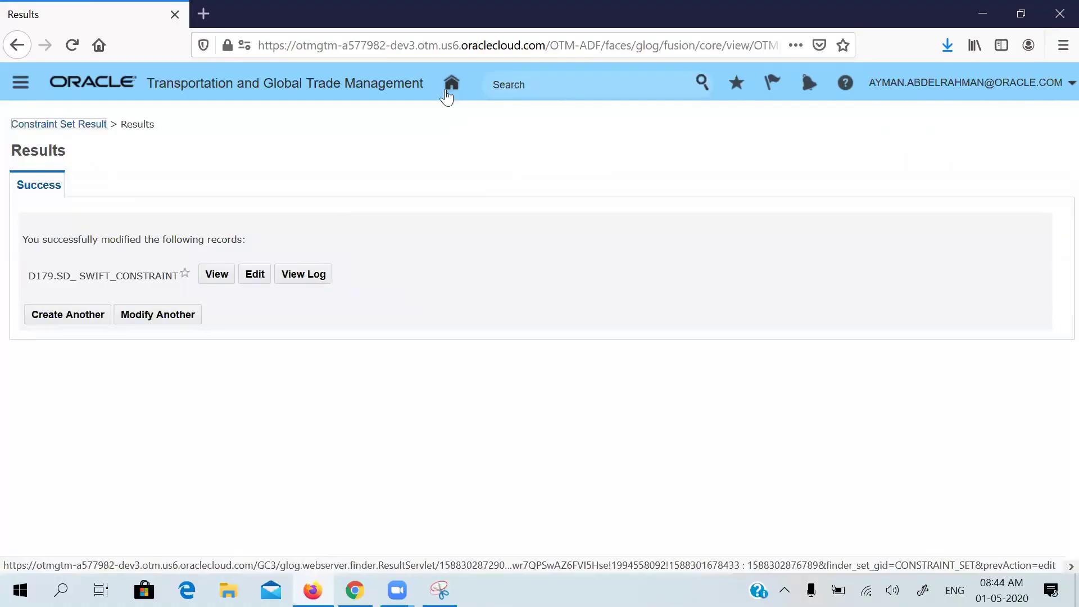
pyautogui.click(448, 90)
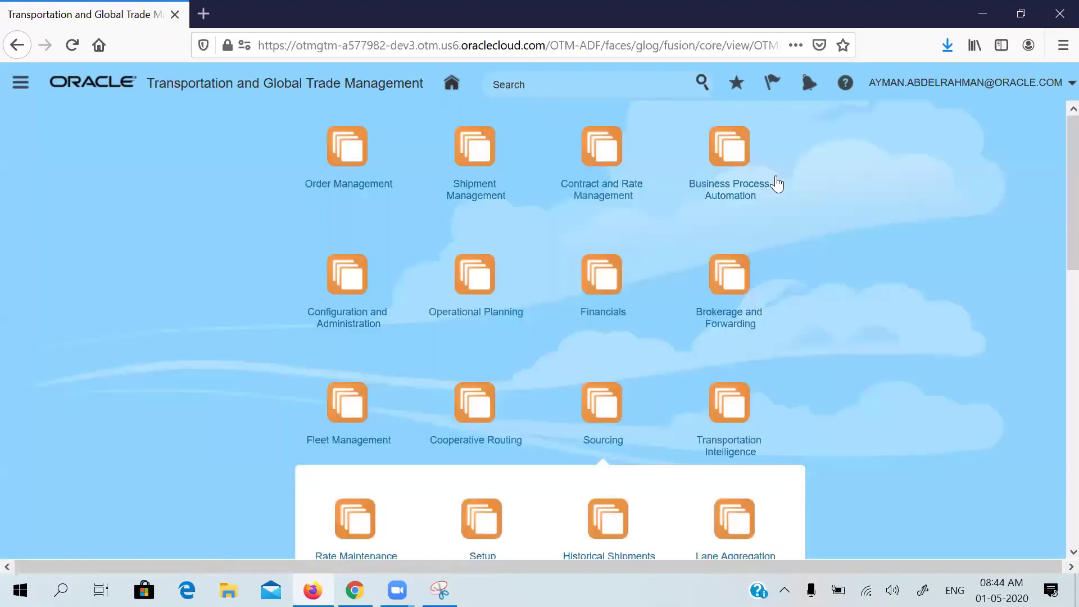
# - Open the sourcing lane definition D179.SD_USA_LANE for editing and view the lane's source and destination details
pyautogui.moveTo(1071, 222); pyautogui.dragTo(1070, 320)
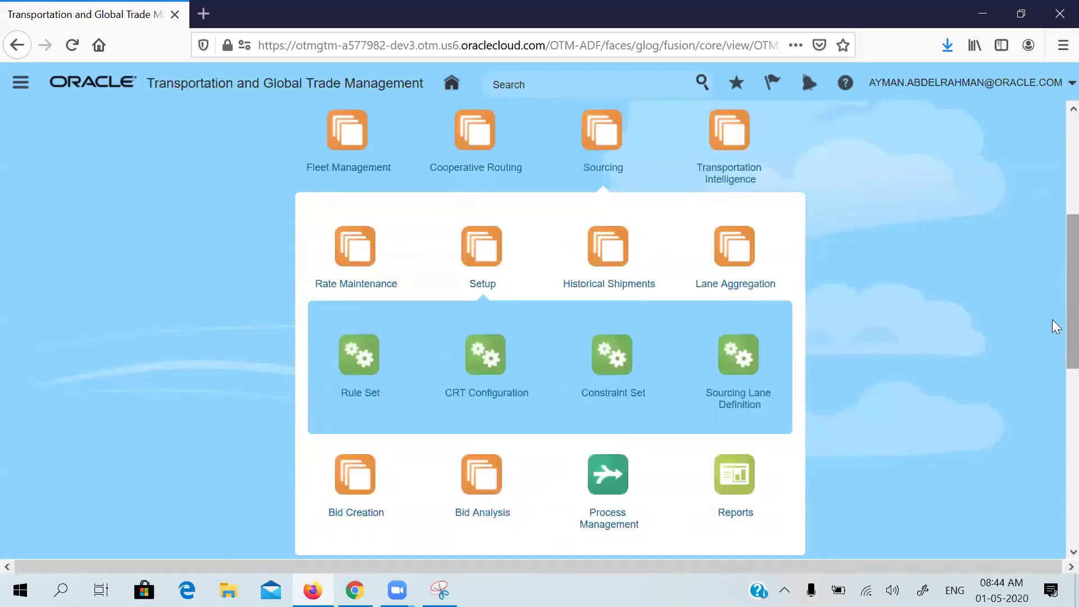
pyautogui.click(315, 285)
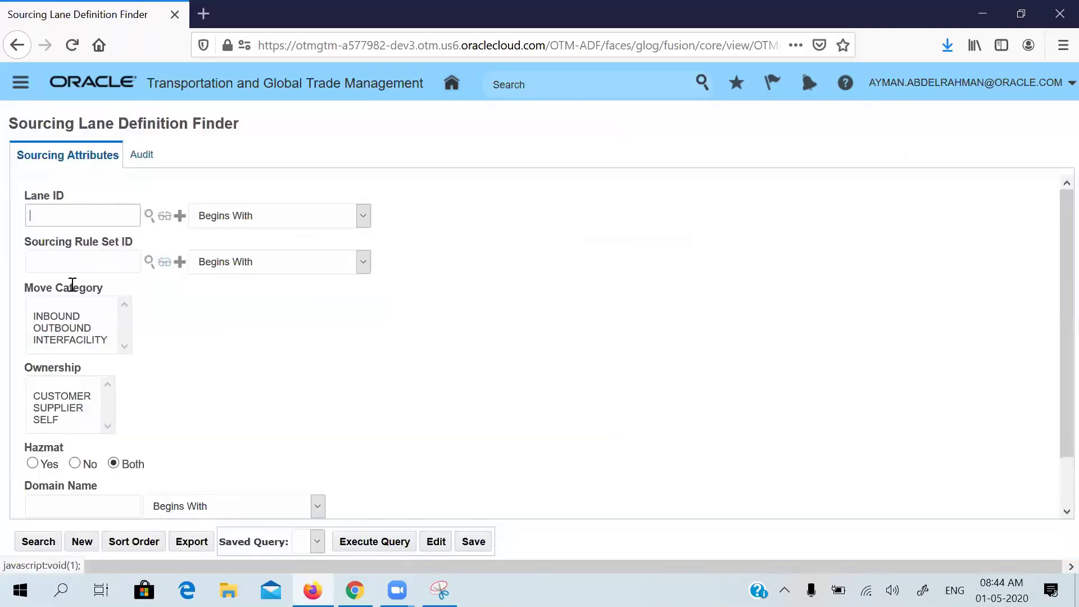
pyautogui.click(32, 544)
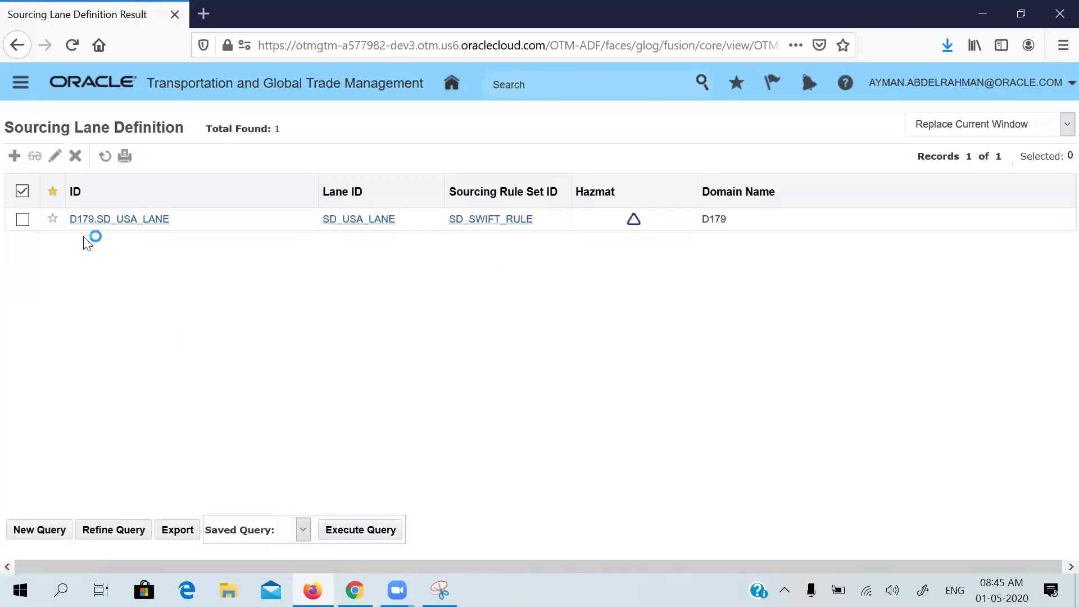
pyautogui.click(23, 219)
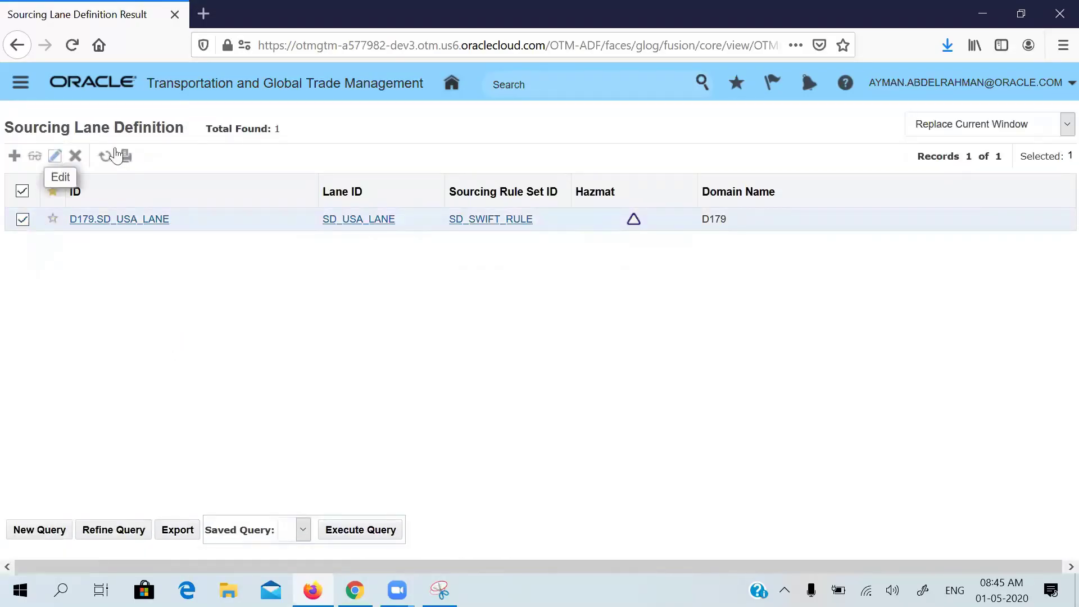
pyautogui.click(54, 158)
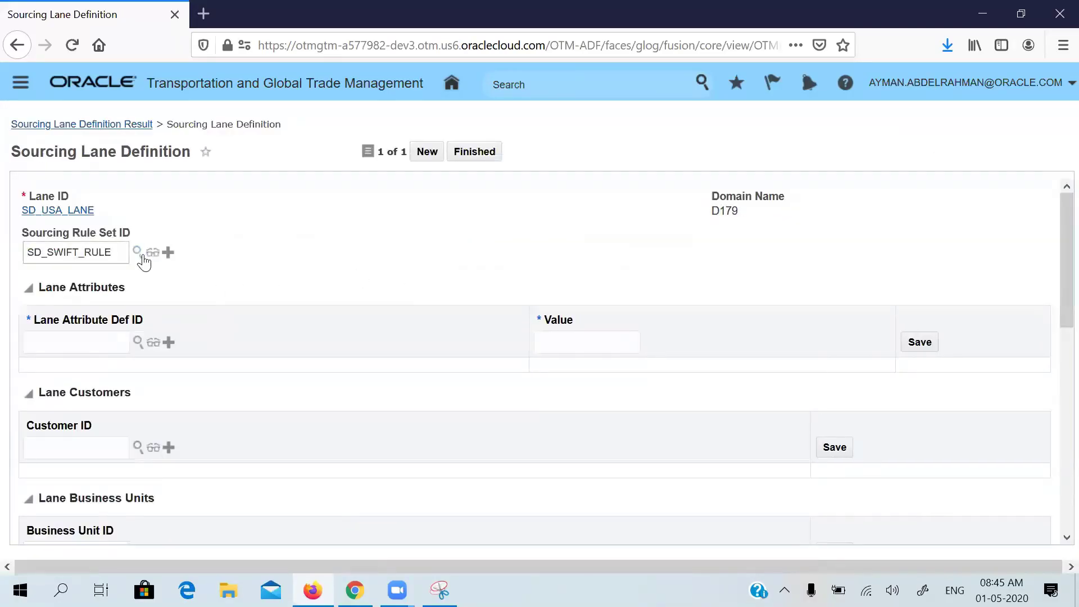
pyautogui.click(85, 213)
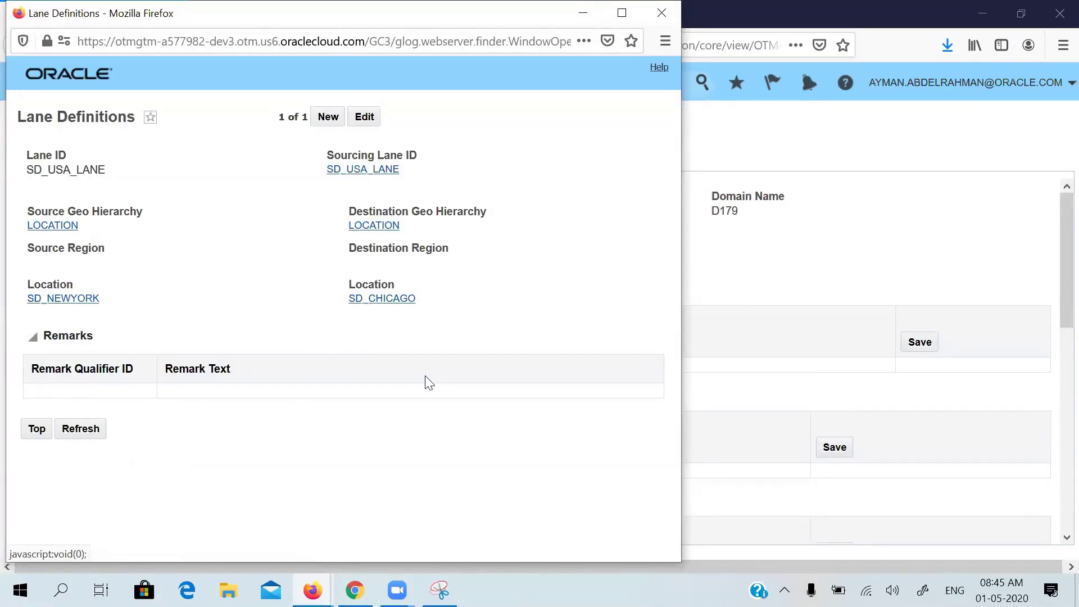
# - Close the lane details, return to the home page, and start a new historical shipment set criteria record with ID SD_SS_2
pyautogui.click(671, 20)
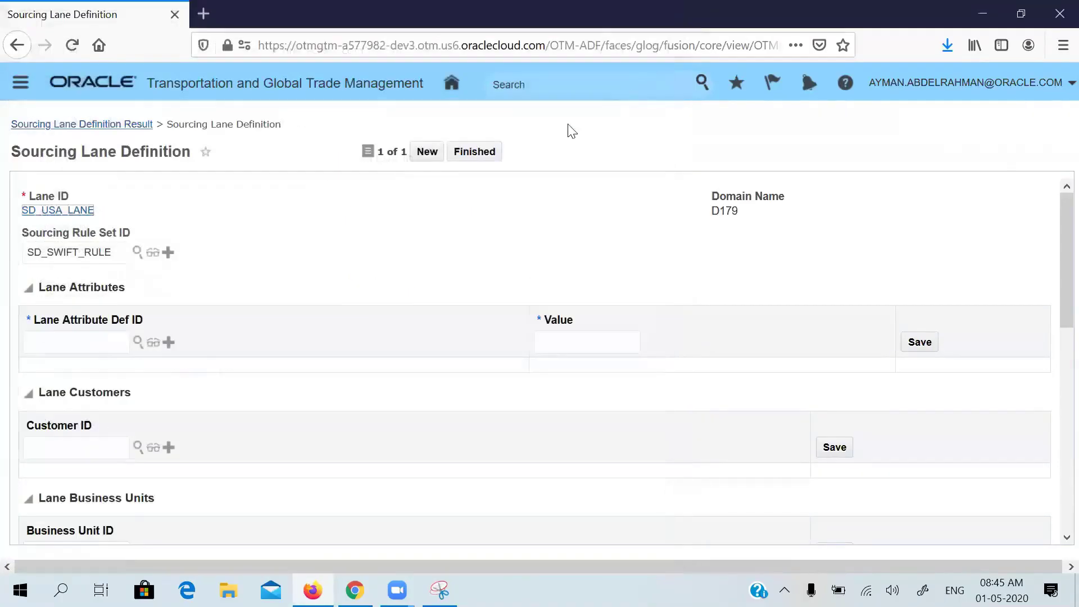
pyautogui.click(451, 83)
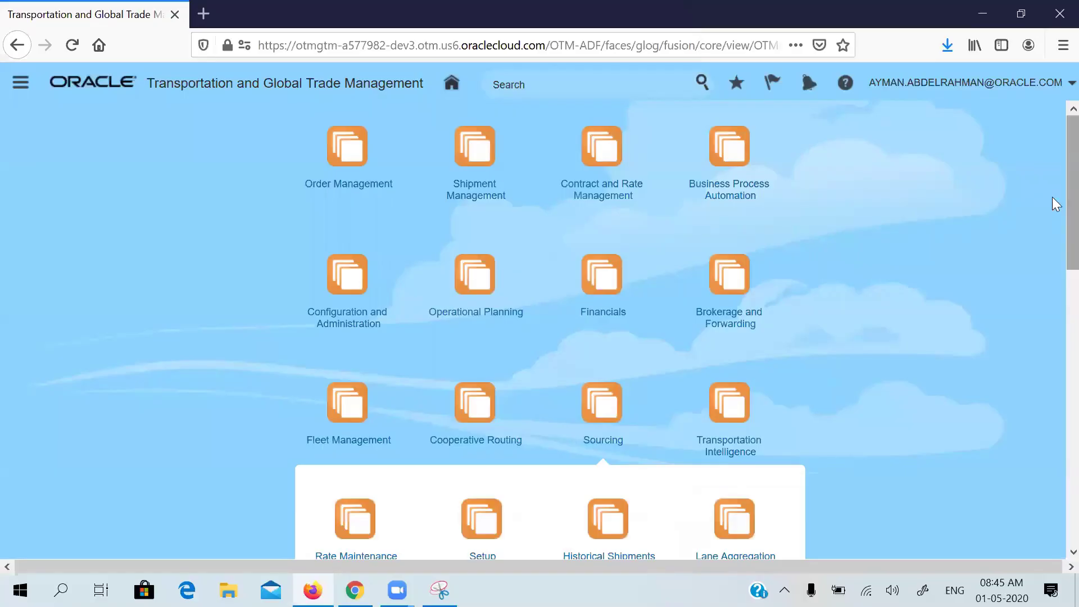
pyautogui.scroll(-5, 1052, 197)
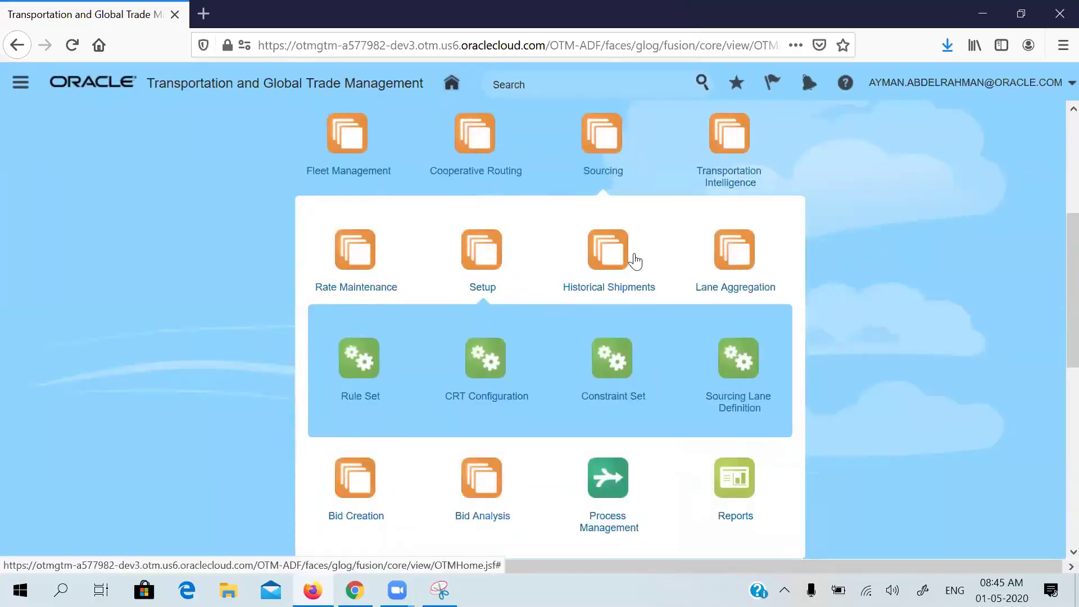
pyautogui.click(638, 254)
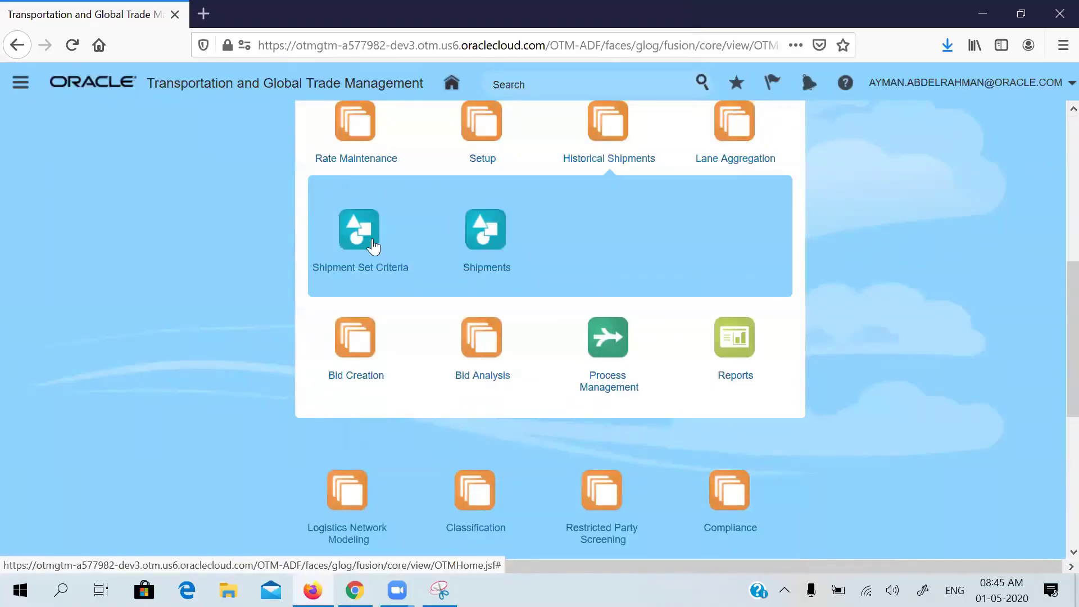
pyautogui.click(358, 237)
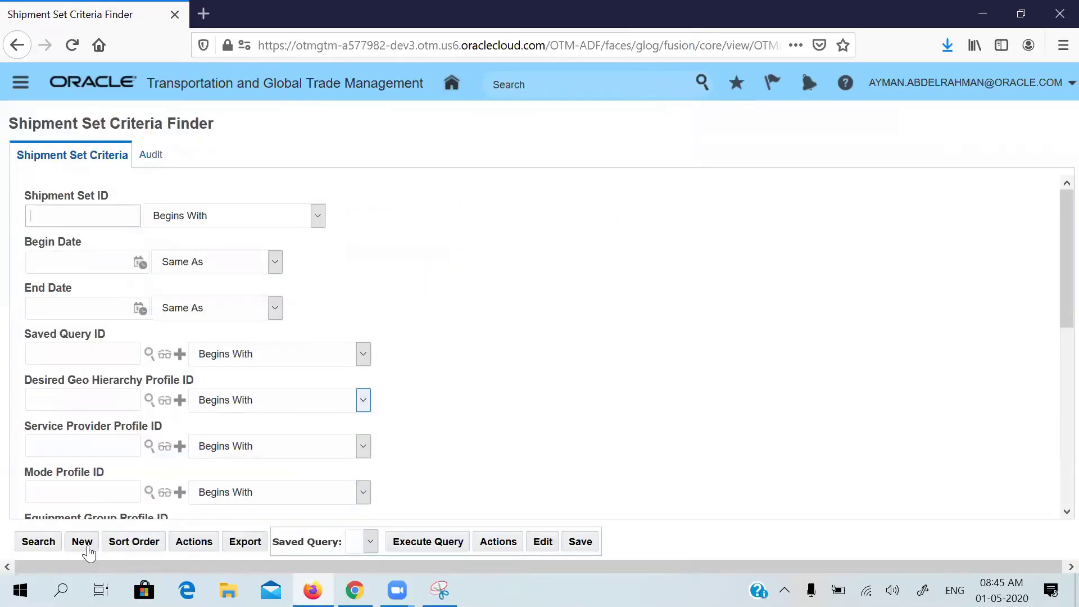
pyautogui.click(88, 547)
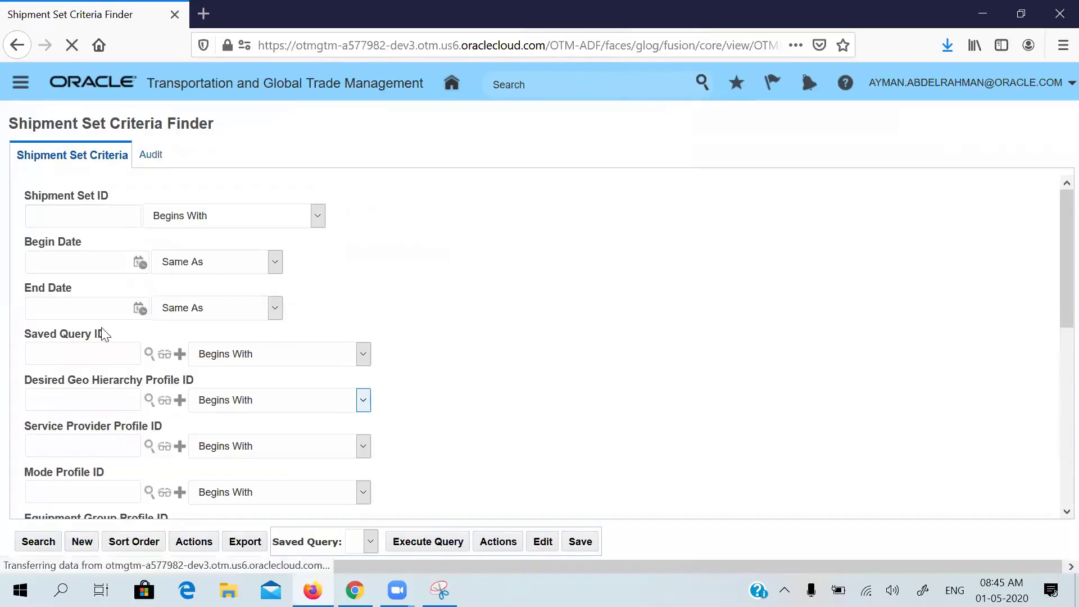
pyautogui.click(66, 247)
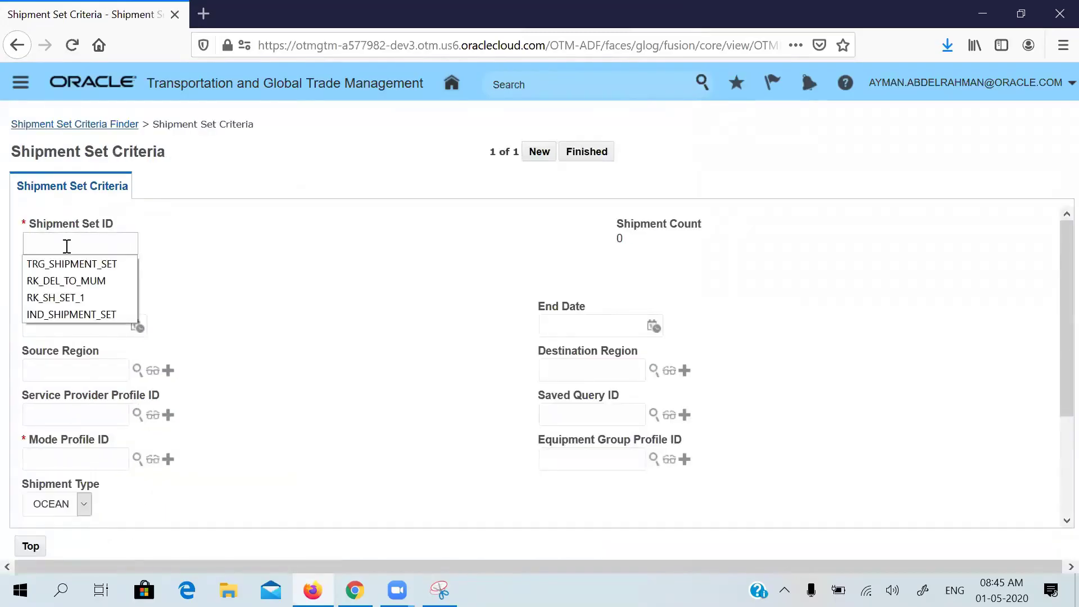
pyautogui.write('SD_SS_2')
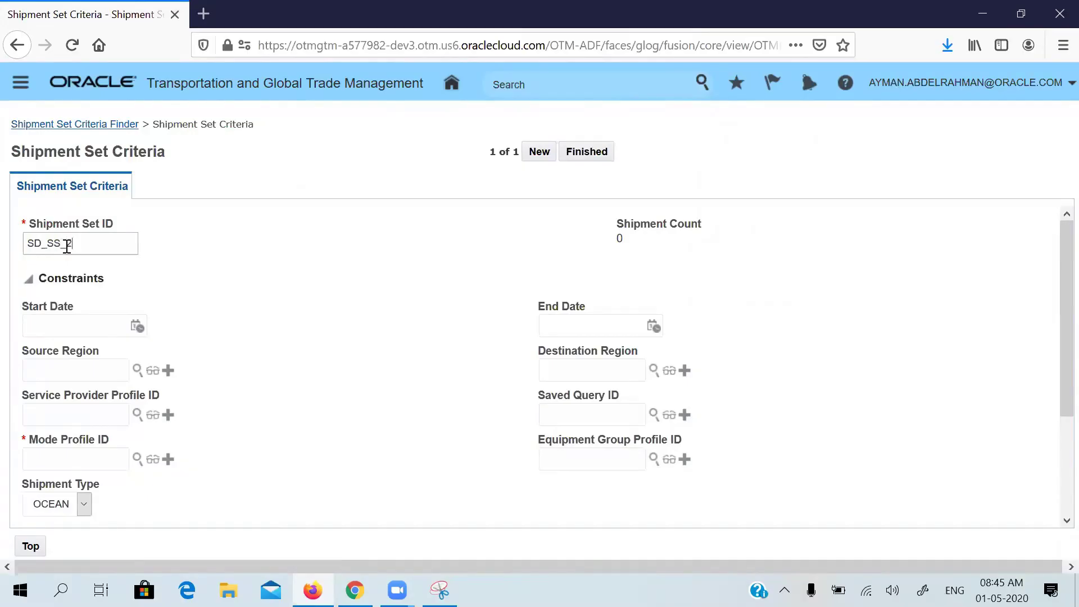
pyautogui.click(135, 327)
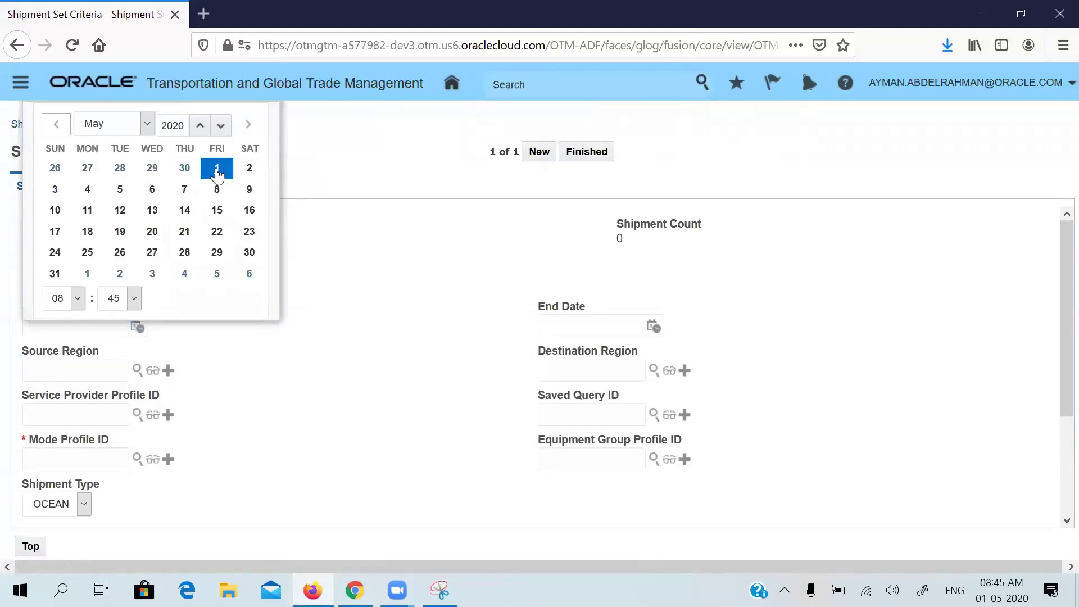
pyautogui.click(56, 124)
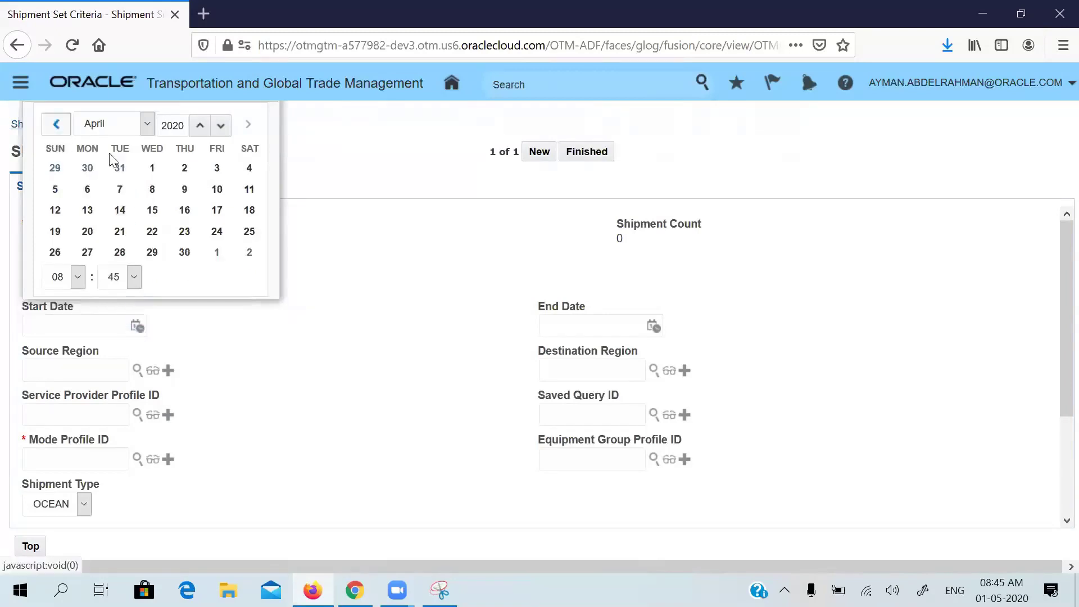
pyautogui.click(152, 168)
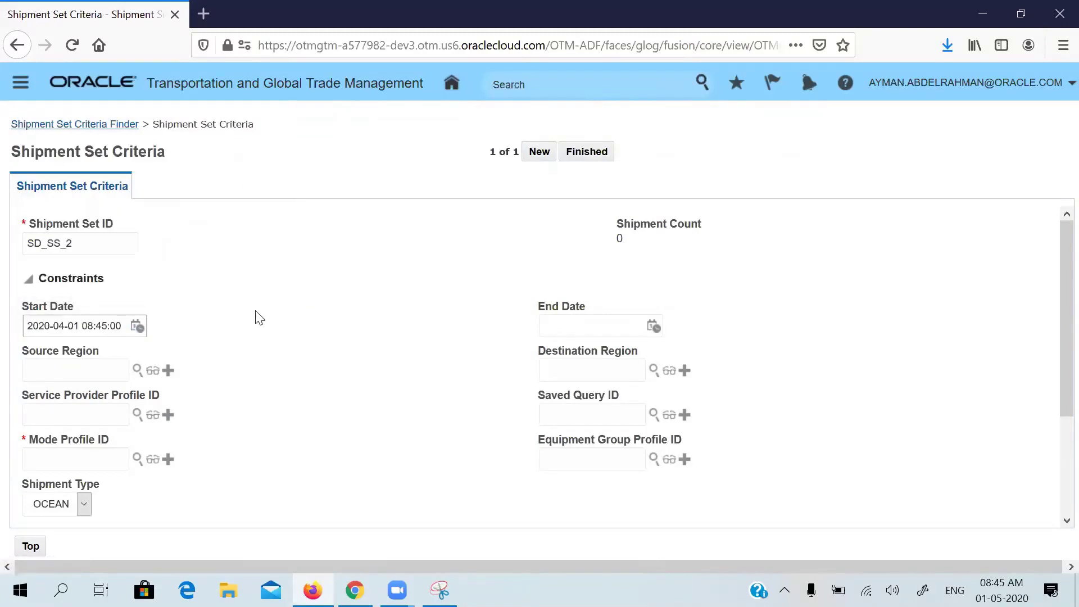
pyautogui.click(654, 326)
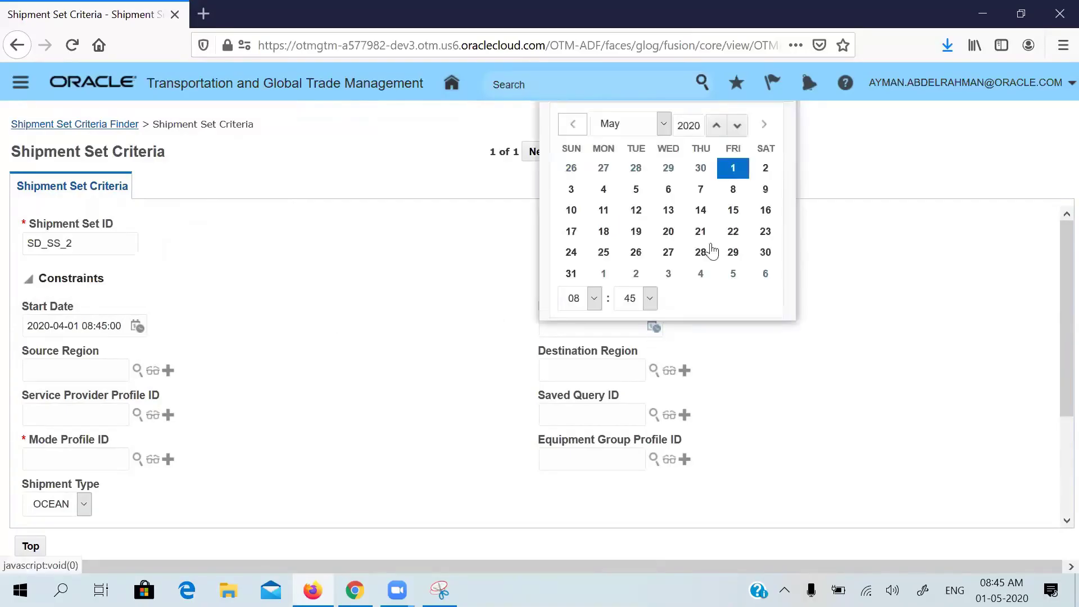
pyautogui.click(664, 123)
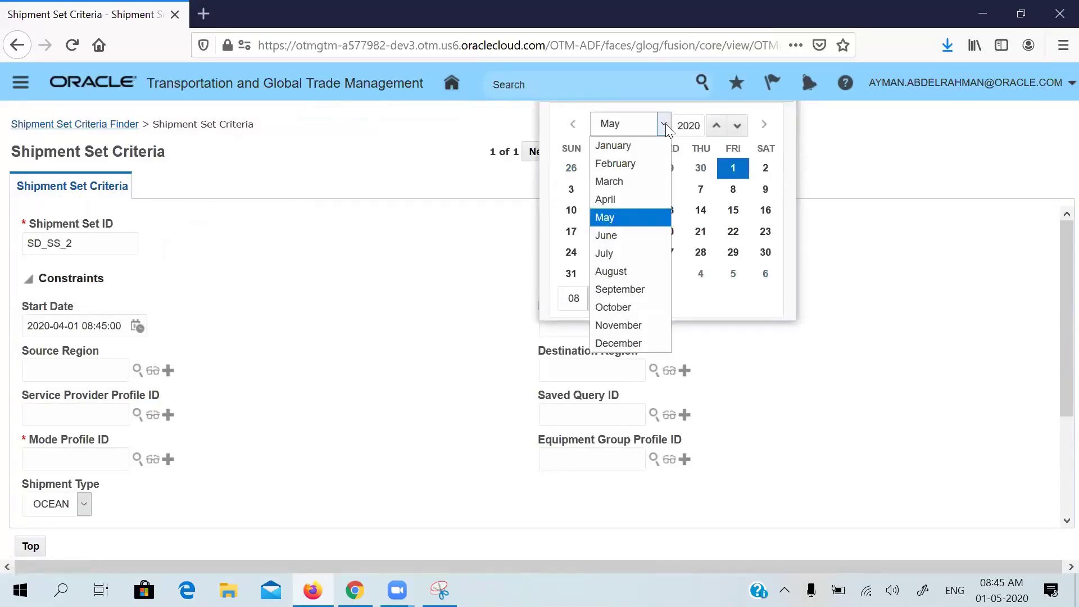
pyautogui.click(625, 200)
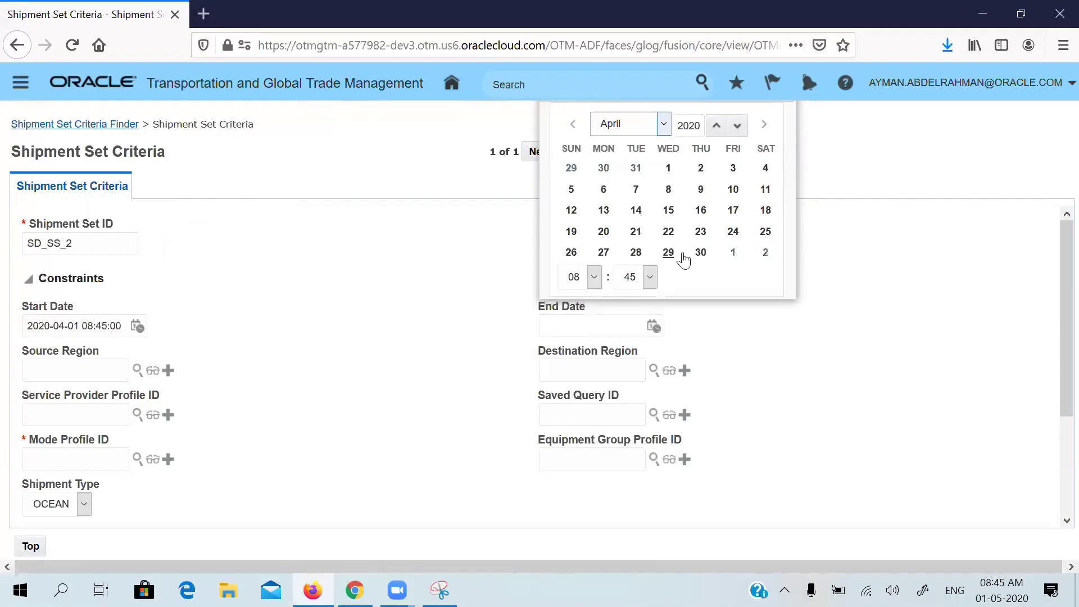
pyautogui.click(700, 258)
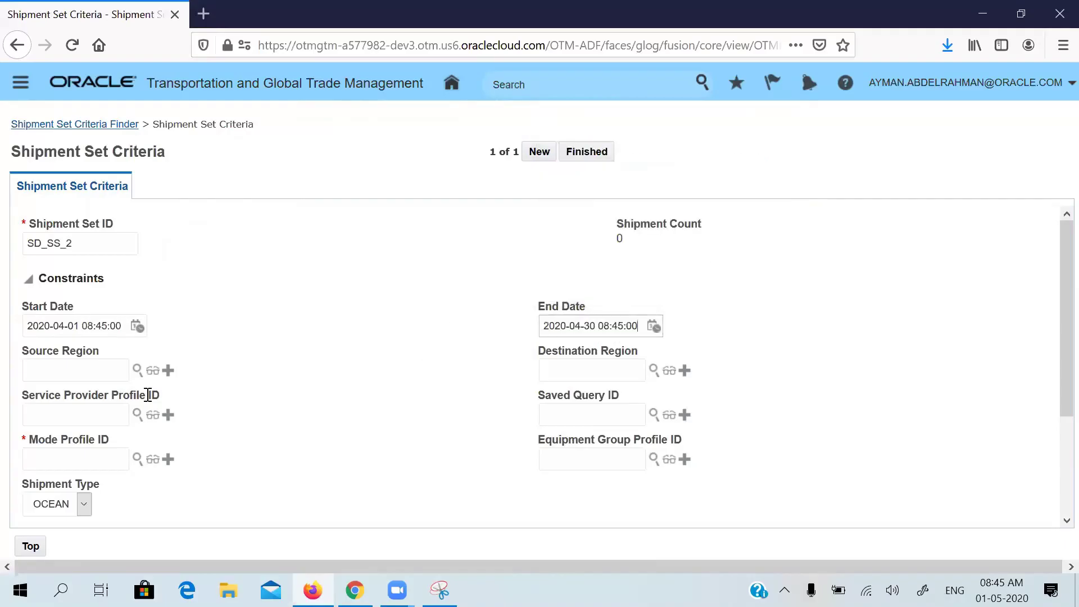
# - Set both the mode profile and the shipment type to TL, and finish the shipment set criteria record
pyautogui.click(92, 465)
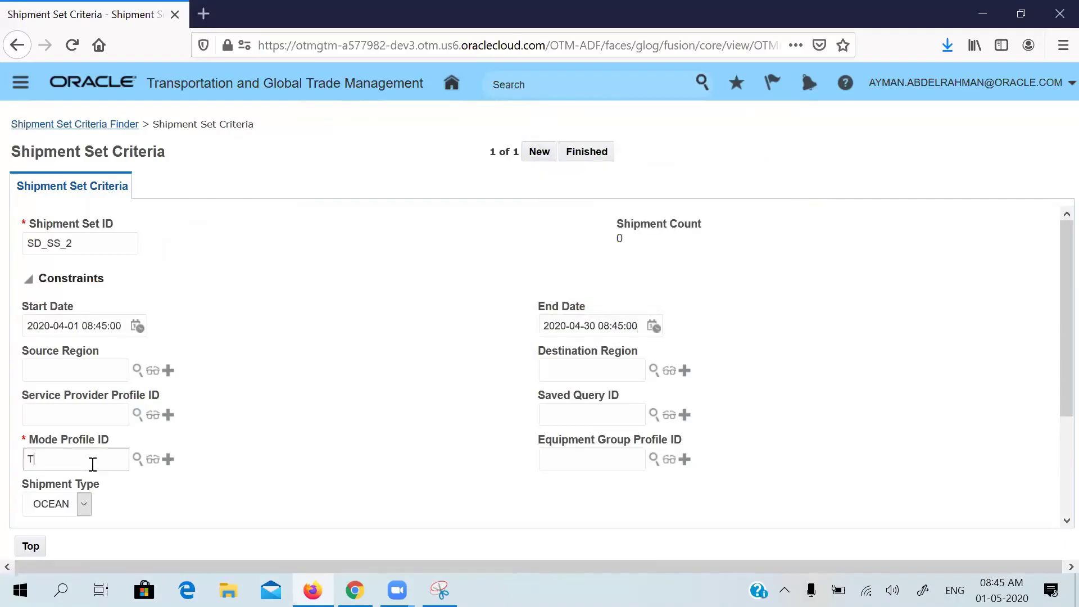
pyautogui.click(84, 504)
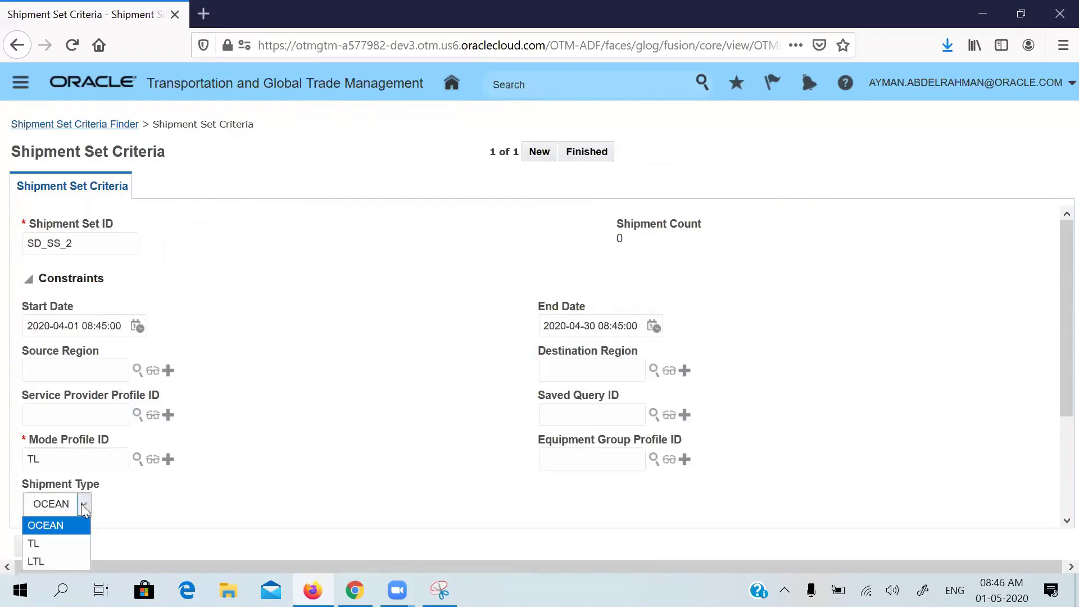
pyautogui.click(54, 549)
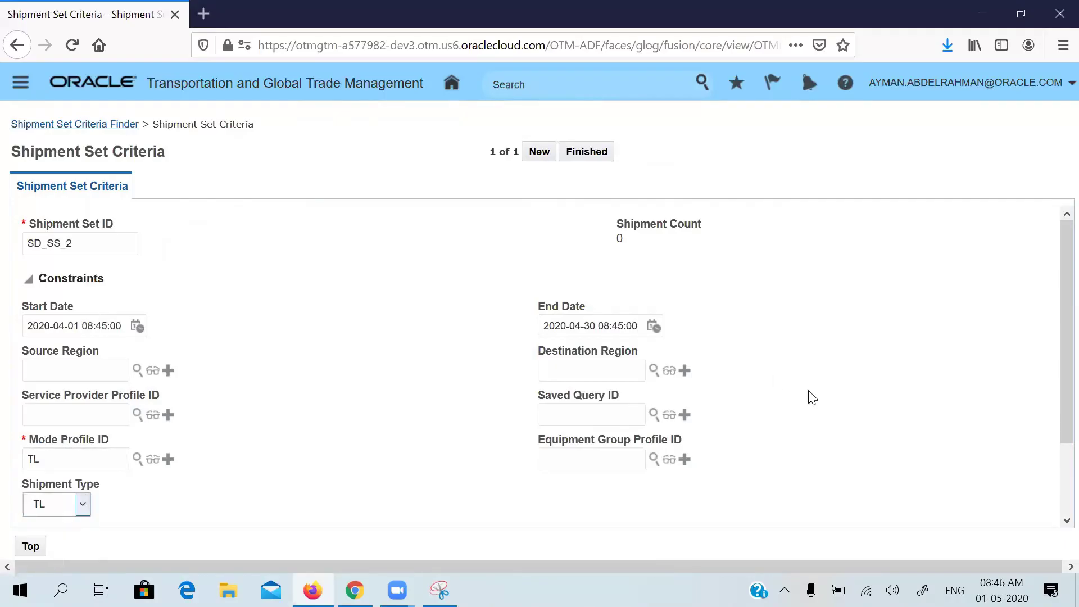
pyautogui.moveTo(1055, 394); pyautogui.dragTo(1053, 472)
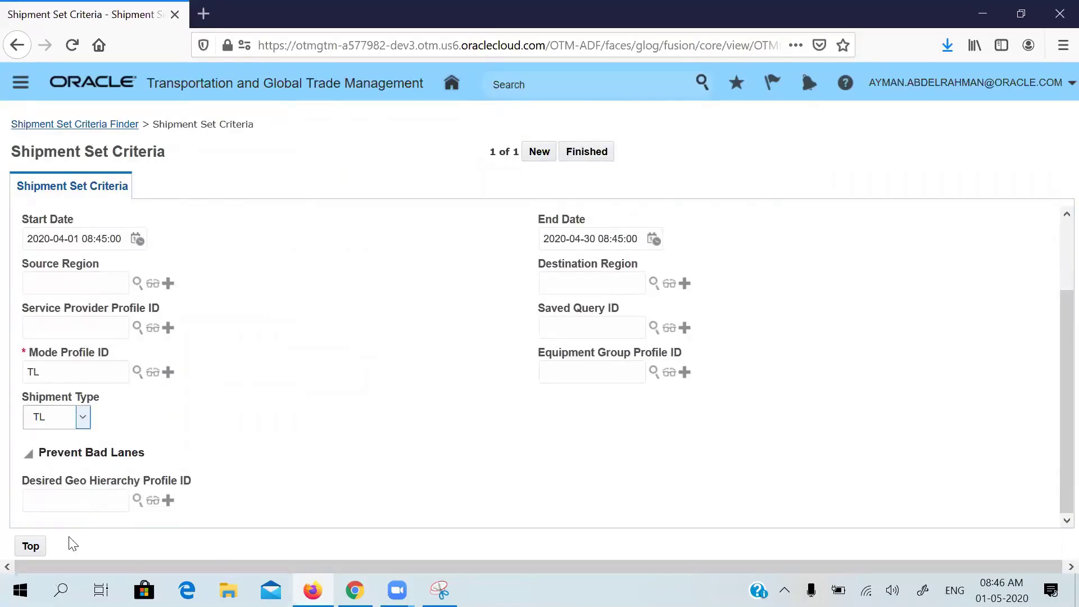
pyautogui.click(582, 163)
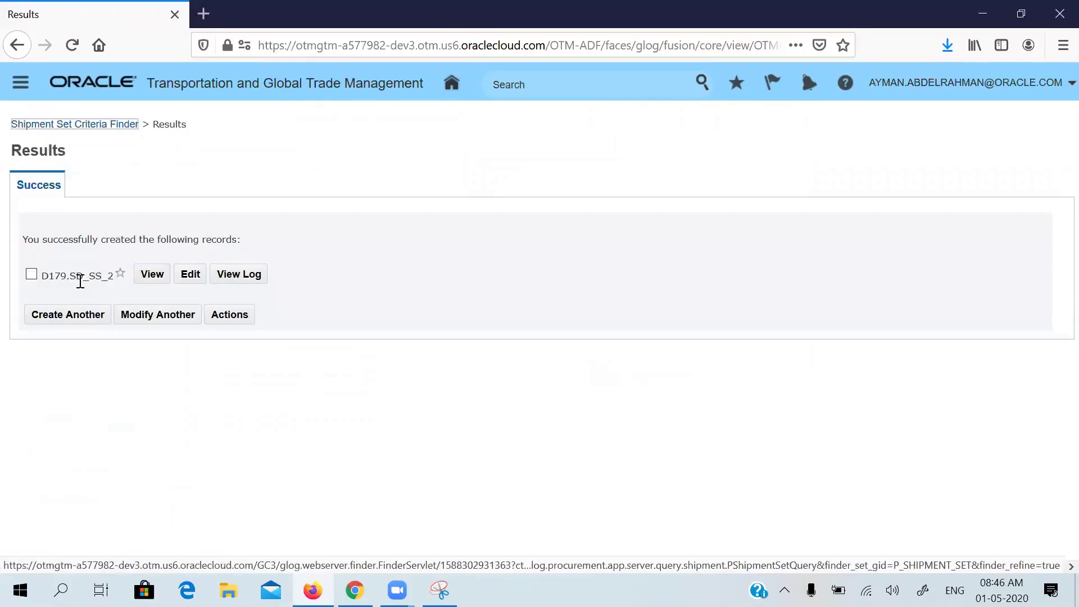
# - Run the Build Shipment Set action on D179.SD_SS_2 with Run Job in Background set to No
pyautogui.click(32, 275)
pyautogui.click(244, 318)
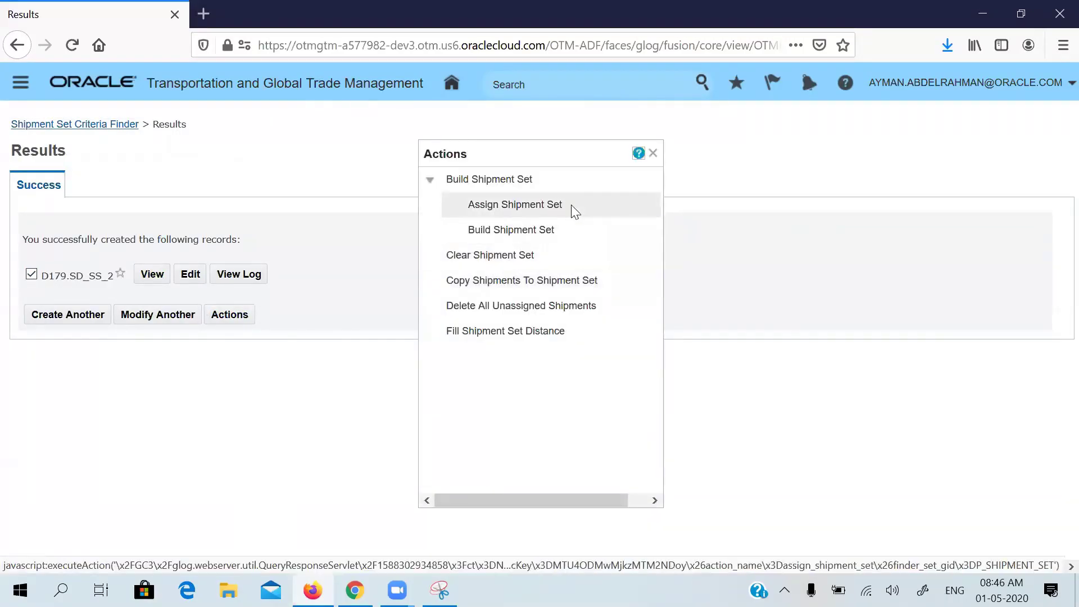
pyautogui.click(533, 230)
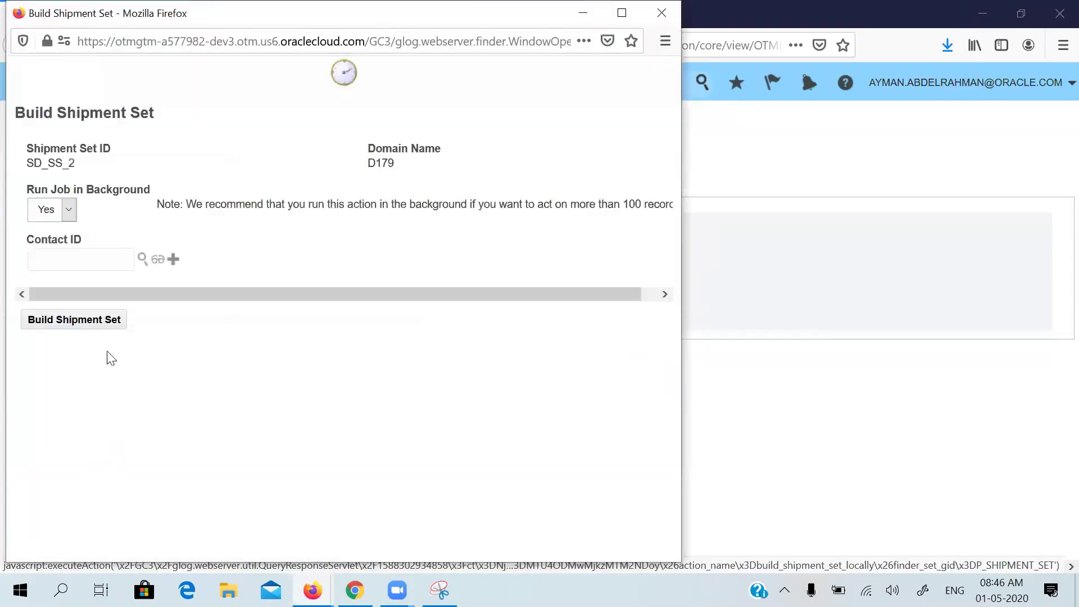
pyautogui.click(72, 217)
pyautogui.click(62, 246)
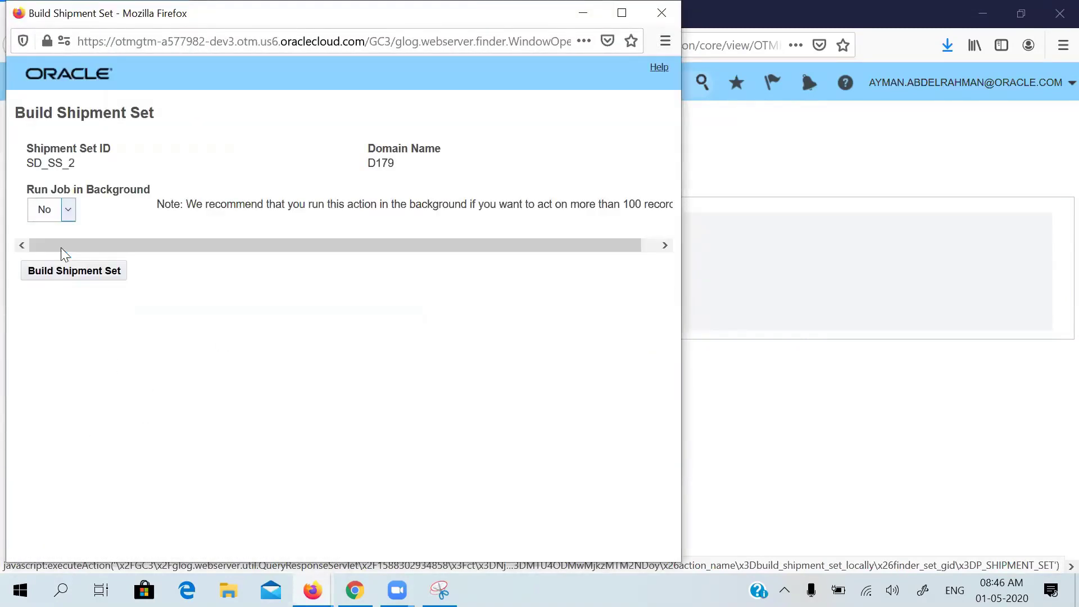
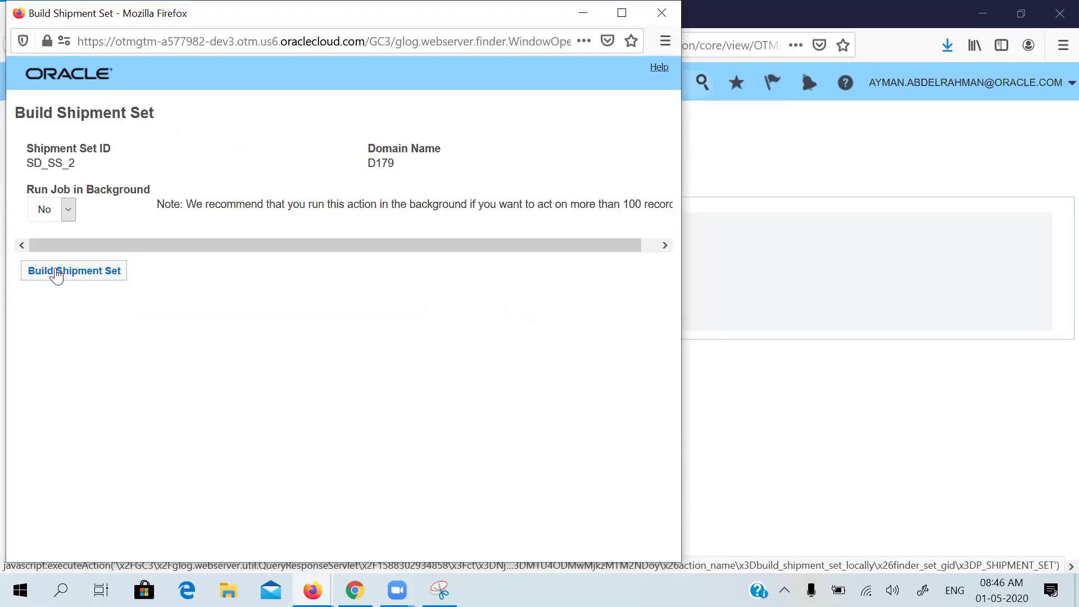
pyautogui.click(56, 274)
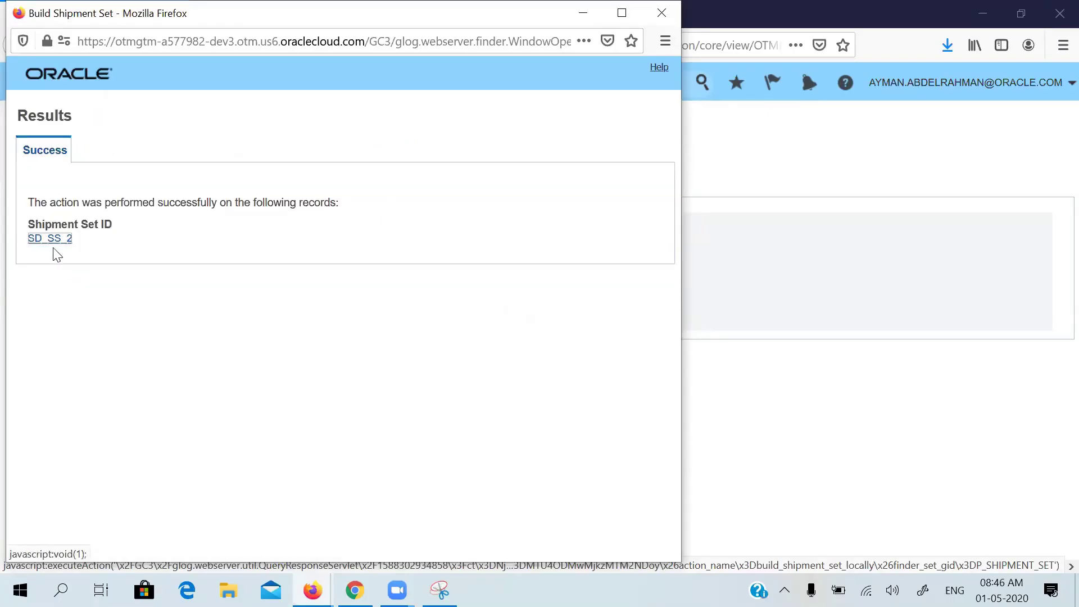
# - Open the built shipment set SD_SS_2, refresh it to check its shipment count, and close its windows
pyautogui.click(55, 241)
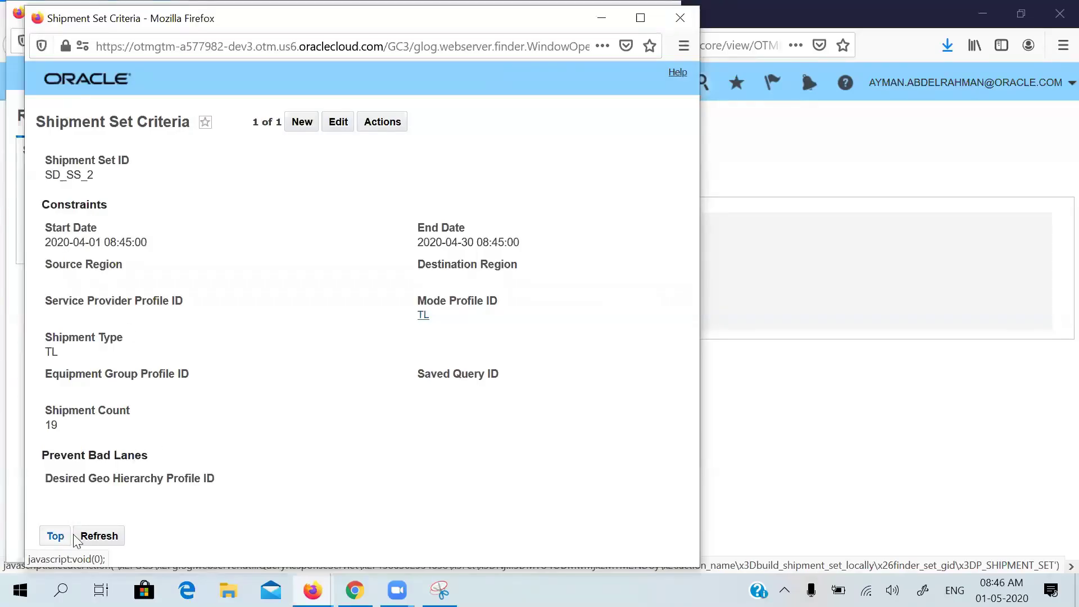
pyautogui.click(88, 537)
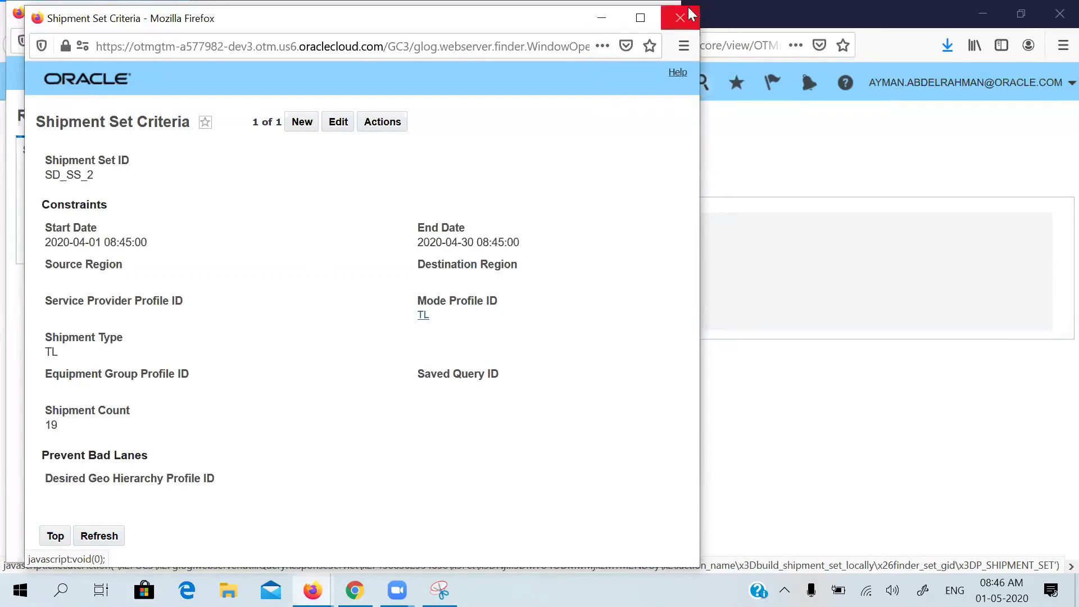
pyautogui.click(662, 11)
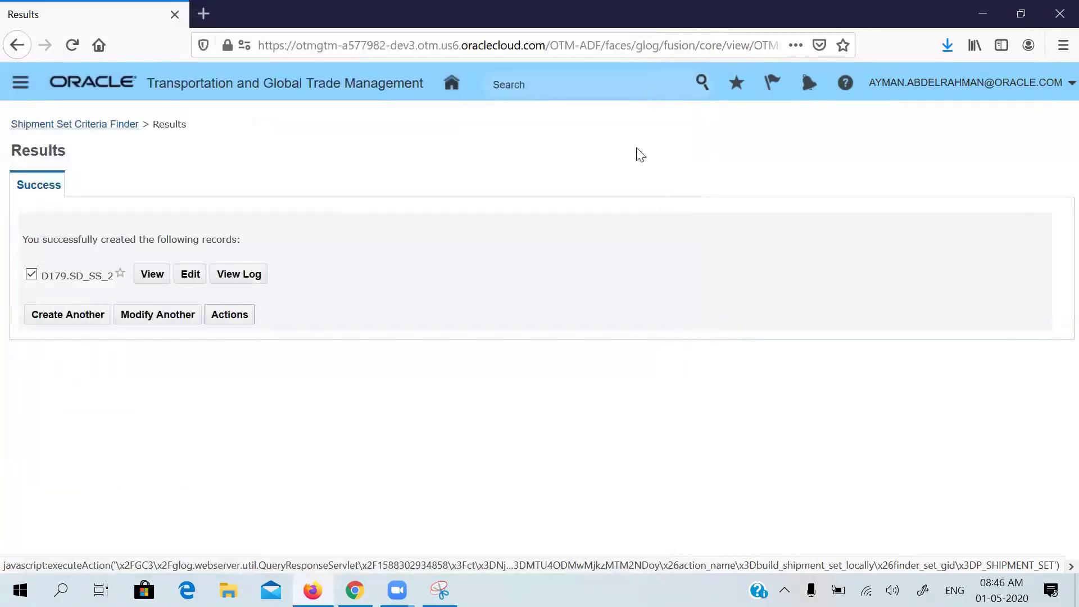
# - Start a new lane summary criteria record under Sourcing's Lane Aggregation and give it the ID SD_LS_2
pyautogui.click(455, 85)
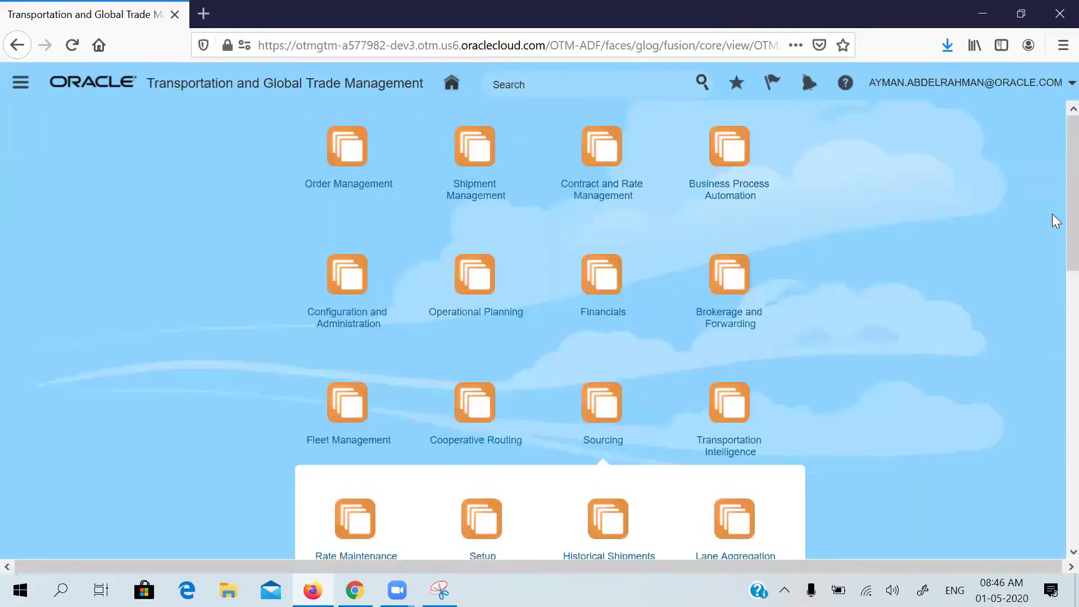
pyautogui.moveTo(1068, 208); pyautogui.dragTo(1068, 294)
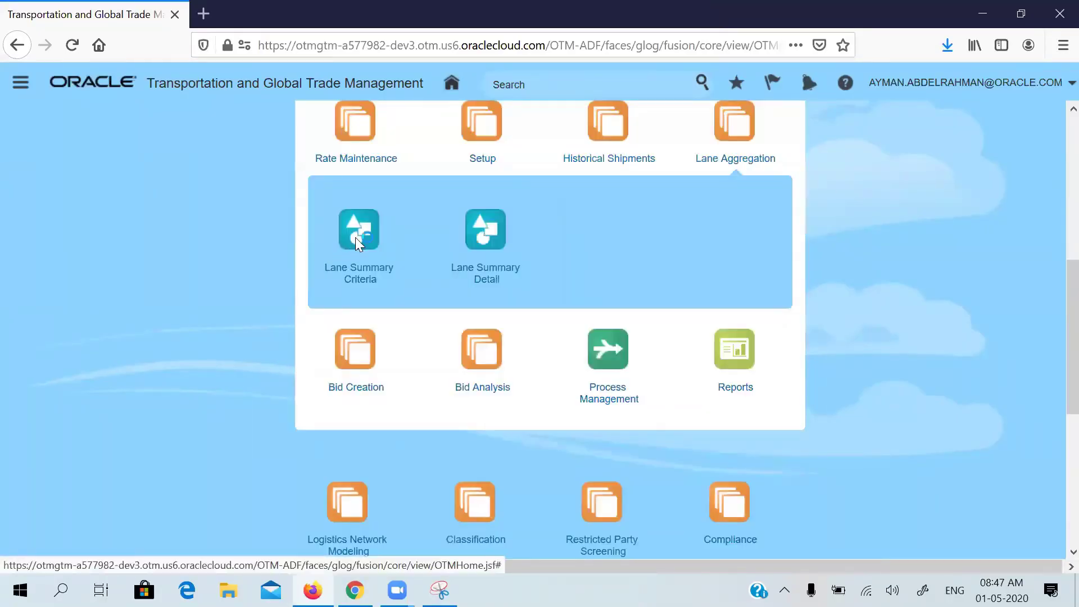
pyautogui.click(356, 236)
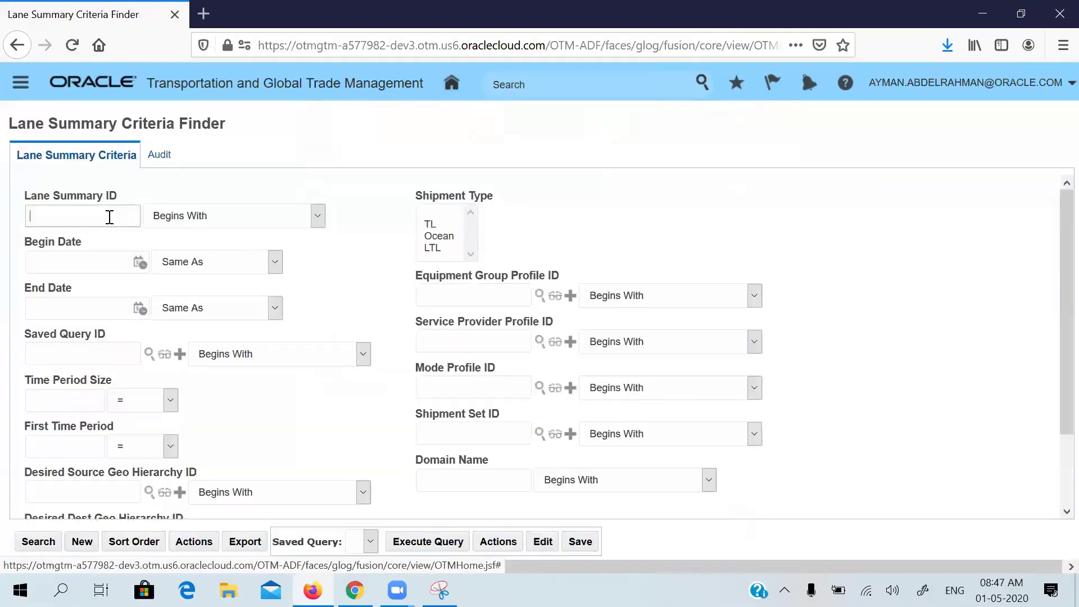
pyautogui.click(106, 217)
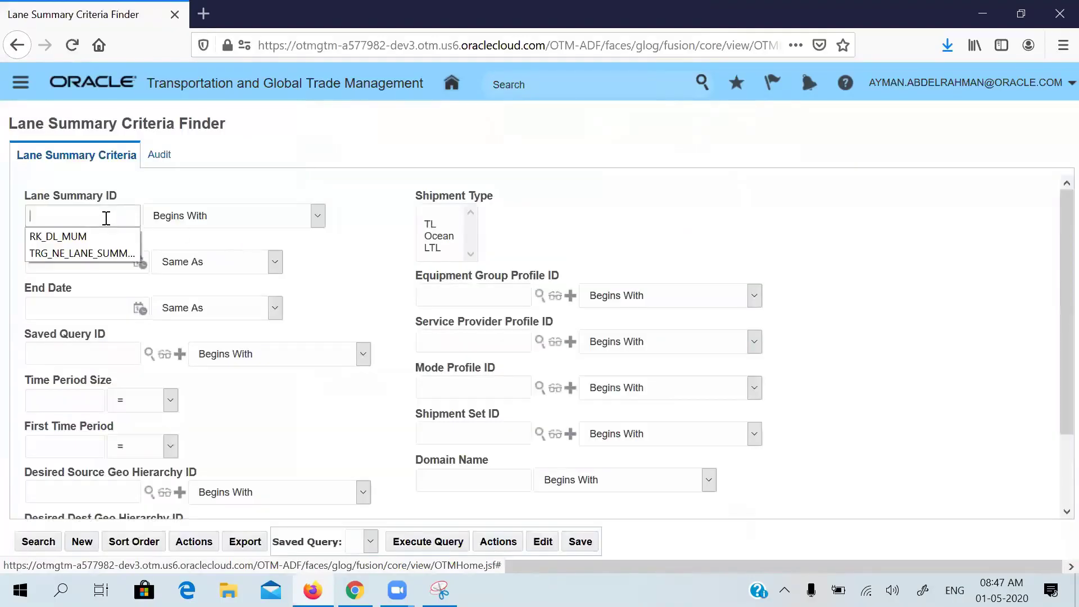
pyautogui.click(73, 540)
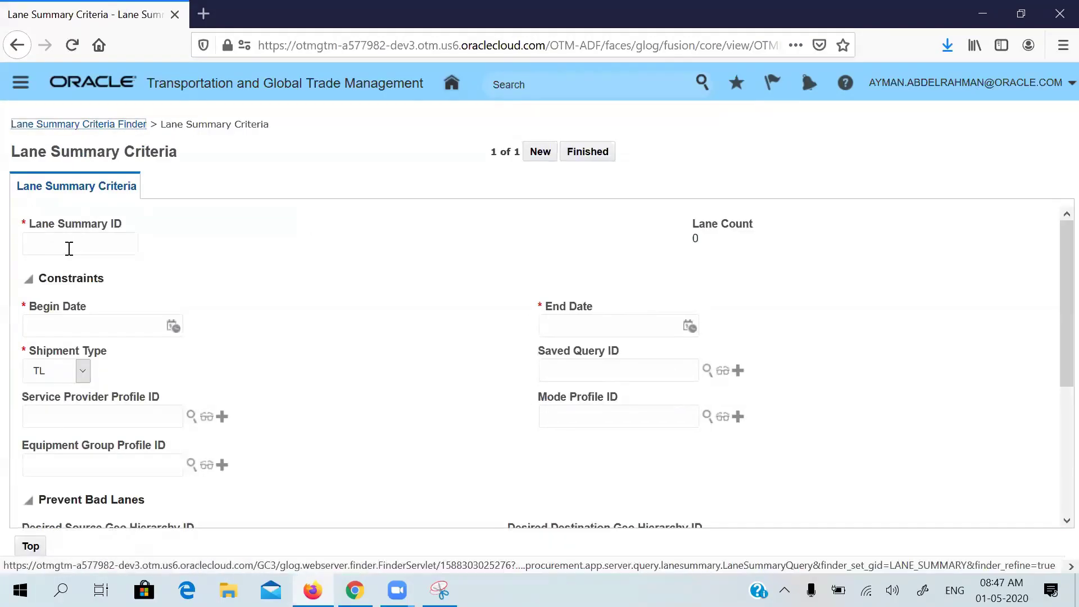
pyautogui.click(69, 248)
pyautogui.write('SD_LS_2')
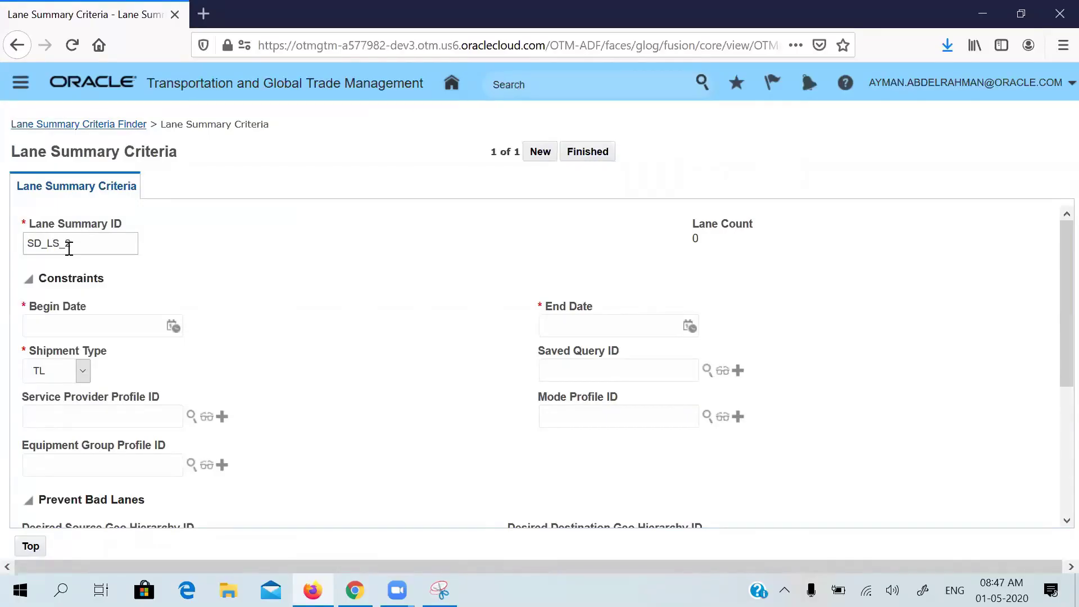
pyautogui.click(79, 329)
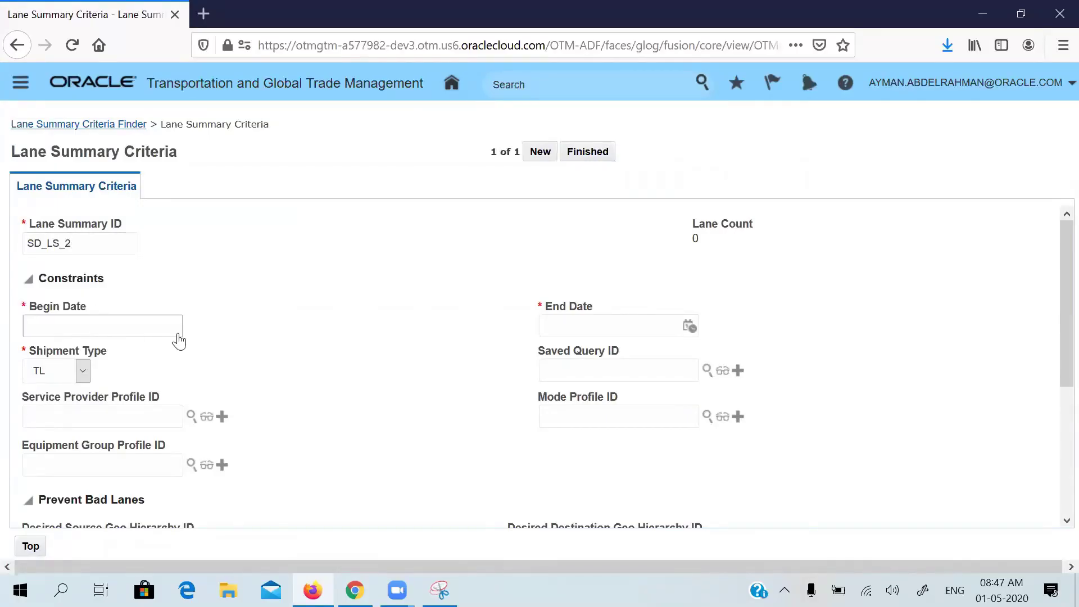
pyautogui.click(173, 327)
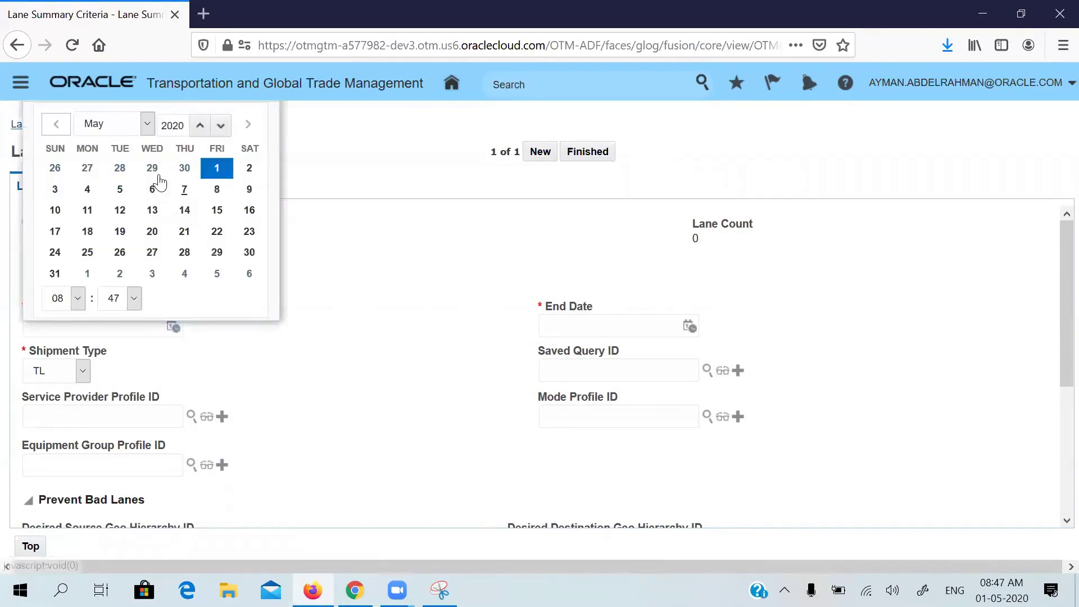
pyautogui.click(147, 123)
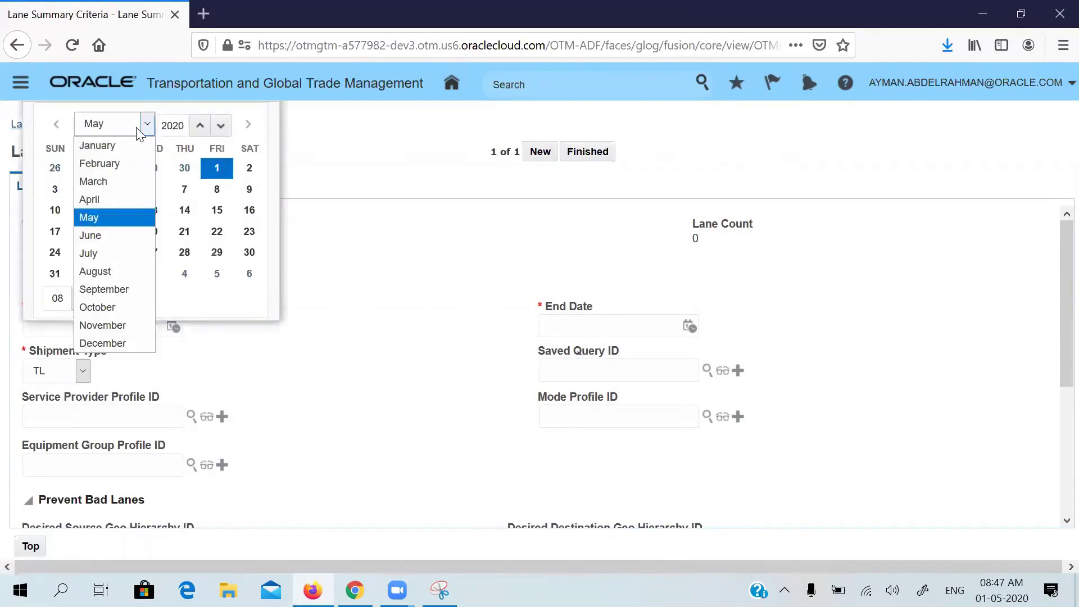
pyautogui.click(93, 200)
pyautogui.click(153, 170)
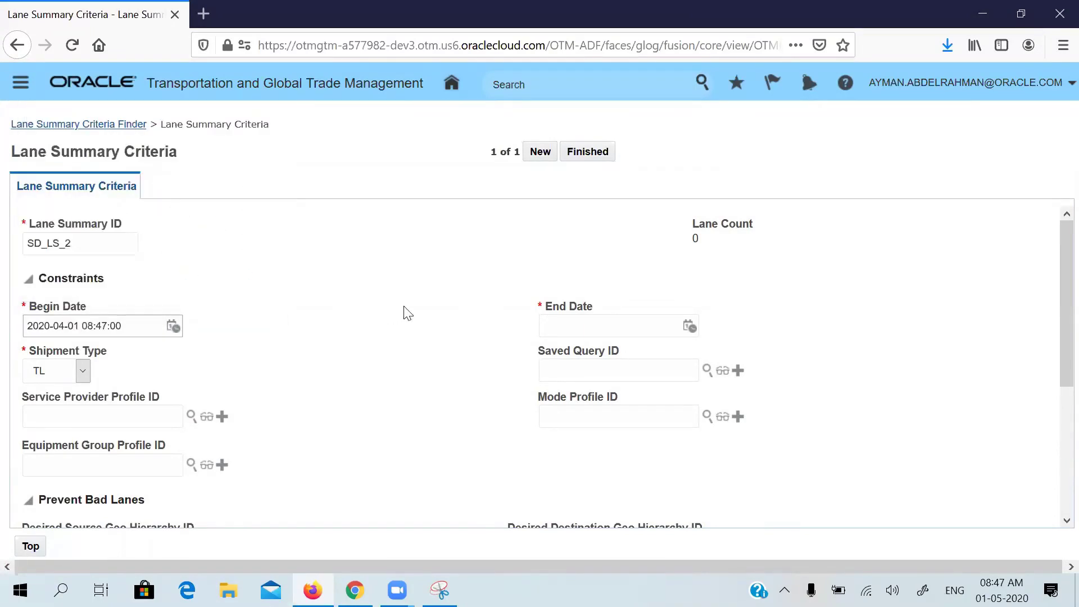
pyautogui.click(690, 327)
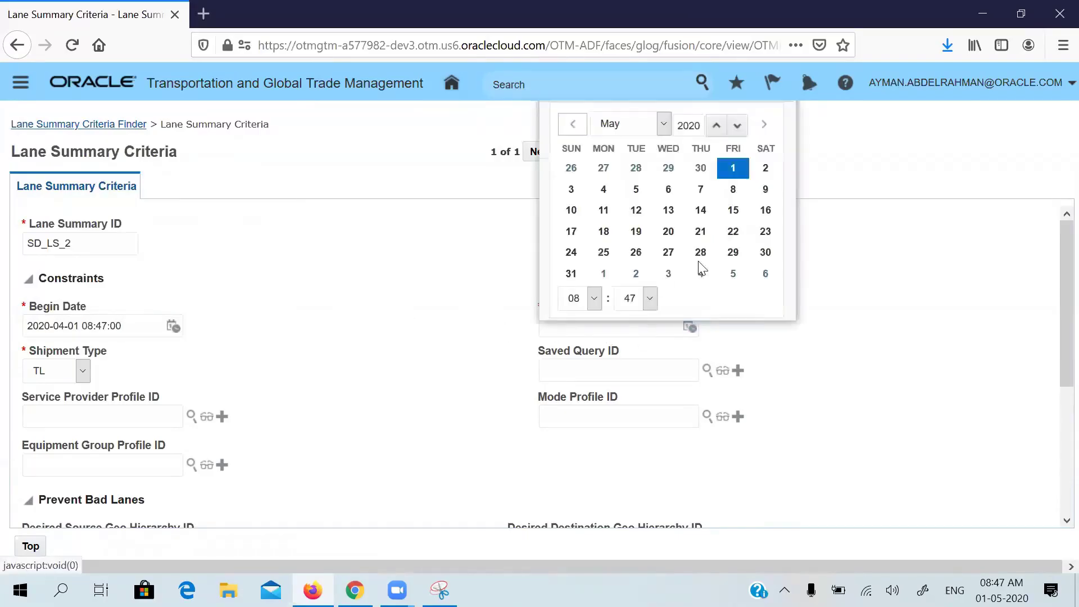
pyautogui.click(664, 124)
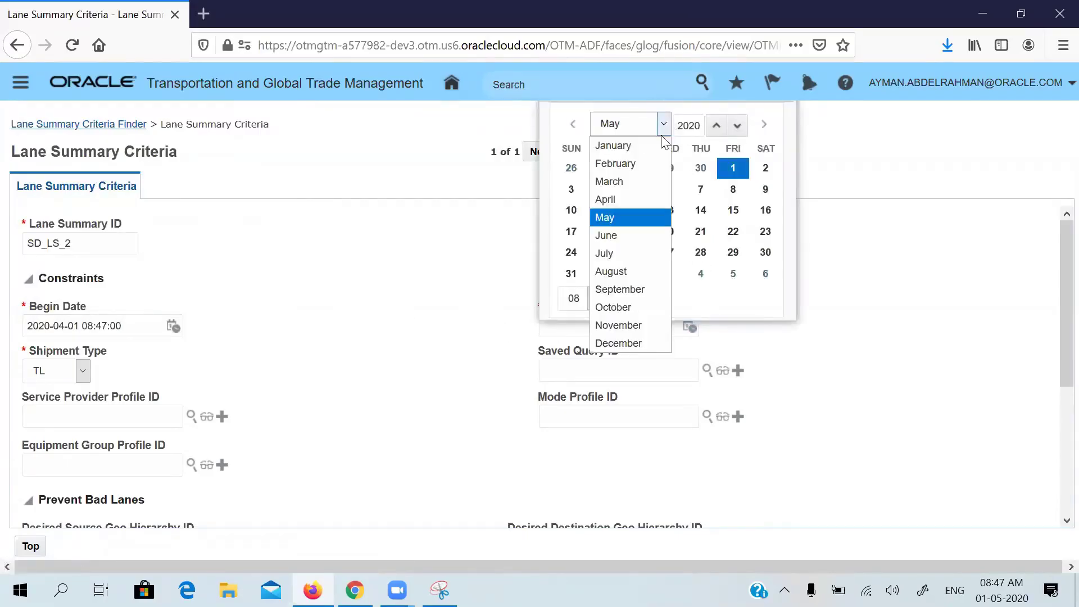
pyautogui.click(637, 201)
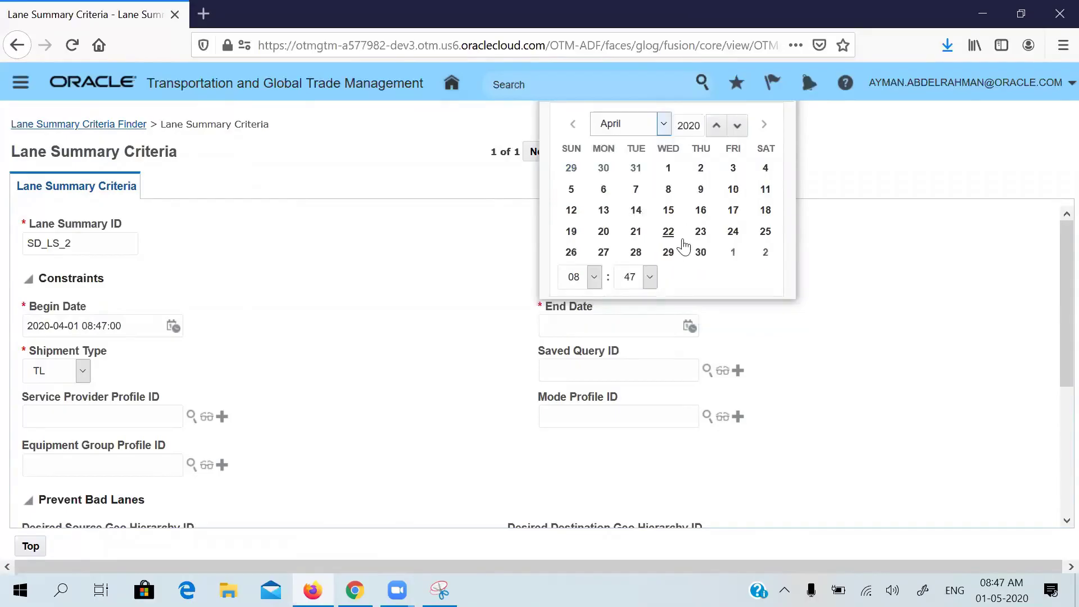
pyautogui.click(697, 254)
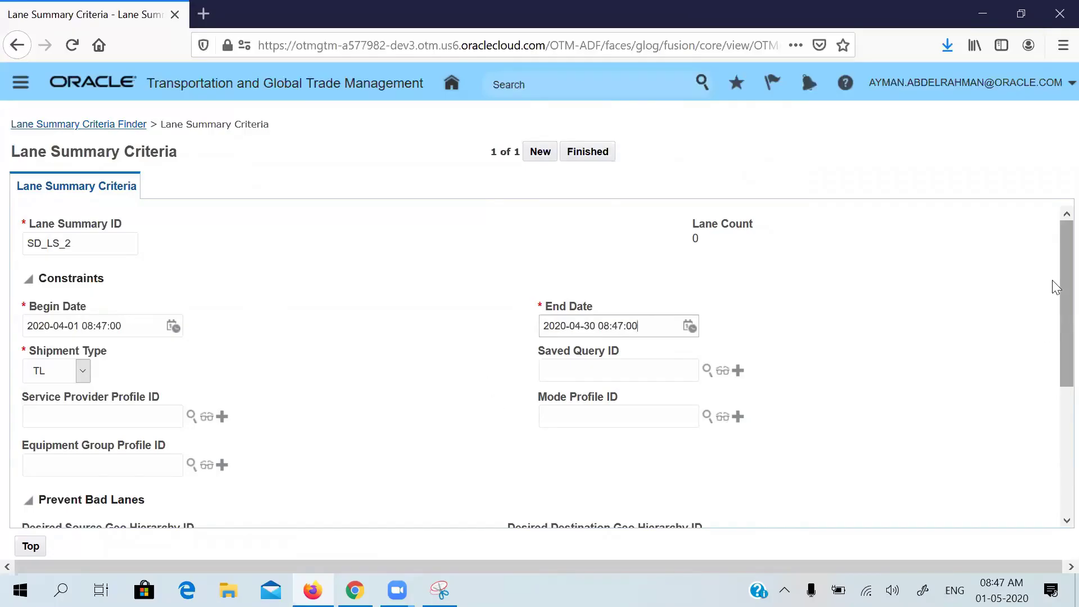
# - Set the time period size to 7 days and the first time period to 30
pyautogui.moveTo(1054, 284); pyautogui.dragTo(1055, 383)
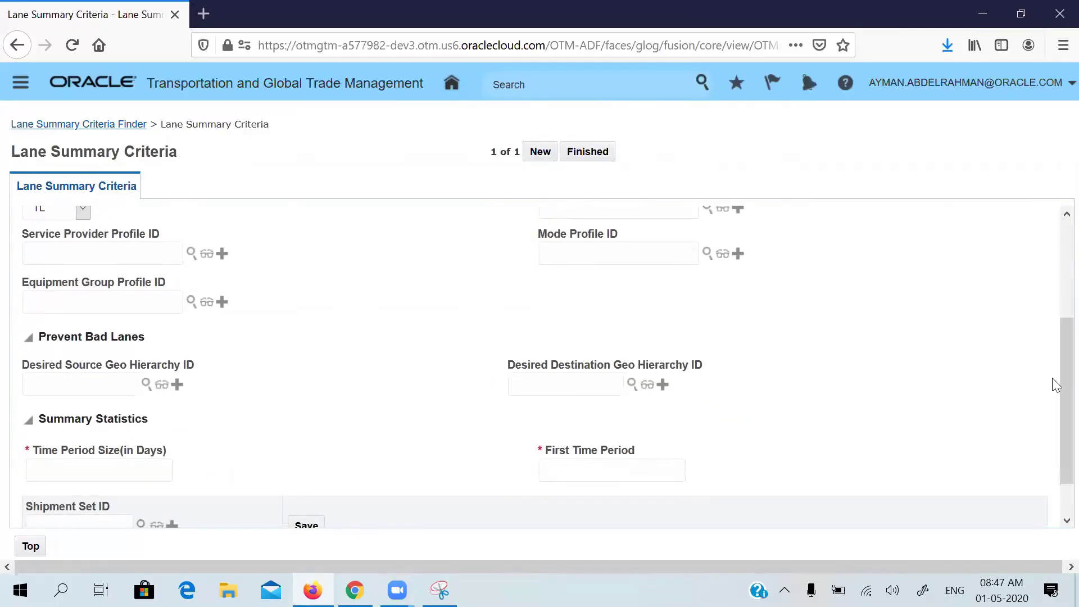
pyautogui.click(158, 471)
pyautogui.write('7')
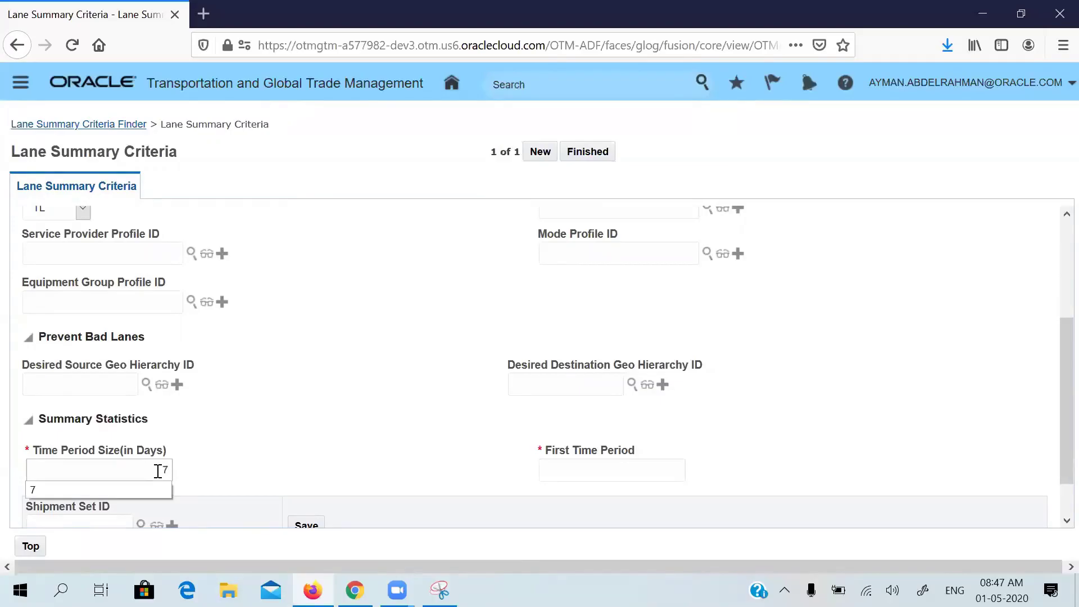
pyautogui.click(555, 471)
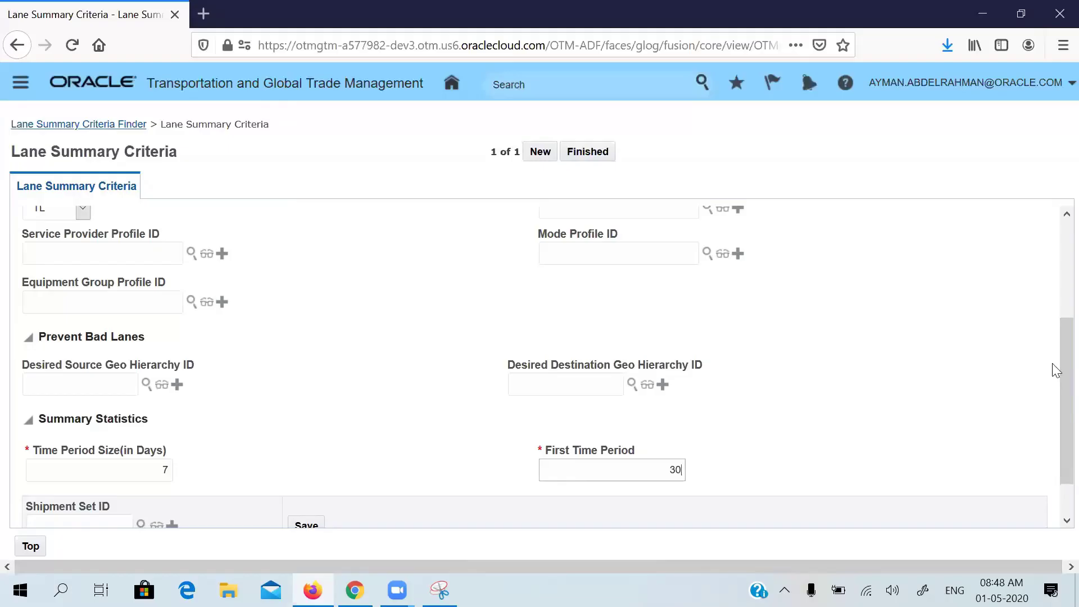
# - Set the mode profile to TL, the service provider profile to SD_SWIFT_PROF and the equipment group profile to SD_EQP_GRP_PROF
pyautogui.moveTo(1053, 365); pyautogui.dragTo(1053, 395)
pyautogui.click(933, 333)
pyautogui.click(594, 256)
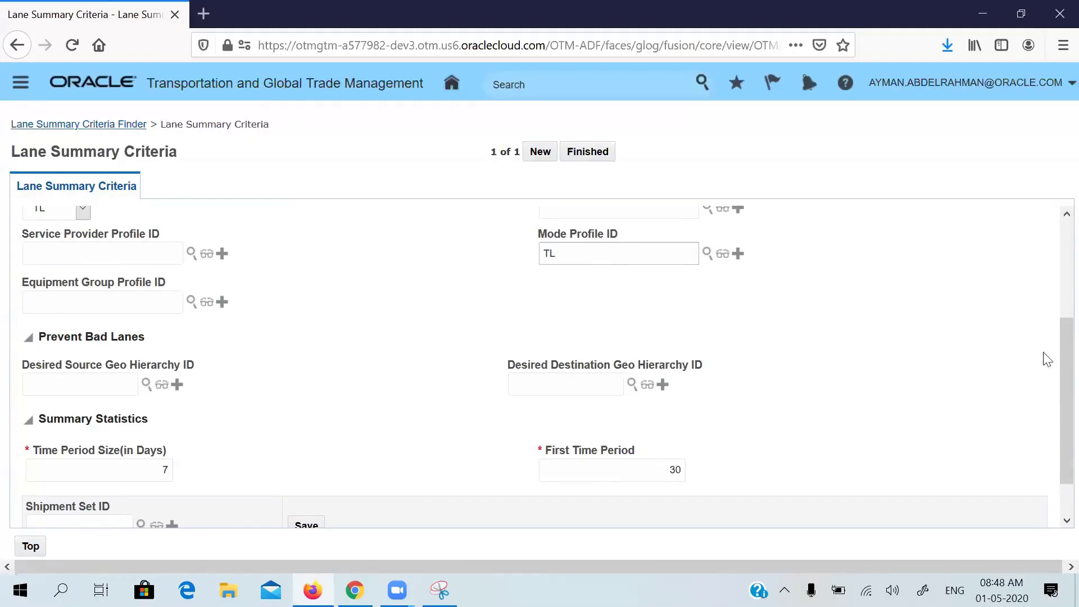
pyautogui.moveTo(1052, 352); pyautogui.dragTo(1062, 212)
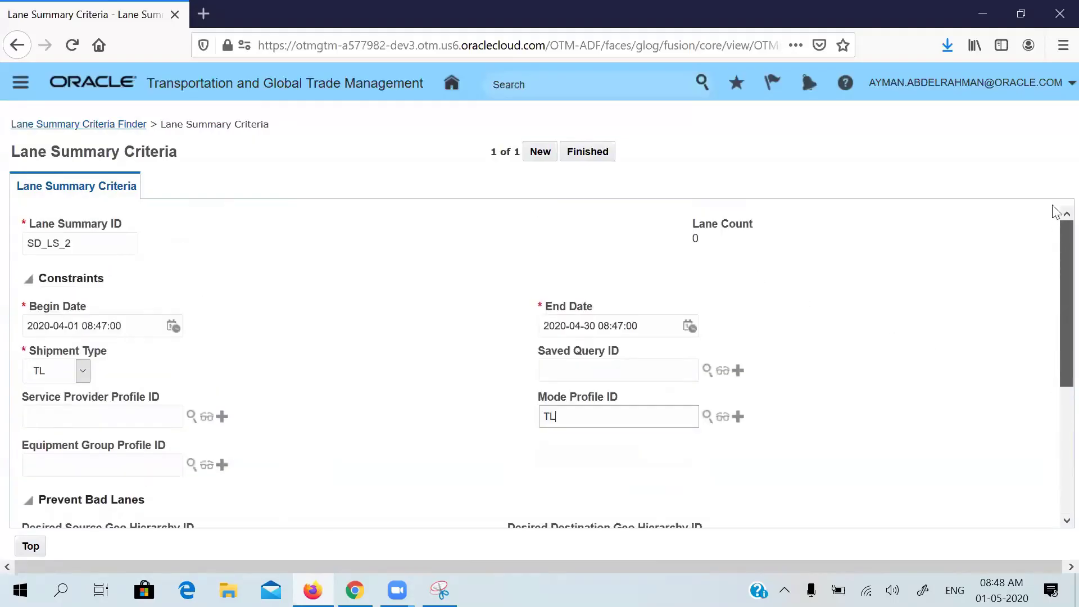
pyautogui.scroll(-2, 1047, 293)
pyautogui.scroll(-2, 1047, 293)
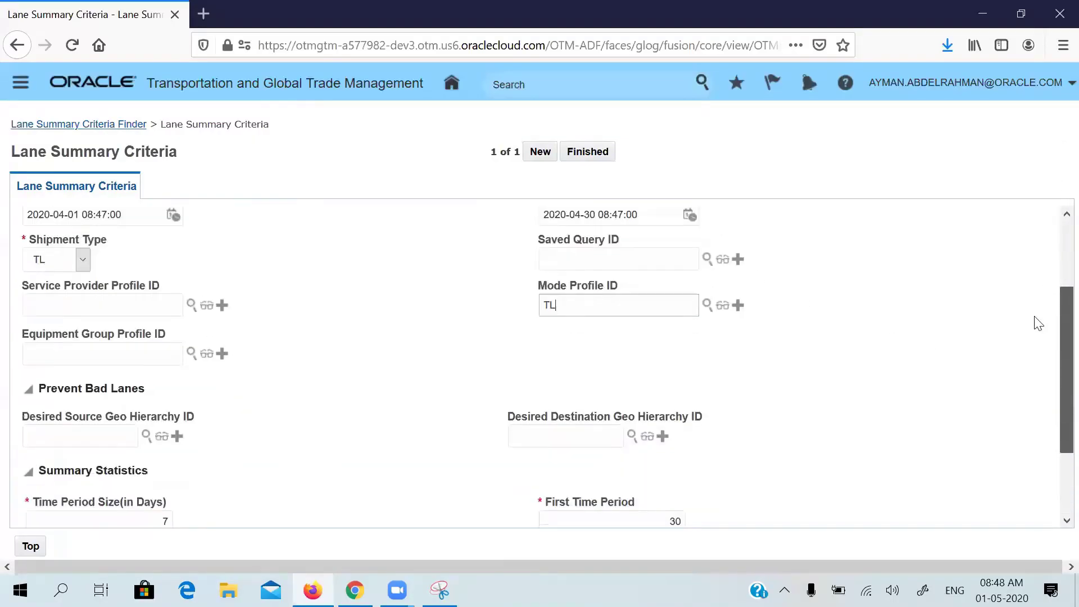
pyautogui.click(123, 308)
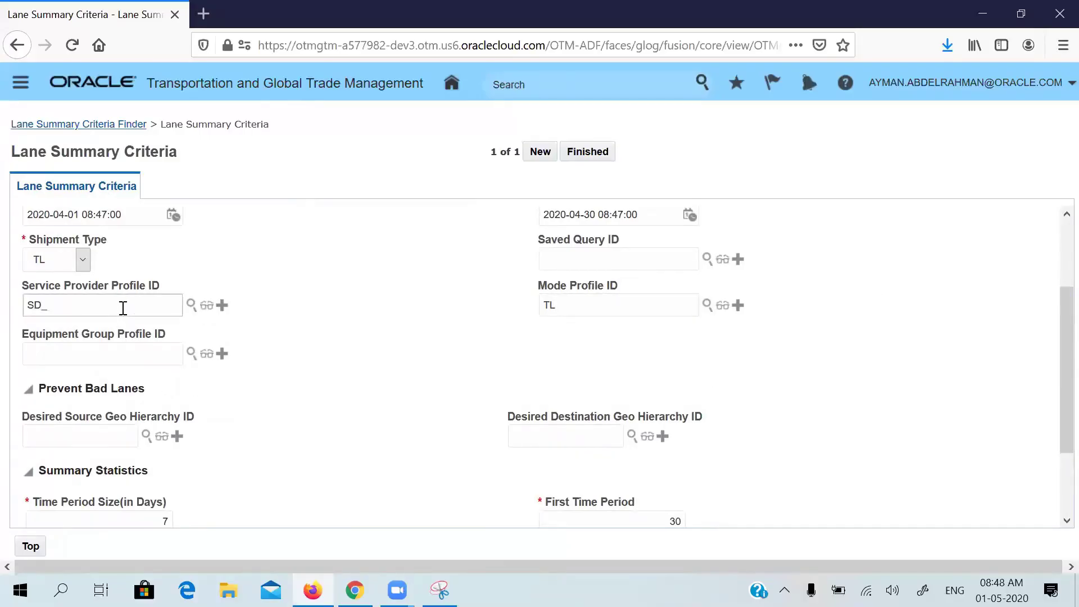
pyautogui.click(103, 333)
pyautogui.click(122, 358)
pyautogui.write('SD_EQP_GRP_PROF')
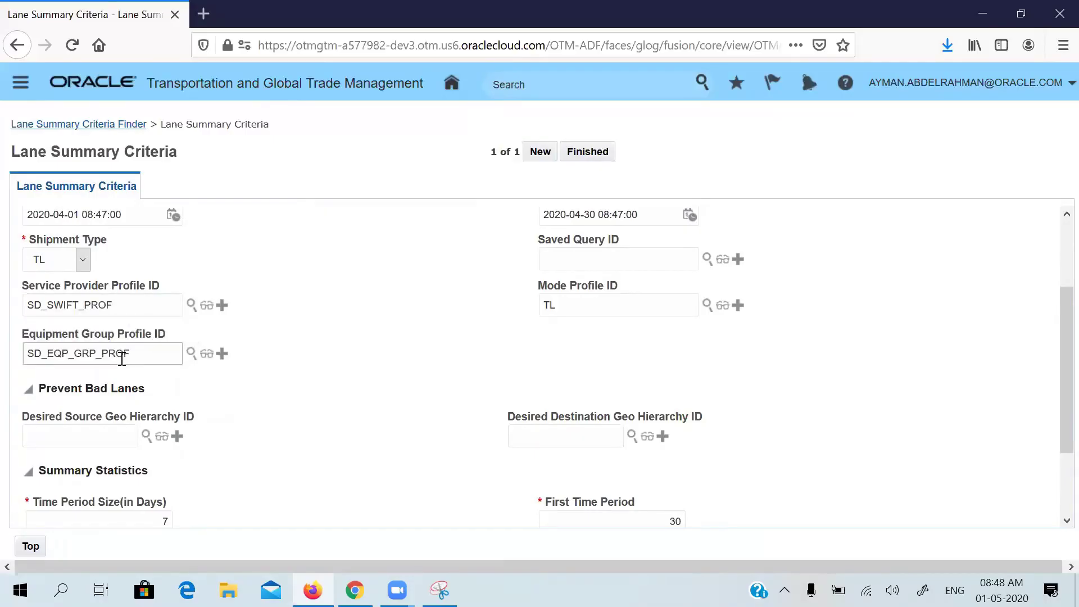
pyautogui.click(135, 383)
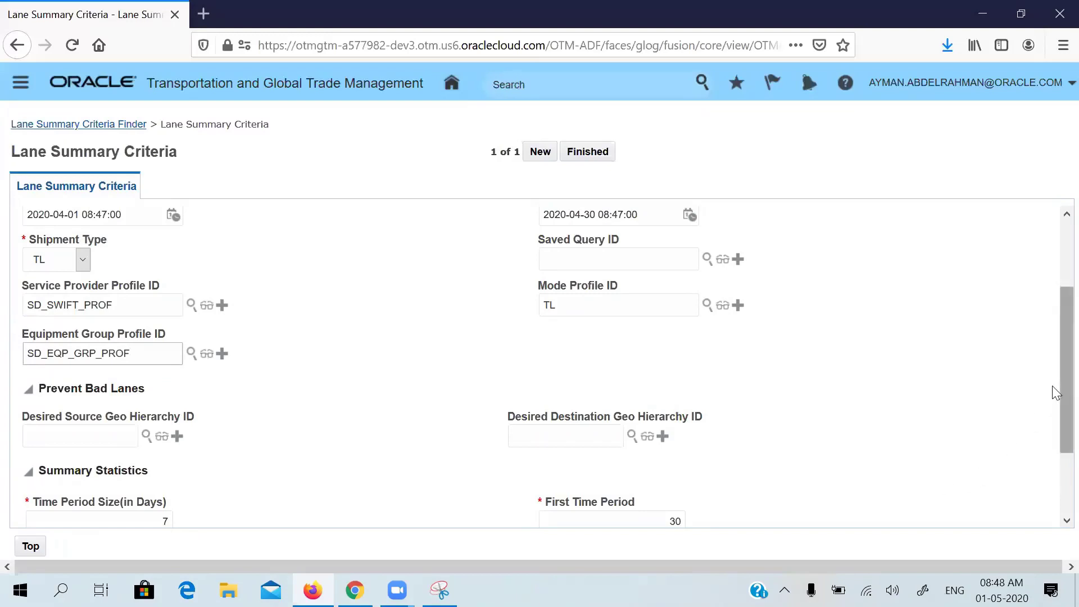
# - Assign shipment set SD_SS_2 to the lane summary and finish the criteria record
pyautogui.moveTo(1053, 392); pyautogui.dragTo(1053, 474)
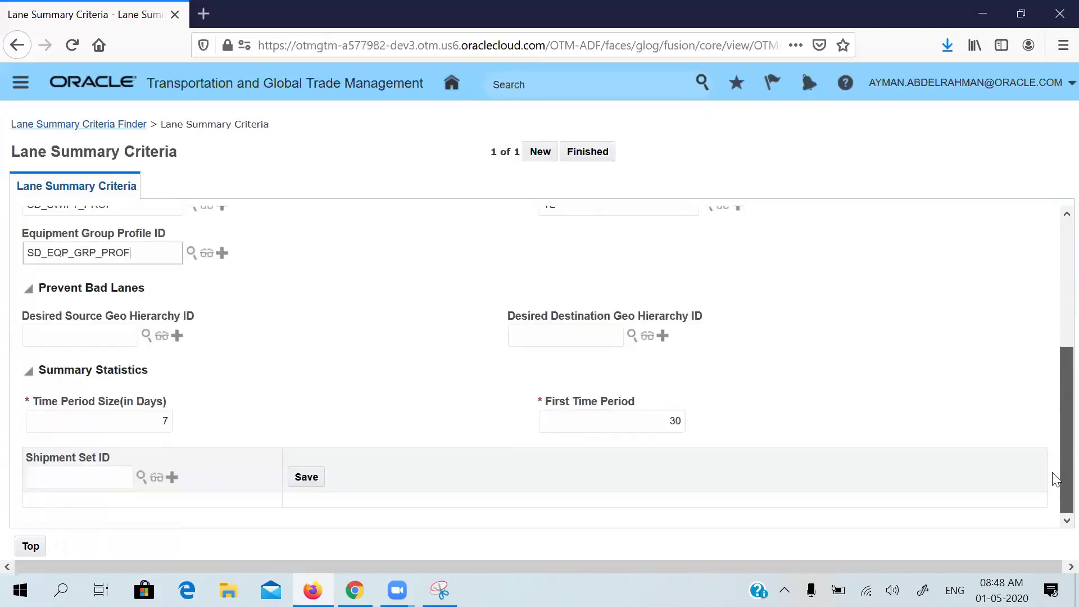
pyautogui.click(547, 457)
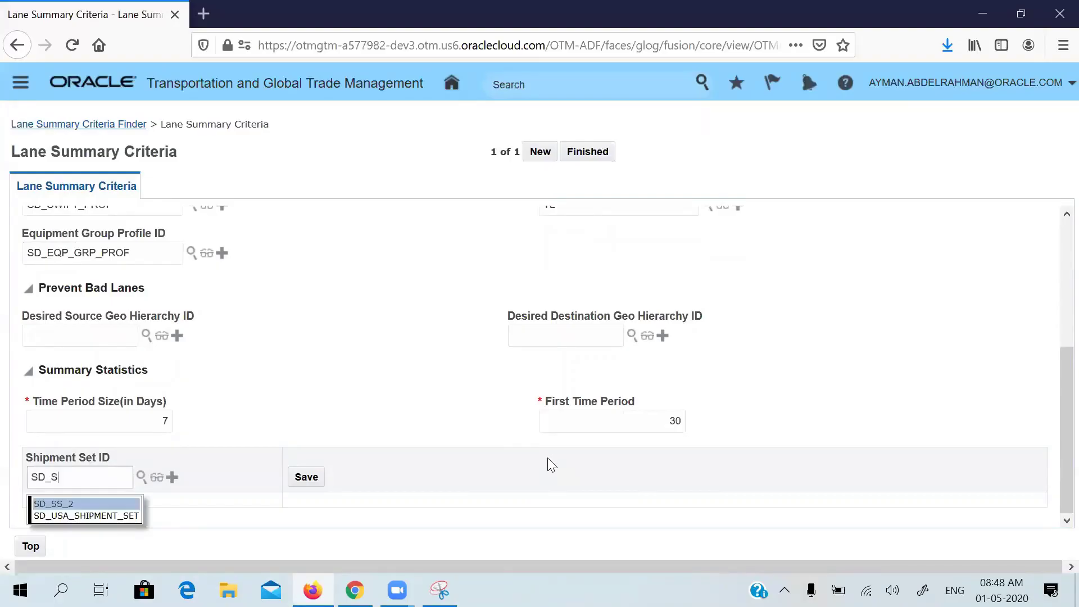
pyautogui.write('SD_S')
pyautogui.click(77, 503)
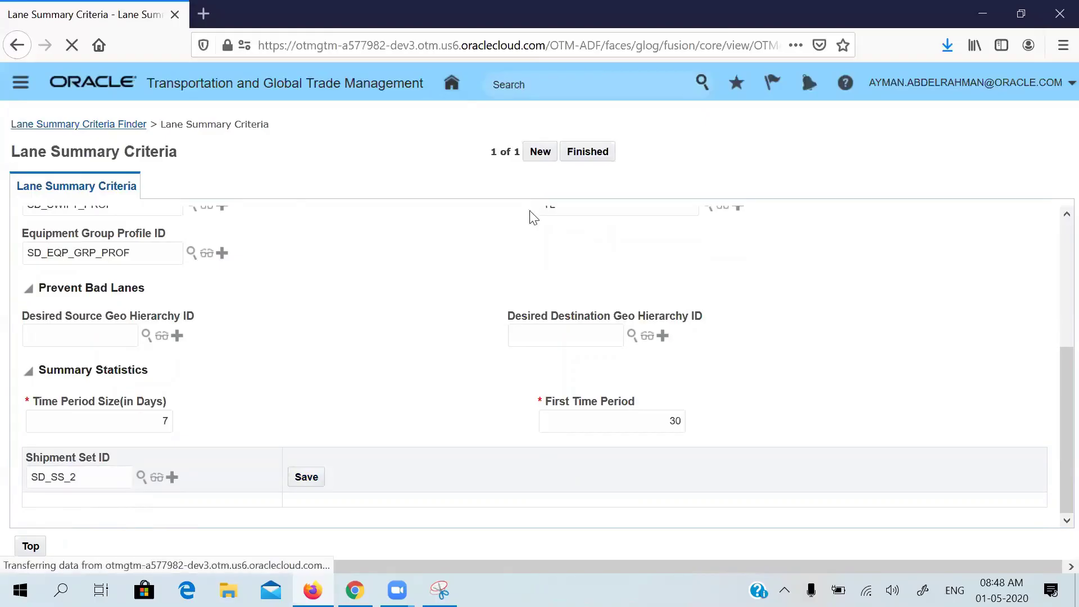
pyautogui.click(587, 151)
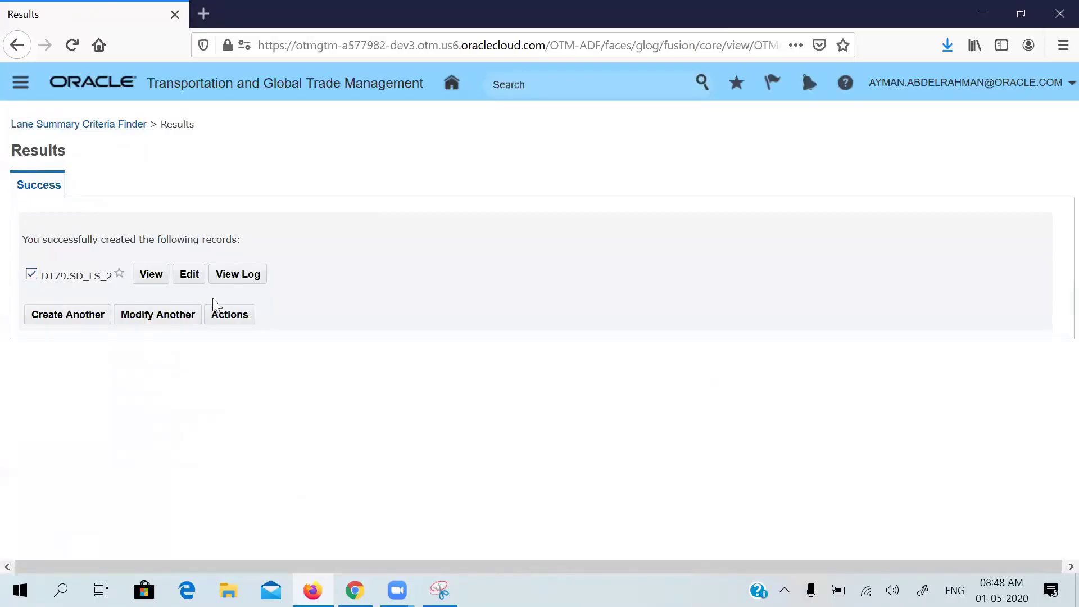
# - Run the Build Lane Summary action on D179.SD_LS_2 with Remove Outliers set to N and Run Job in Background set to No
pyautogui.click(224, 318)
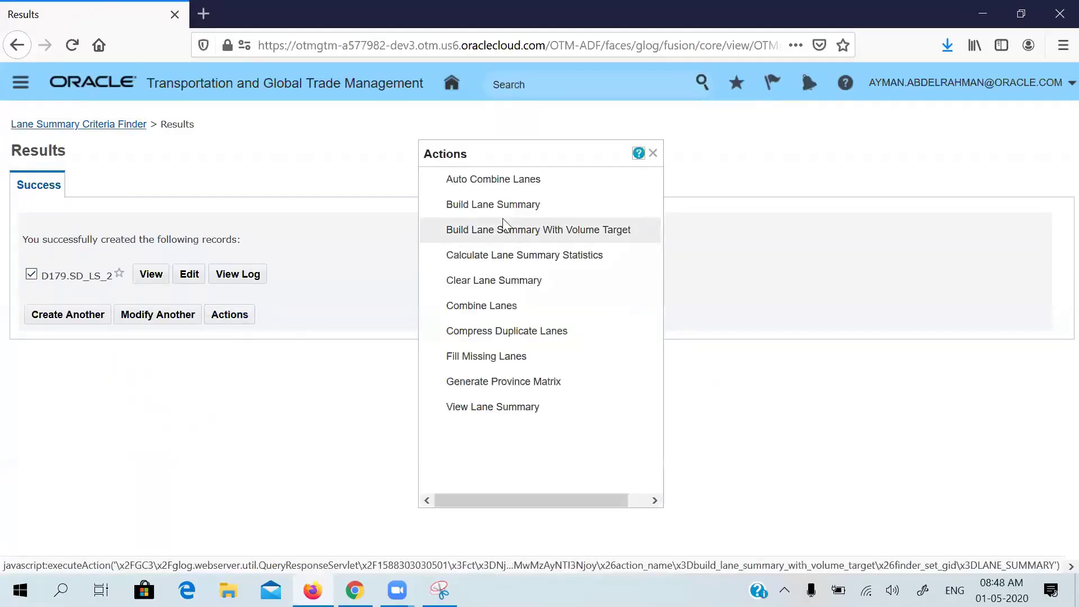
pyautogui.click(519, 205)
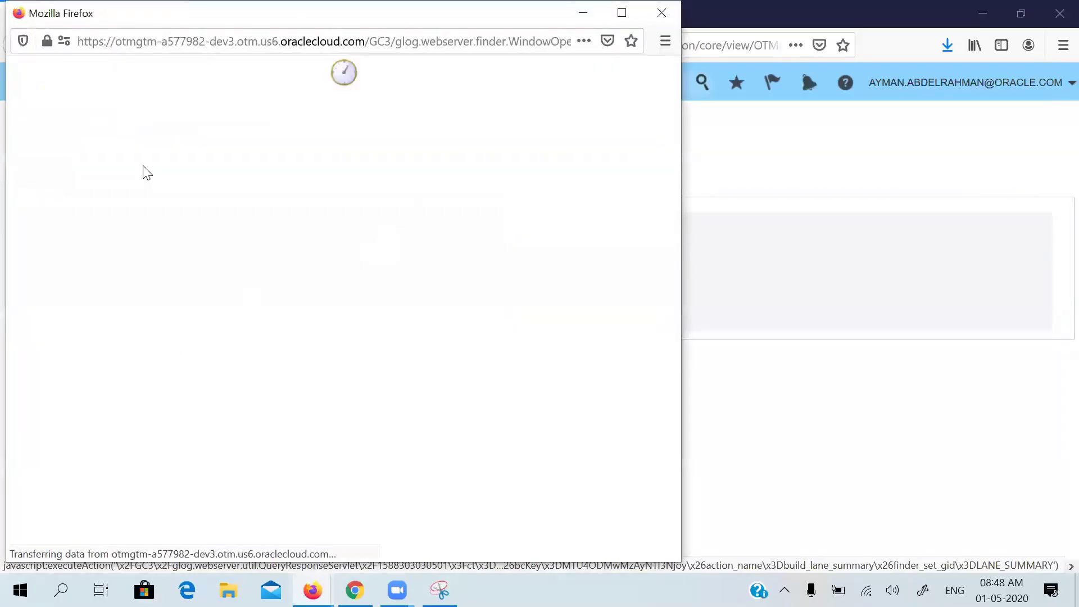
pyautogui.click(59, 206)
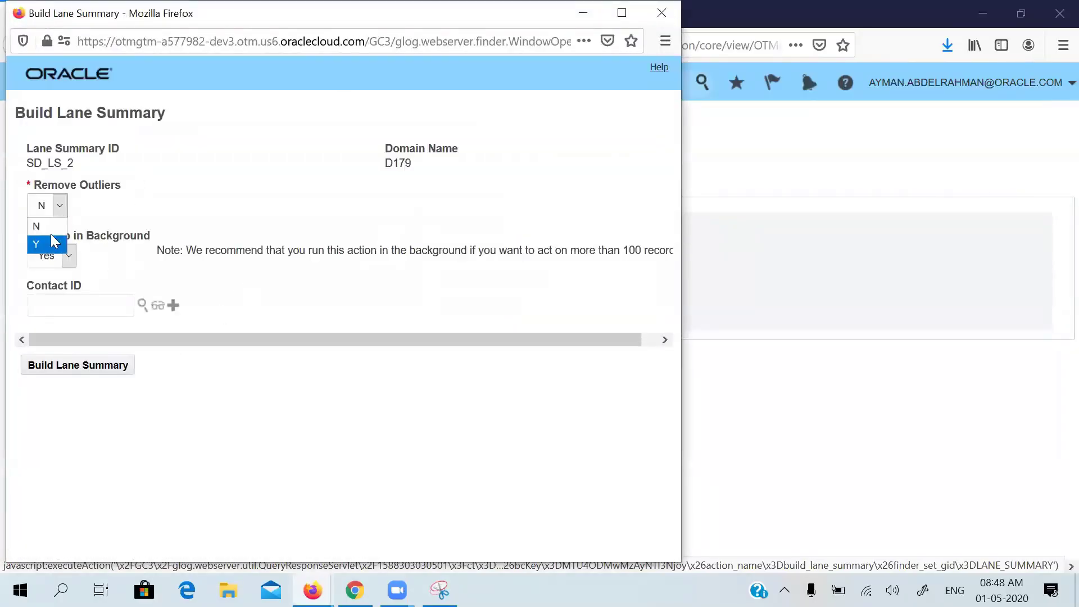
pyautogui.click(66, 263)
pyautogui.click(43, 301)
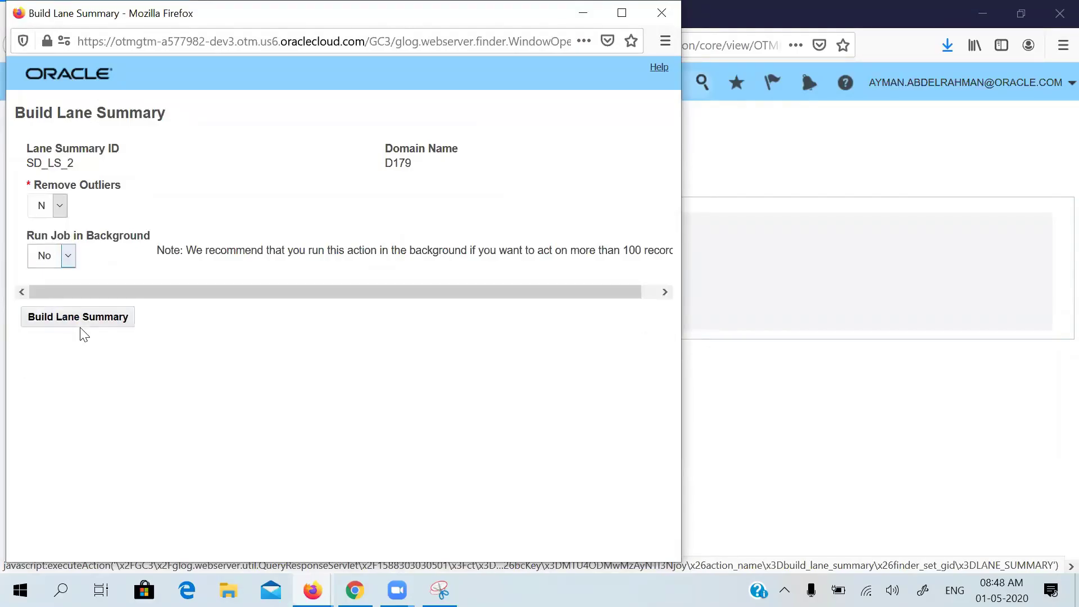
pyautogui.click(82, 325)
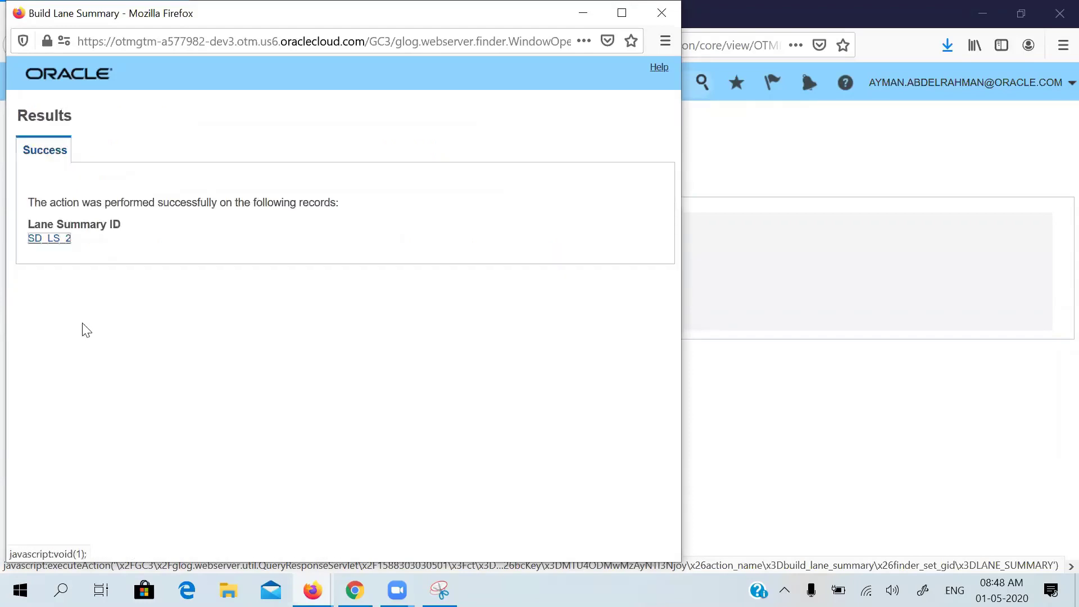
# - Open the built lane summary SD_LS_2, check its lane count and criteria, and close its windows
pyautogui.click(50, 239)
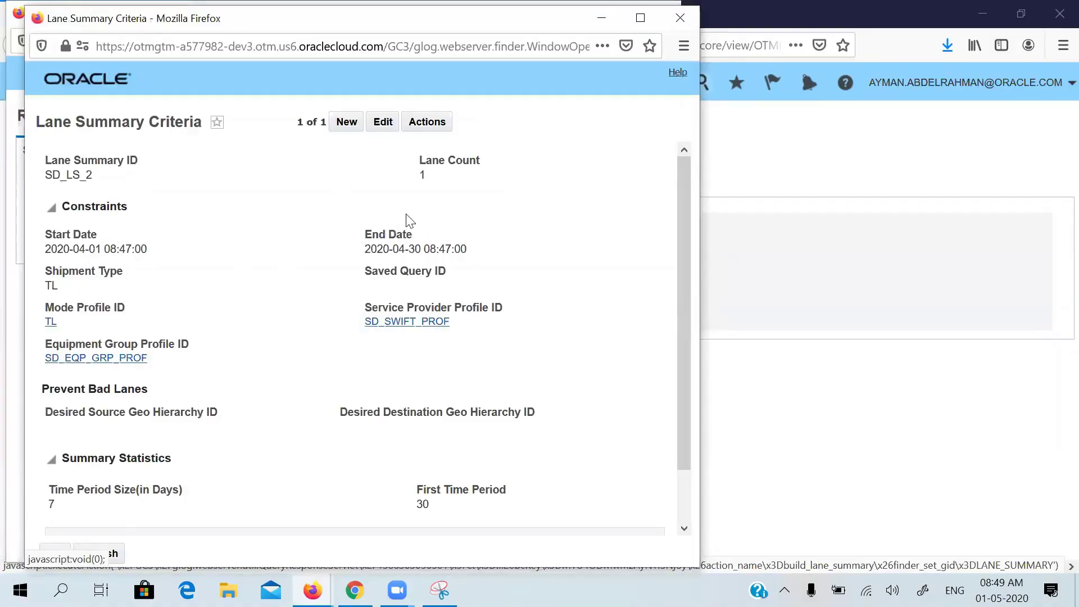
pyautogui.moveTo(685, 258); pyautogui.dragTo(672, 370)
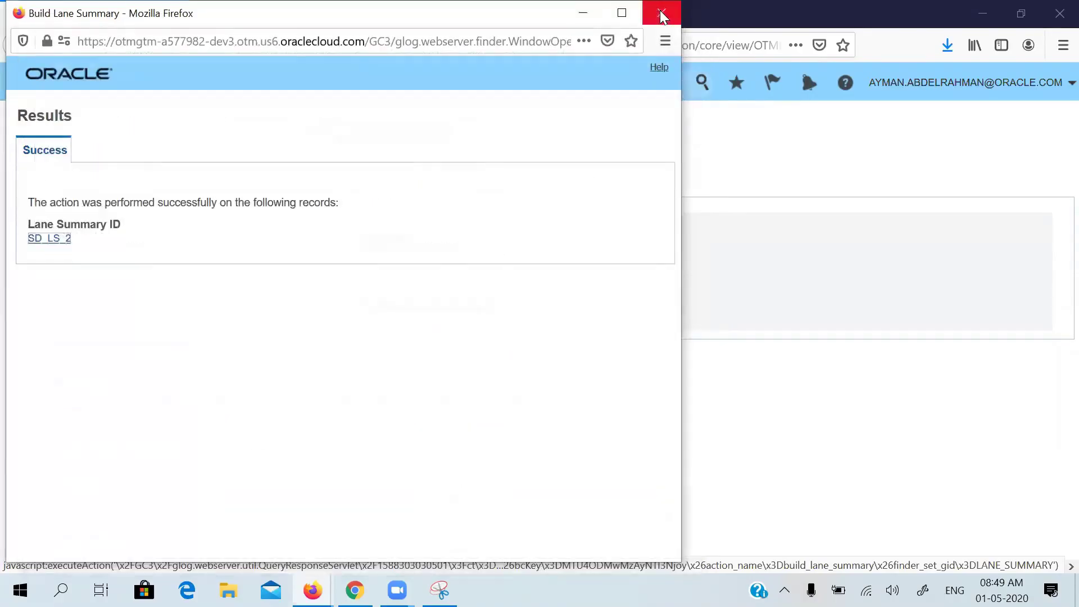
pyautogui.click(660, 11)
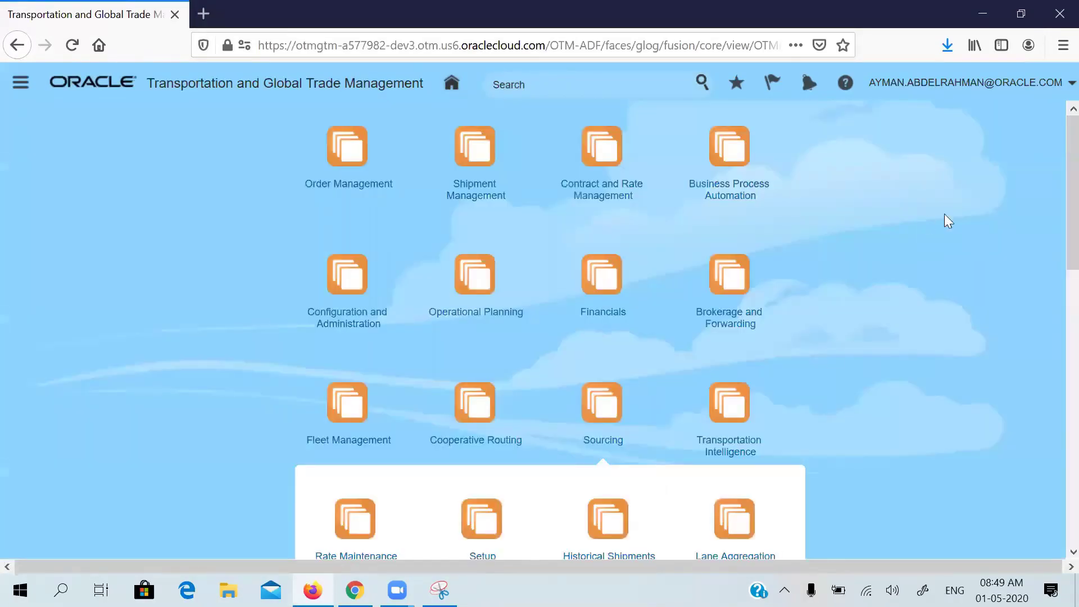
# - Start a new sourcing project from Bid Creation and give it the project ID SD__PROJ_3
pyautogui.scroll(-10, 1053, 219)
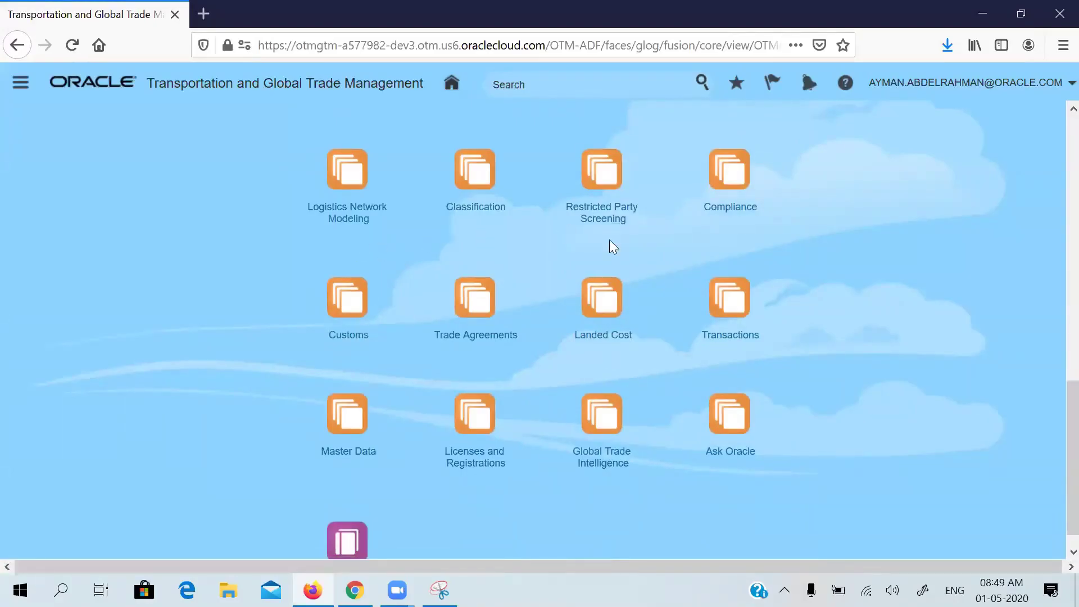
pyautogui.scroll(6, 899, 311)
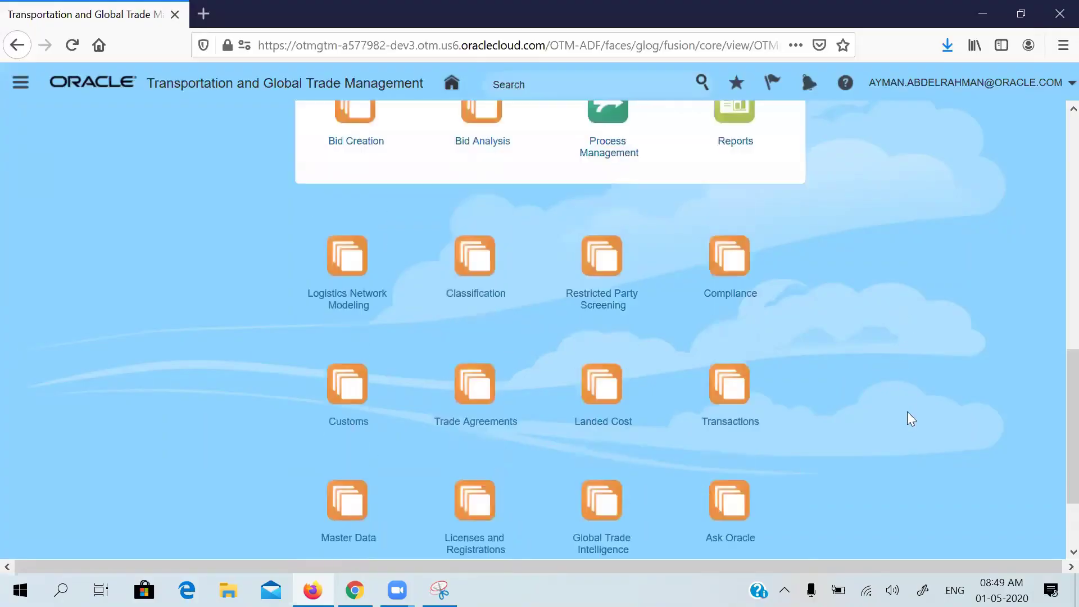
pyautogui.scroll(1, 905, 441)
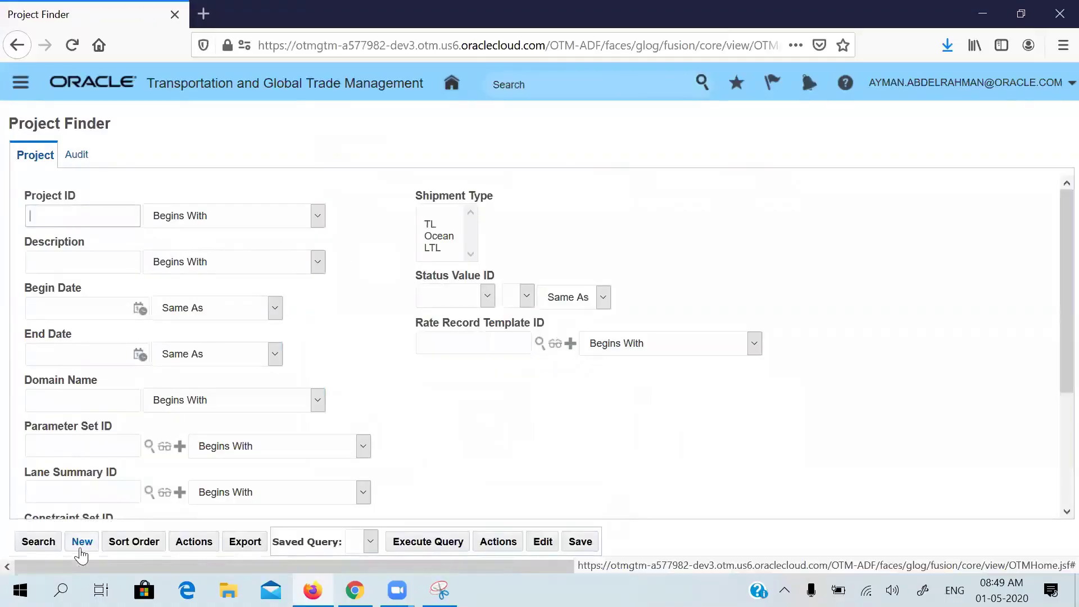
pyautogui.click(81, 550)
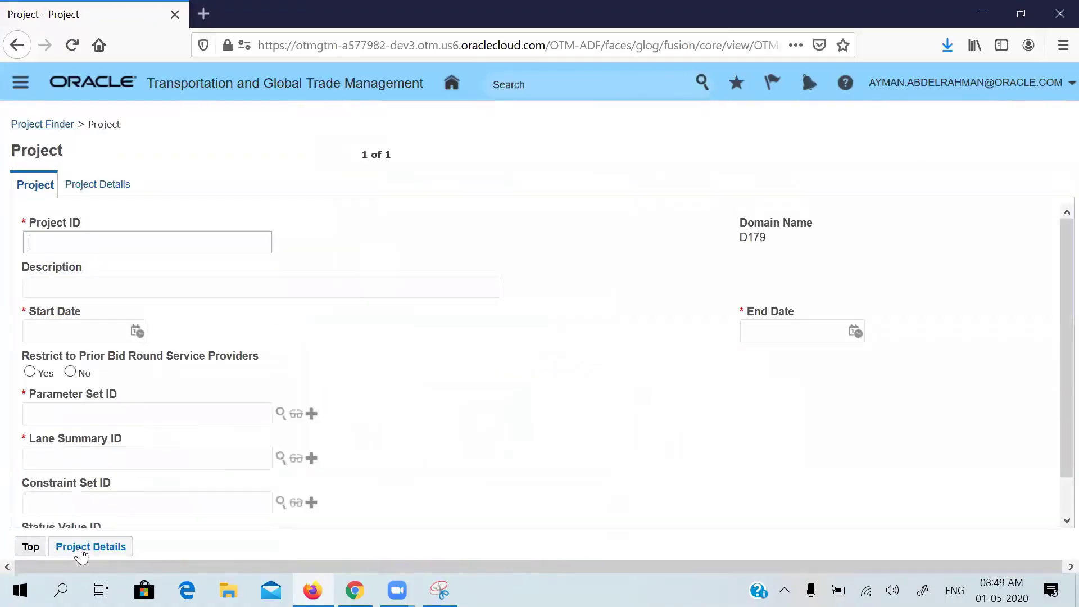
pyautogui.write('SD')
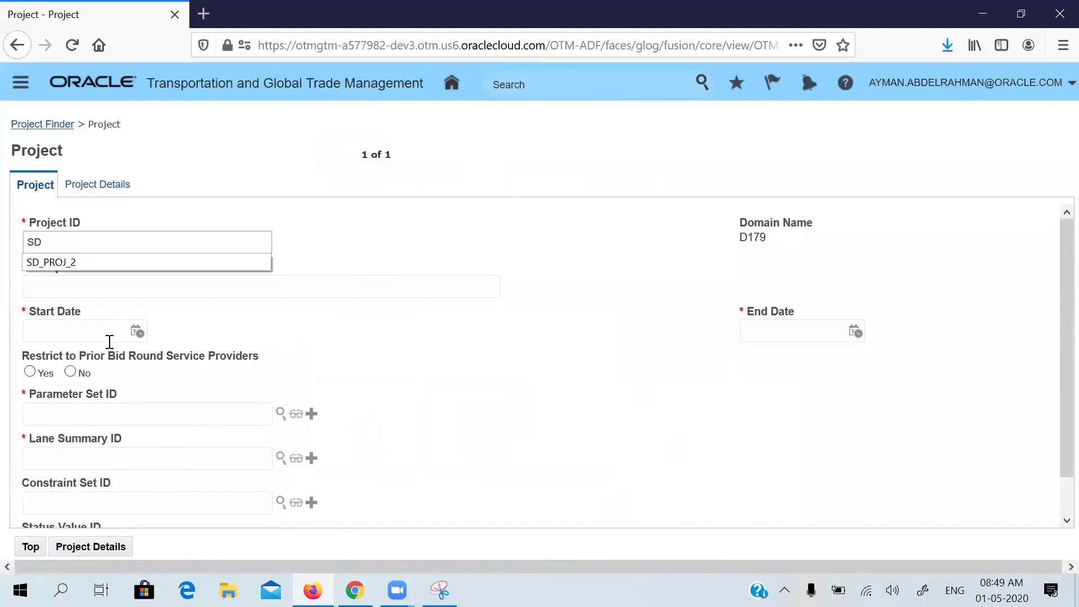
pyautogui.write('__PROJ_3')
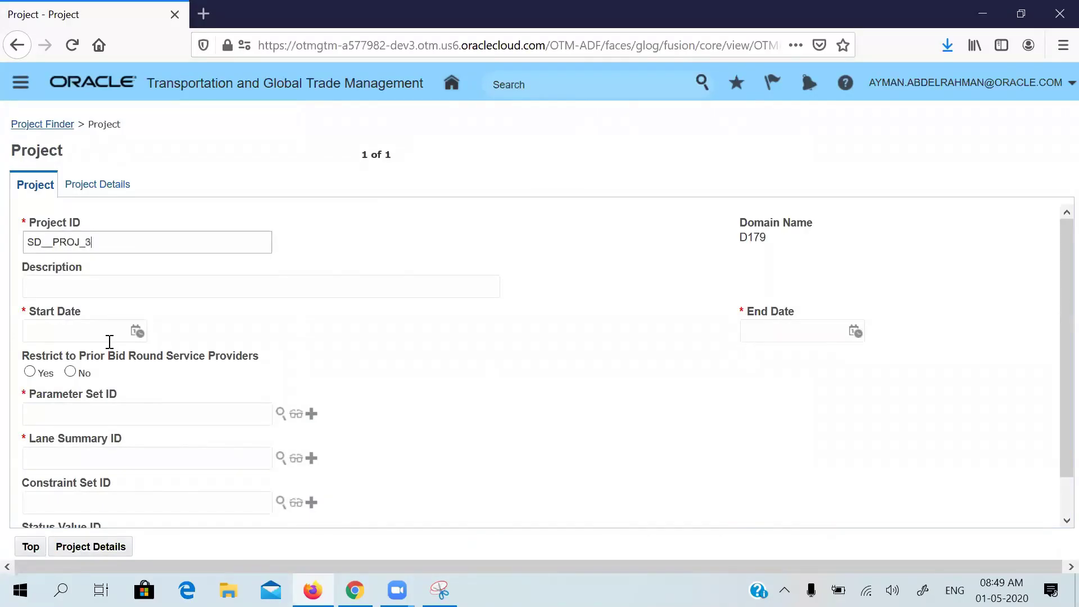
pyautogui.click(137, 332)
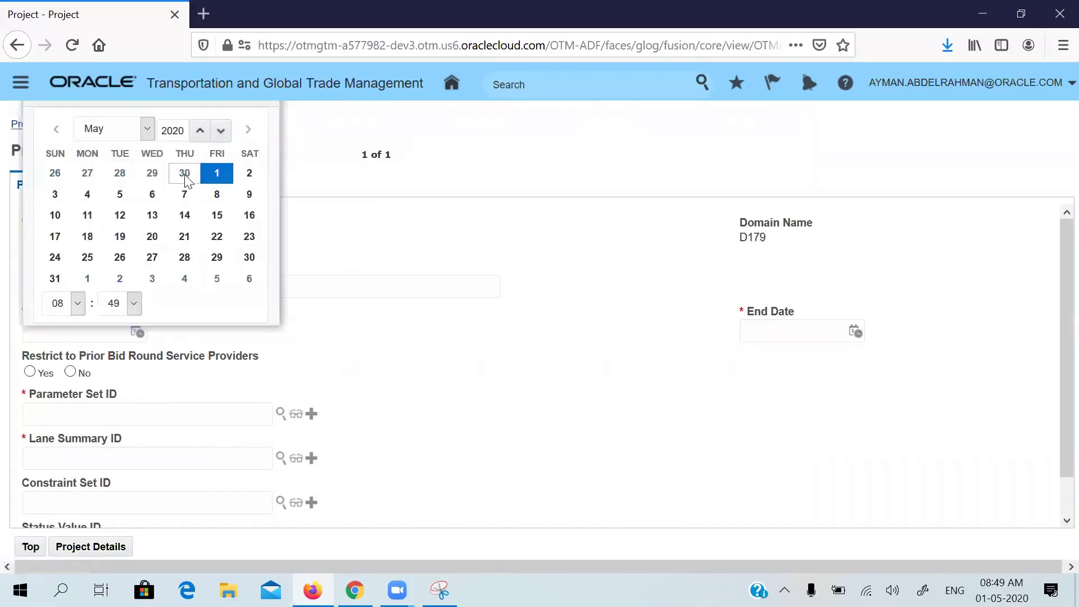
pyautogui.click(148, 129)
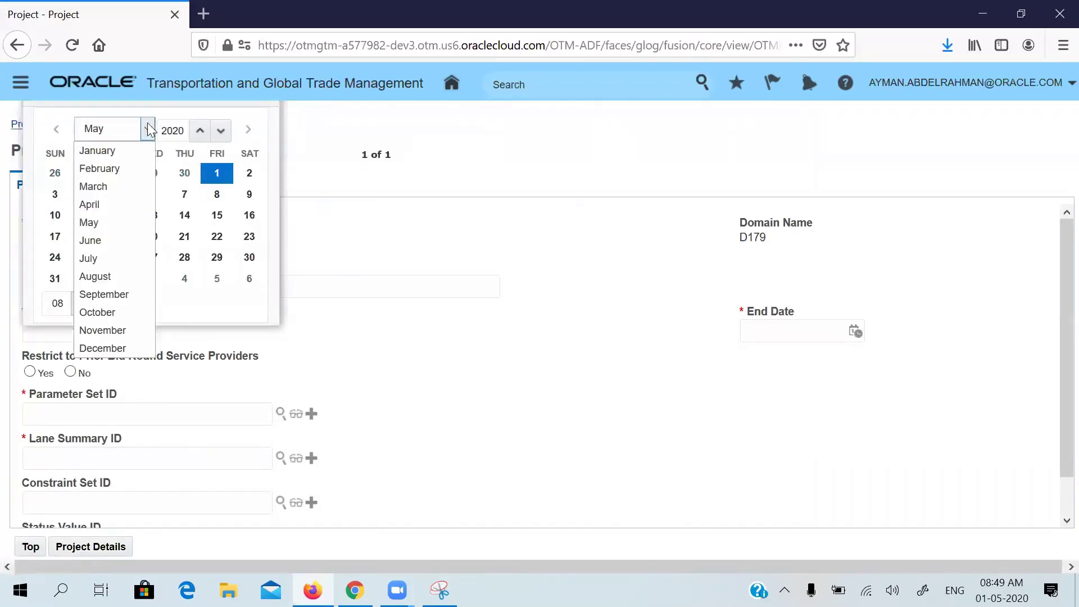
pyautogui.click(114, 209)
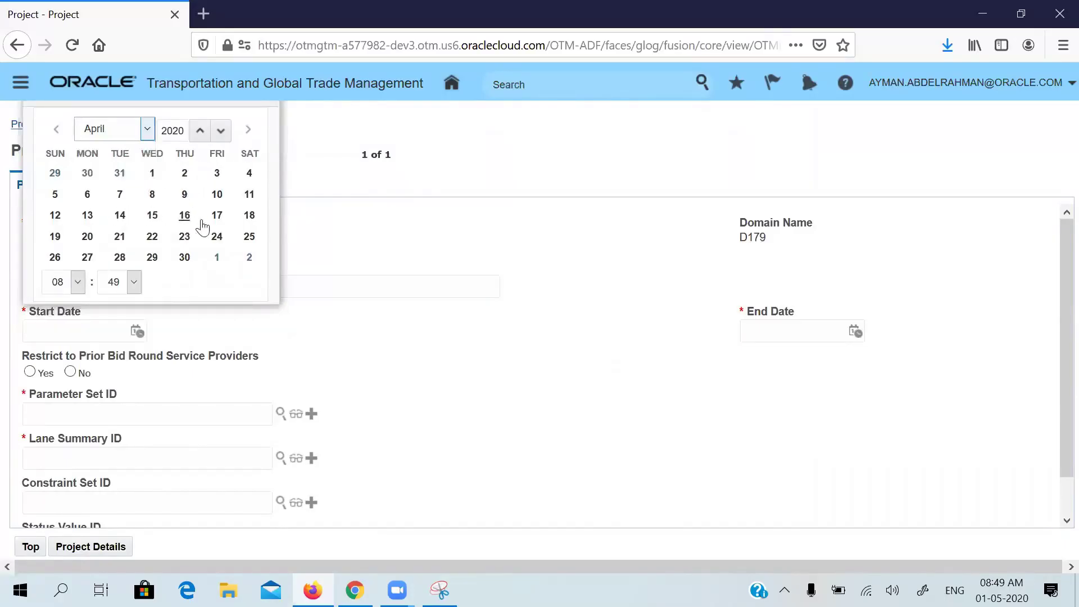
pyautogui.click(184, 257)
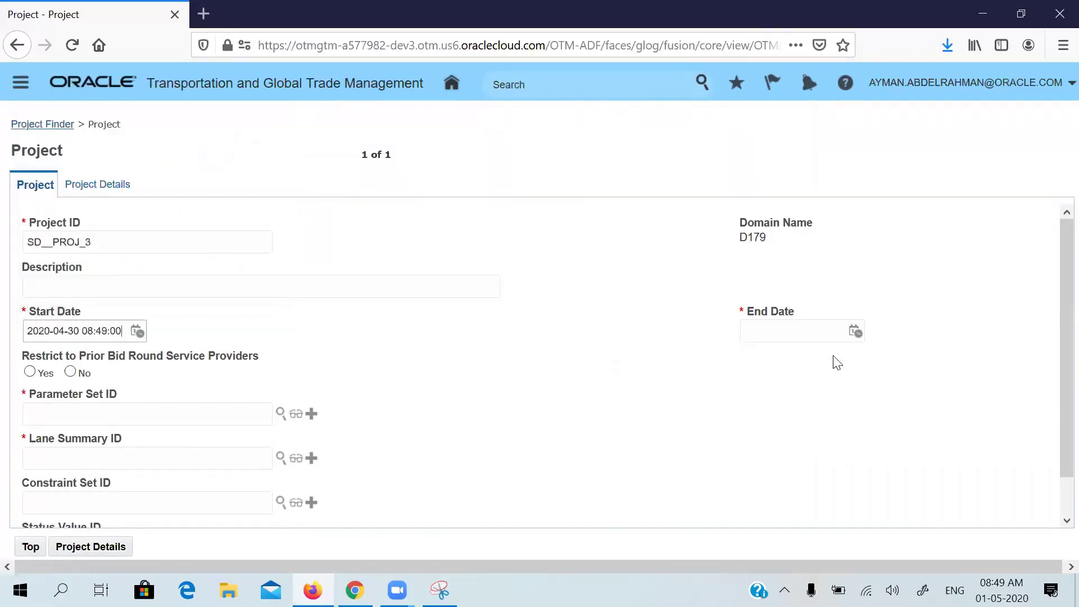
pyautogui.click(854, 332)
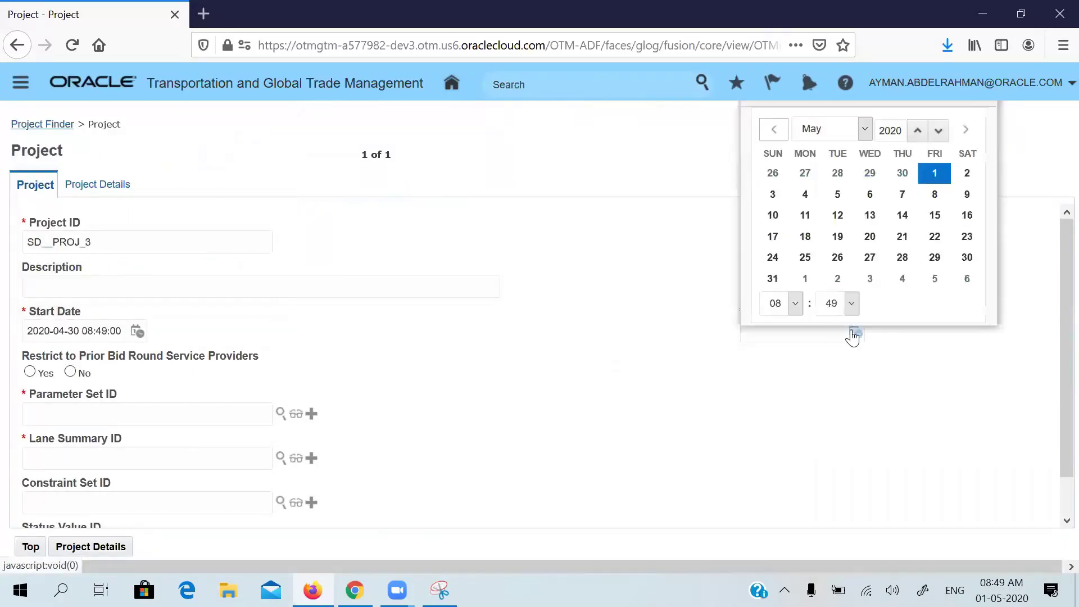
pyautogui.click(967, 197)
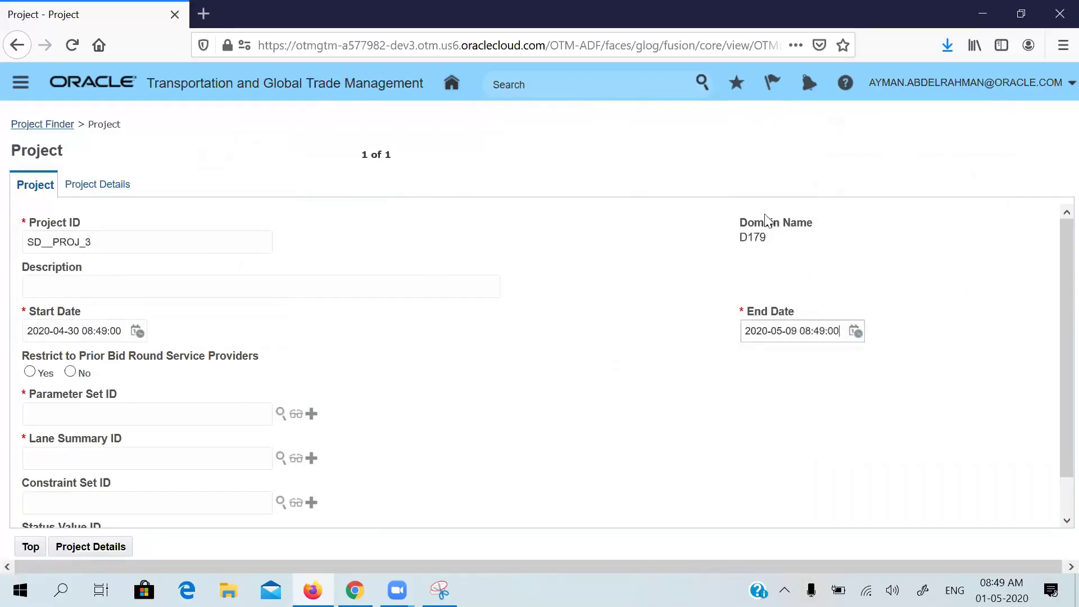
# - Try to replace the project's parameter set DEFAULT by searching for parameter sets whose ID begins with SD
pyautogui.click(154, 423)
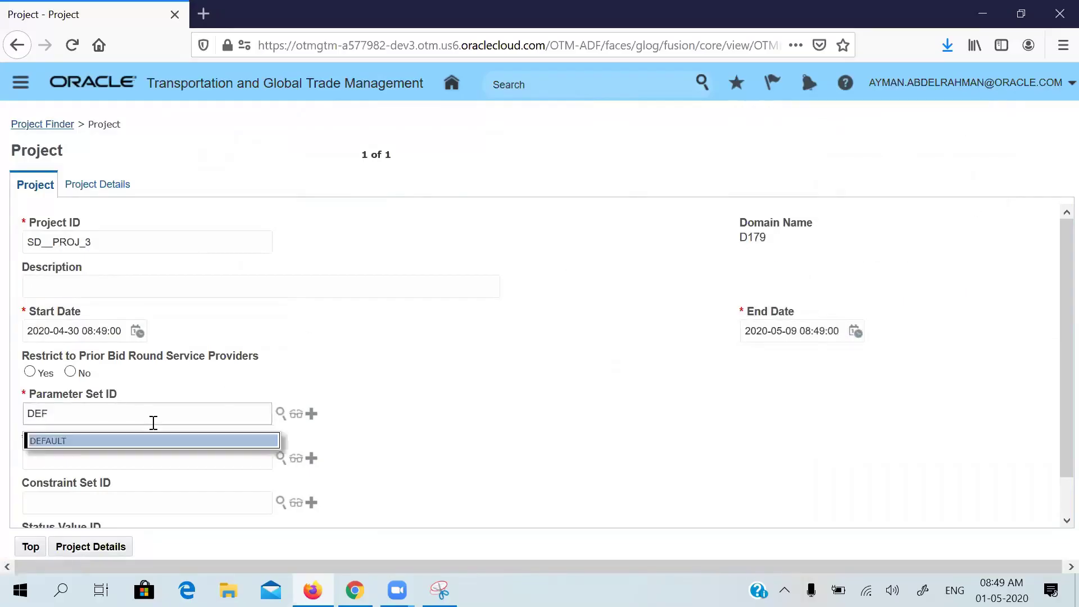
pyautogui.click(113, 441)
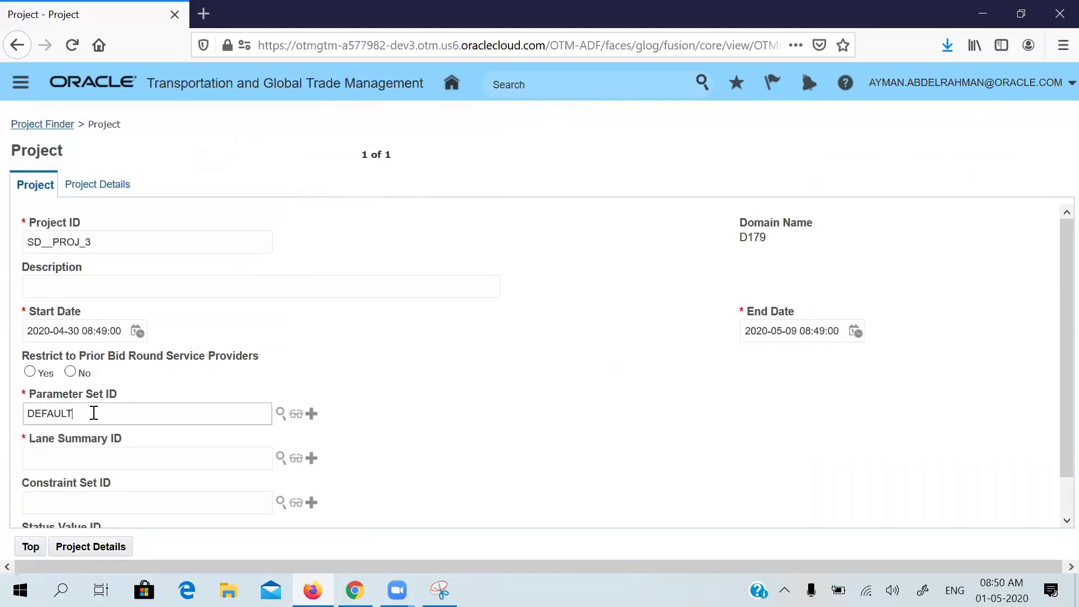
pyautogui.moveTo(92, 413); pyautogui.dragTo(10, 414)
pyautogui.press('BackSpace')
pyautogui.click(278, 415)
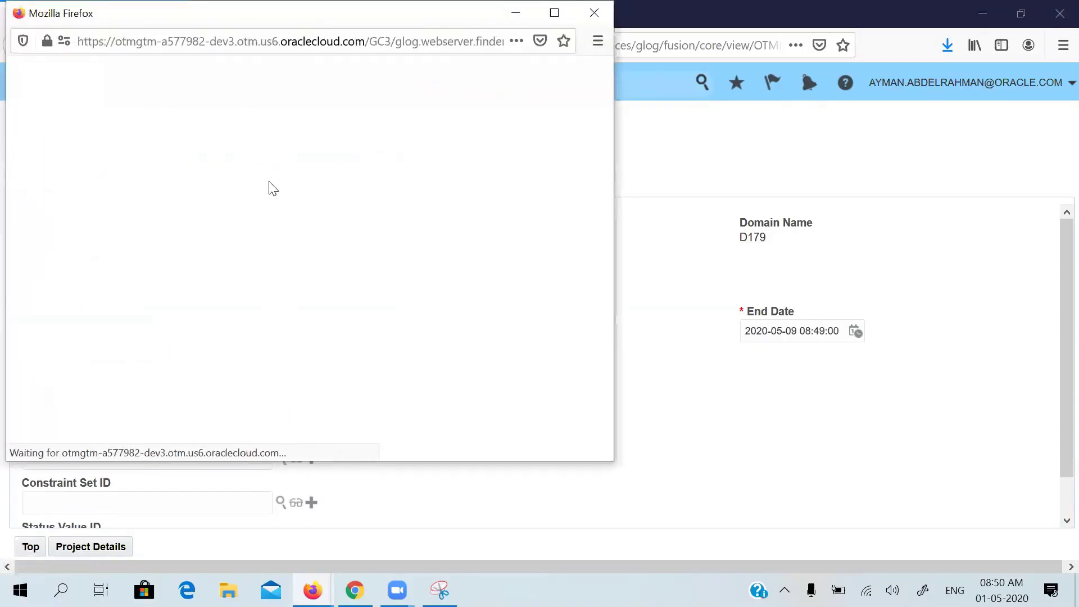
pyautogui.click(105, 171)
pyautogui.write('SD')
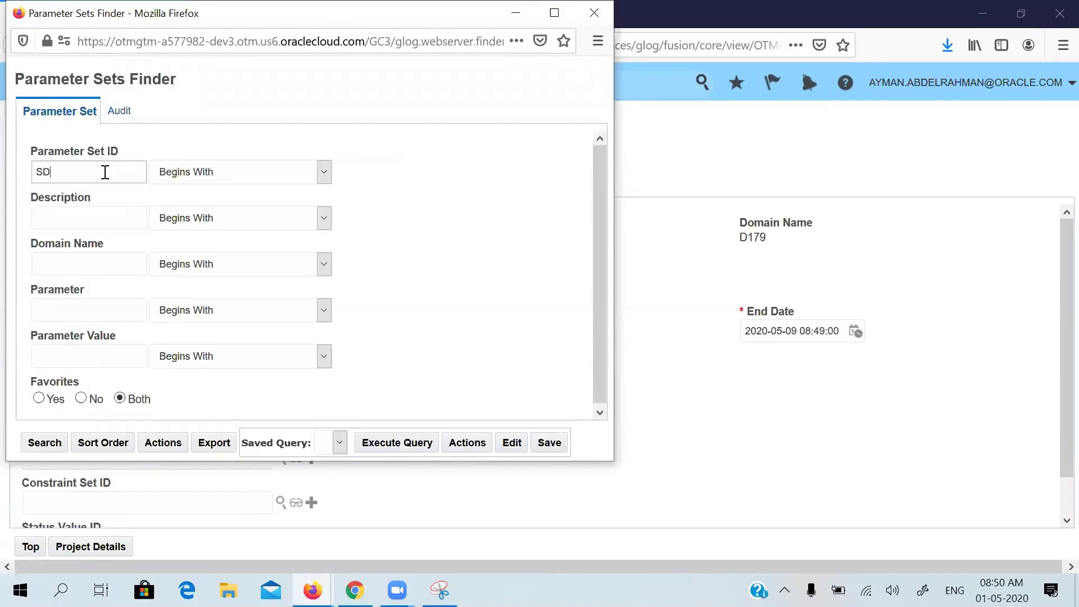
pyautogui.press('Return')
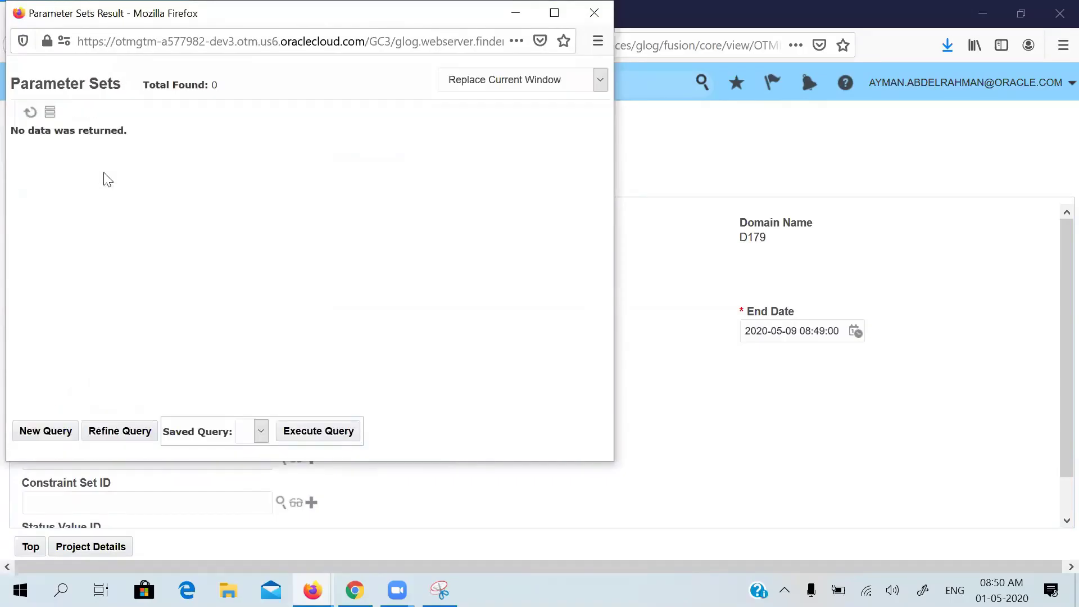
pyautogui.click(602, 12)
# - Assign parameter set DEFAULT, lane summary SD_LS_2 and constraint set SD_ SWIFT_CONSTRAINT to the project
pyautogui.click(104, 409)
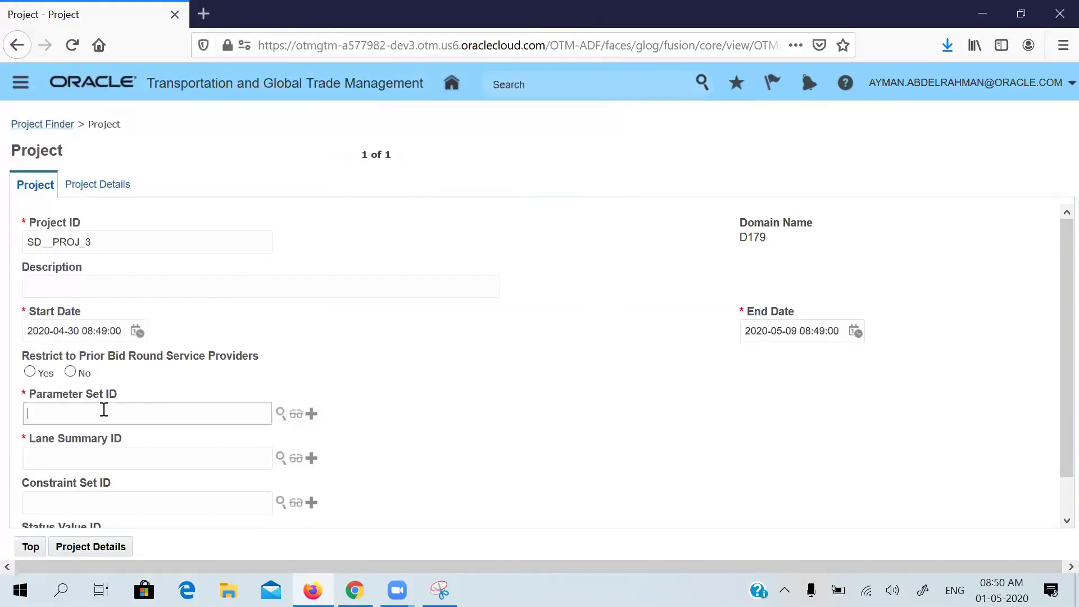
pyautogui.write('DEF')
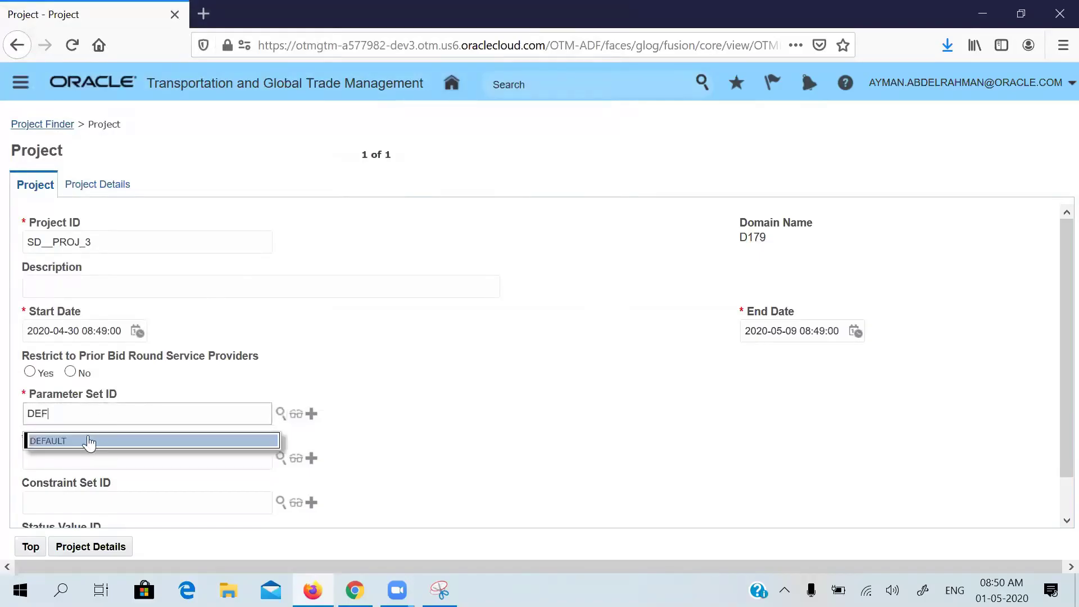
pyautogui.click(86, 443)
pyautogui.click(73, 456)
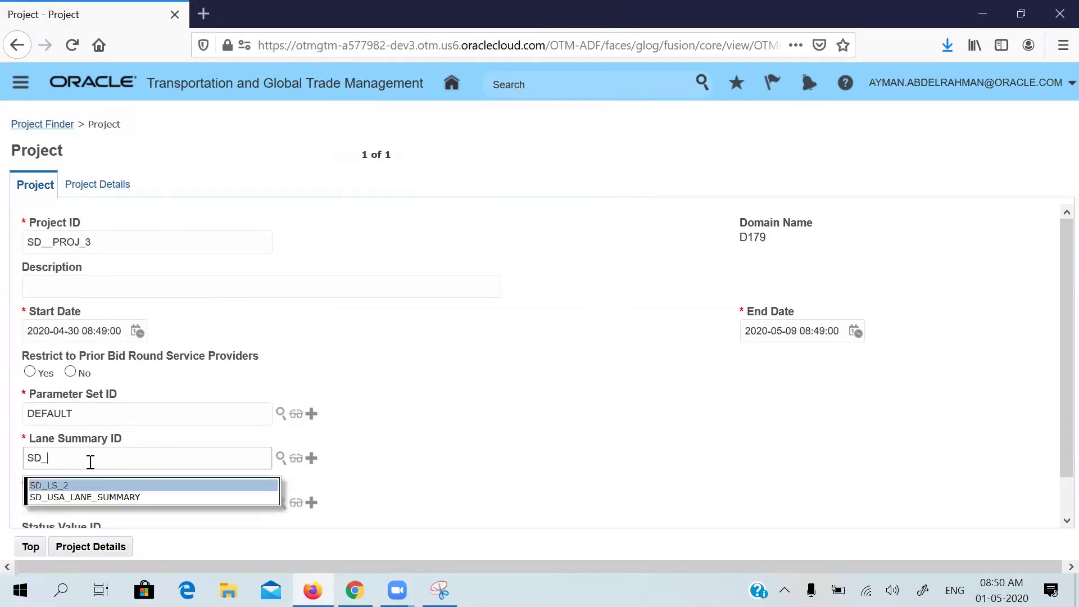
pyautogui.click(69, 487)
pyautogui.click(53, 509)
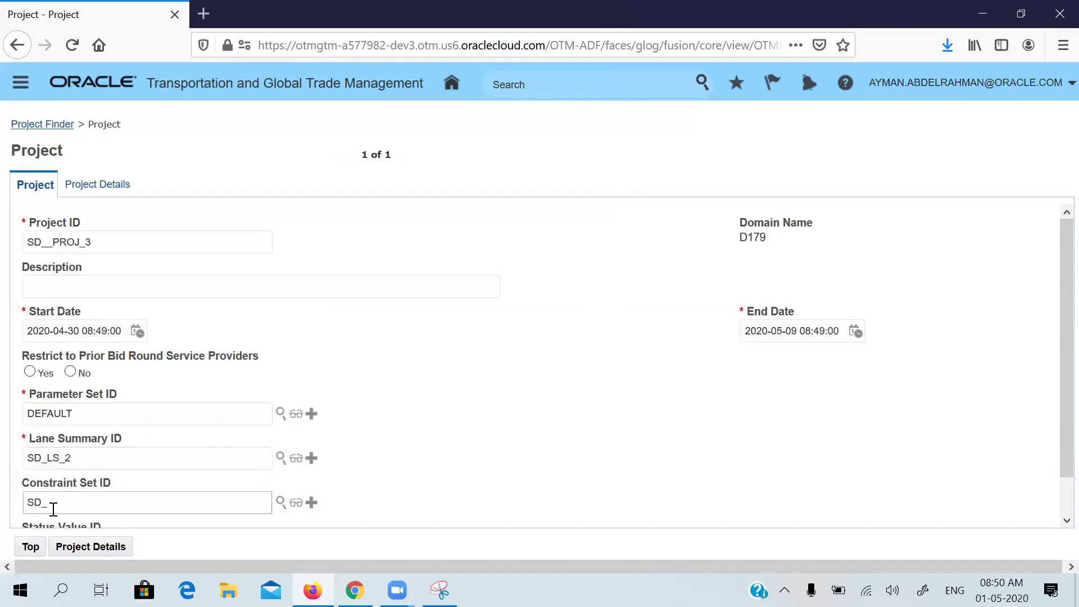
pyautogui.click(86, 528)
pyautogui.moveTo(1056, 343); pyautogui.dragTo(1053, 412)
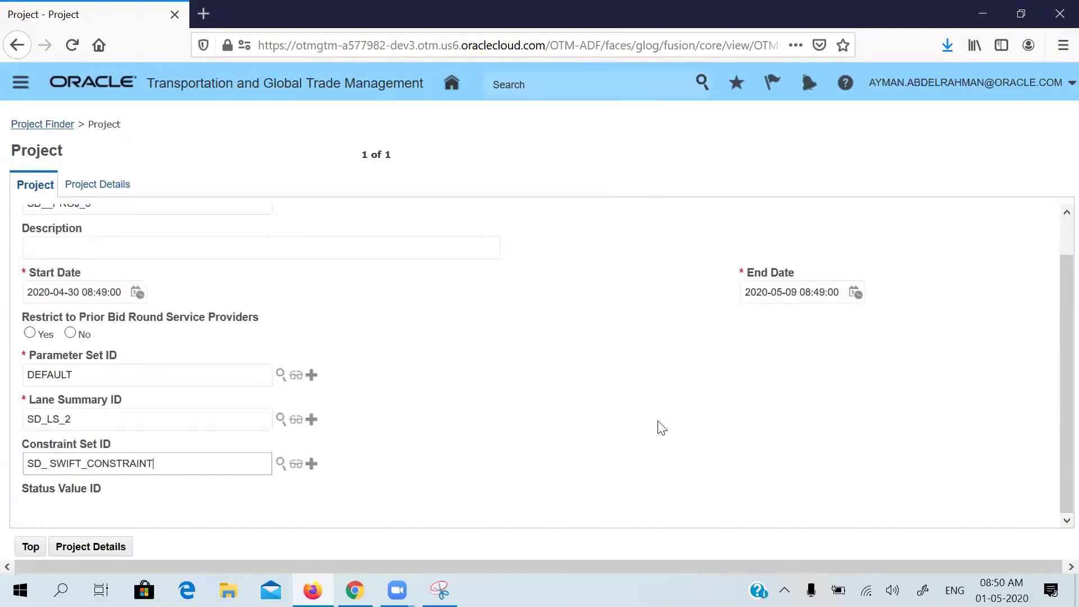
# - Set the rate record template to SD_SWIFT_RR in the project details and finish the project record
pyautogui.click(90, 547)
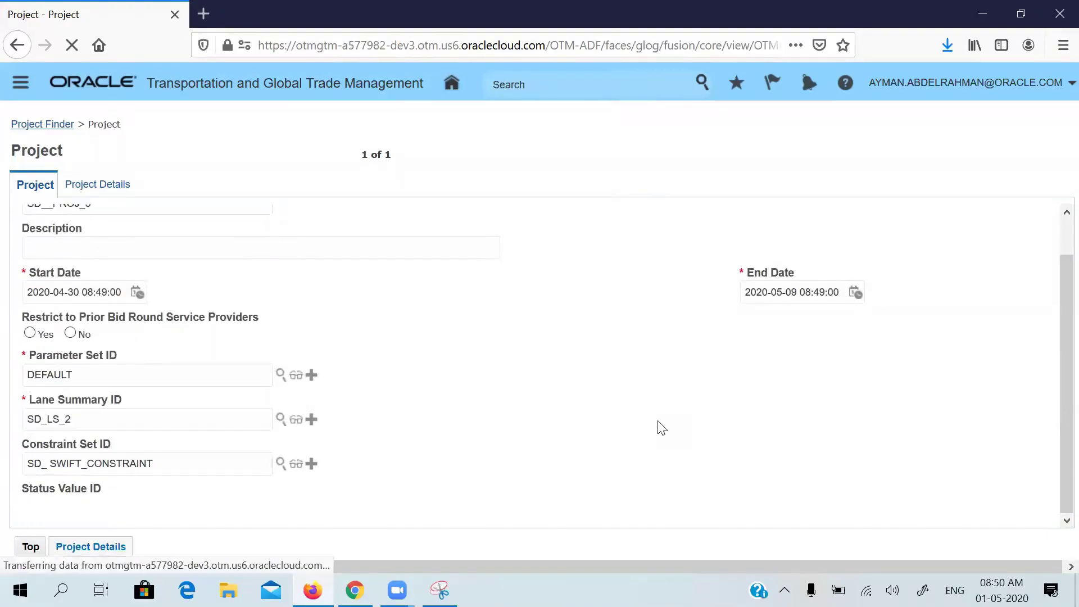
pyautogui.click(124, 283)
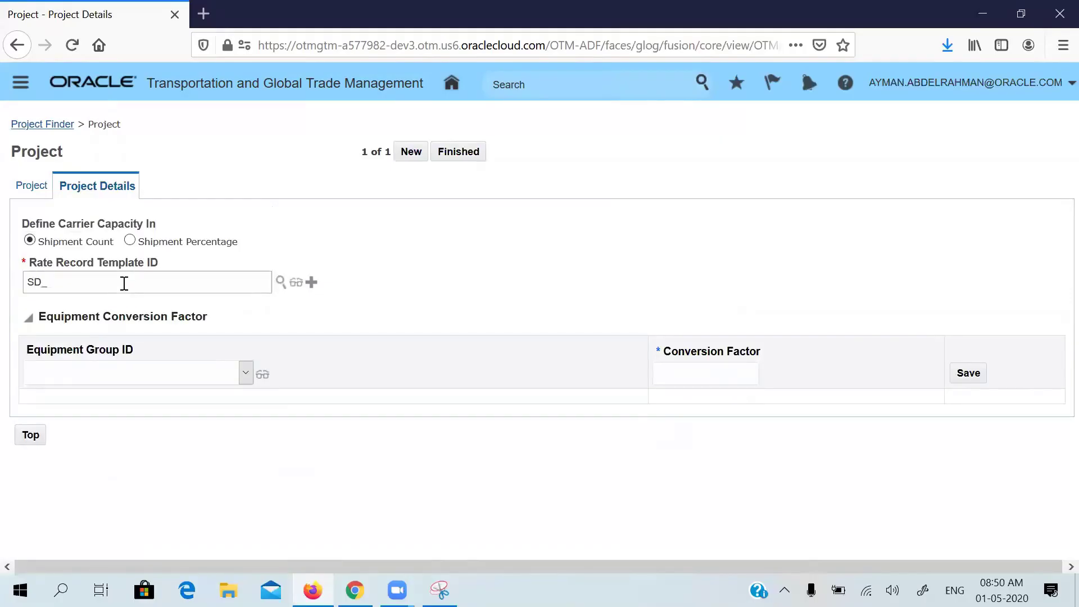
pyautogui.write('SD_')
pyautogui.click(86, 311)
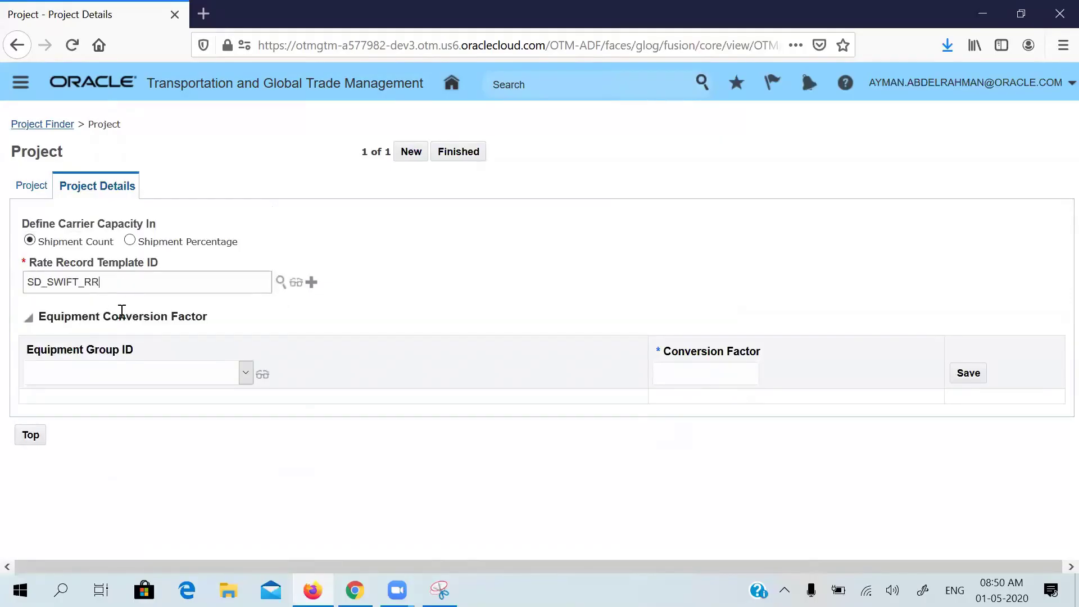
pyautogui.click(131, 373)
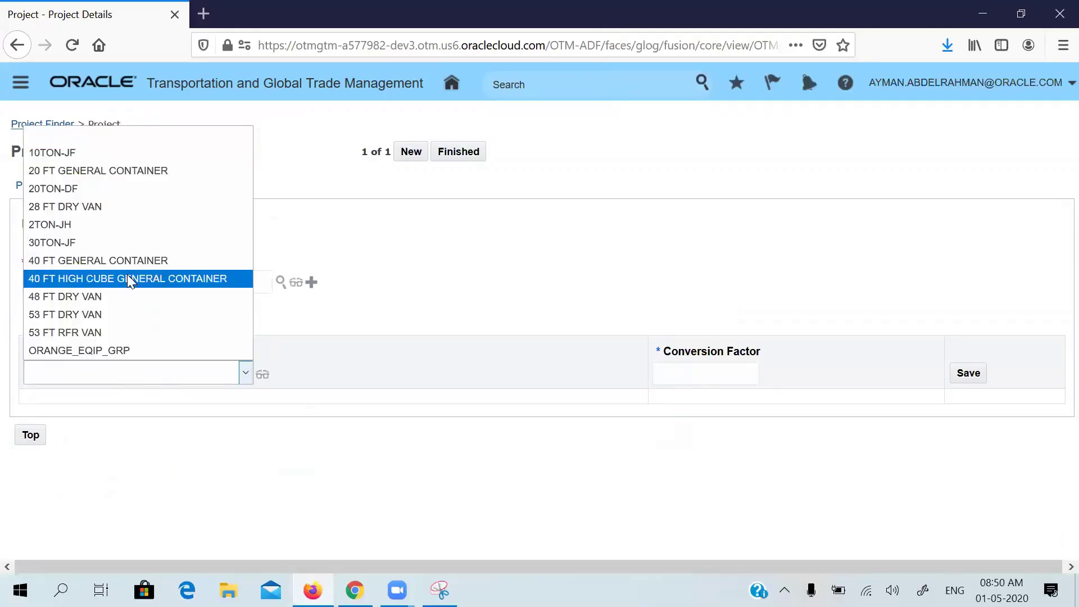
pyautogui.click(395, 261)
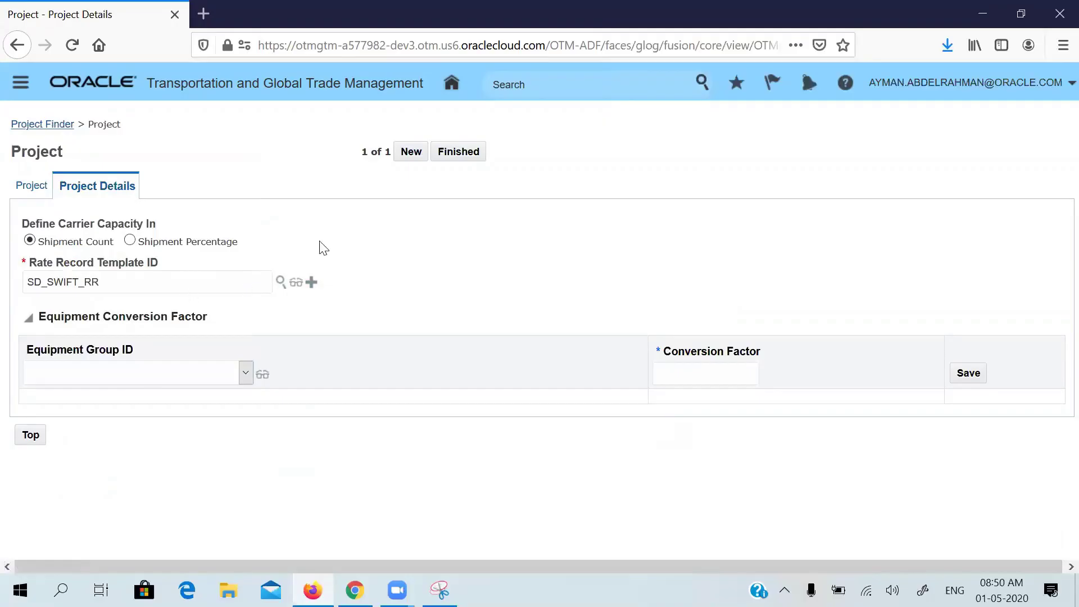
pyautogui.click(464, 157)
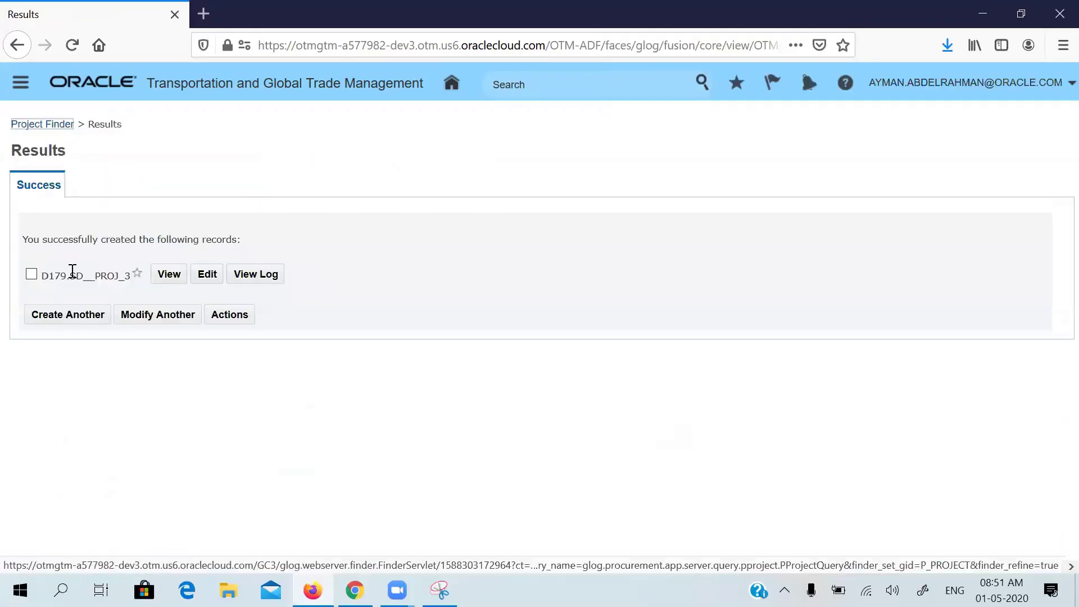
# - List all bid rounds and open D179.SD__PROJ_3-1 for editing
pyautogui.click(452, 90)
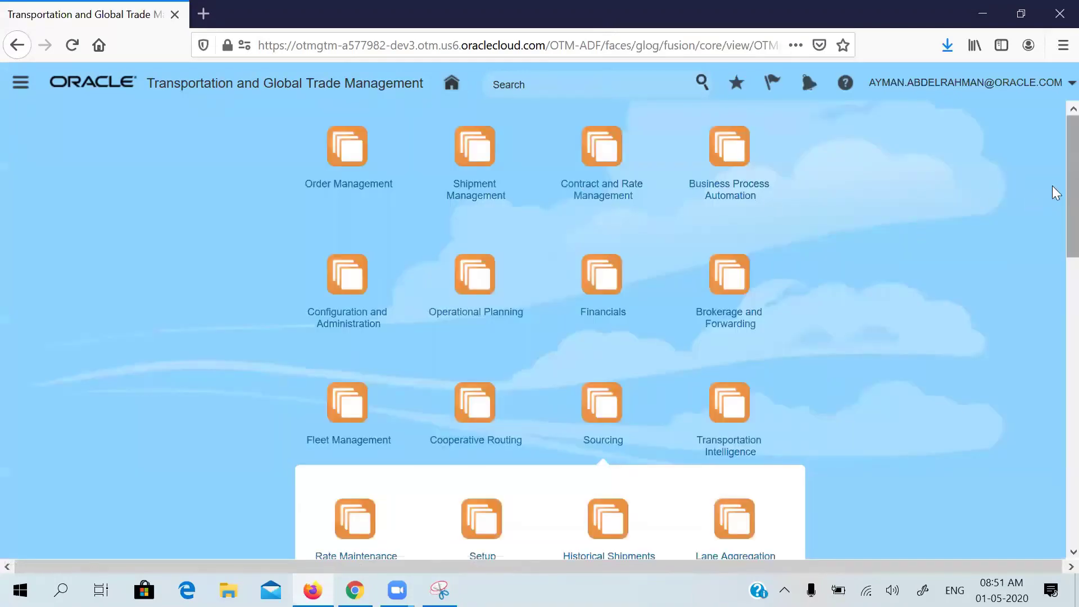
pyautogui.scroll(-8, 1052, 184)
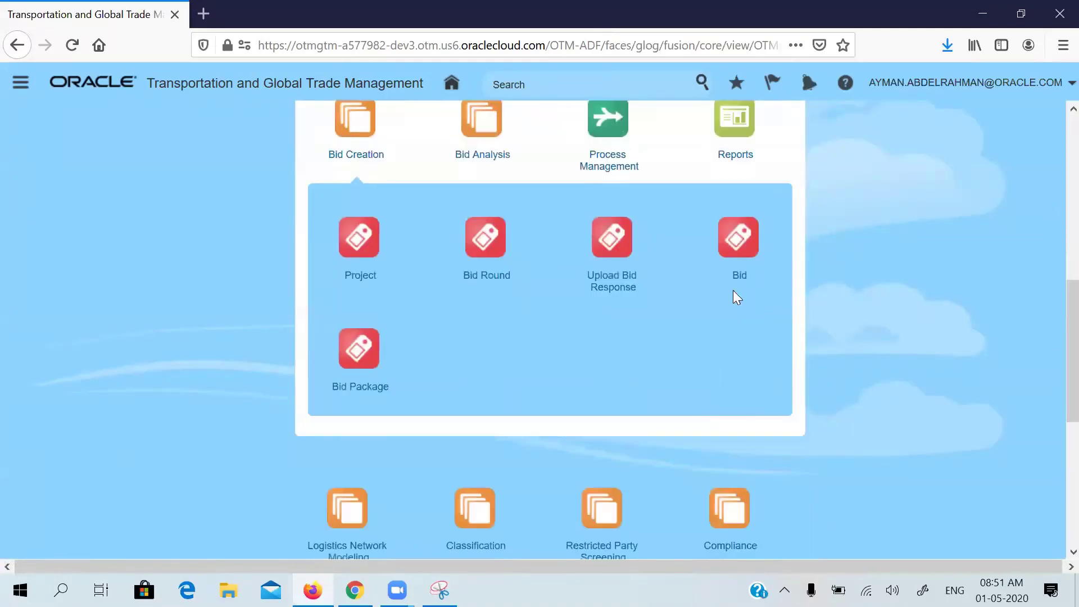
pyautogui.click(497, 234)
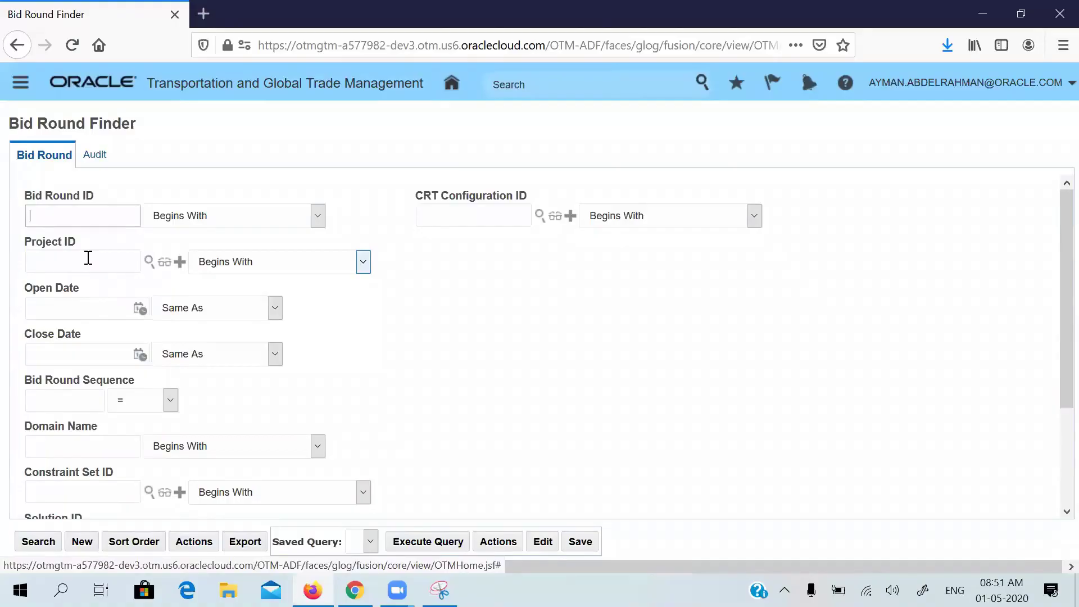
pyautogui.press('Return')
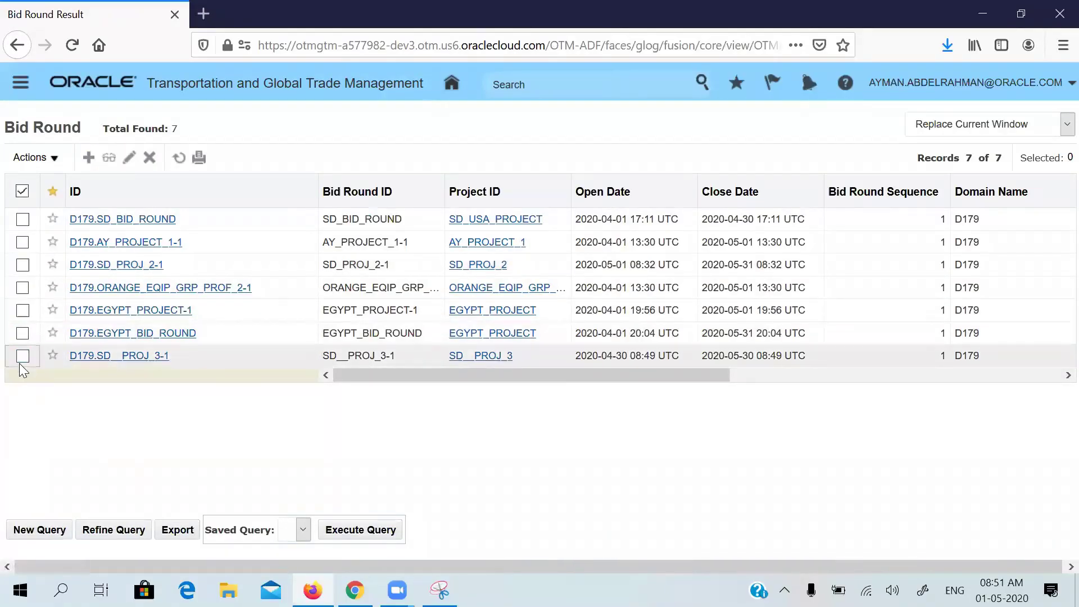
pyautogui.click(22, 356)
pyautogui.click(129, 159)
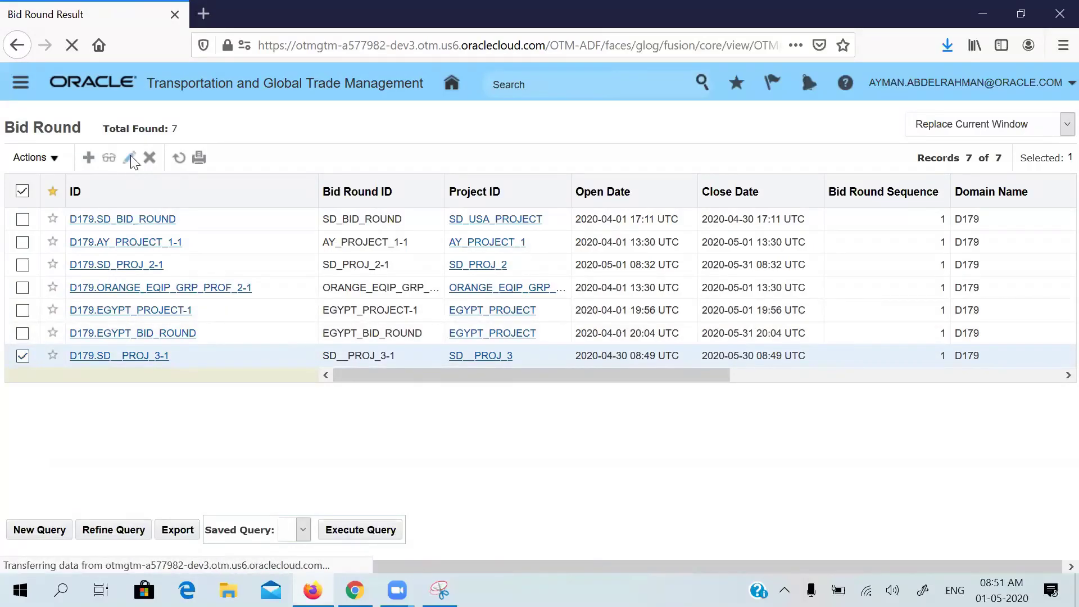
# - Assign CRT configuration SD_CRT_2 to bid round SD__PROJ_3-1 and finish the bid round record
pyautogui.click(457, 266)
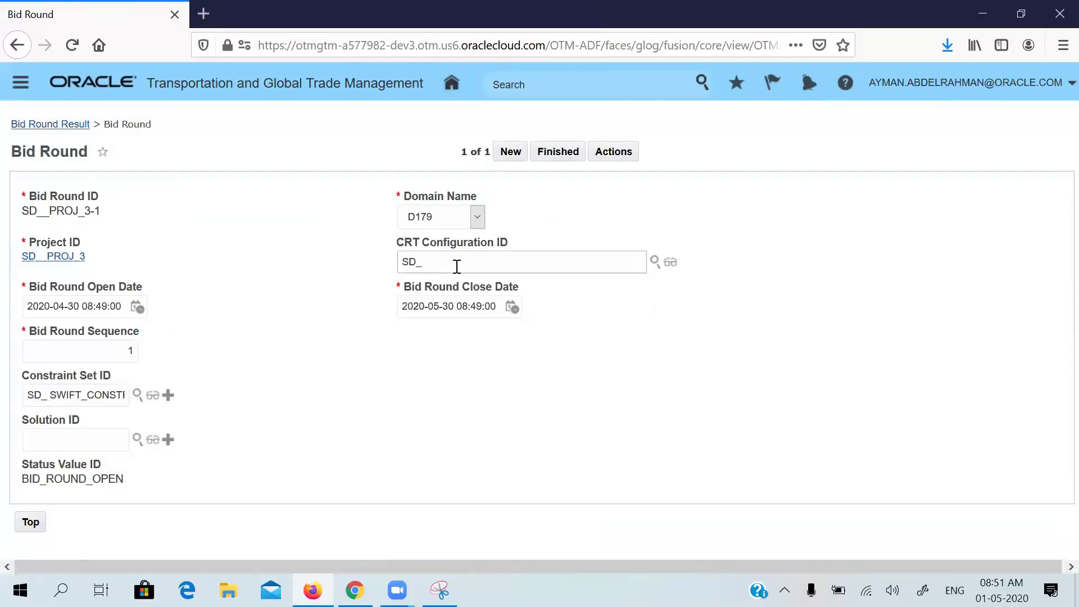
pyautogui.write('SD_C')
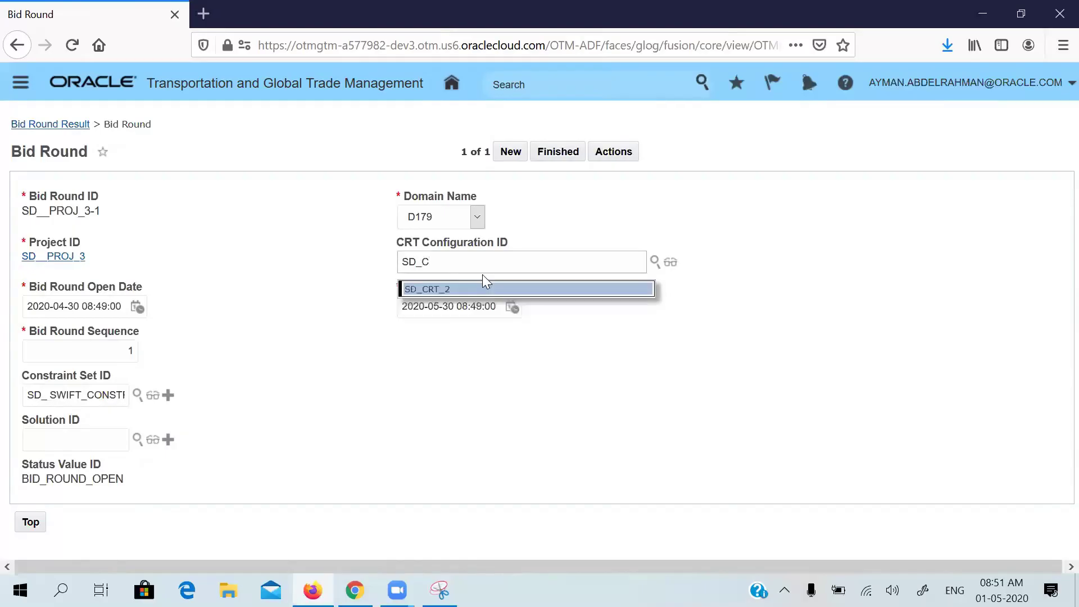
pyautogui.press('BackSpace')
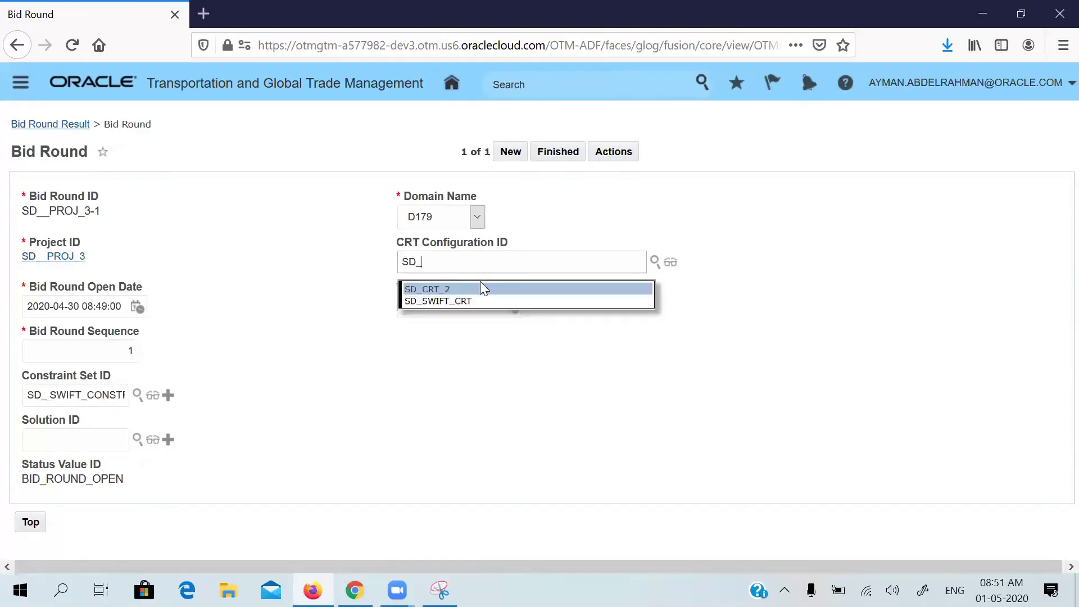
pyautogui.click(464, 288)
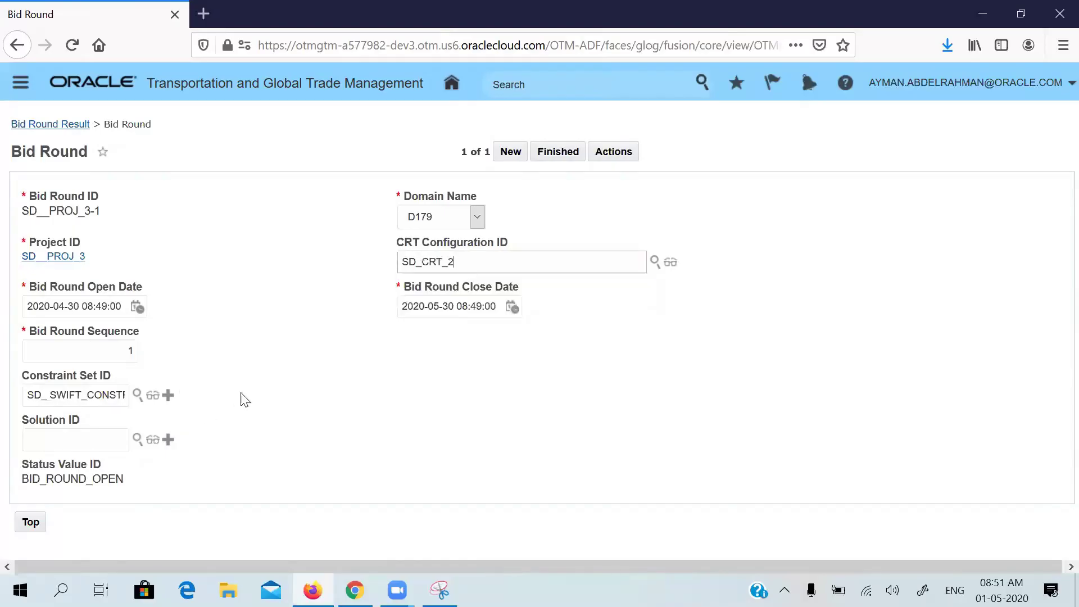
pyautogui.click(95, 434)
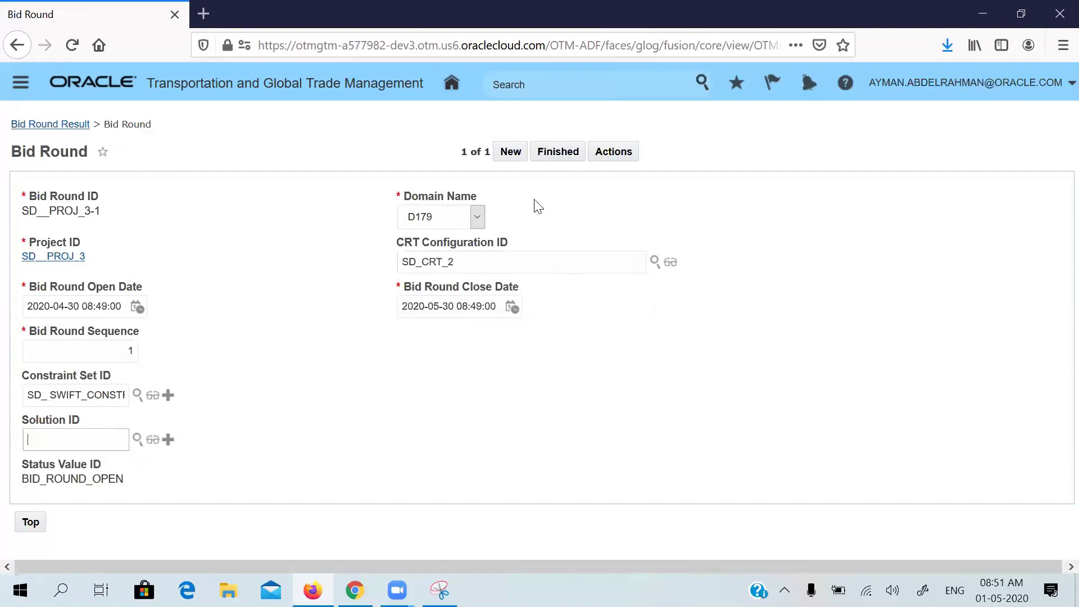
pyautogui.click(550, 161)
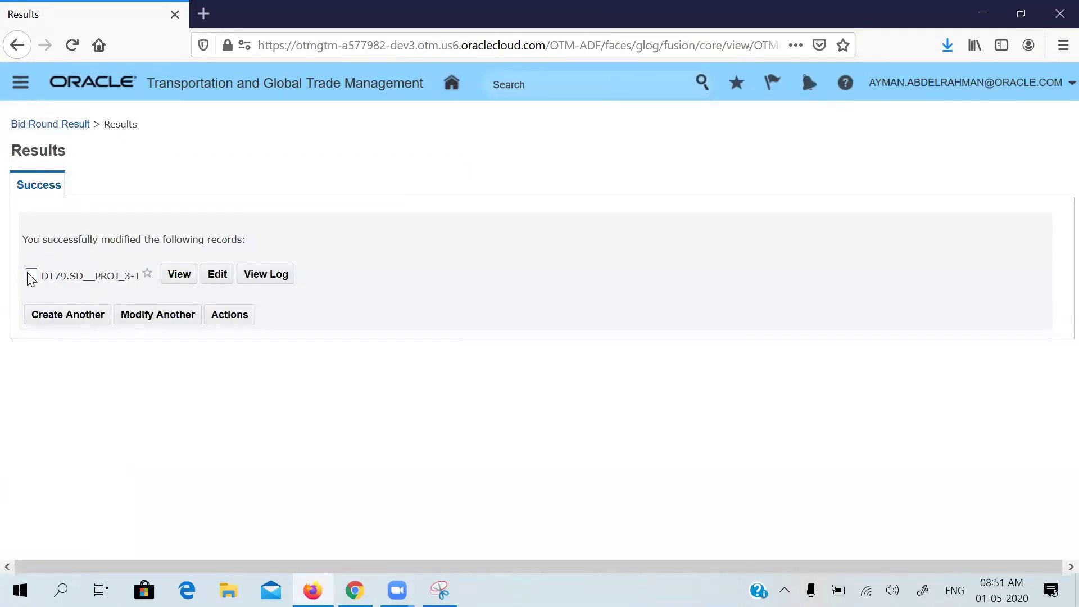
# - Start creating the bid round's carrier response template with transaction code IU, service provider SD_SWIFT and Run Job in Background set to No
pyautogui.click(226, 315)
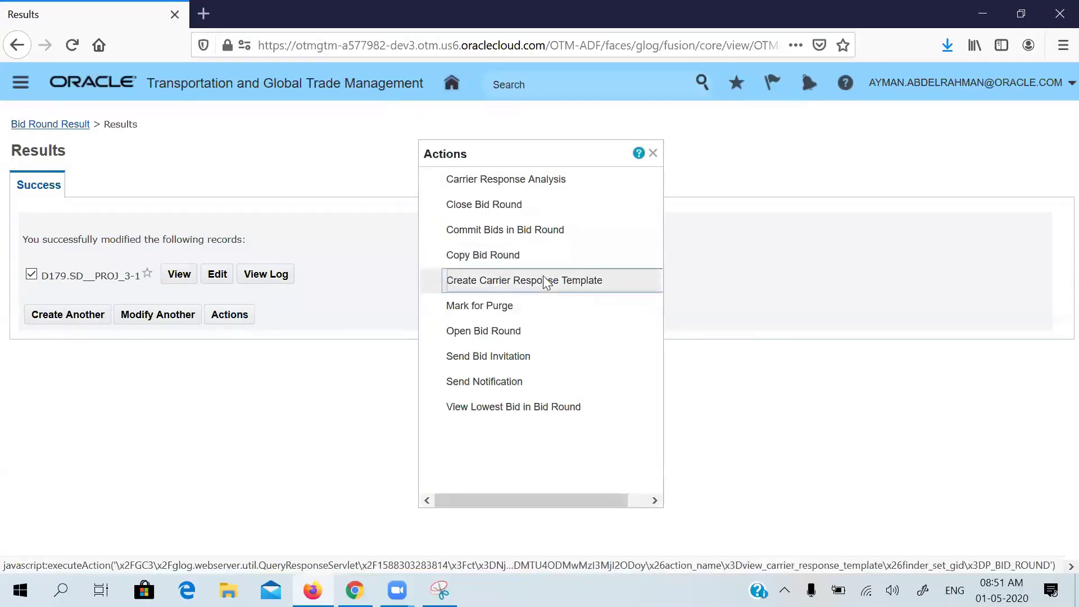
pyautogui.click(544, 277)
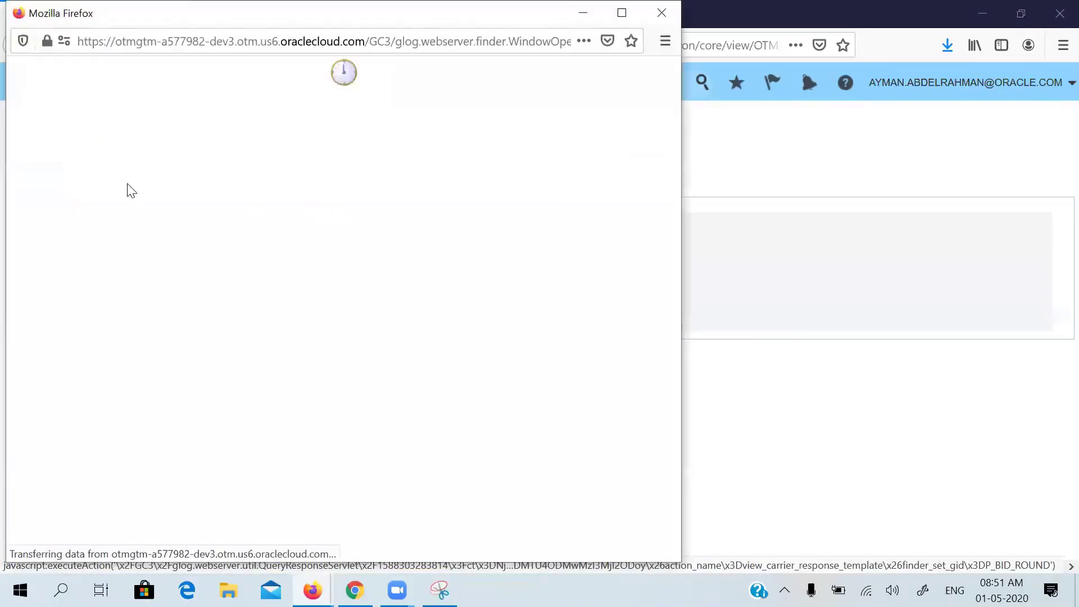
pyautogui.click(47, 209)
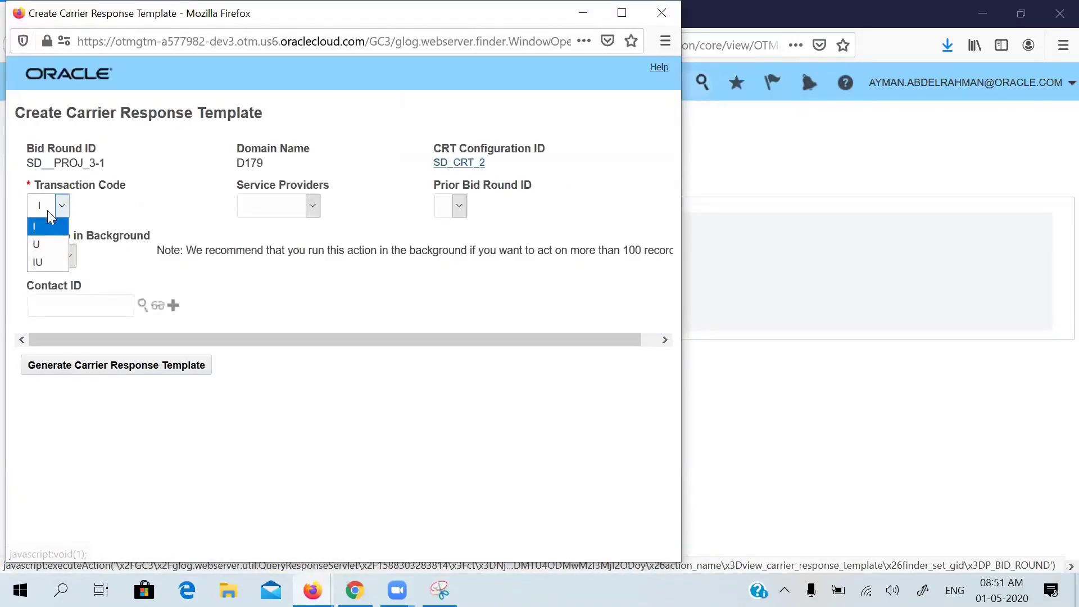
pyautogui.click(43, 262)
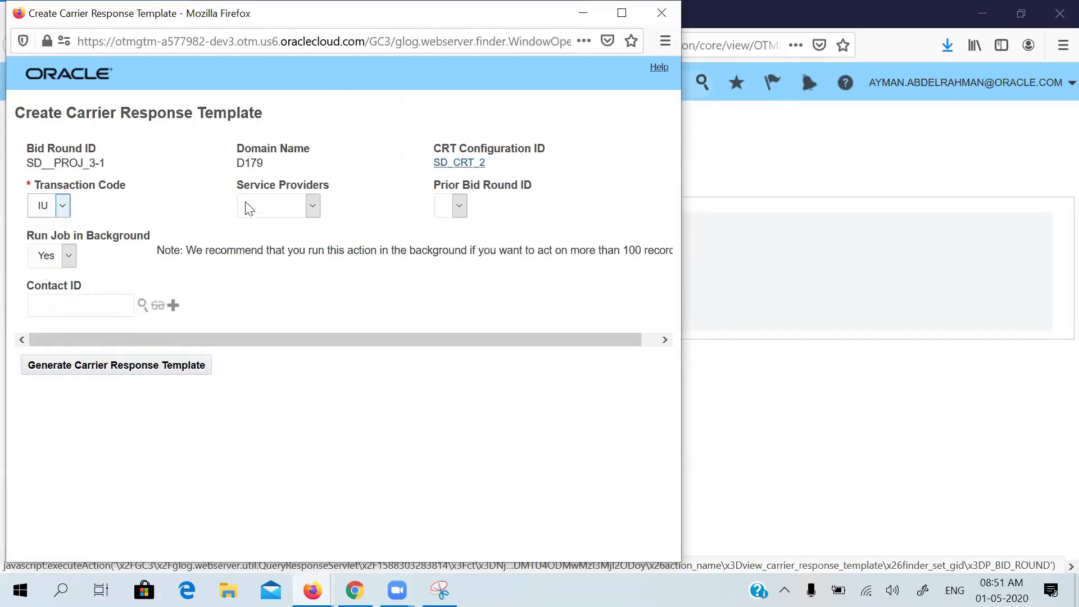
pyautogui.click(264, 204)
pyautogui.click(259, 245)
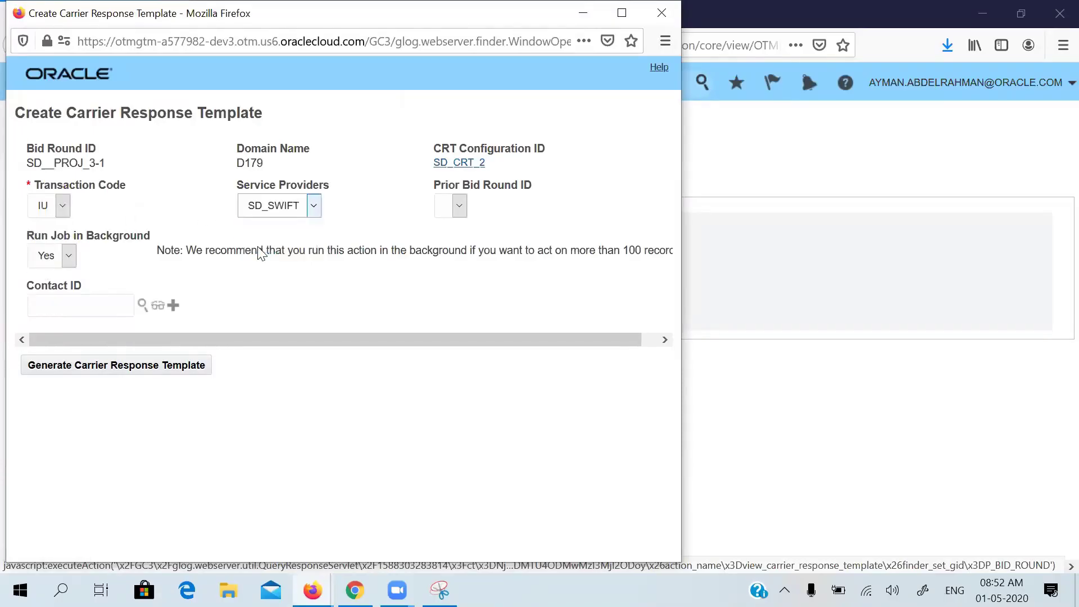
pyautogui.click(69, 257)
pyautogui.click(51, 294)
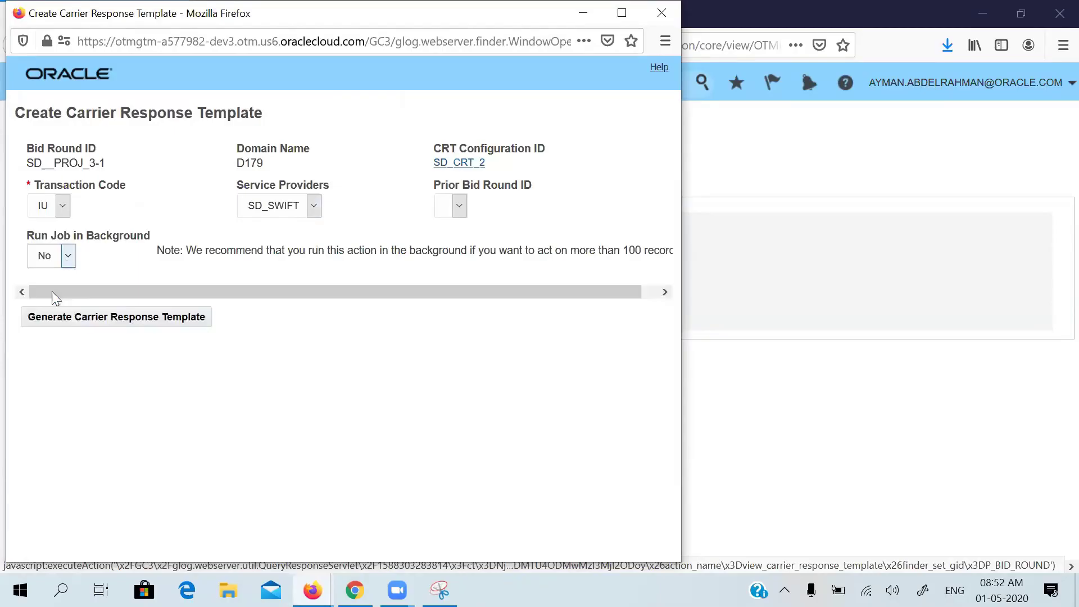
# - Generate the carrier response template, open viewCarrierResponseTemplate.xls in Excel and enable editing
pyautogui.click(93, 331)
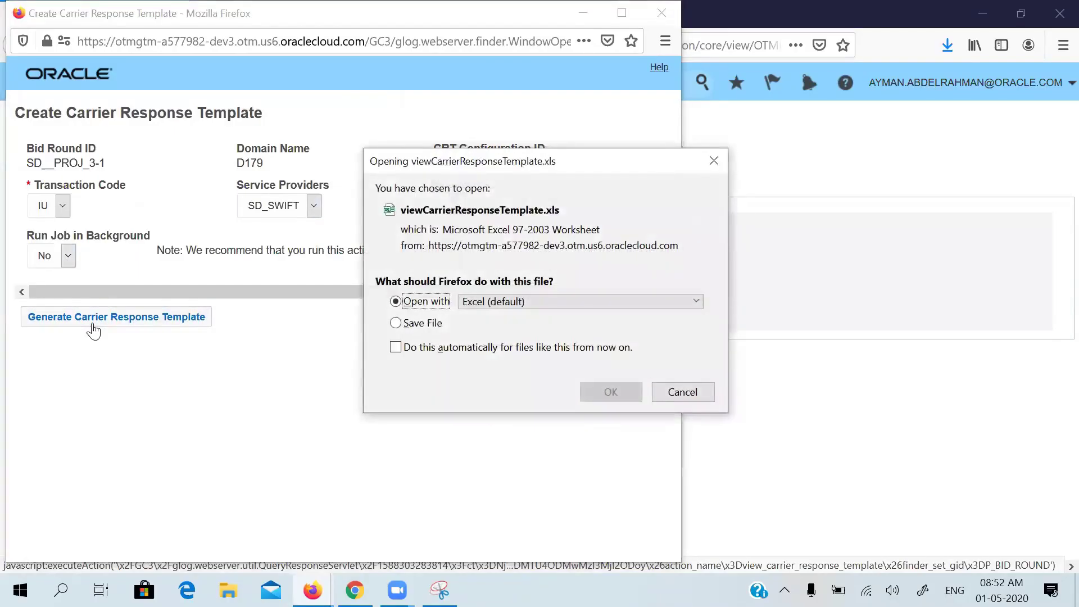
pyautogui.click(607, 391)
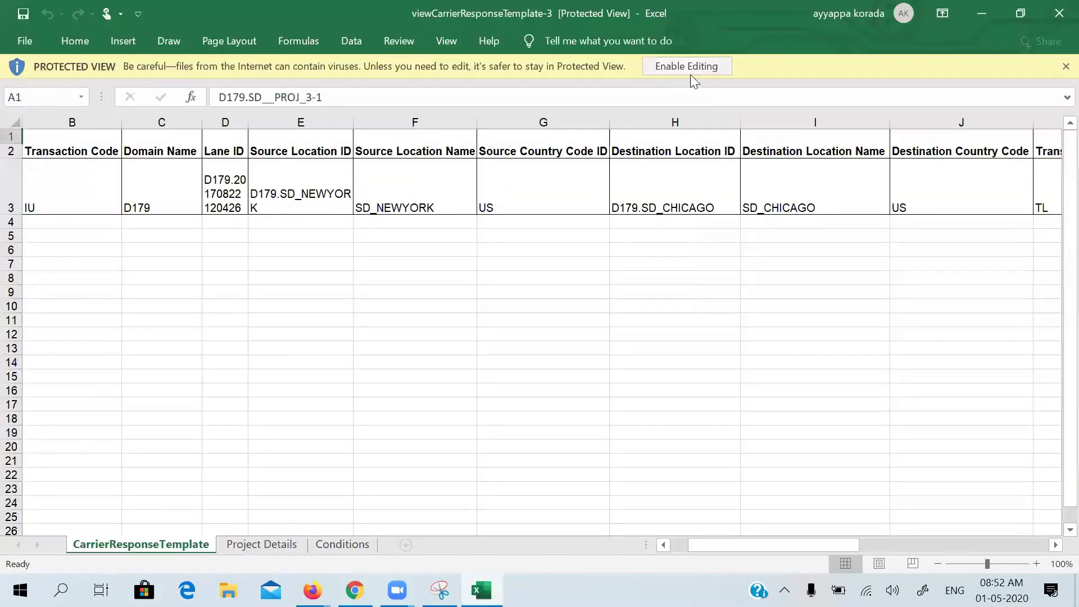
pyautogui.click(693, 72)
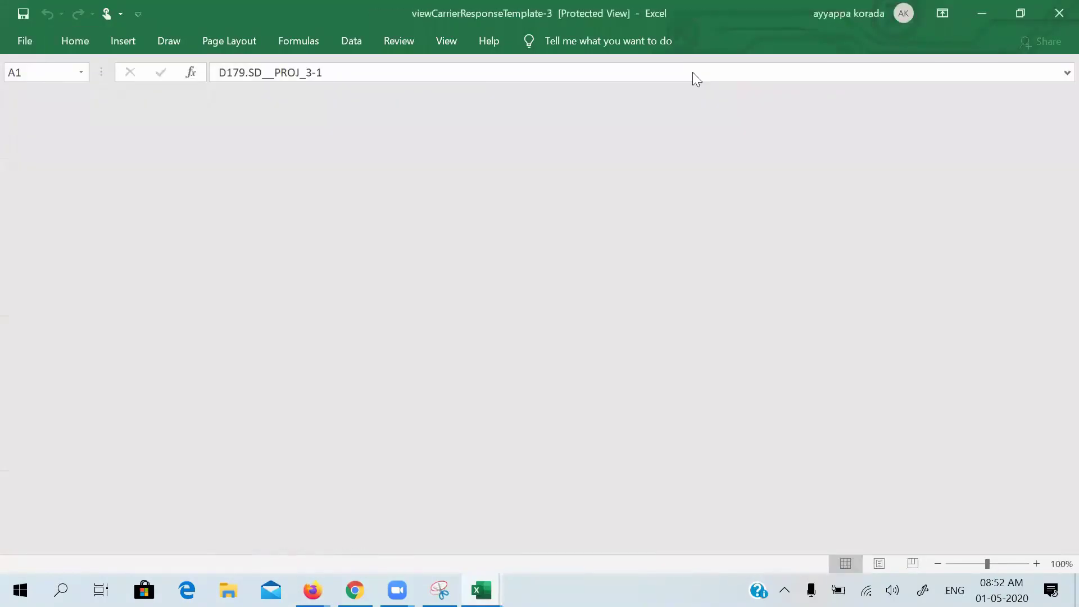
# - Widen column B on the Conditions sheet and copy the valid equipment group ID D179.SD_EQP_GRP
pyautogui.hotkey('ctrl', 'pagedown')
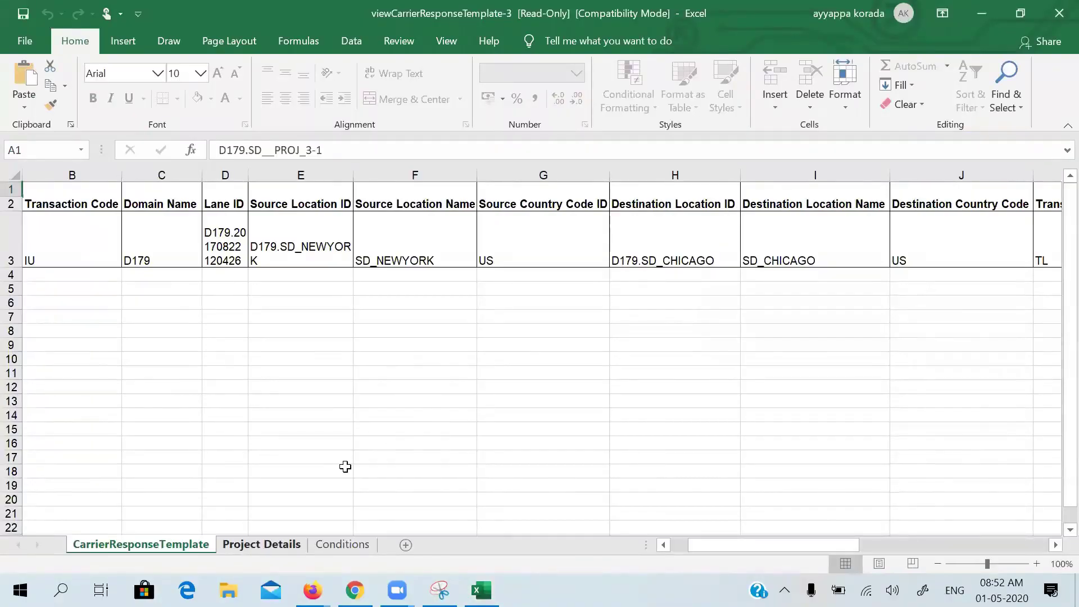
pyautogui.hotkey('ctrl', 'pagedown')
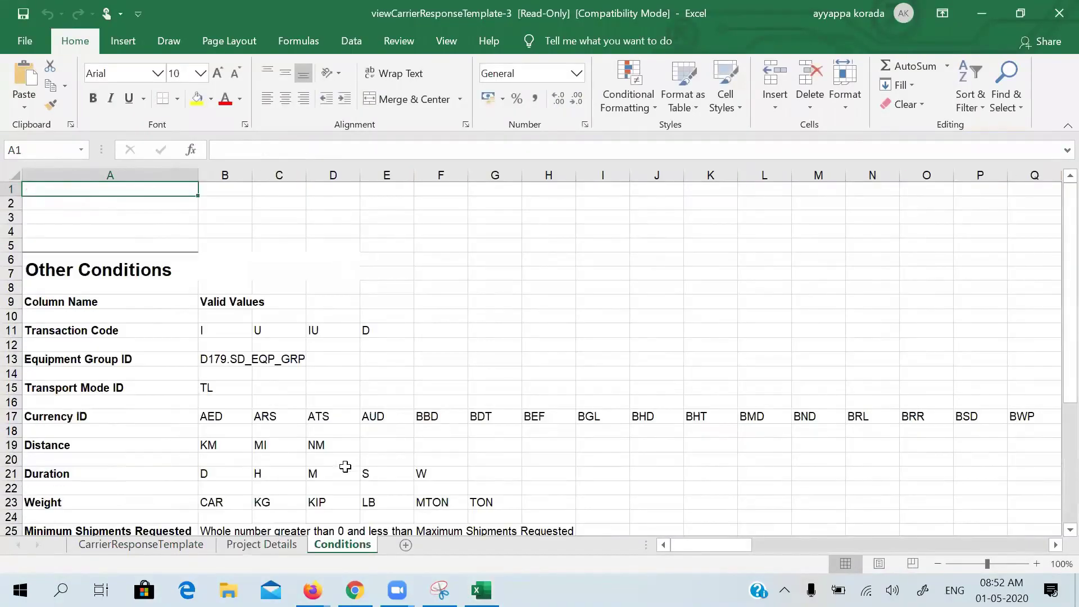
pyautogui.moveTo(252, 175); pyautogui.dragTo(314, 178)
pyautogui.click(257, 359)
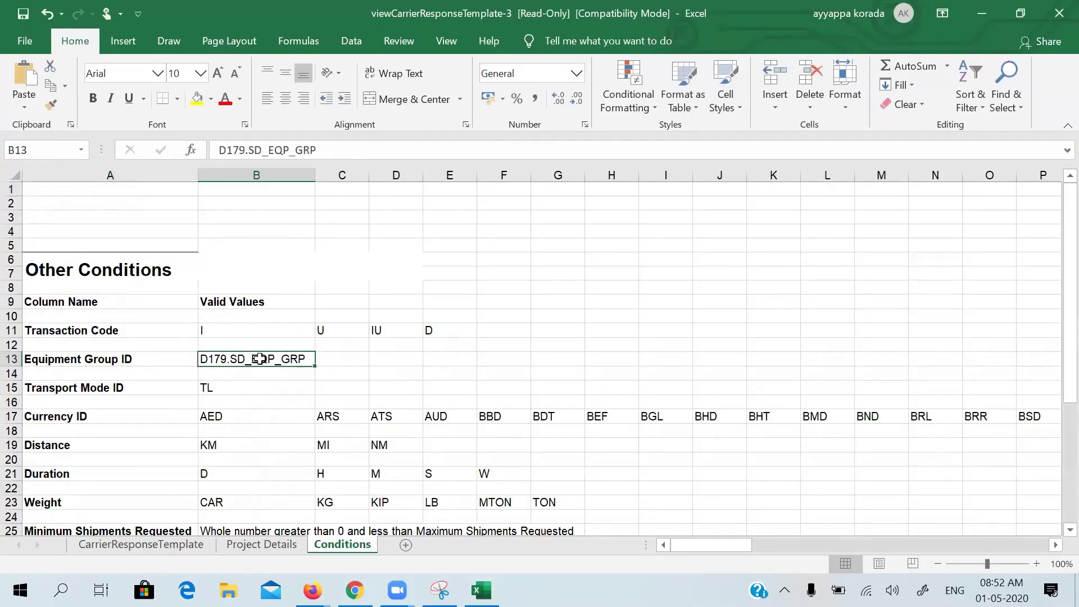
pyautogui.hotkey('ctrl', 'c')
# - Enter a bid amount per shipment of 200 for the New York to Chicago lane on the CarrierResponseTemplate sheet
pyautogui.hotkey('ctrl', 'pageup')
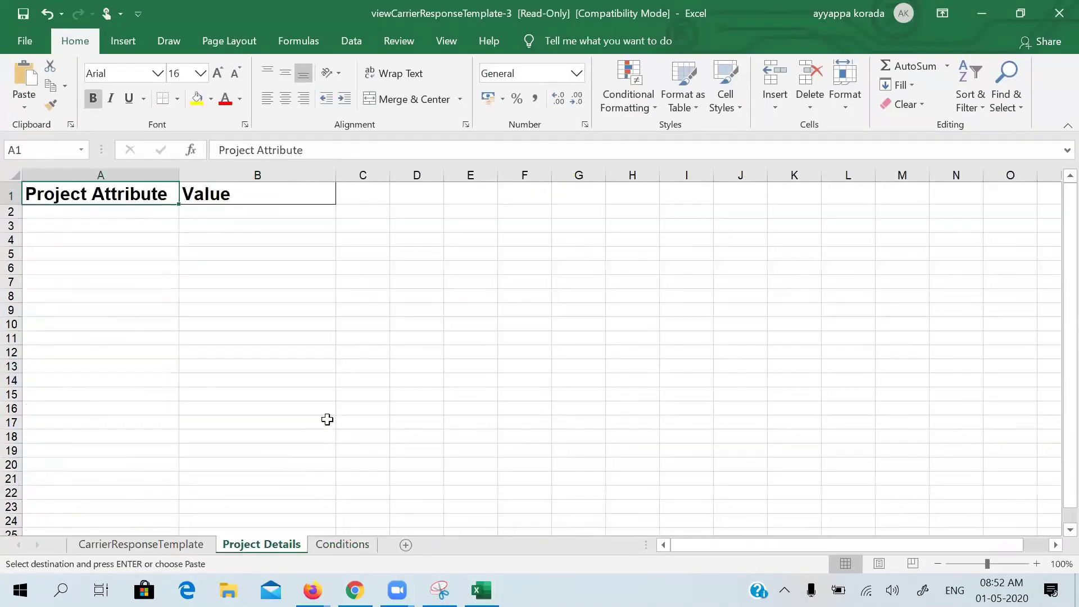
pyautogui.hotkey('ctrl', 'pageup')
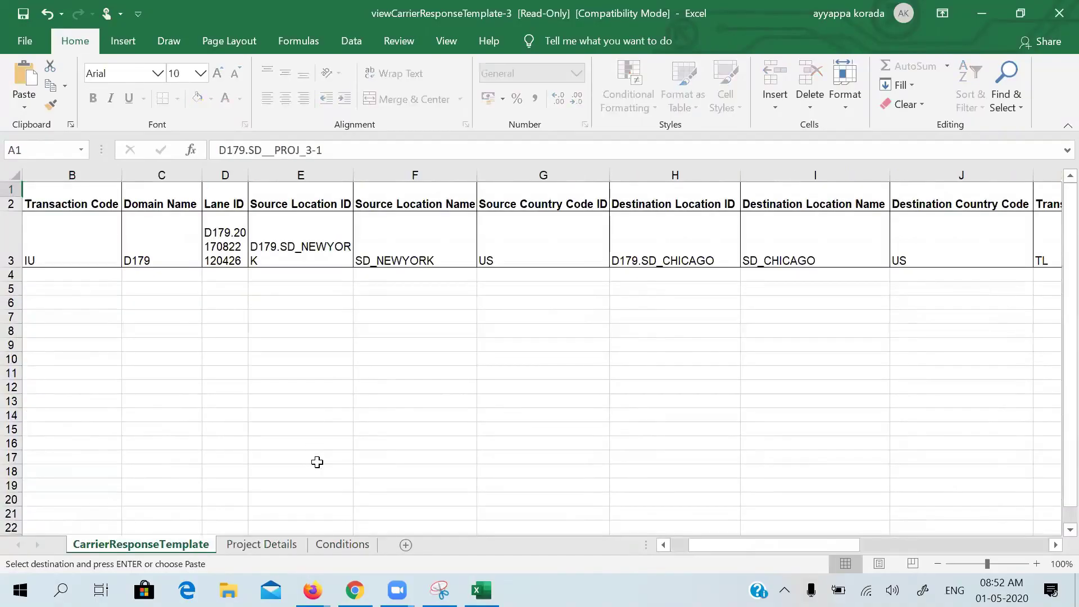
pyautogui.click(823, 257)
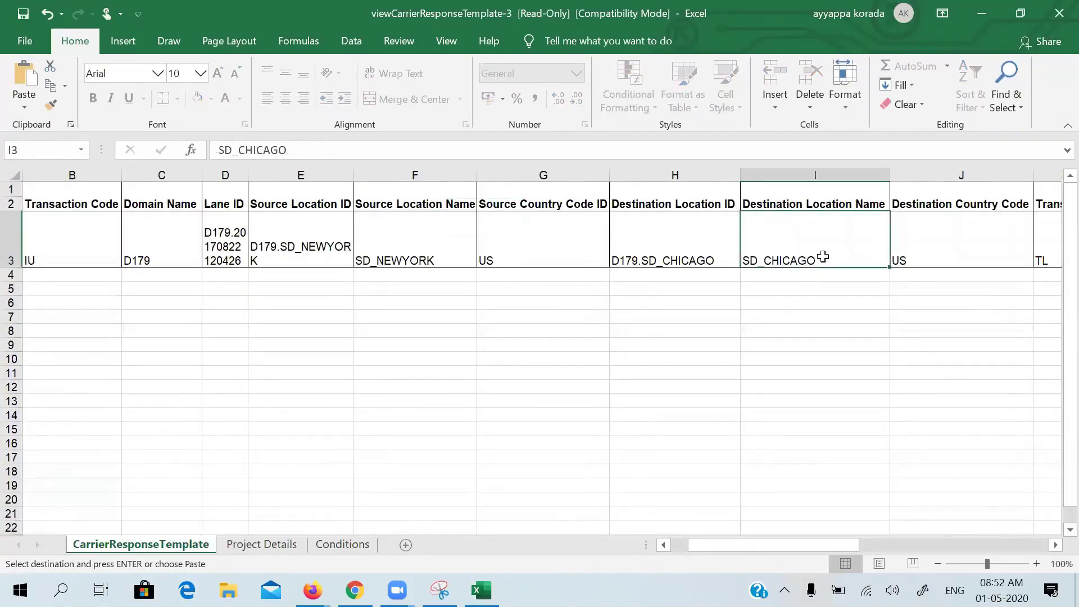
pyautogui.press('Right')
pyautogui.press('Right')
pyautogui.press('Right')
pyautogui.press('Right')
pyautogui.press('Right')
pyautogui.press('Right')
pyautogui.press('Right')
pyautogui.press('Right')
pyautogui.press('Right')
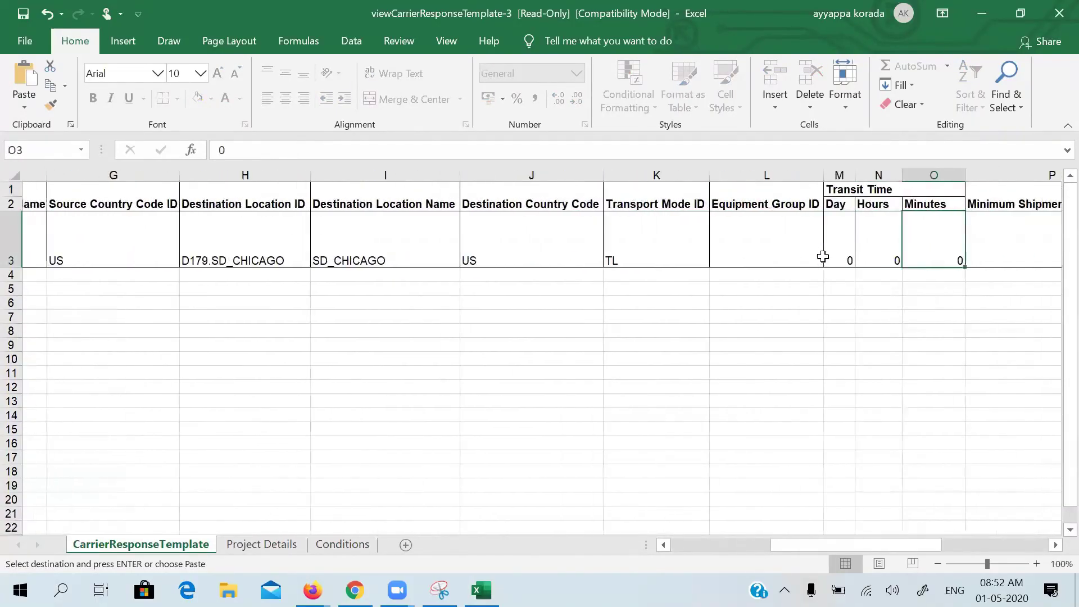
pyautogui.press('Right')
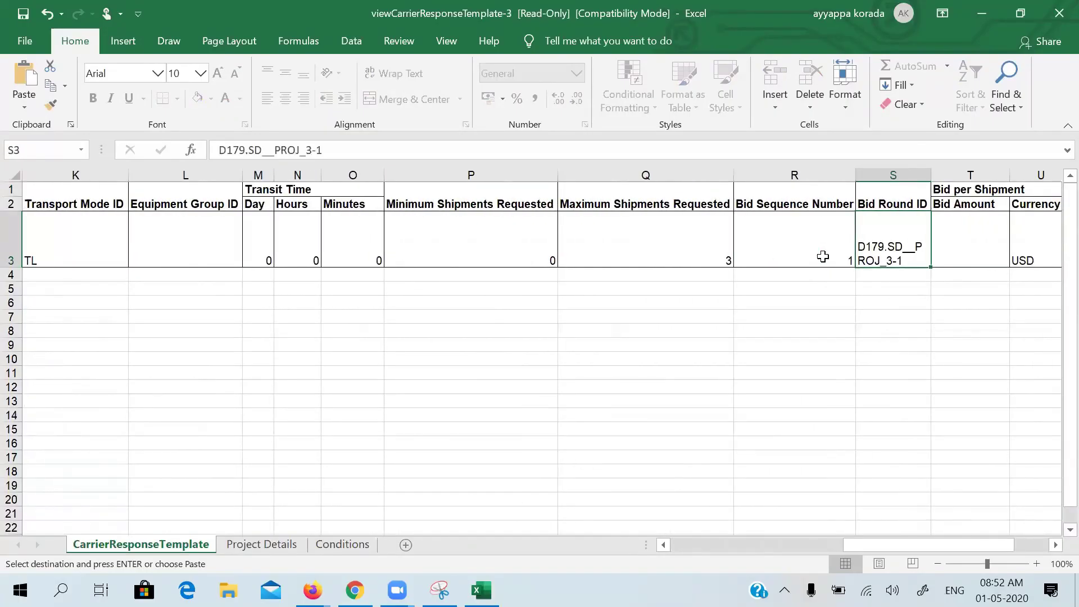
pyautogui.press('Right')
pyautogui.write('200')
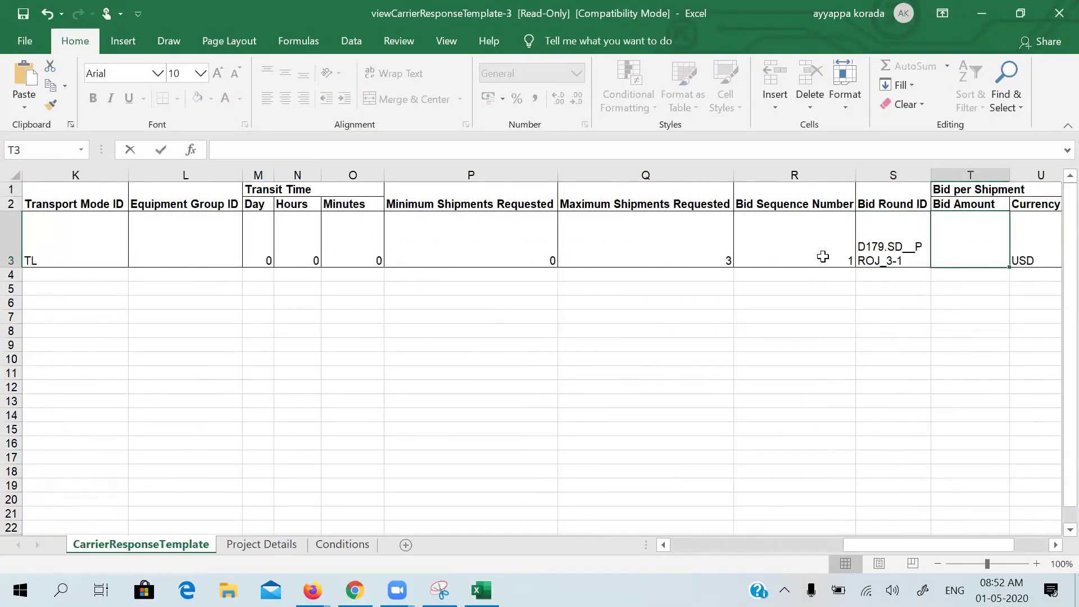
# - Enter a bid amount of 200 per shipment for the lane in the CarrierResponseTemplate sheet
pyautogui.press('Right')
pyautogui.press('Right')
pyautogui.press('Right')
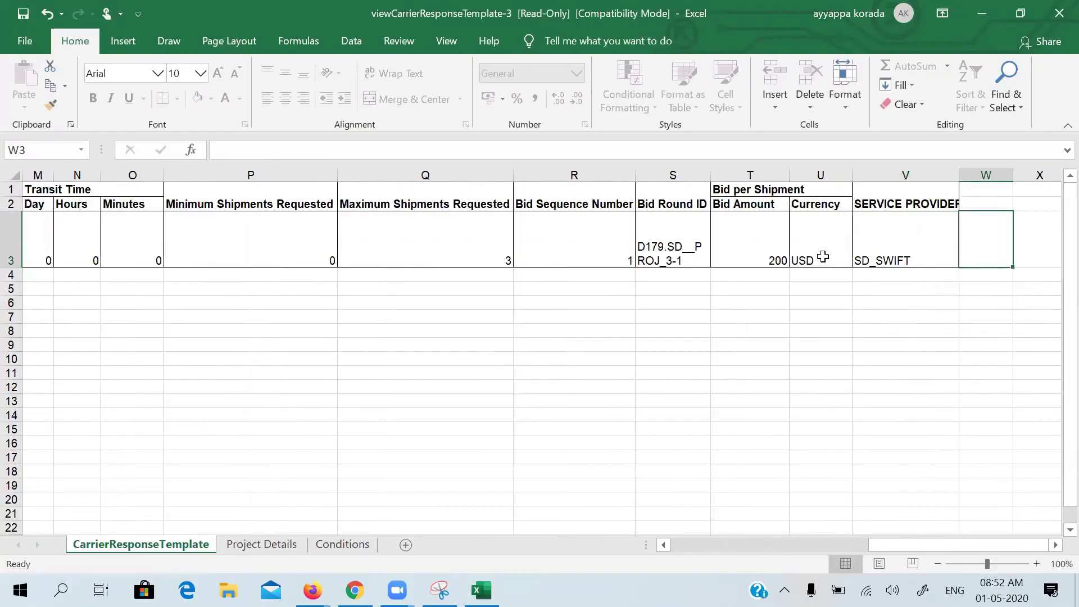
# - Review the lane row's entries across the bid, shipment, location and transit time columns
pyautogui.press('Left')
pyautogui.press('Left')
pyautogui.press('Left')
pyautogui.press('Left')
pyautogui.press('Left')
pyautogui.press('Left')
pyautogui.press('Left')
pyautogui.press('Left')
pyautogui.press('Left')
pyautogui.press('Left')
pyautogui.press('Left')
pyautogui.press('Left')
pyautogui.press('Left')
pyautogui.press('Left')
pyautogui.press('Left')
pyautogui.press('Left')
pyautogui.press('Left')
pyautogui.press('Left')
pyautogui.press('Left')
pyautogui.press('Left')
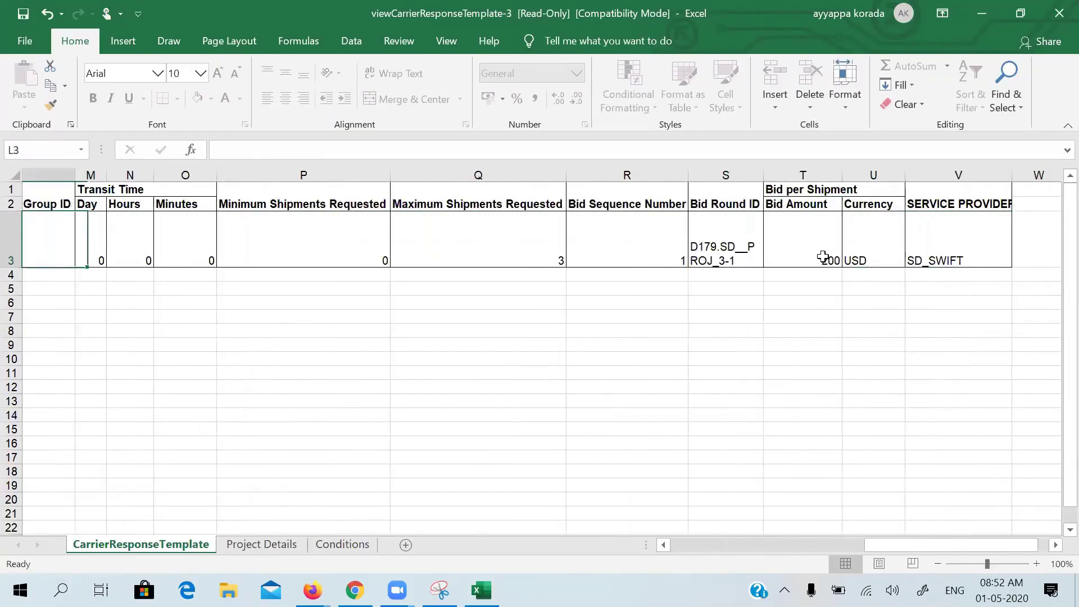
pyautogui.press('Right')
pyautogui.press('Right')
pyautogui.press('Right')
pyautogui.press('Right')
pyautogui.press('Right')
pyautogui.press('Right')
pyautogui.press('Right')
pyautogui.press('Right')
pyautogui.press('Right')
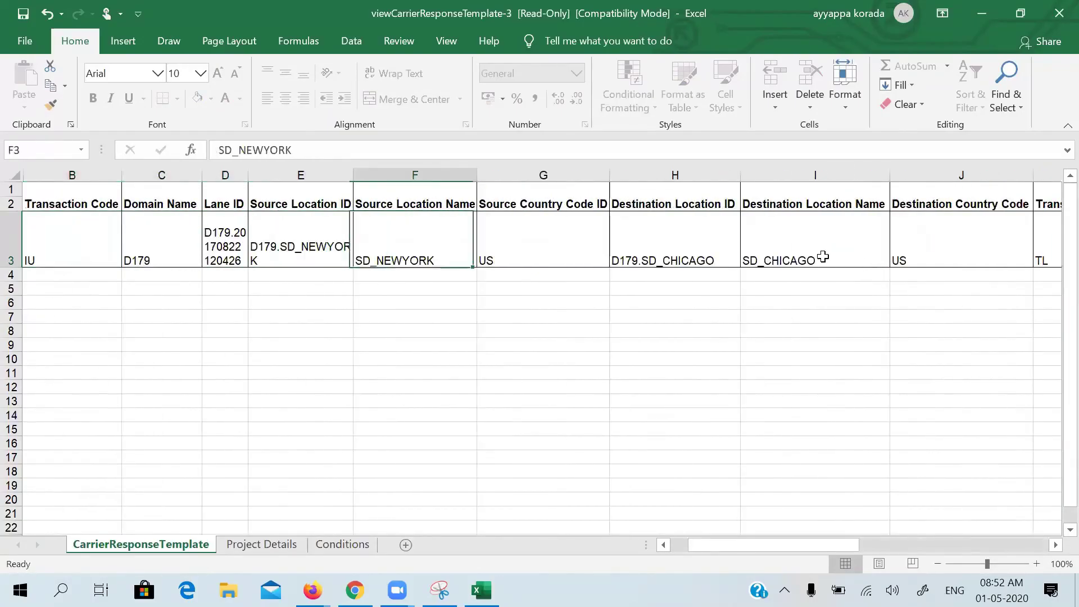
pyautogui.press('Right')
pyautogui.press('Right')
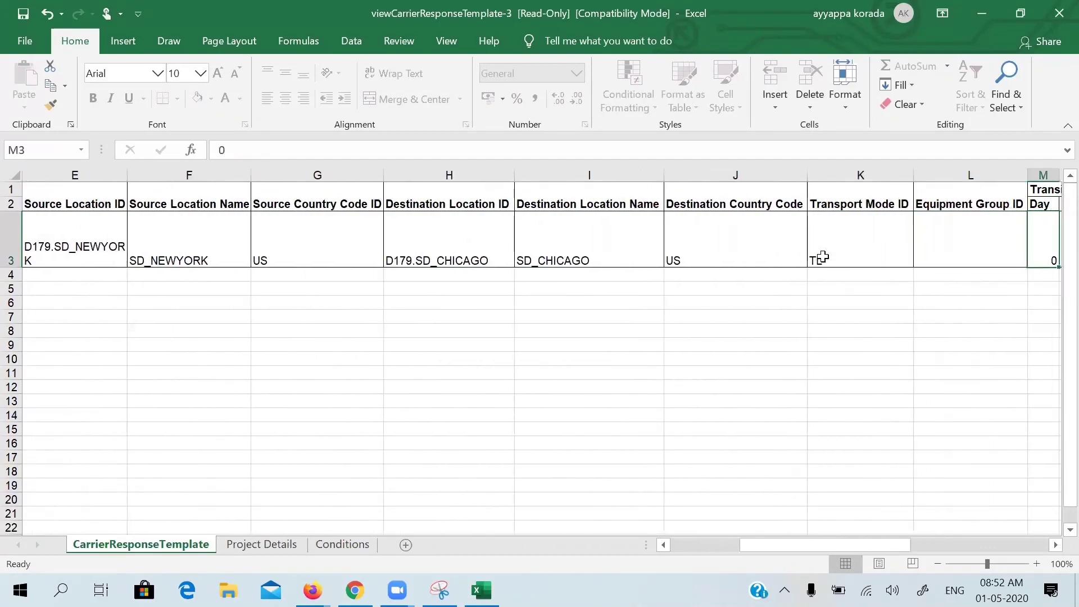
# - Fill the lane's empty Equipment Group ID with D179.SD_EQP_GRP, copied from the valid values on the Conditions sheet
pyautogui.press('Left')
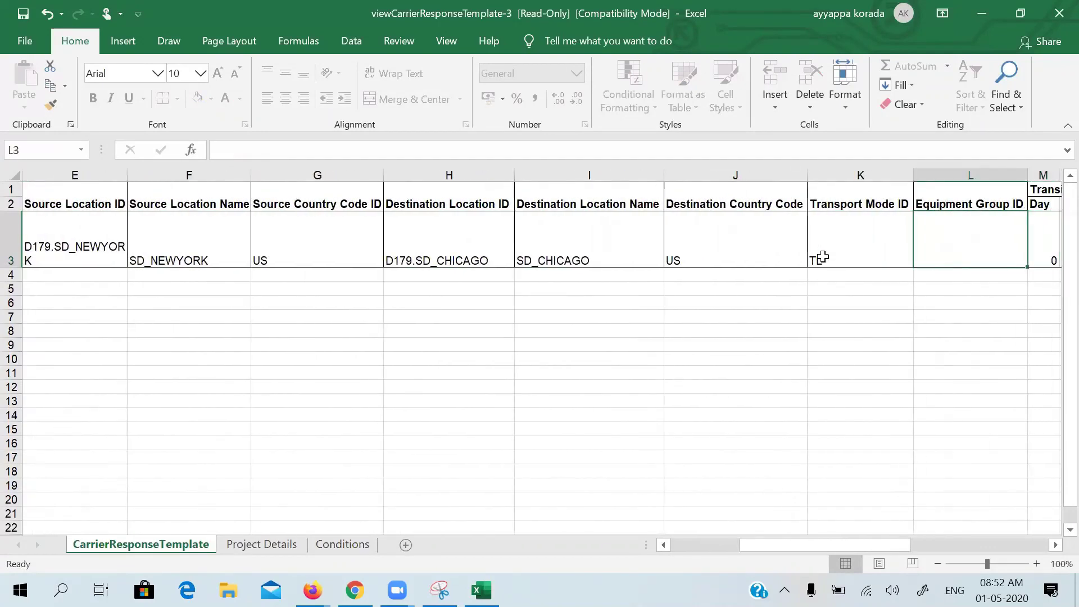
pyautogui.doubleClick(940, 232)
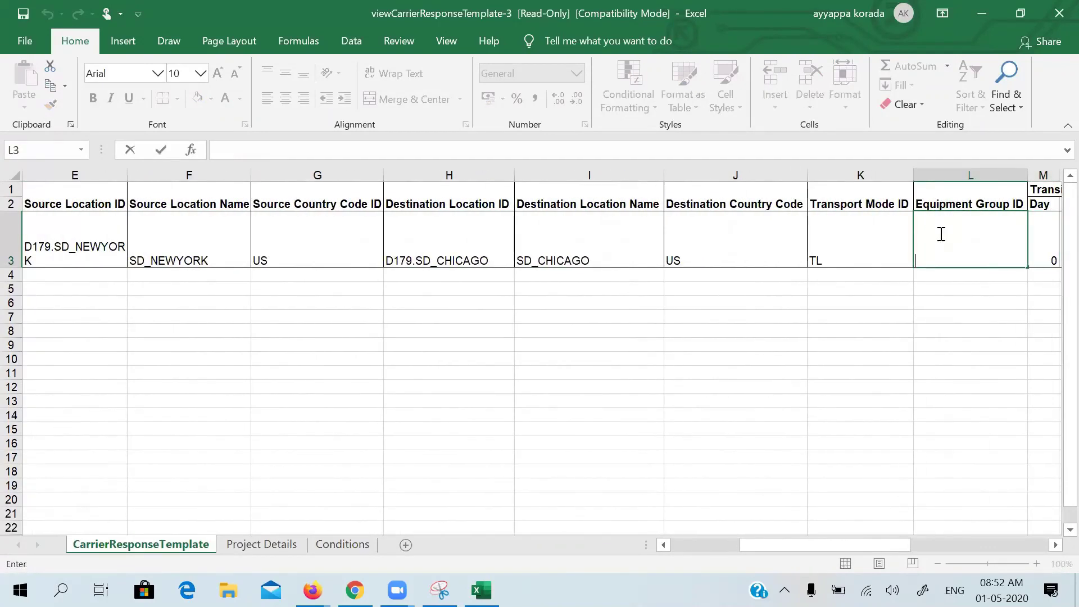
pyautogui.click(326, 550)
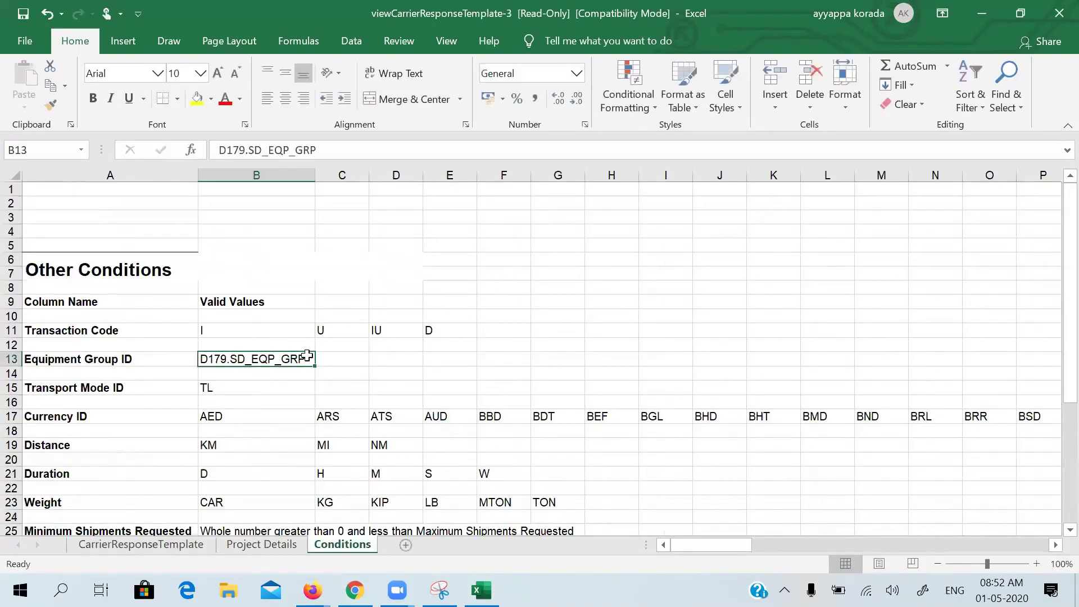
pyautogui.hotkey('ctrl', 'c')
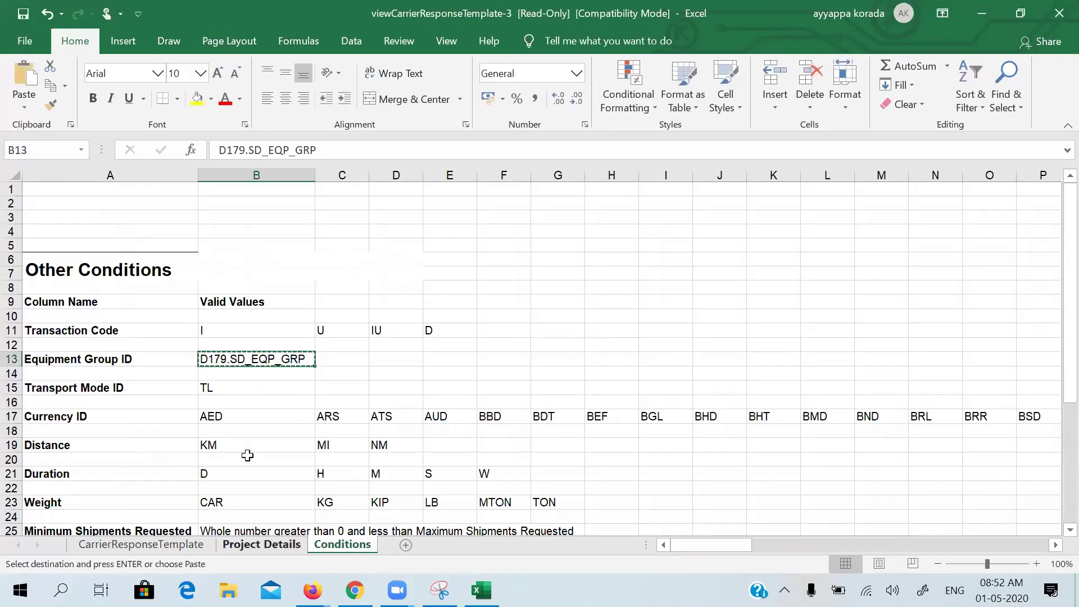
pyautogui.hotkey('ctrl', 'pageup')
pyautogui.hotkey('ctrl', 'pageup')
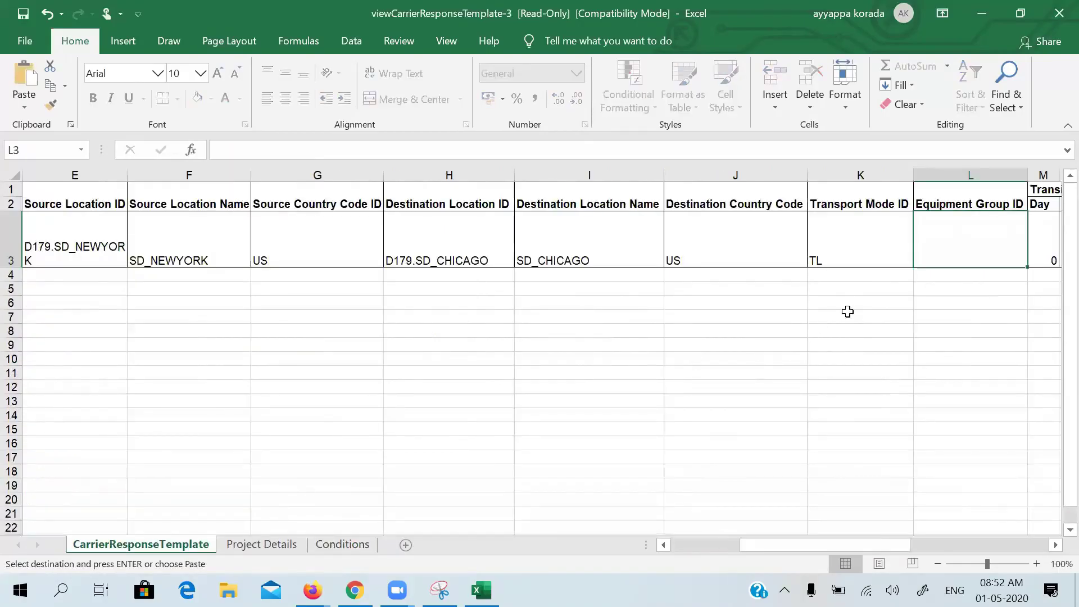
pyautogui.hotkey('ctrl', 'v')
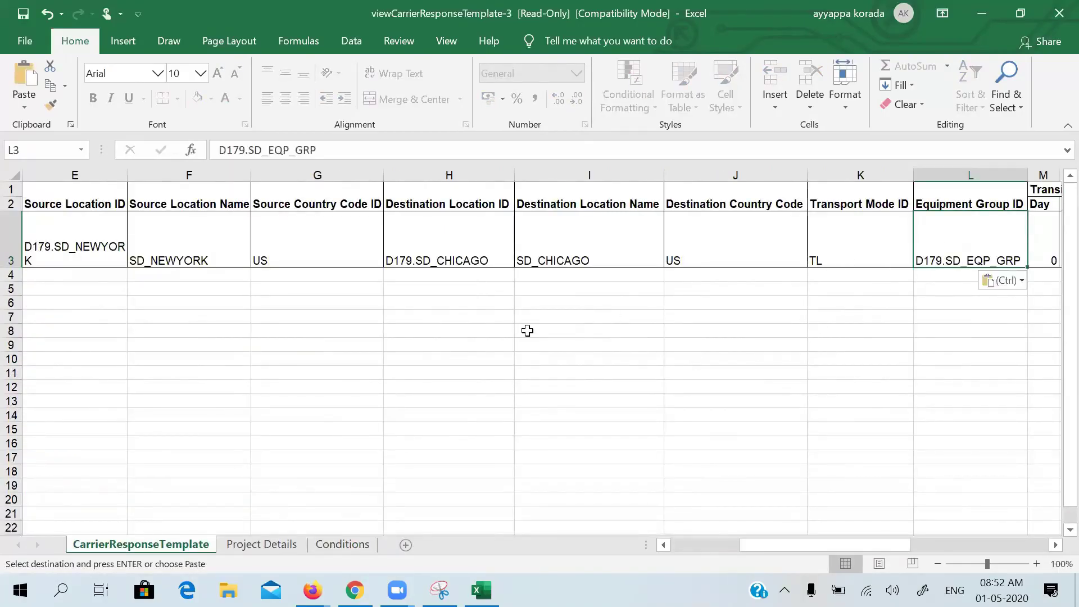
# - Save the workbook to the Desktop as SD_CRT_4 in Excel 97-2003 format and close it
pyautogui.click(24, 14)
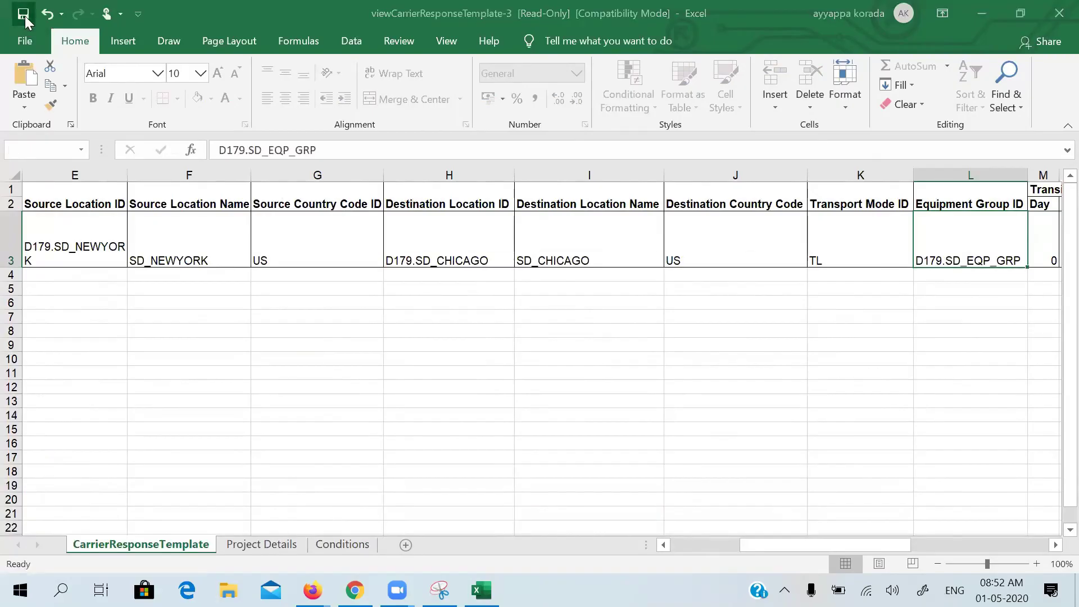
pyautogui.click(546, 348)
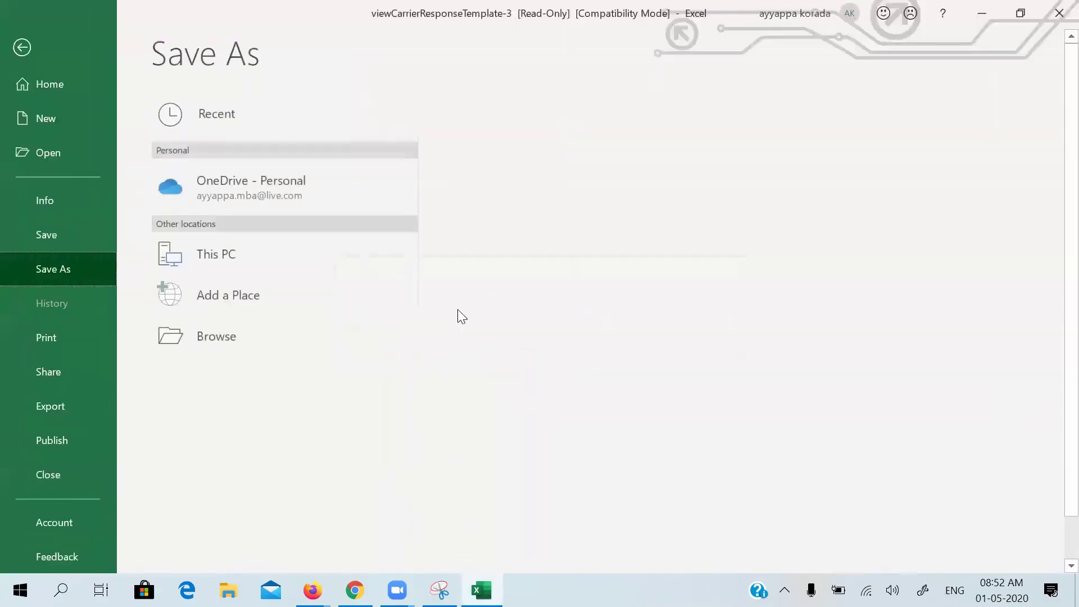
pyautogui.click(543, 195)
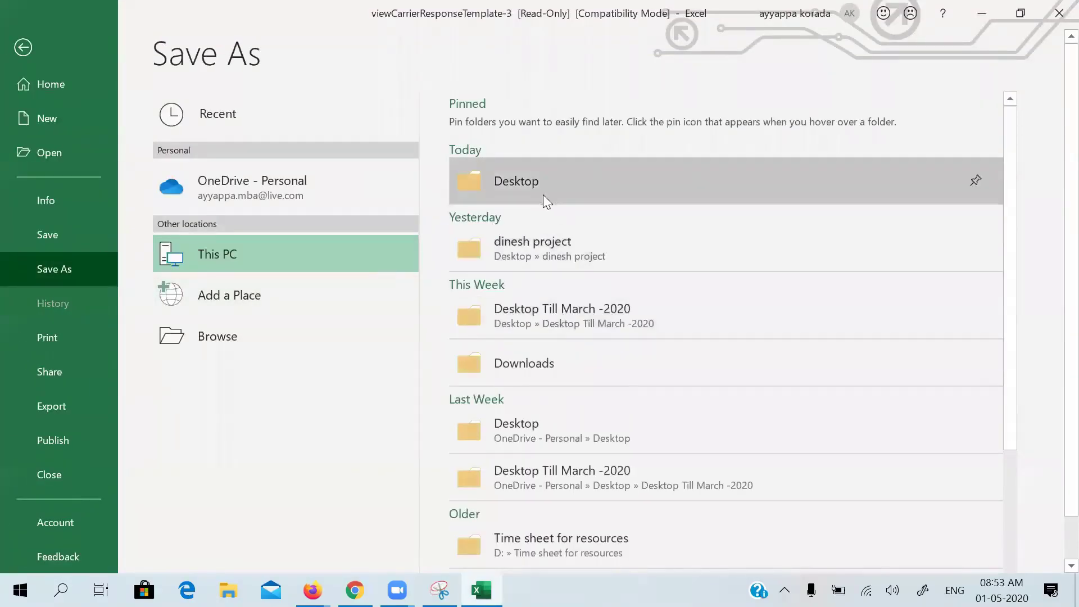
pyautogui.press('BackSpace')
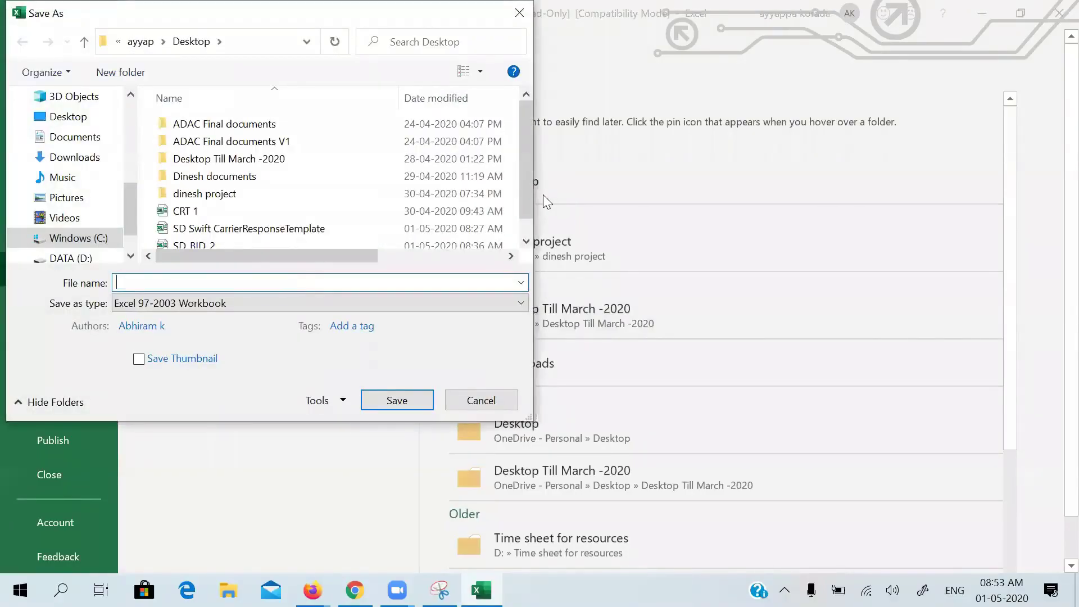
pyautogui.write('SD_')
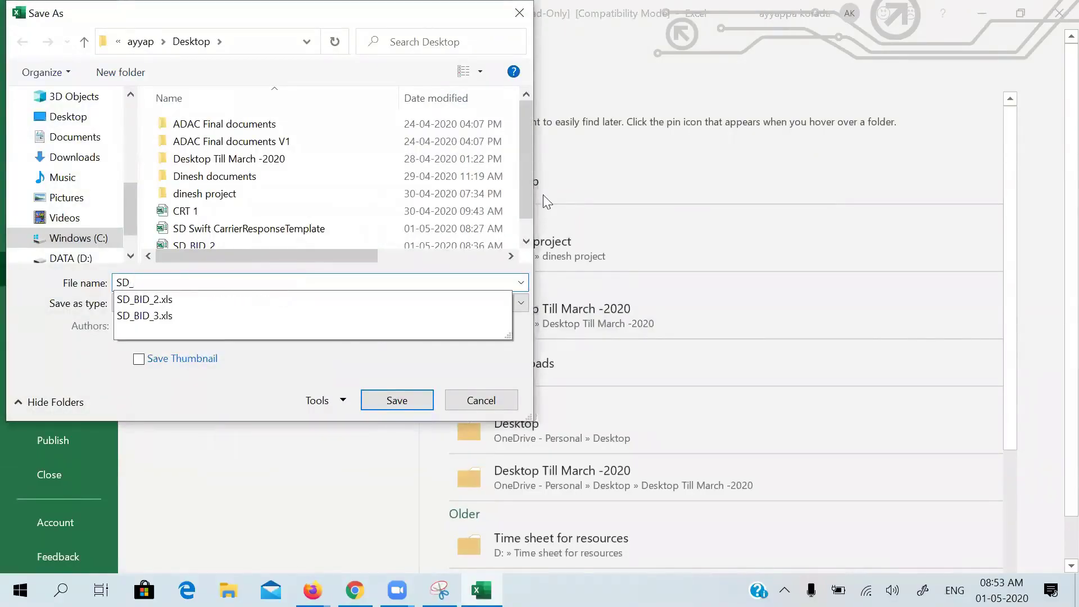
pyautogui.write('C')
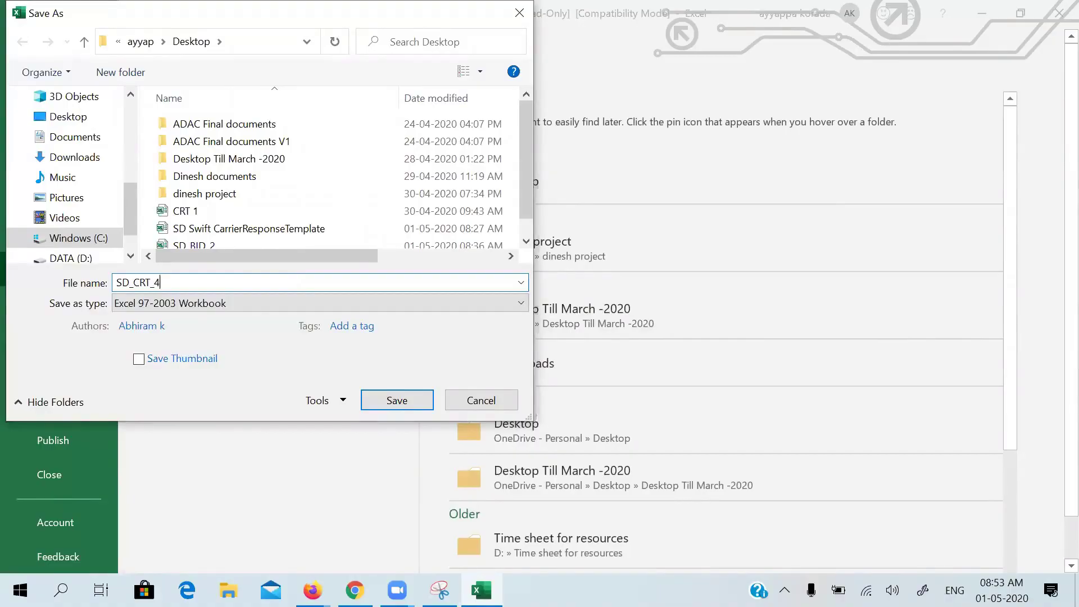
pyautogui.write('RT_4')
pyautogui.click(396, 401)
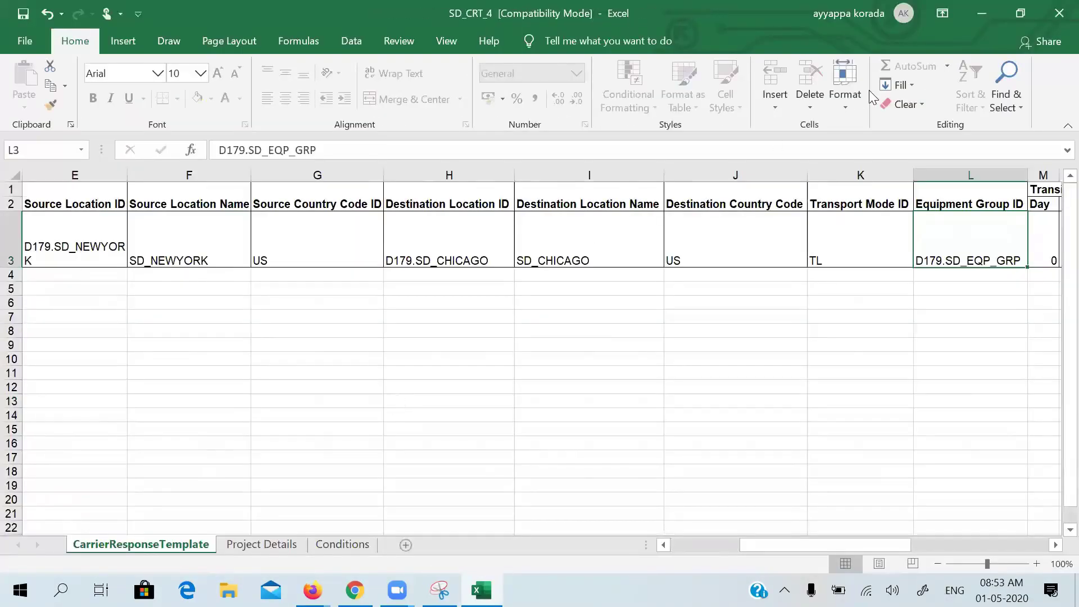
pyautogui.click(1062, 15)
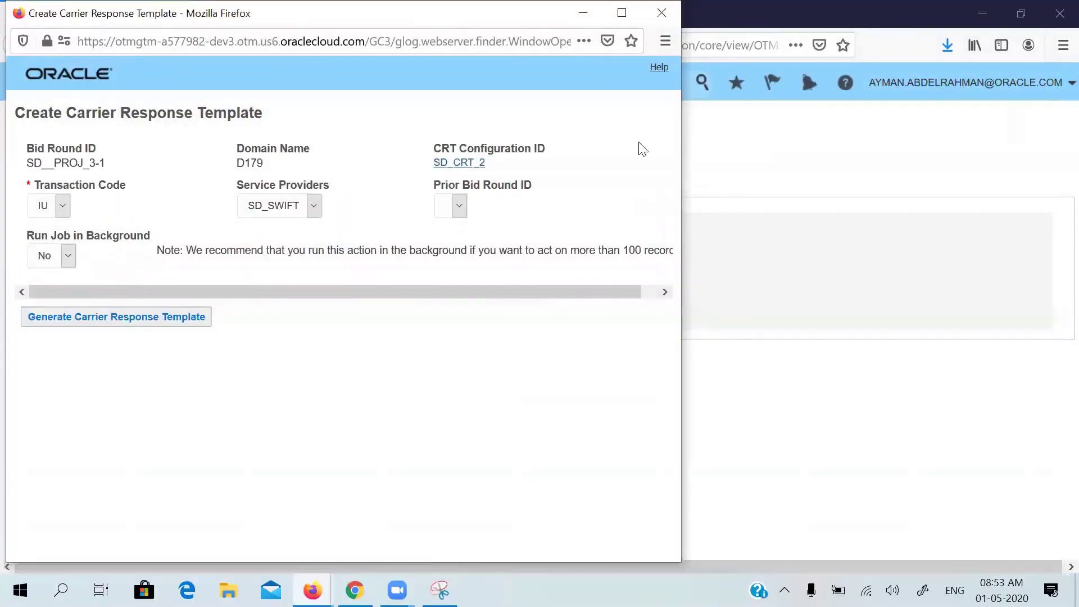
# - Close the Create Carrier Response Template window and open the response upload form with SD_SWIFT as Service Provider ID
pyautogui.click(671, 11)
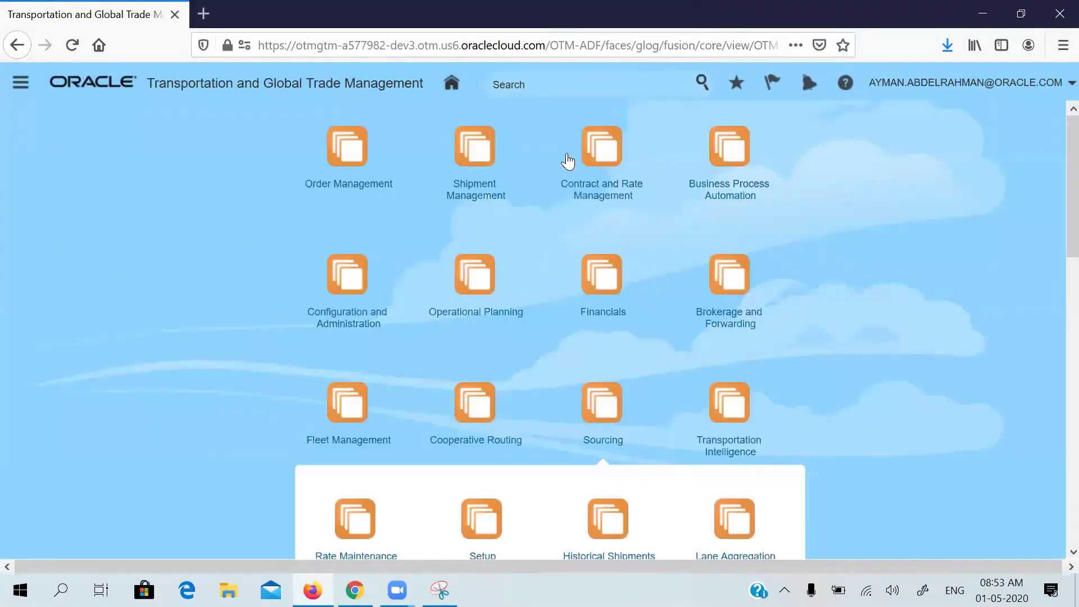
pyautogui.moveTo(1071, 211); pyautogui.dragTo(1071, 347)
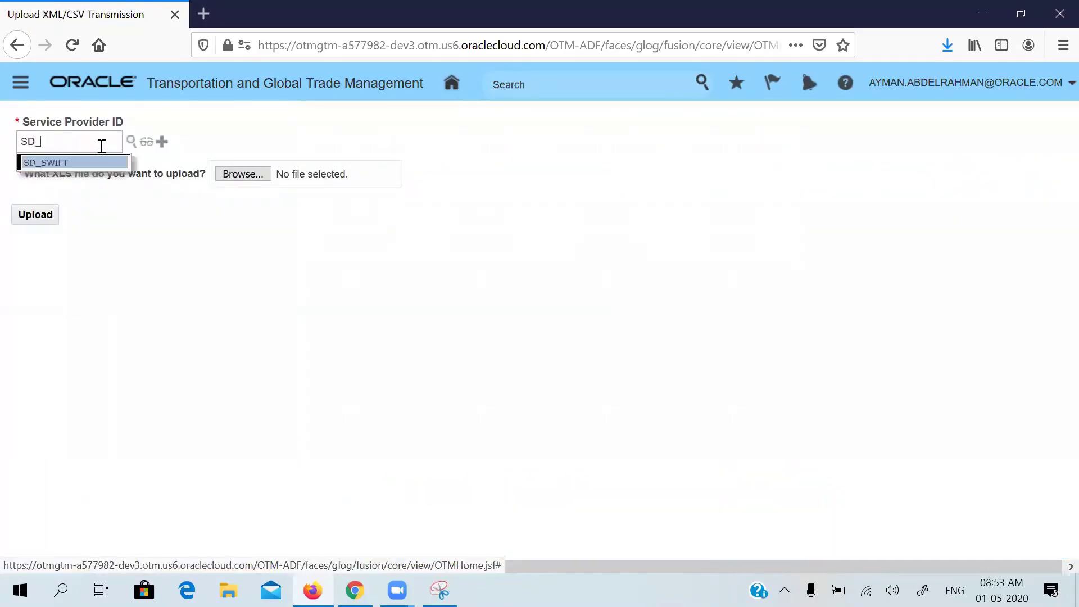
pyautogui.click(67, 163)
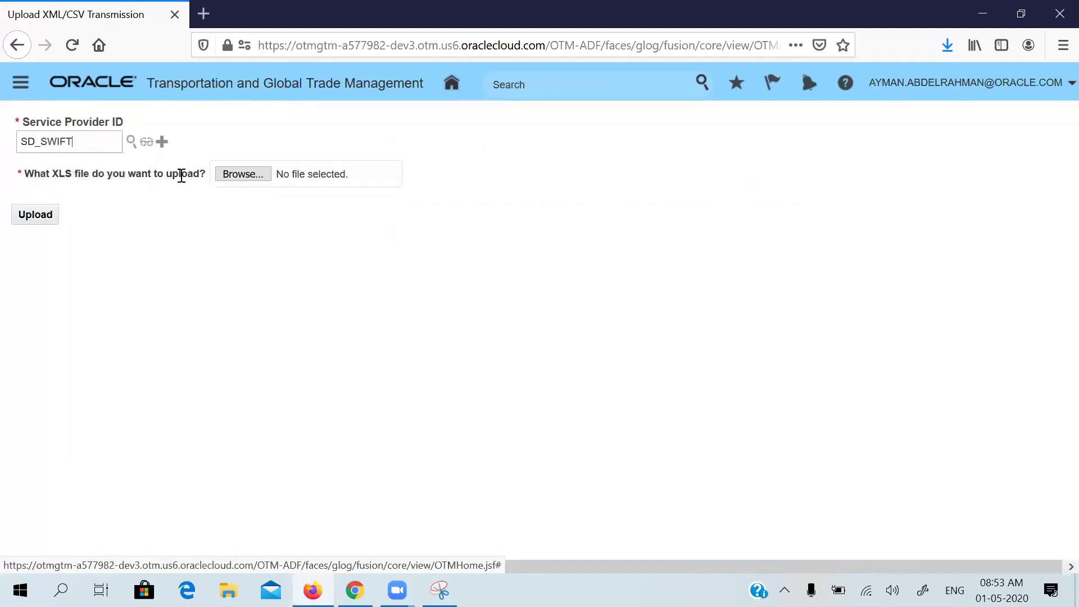
# - Select SD_CRT_4.xls from the Desktop as the XLS file and upload it
pyautogui.click(232, 179)
pyautogui.write('SD')
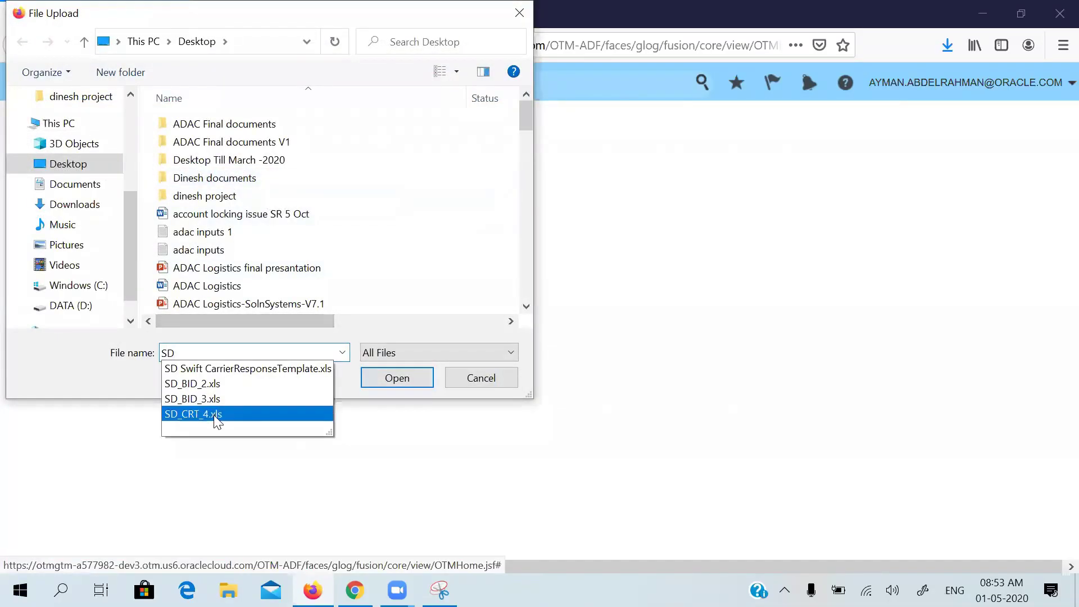
pyautogui.click(194, 414)
pyautogui.click(364, 377)
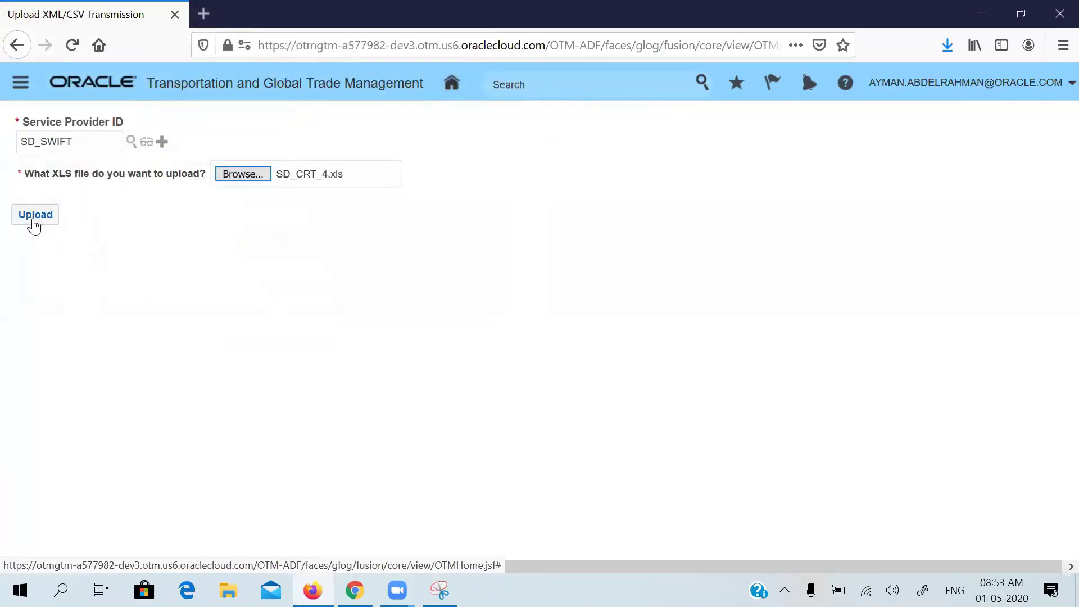
pyautogui.click(32, 220)
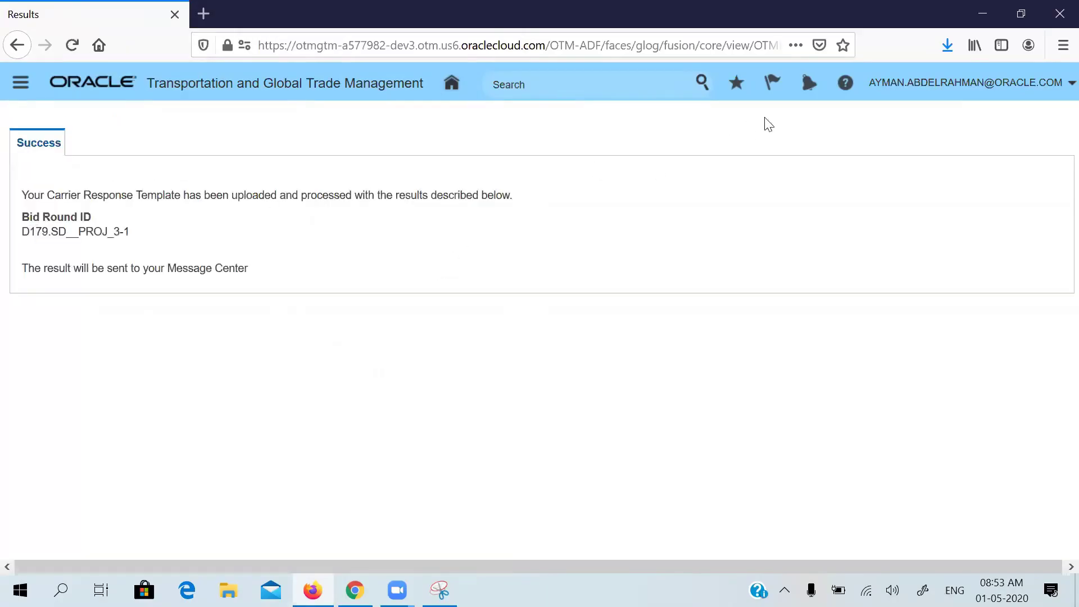
# - Read the newest CRT upload results message in the Message Center and close it
pyautogui.click(807, 87)
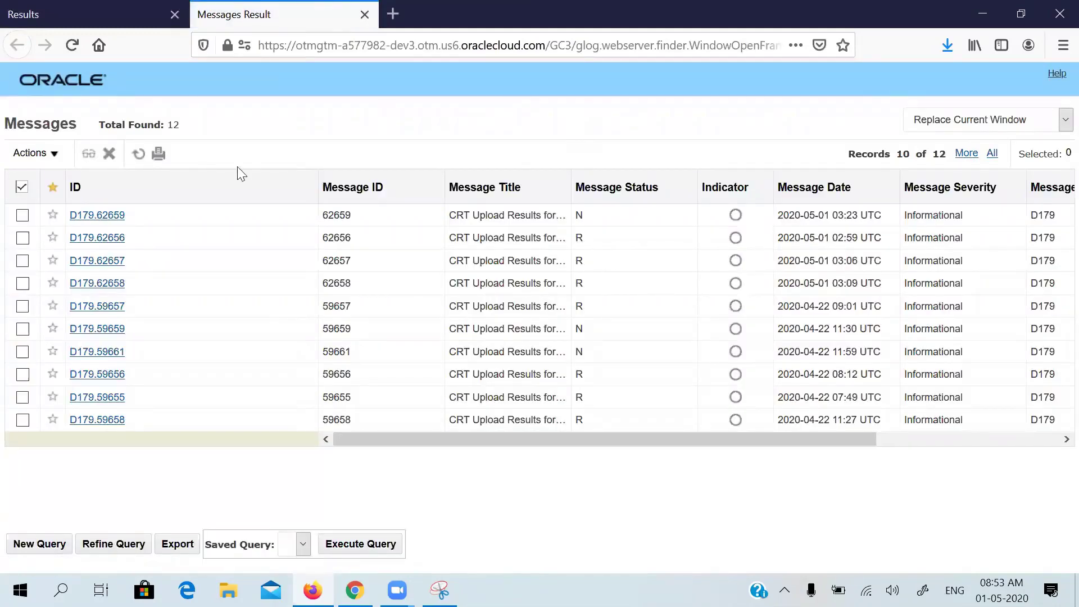
pyautogui.click(26, 215)
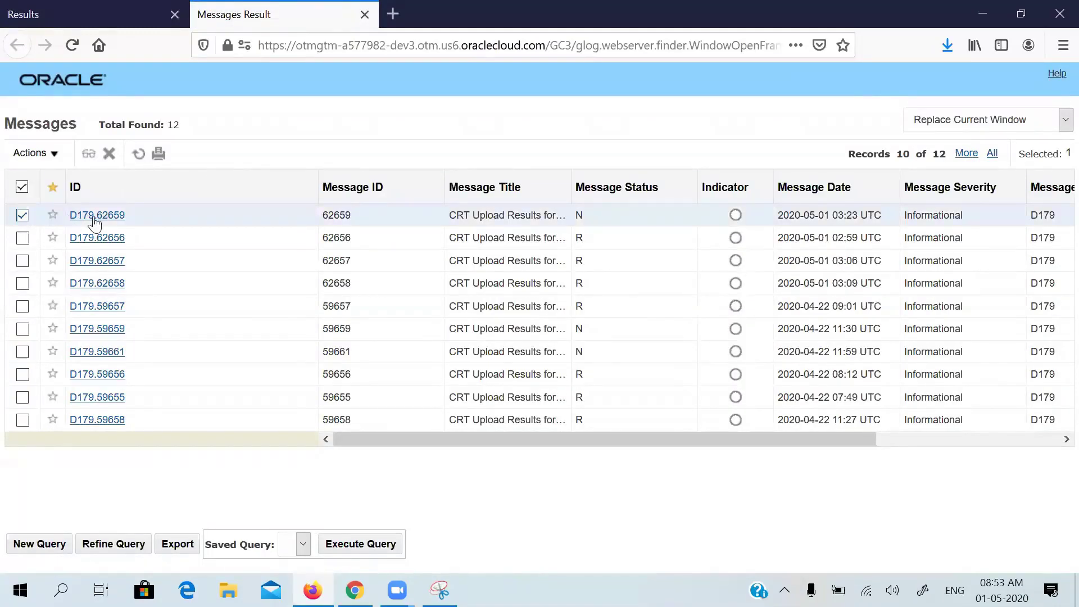
pyautogui.click(97, 217)
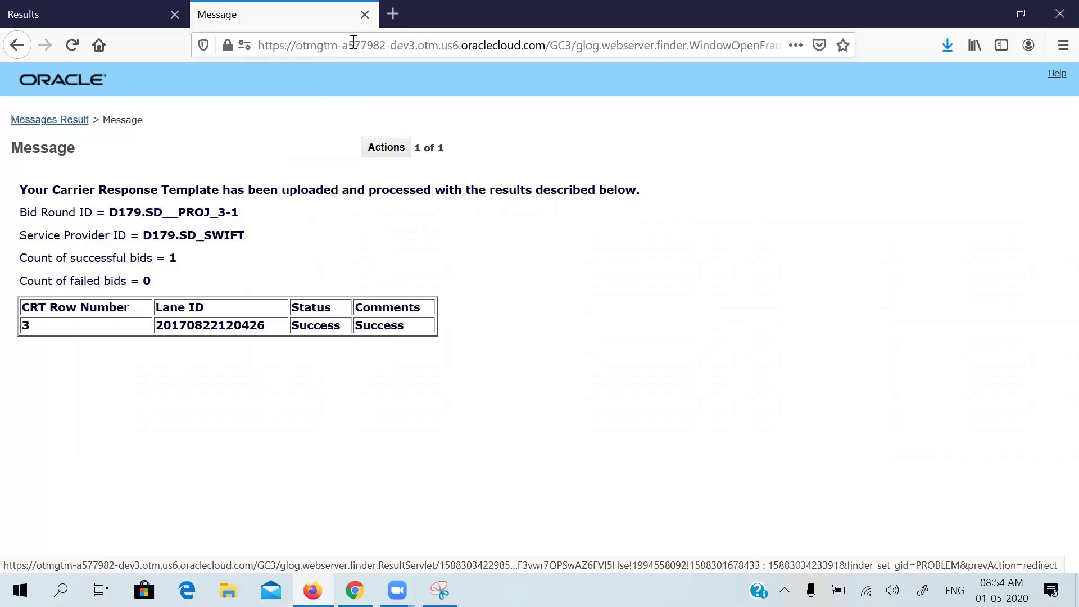
pyautogui.click(364, 15)
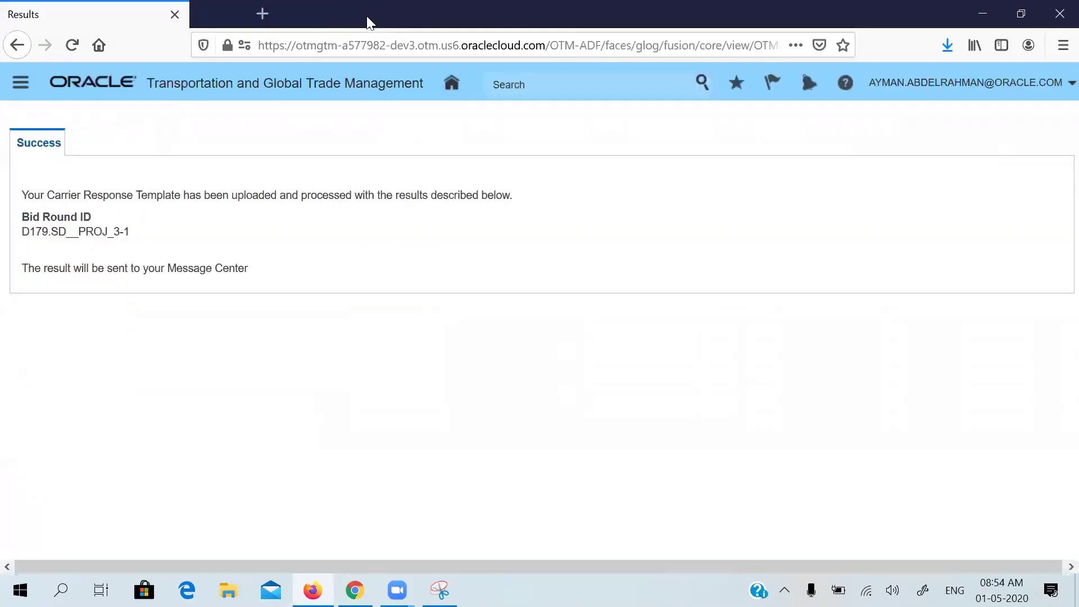
# - Create a new Bid Analysis scenario under Sourcing with the Solution ID SD_SOLUTION_1
pyautogui.click(455, 83)
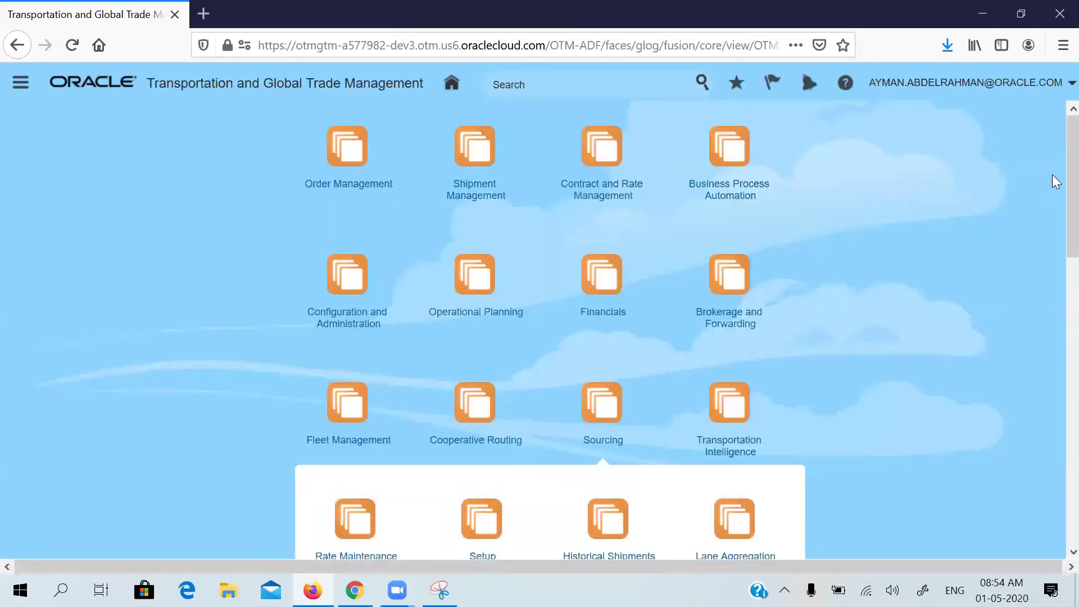
pyautogui.scroll(-7, 1052, 174)
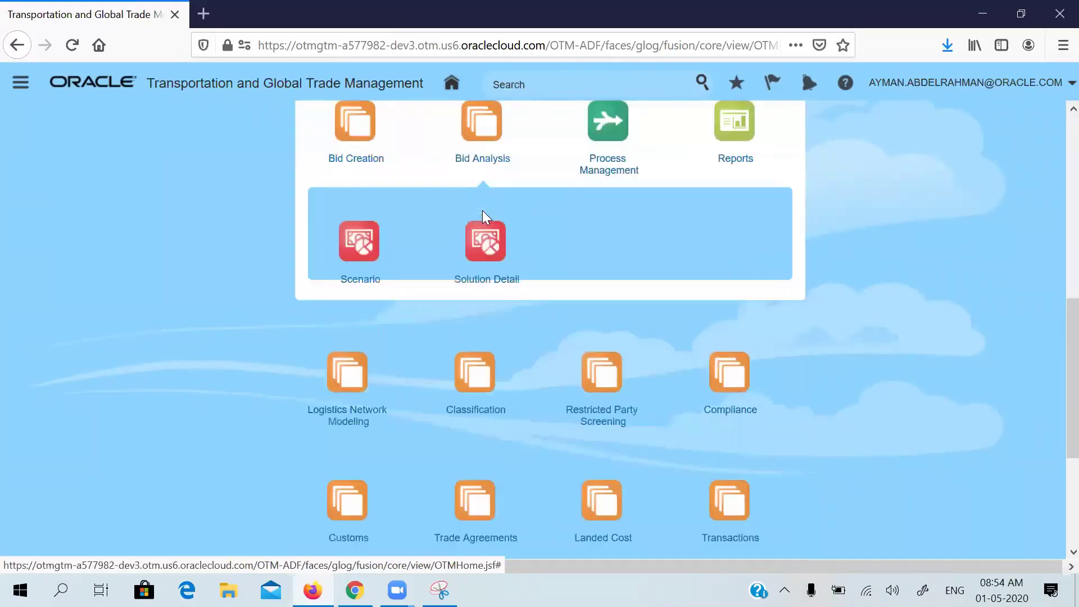
pyautogui.click(356, 247)
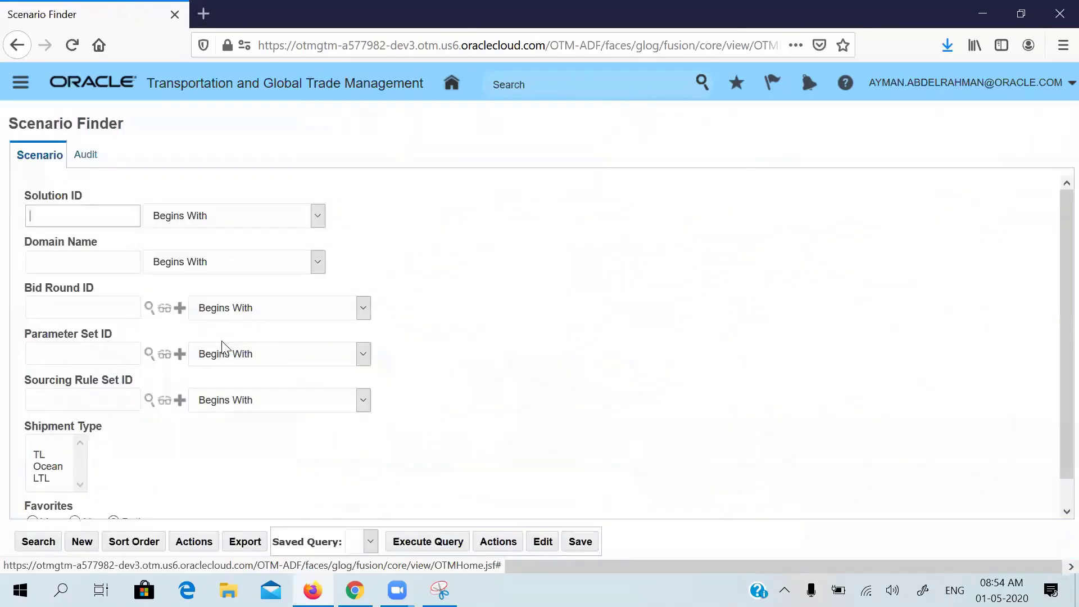
pyautogui.click(83, 542)
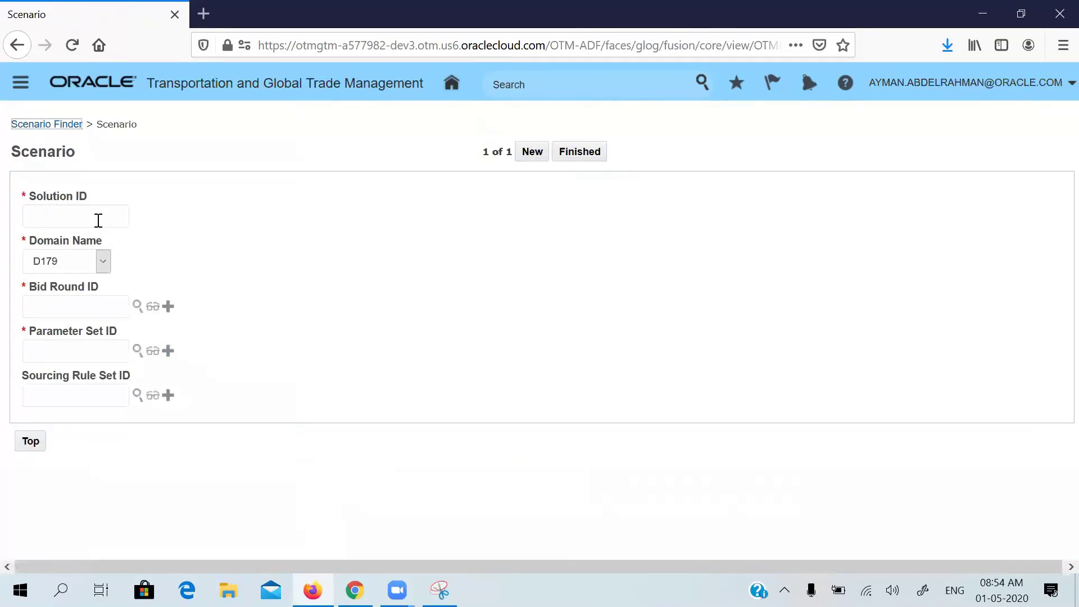
pyautogui.click(98, 219)
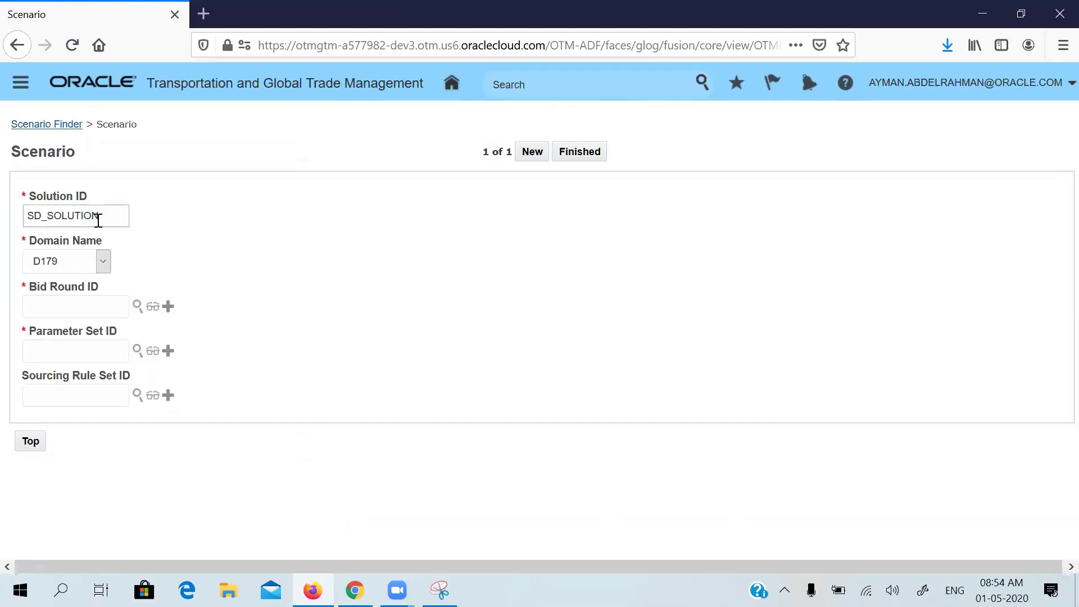
# - Look up bid rounds whose ID begins with SD and assign SD__PROJ_3-1 as the scenario's Bid Round ID
pyautogui.click(89, 305)
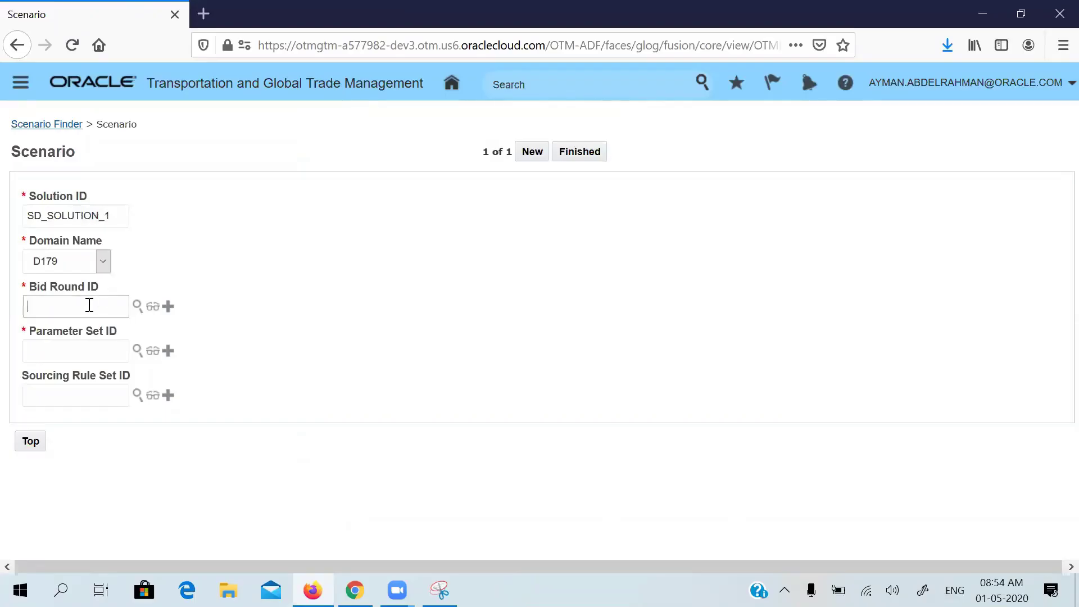
pyautogui.click(137, 307)
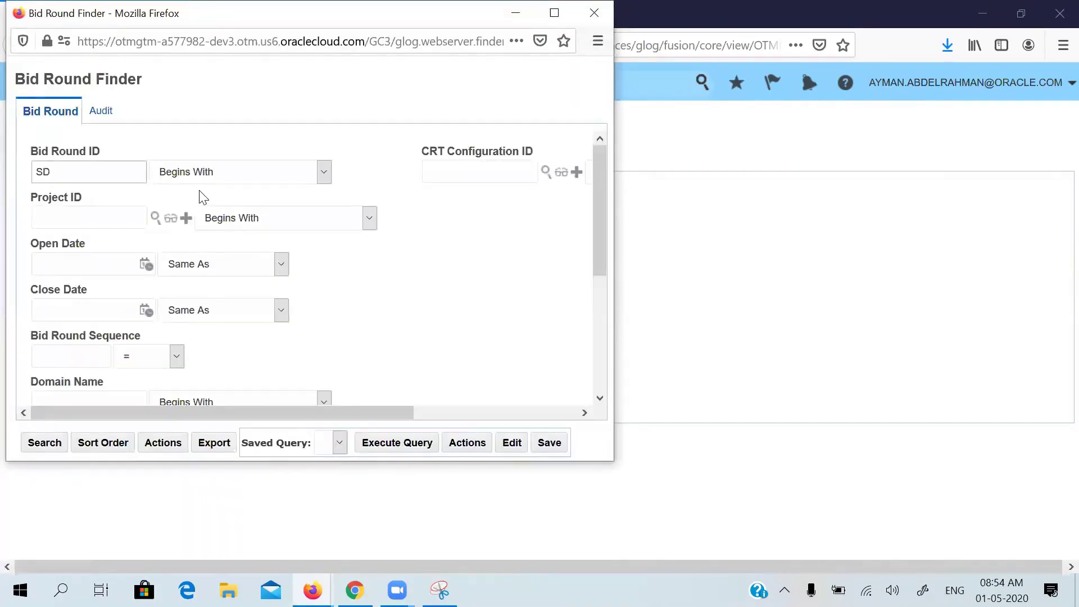
pyautogui.press('Return')
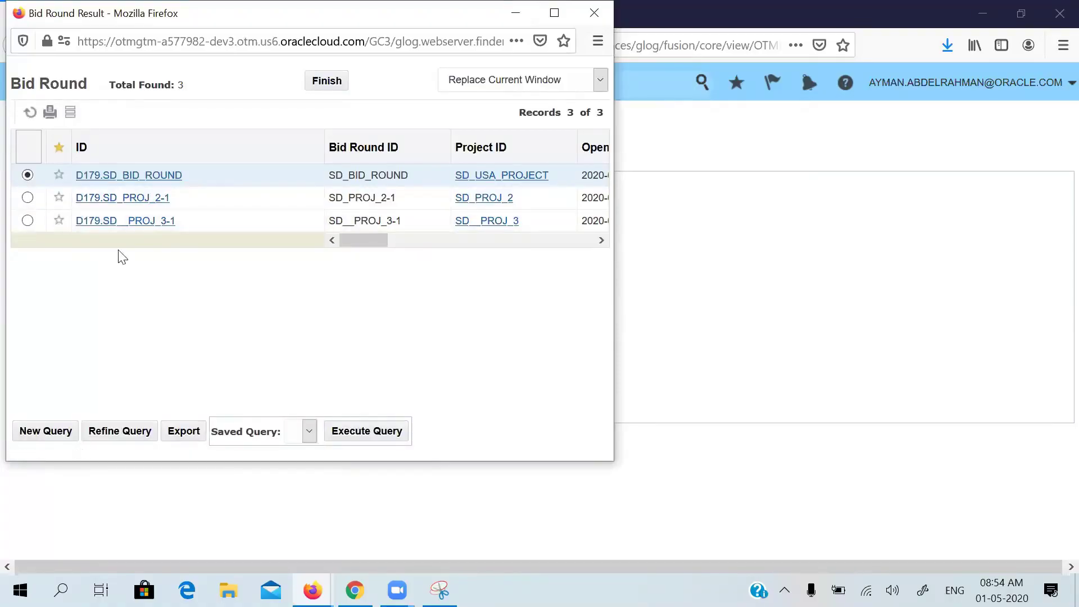
pyautogui.click(27, 220)
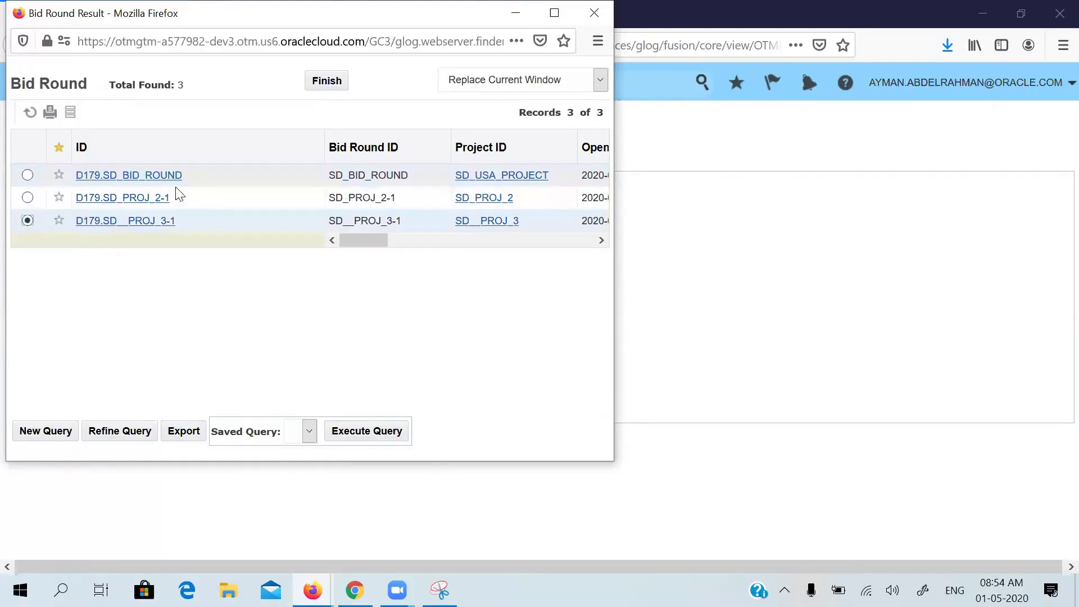
pyautogui.click(327, 81)
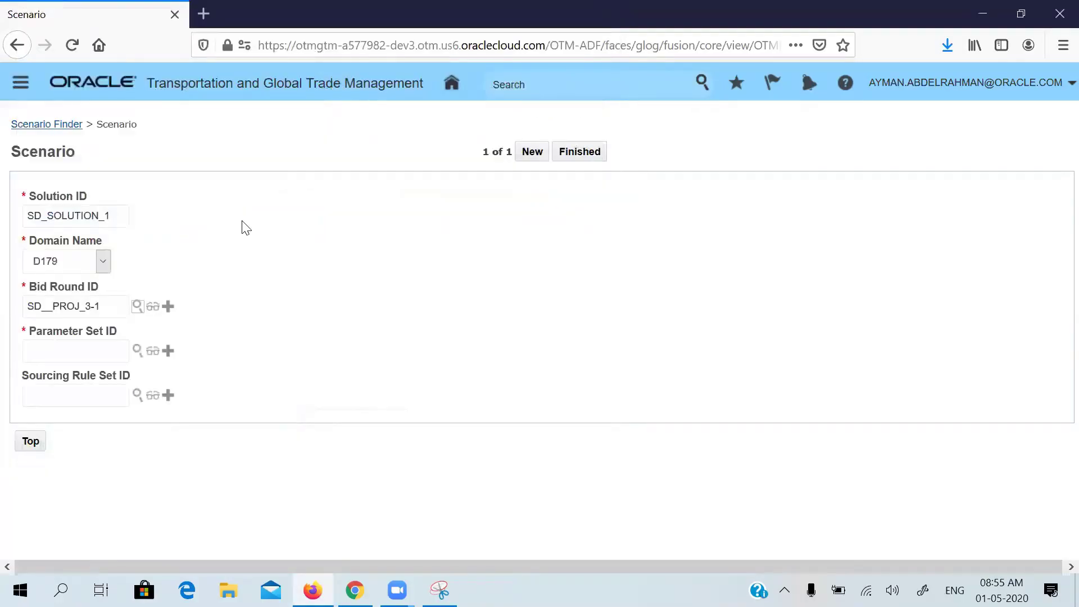
# - Set the scenario's Parameter Set ID to DEFAULT and Sourcing Rule Set ID to SD_SWIFT_RULE, and save the scenario
pyautogui.click(92, 344)
pyautogui.write('DEF')
pyautogui.click(73, 380)
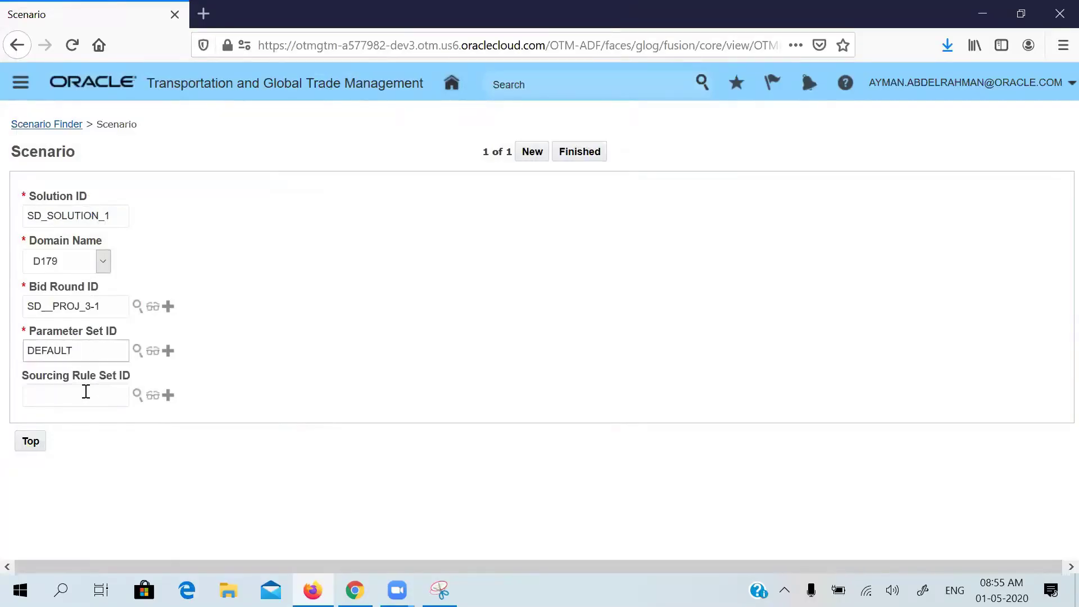
pyautogui.click(84, 392)
pyautogui.write('SD')
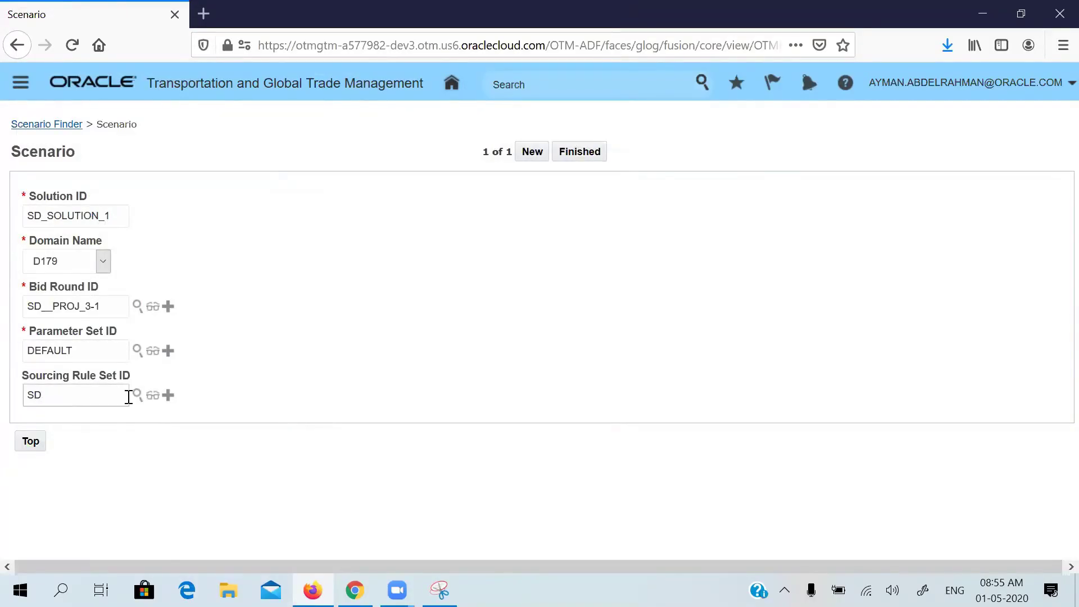
pyautogui.write('_')
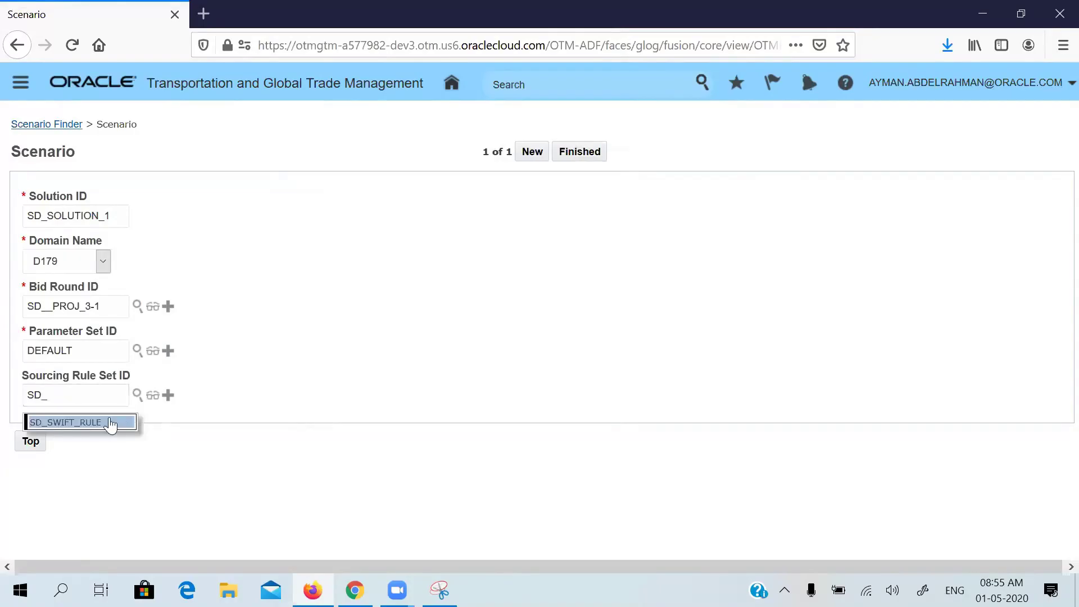
pyautogui.click(125, 422)
pyautogui.click(586, 158)
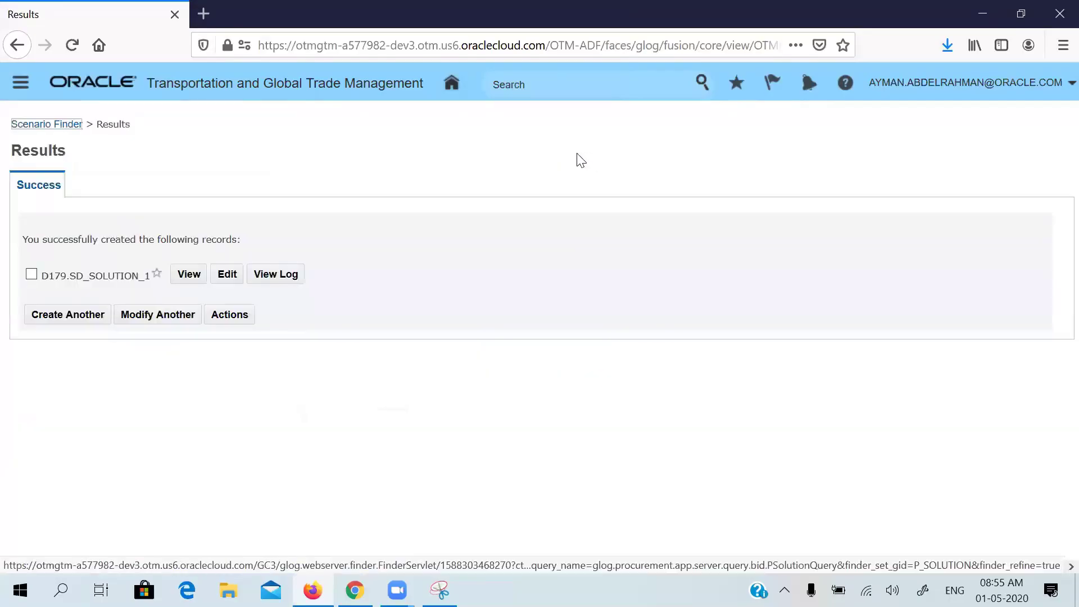
# - Open Solution Detail under Bid Analysis and run an unfiltered search to examine the listed solution details
pyautogui.click(452, 83)
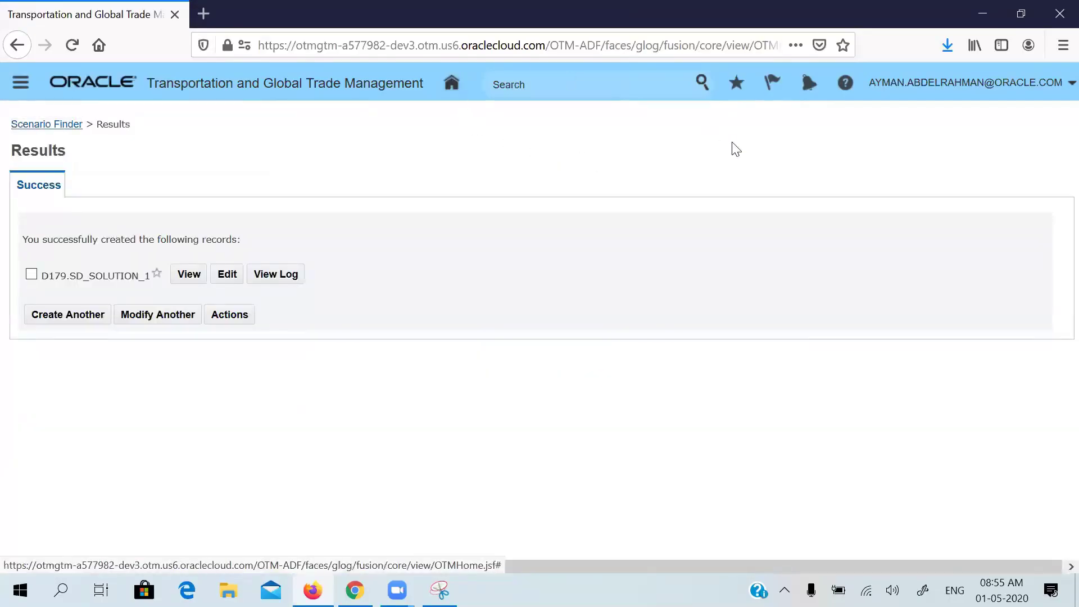
pyautogui.scroll(-6, 1052, 241)
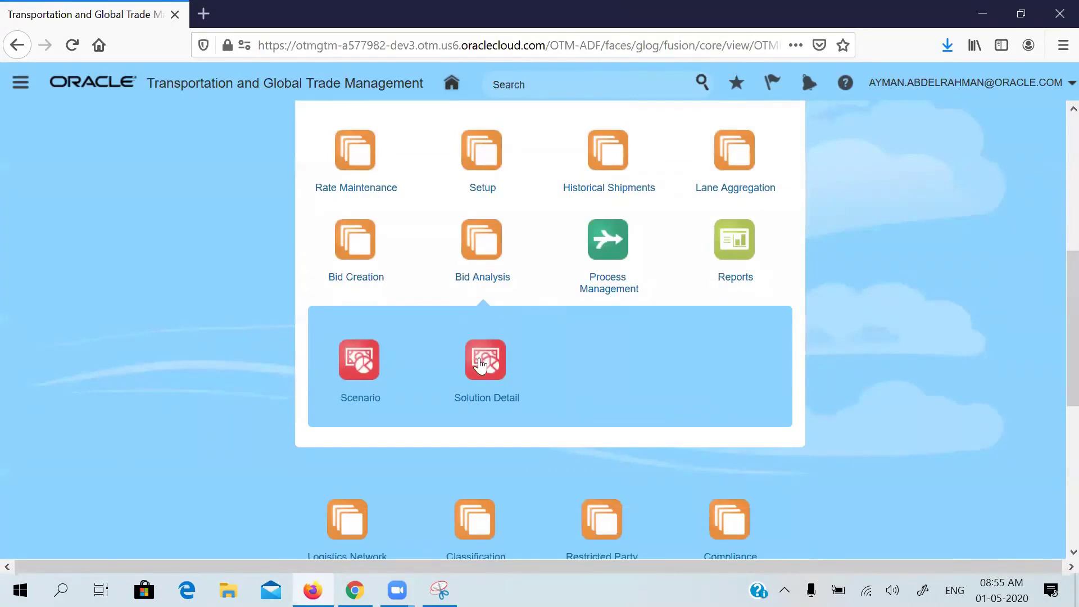
pyautogui.click(481, 363)
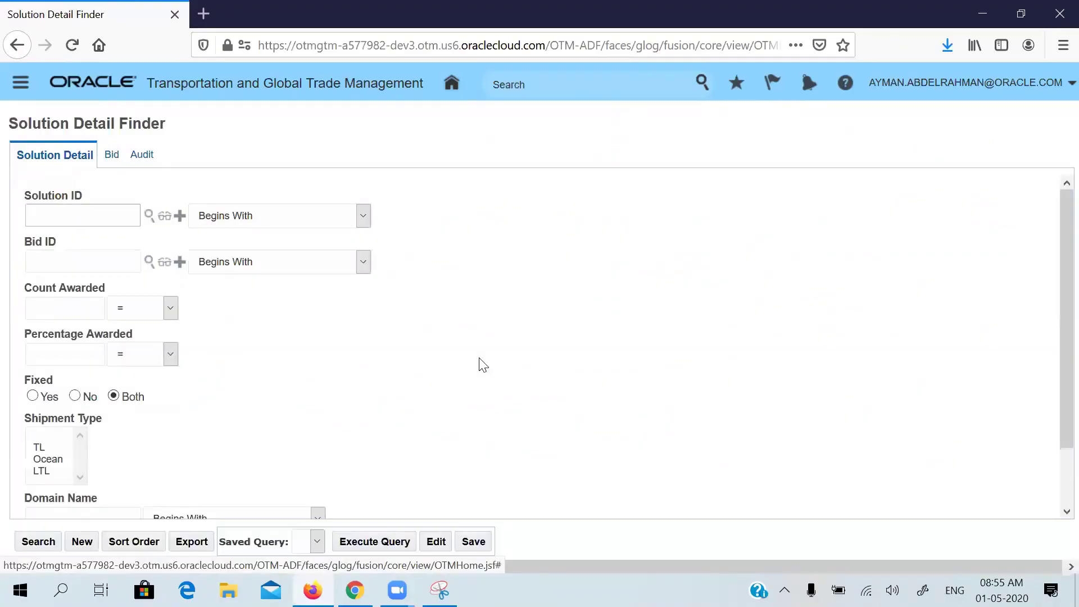
pyautogui.press('Return')
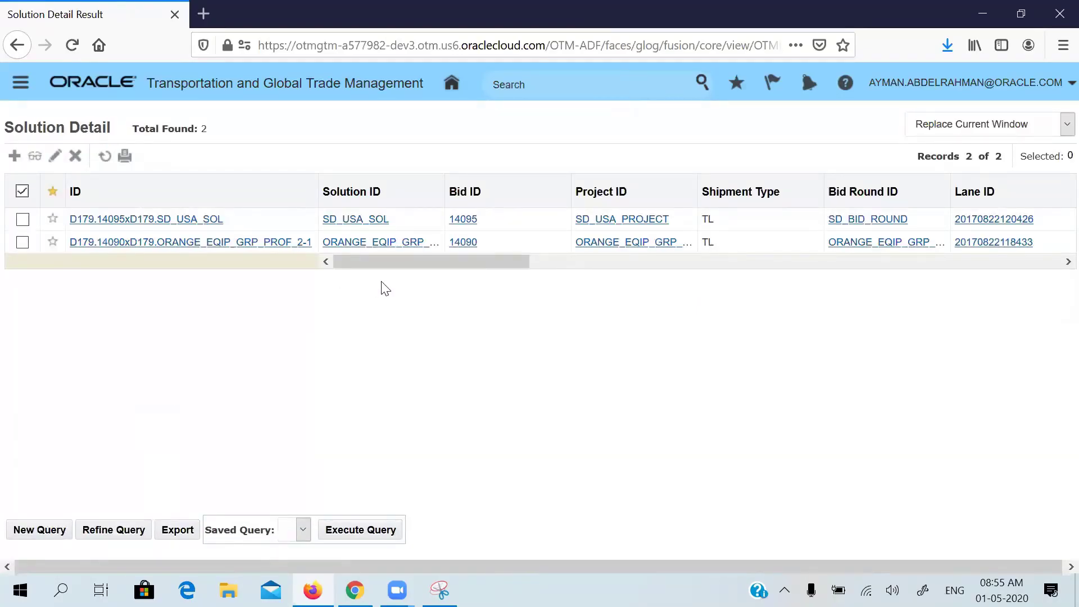
pyautogui.moveTo(414, 260); pyautogui.dragTo(386, 258)
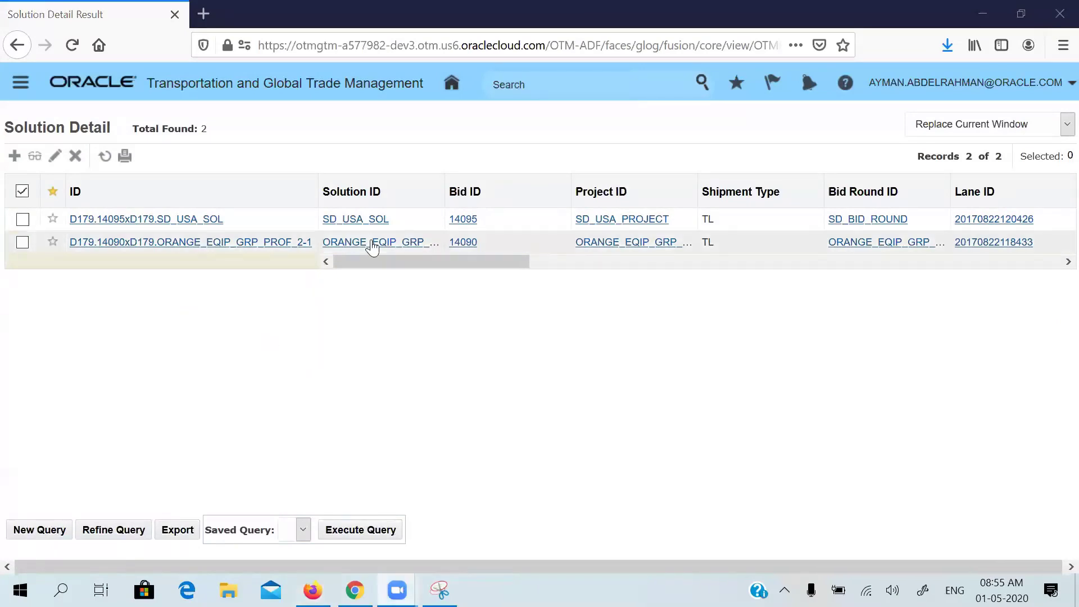
# - Open the Project finder under Sourcing's Bid Creation and search for project IDs beginning with SD
pyautogui.click(453, 91)
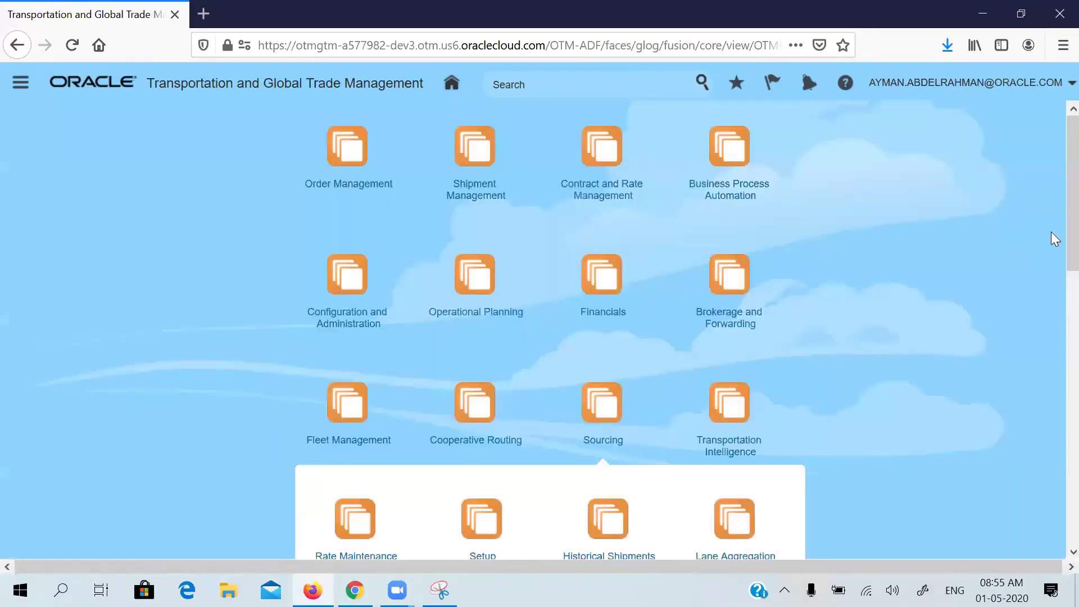
pyautogui.moveTo(1072, 201); pyautogui.dragTo(1072, 344)
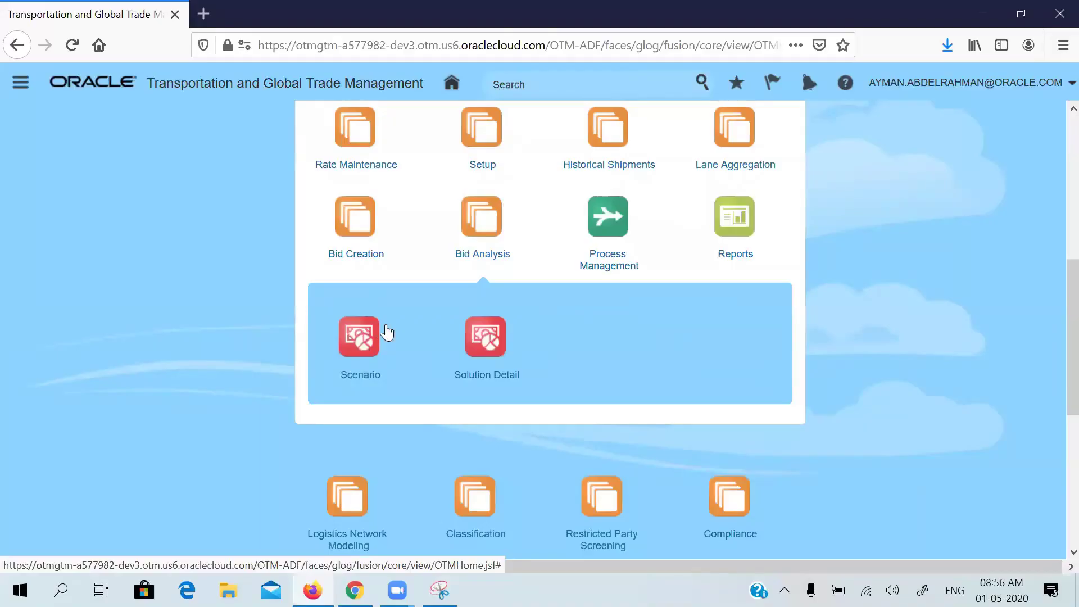
pyautogui.moveTo(1052, 282); pyautogui.dragTo(1052, 351)
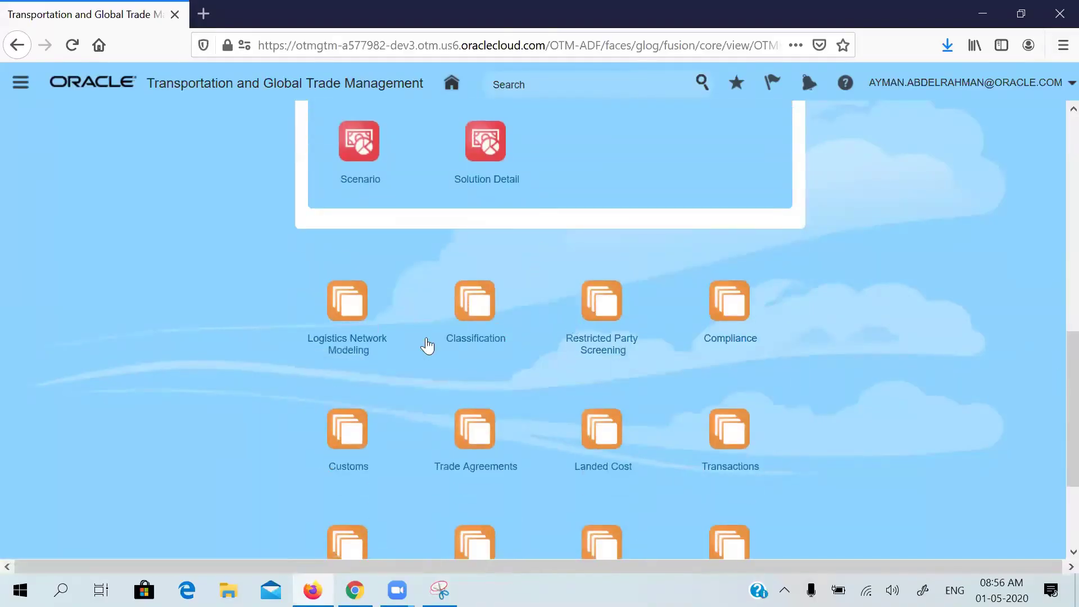
pyautogui.moveTo(1052, 352); pyautogui.dragTo(1052, 274)
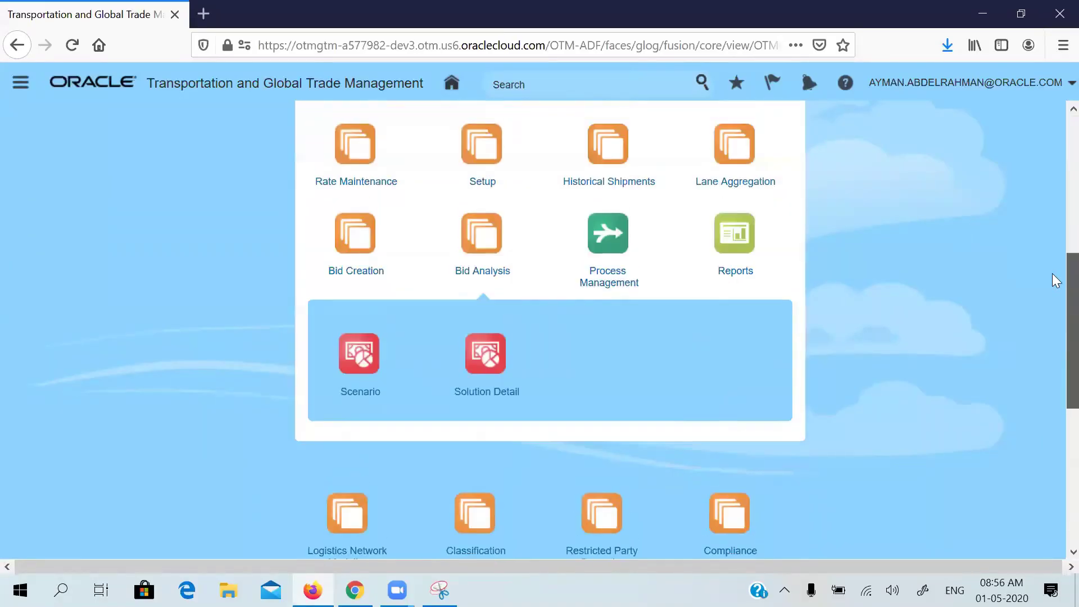
pyautogui.click(365, 238)
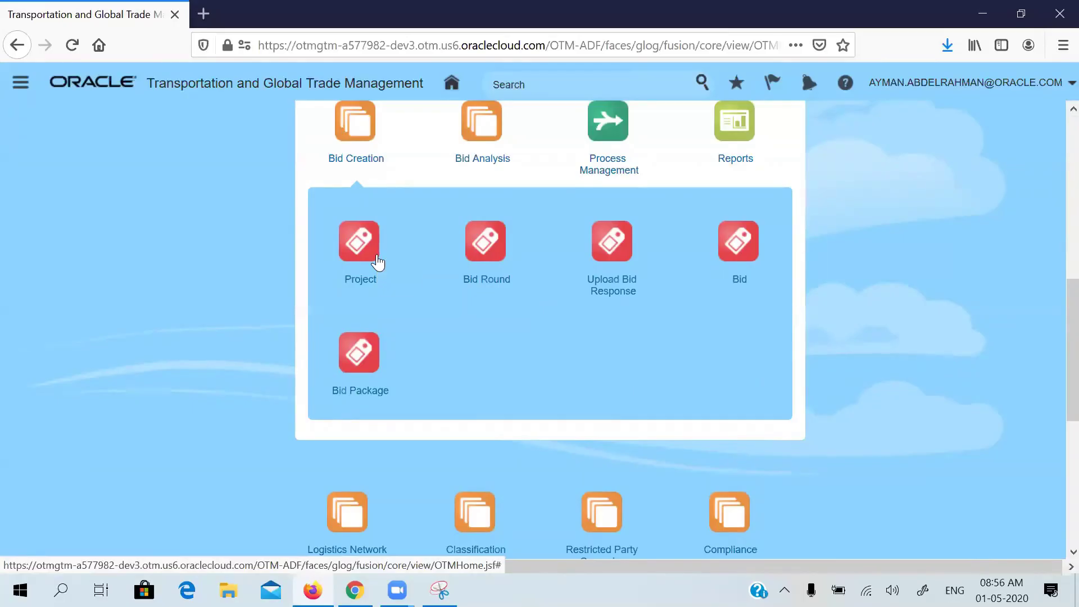
pyautogui.scroll(5, 377, 254)
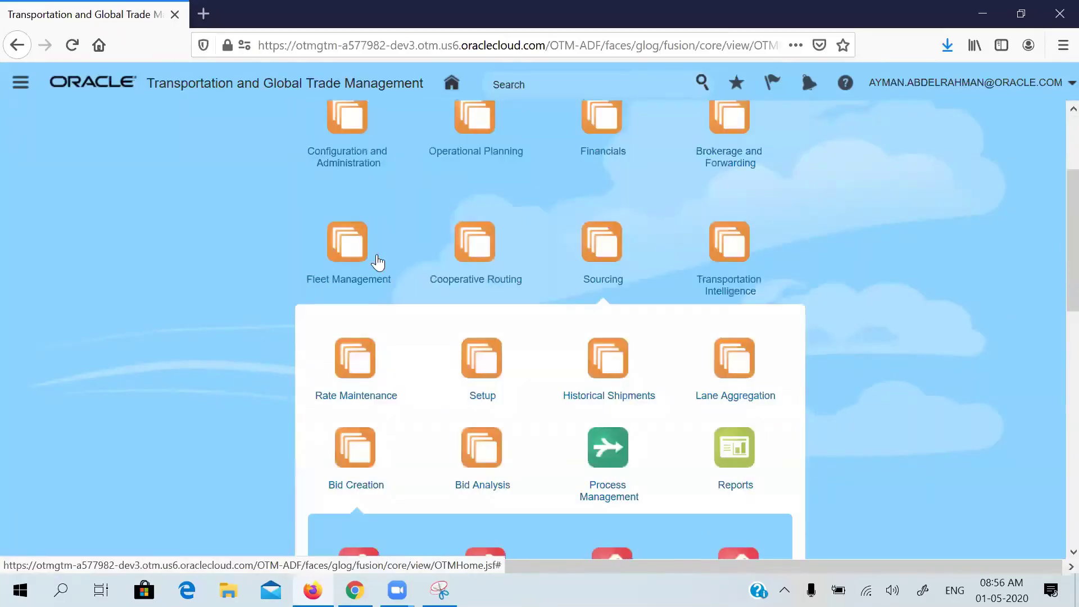
pyautogui.click(377, 257)
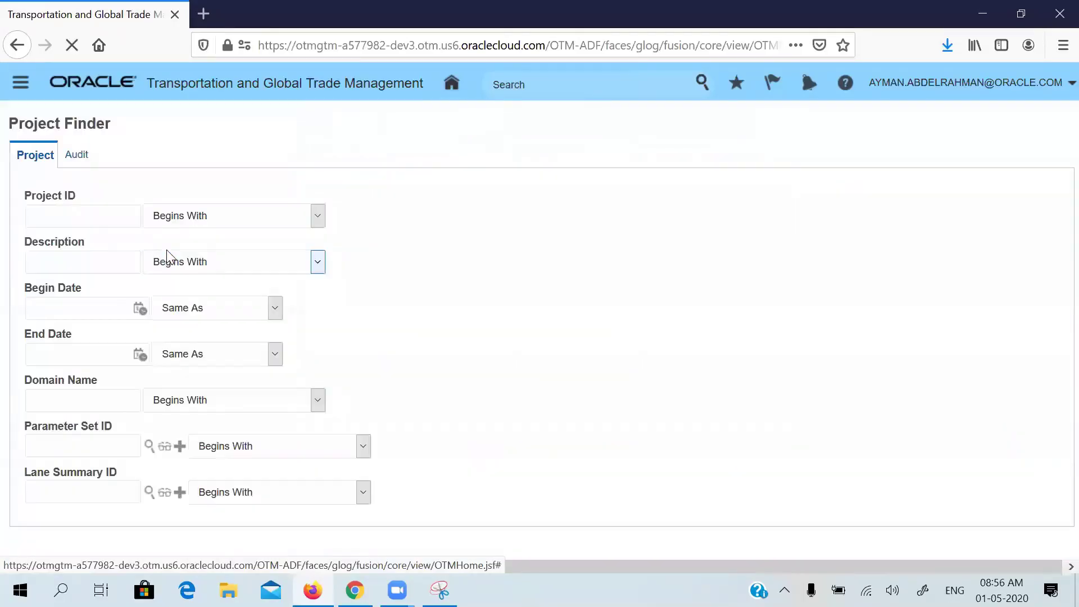
pyautogui.click(89, 211)
pyautogui.write('SD')
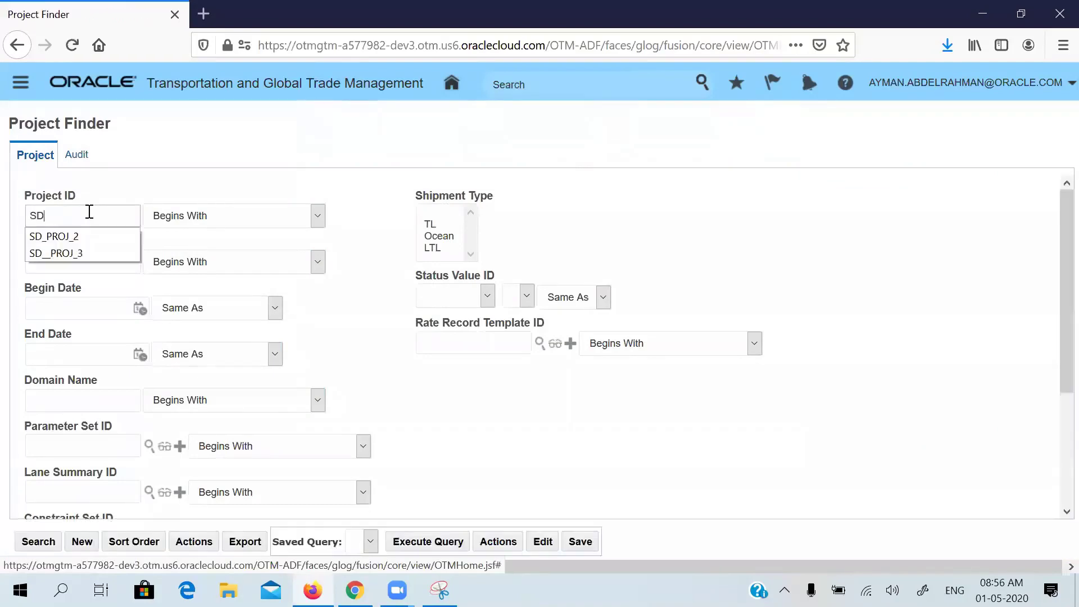
pyautogui.press('Return')
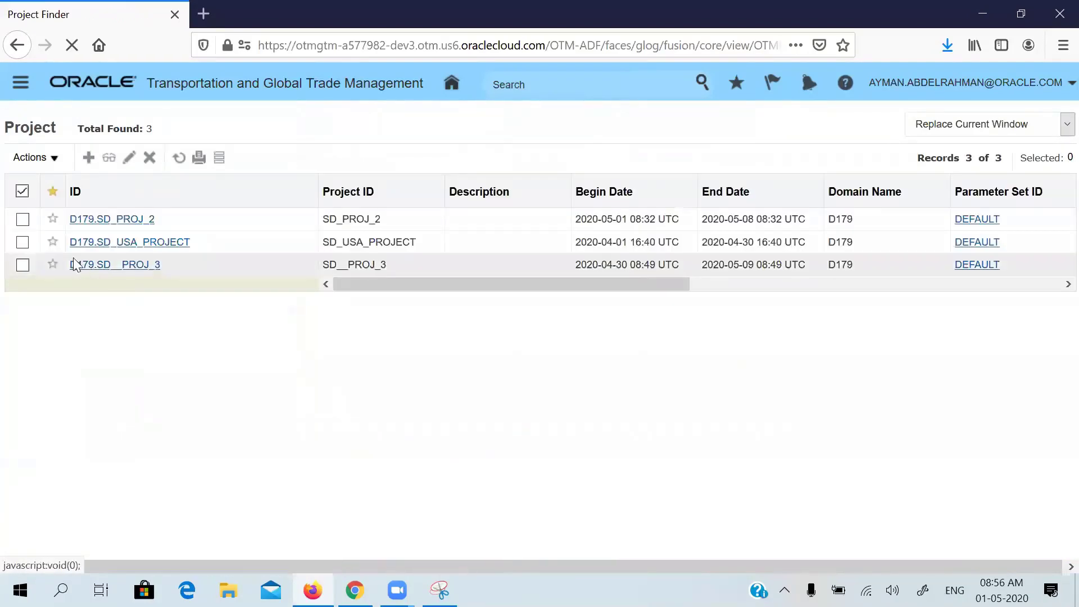
# - Open project SD__PROJ_3 for editing, review its general settings and Project Details, and finish the record
pyautogui.click(22, 265)
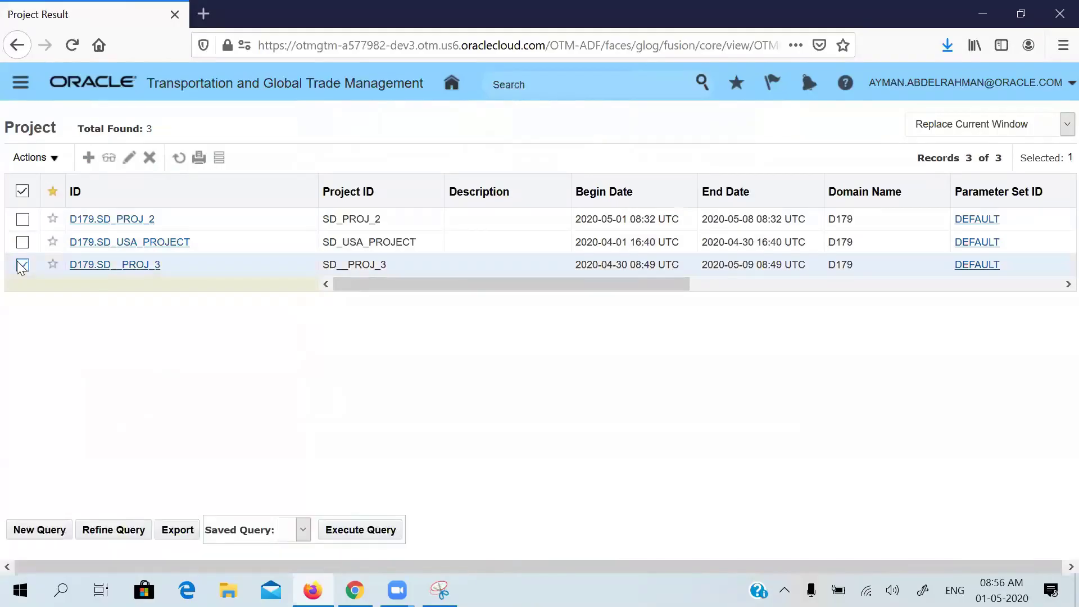
pyautogui.click(129, 158)
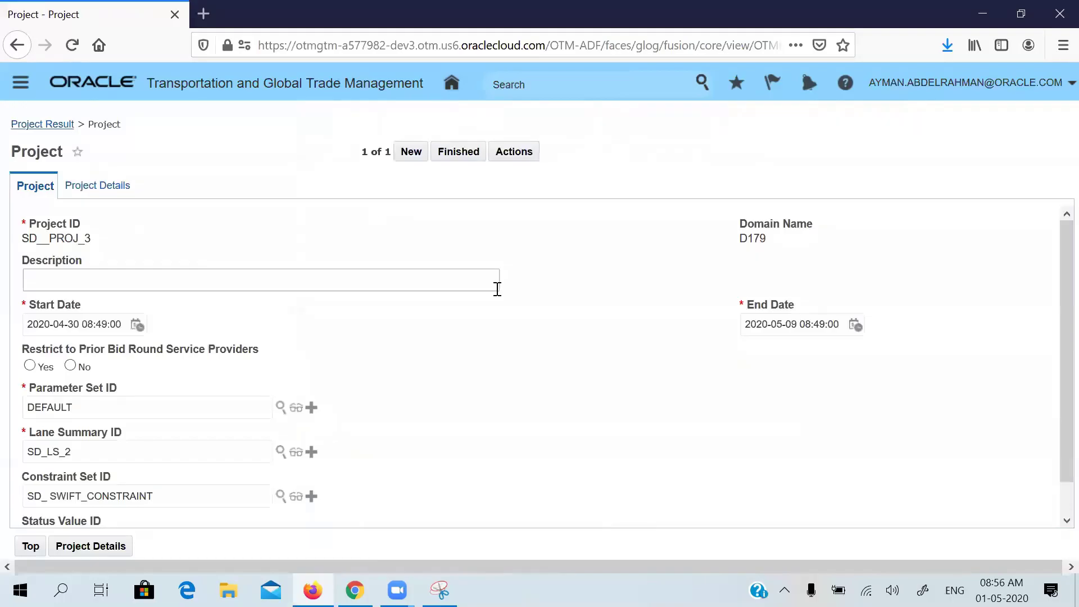
pyautogui.click(498, 289)
pyautogui.scroll(-1, 1053, 349)
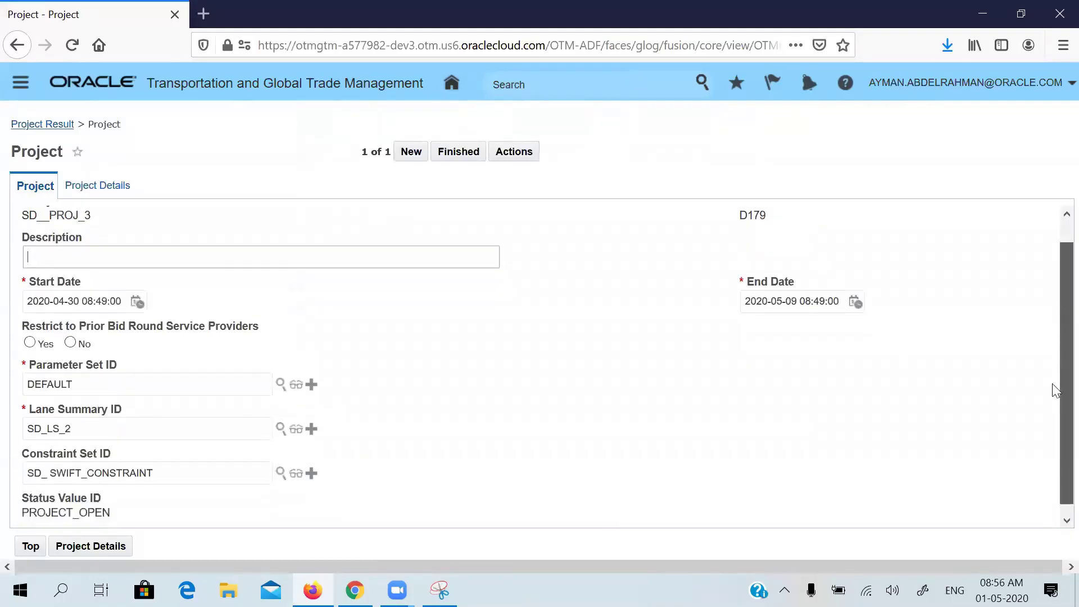
pyautogui.scroll(1, 1053, 355)
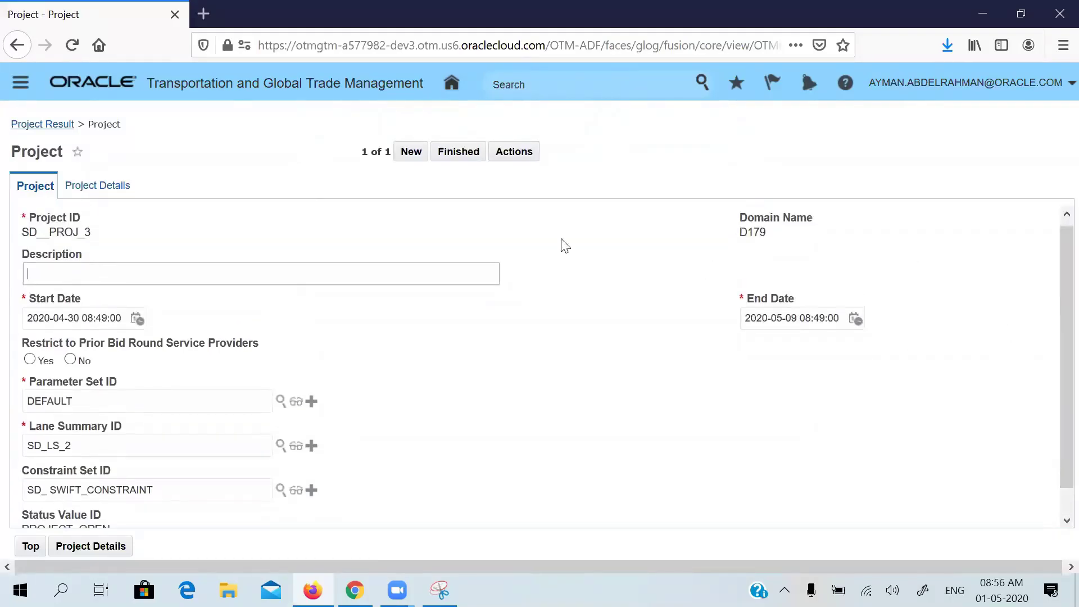
pyautogui.click(115, 190)
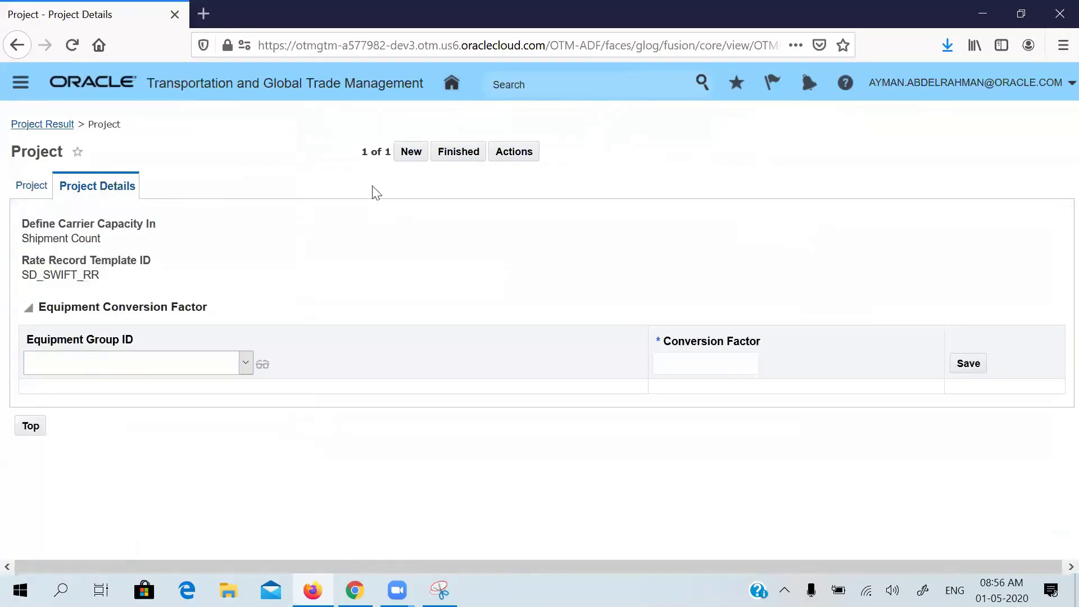
pyautogui.click(463, 164)
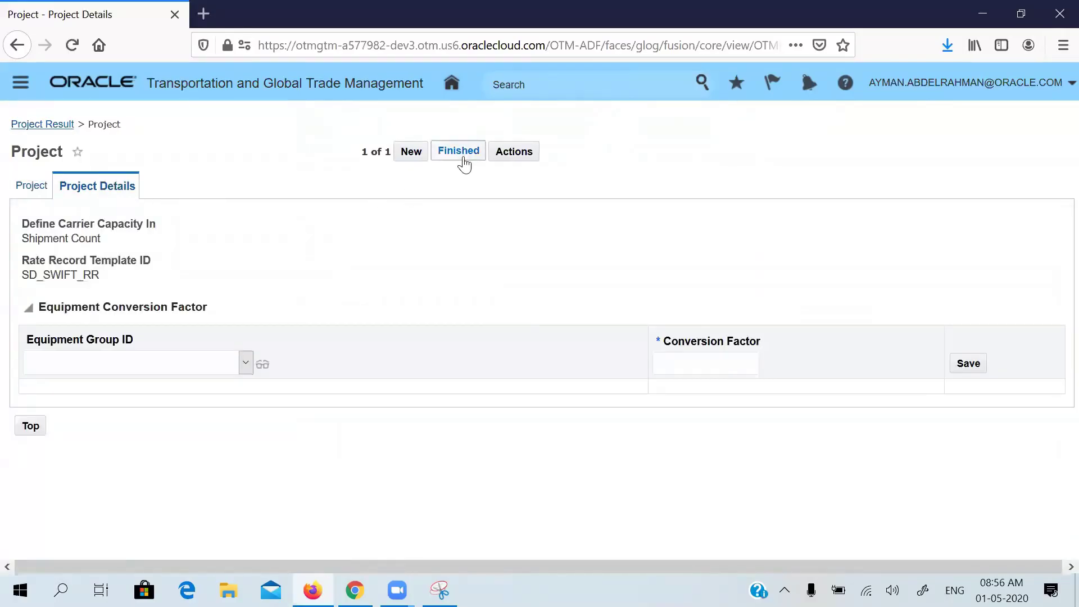
# - Open the Bid Round finder under Sourcing's Bid Creation and search for bid round IDs beginning with SD
pyautogui.click(456, 87)
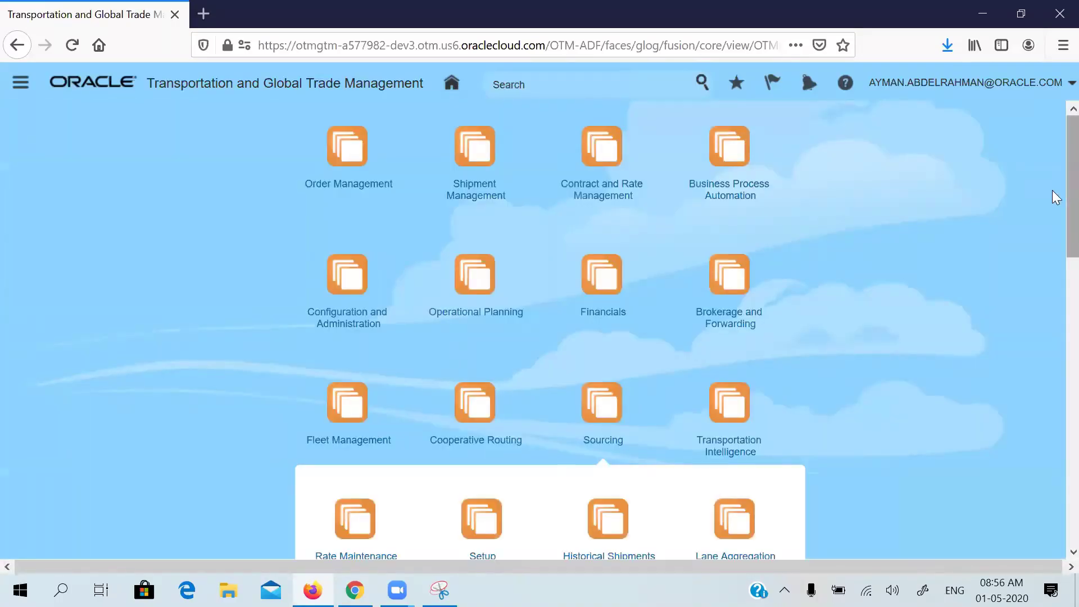
pyautogui.scroll(-7, 1053, 222)
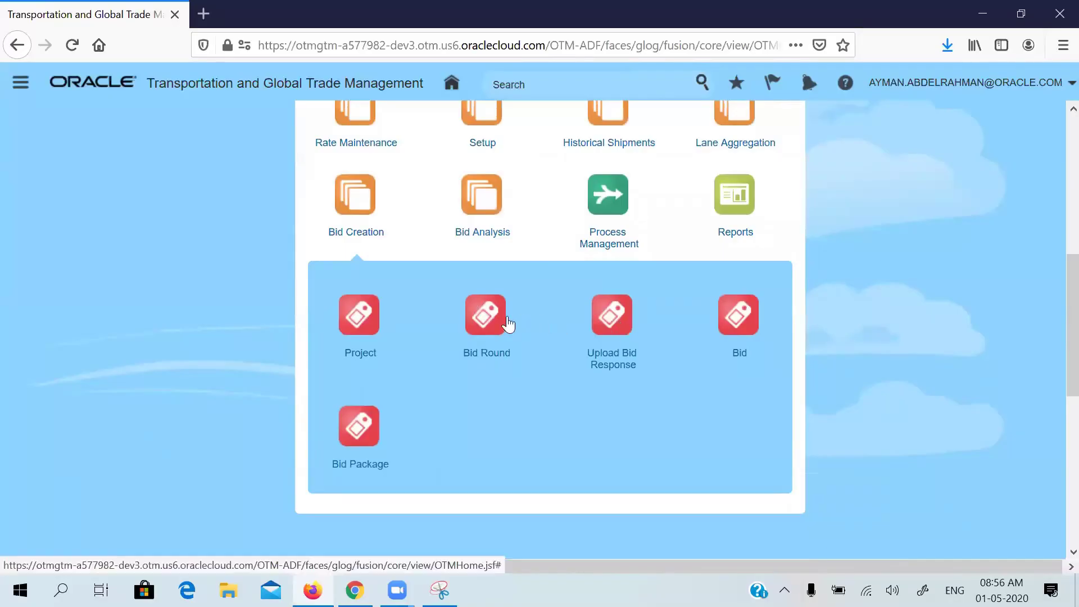
pyautogui.scroll(4, 351, 259)
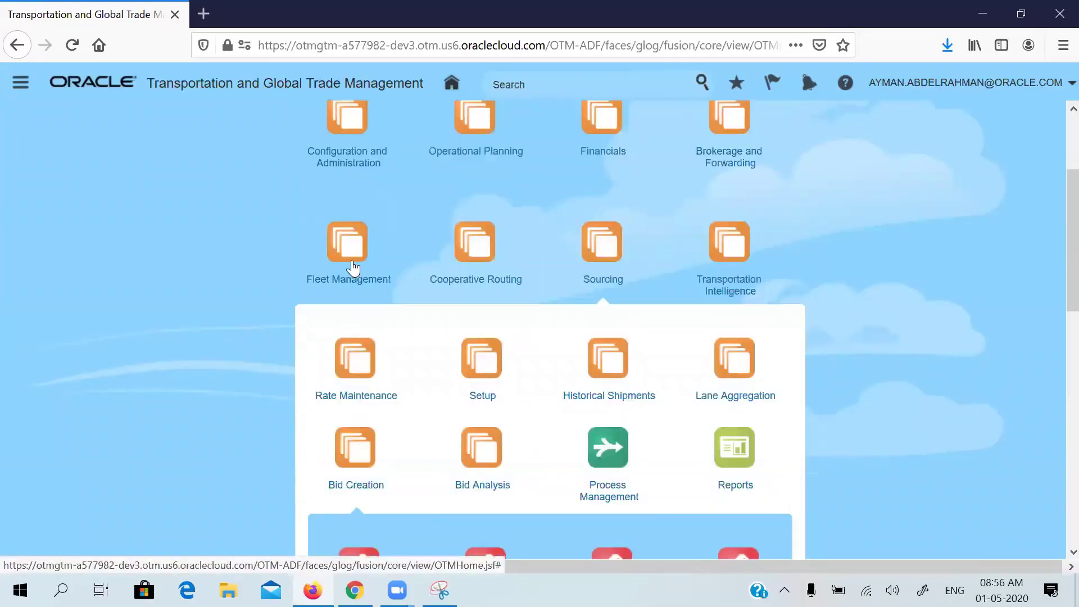
pyautogui.click(352, 262)
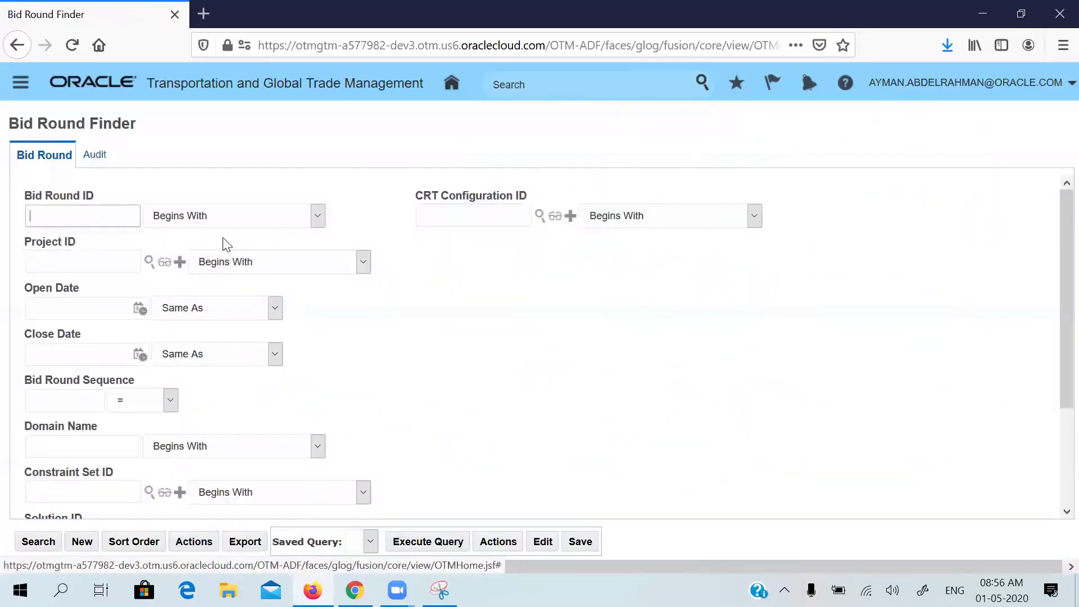
pyautogui.click(109, 218)
pyautogui.write('SD')
pyautogui.press('Return')
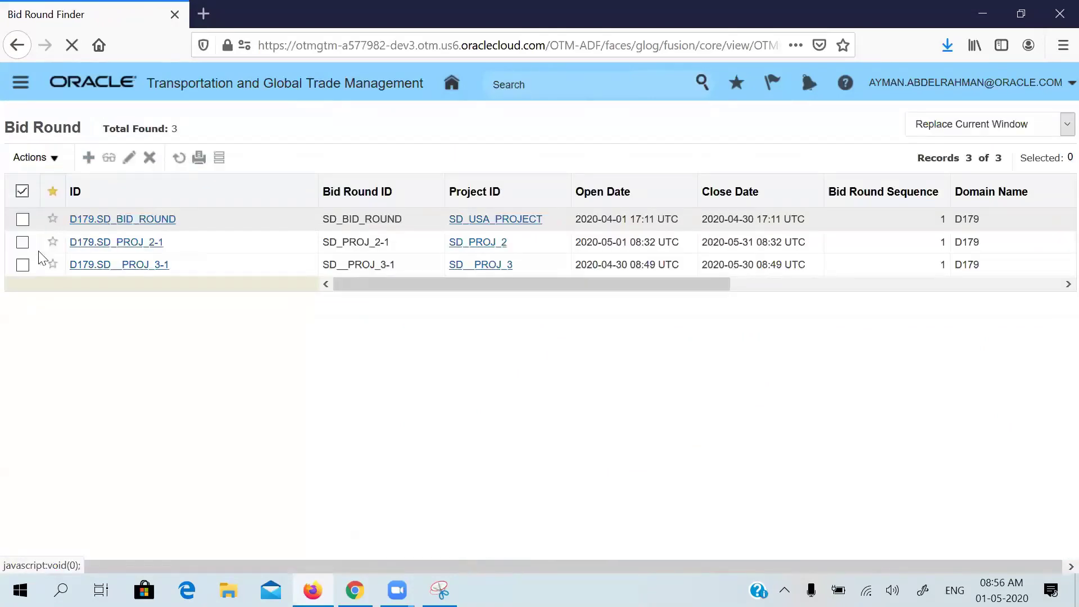
# - Open bid round SD__PROJ_3-1 for editing, set its Solution ID to SD_SOLUTION_1, and save the record
pyautogui.click(22, 264)
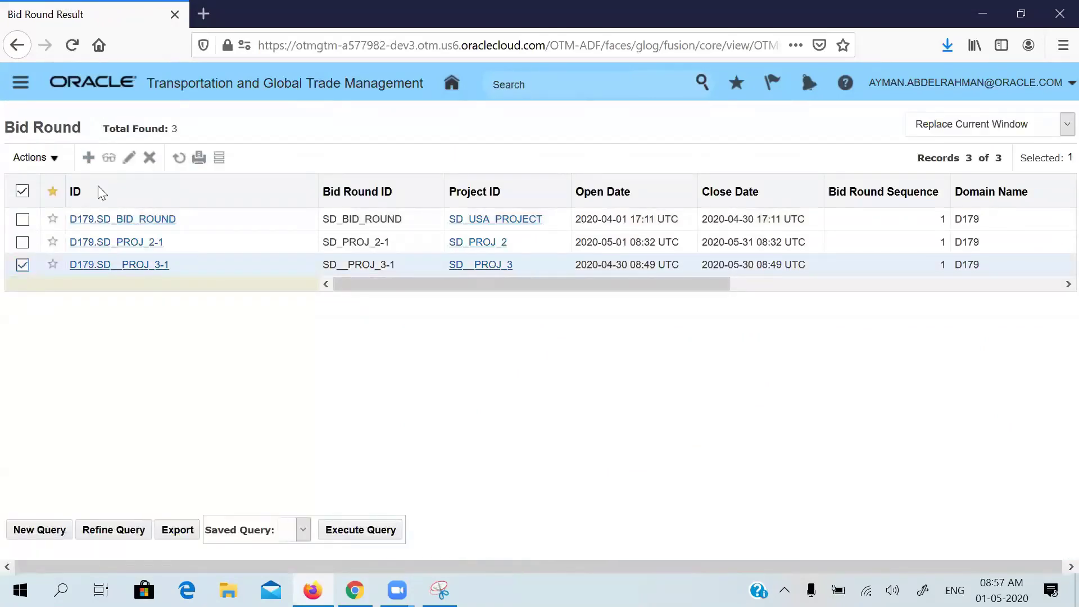
pyautogui.click(129, 160)
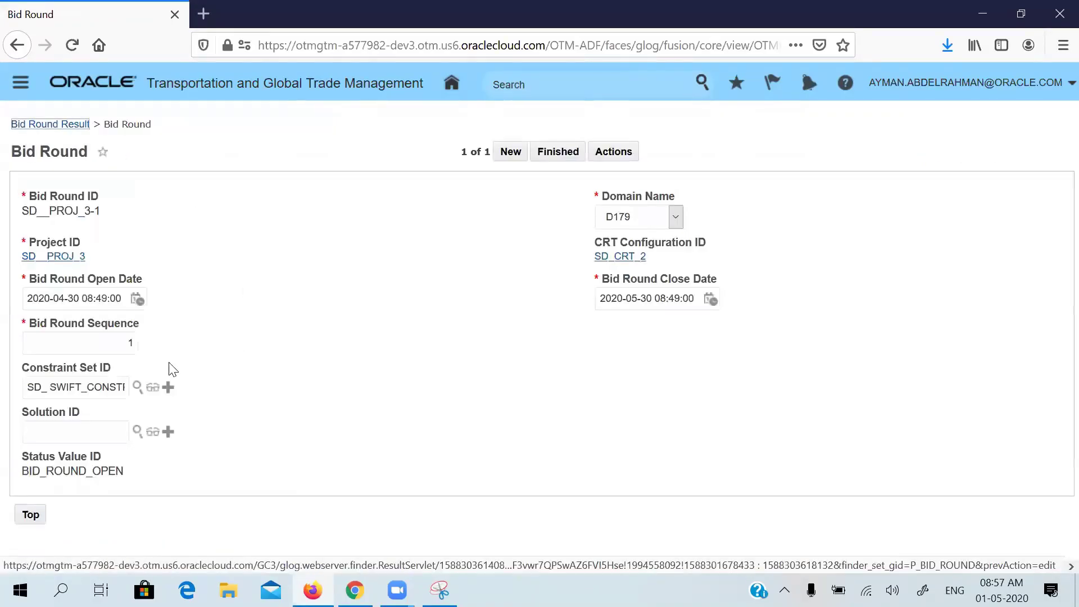
pyautogui.click(88, 423)
pyautogui.write('SD_')
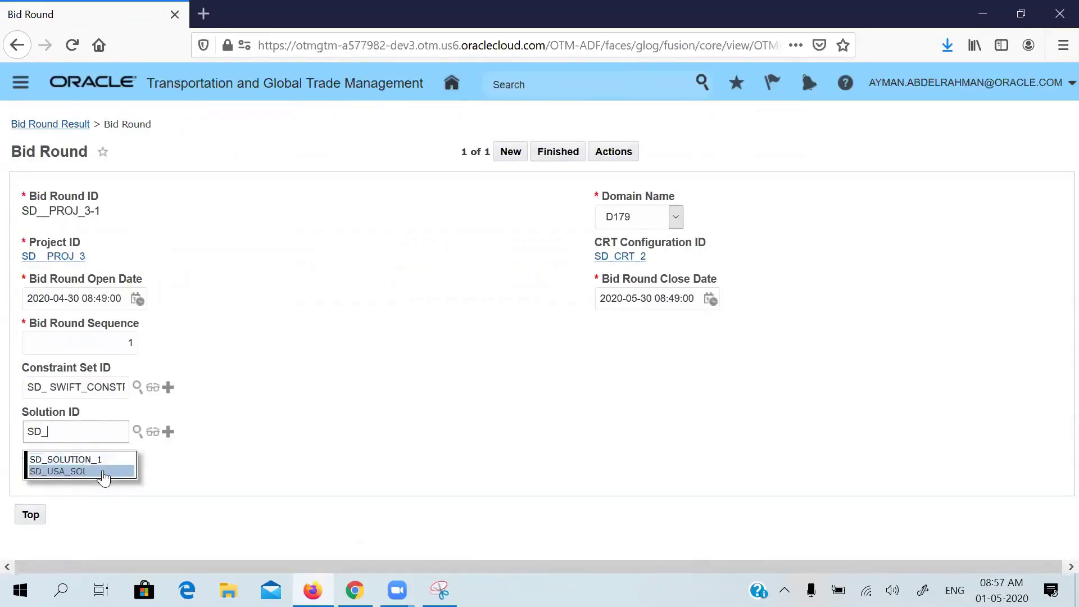
pyautogui.click(102, 461)
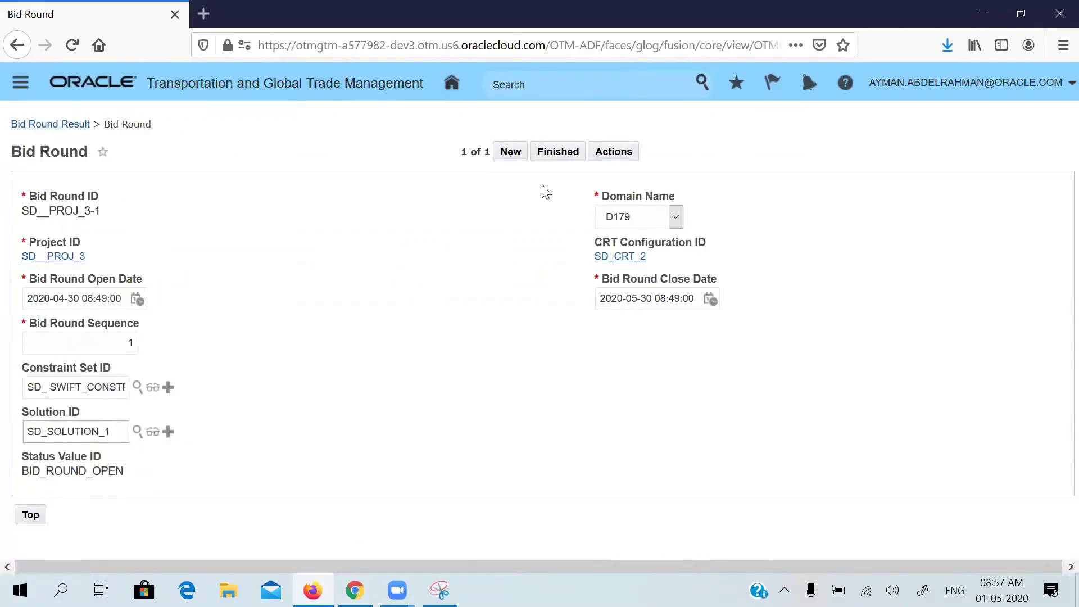
pyautogui.click(564, 151)
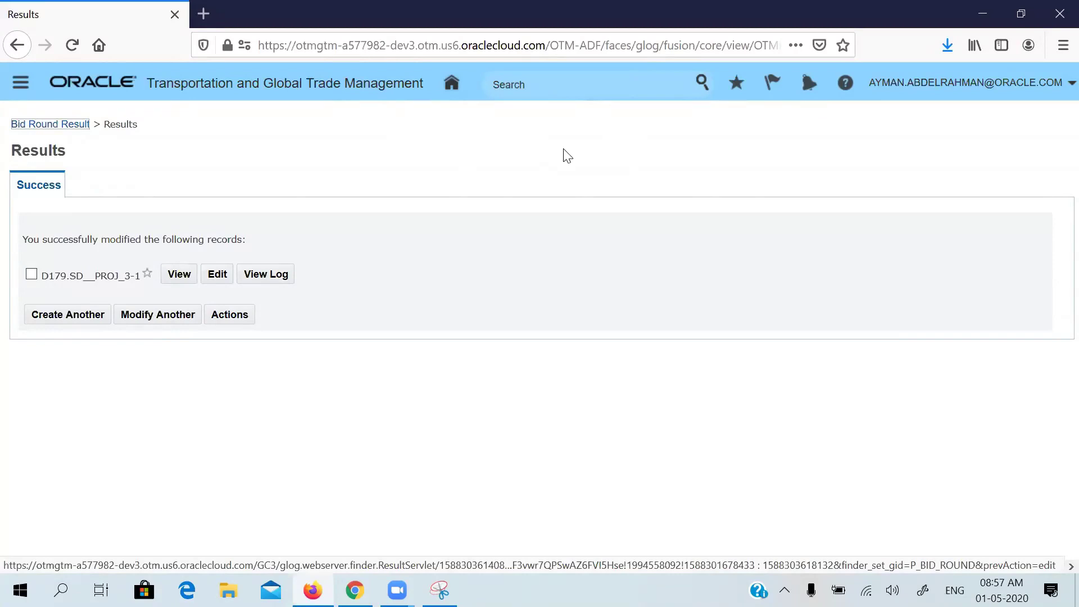
pyautogui.click(454, 84)
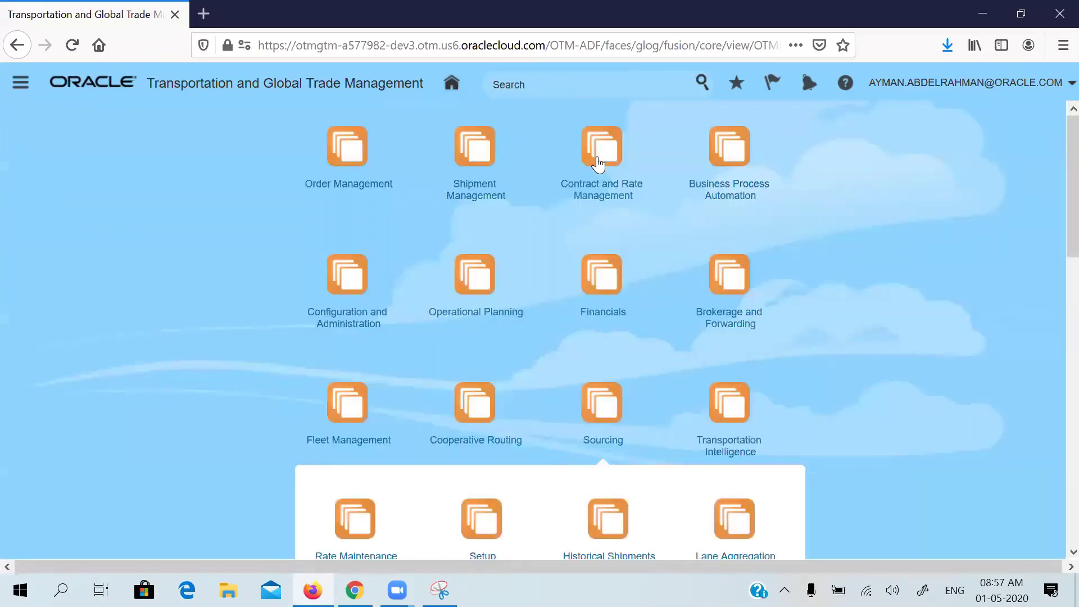
pyautogui.moveTo(1069, 192); pyautogui.dragTo(1069, 312)
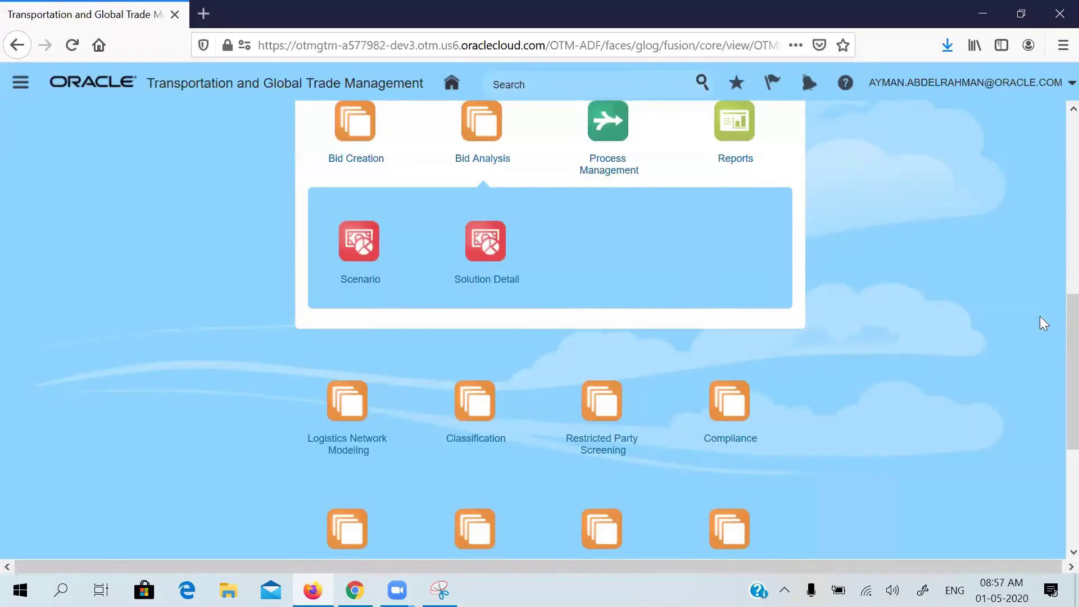
pyautogui.scroll(-3, 1052, 329)
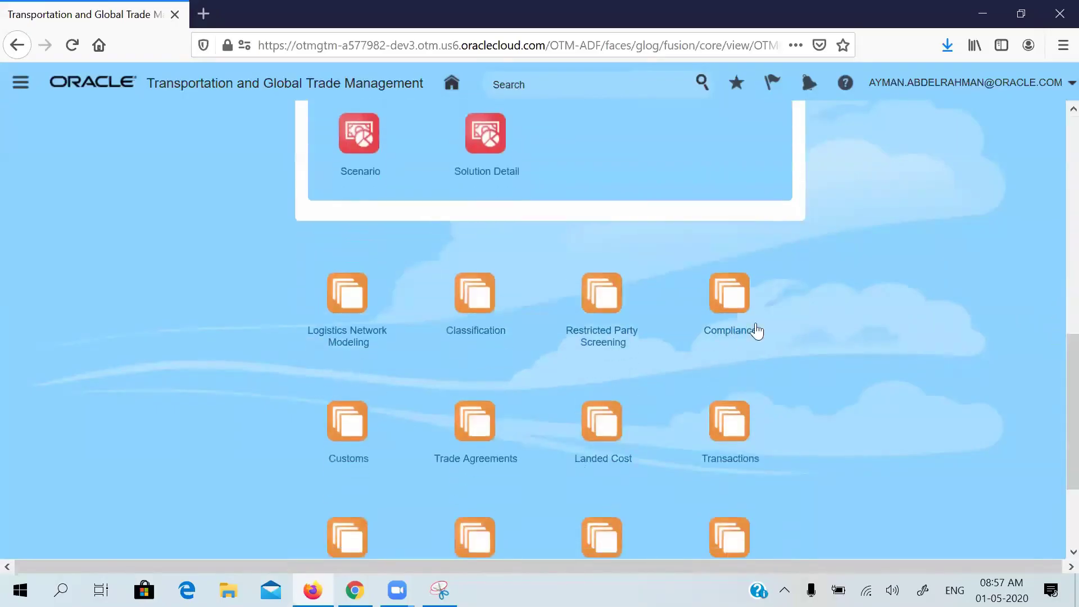
pyautogui.scroll(6, 1052, 360)
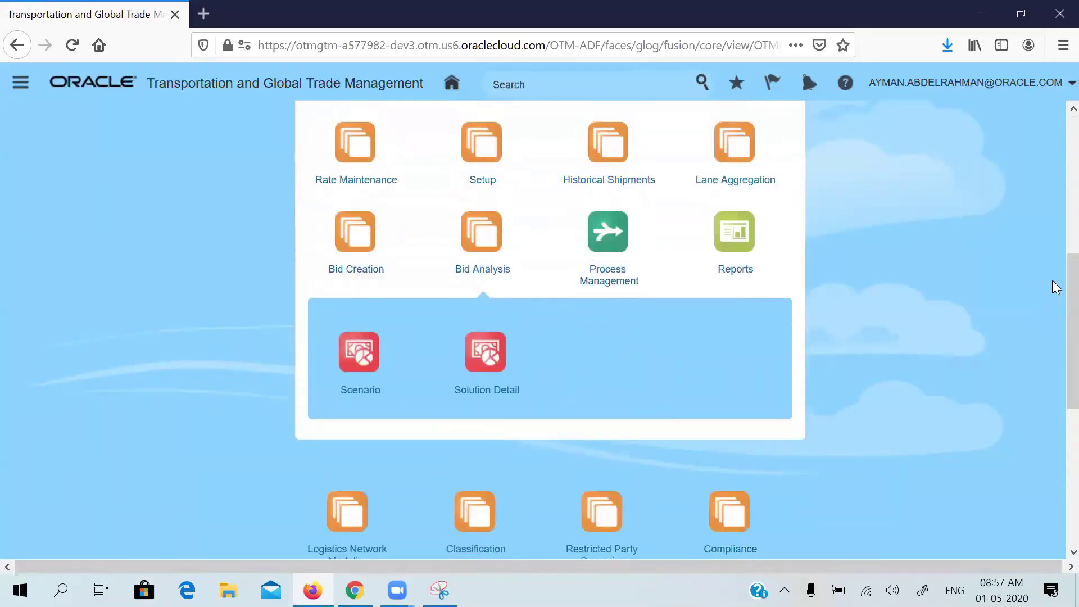
pyautogui.click(367, 246)
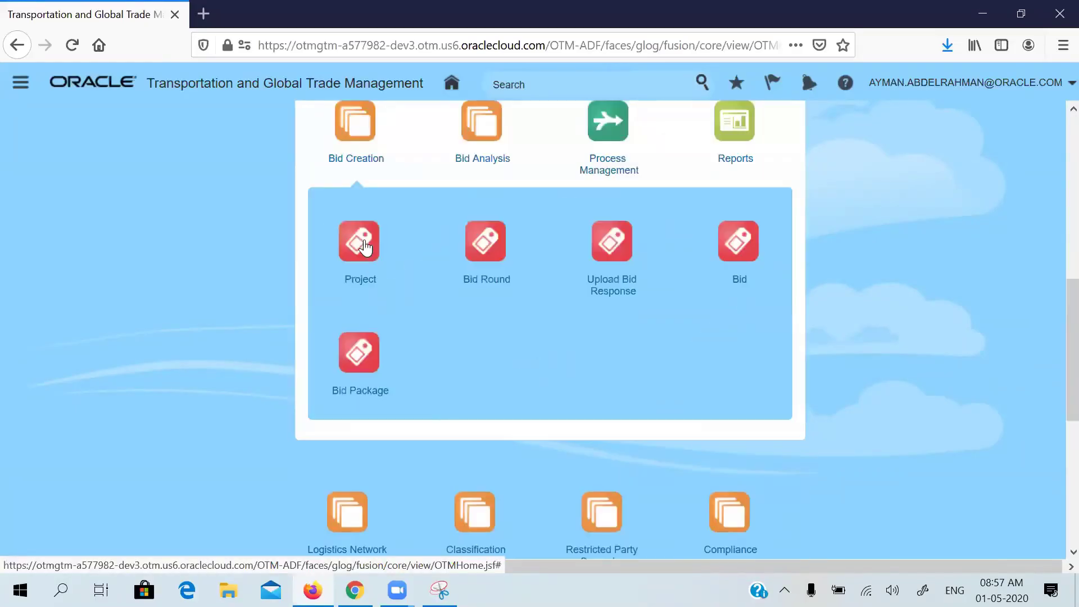
pyautogui.scroll(5, 489, 246)
pyautogui.click(490, 254)
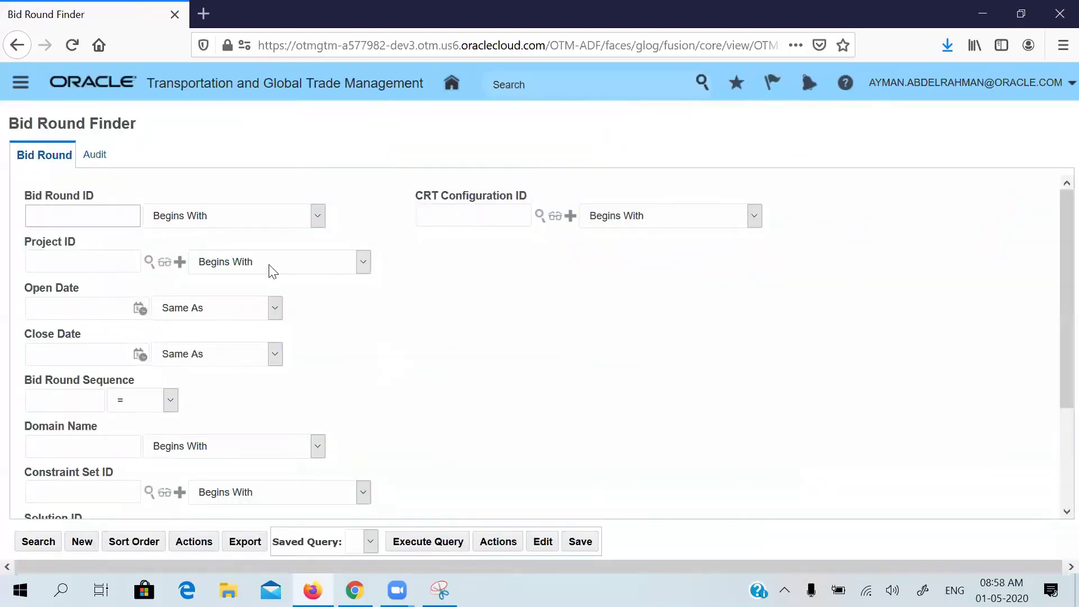
# - Run an unfiltered search in the Bids finder, examine the equipment, status and bid round columns, and open a blank new bid
pyautogui.click(452, 84)
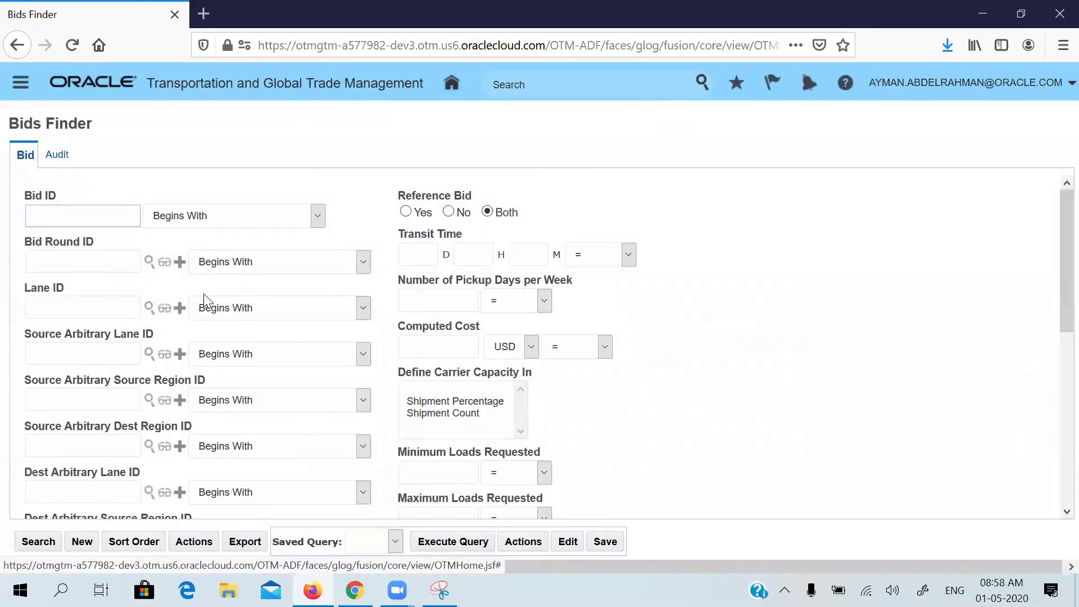
pyautogui.press('Return')
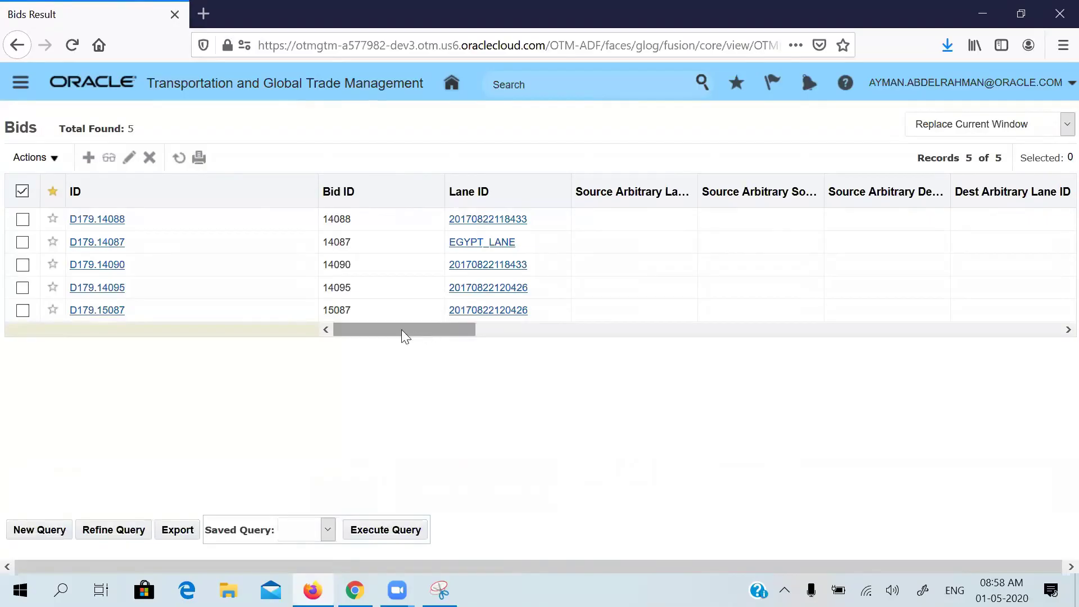
pyautogui.moveTo(401, 330); pyautogui.dragTo(578, 340)
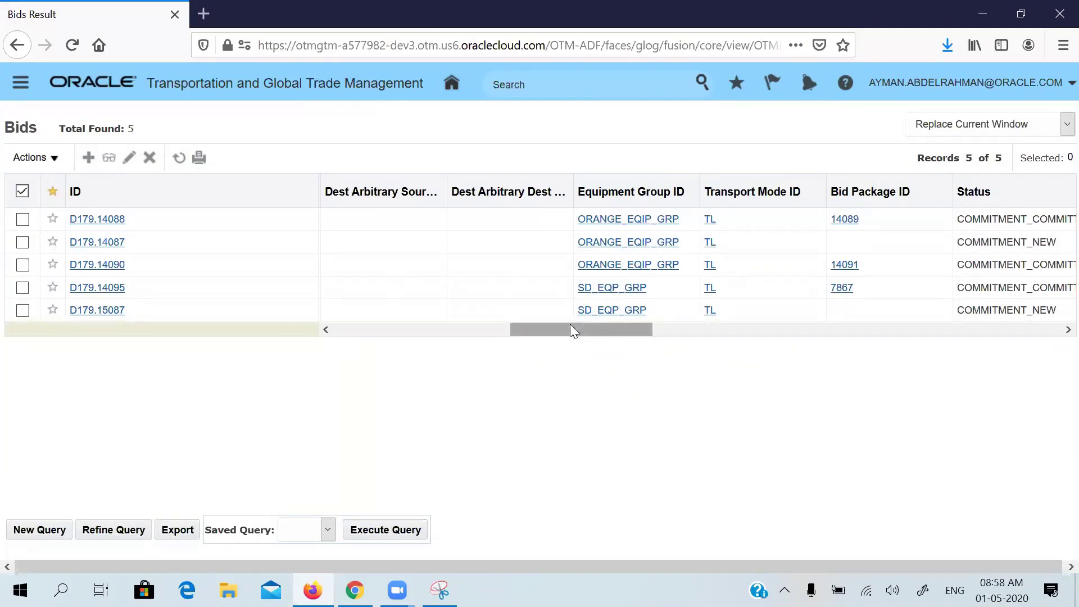
pyautogui.moveTo(571, 326); pyautogui.dragTo(636, 344)
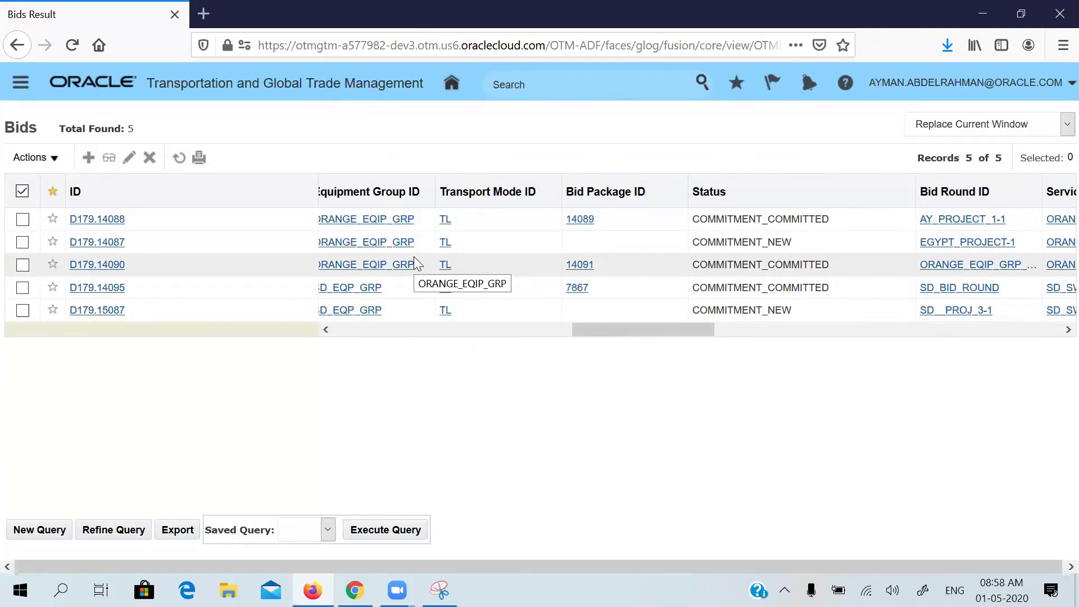
pyautogui.click(90, 160)
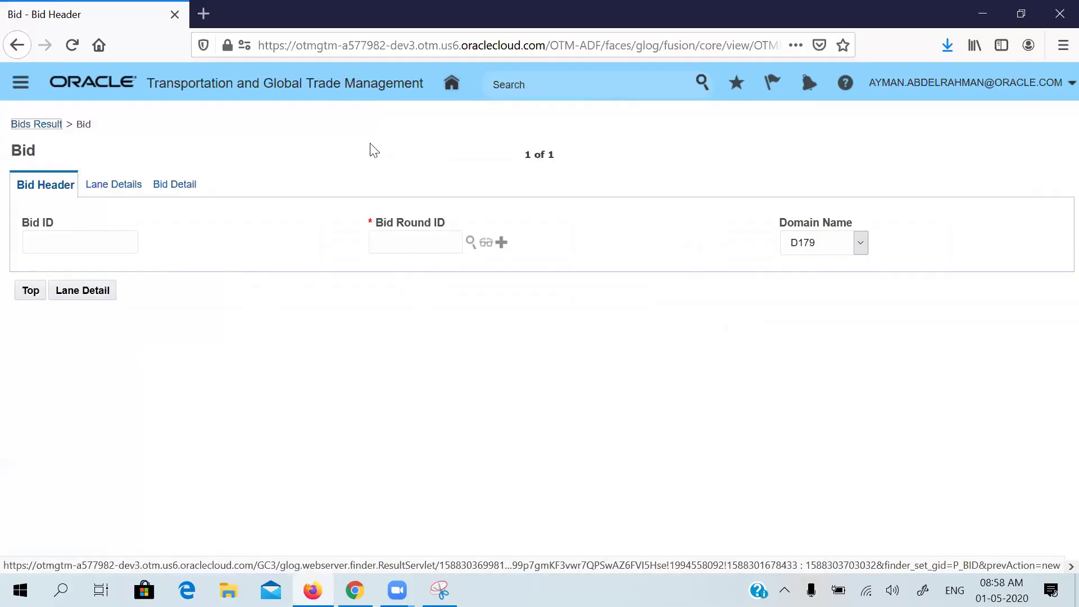
# - Leave the blank bid, return to the Bid Round finder under Bid Creation and run an unfiltered search
pyautogui.click(456, 84)
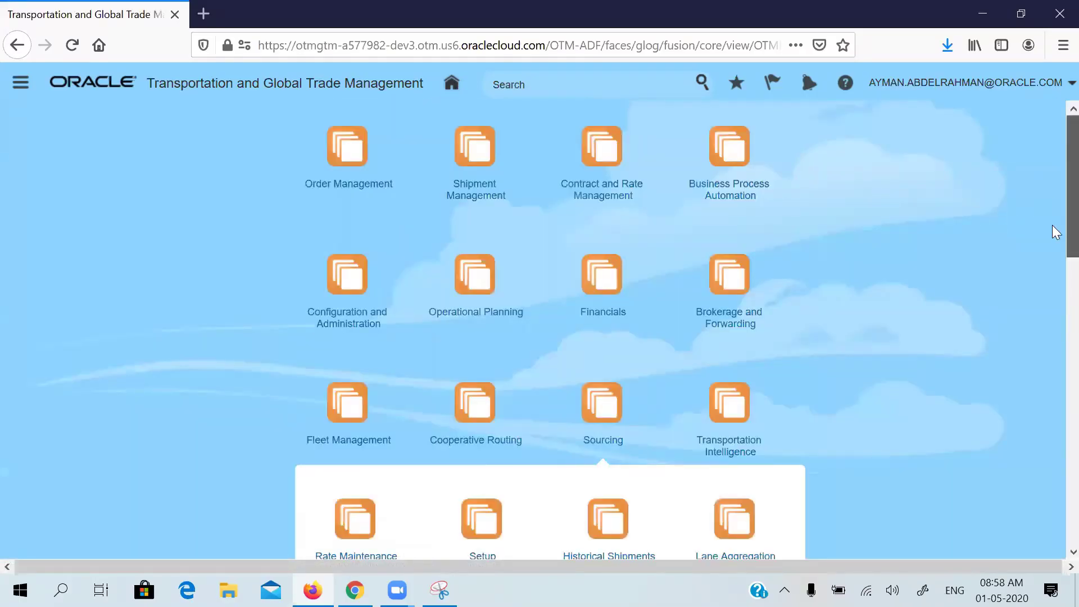
pyautogui.moveTo(1053, 226); pyautogui.dragTo(1045, 325)
pyautogui.click(501, 364)
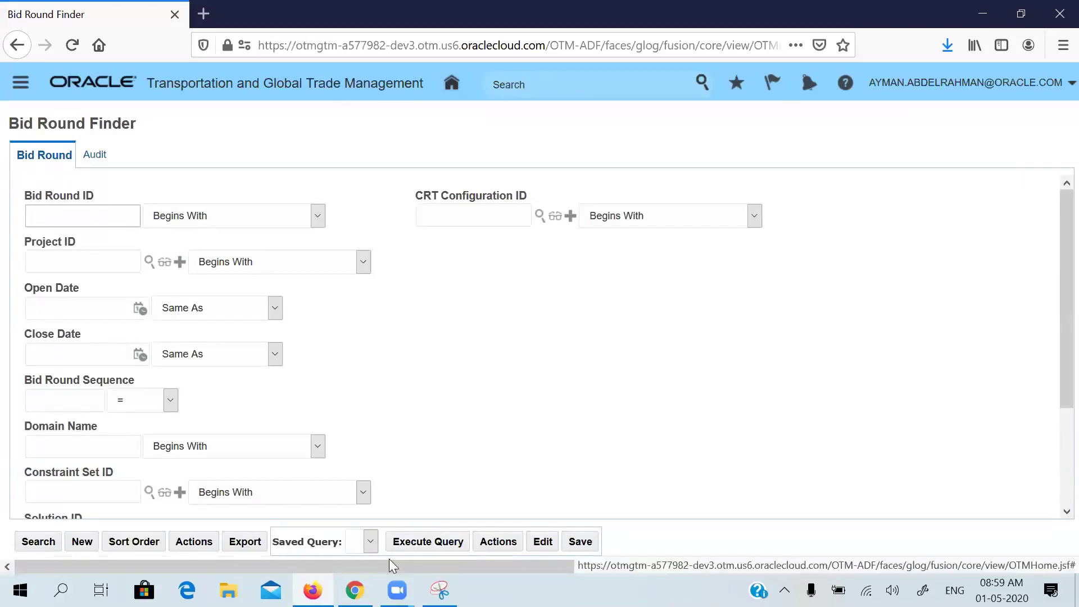
pyautogui.click(88, 215)
pyautogui.press('Return')
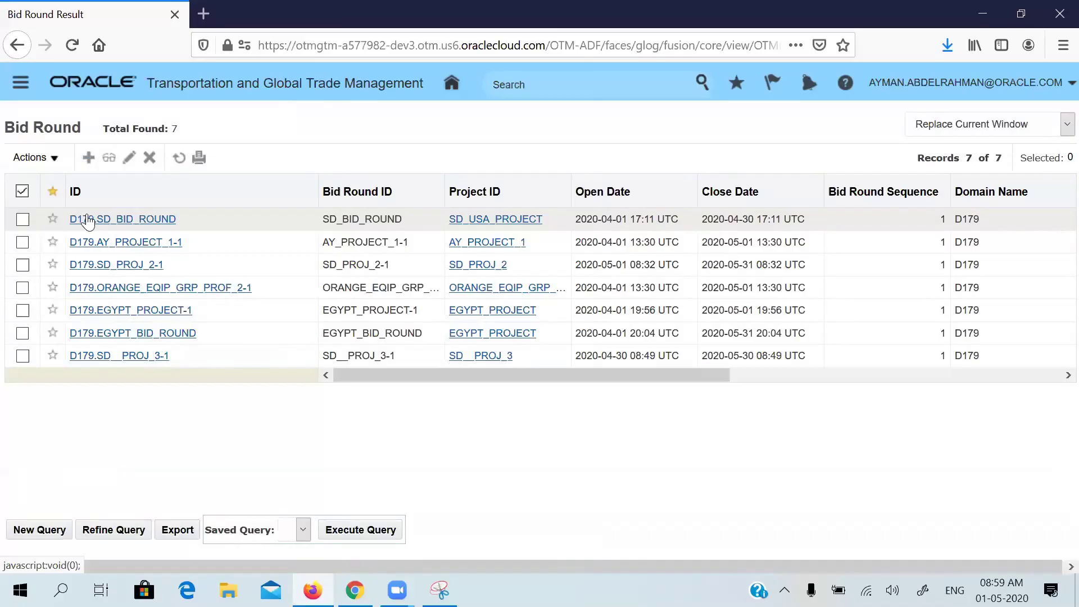
# - Review the actions available for bid round SD__PROJ_3-1 and open its related bids
pyautogui.click(23, 356)
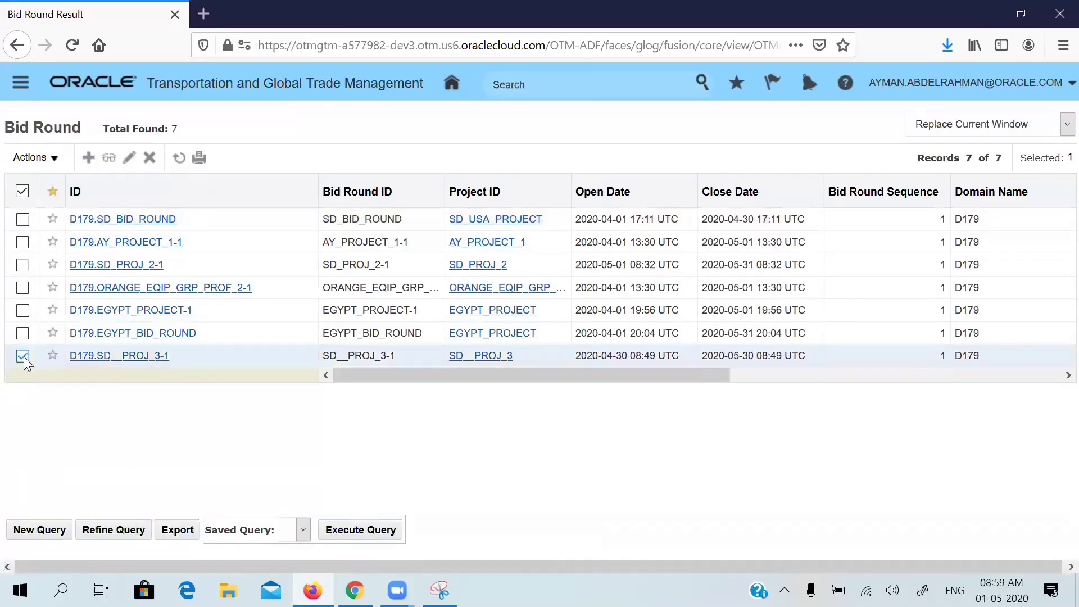
pyautogui.click(56, 159)
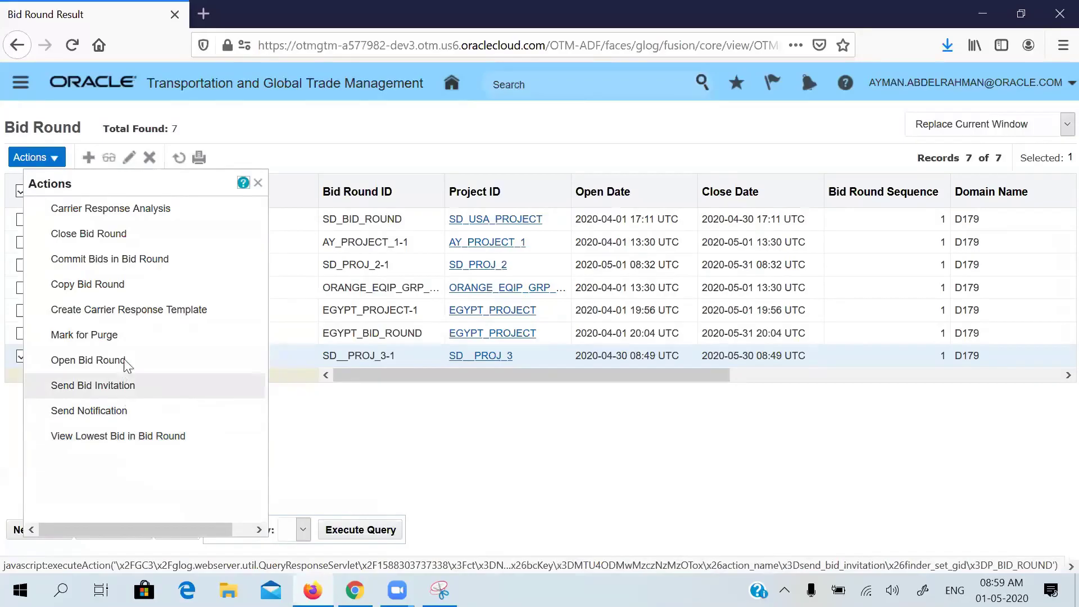
pyautogui.click(258, 183)
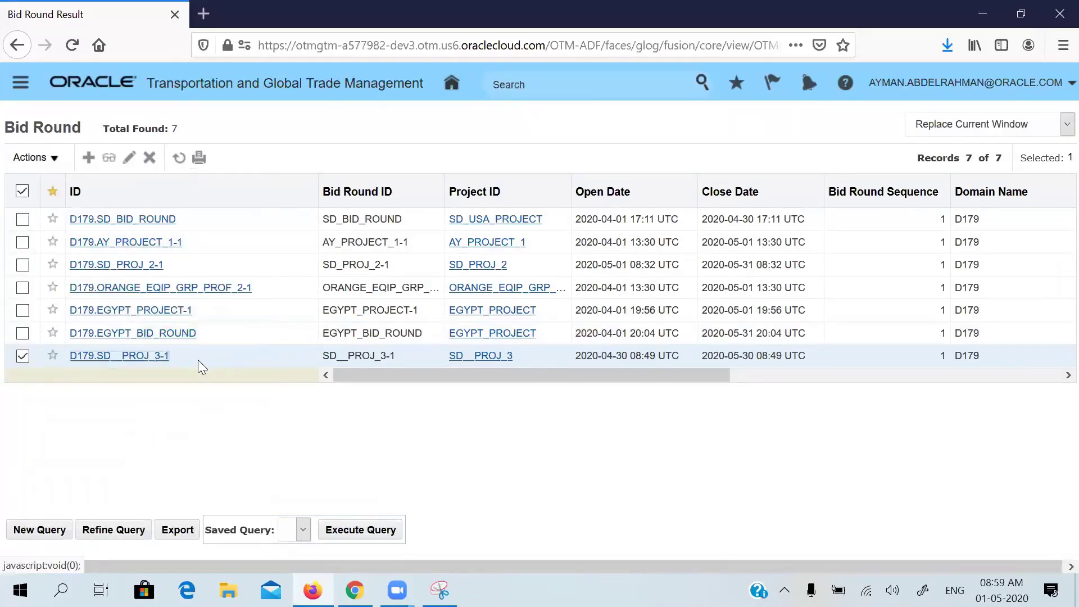
pyautogui.rightClick(242, 360)
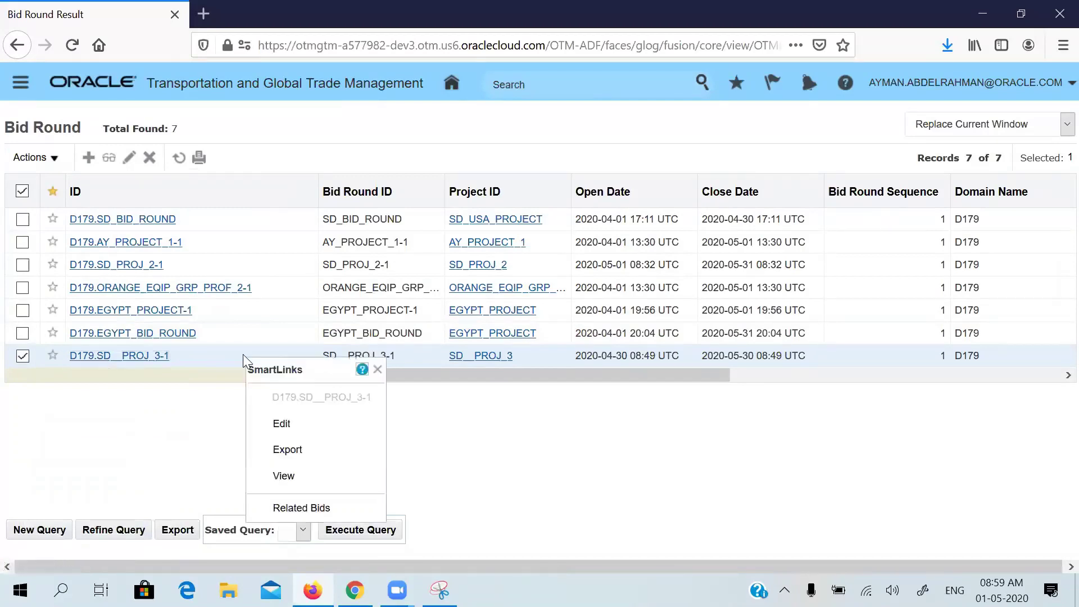
pyautogui.click(321, 471)
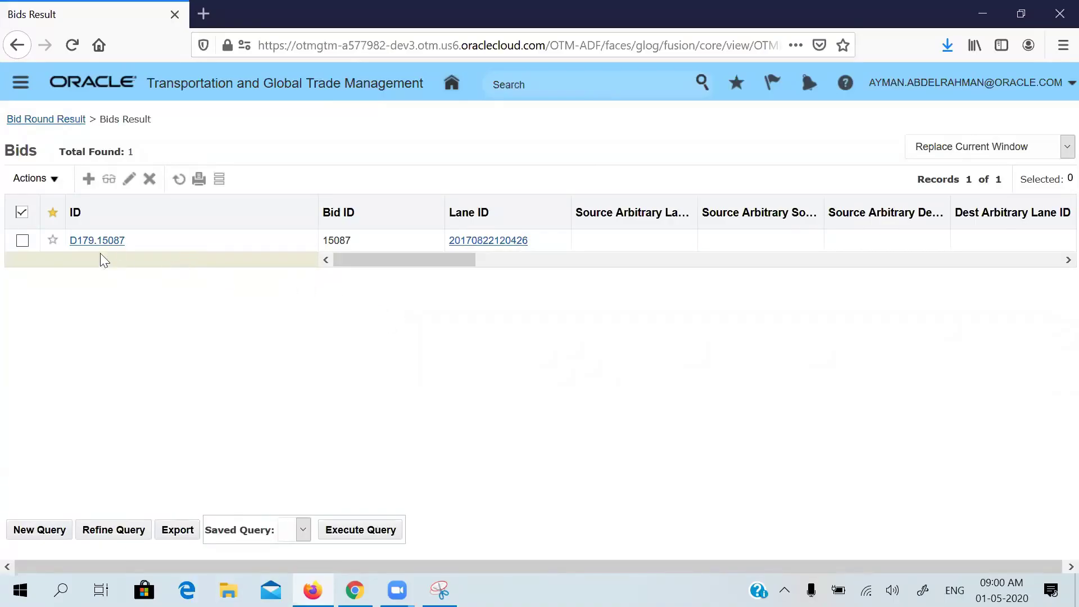
# - Open the bid related to SD__PROJ_3-1 for editing and review its linked bid round, lane details and bid detail
pyautogui.click(23, 240)
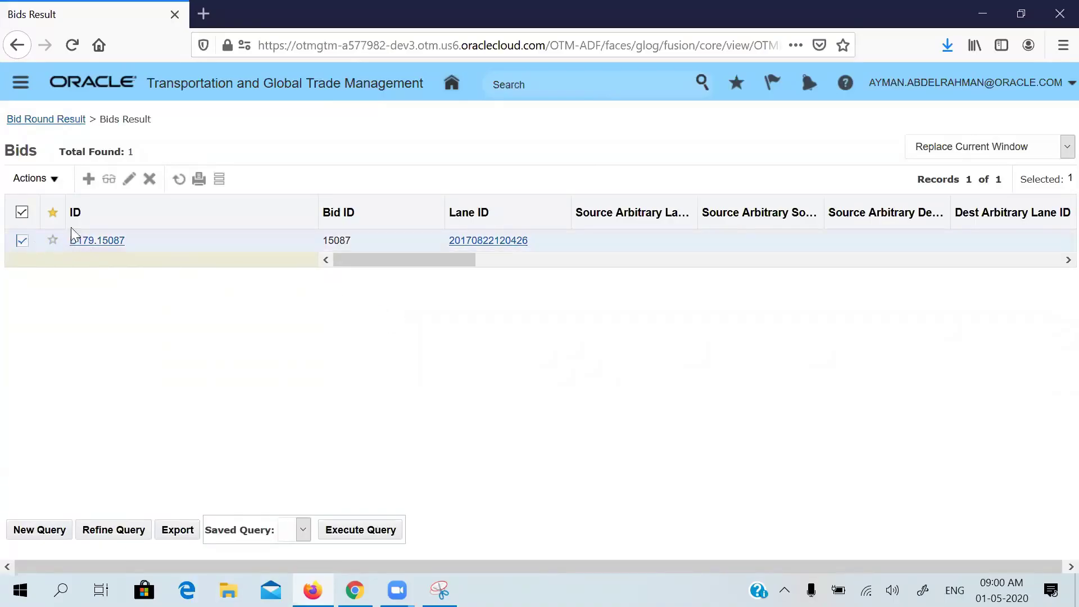
pyautogui.click(130, 183)
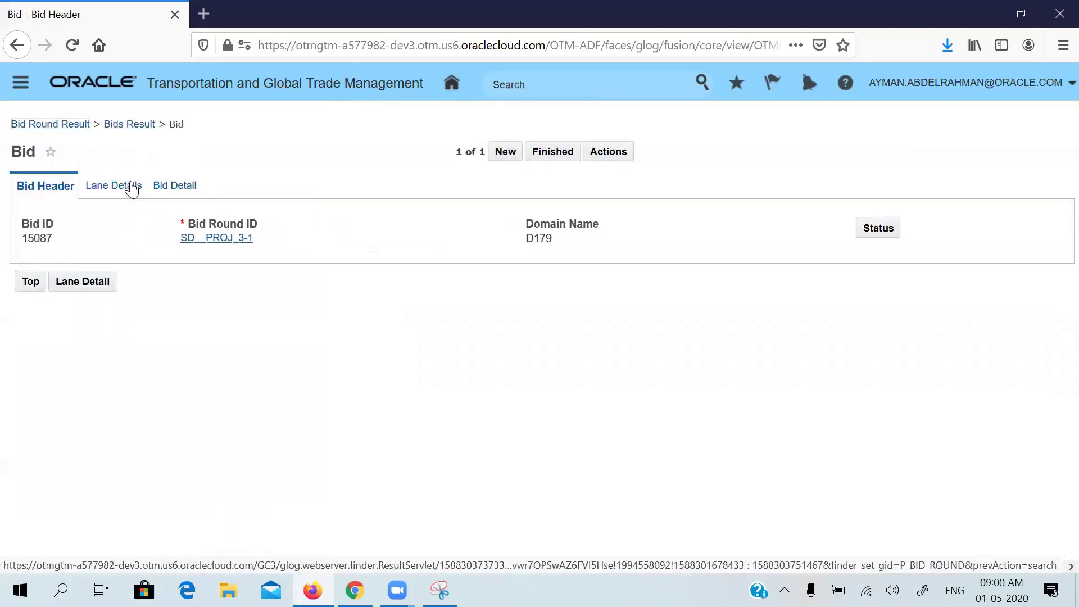
pyautogui.click(235, 241)
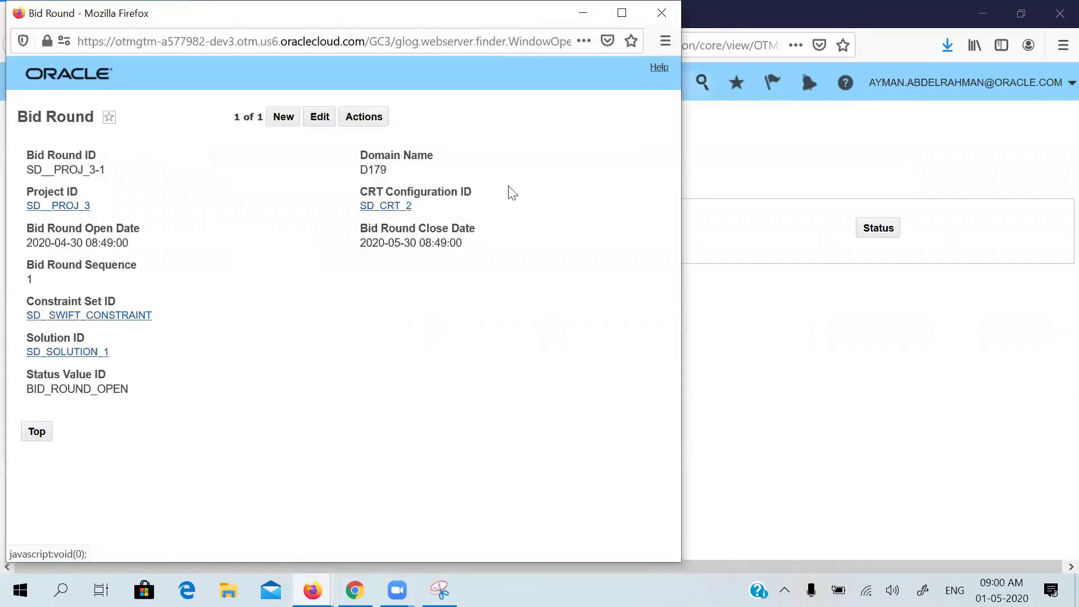
pyautogui.click(667, 12)
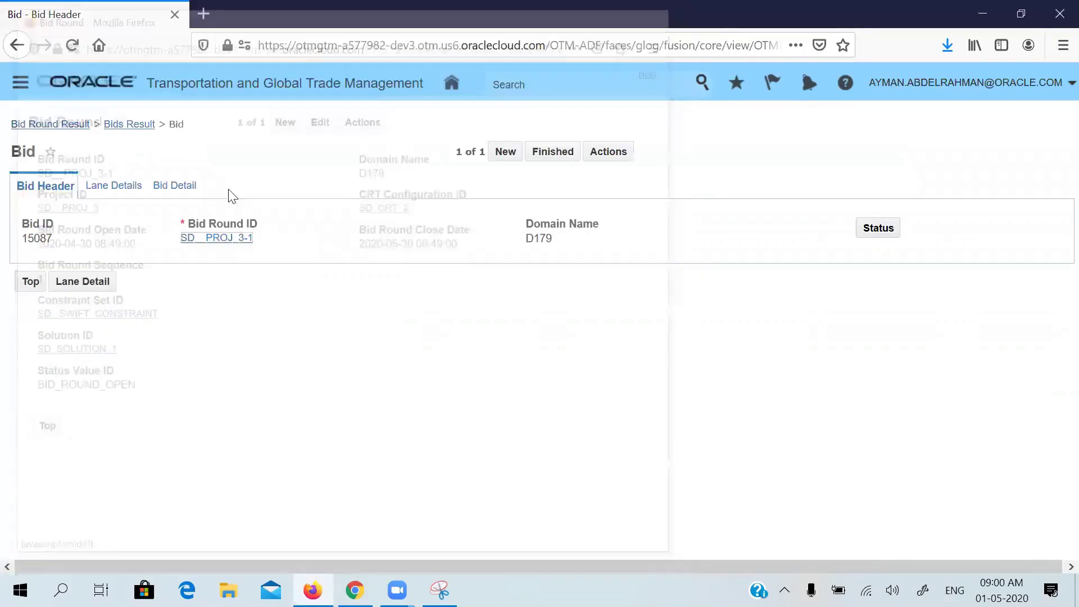
pyautogui.click(93, 285)
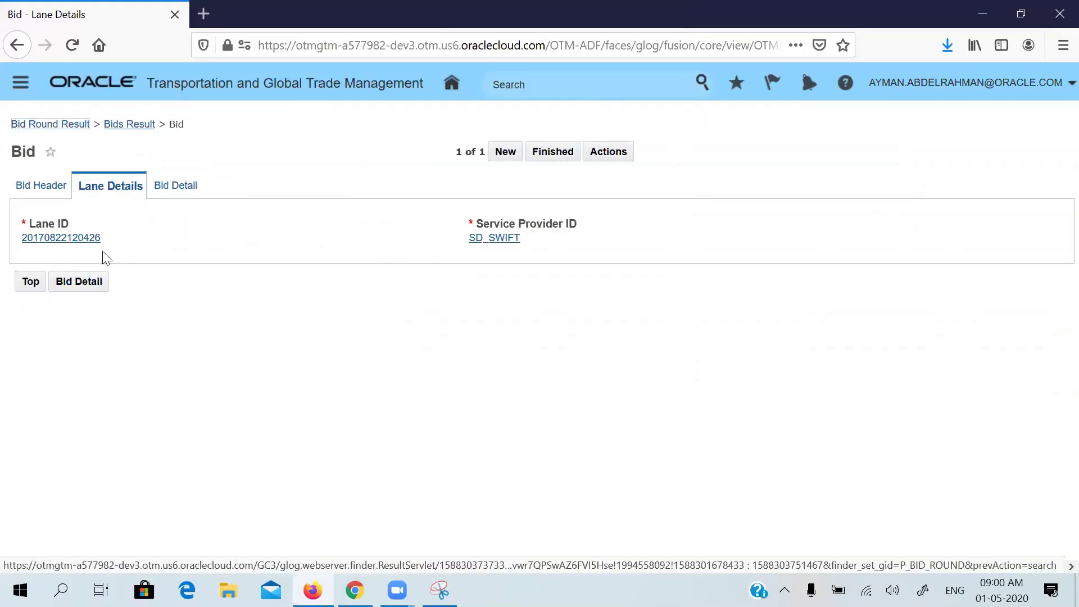
pyautogui.click(92, 281)
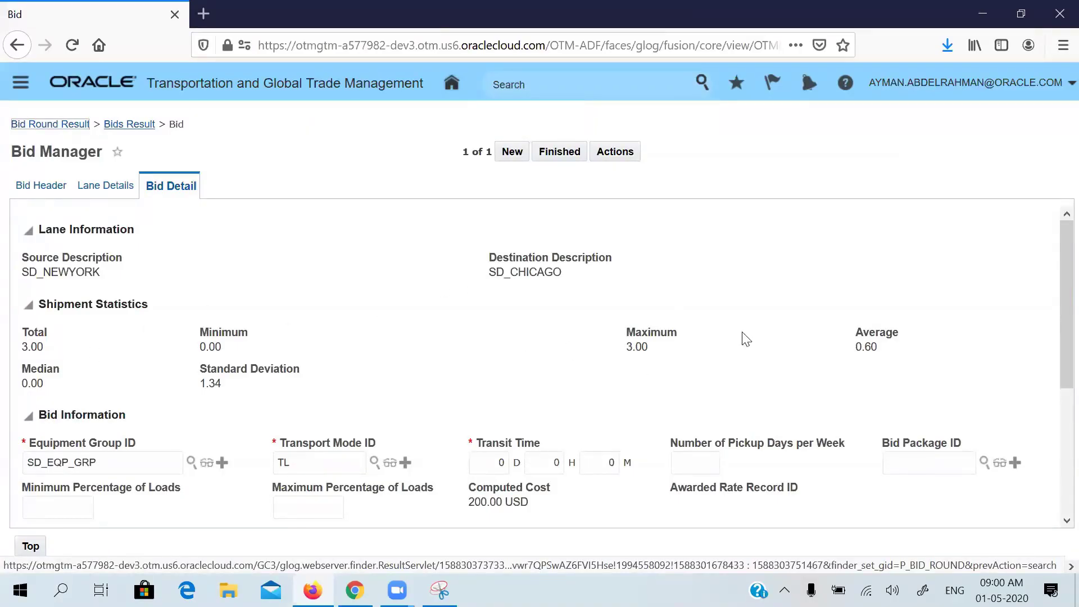
# - Review the bid's equipment group, computed cost, rate attributes and remarks, and finish the bid
pyautogui.moveTo(1056, 322); pyautogui.dragTo(1056, 427)
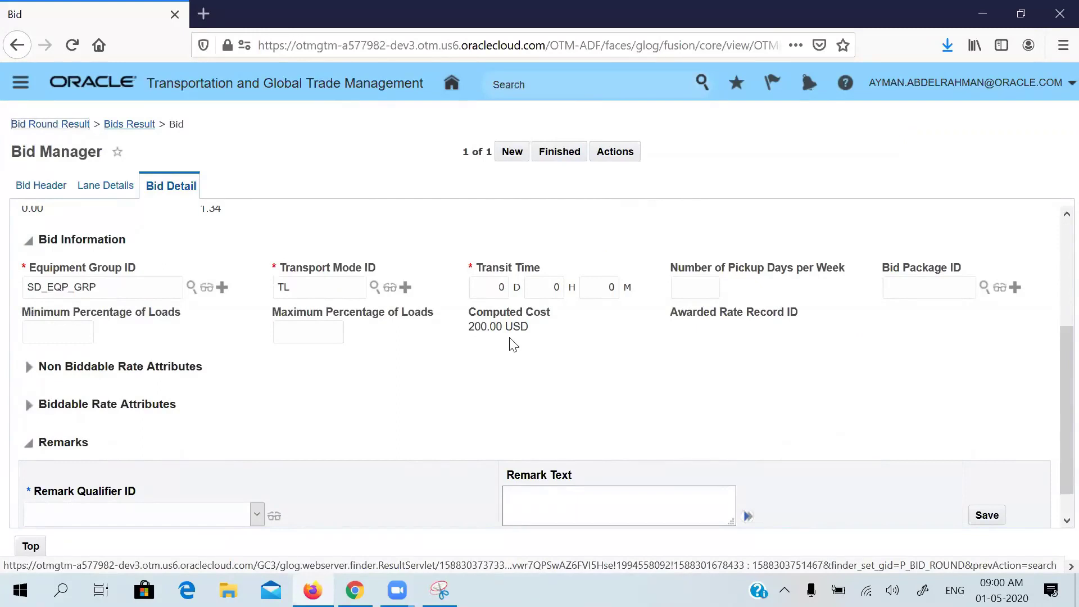
pyautogui.click(113, 289)
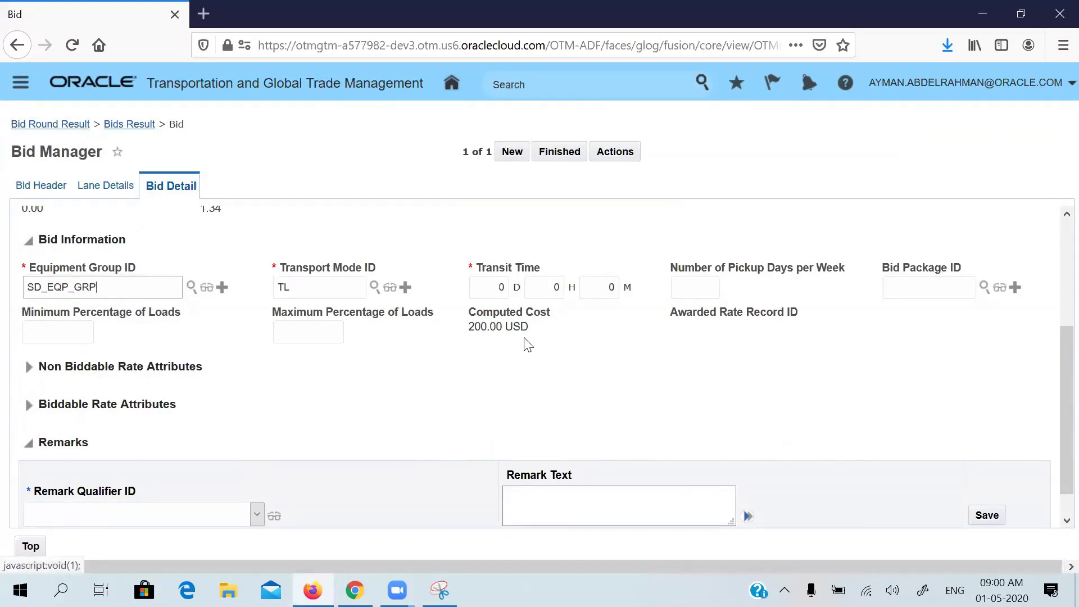
pyautogui.scroll(-1, 1053, 411)
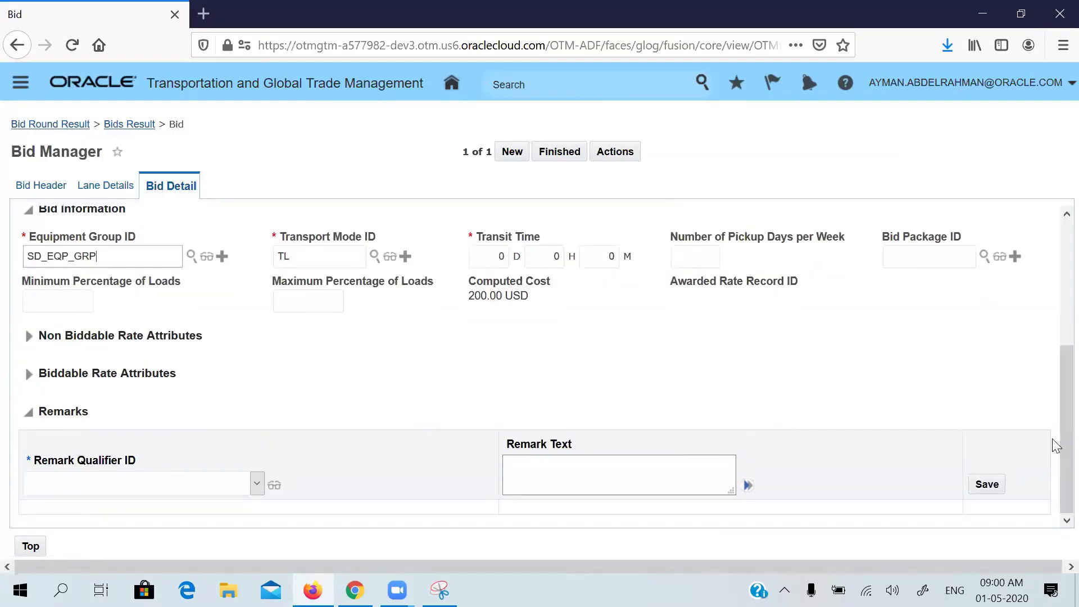
pyautogui.click(570, 153)
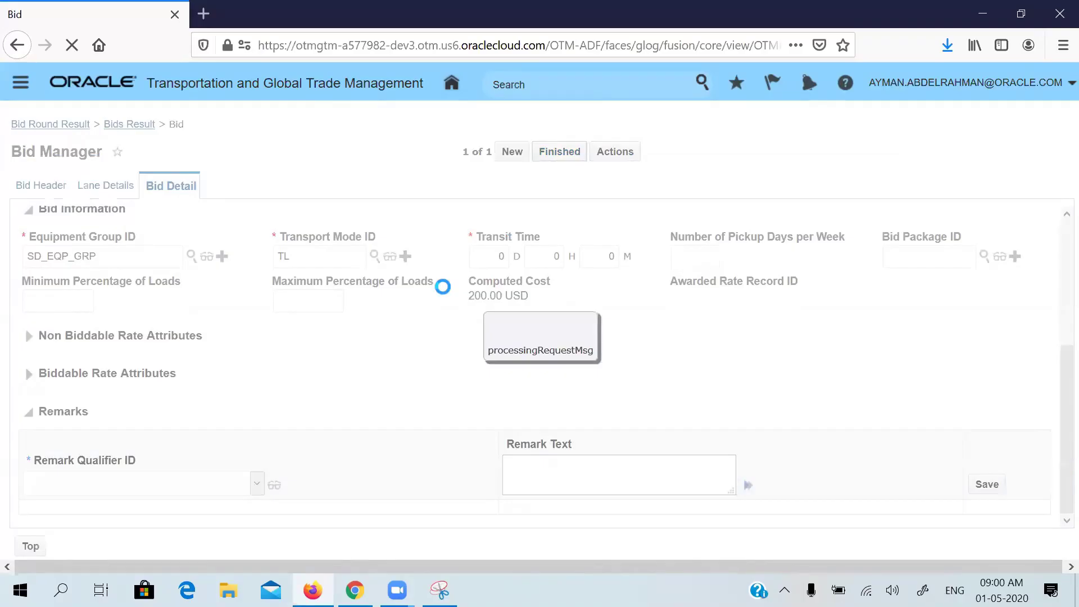
# - Return to the Bid Round finder under Sourcing's Bid Creation and list all bid rounds without filters
pyautogui.click(452, 83)
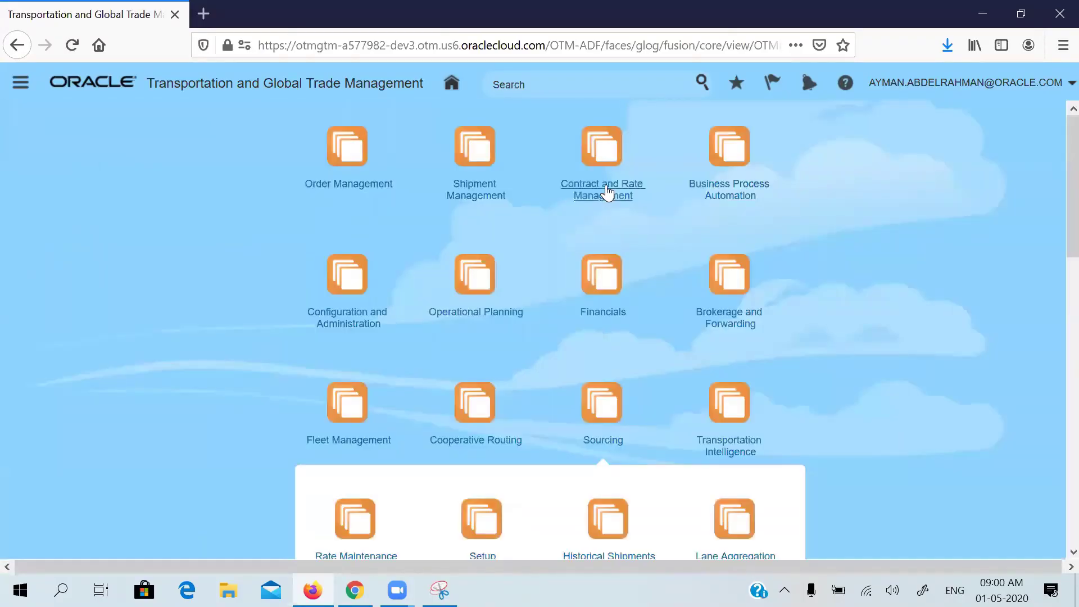
pyautogui.scroll(-3, 1052, 242)
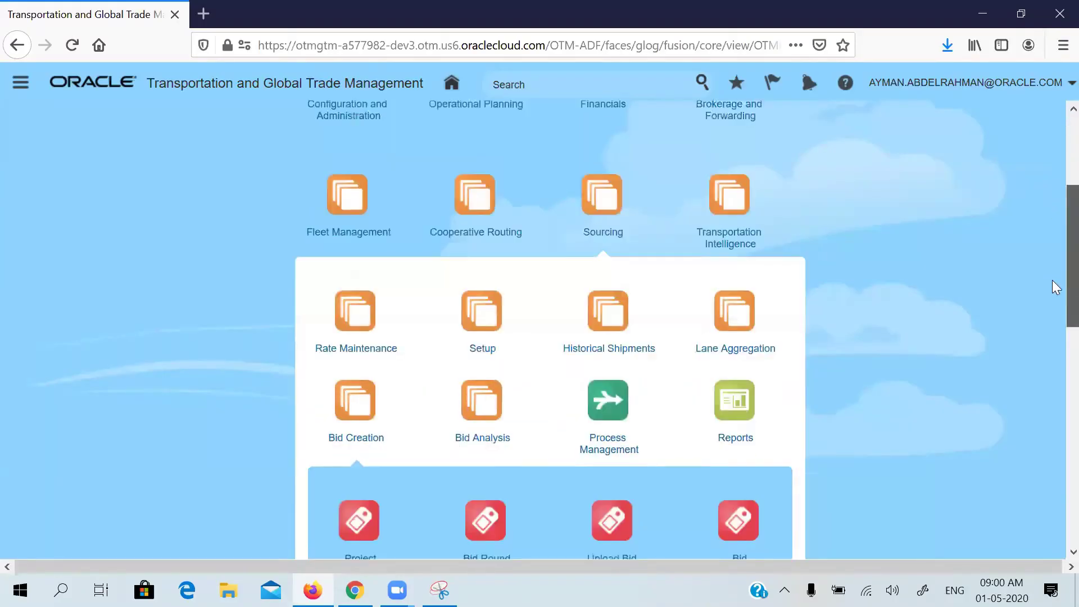
pyautogui.scroll(-2, 1053, 293)
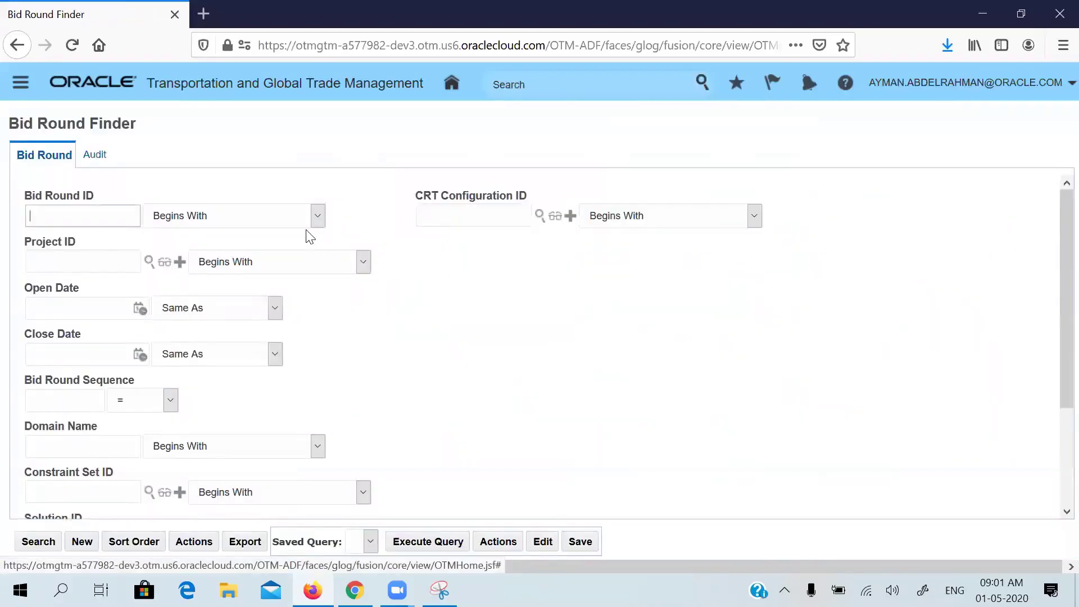
pyautogui.click(103, 206)
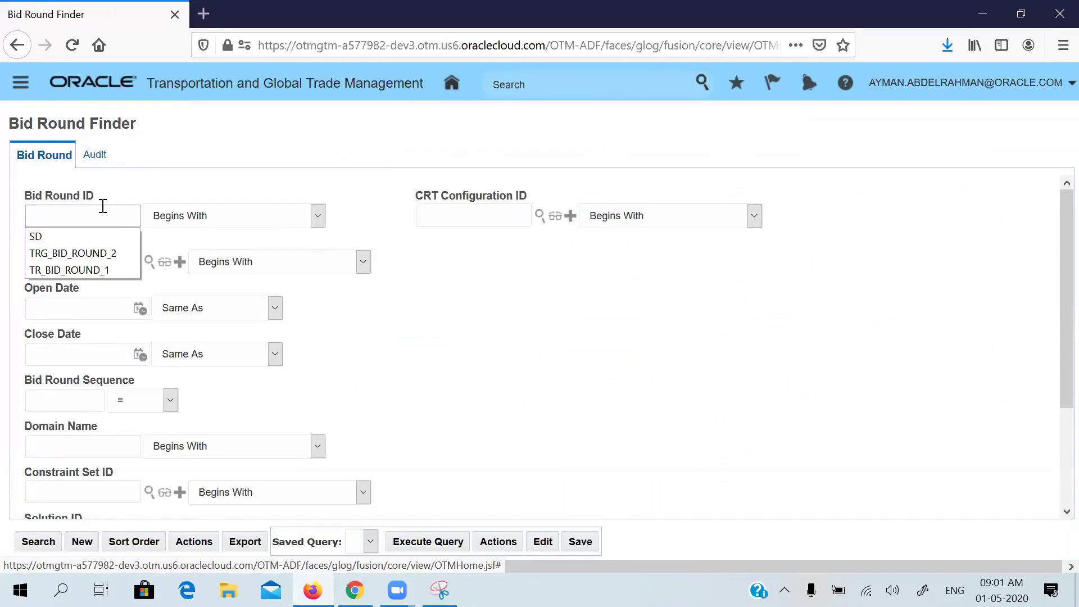
pyautogui.press('Return')
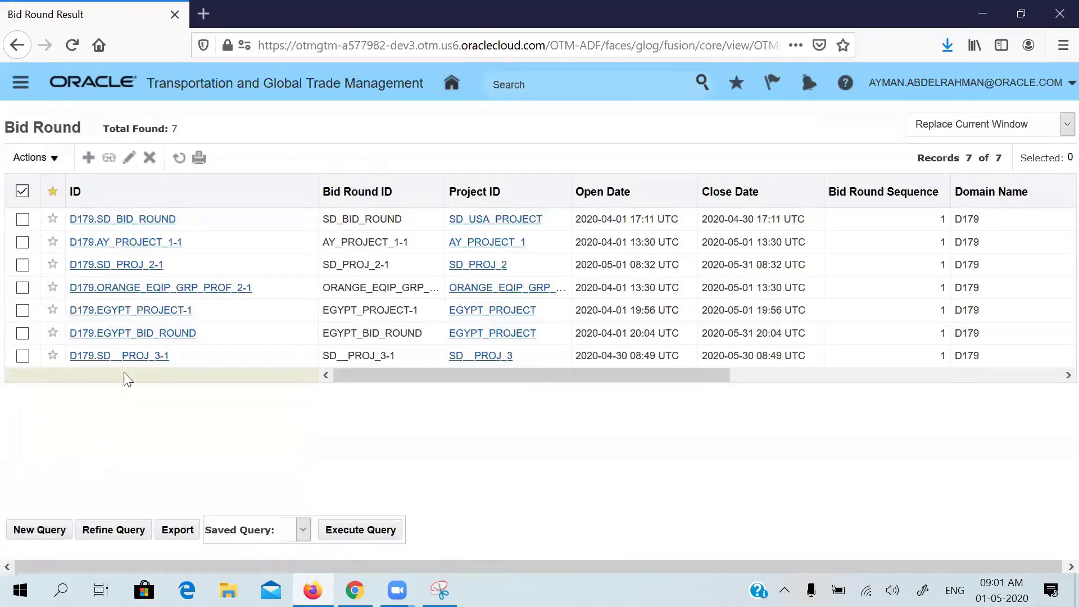
# - Select bid round SD__PROJ_3-1 and examine its available actions without running any
pyautogui.click(21, 356)
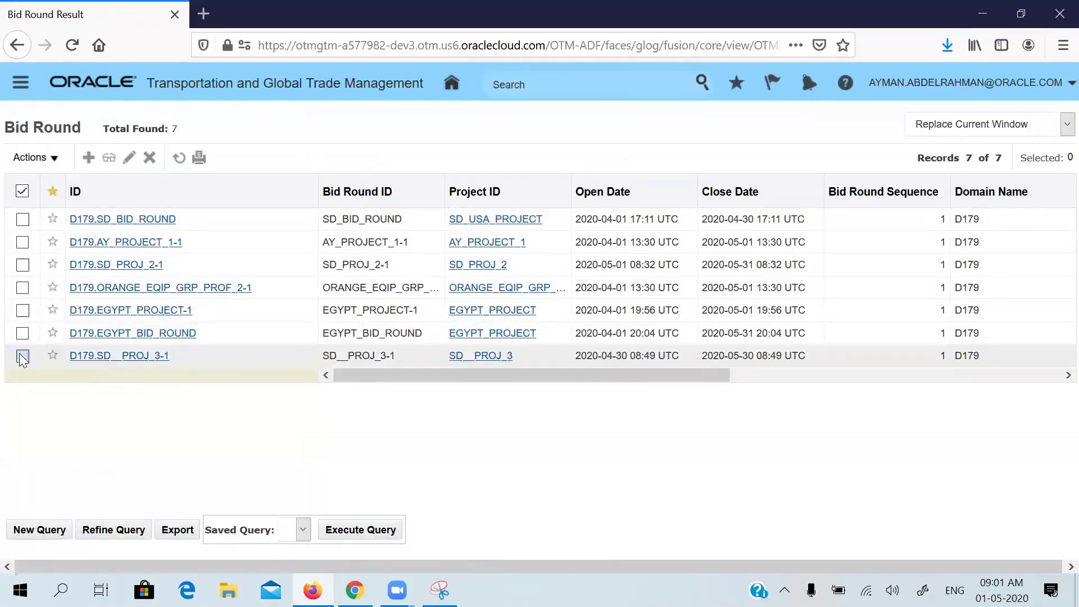
pyautogui.click(55, 160)
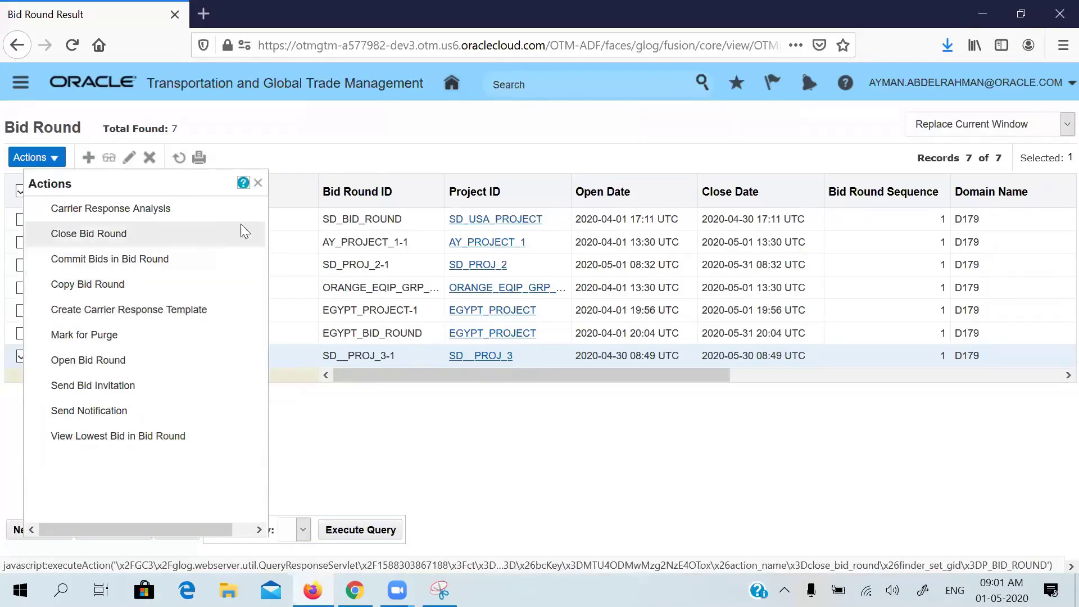
pyautogui.click(258, 184)
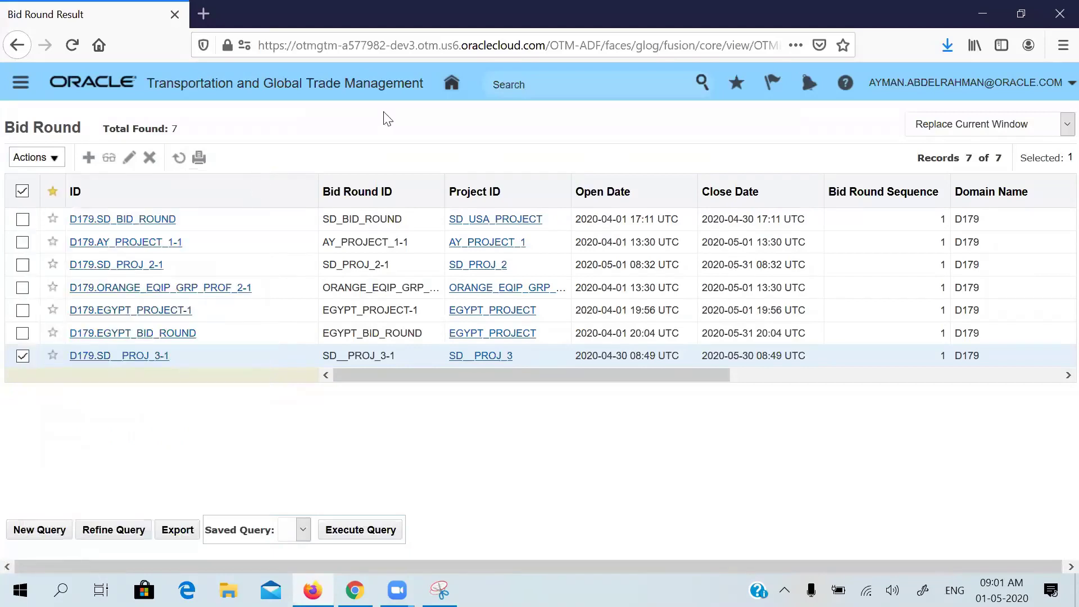
# - Open the Bids finder under Bid Creation from the home page and run an unfiltered search
pyautogui.click(455, 84)
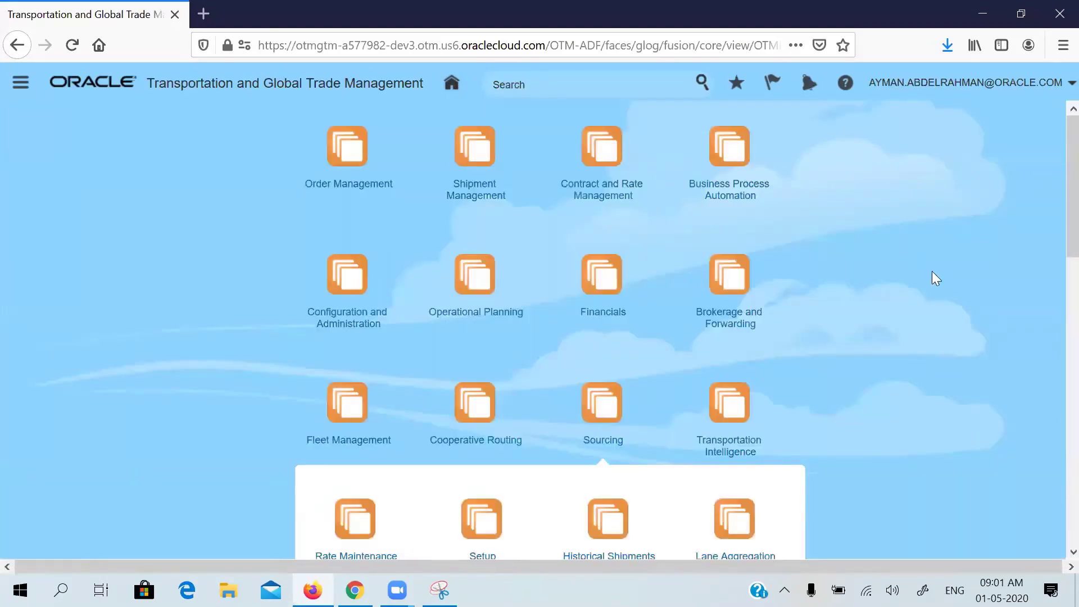
pyautogui.moveTo(1053, 203); pyautogui.dragTo(1053, 325)
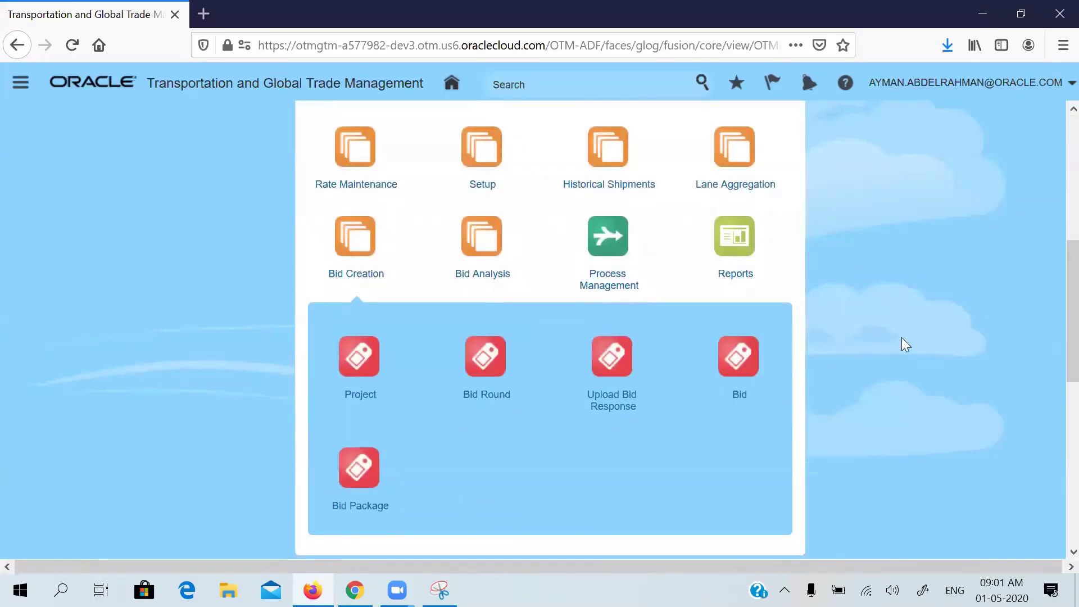
pyautogui.click(746, 362)
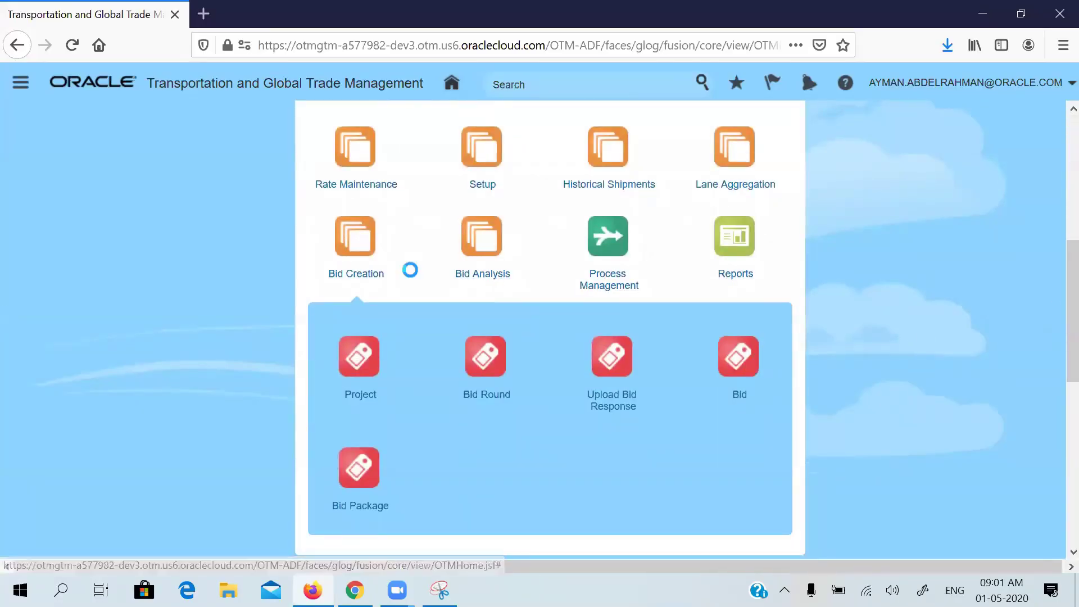
pyautogui.scroll(3, 411, 270)
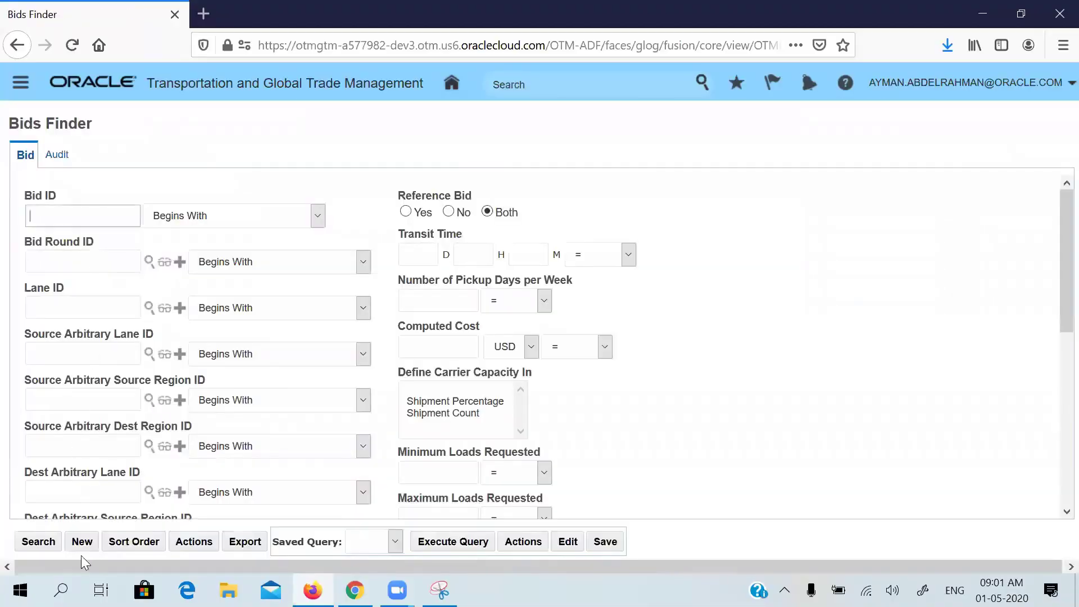
pyautogui.click(41, 543)
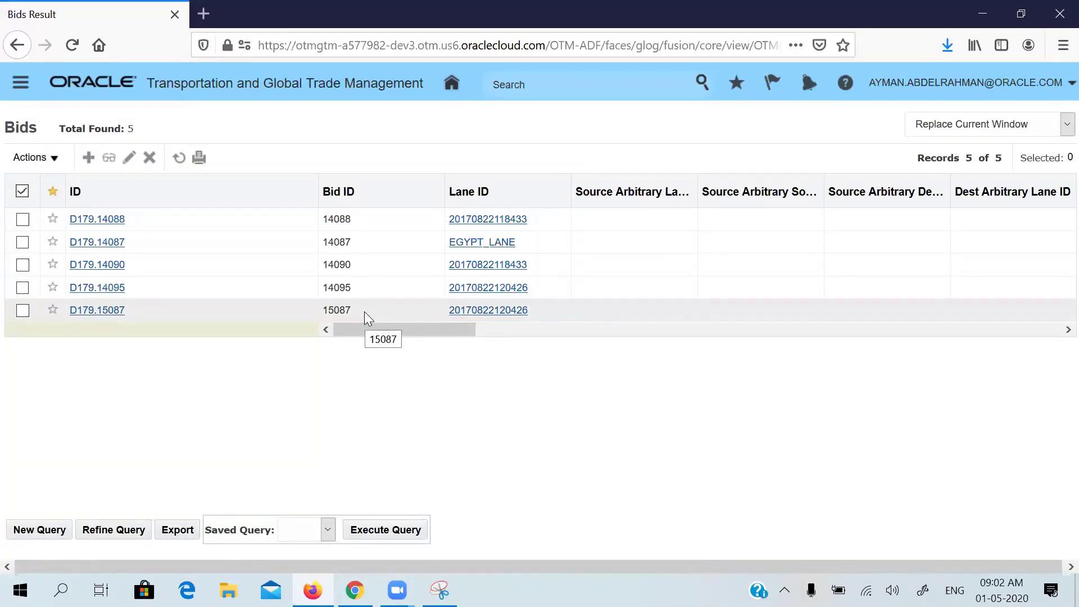
# - Select bid 15087 and change its publish status to BID_PUBLISH_YES
pyautogui.click(22, 310)
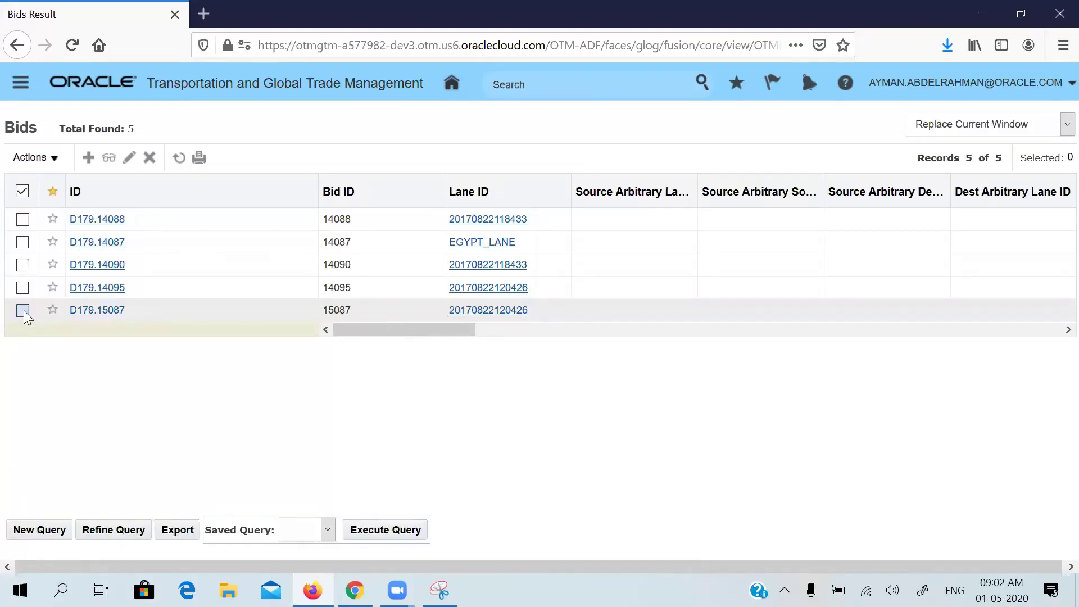
pyautogui.click(55, 158)
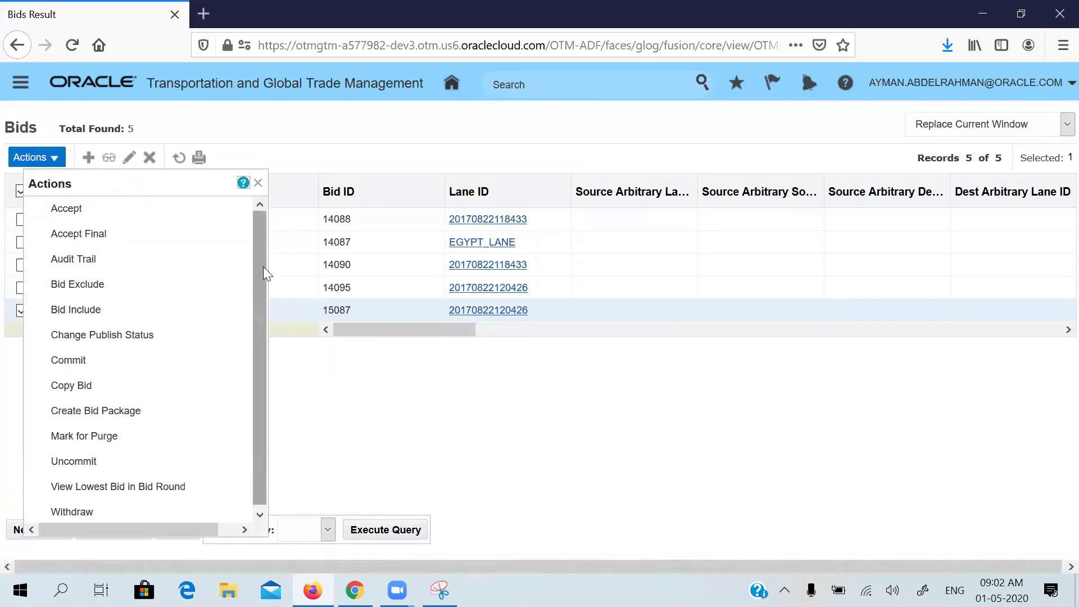
pyautogui.moveTo(263, 265); pyautogui.dragTo(262, 305)
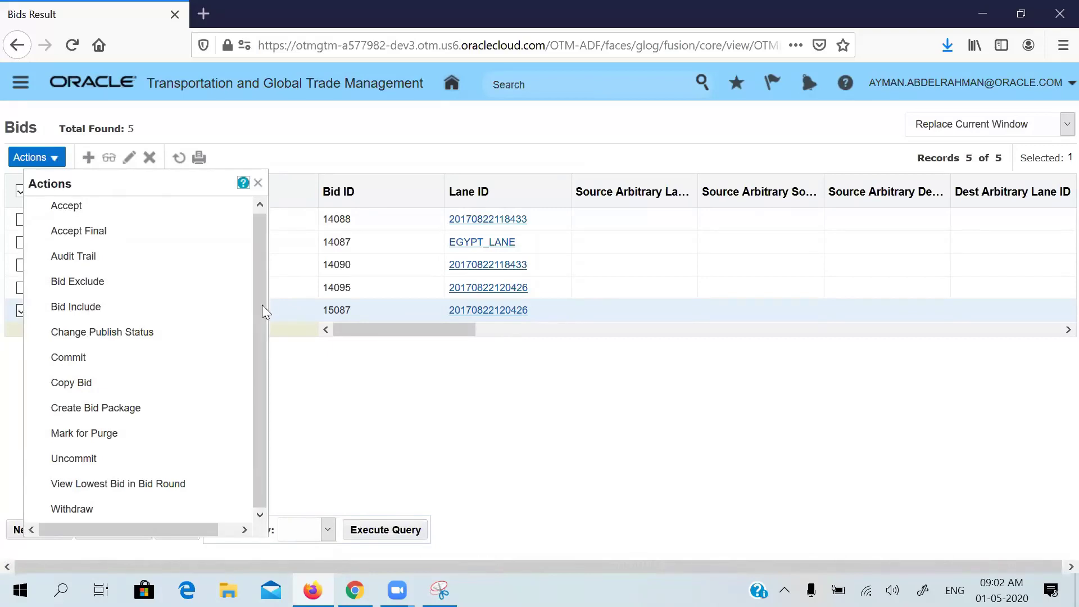
pyautogui.click(85, 335)
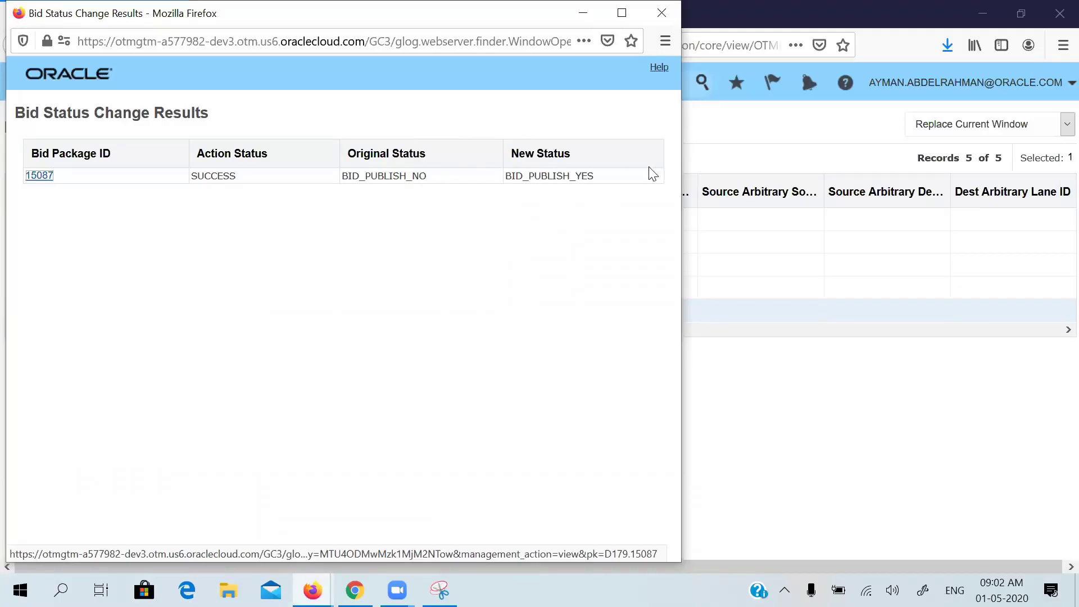
pyautogui.click(661, 12)
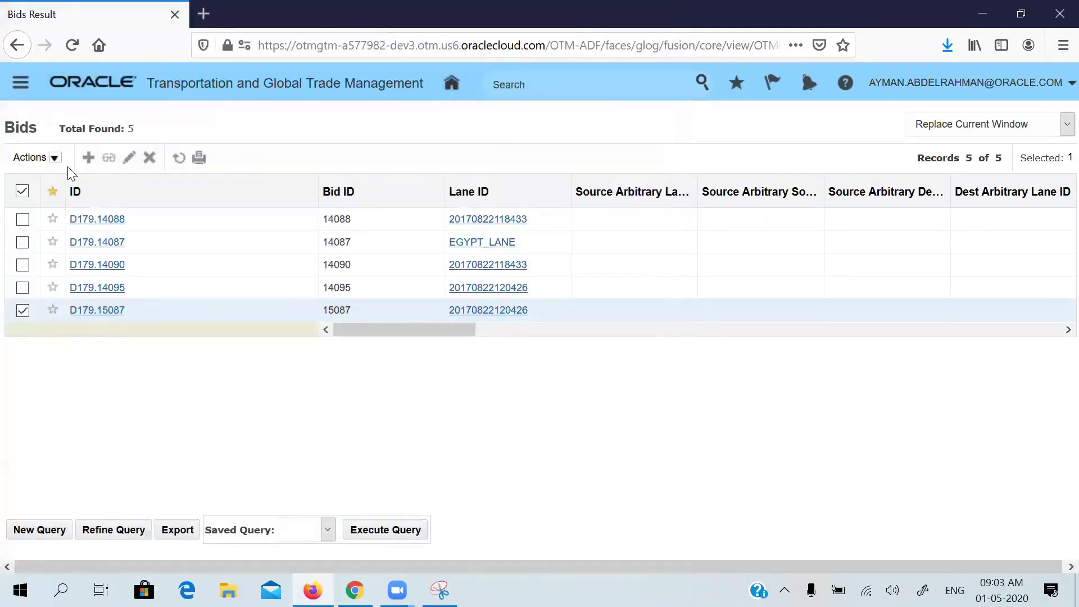
# - Try to accept bid 15087 and close the status change results
pyautogui.click(55, 158)
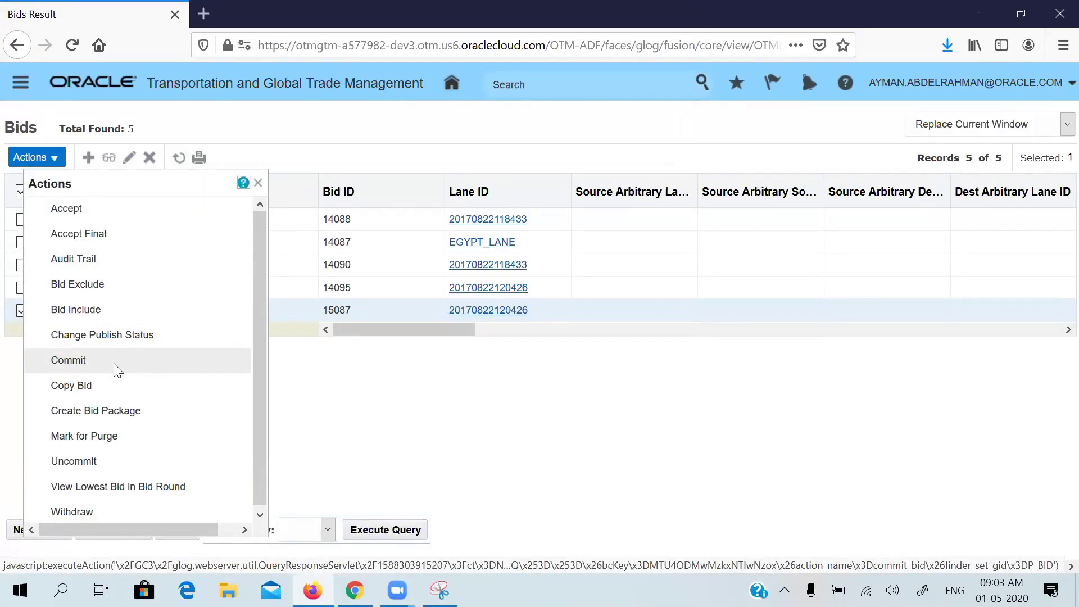
pyautogui.click(102, 206)
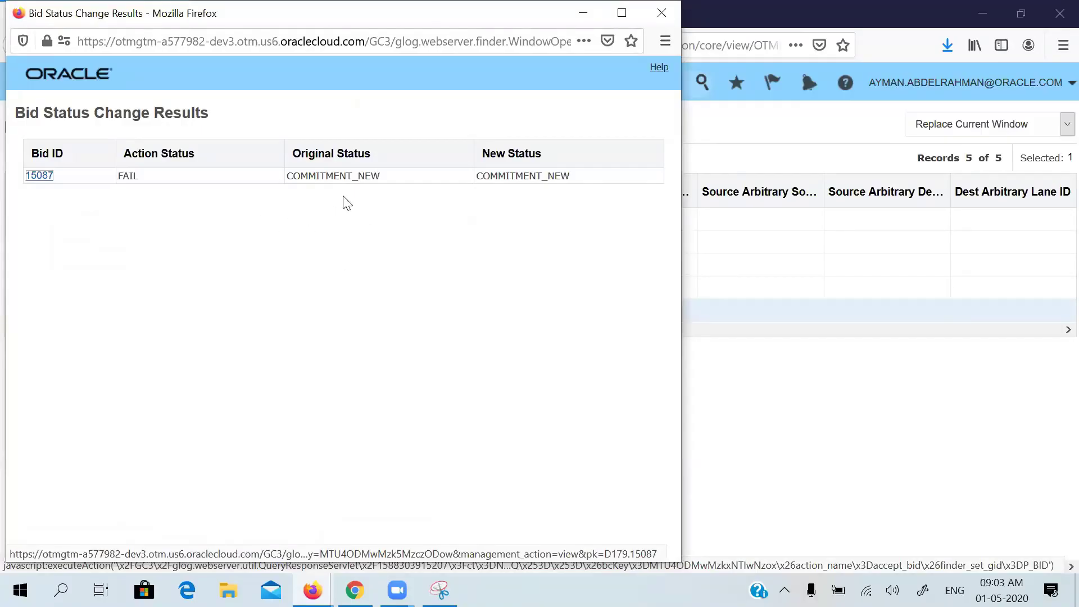
pyautogui.click(662, 13)
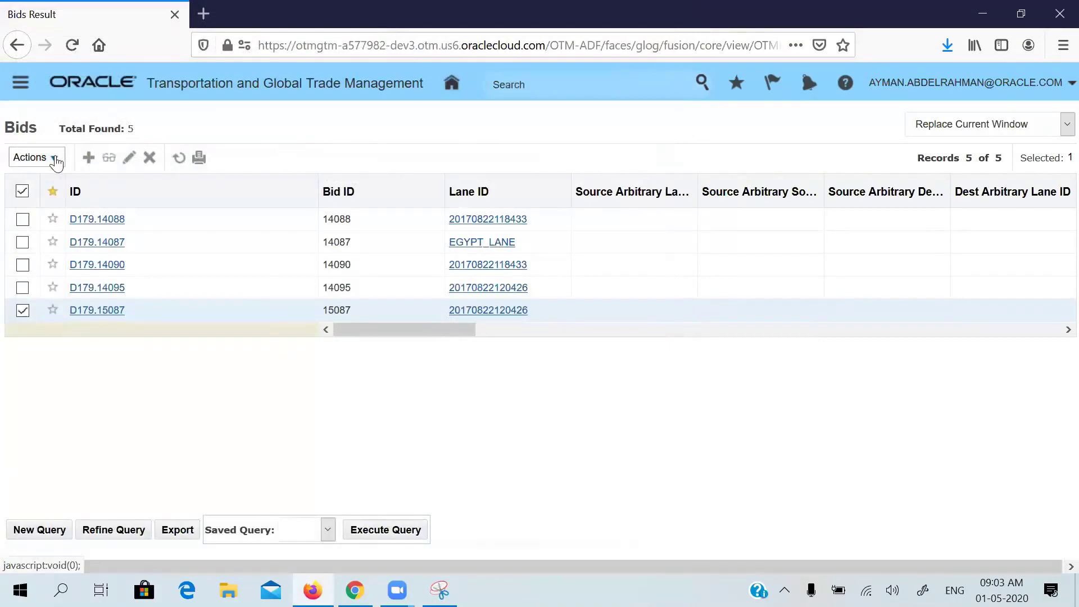
# - Open bid 15087 for editing and review its inclusion, publish, rating and commitment statuses
pyautogui.click(55, 159)
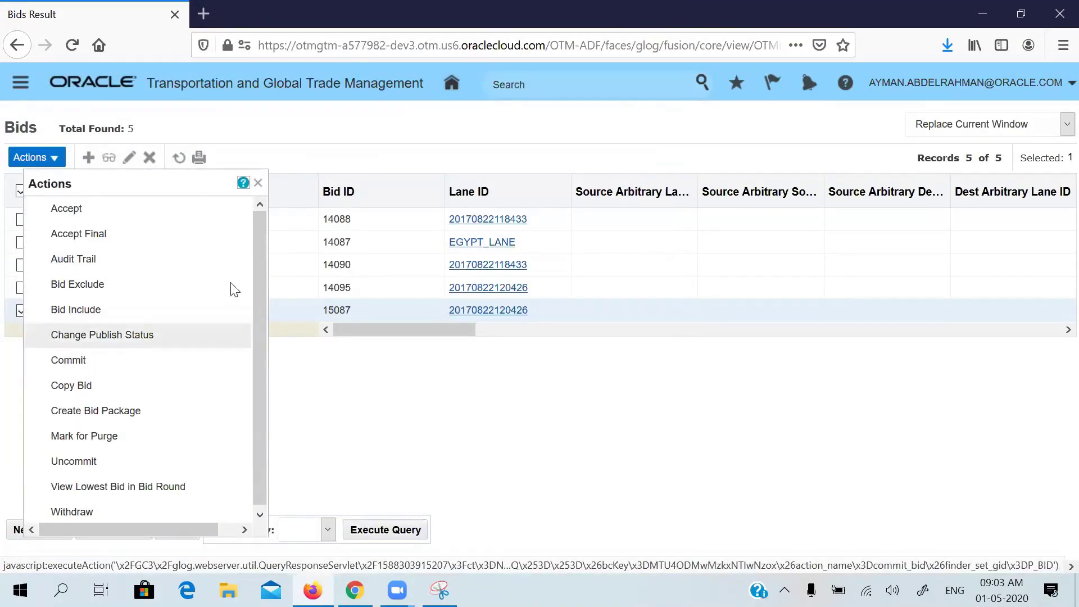
pyautogui.click(258, 184)
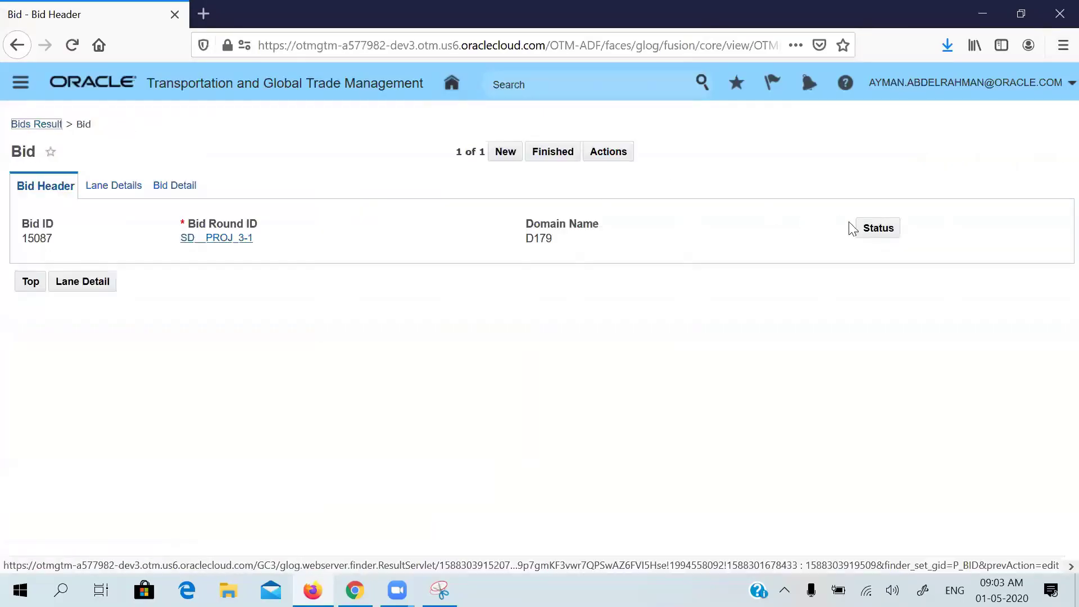
pyautogui.click(882, 237)
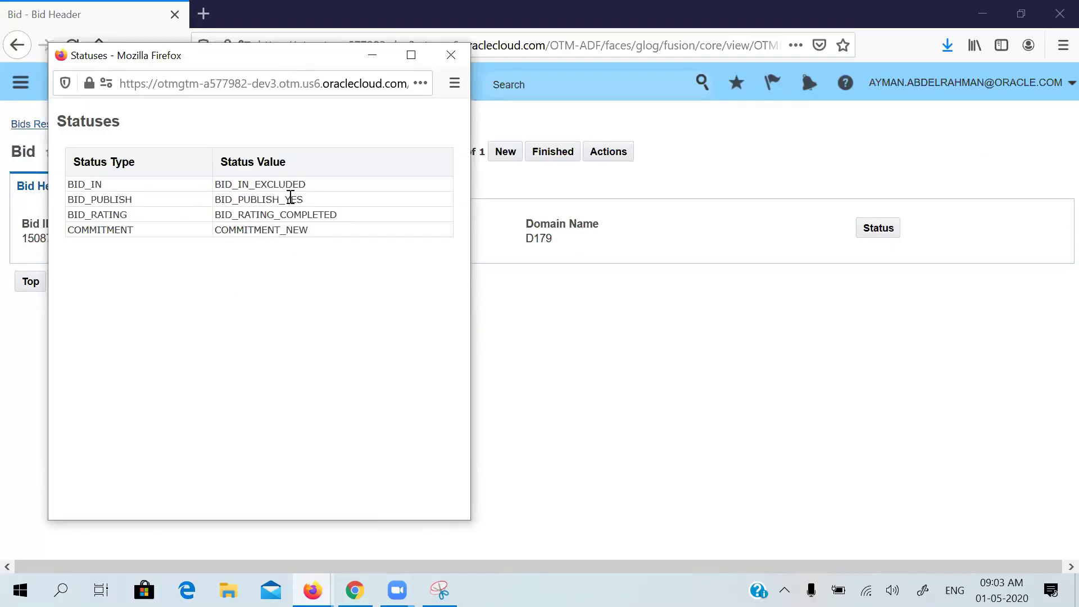
pyautogui.click(460, 63)
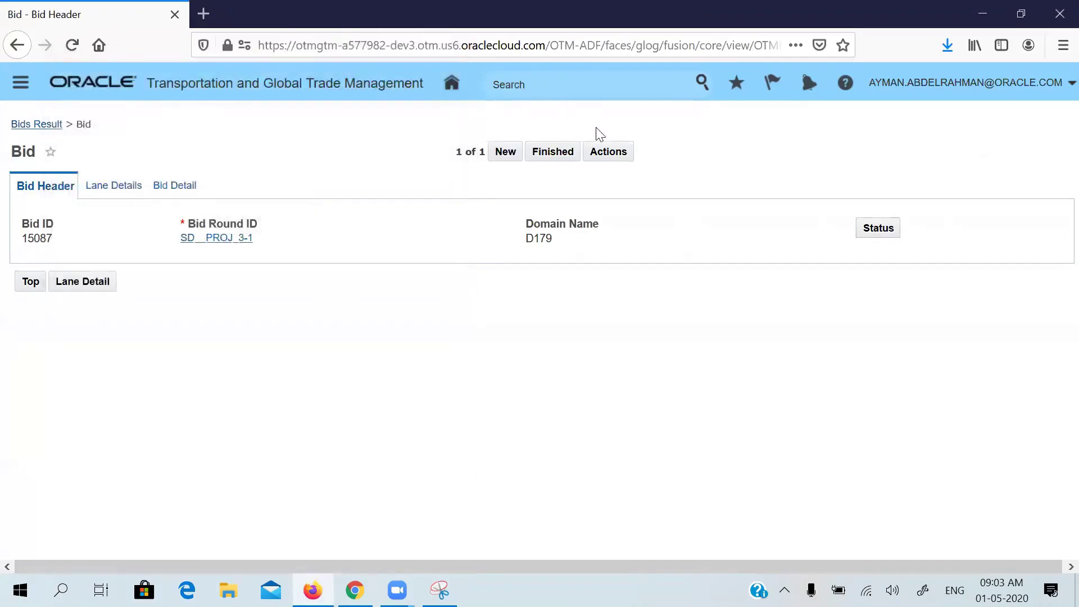
# - Run the Bid Include action on bid 15087 to set its status to BID_IN_INCLUDED
pyautogui.click(614, 153)
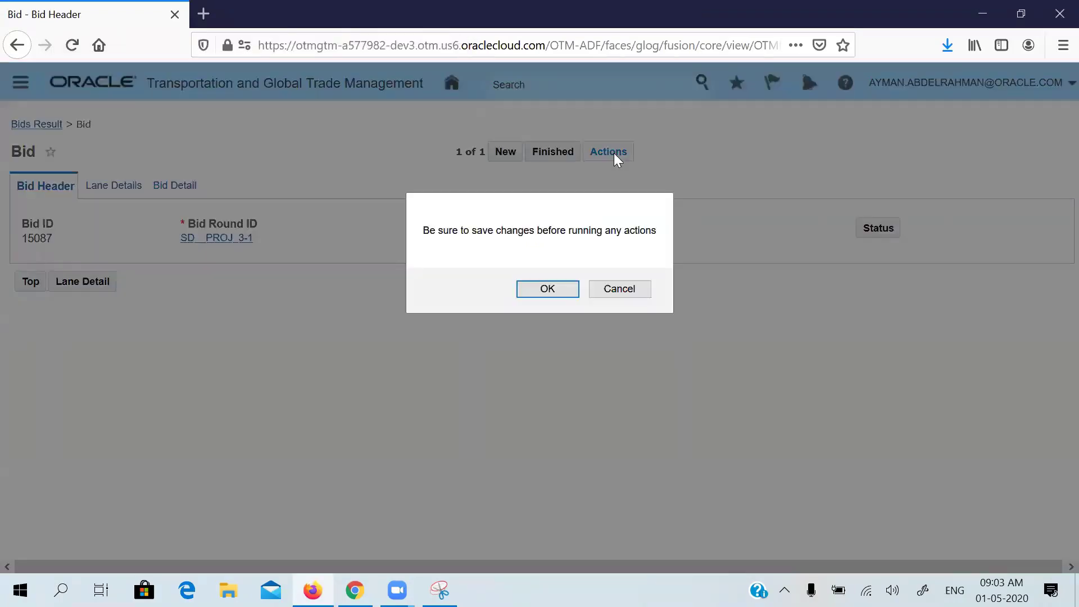
pyautogui.click(549, 287)
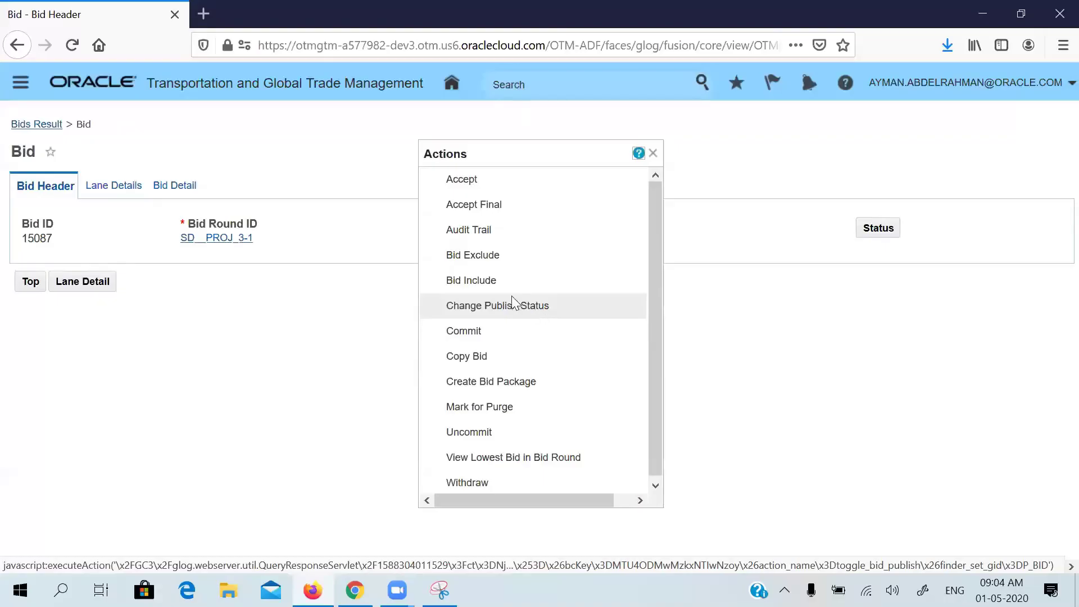
pyautogui.click(492, 277)
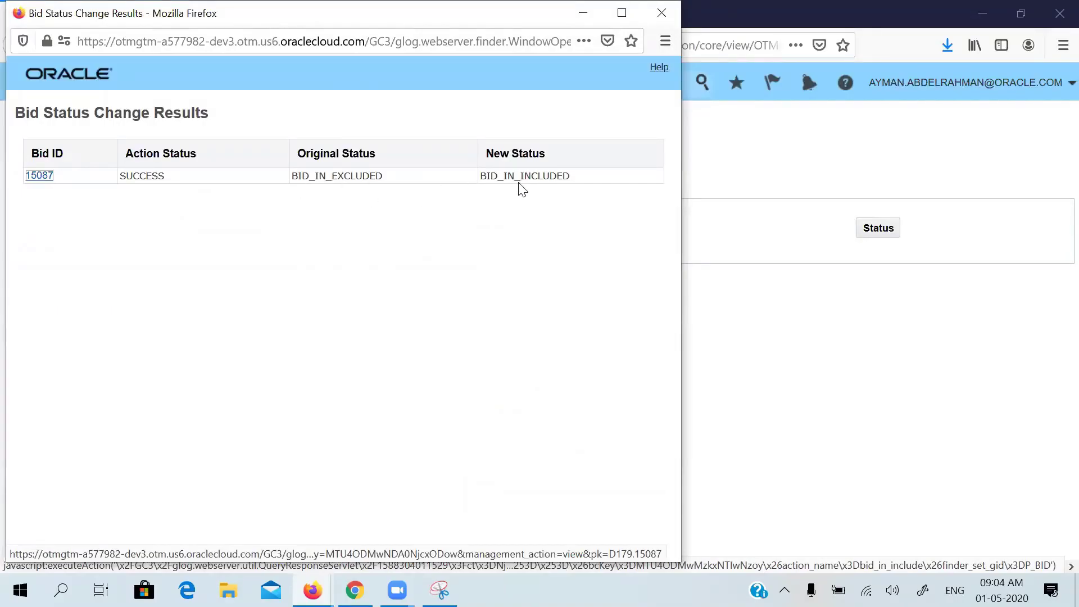
pyautogui.click(677, 12)
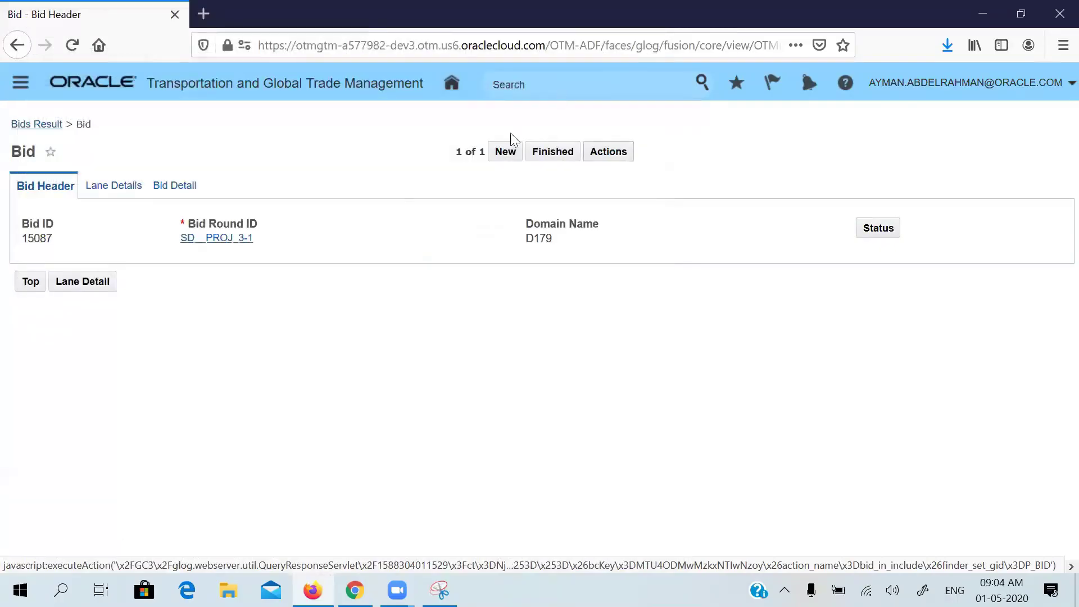
# - Commit bid 15087 so its commitment status is set to COMMITMENT_COMMITTED
pyautogui.click(604, 156)
pyautogui.click(544, 287)
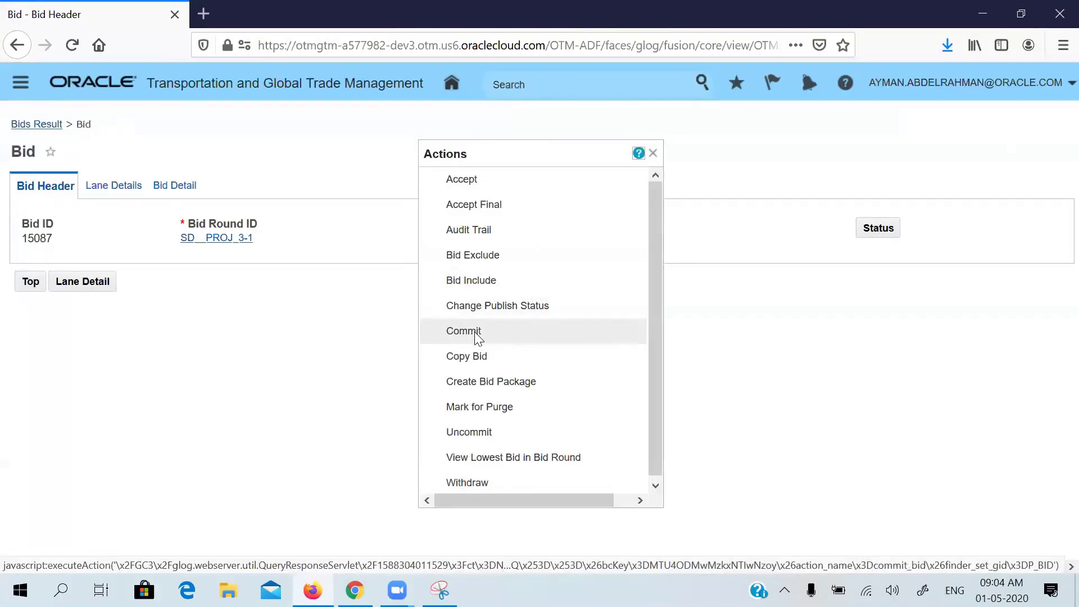
pyautogui.click(475, 333)
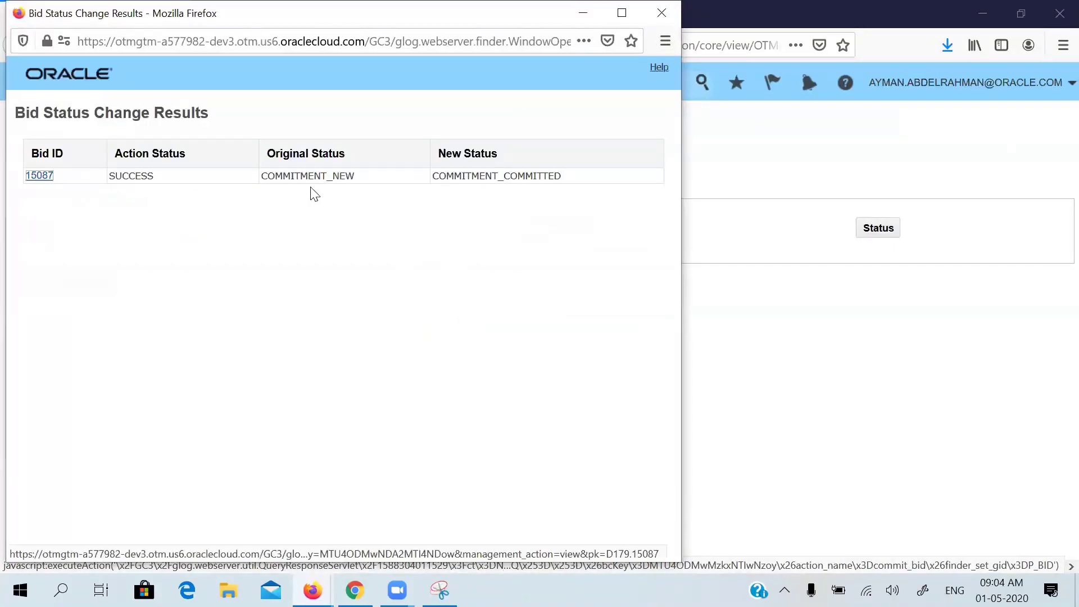
# - Close the commit results, return to the bids result list and rerun its query
pyautogui.click(662, 14)
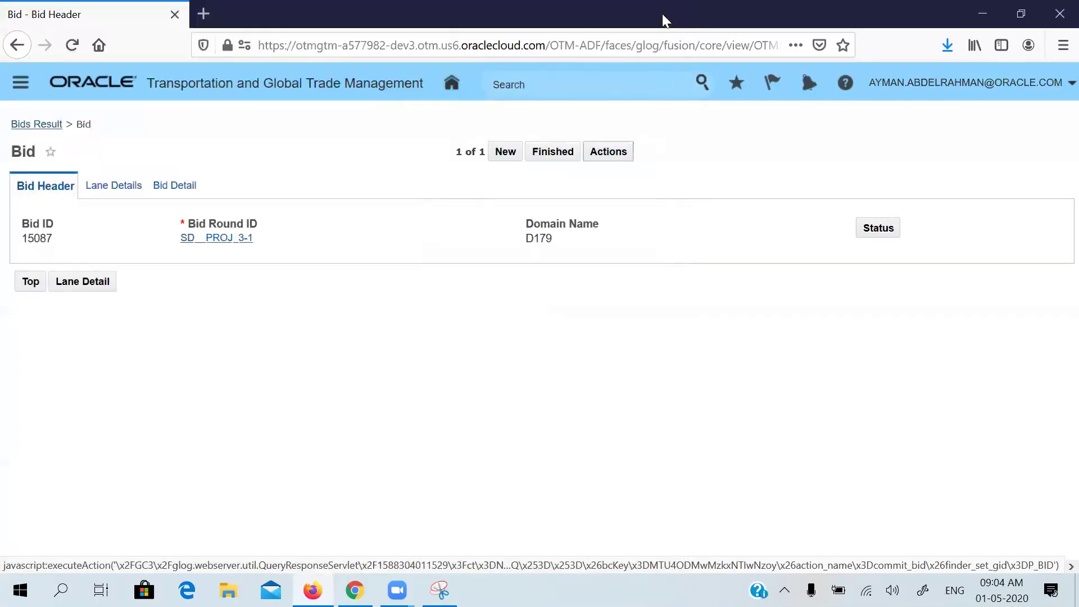
pyautogui.click(45, 124)
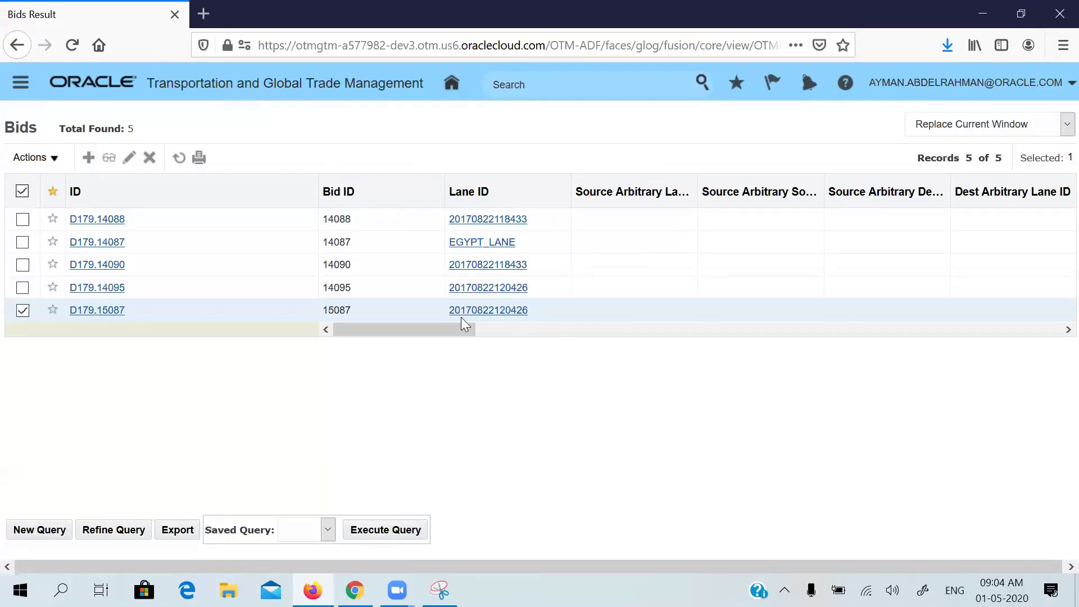
pyautogui.click(180, 159)
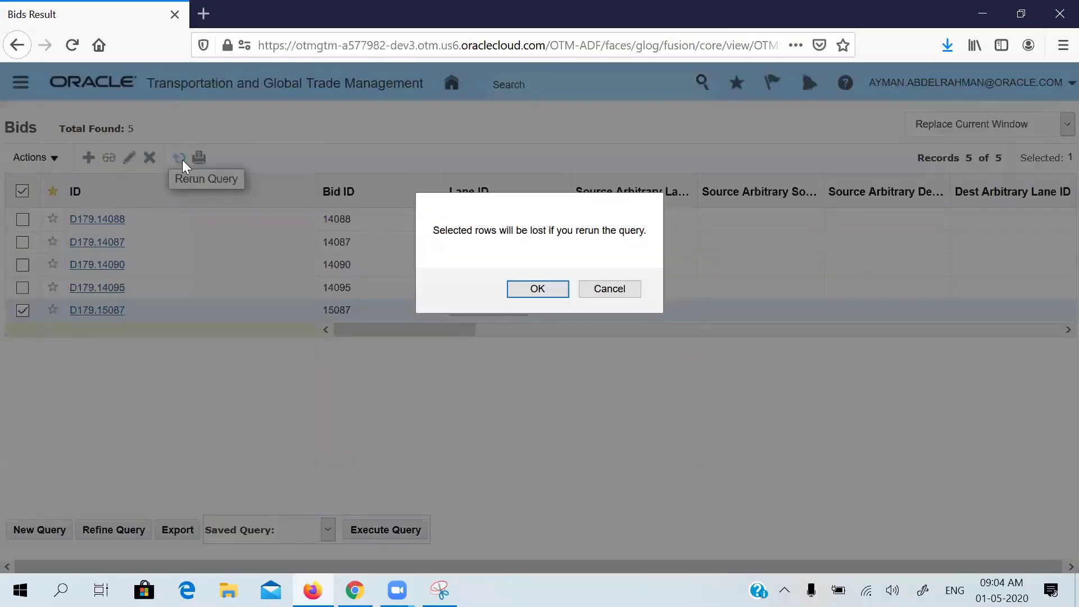
pyautogui.click(513, 290)
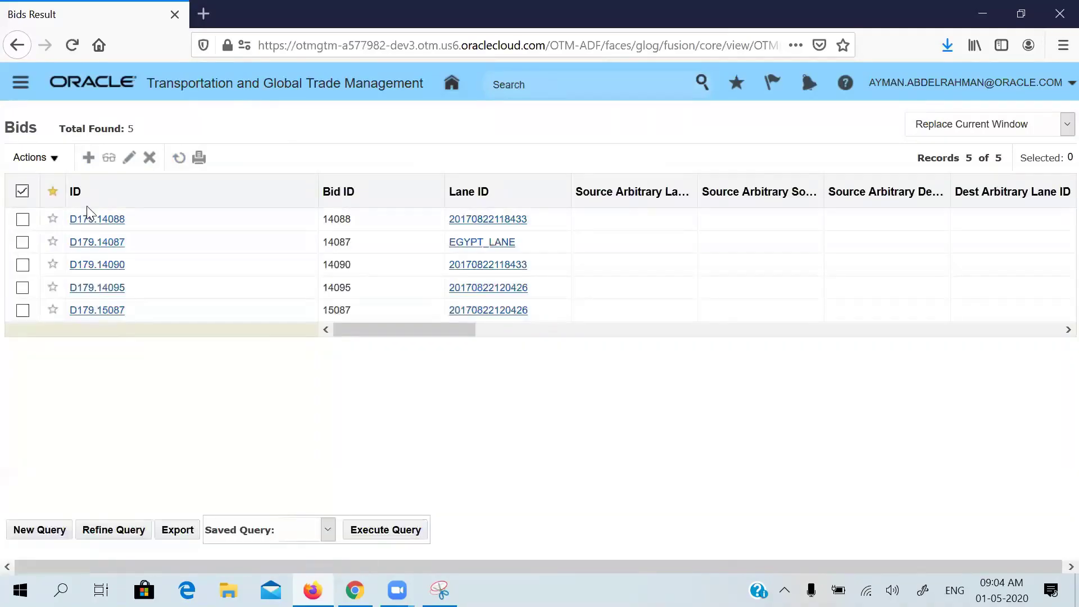
# - Accept bid 15087 from the bids list, close the status change results and rerun the query
pyautogui.click(22, 311)
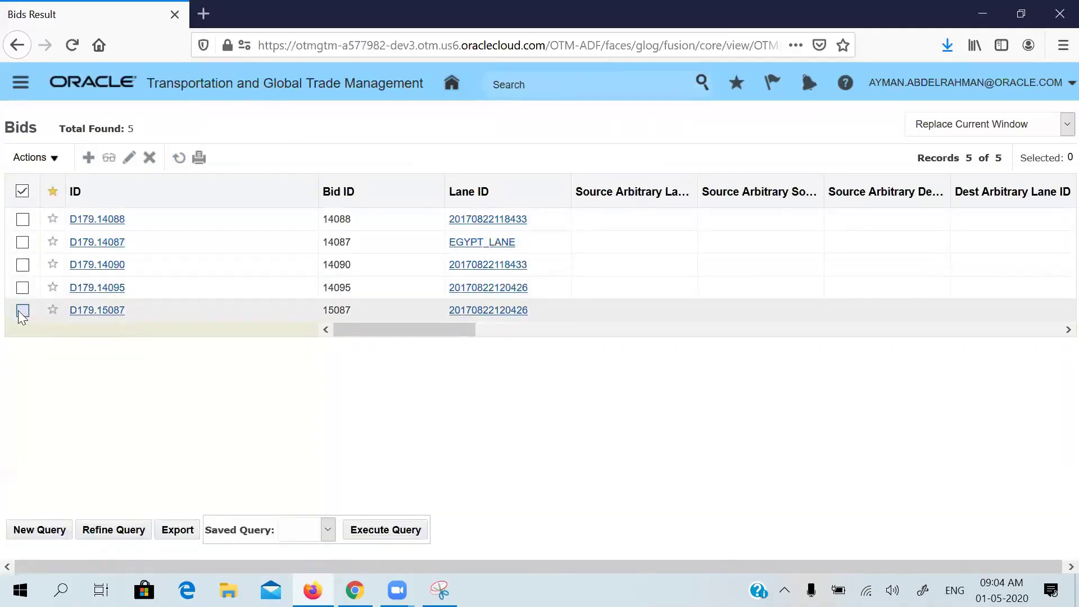
pyautogui.click(56, 159)
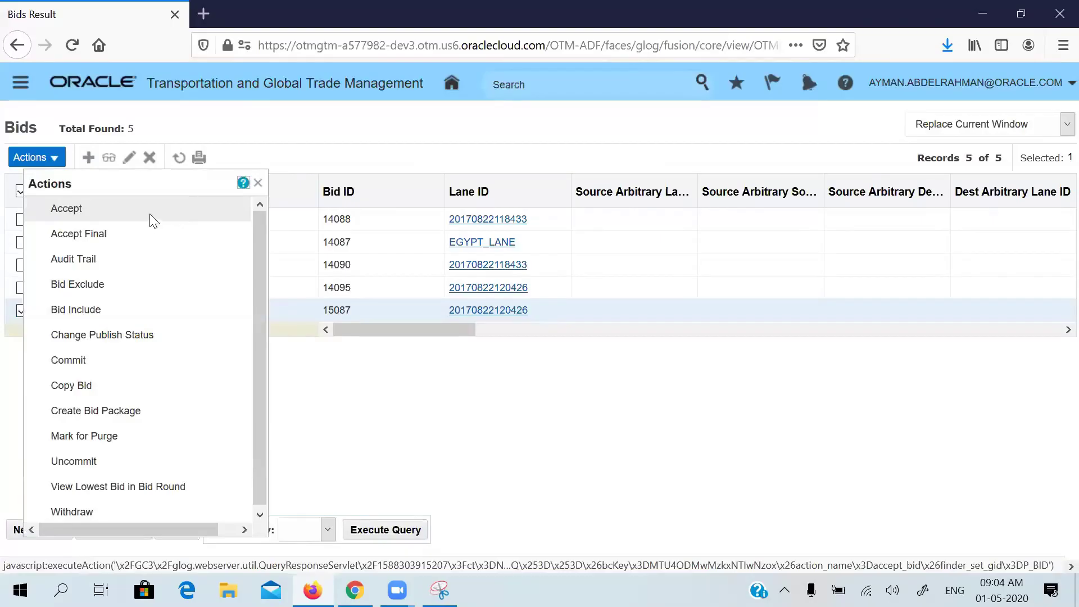
pyautogui.click(149, 213)
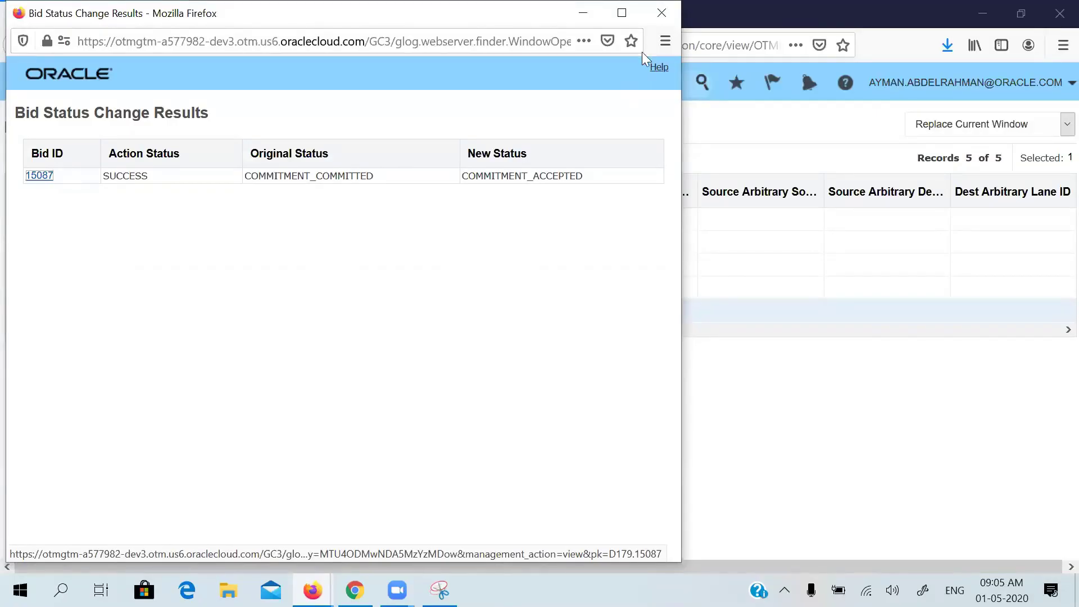
pyautogui.click(661, 12)
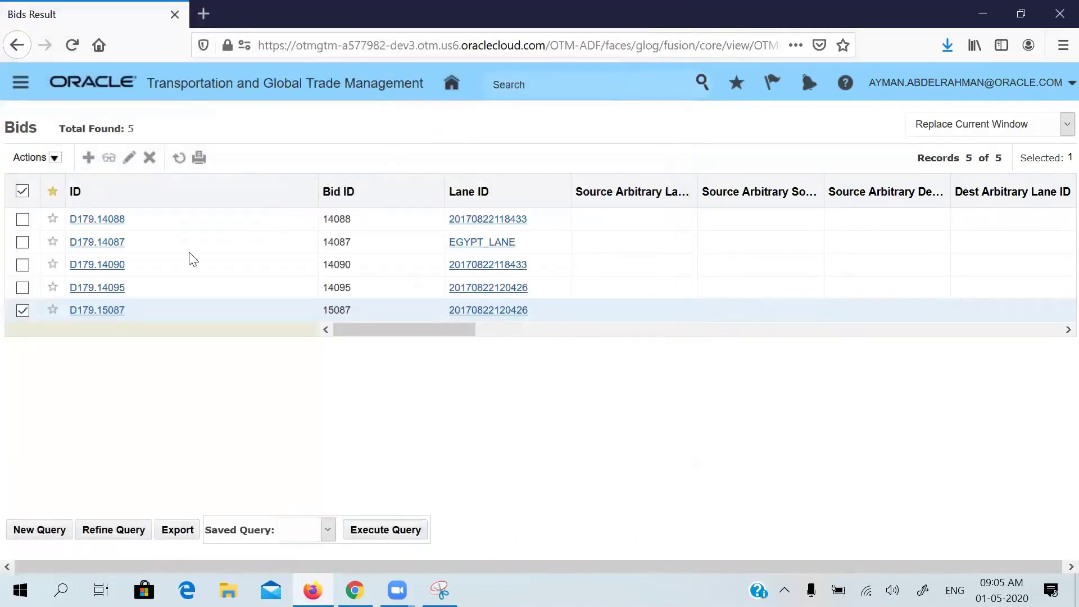
pyautogui.click(180, 160)
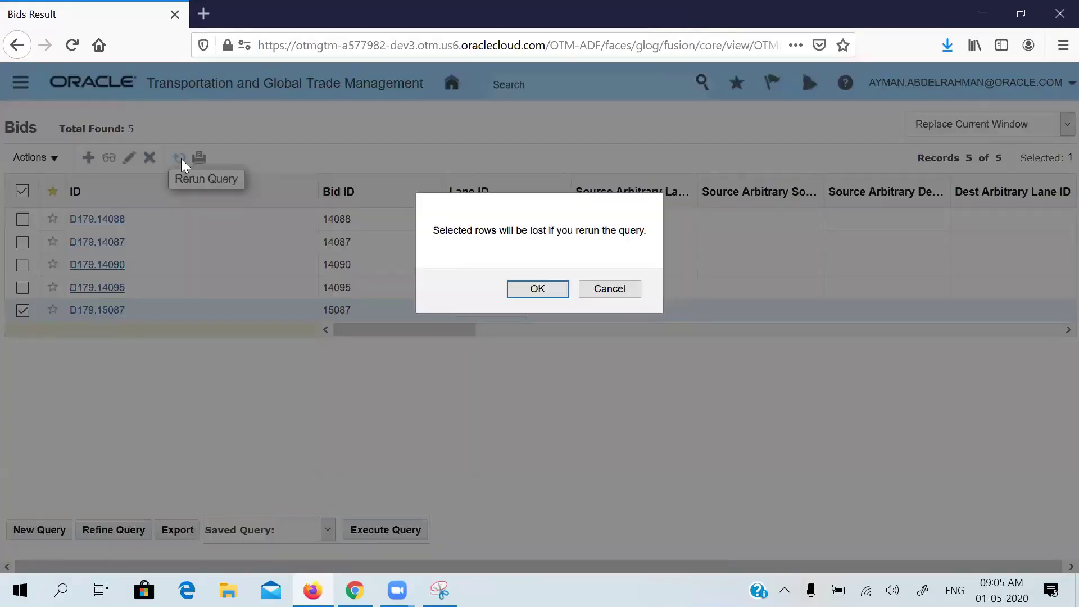
pyautogui.click(511, 287)
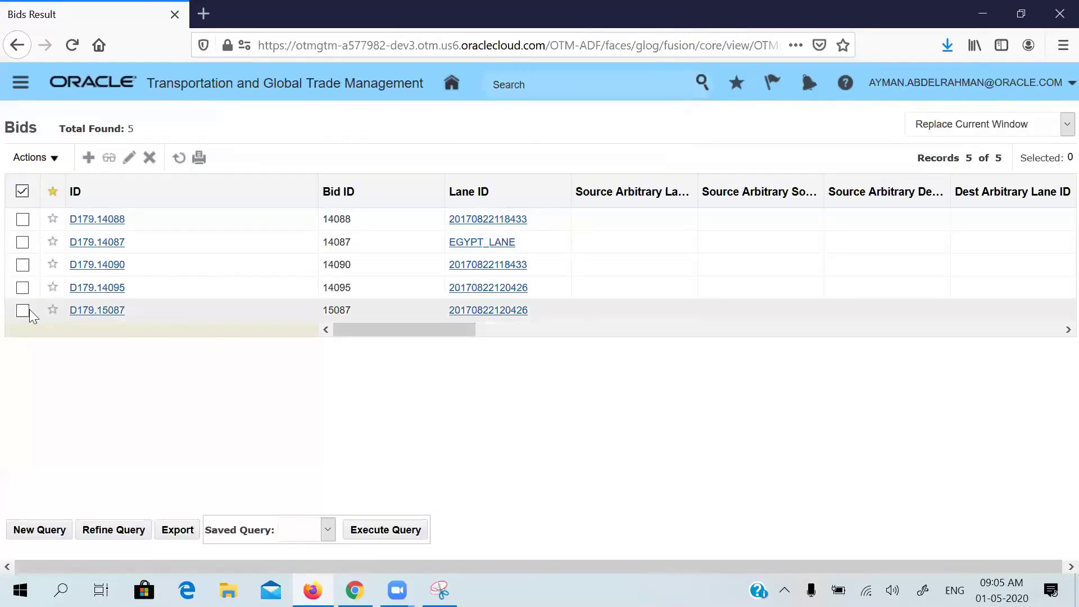
# - Reopen the Bids Finder from the sourcing home page and search for all bids without criteria
pyautogui.click(23, 309)
pyautogui.click(453, 86)
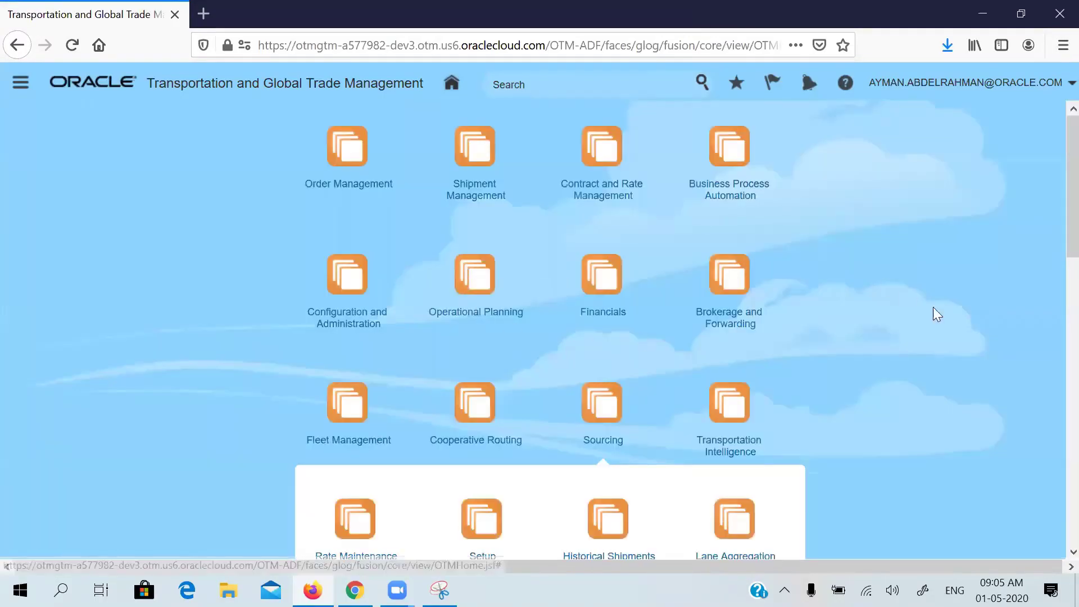
pyautogui.moveTo(1053, 229); pyautogui.dragTo(1052, 334)
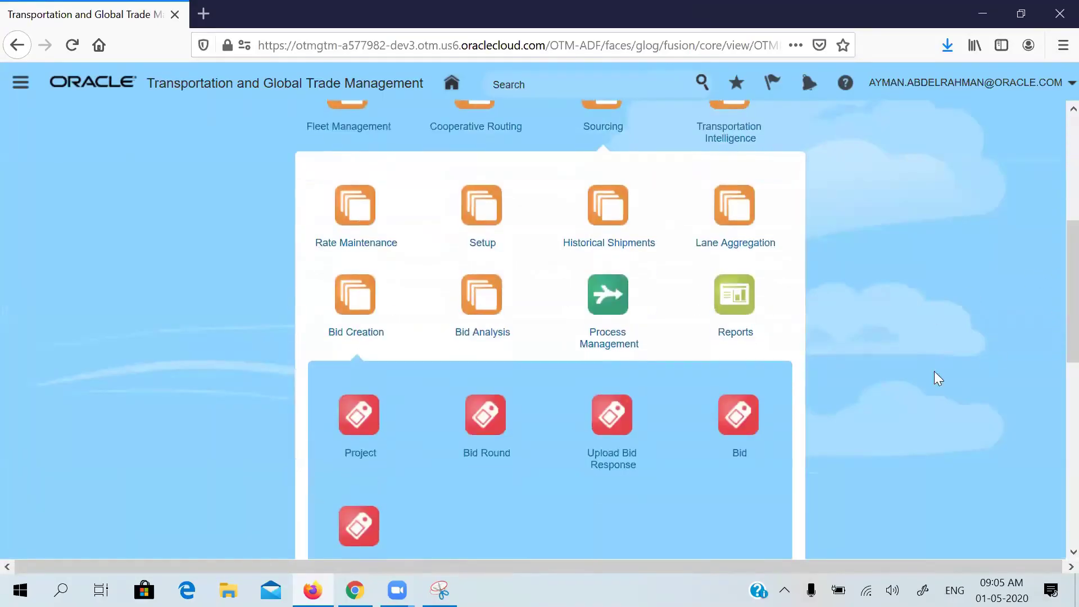
pyautogui.click(758, 430)
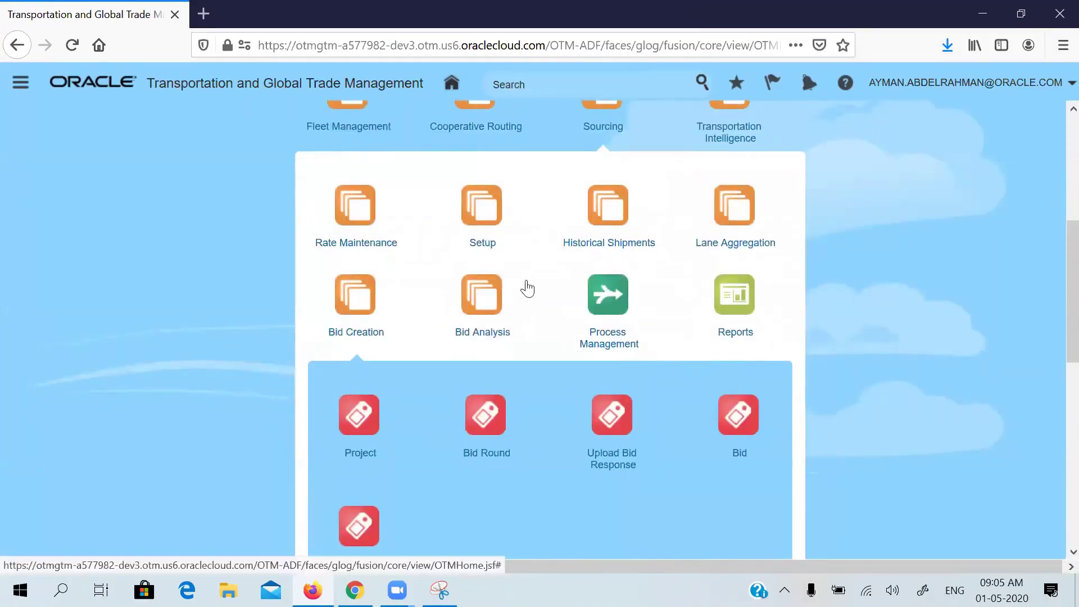
pyautogui.scroll(3, 362, 246)
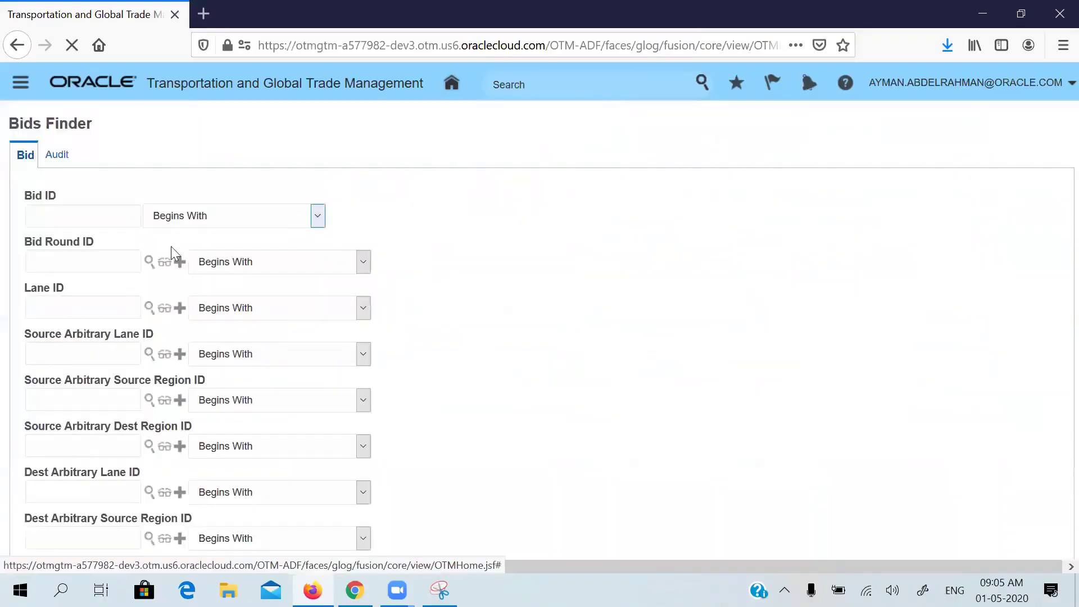
pyautogui.click(50, 546)
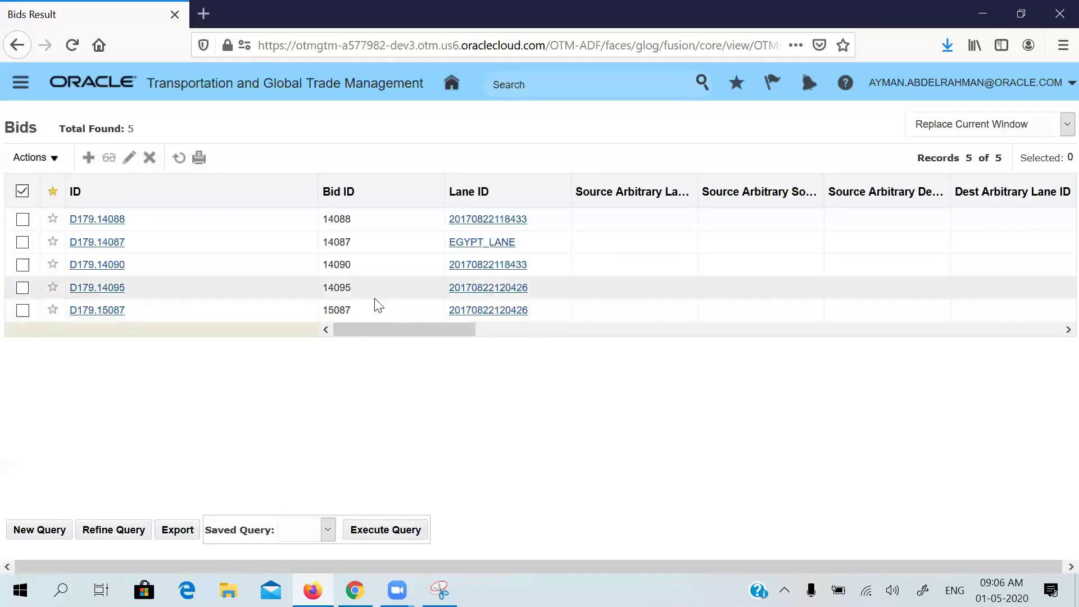
# - Open the Bid Packages Finder under Bid Creation and bring up a blank bid package form
pyautogui.click(451, 90)
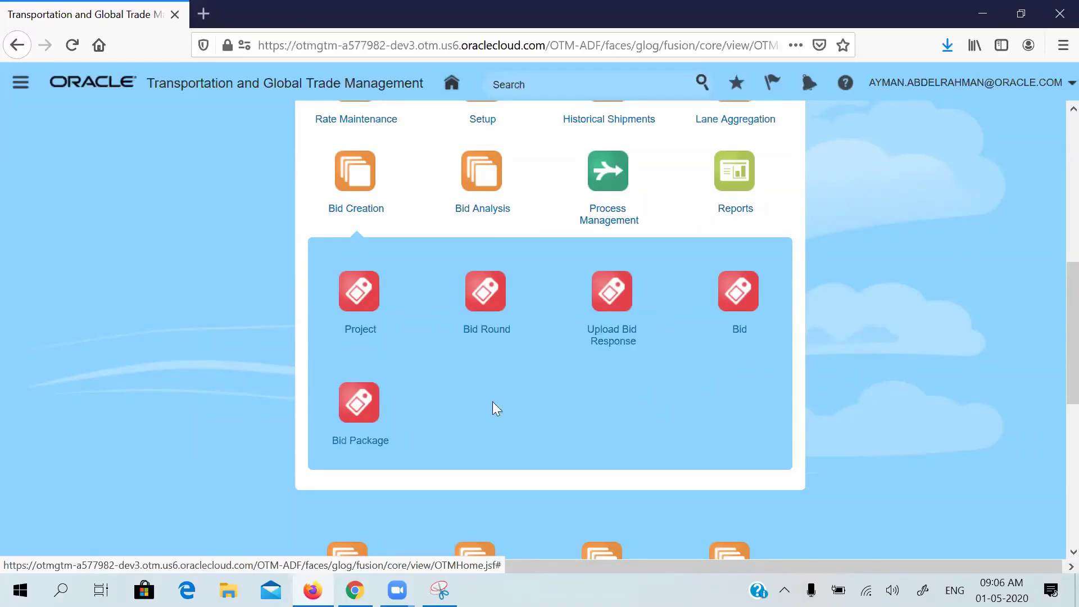
pyautogui.click(362, 405)
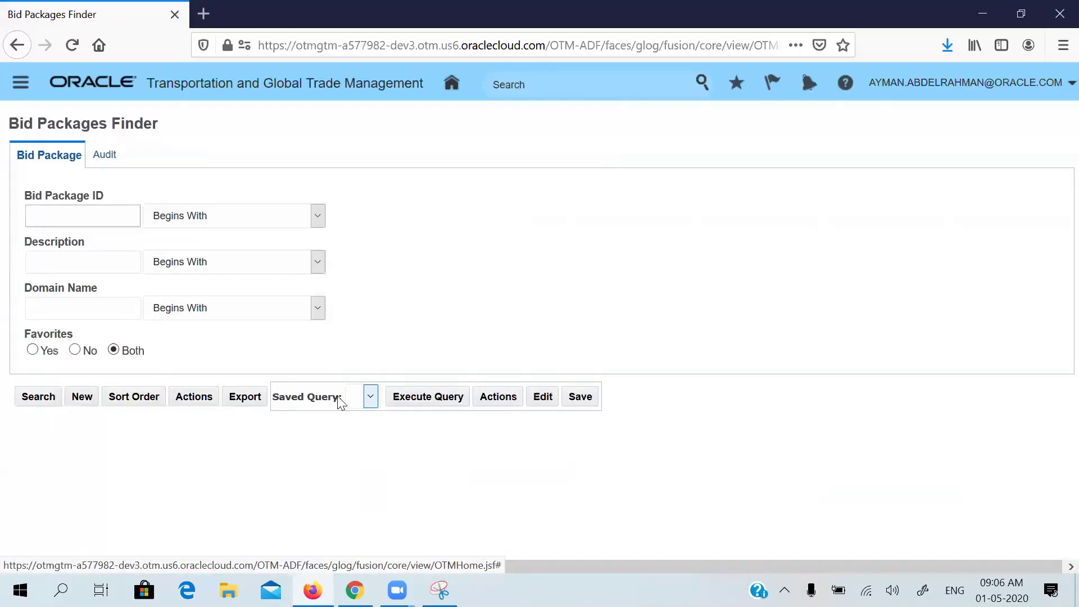
pyautogui.click(82, 398)
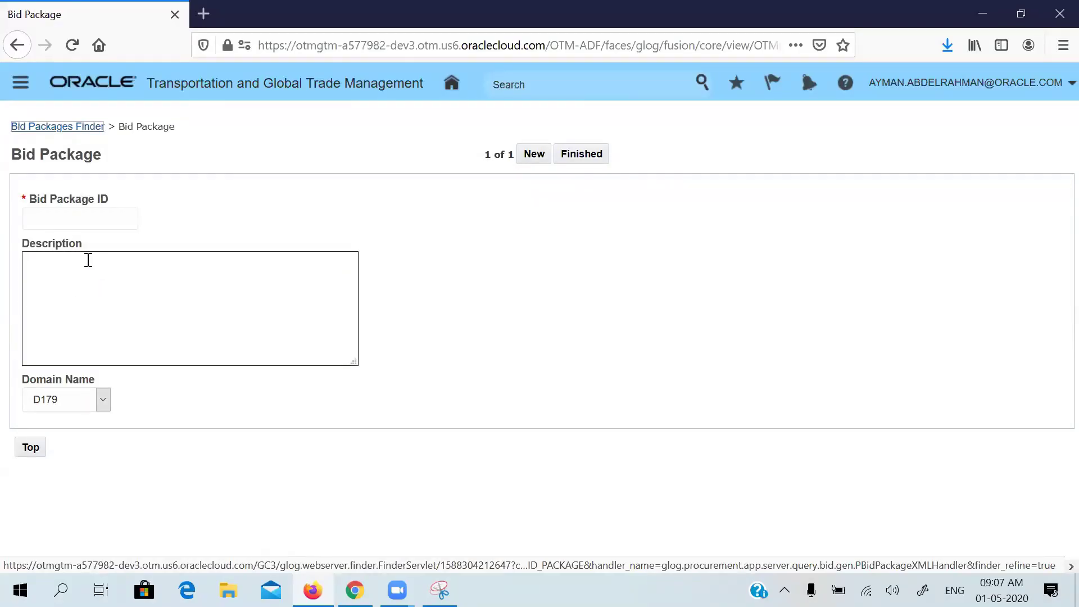
# - Search all bid rounds and open SD__PROJ_3-1 for editing to review its constraint set, solution and status
pyautogui.click(456, 82)
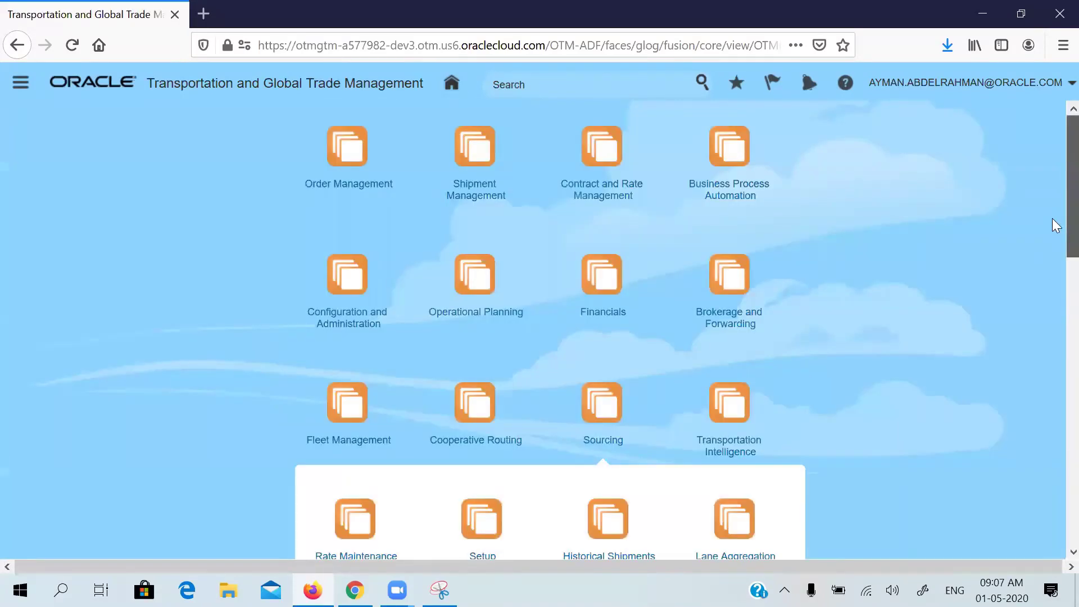
pyautogui.scroll(-6, 1052, 218)
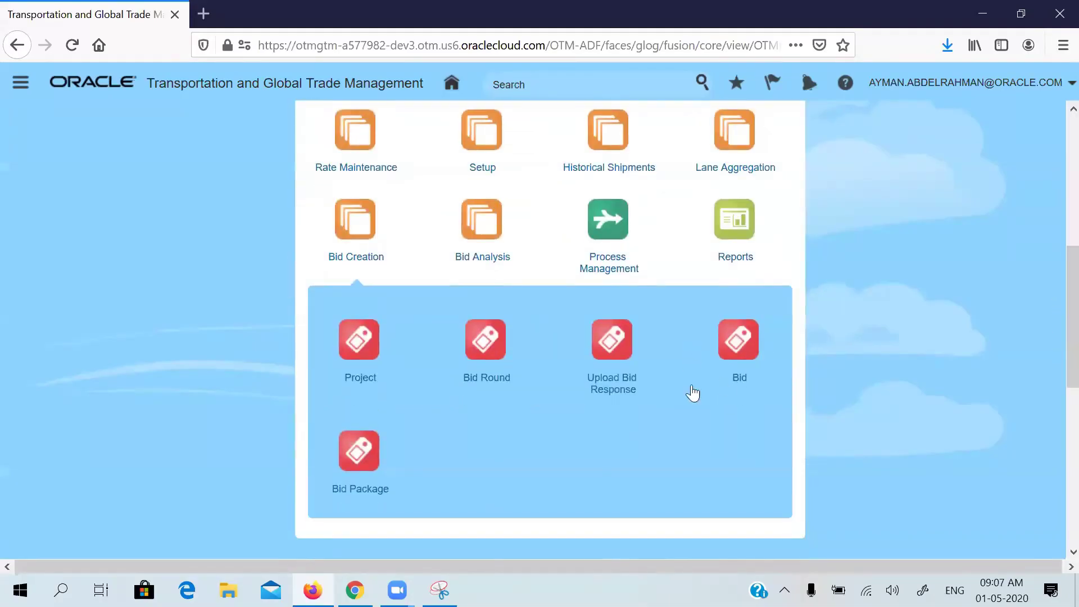
pyautogui.click(482, 338)
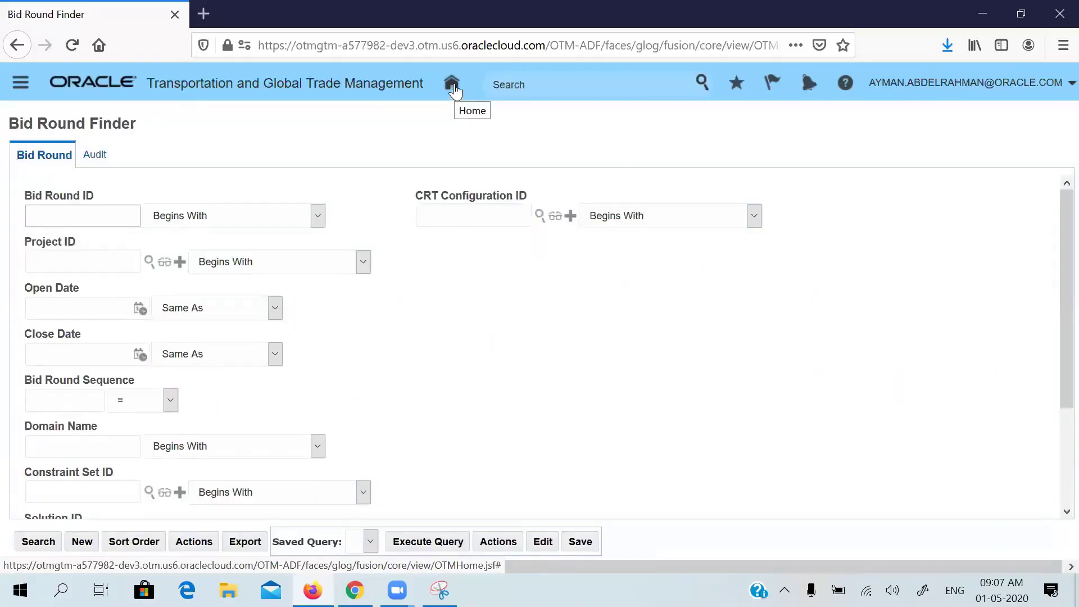
pyautogui.click(112, 216)
pyautogui.press('Return')
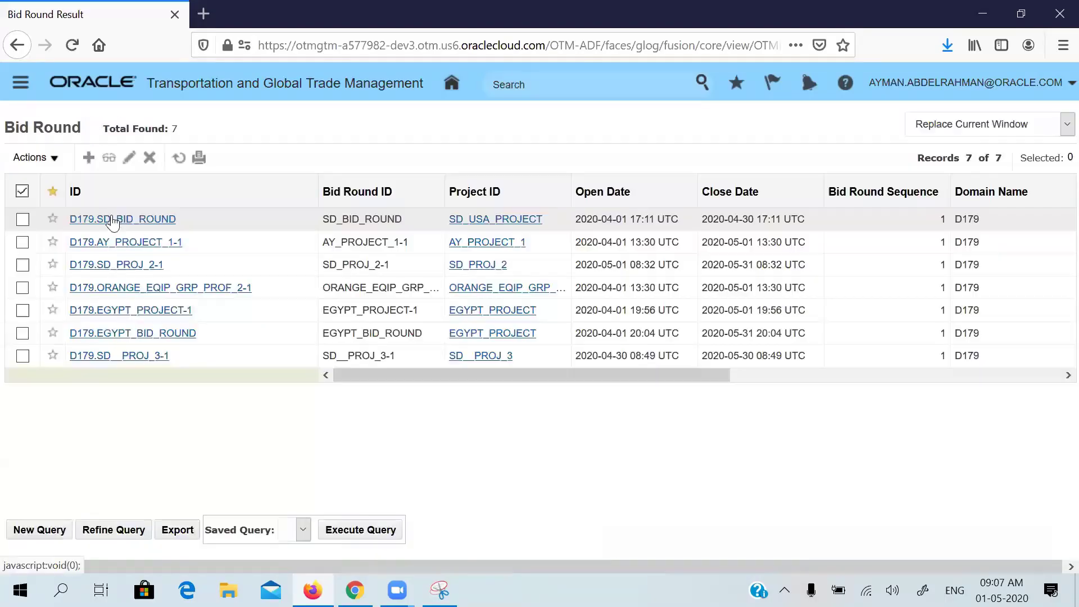
pyautogui.click(23, 355)
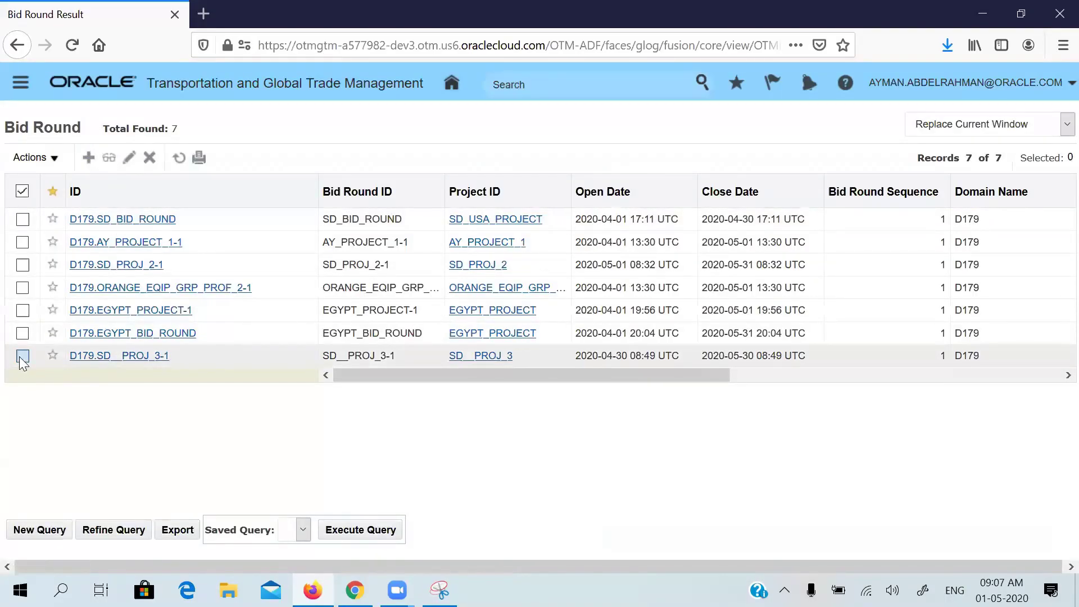
pyautogui.click(128, 158)
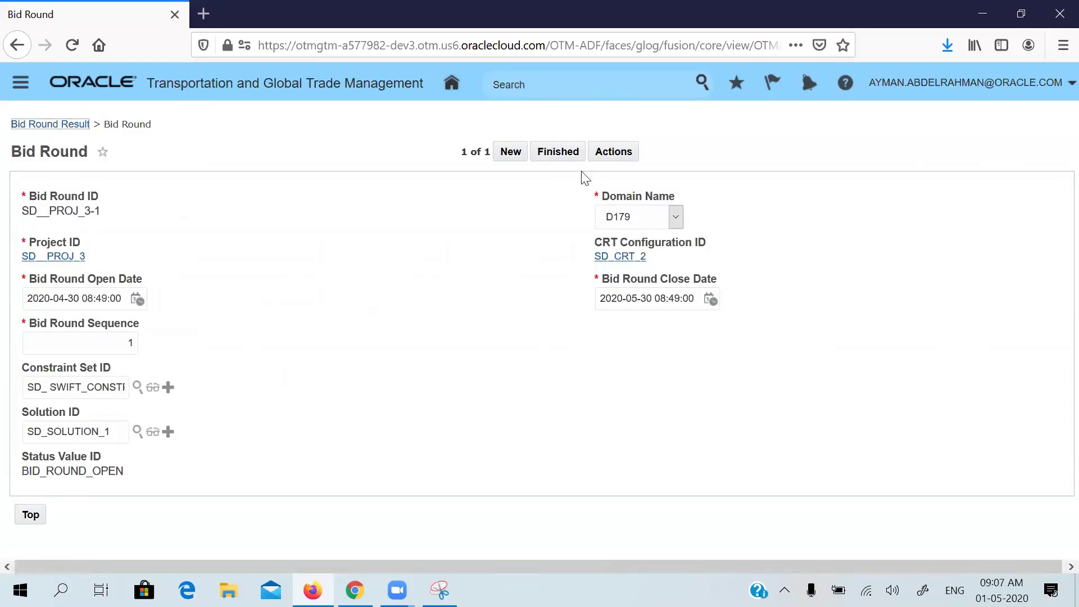
# - Go to the Bid Analysis scenarios and search for all of them without criteria
pyautogui.click(453, 84)
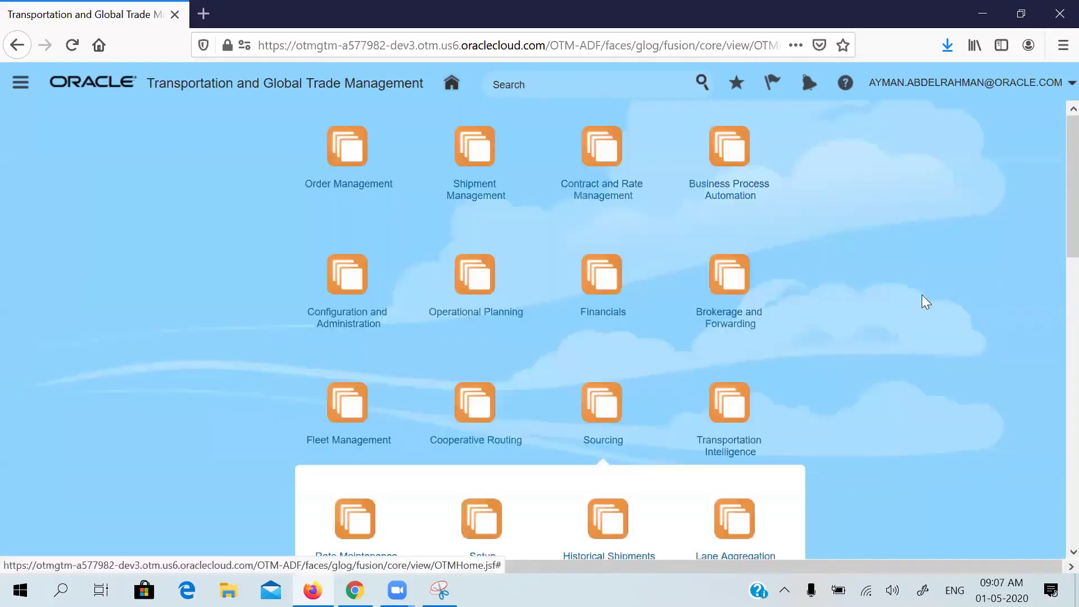
pyautogui.scroll(-3, 1052, 310)
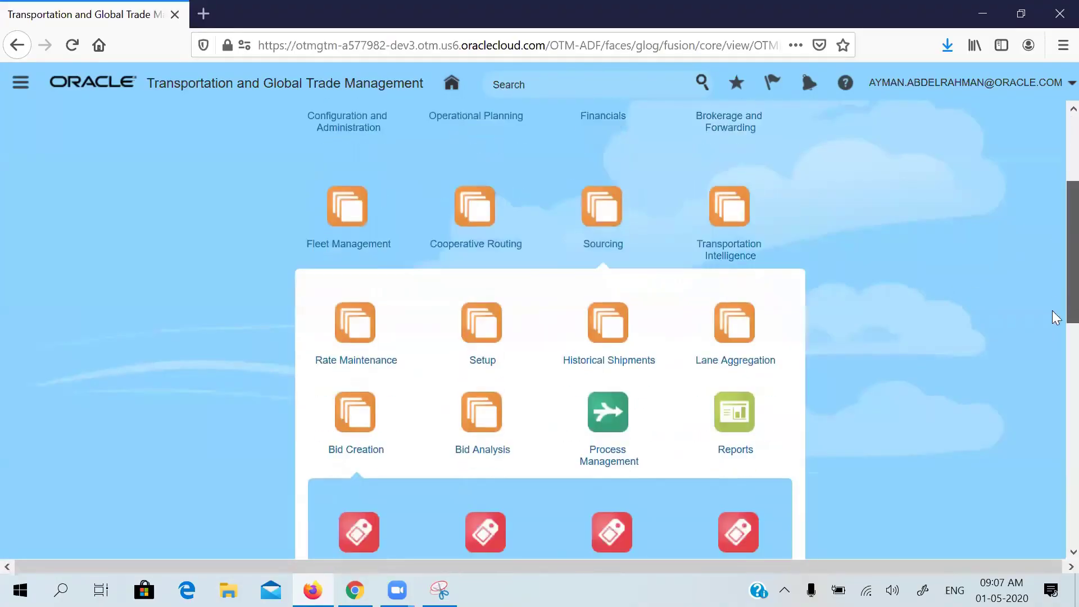
pyautogui.click(491, 397)
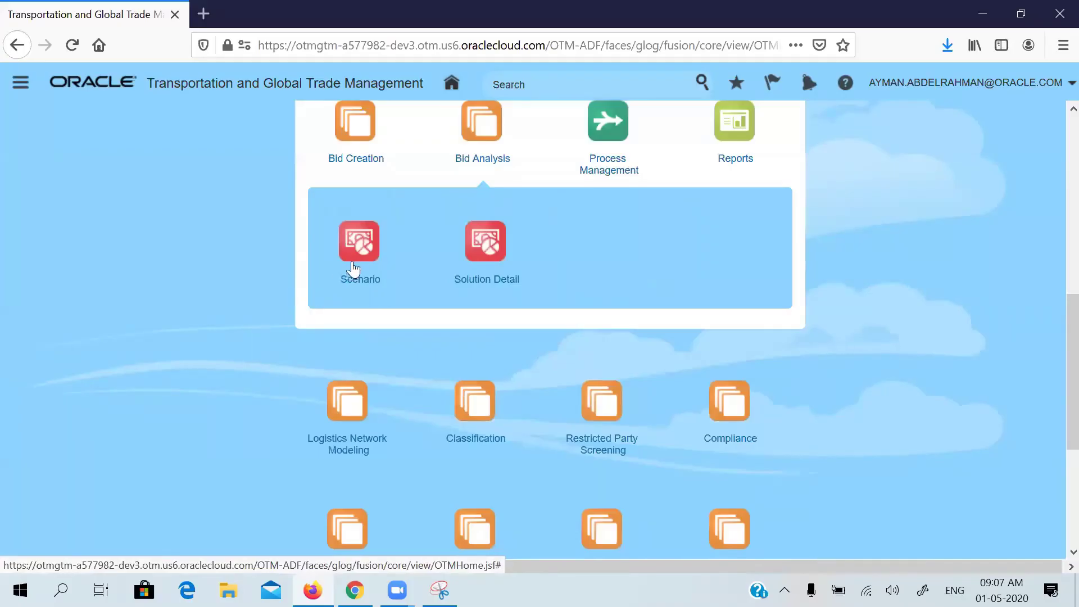
pyautogui.click(359, 247)
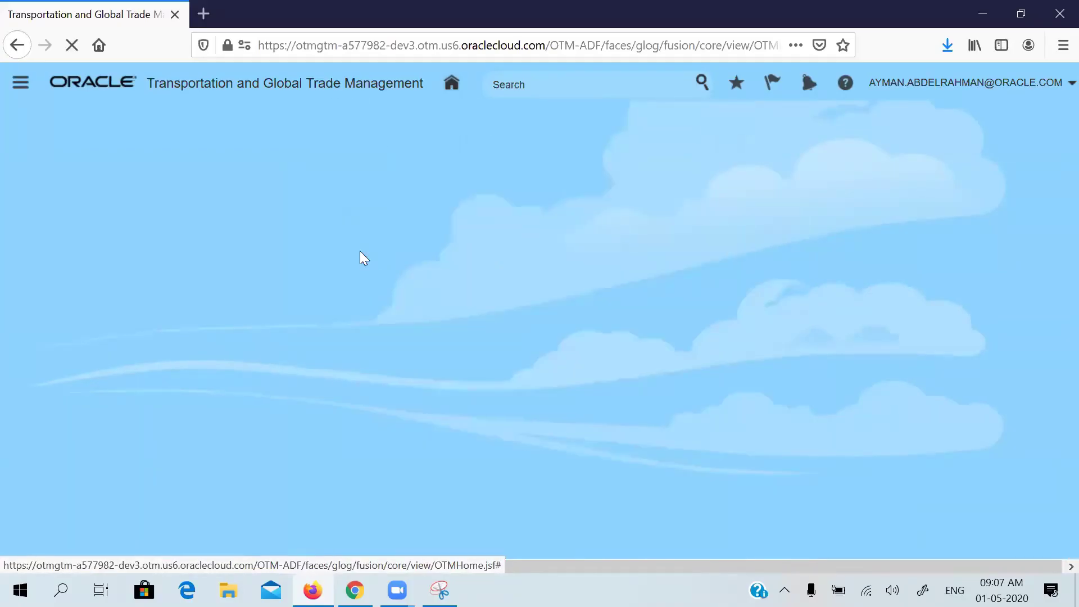
pyautogui.press('Return')
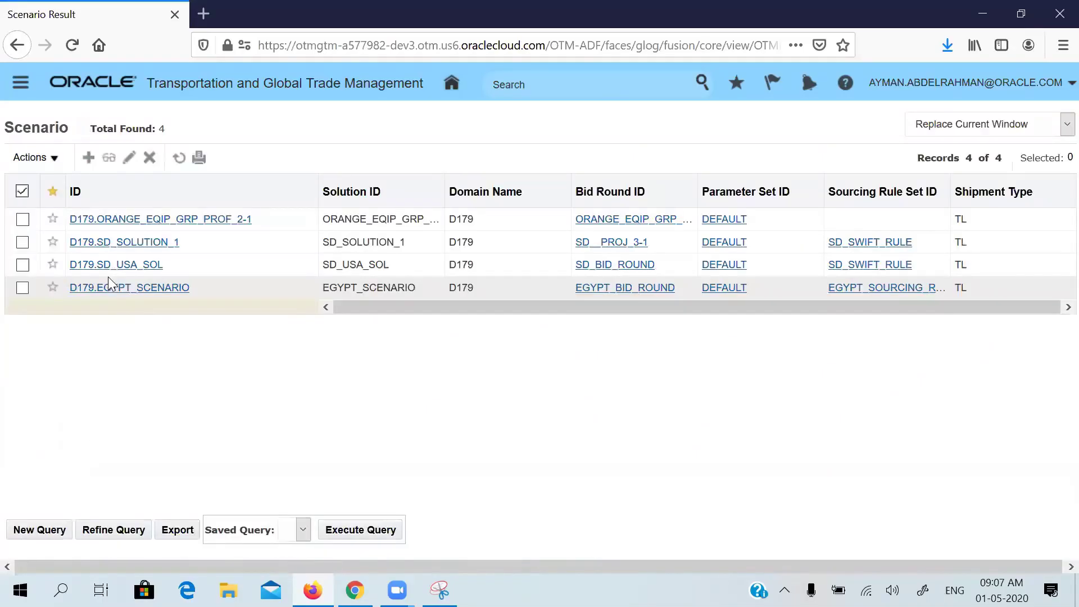
# - Solve scenario SD_SOLUTION_1 with Run Job in Background set to No and no backup service providers awarded, refresh the solver status, and close the summary
pyautogui.click(22, 243)
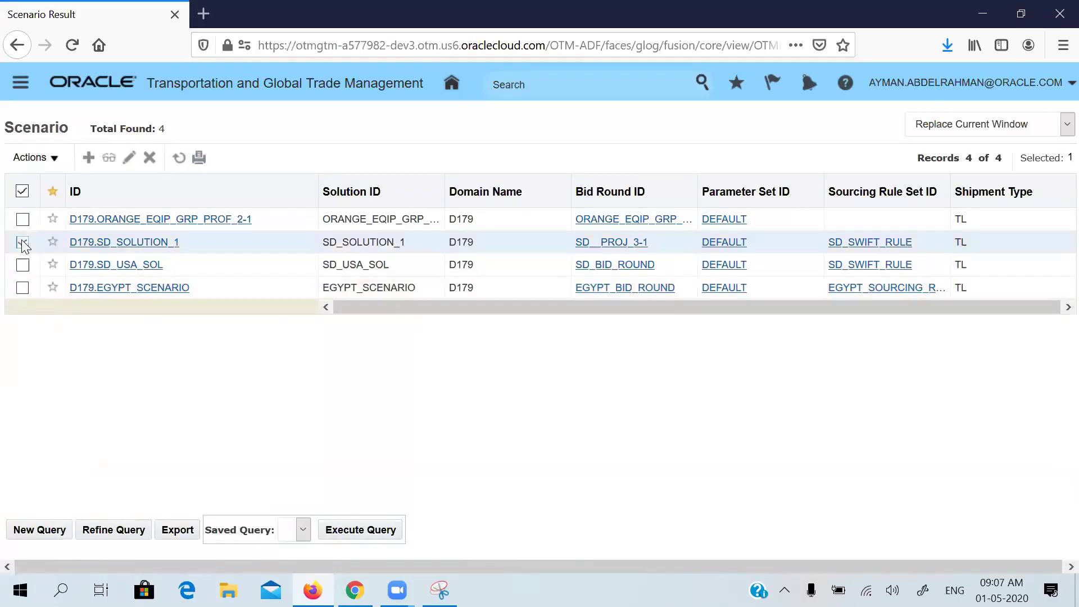
pyautogui.click(59, 162)
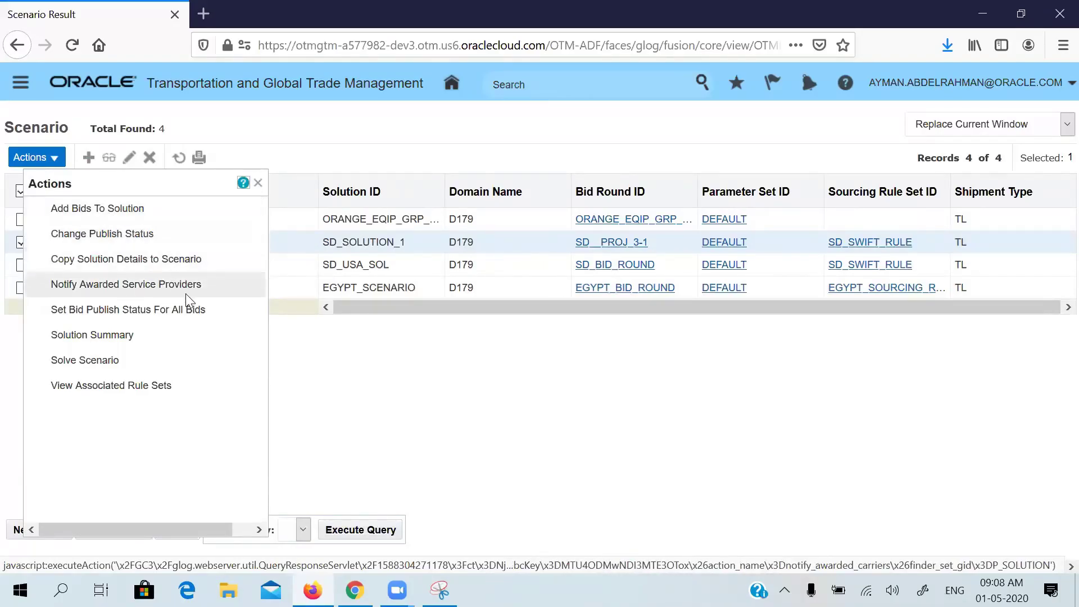
pyautogui.click(120, 368)
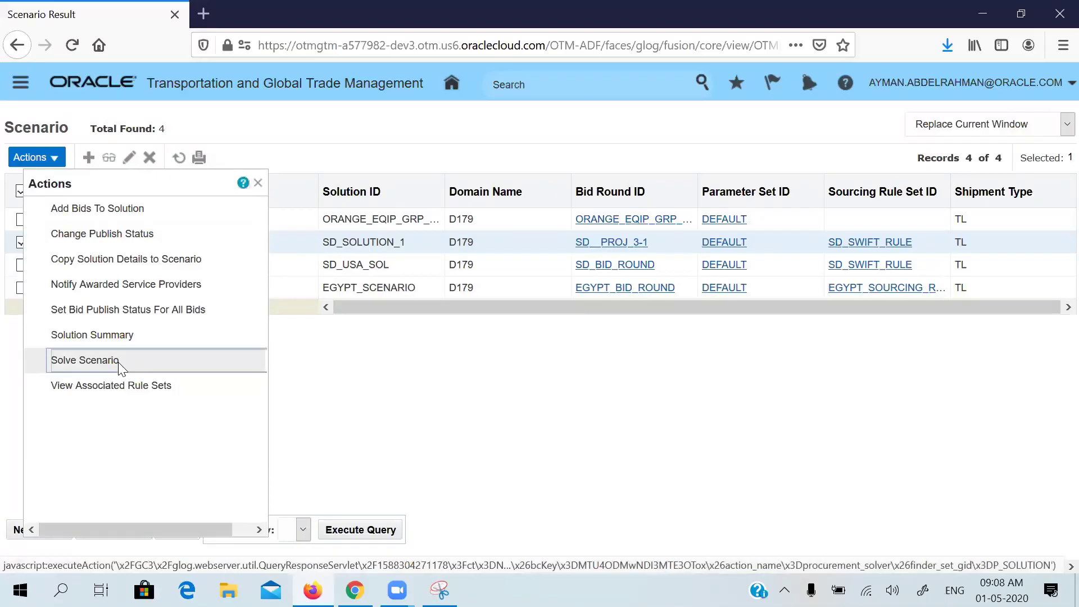
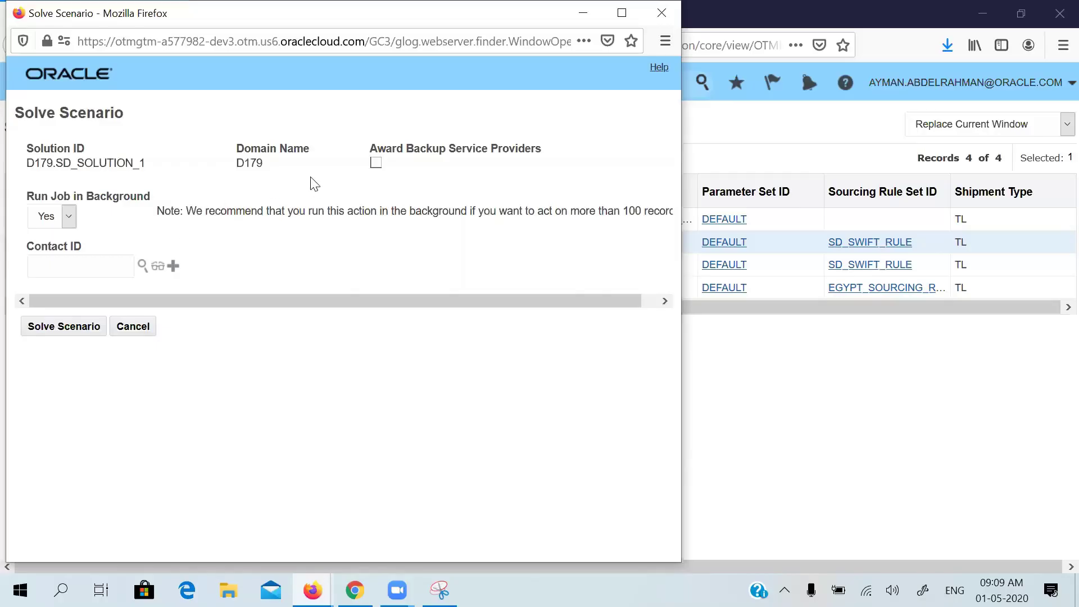
pyautogui.click(65, 216)
pyautogui.click(39, 255)
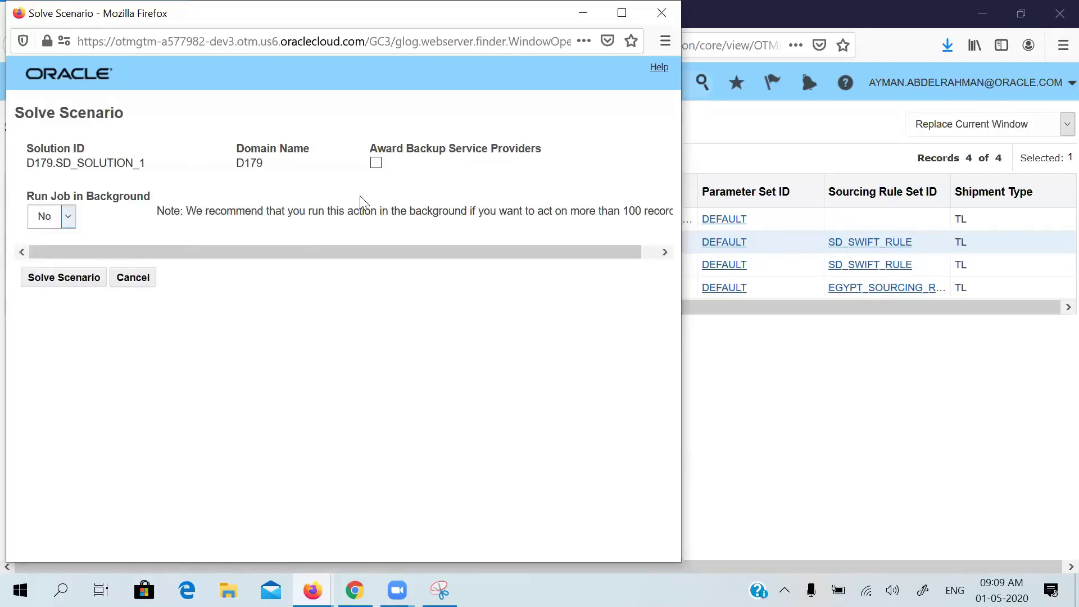
pyautogui.click(376, 164)
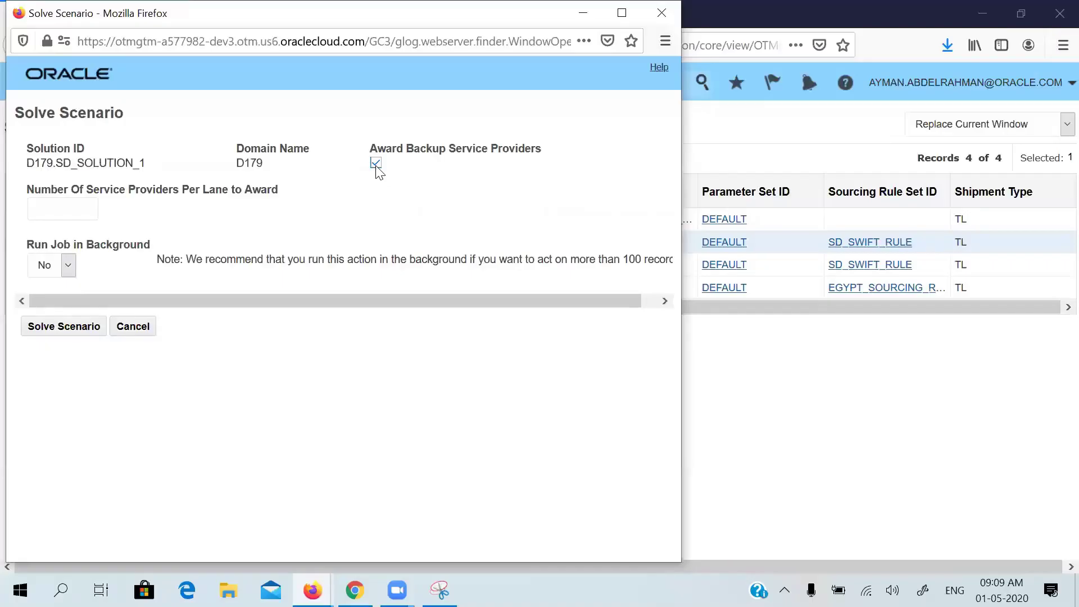
pyautogui.click(376, 164)
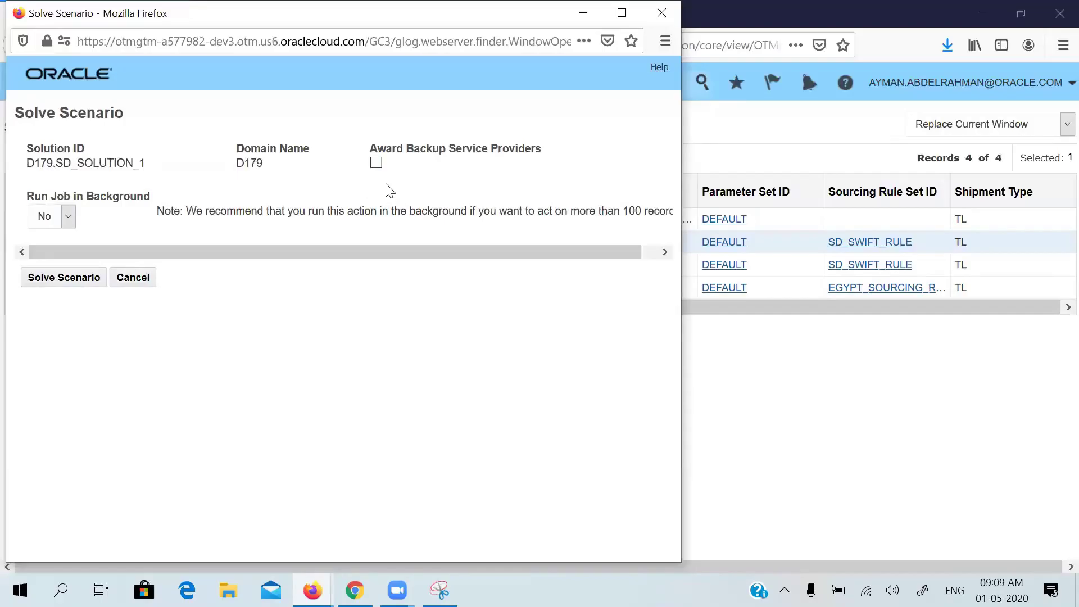
pyautogui.click(77, 283)
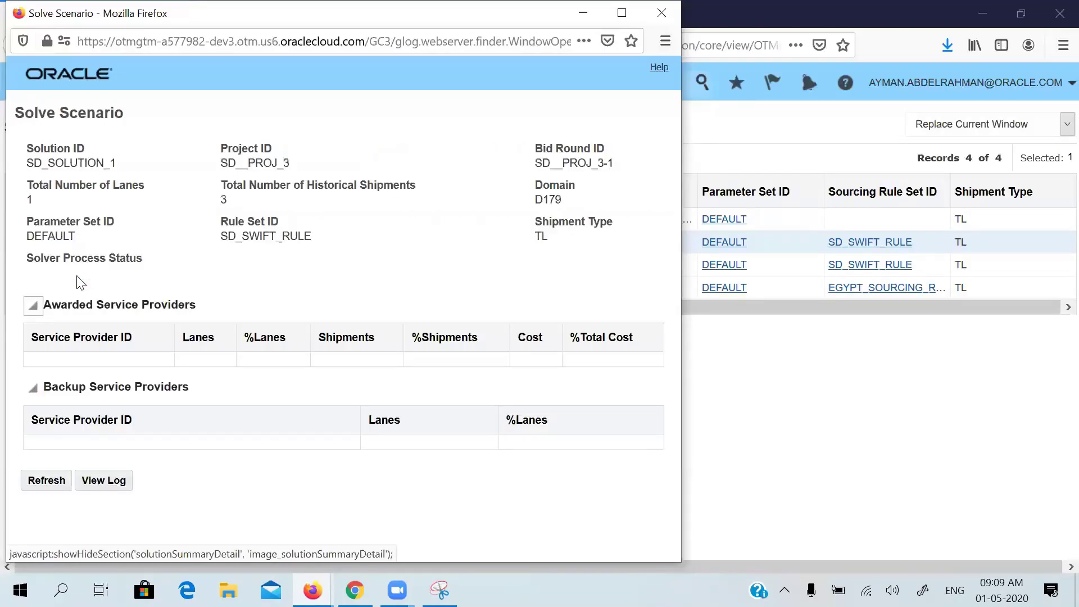
pyautogui.click(31, 487)
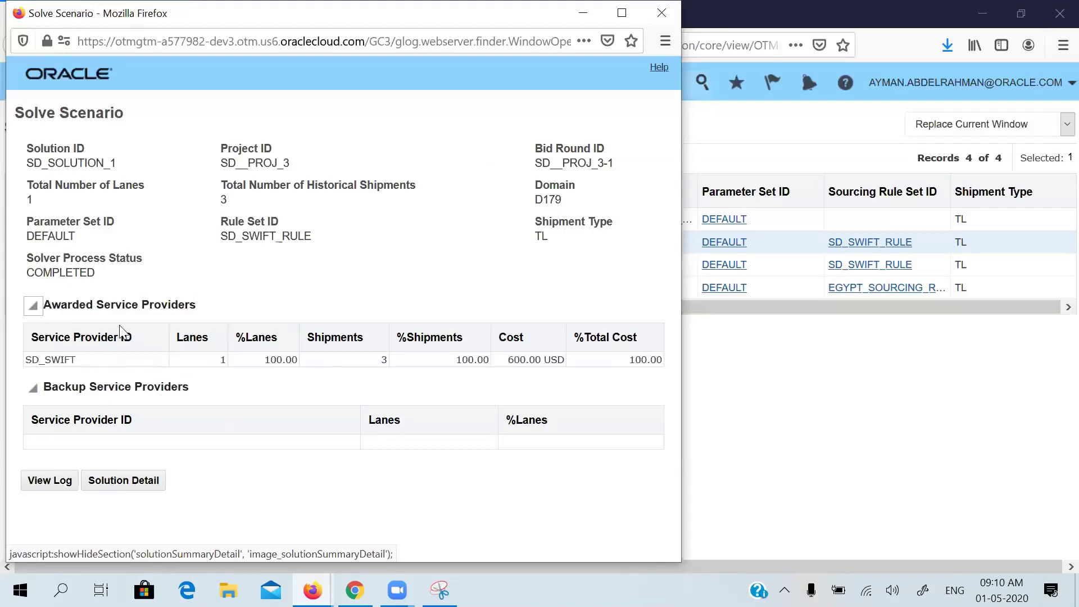
pyautogui.click(674, 8)
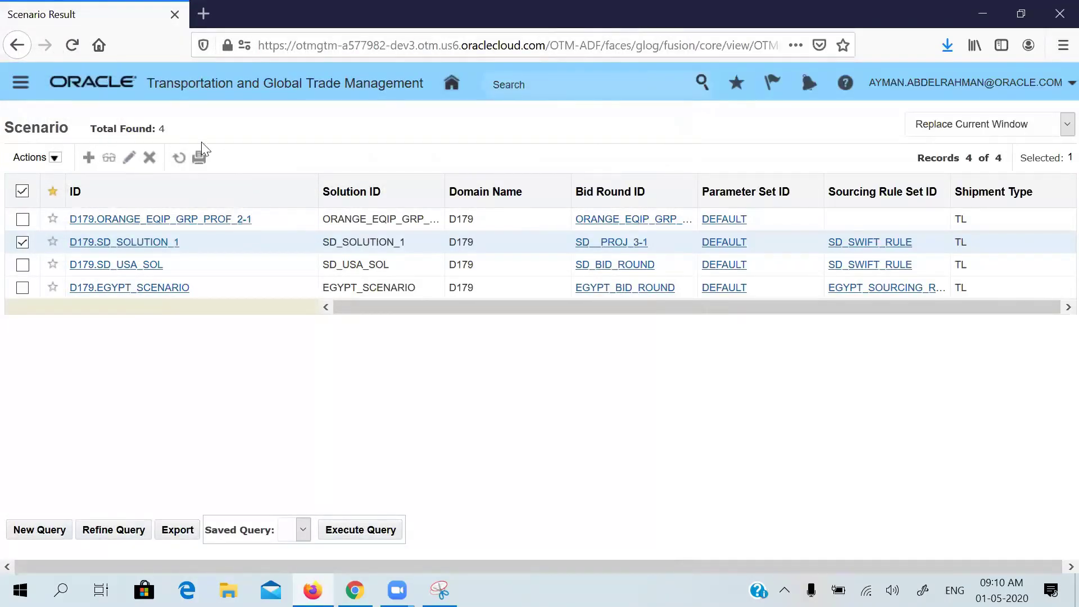
# - Return to the sourcing home page, open the Bids Finder under Bid Creation, and search for all bids without criteria
pyautogui.click(56, 161)
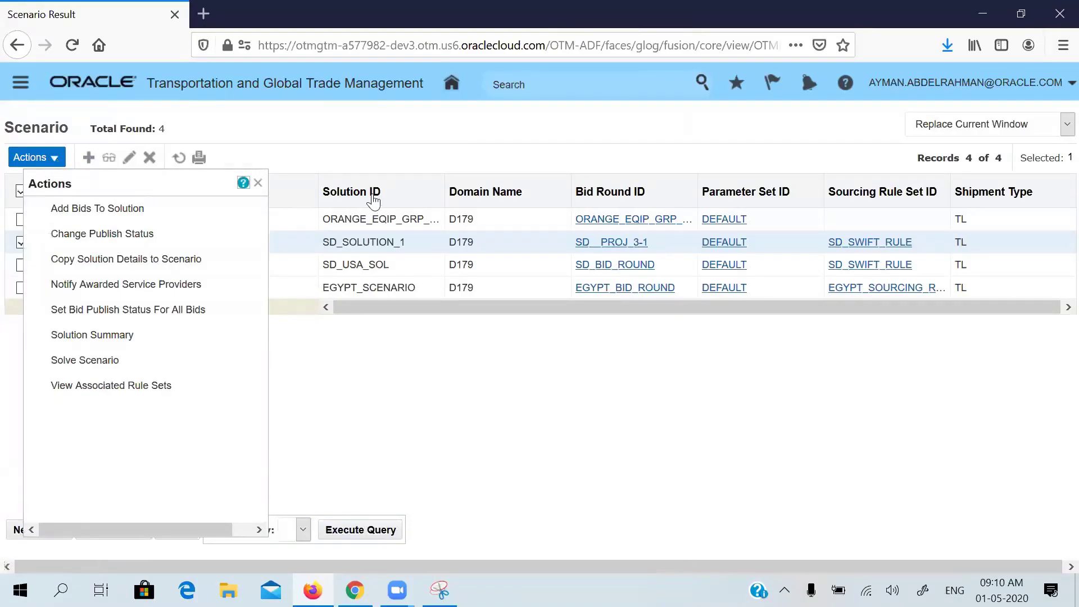
pyautogui.click(454, 86)
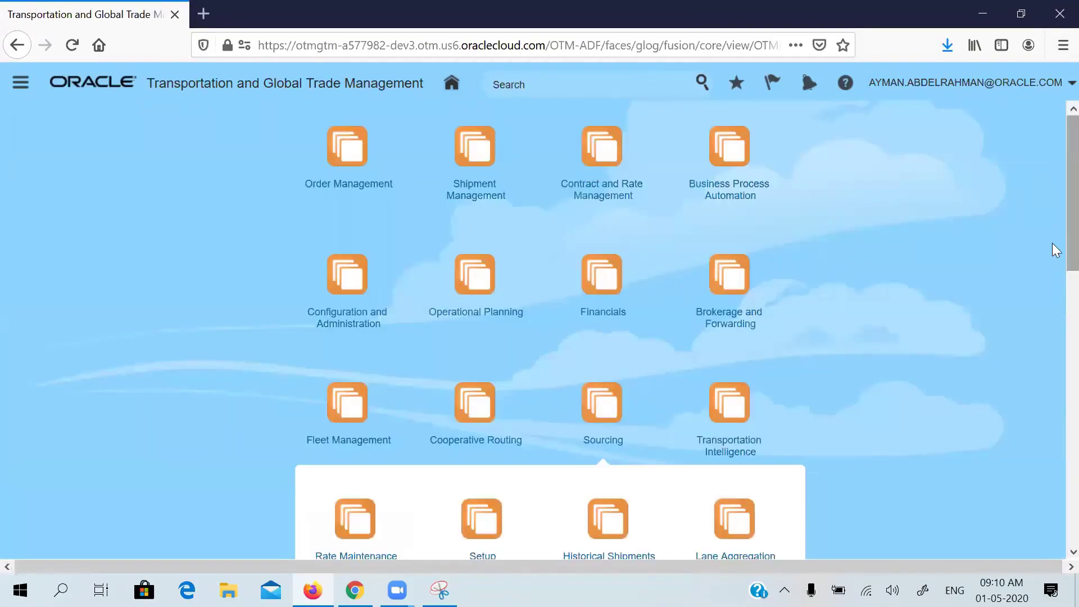
pyautogui.moveTo(1053, 232); pyautogui.dragTo(1052, 367)
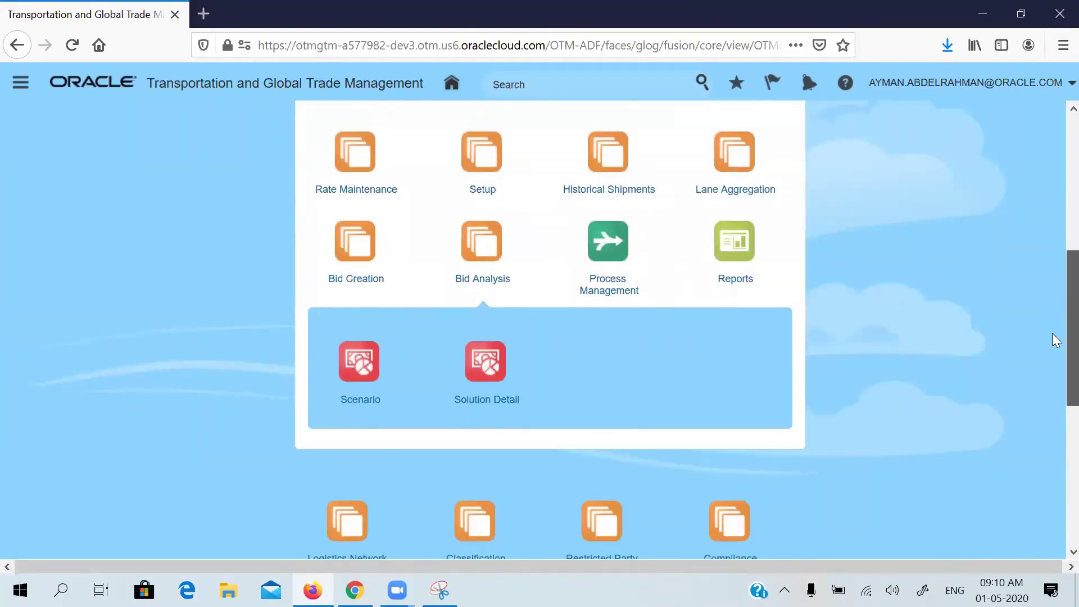
pyautogui.scroll(-3, 1052, 340)
pyautogui.scroll(3, 1055, 349)
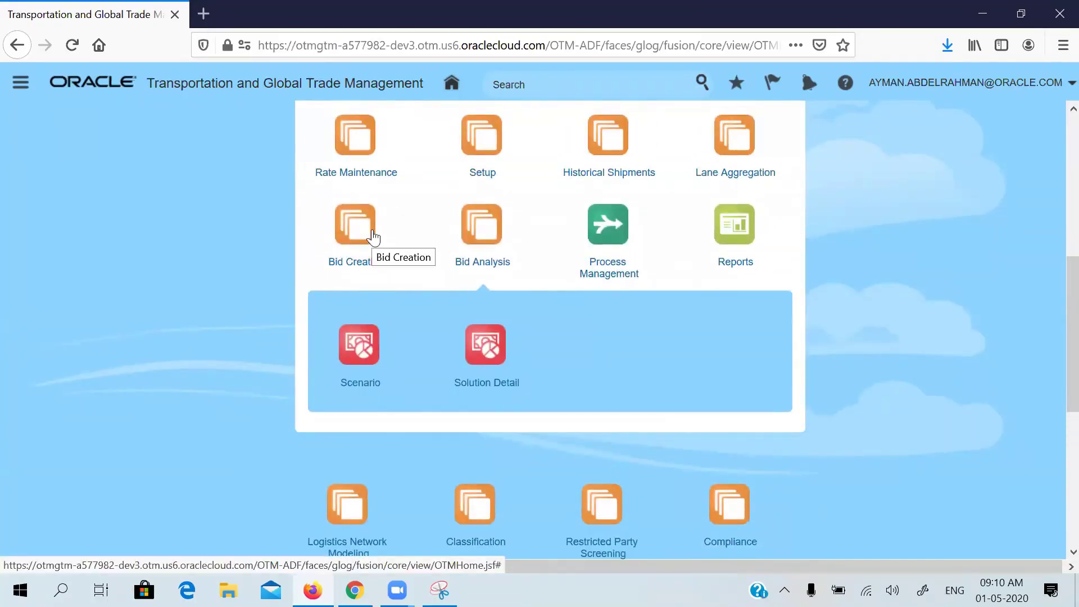
pyautogui.click(374, 236)
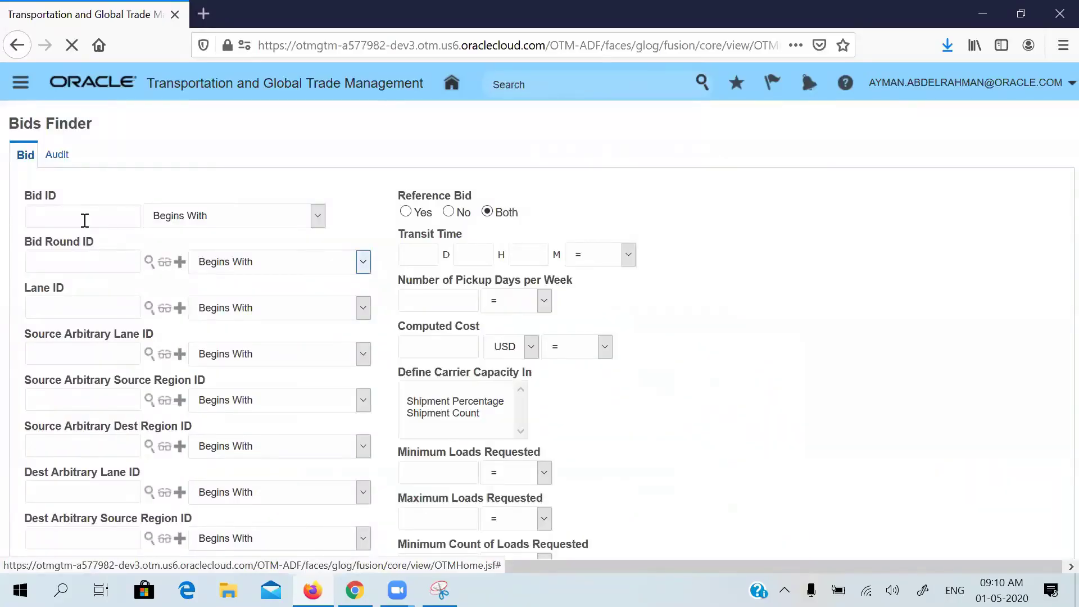
pyautogui.click(85, 217)
pyautogui.press('Return')
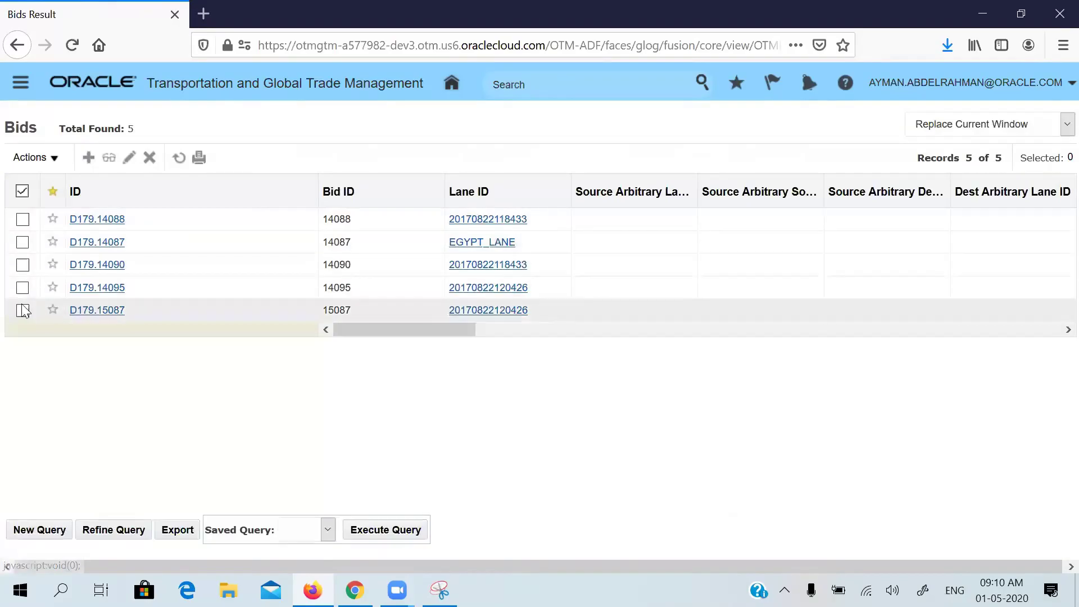
# - Open bid 15087 in view mode and examine its bid information, including the awarded rate record ID
pyautogui.click(21, 313)
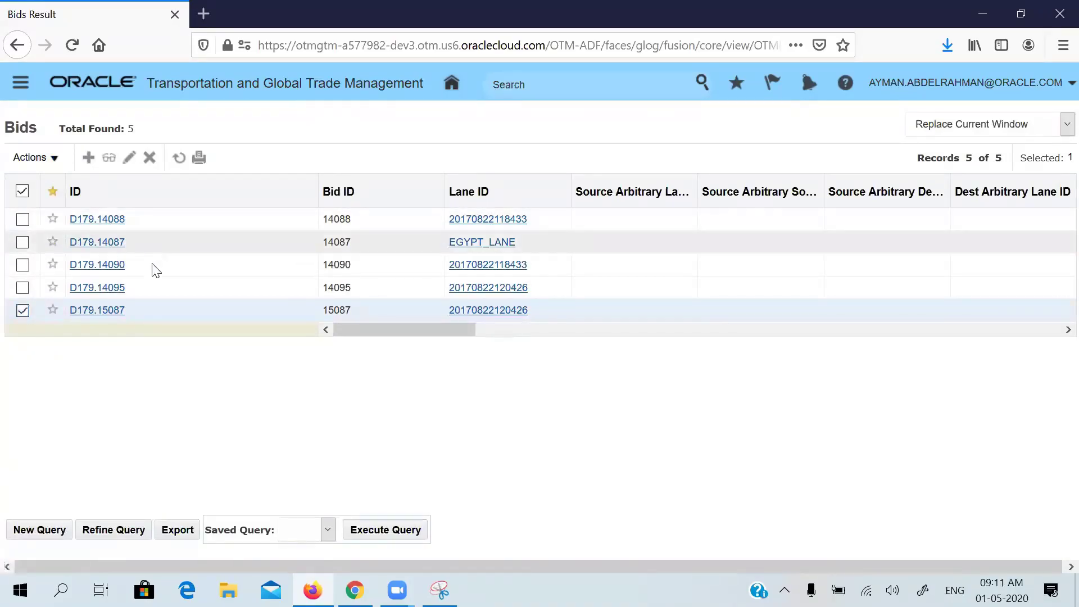
pyautogui.click(157, 315)
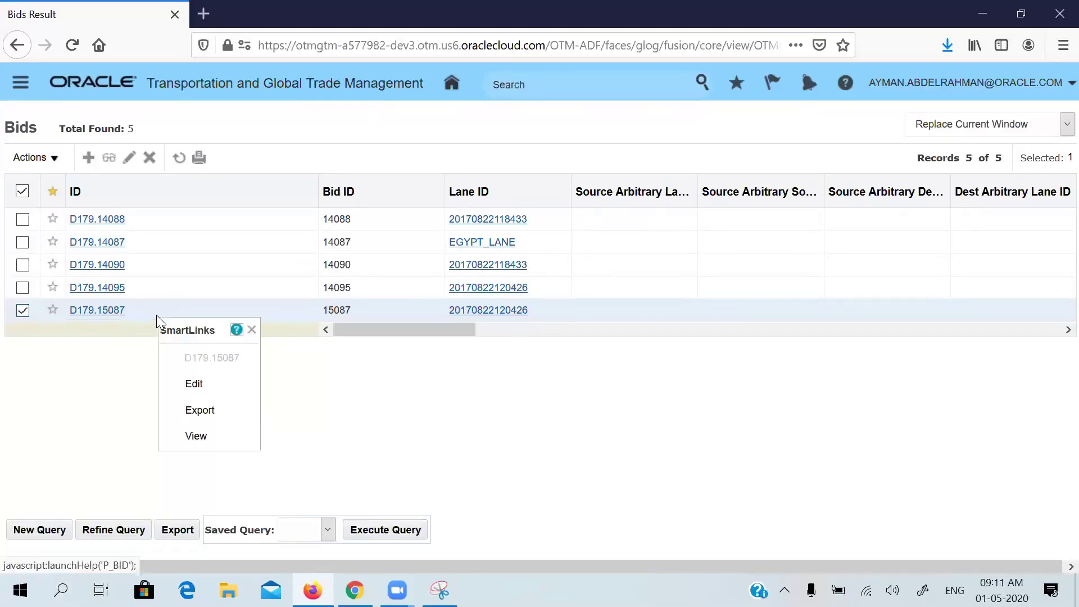
pyautogui.click(215, 434)
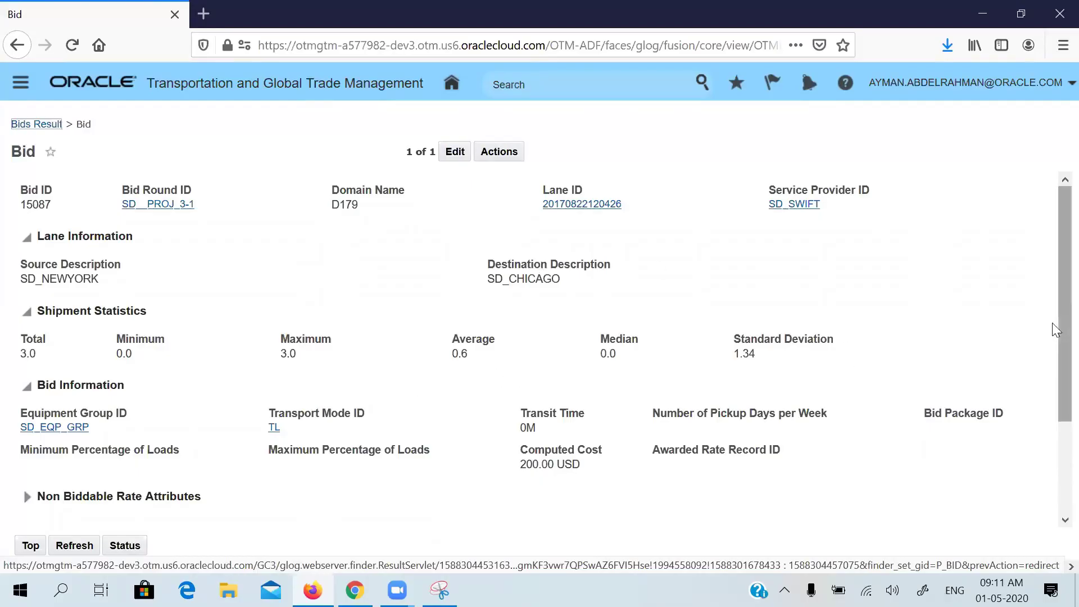
pyautogui.moveTo(1056, 331); pyautogui.dragTo(1053, 380)
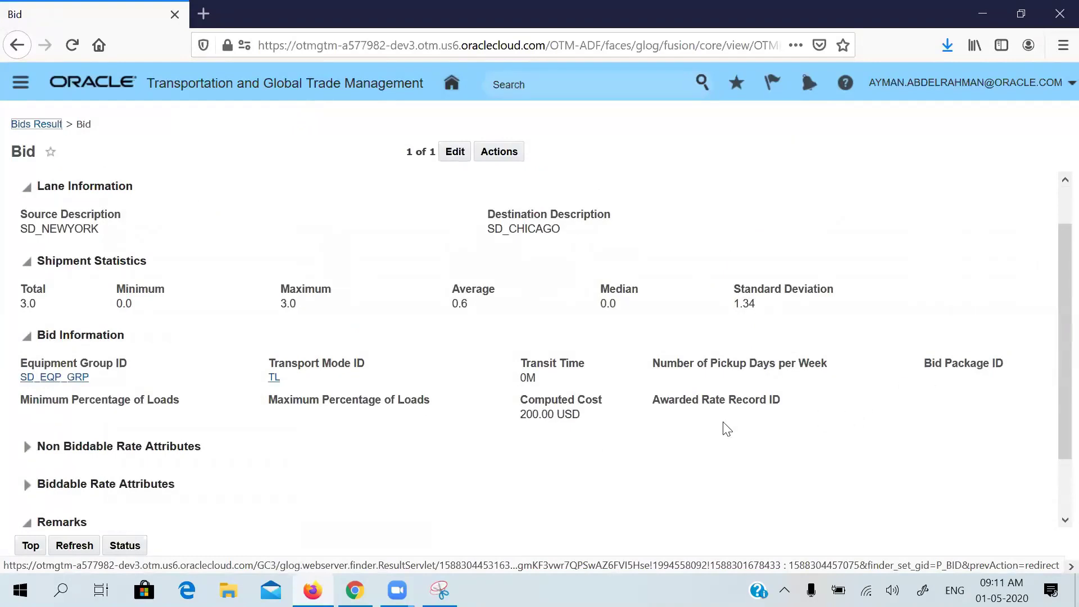
# - Go back to Bid Creation on the home page, open the Project Finder, and search for all projects without criteria
pyautogui.click(453, 83)
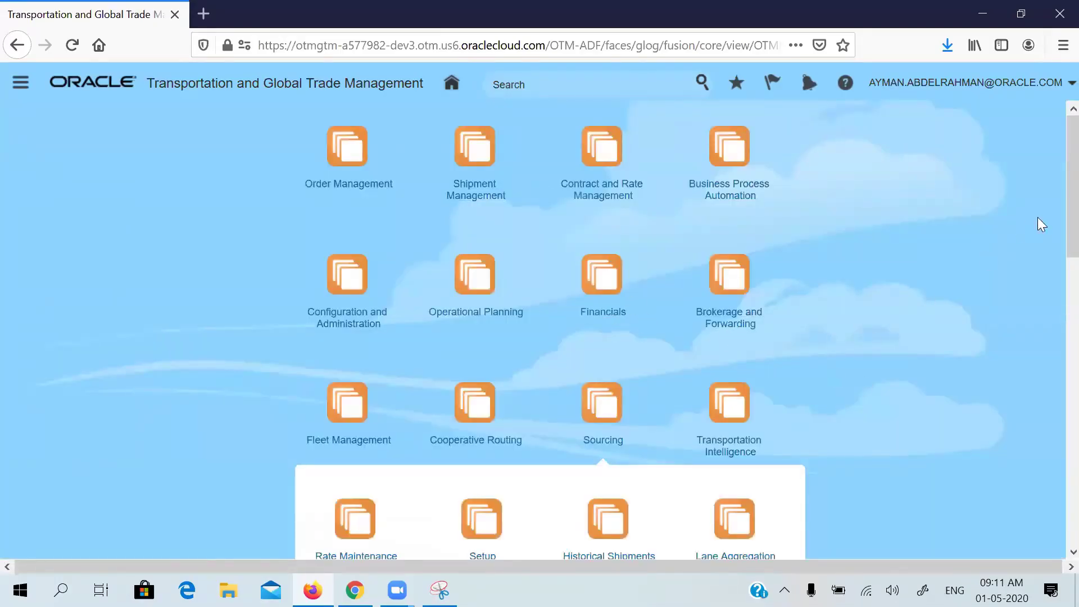
pyautogui.moveTo(1072, 192); pyautogui.dragTo(1053, 337)
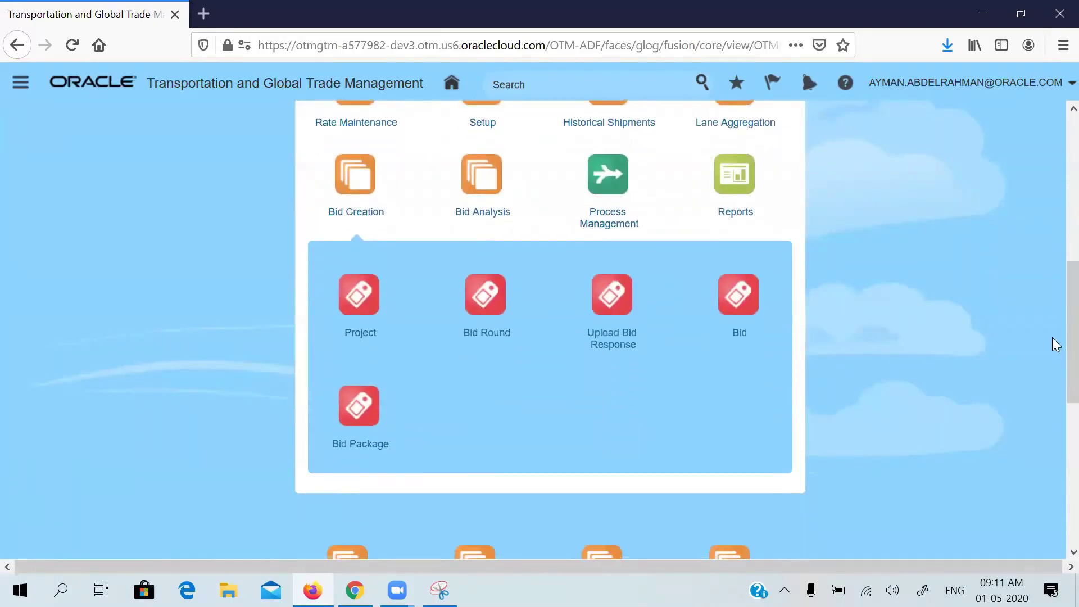
pyautogui.click(357, 308)
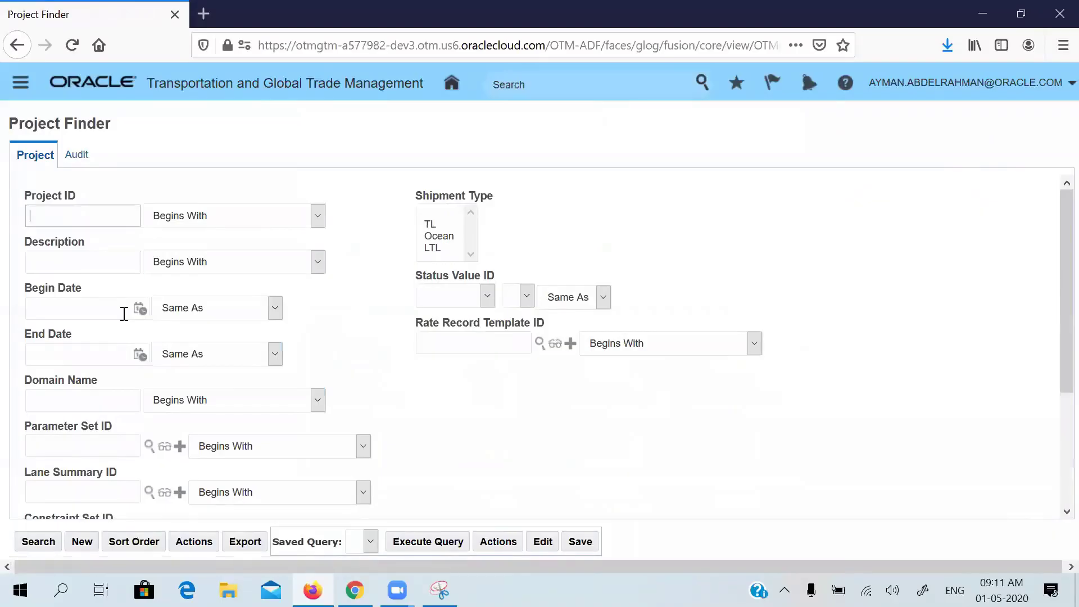
pyautogui.press('Return')
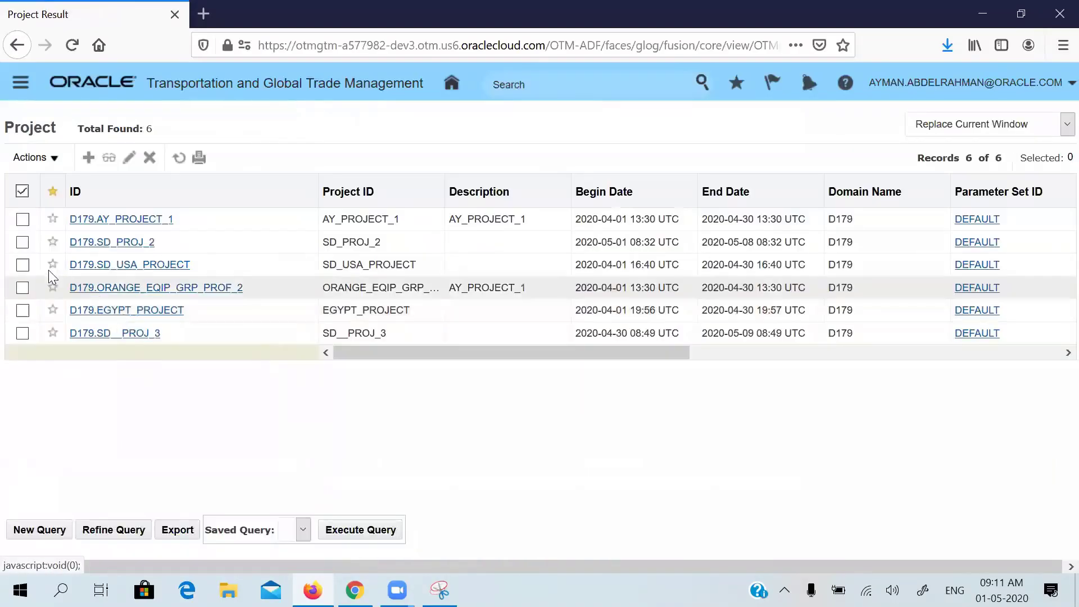
# - Select project SD__PROJ_3 and review its available project, rate and utility actions without running any
pyautogui.click(23, 332)
pyautogui.click(55, 159)
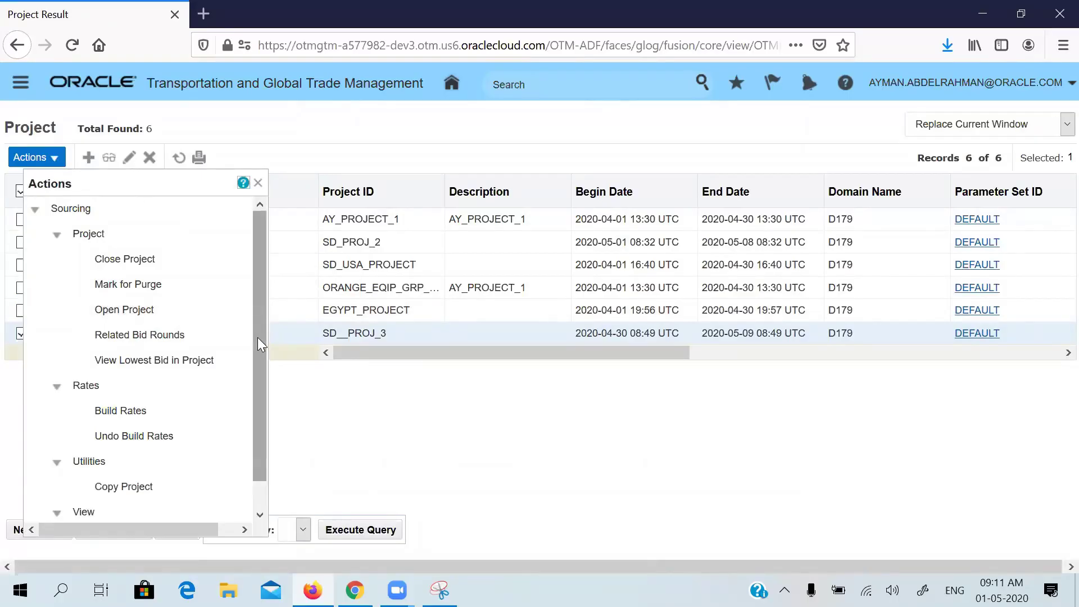
pyautogui.moveTo(257, 337); pyautogui.dragTo(262, 305)
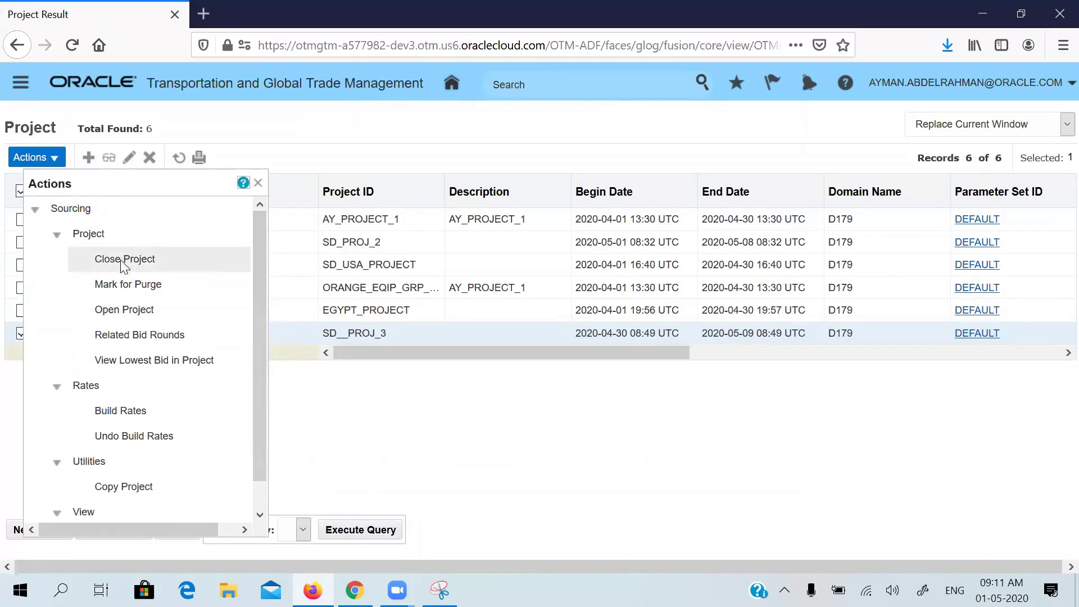
pyautogui.click(258, 183)
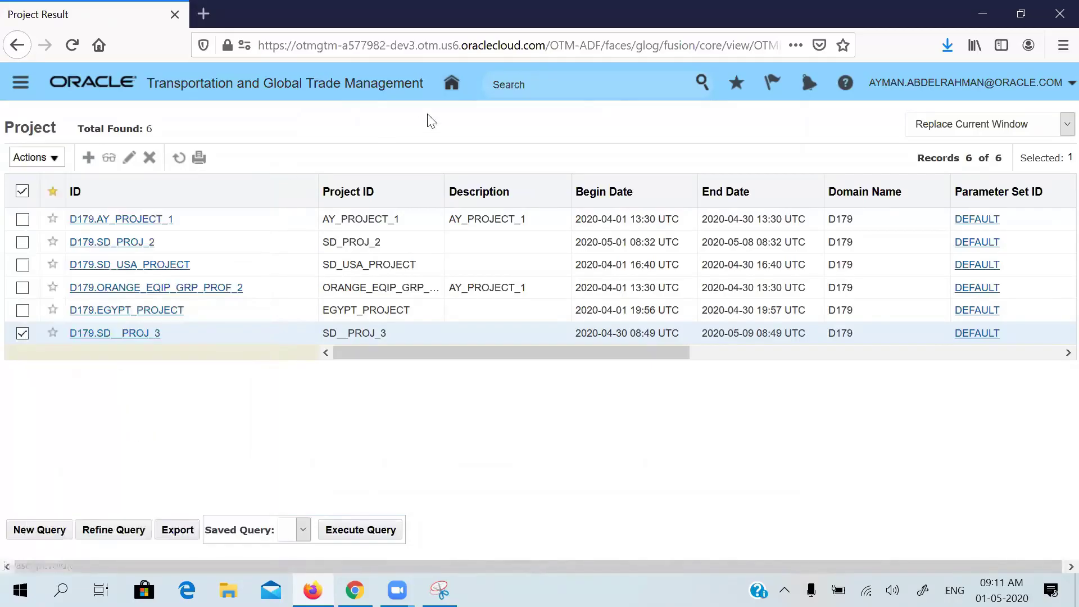
pyautogui.click(22, 332)
# - Open the Bid Round Finder from the home page and search for all bid rounds without criteria
pyautogui.click(451, 89)
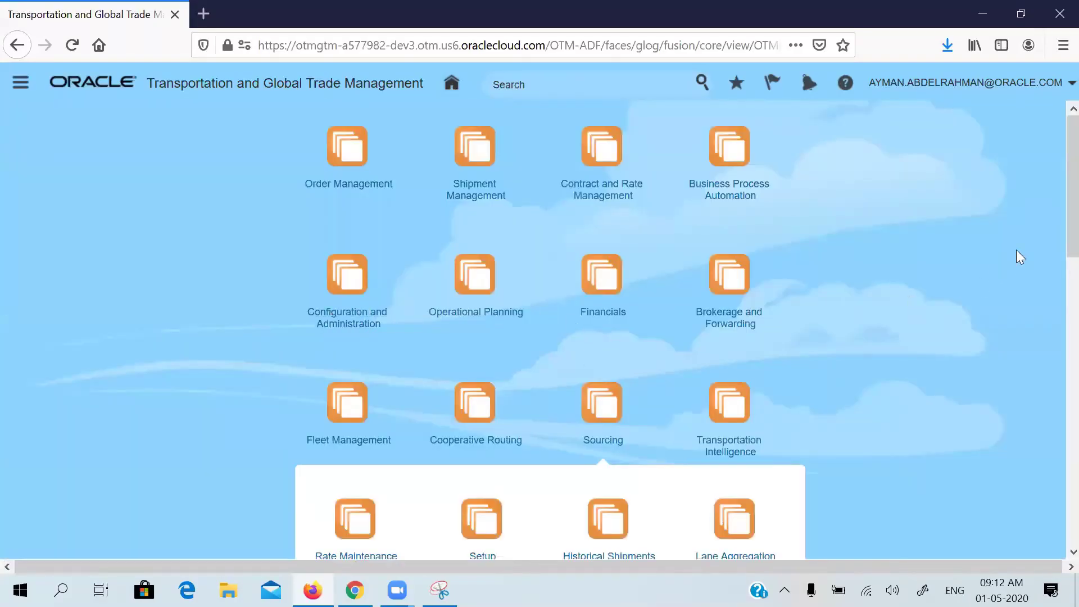
pyautogui.scroll(-6, 1053, 281)
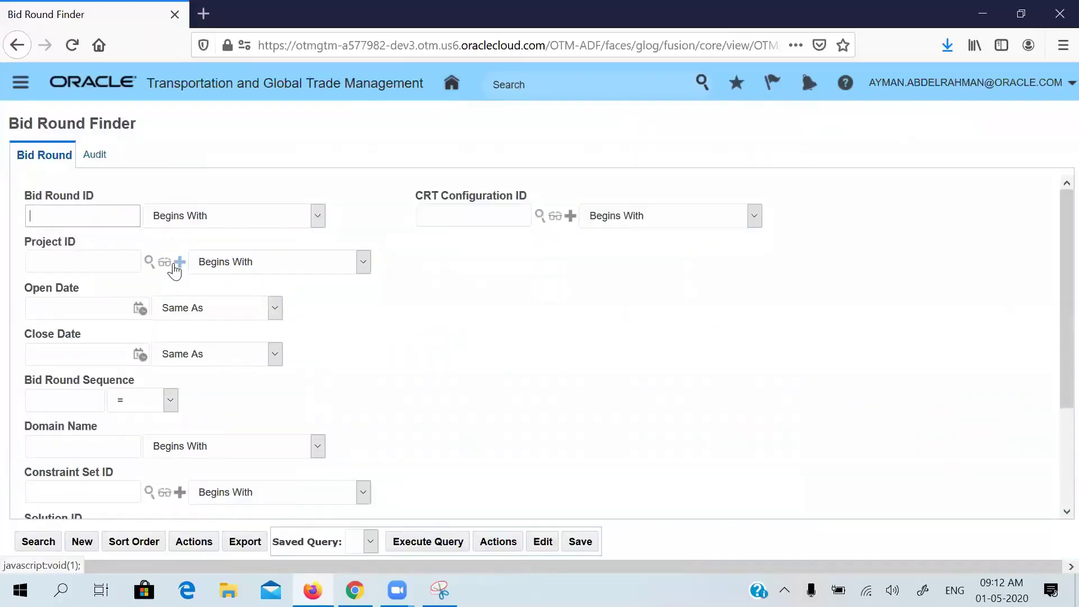
pyautogui.press('Return')
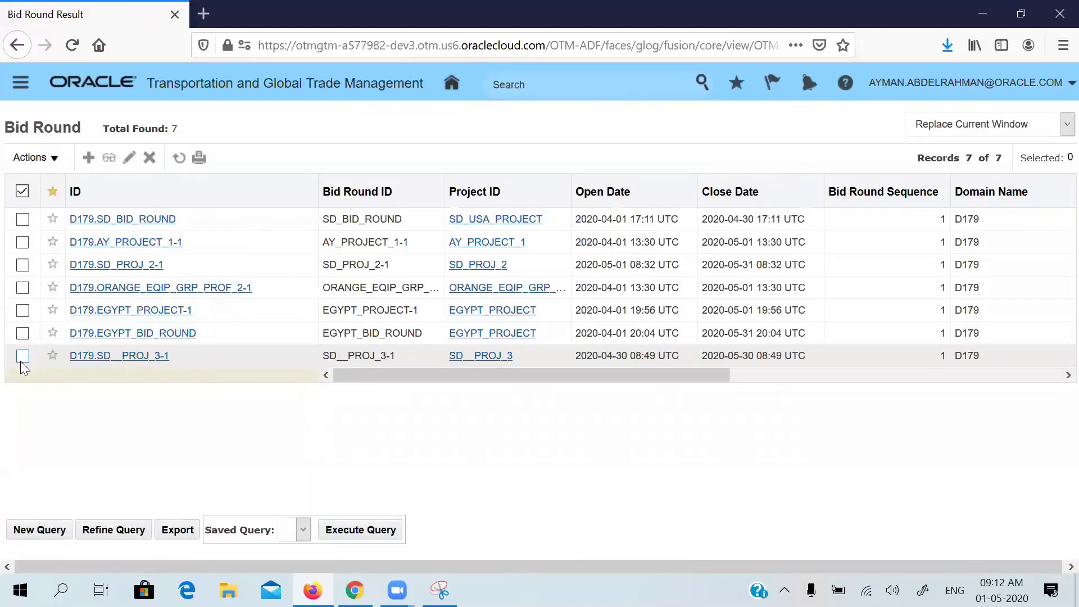
# - Try to commit the bids of service provider SD_SWIFT in bid round SD__PROJ_3-1, and close the results window
pyautogui.click(22, 356)
pyautogui.click(58, 158)
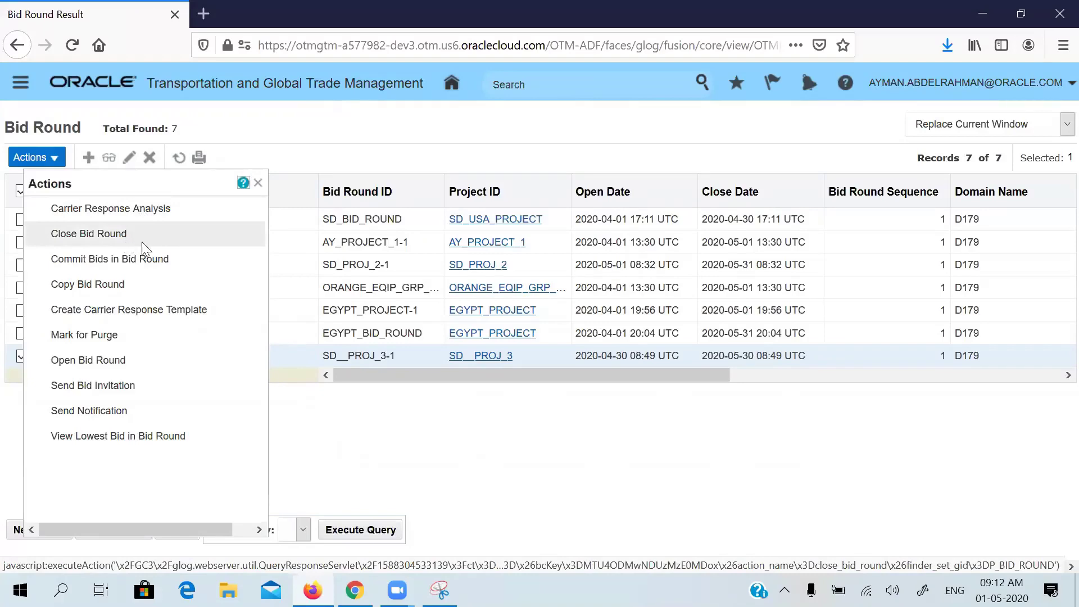
pyautogui.click(115, 260)
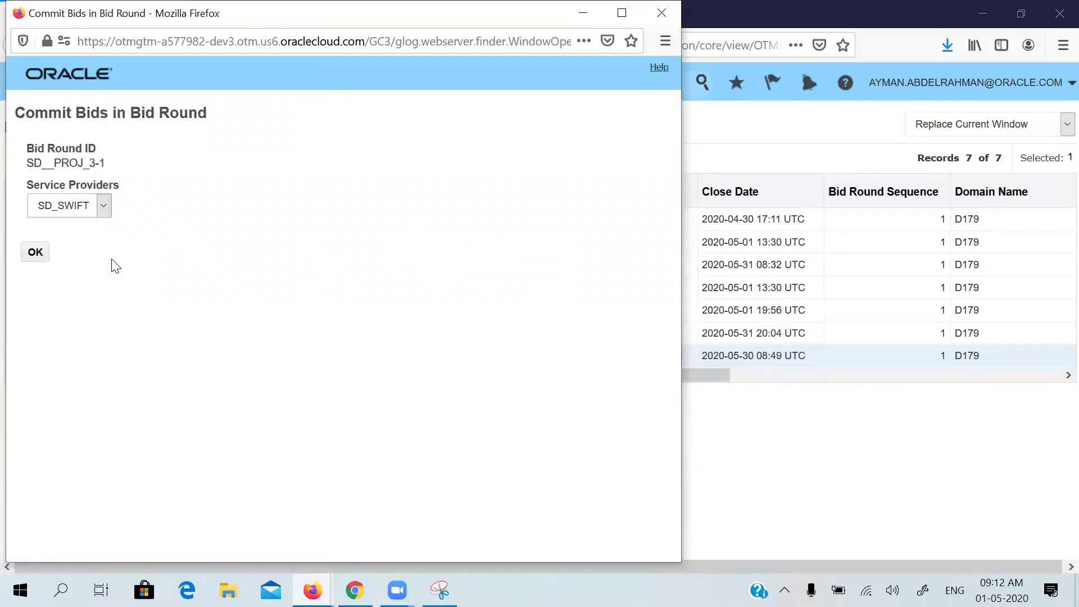
pyautogui.click(35, 253)
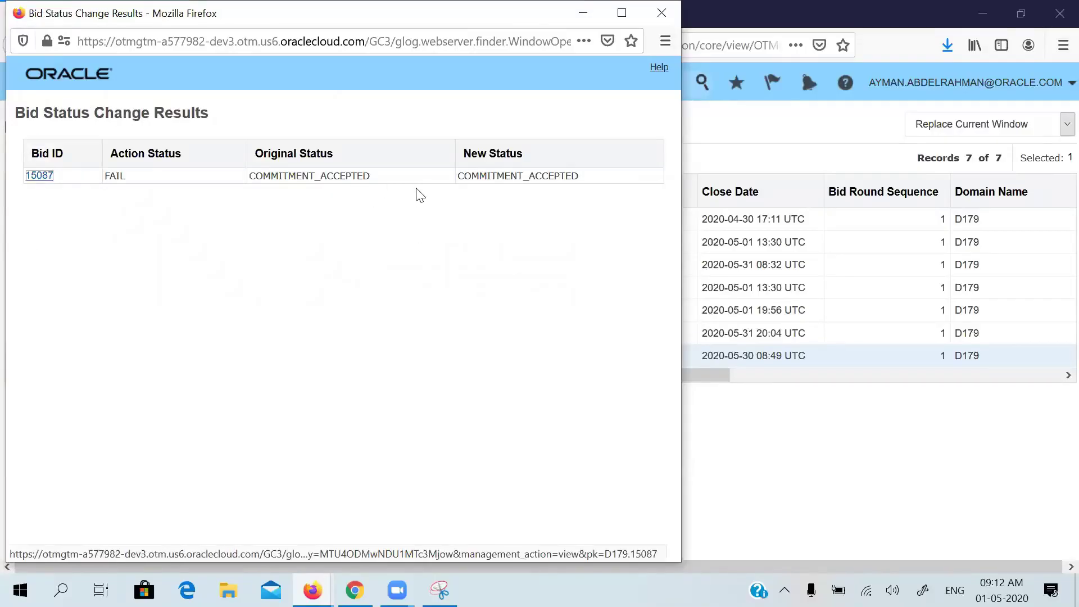
pyautogui.click(661, 12)
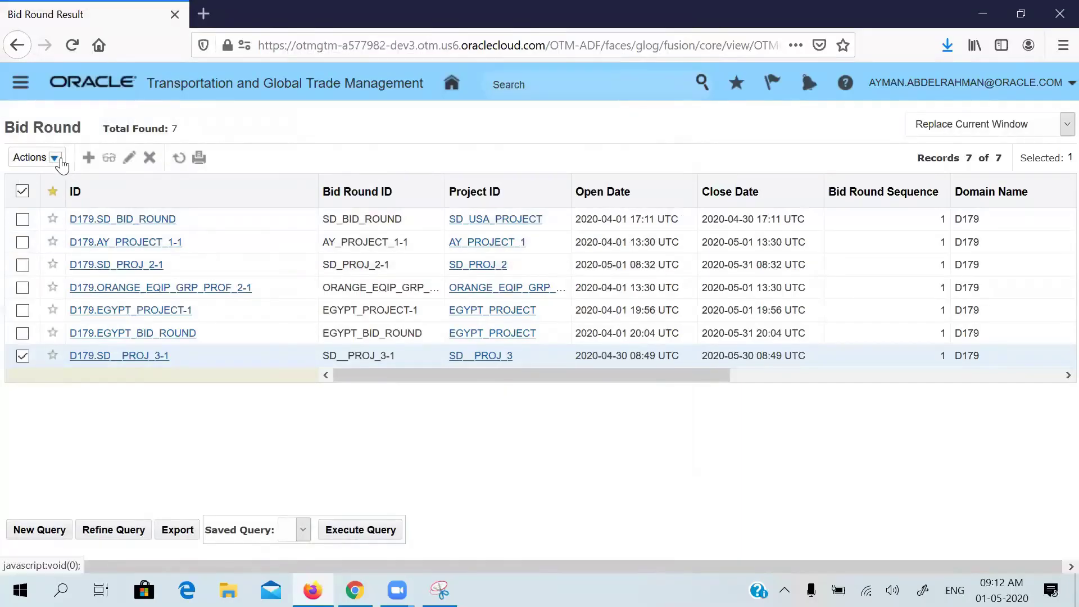
# - Refresh the bid round list and open the related bids of bid round SD__PROJ_3-1
pyautogui.click(56, 158)
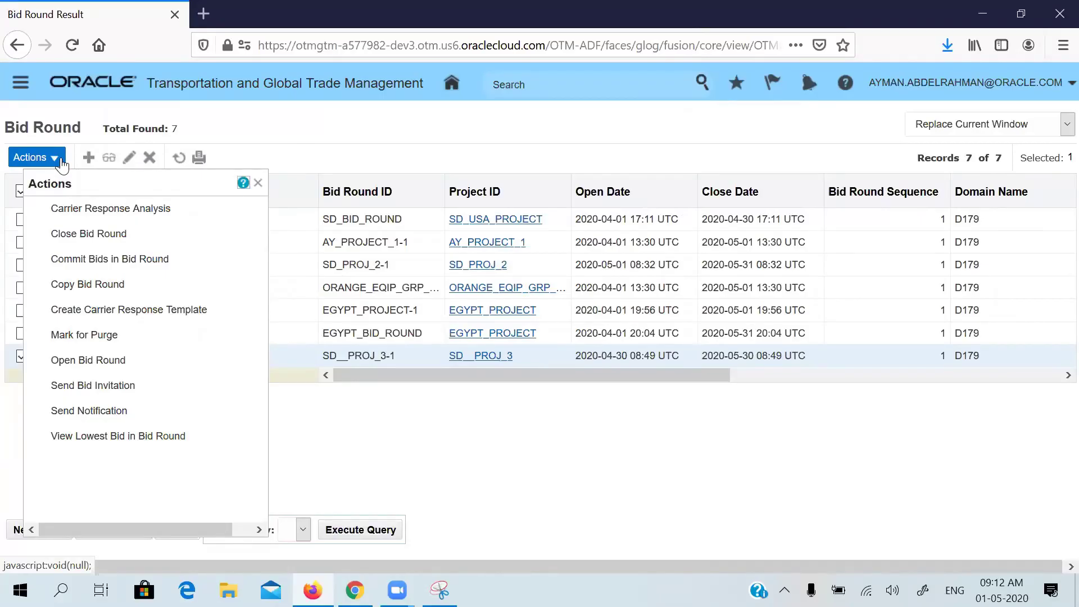
pyautogui.click(258, 184)
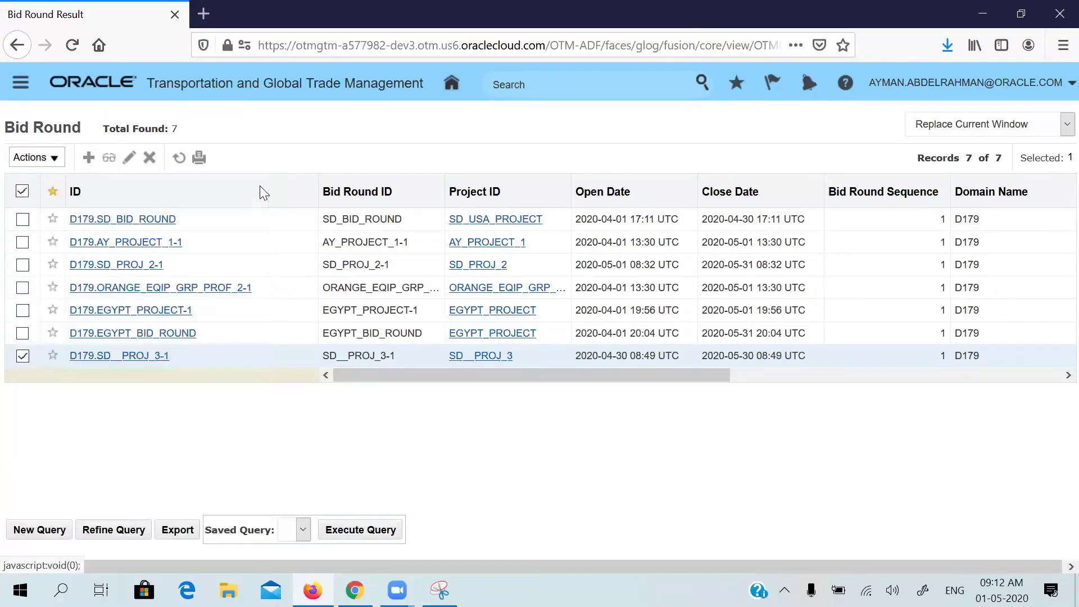
pyautogui.click(178, 160)
pyautogui.click(525, 289)
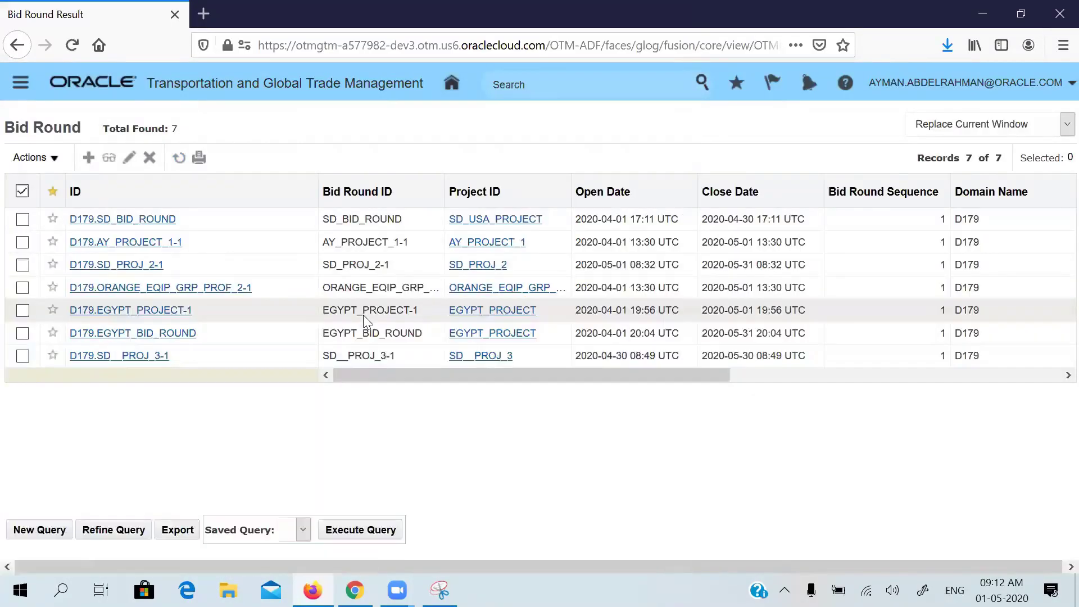
pyautogui.click(22, 356)
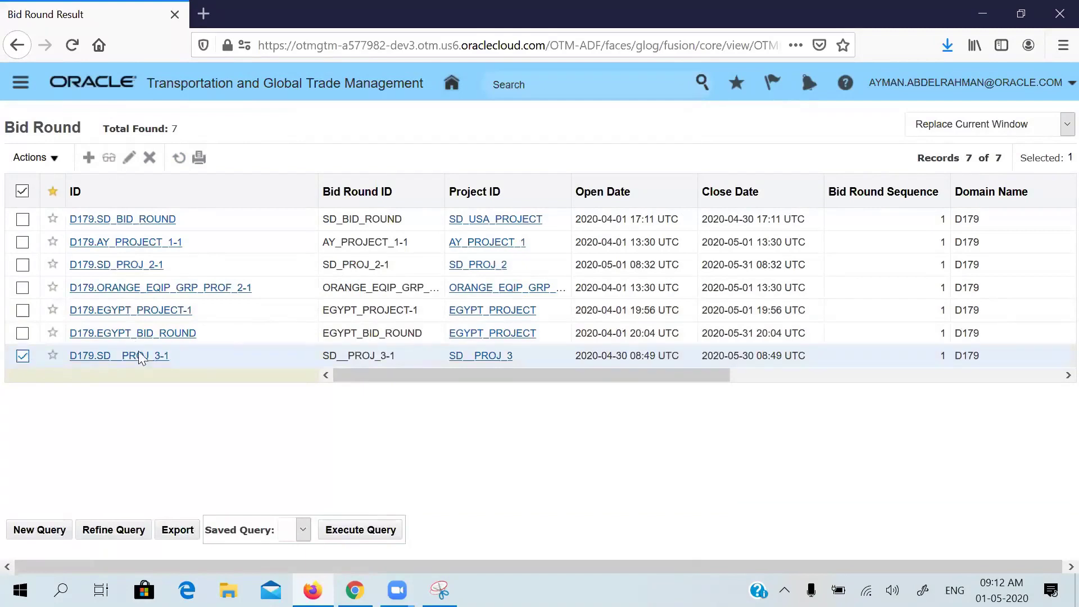
pyautogui.rightClick(204, 356)
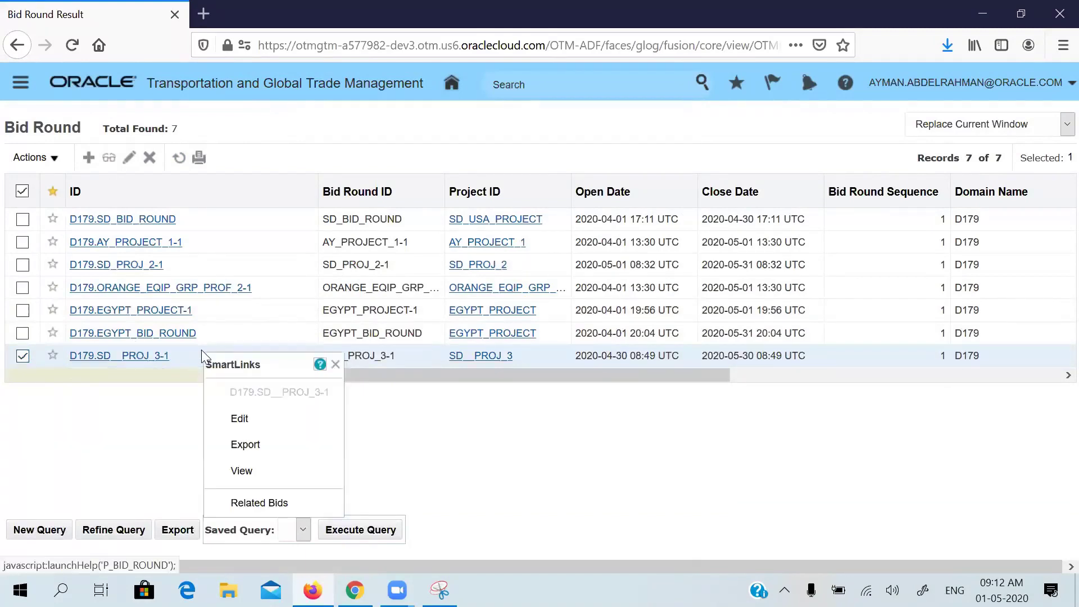
pyautogui.click(280, 478)
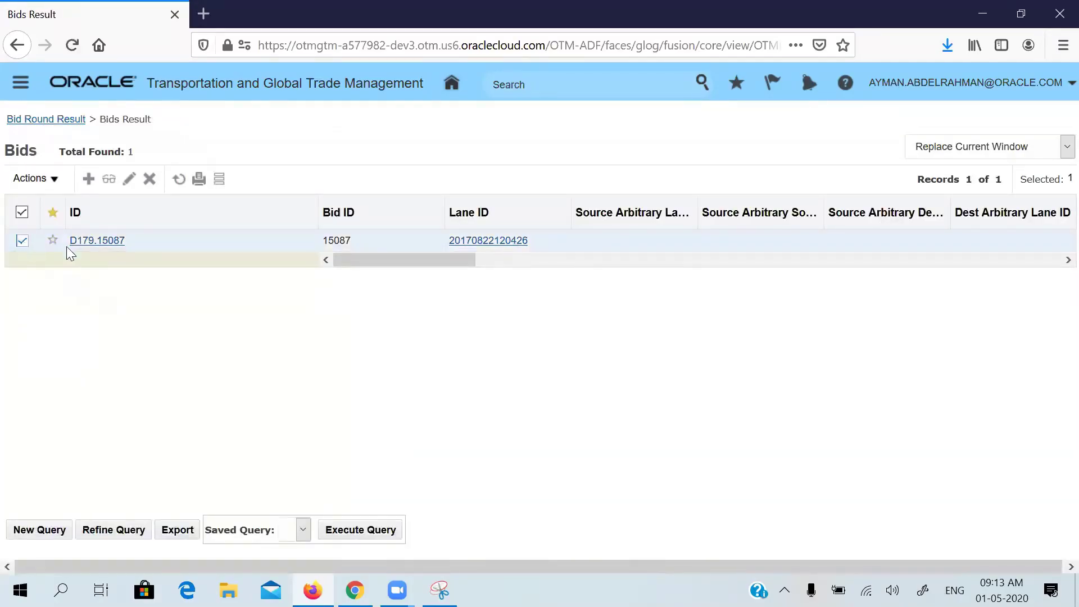
# - Open the related bid and review its header, lane details, computed cost and awarded rate record
pyautogui.click(107, 248)
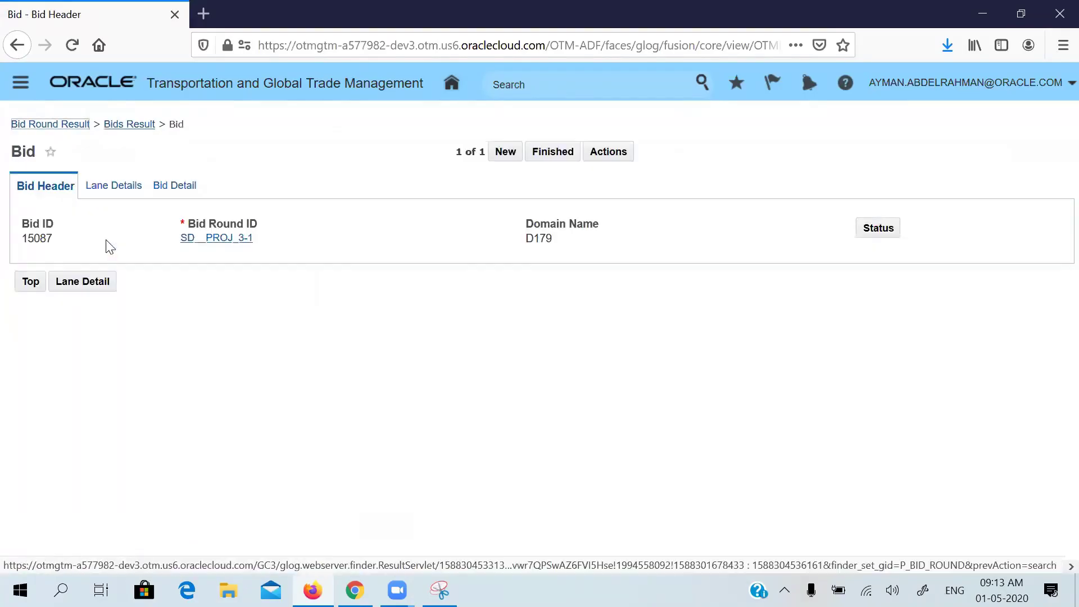
pyautogui.click(95, 283)
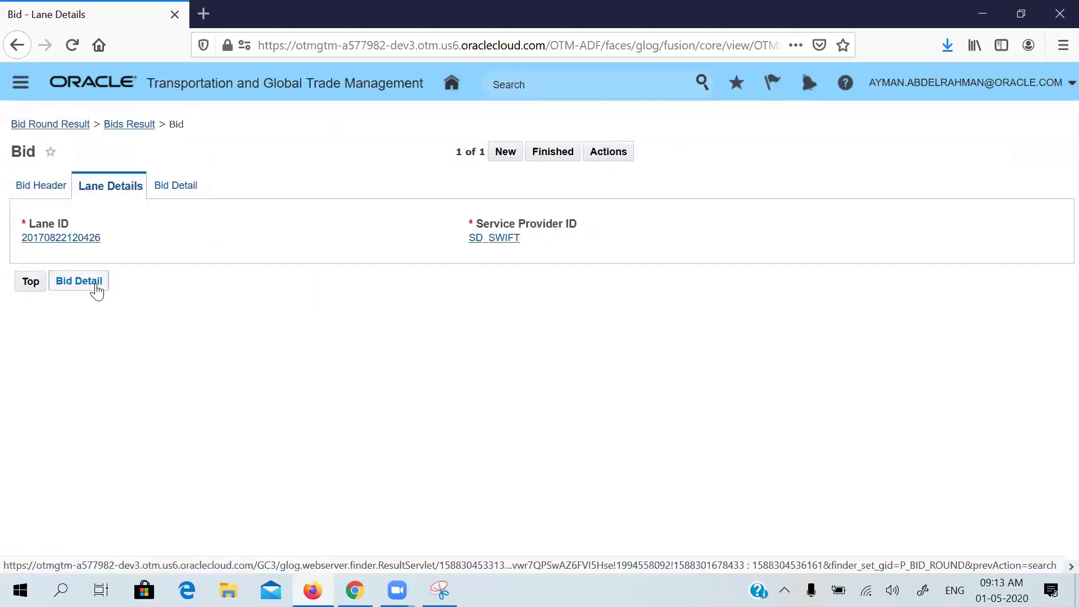
pyautogui.click(79, 281)
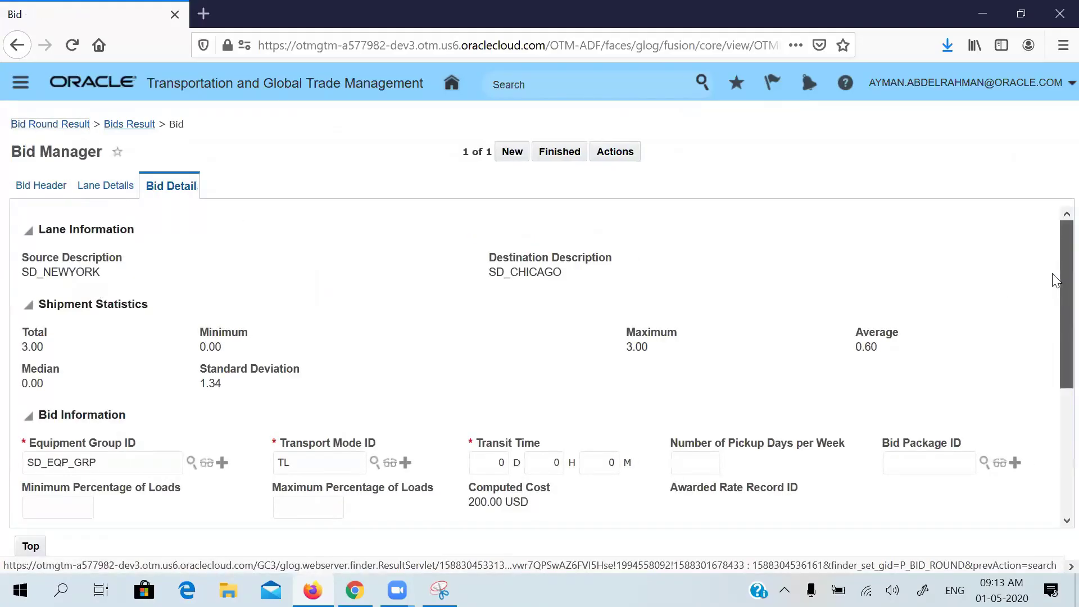
pyautogui.moveTo(1056, 281); pyautogui.dragTo(1056, 403)
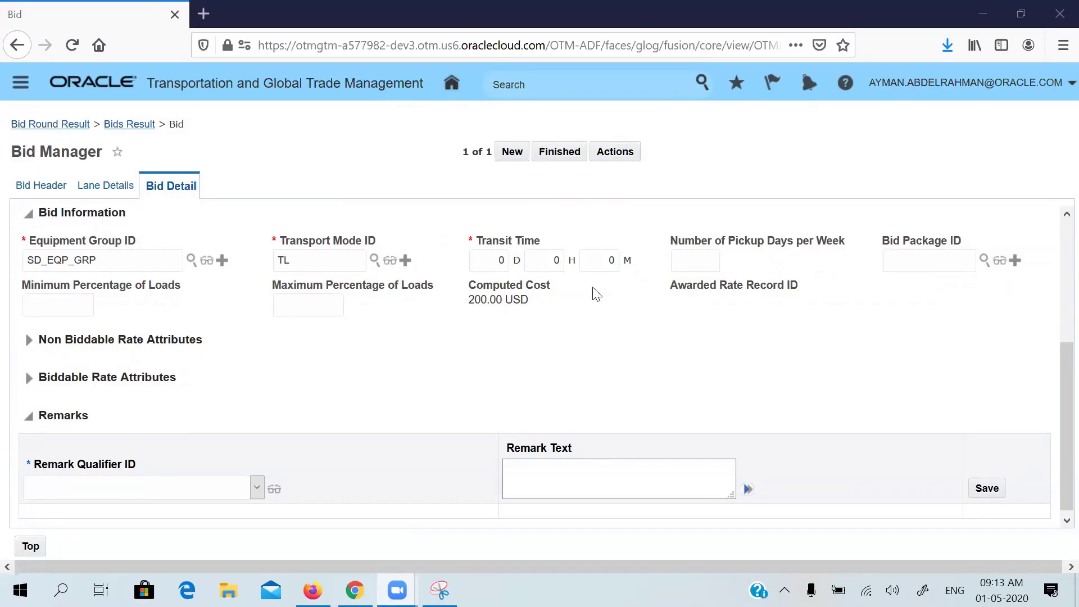
# - Return to the home page, open the Project Finder, and search for all projects without criteria
pyautogui.click(452, 85)
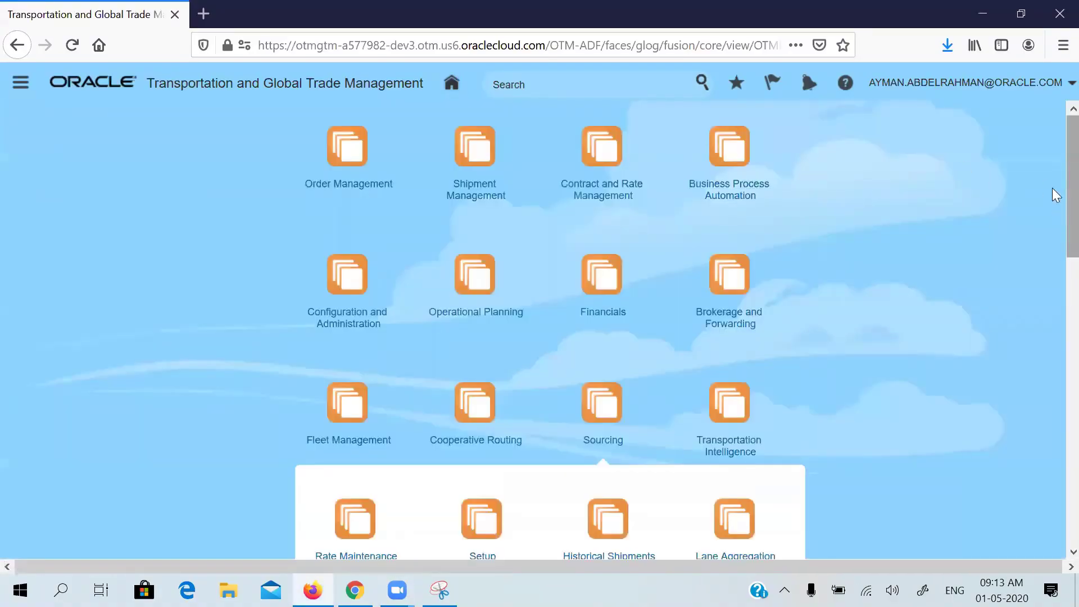
pyautogui.moveTo(1072, 188); pyautogui.dragTo(1072, 327)
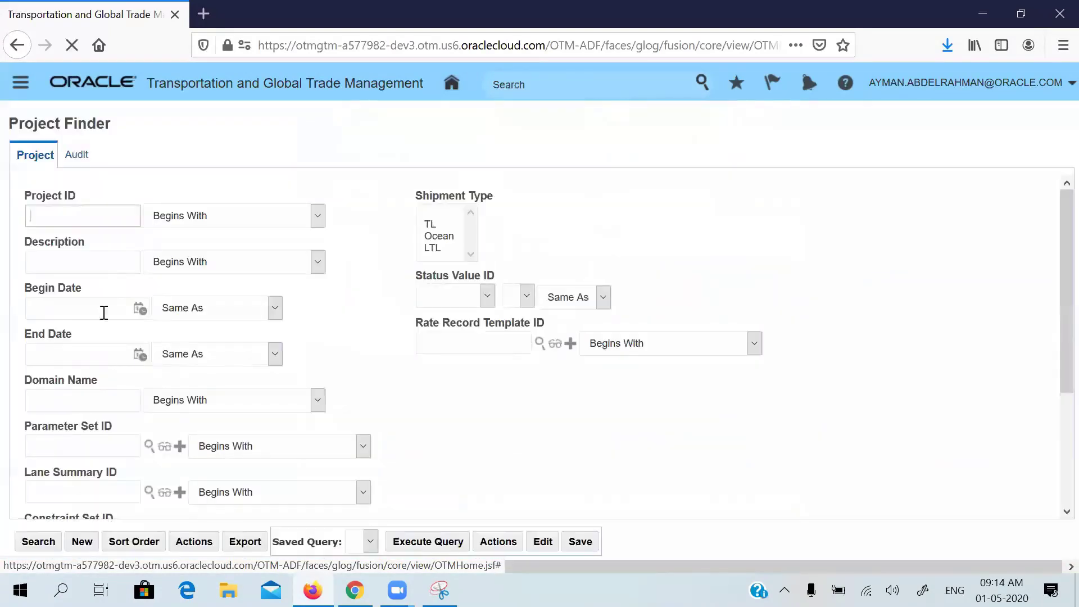
pyautogui.click(102, 219)
pyautogui.press('Return')
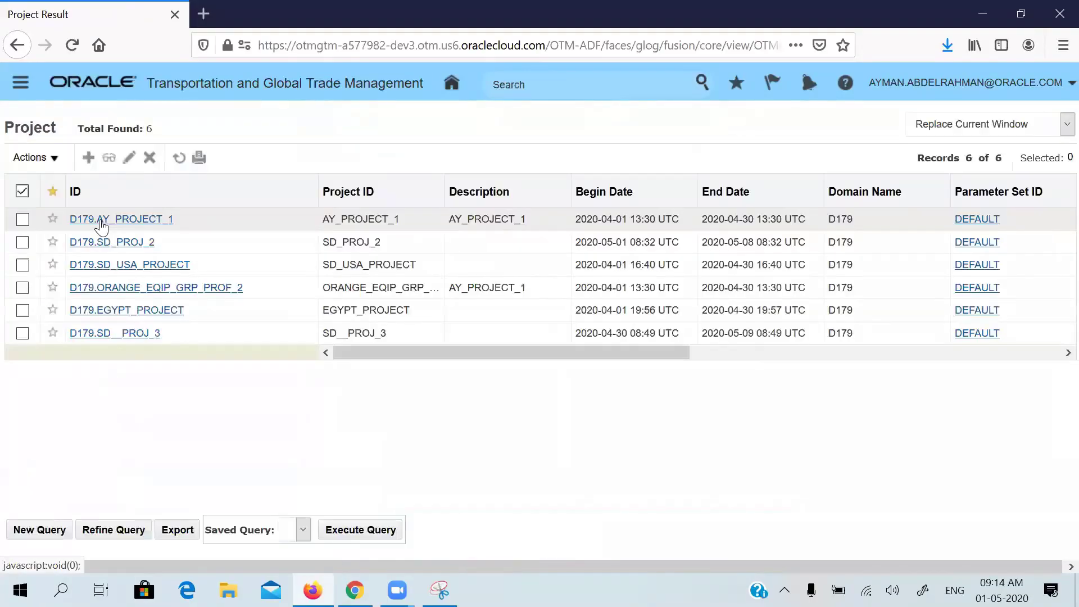
# - Close project SD__PROJ_3 and dismiss the status change result window
pyautogui.click(23, 333)
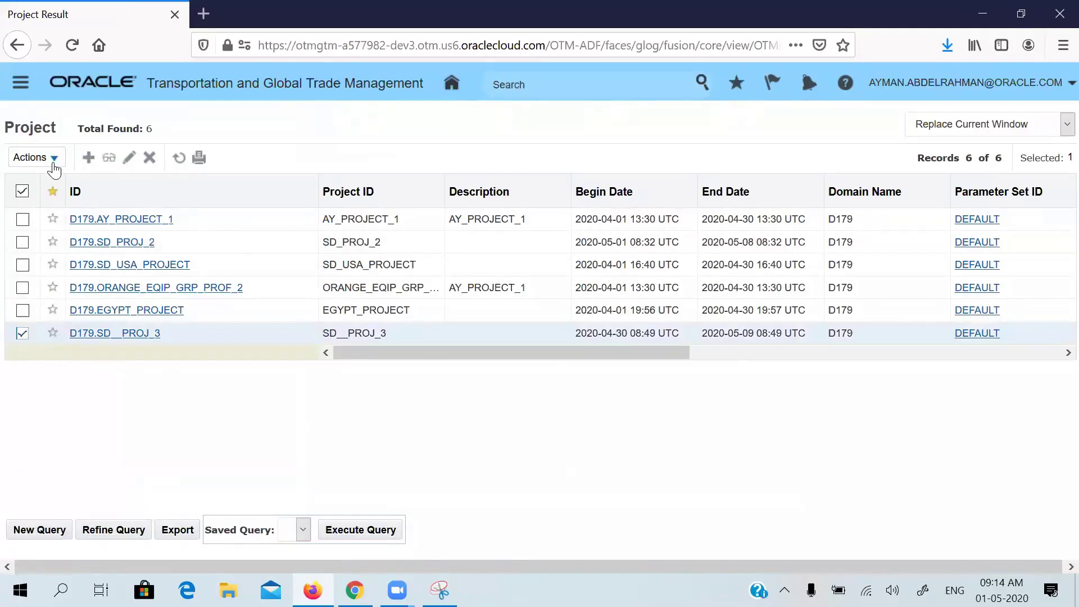
pyautogui.click(54, 159)
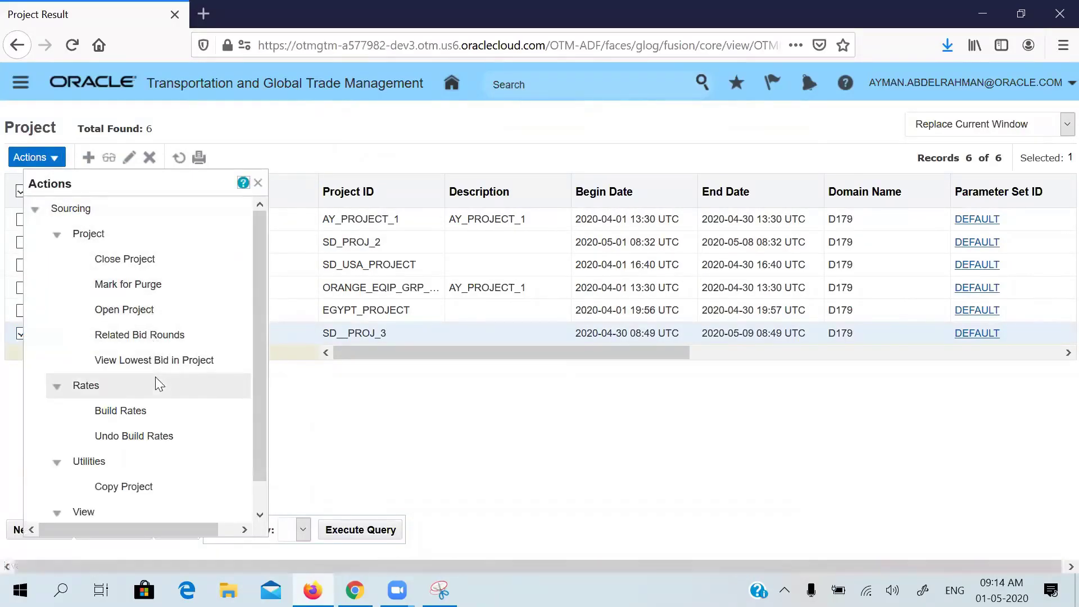
pyautogui.click(188, 267)
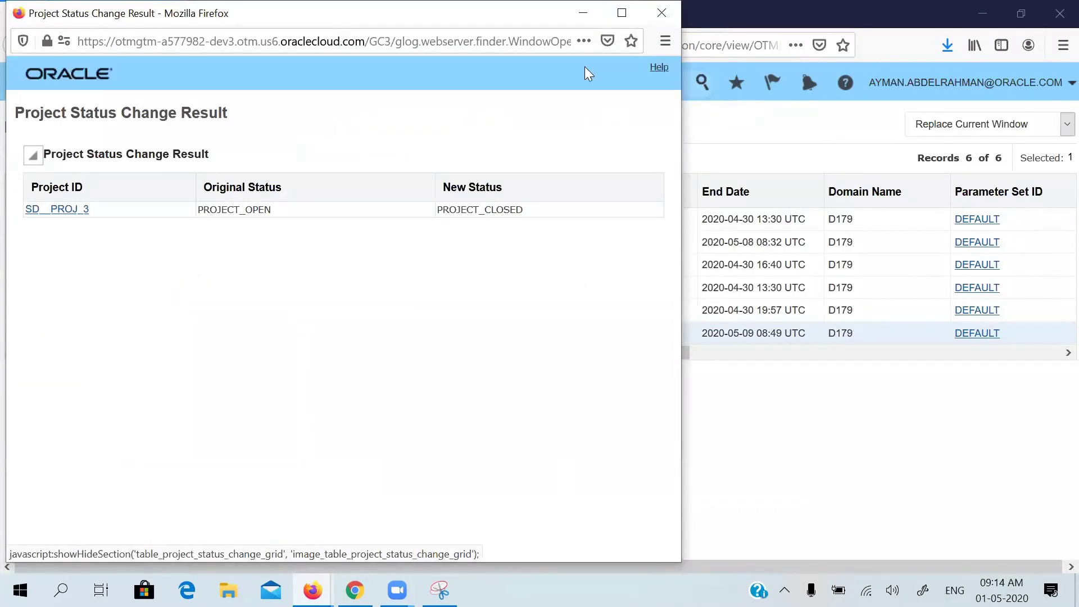
pyautogui.click(664, 22)
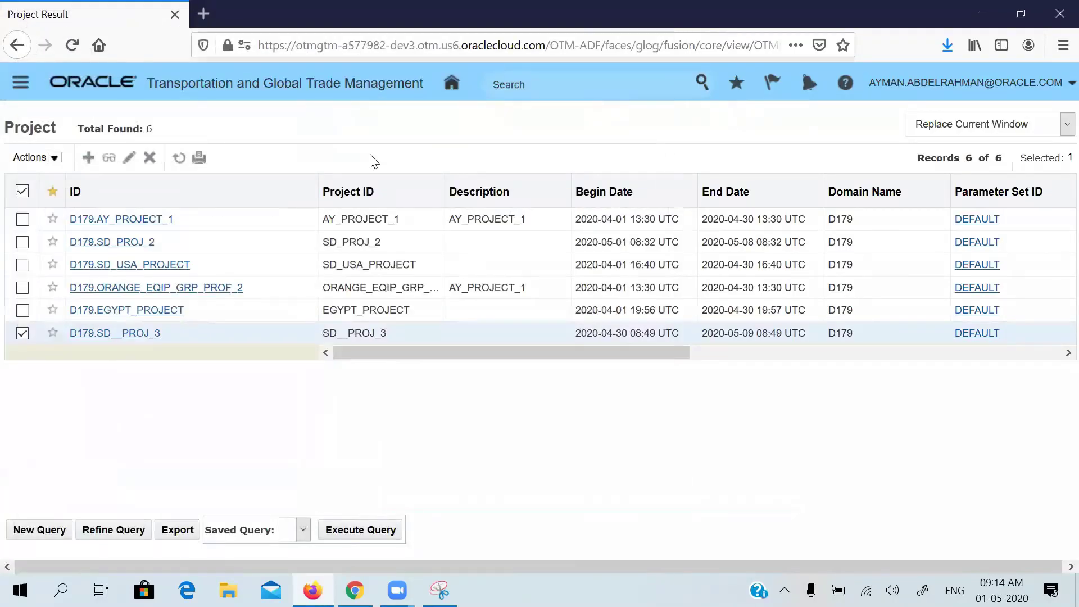
# - Start Build Rates for project SD__PROJ_3 and set the backup carrier quality rating to SD_RATE_QUALITY
pyautogui.click(64, 162)
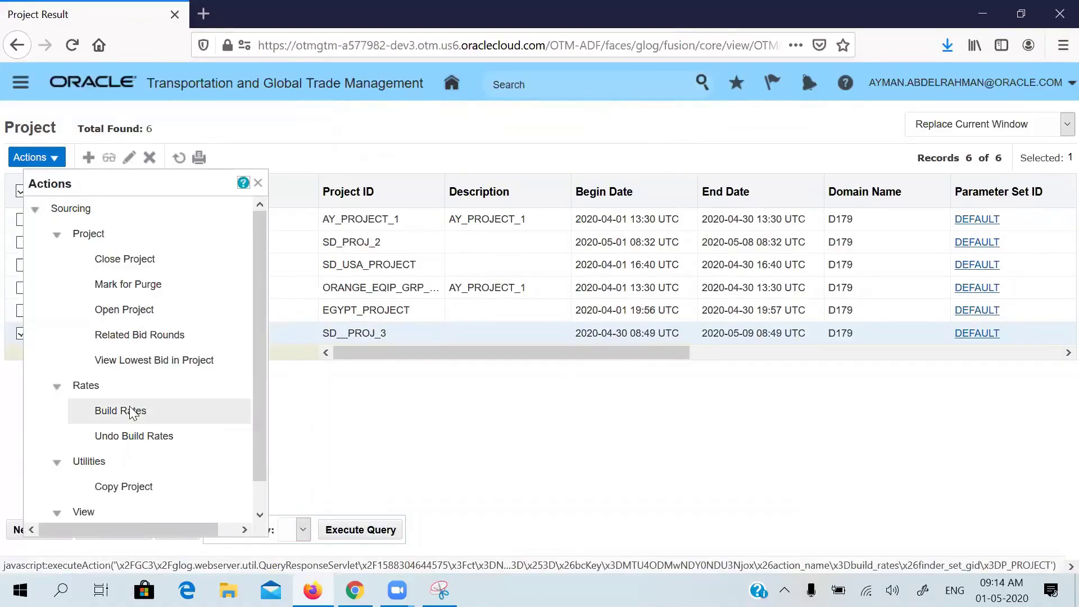
pyautogui.click(120, 411)
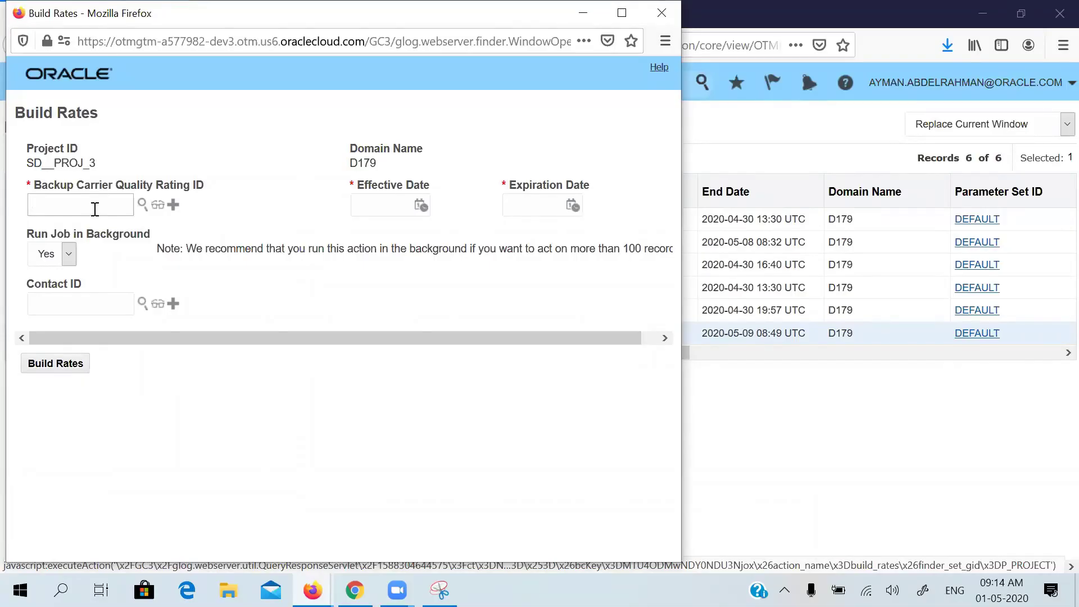
pyautogui.click(133, 204)
pyautogui.write('SD')
pyautogui.press('BackSpace')
pyautogui.press('BackSpace')
pyautogui.press('BackSpace')
pyautogui.write('_')
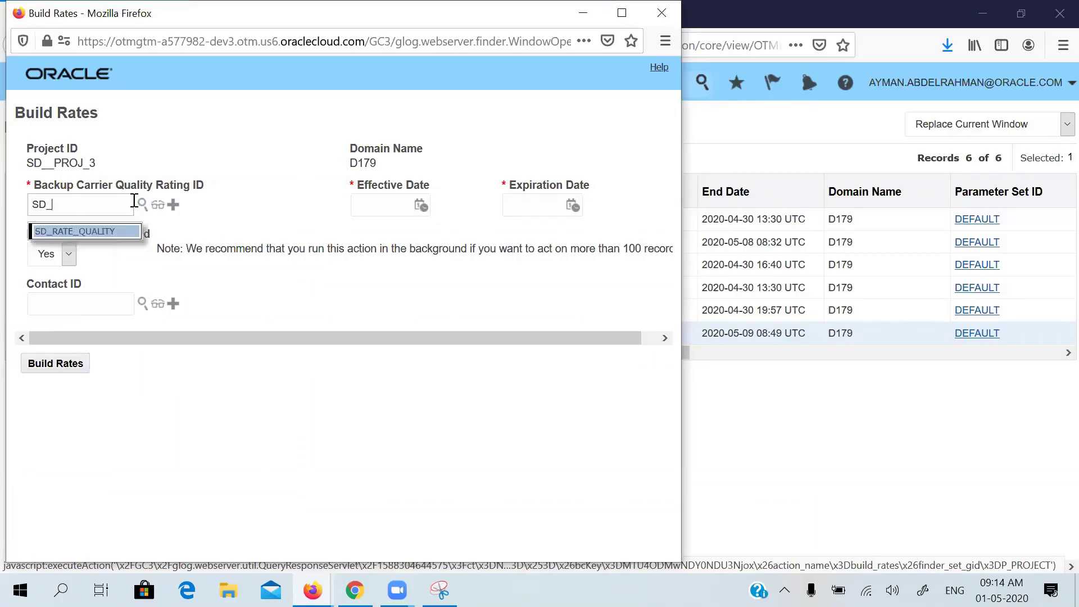
pyautogui.click(96, 231)
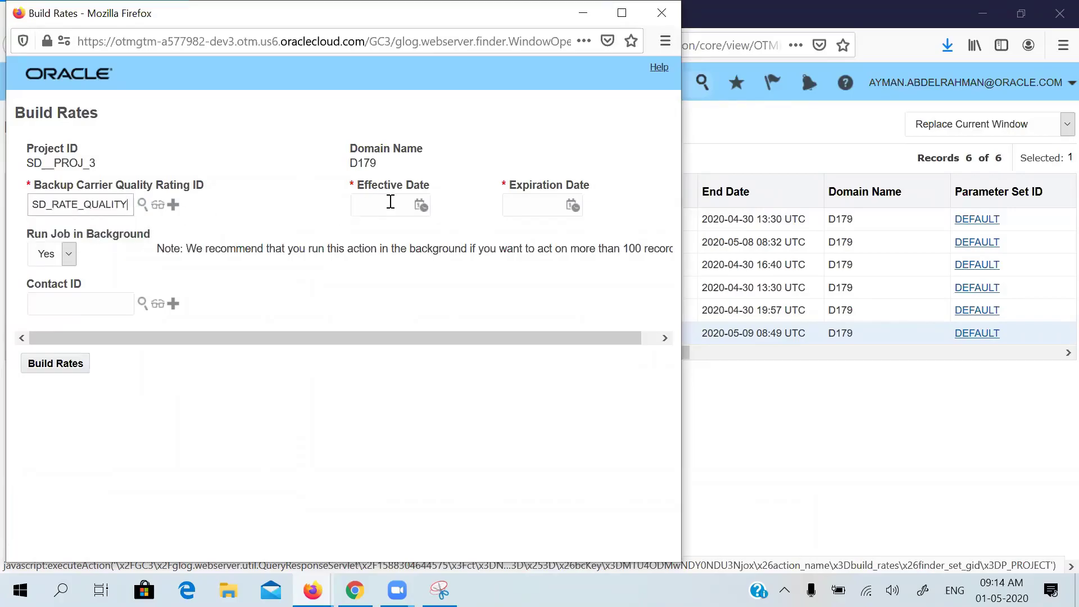
# - Set the rates' effective date to 2020-04-30 and the expiration date to 2020-05-09
pyautogui.click(421, 206)
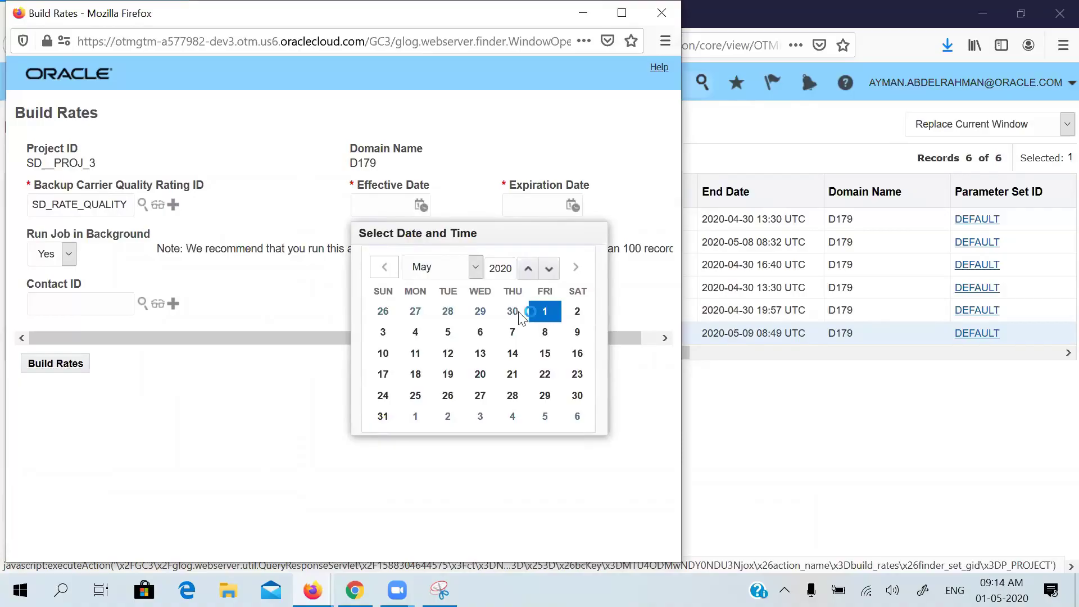
pyautogui.click(478, 274)
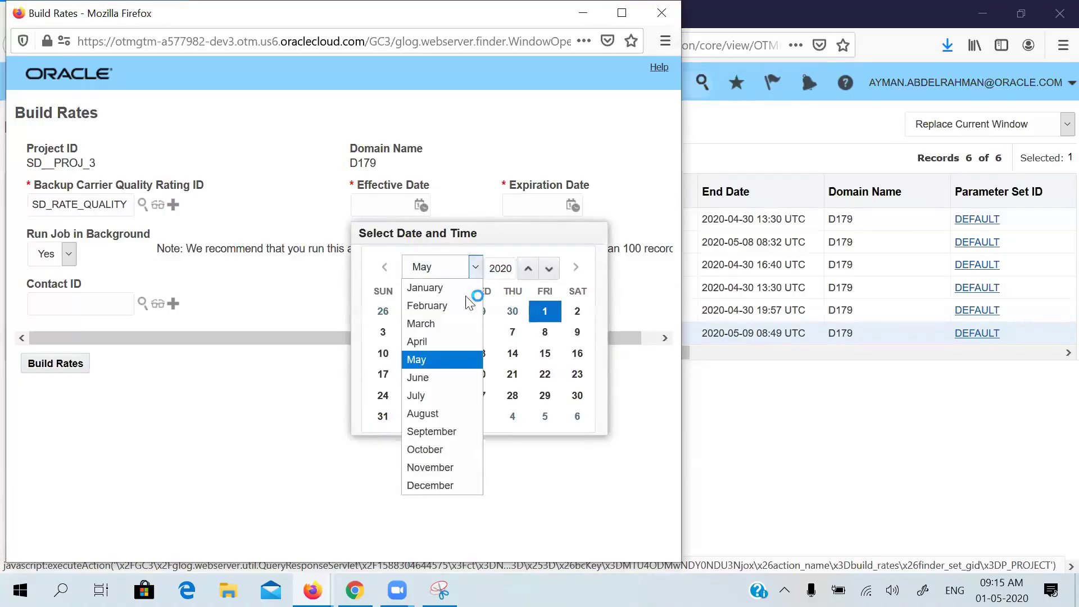
pyautogui.click(437, 335)
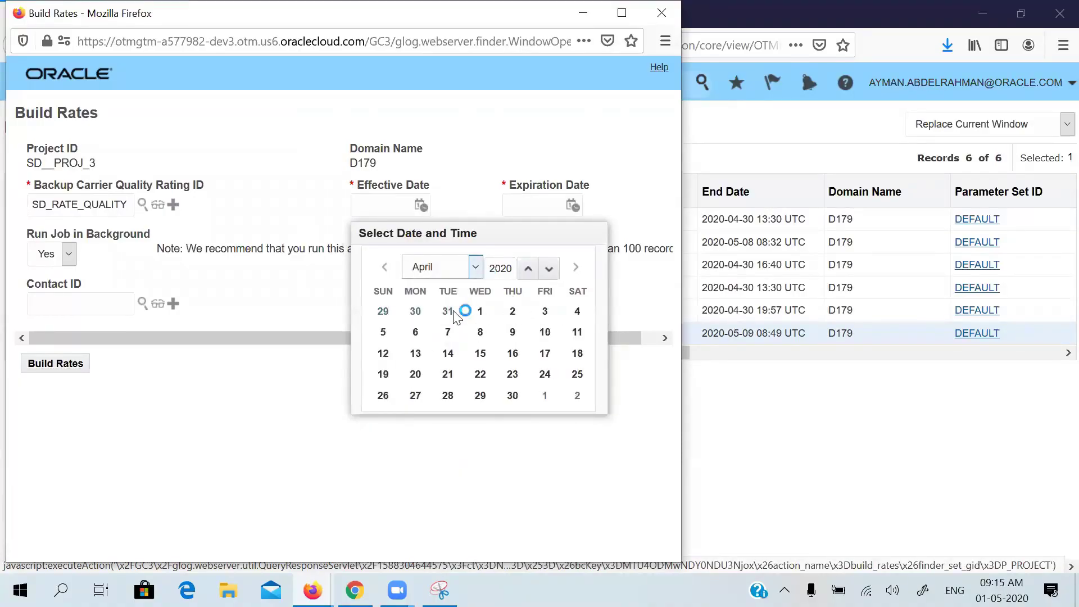
pyautogui.click(512, 397)
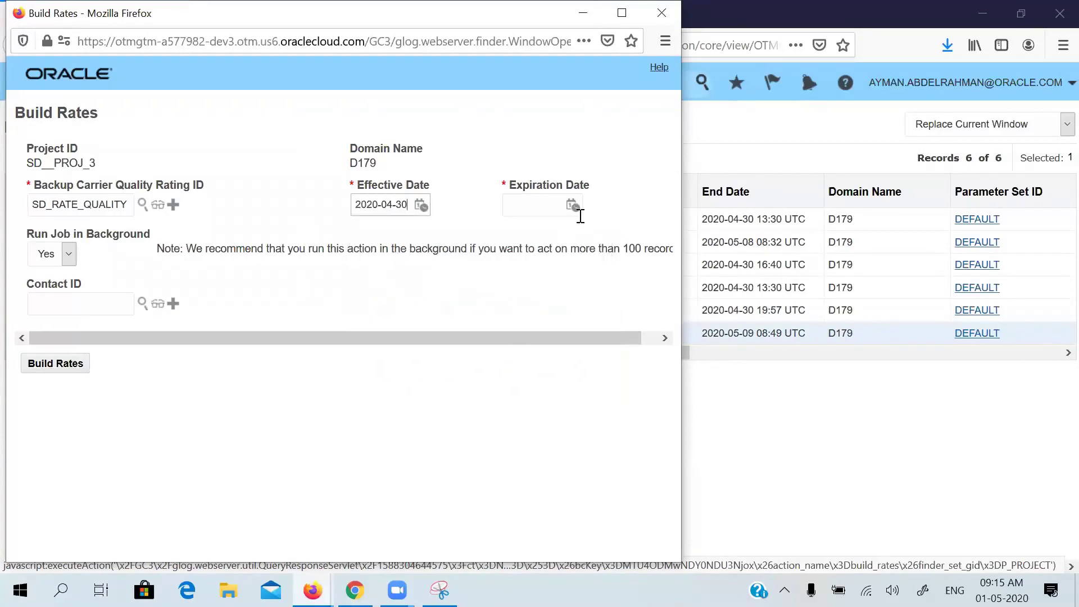
pyautogui.click(573, 206)
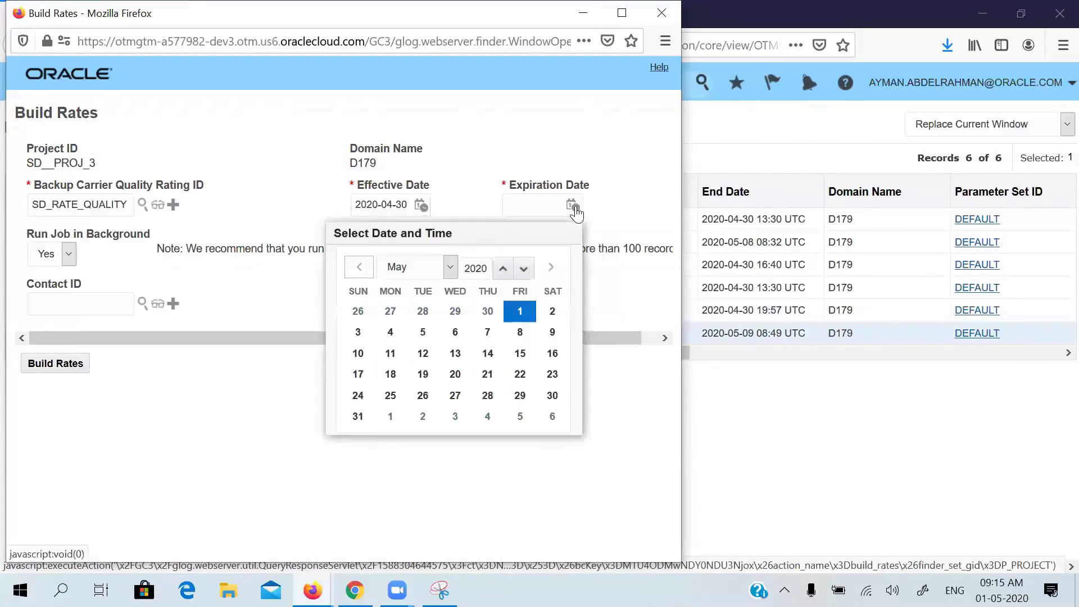
pyautogui.click(548, 332)
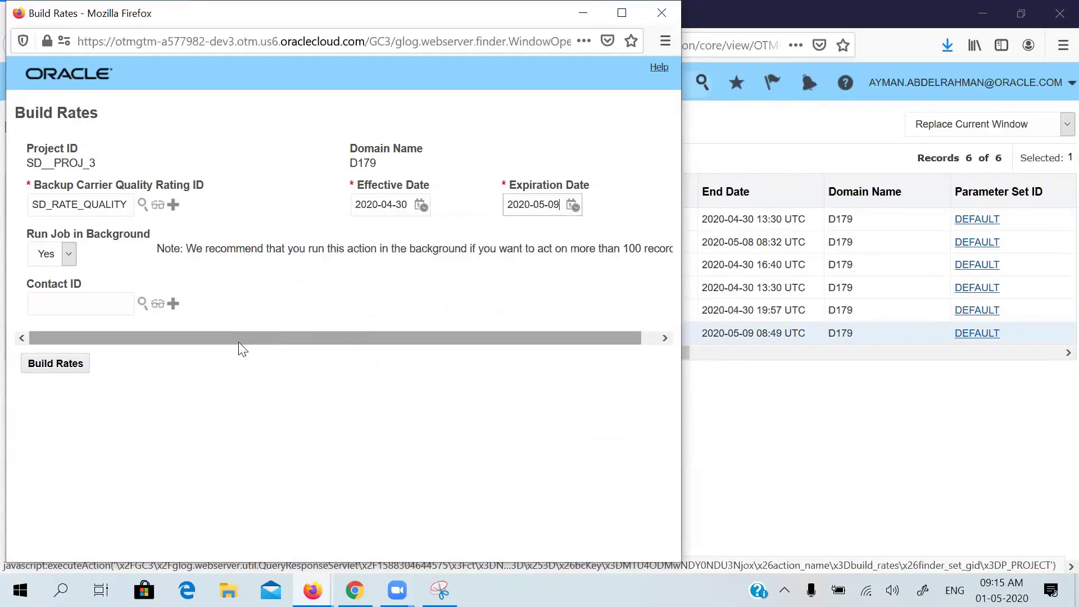
# - Build the rates with Run Job in Background set to No, view the project record, and close both windows
pyautogui.click(69, 255)
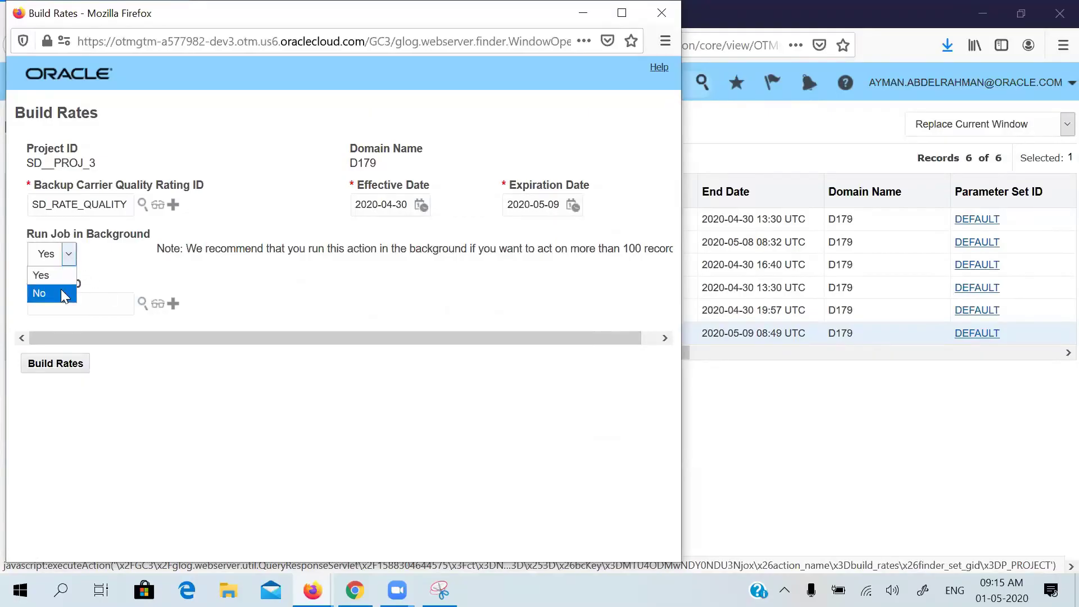
pyautogui.click(65, 297)
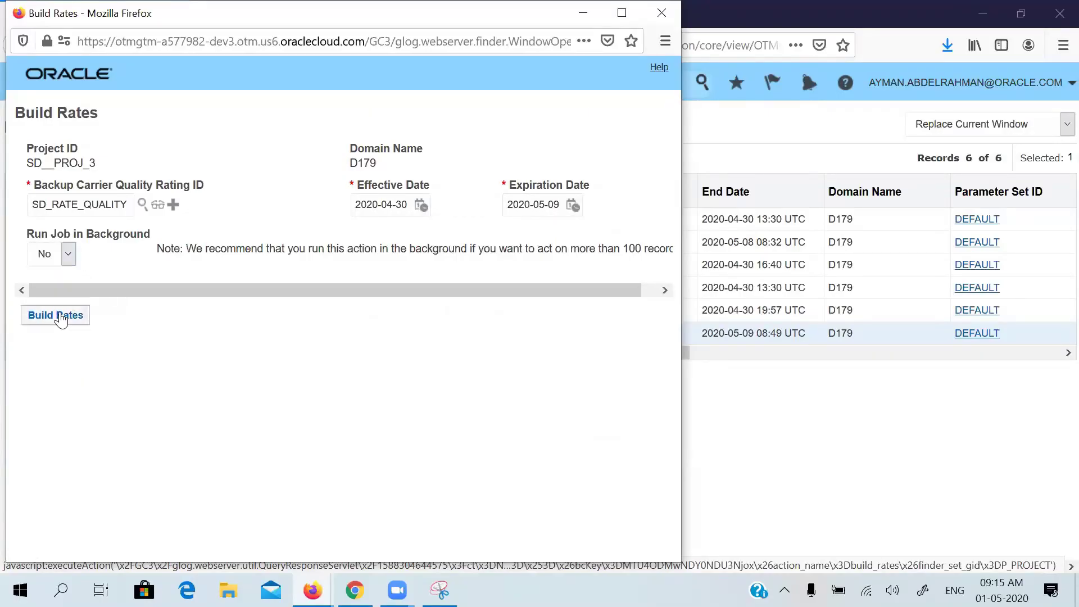
pyautogui.click(61, 317)
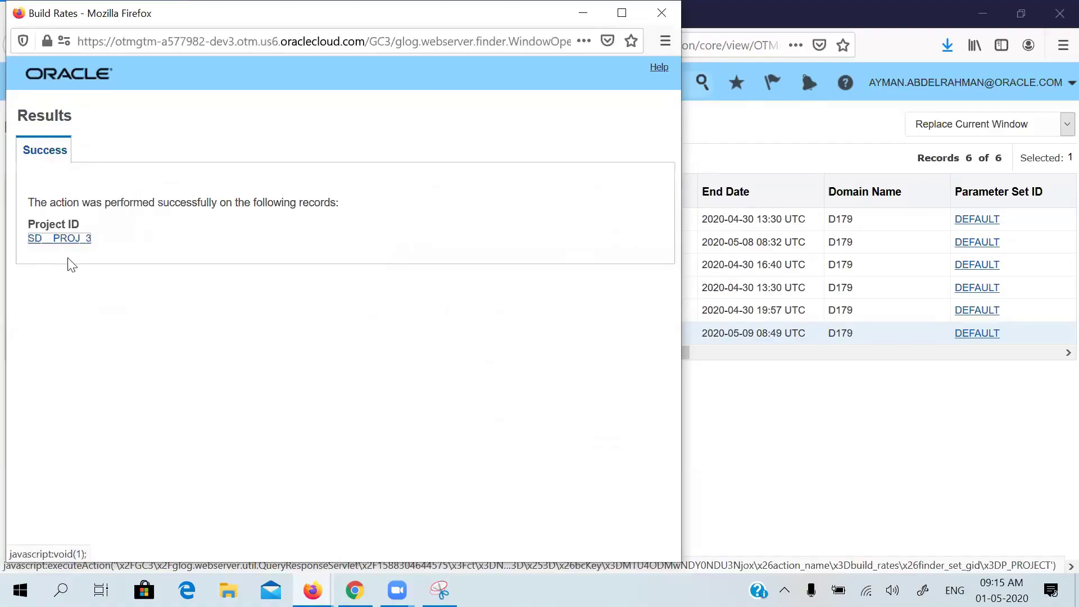
pyautogui.click(69, 240)
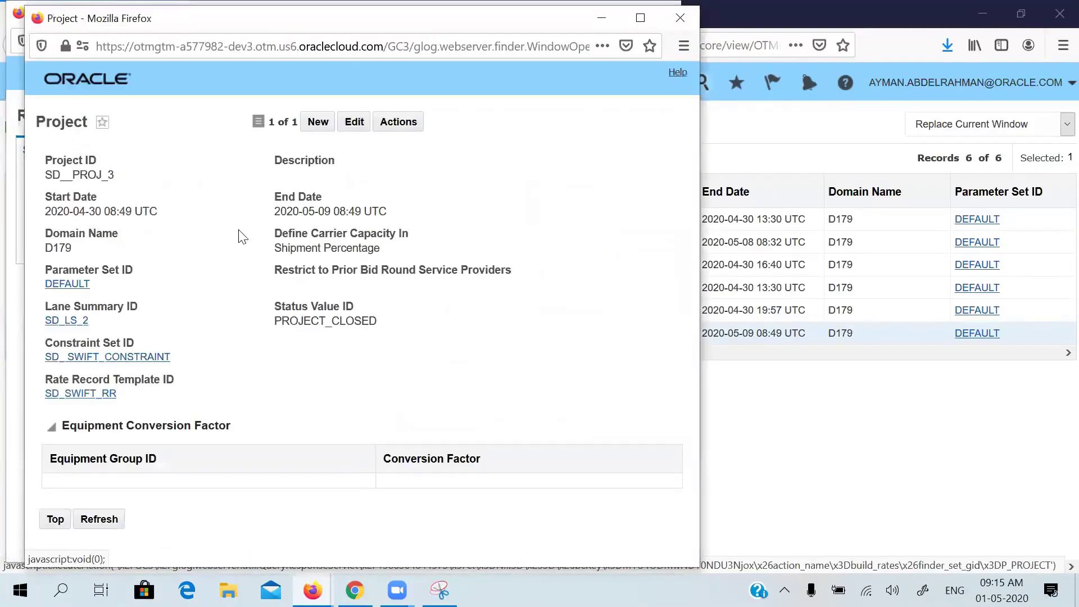
pyautogui.click(674, 25)
pyautogui.click(666, 16)
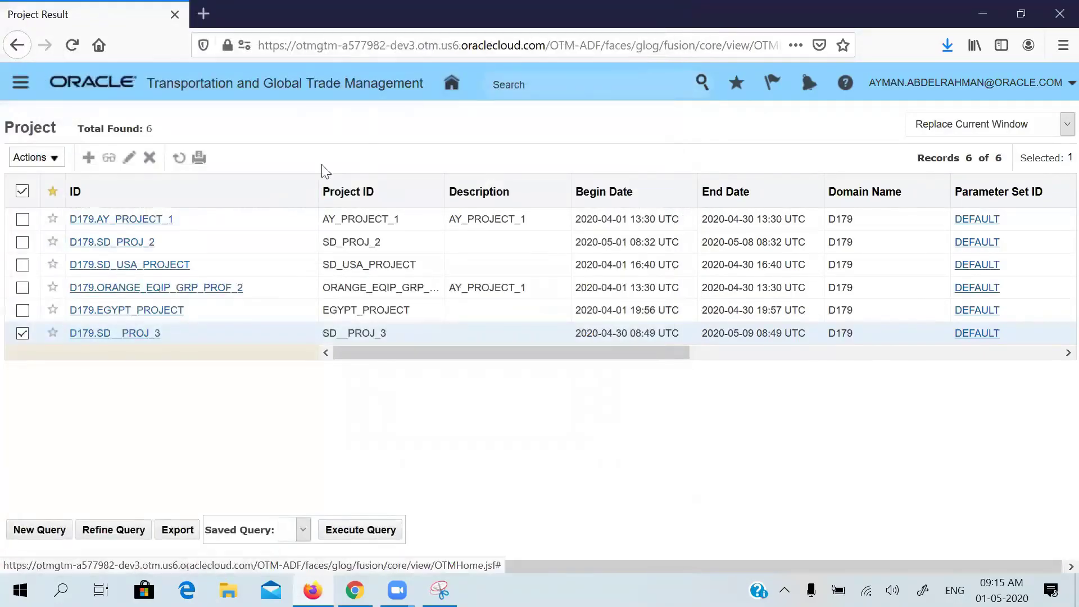
# - Look up the bid round related to project SD__PROJ_3 and list the related bids of D179.SD__PROJ_3-1
pyautogui.click(55, 159)
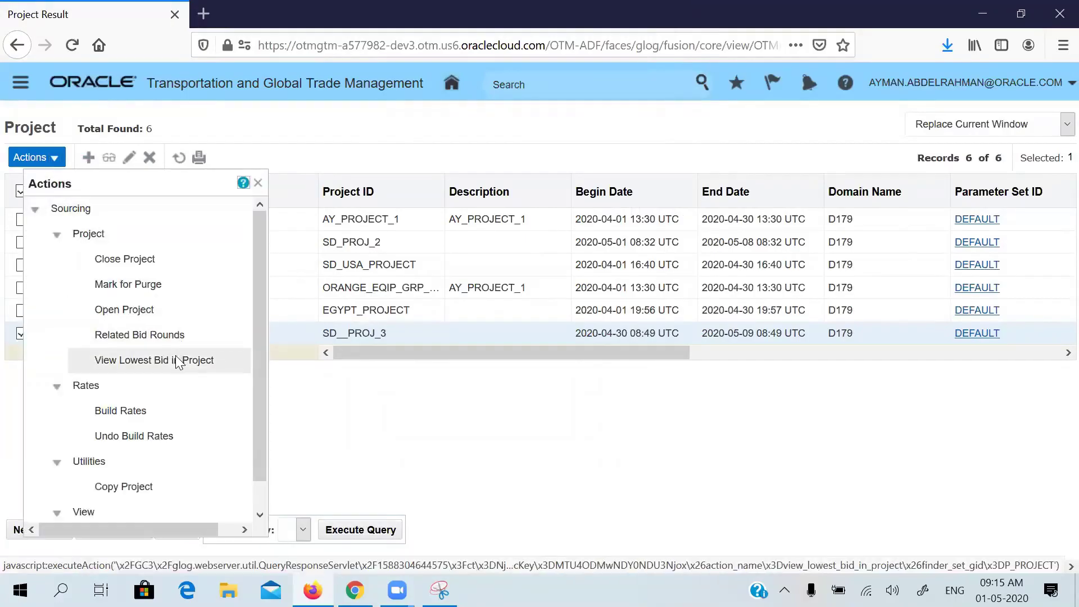
pyautogui.click(174, 341)
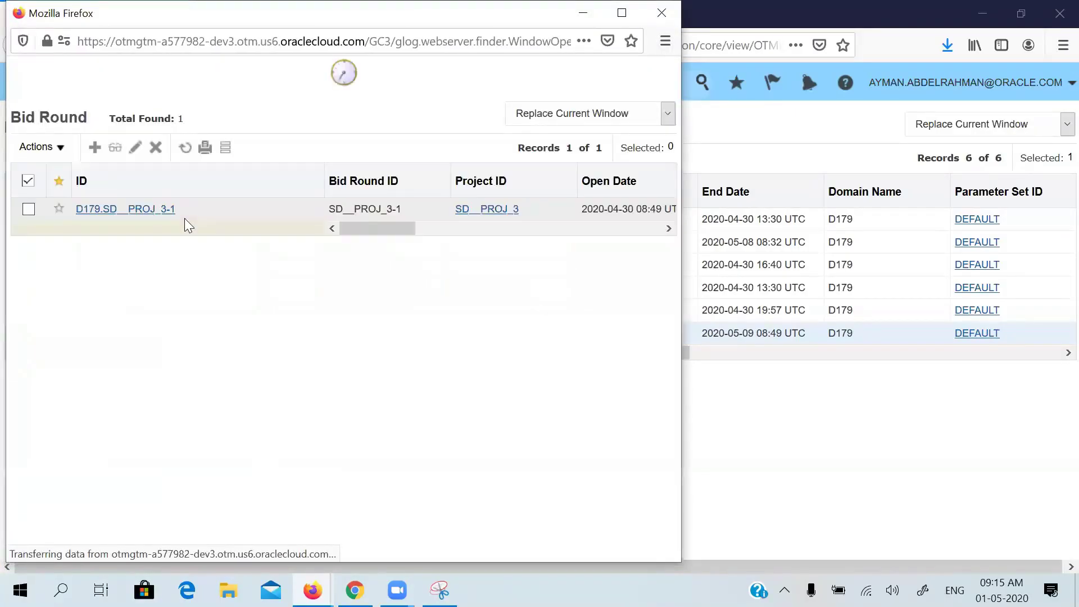
pyautogui.click(28, 209)
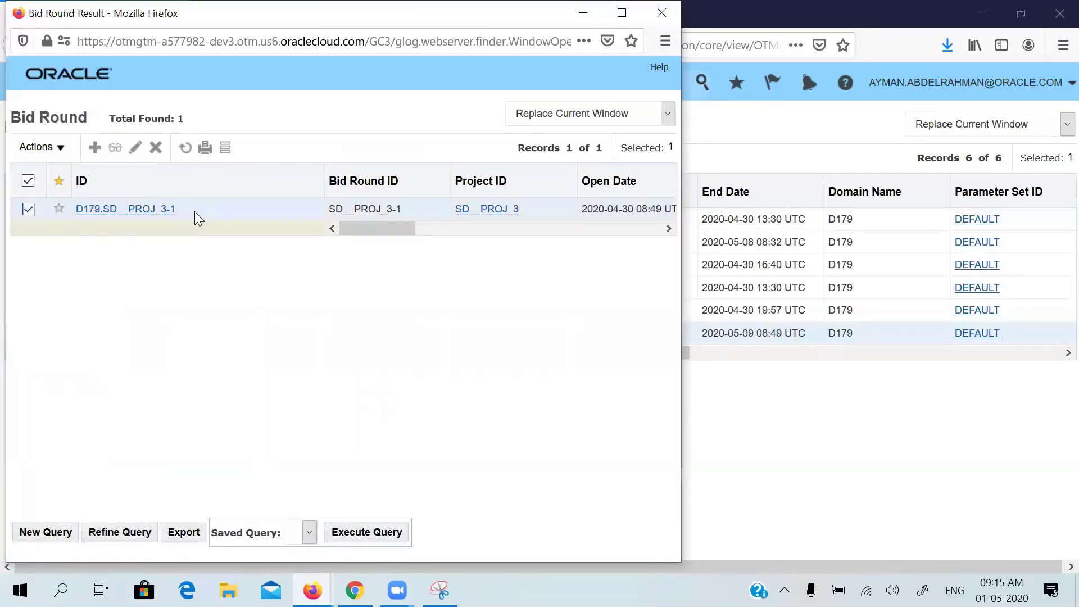
pyautogui.rightClick(195, 212)
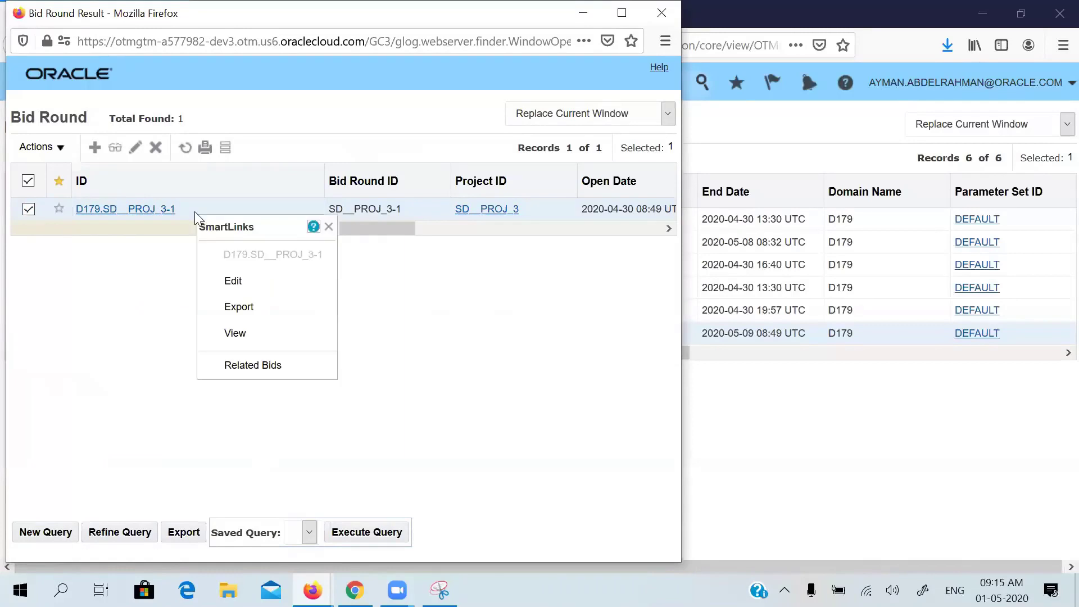
pyautogui.click(228, 369)
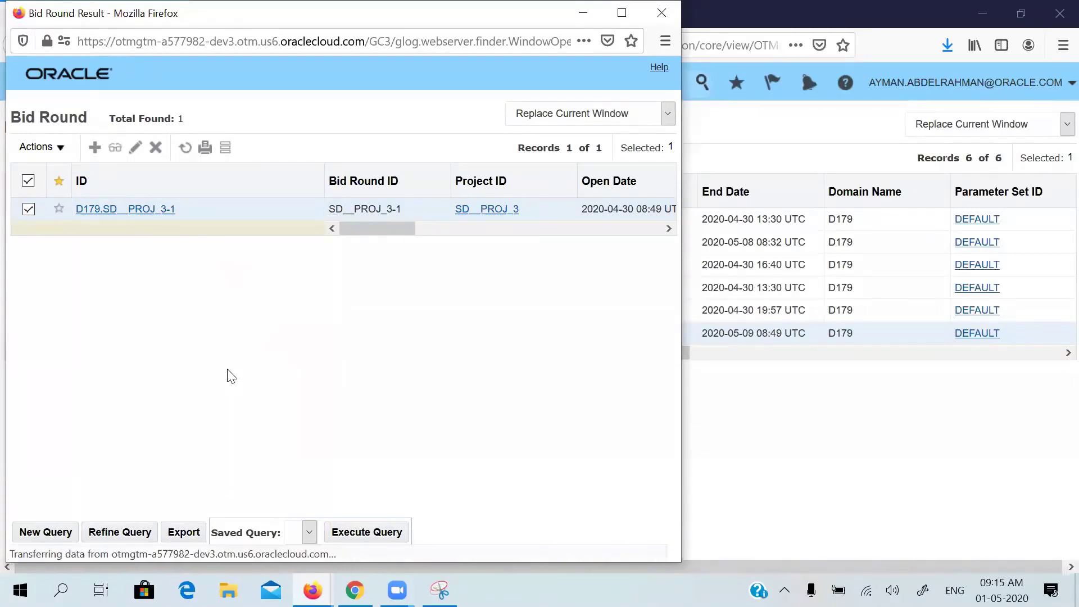
# - Open bid D179.15087 for editing and review its lane details and bid detail, down to the awarded rate record
pyautogui.click(29, 231)
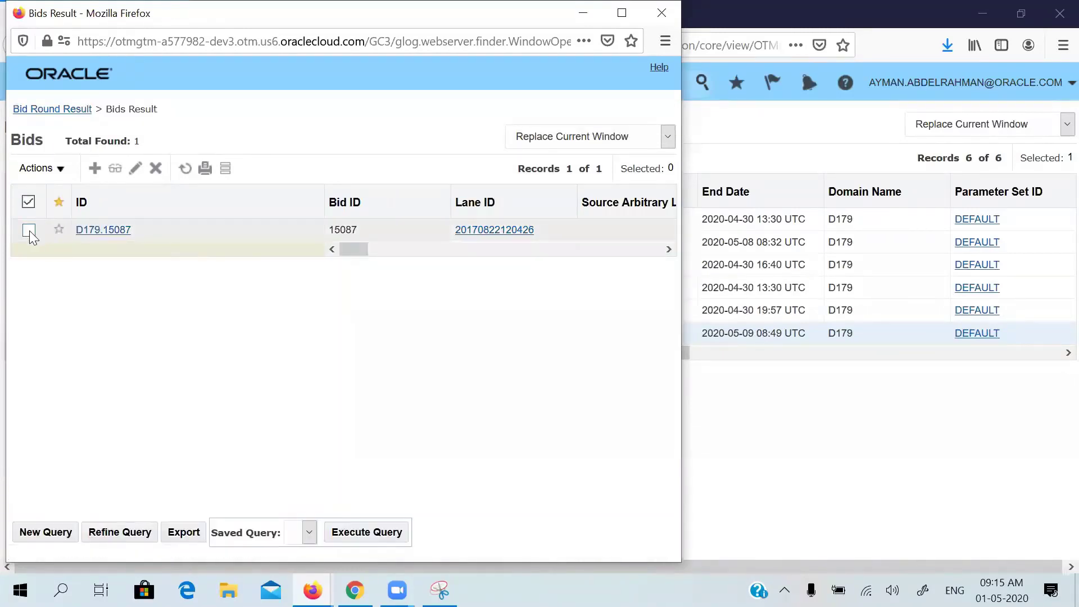
pyautogui.click(134, 171)
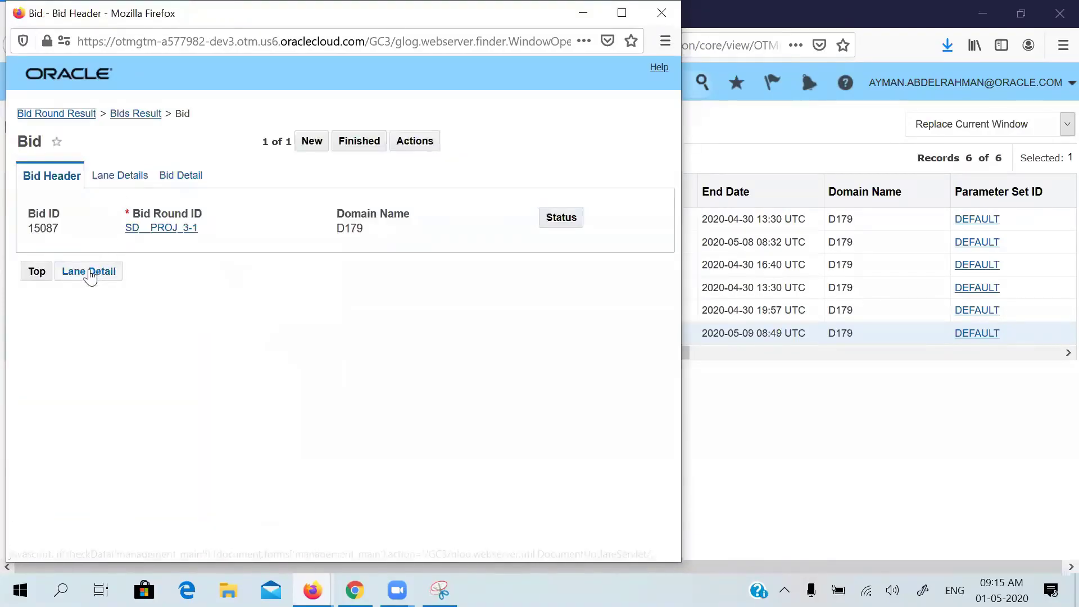
pyautogui.click(90, 275)
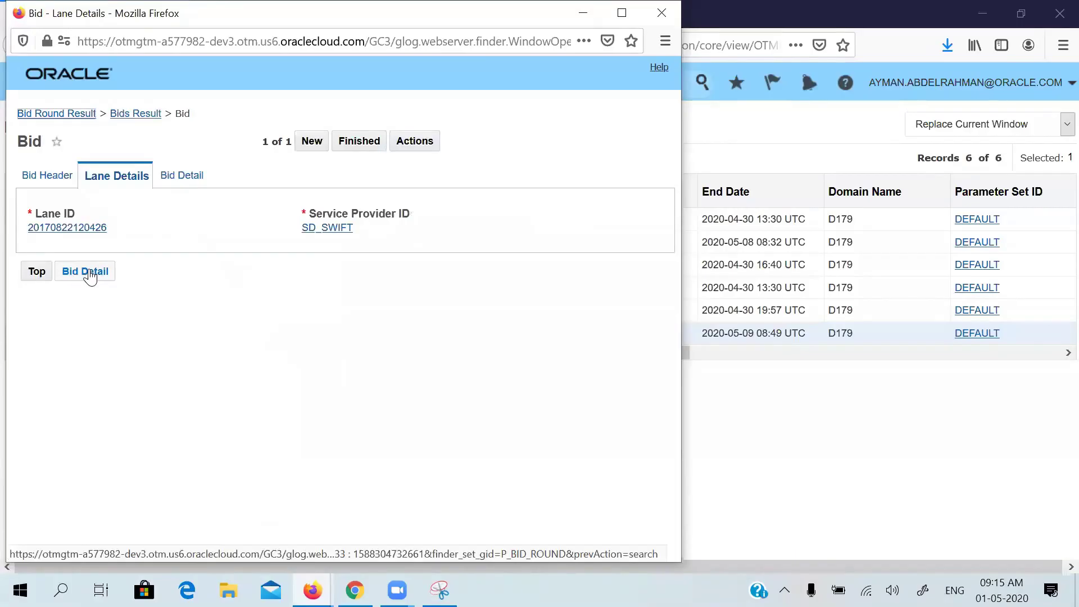
pyautogui.click(90, 274)
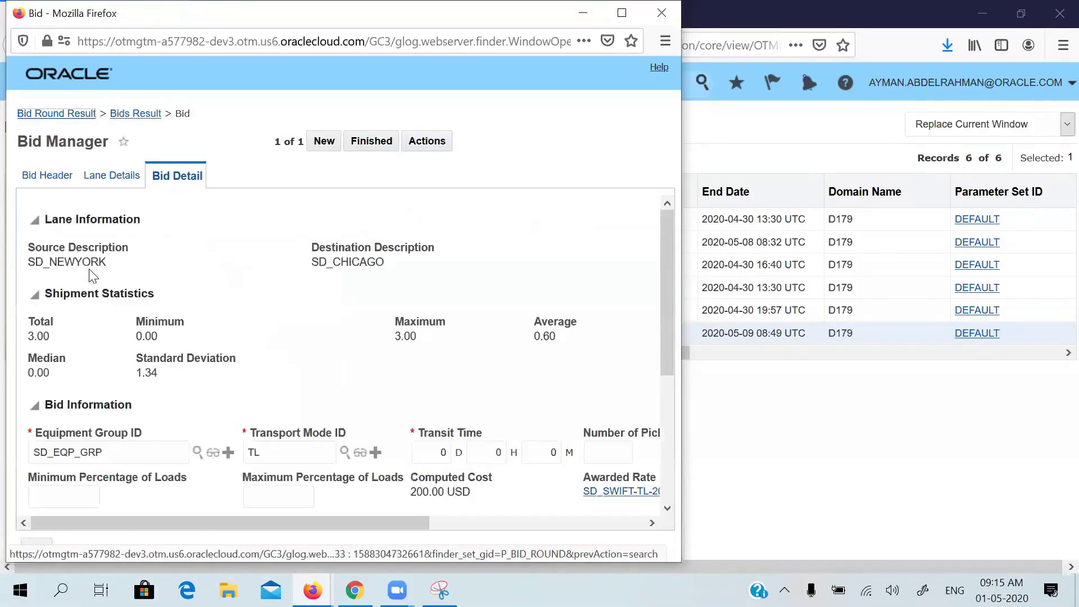
pyautogui.click(618, 11)
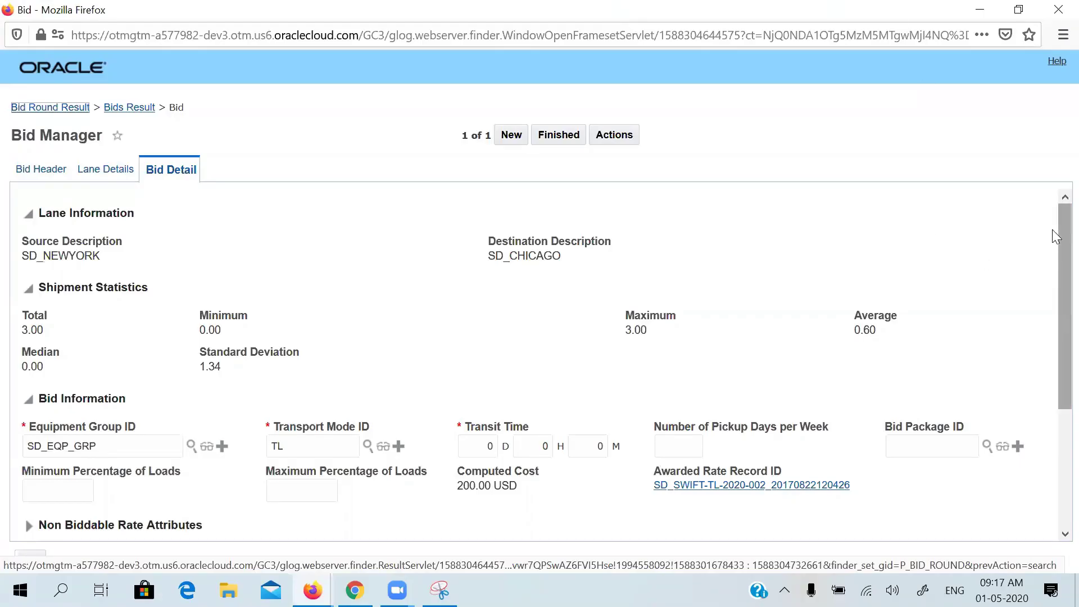
pyautogui.moveTo(1052, 229); pyautogui.dragTo(1055, 290)
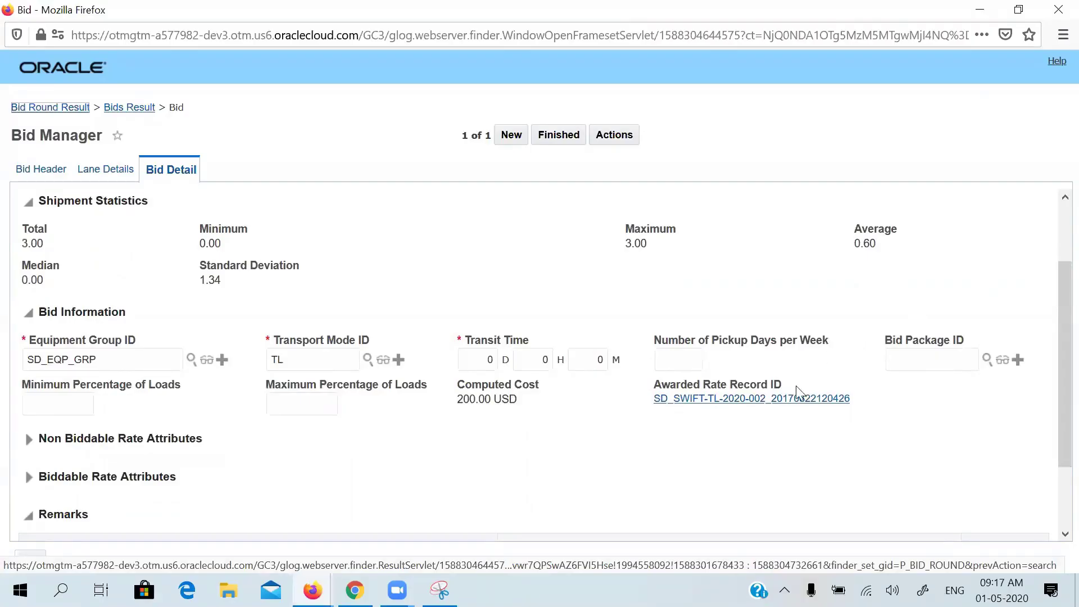
# - Open the bid's awarded rate record in edit mode, check its lane info and rate costs, and close both windows
pyautogui.click(784, 400)
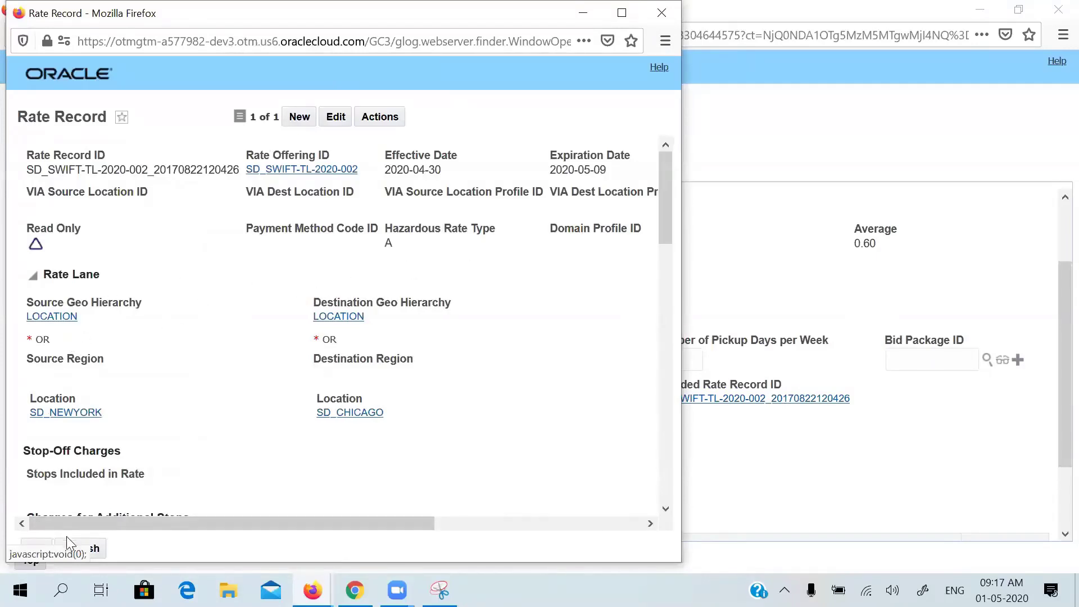
pyautogui.click(72, 550)
pyautogui.click(335, 118)
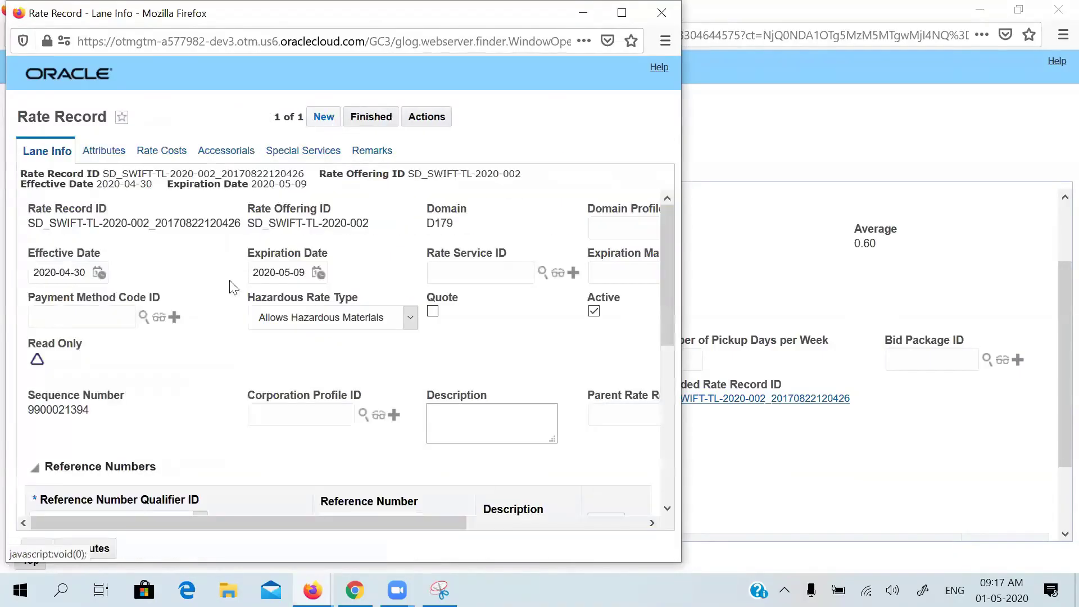
pyautogui.click(169, 155)
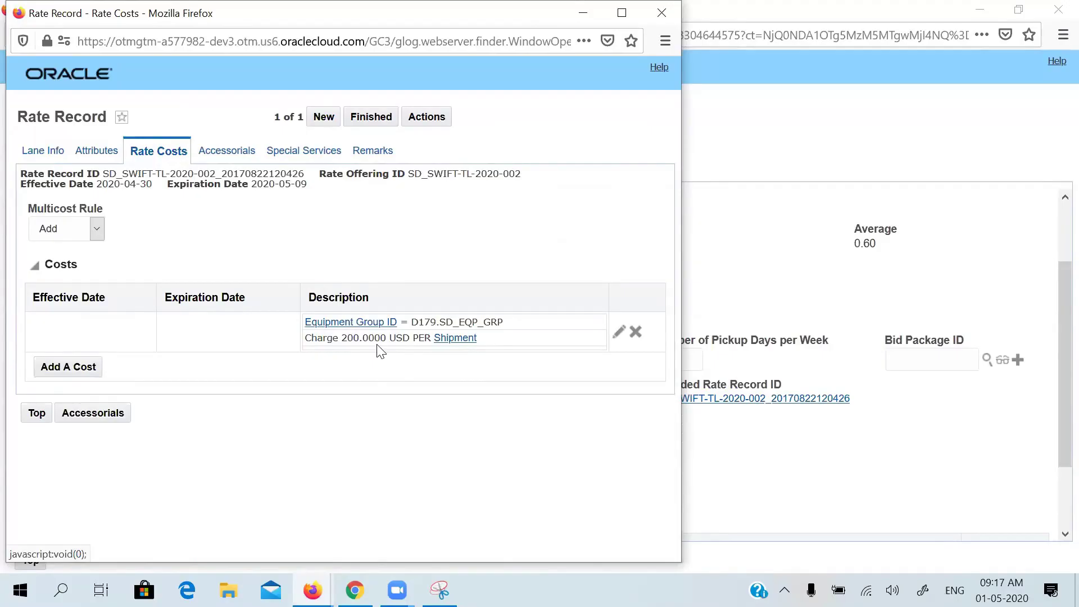
pyautogui.click(662, 13)
pyautogui.click(1058, 10)
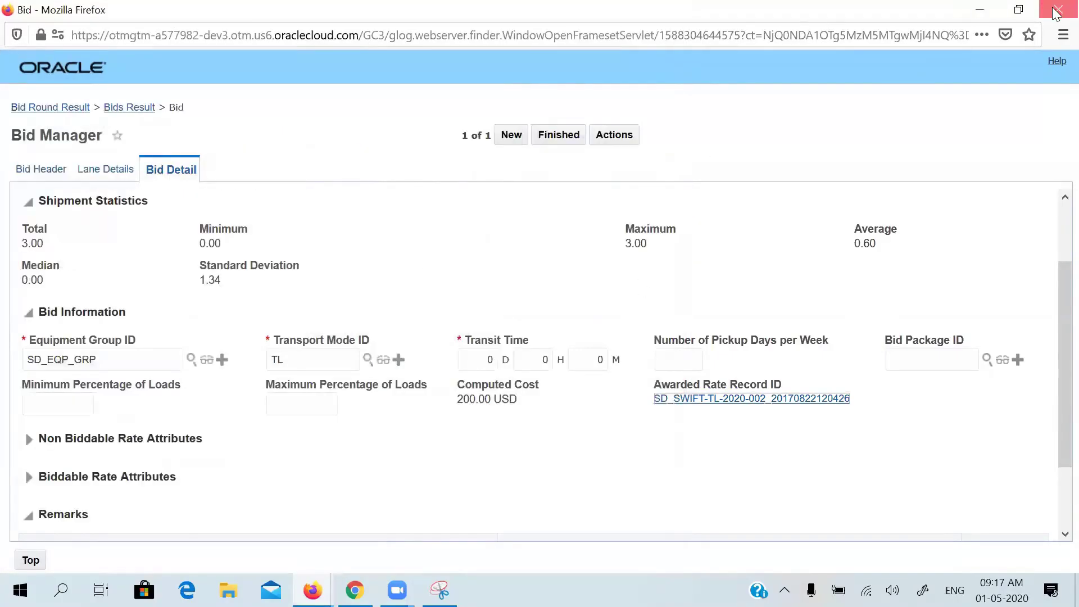
# - Search Contract Management for rate records without any criteria and list all results down to the D179.SD_SWIFT records
pyautogui.click(453, 83)
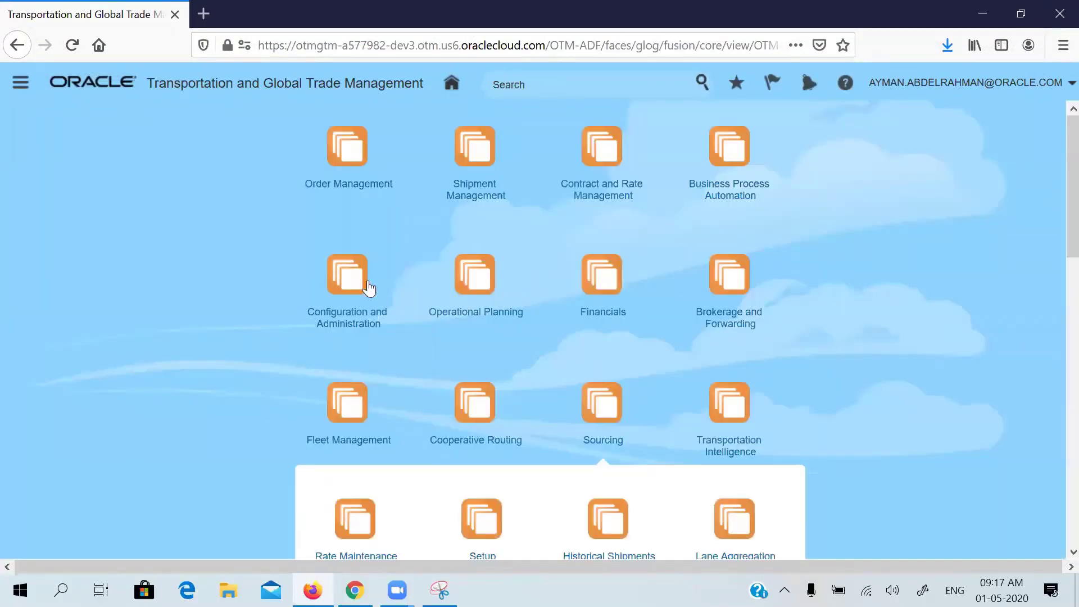
pyautogui.click(595, 155)
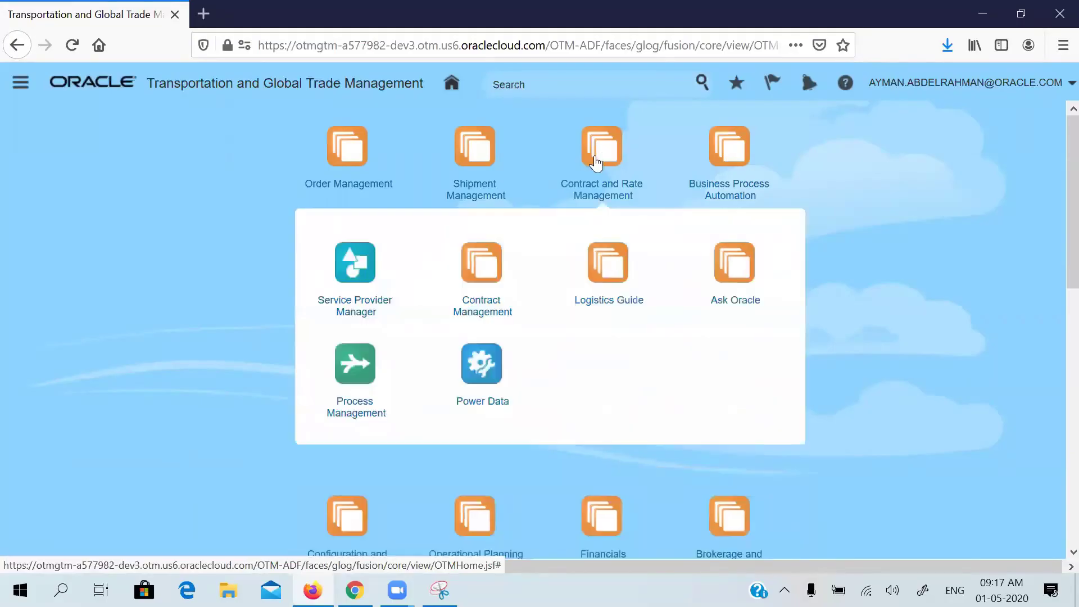
pyautogui.click(477, 259)
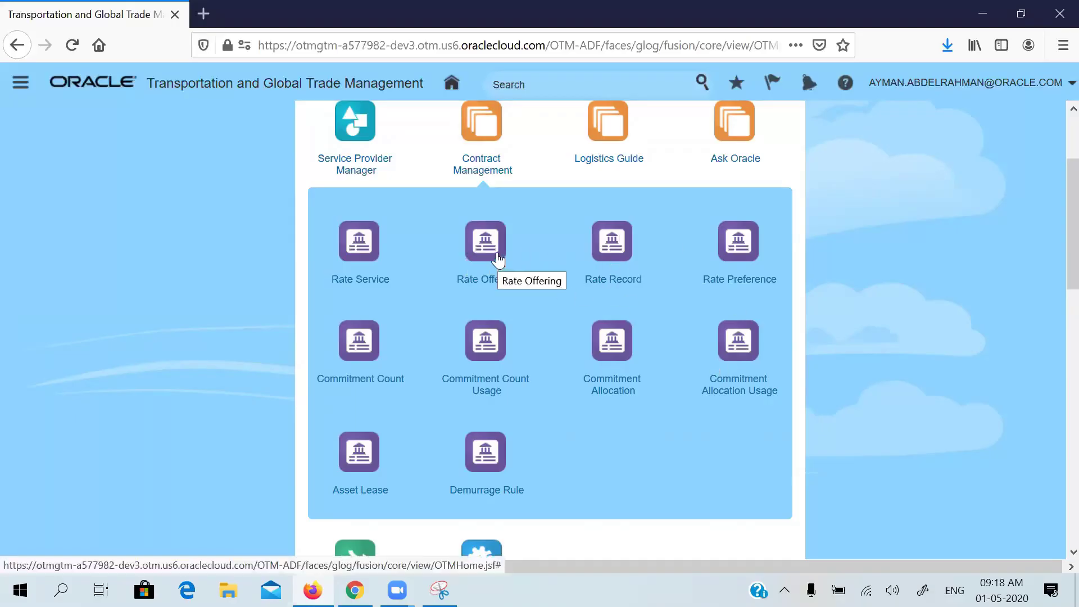
pyautogui.click(622, 261)
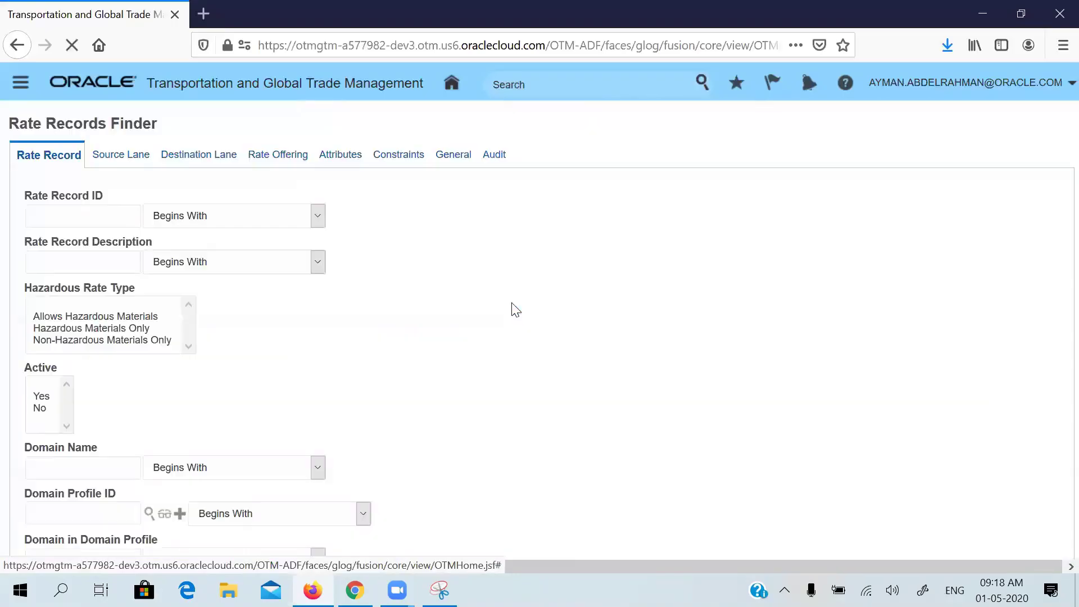
pyautogui.click(104, 211)
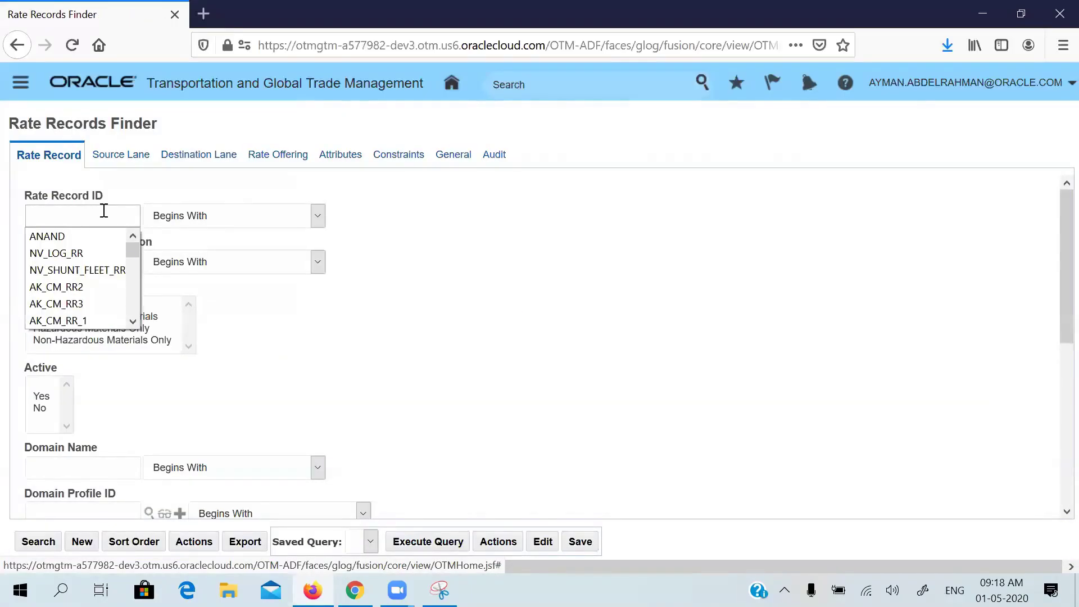
pyautogui.press('Return')
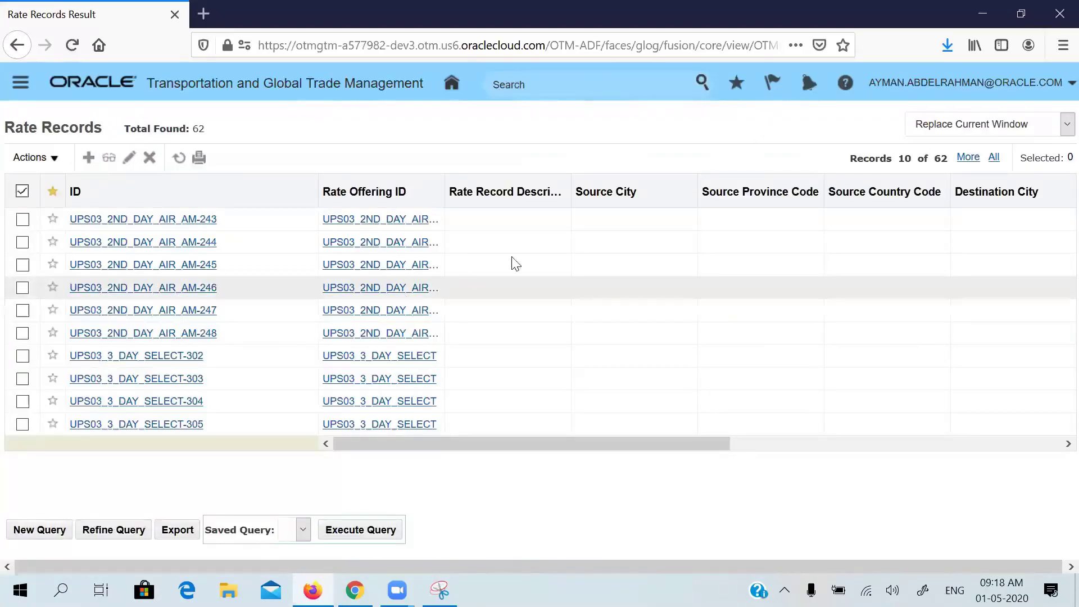
pyautogui.click(995, 158)
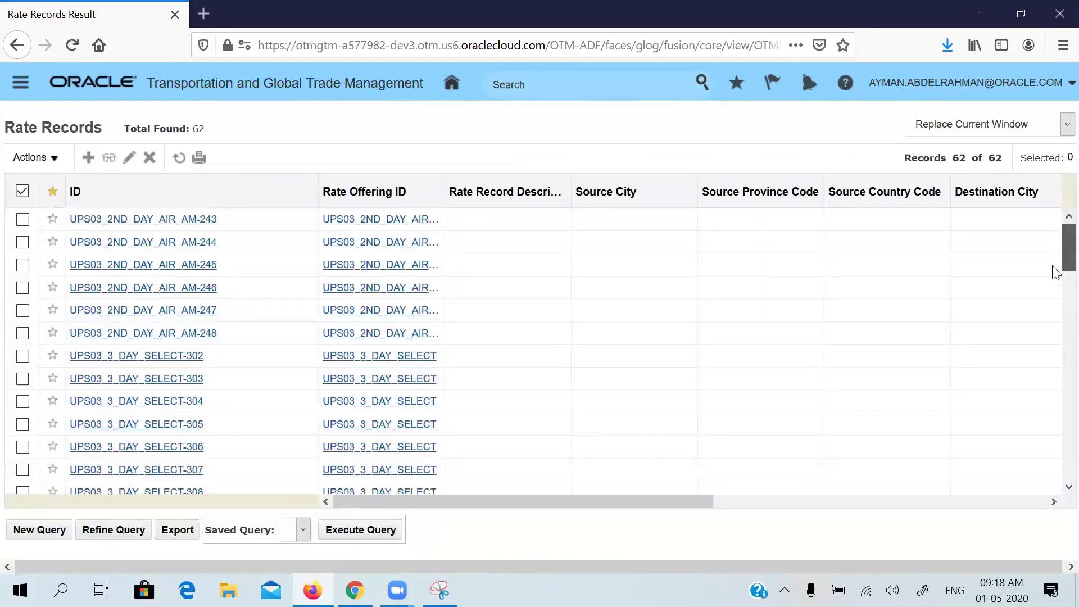
pyautogui.moveTo(1056, 272); pyautogui.dragTo(1054, 430)
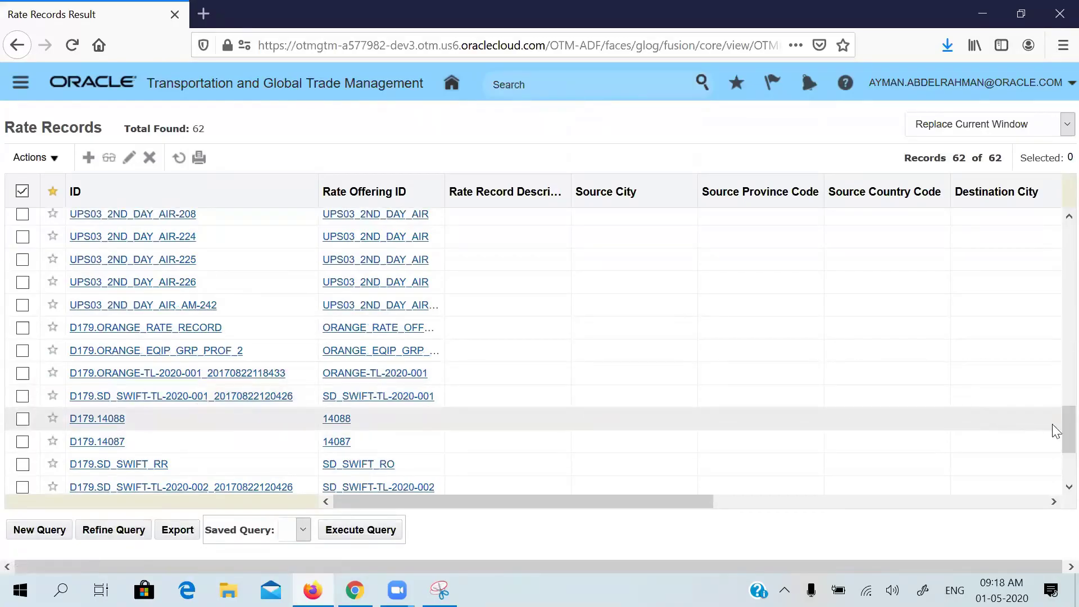
pyautogui.moveTo(1060, 429); pyautogui.dragTo(1062, 448)
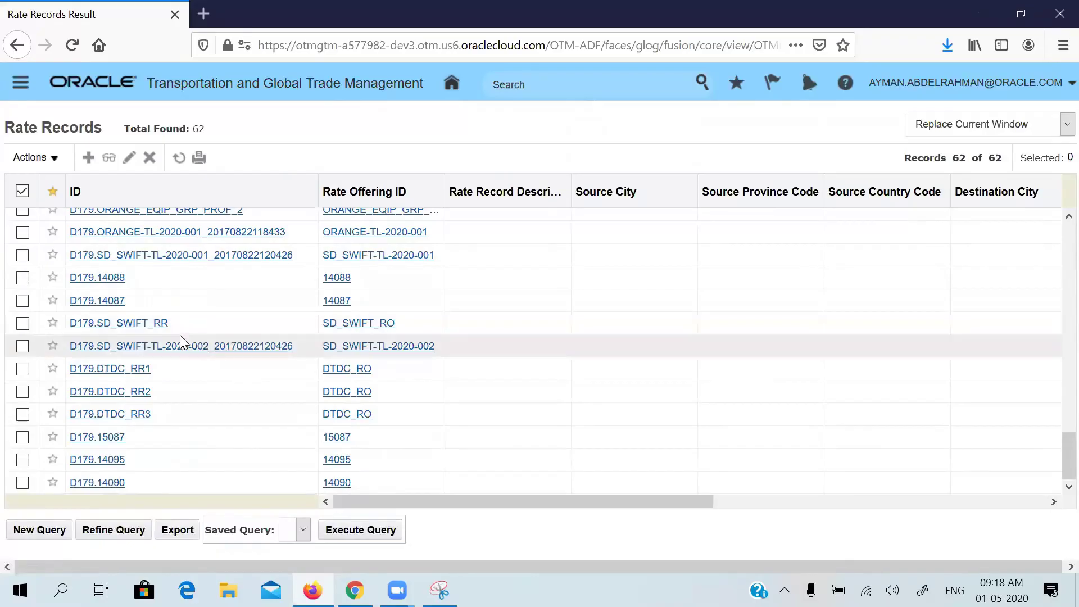
pyautogui.click(176, 348)
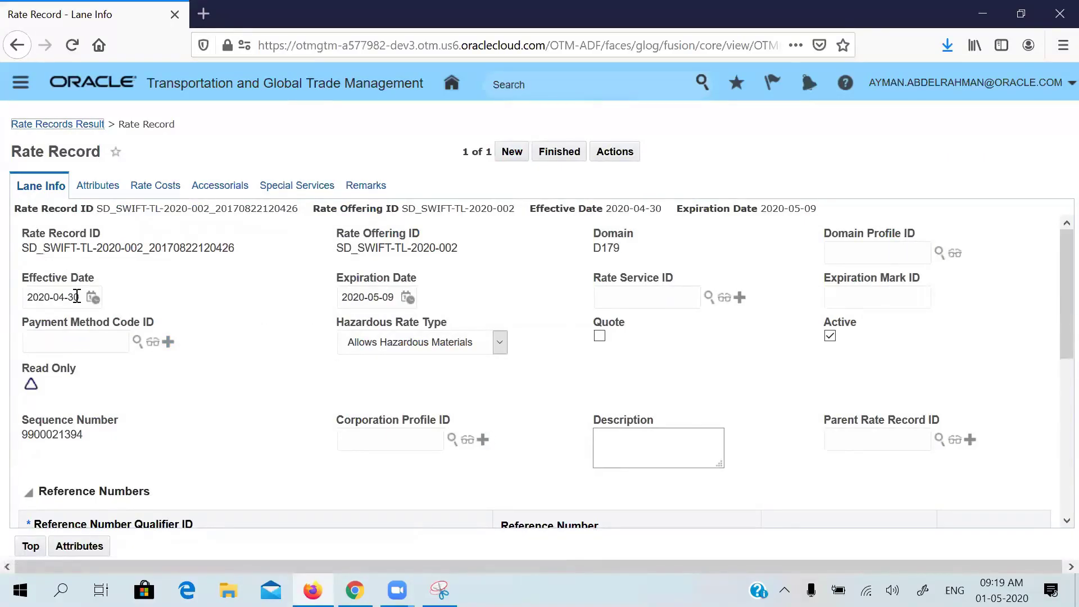
pyautogui.click(397, 302)
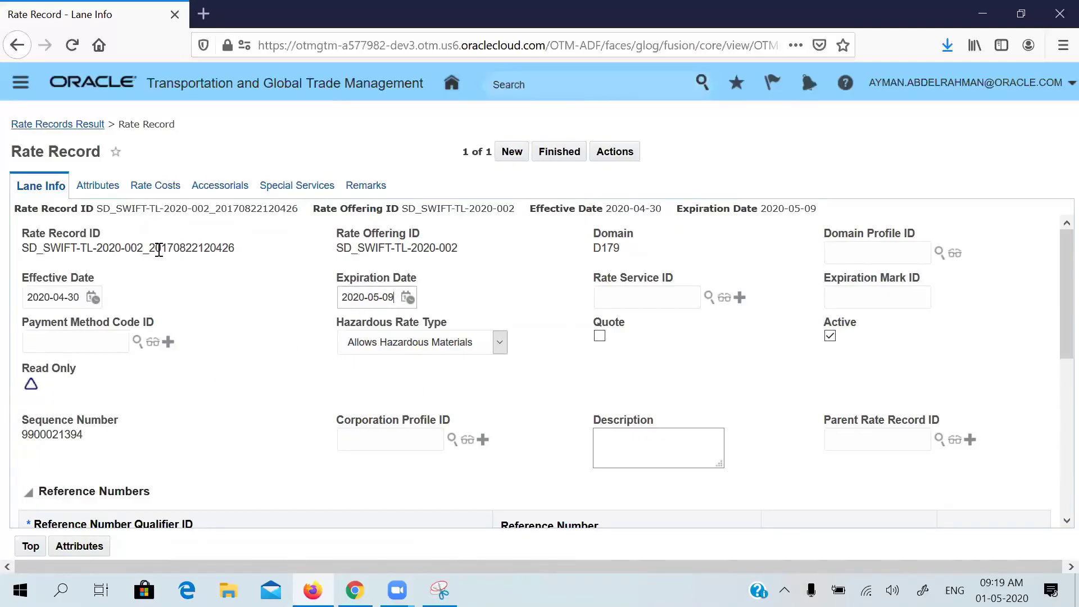
pyautogui.click(156, 192)
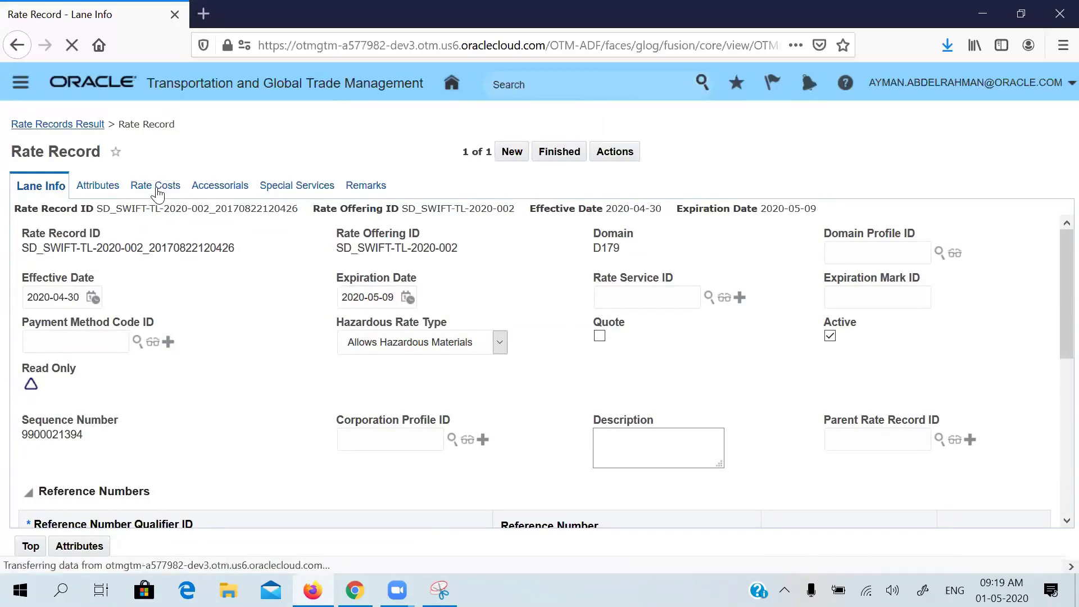
pyautogui.click(44, 187)
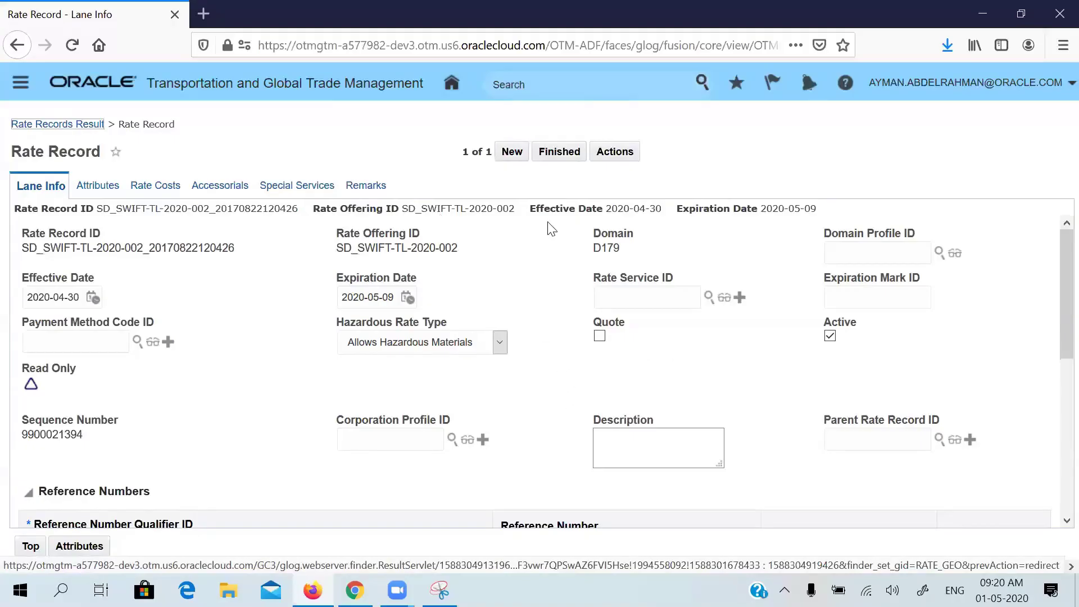
# - Run the unfiltered rate record search again, look through the full result list, and return to the home page
pyautogui.click(453, 86)
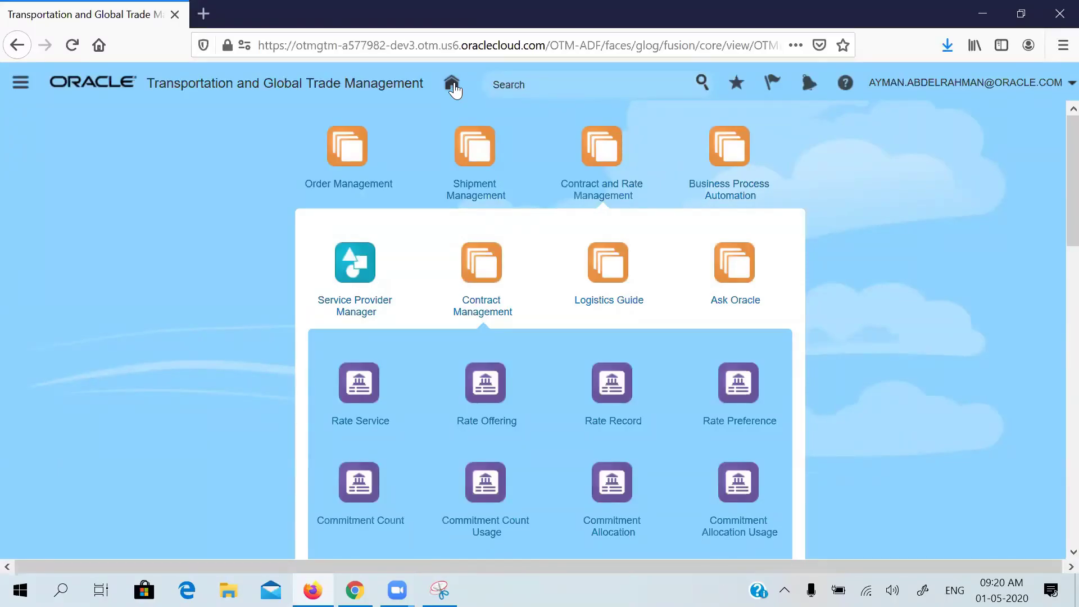
pyautogui.moveTo(1052, 205)
pyautogui.mouseDown()
pyautogui.moveTo(1052, 399)
pyautogui.moveTo(1053, 184)
pyautogui.mouseUp()
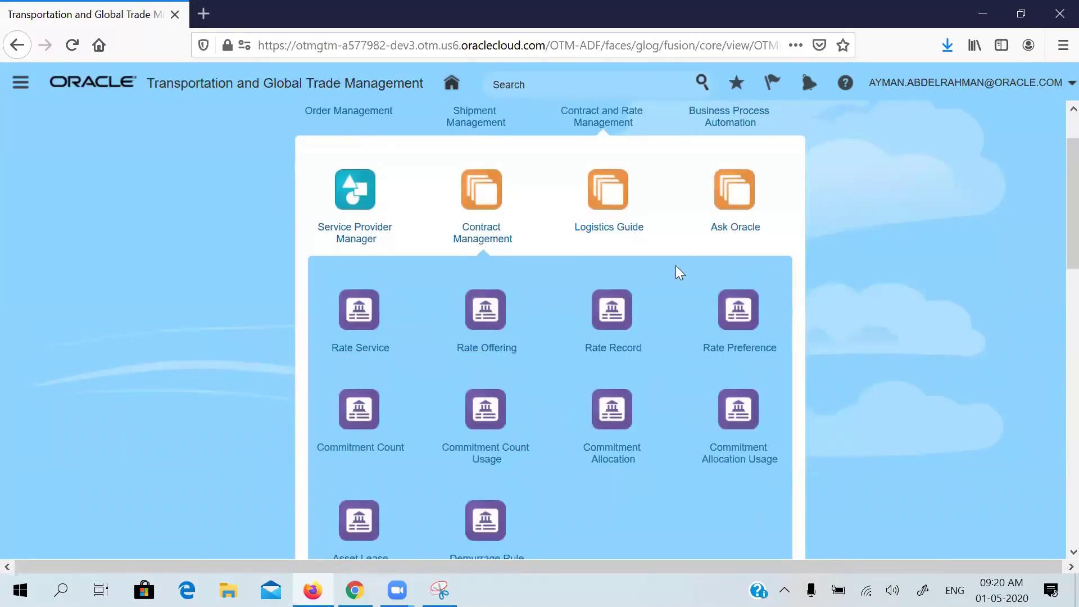
pyautogui.click(618, 316)
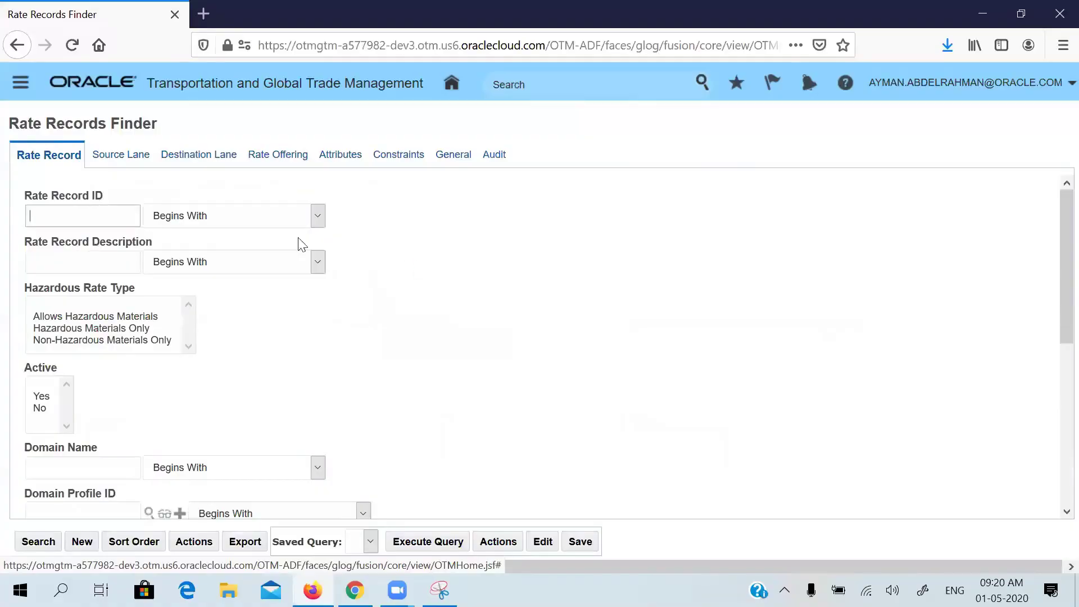
pyautogui.click(39, 545)
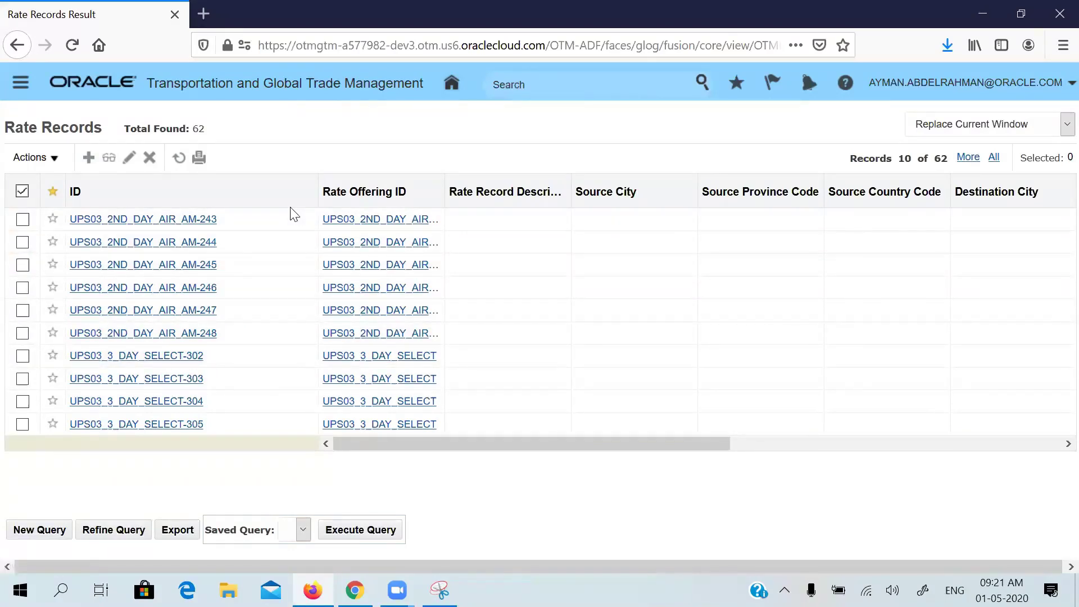
pyautogui.click(996, 158)
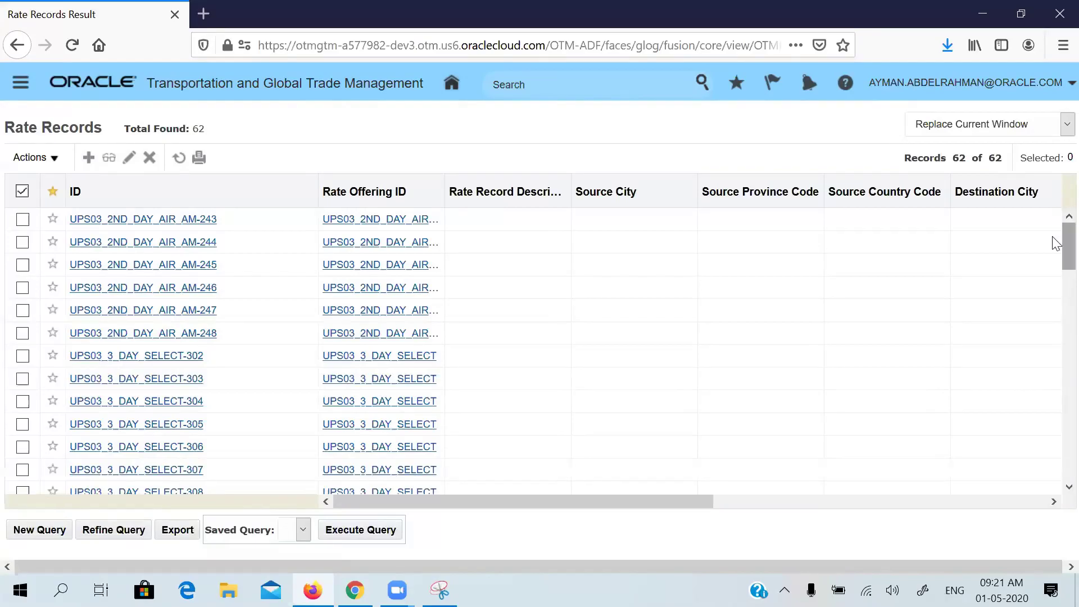
pyautogui.moveTo(1063, 238); pyautogui.dragTo(1063, 453)
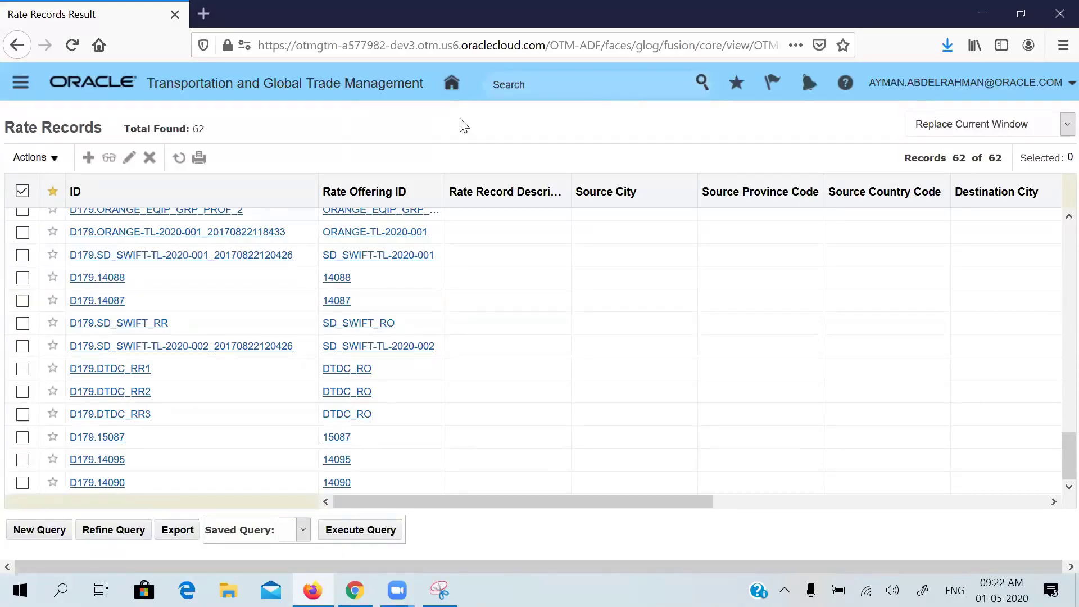
pyautogui.click(451, 85)
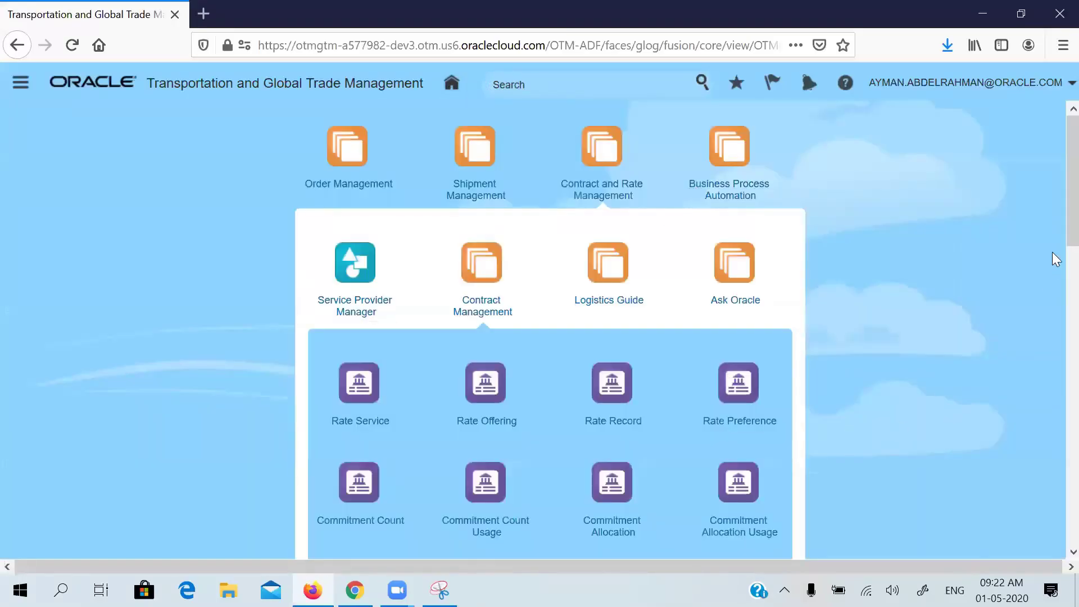
# - Open Download Rates under Sourcing's Rate Maintenance and set the rate offering ID criterion to SD_SWIFT_RO
pyautogui.scroll(-10, 1053, 356)
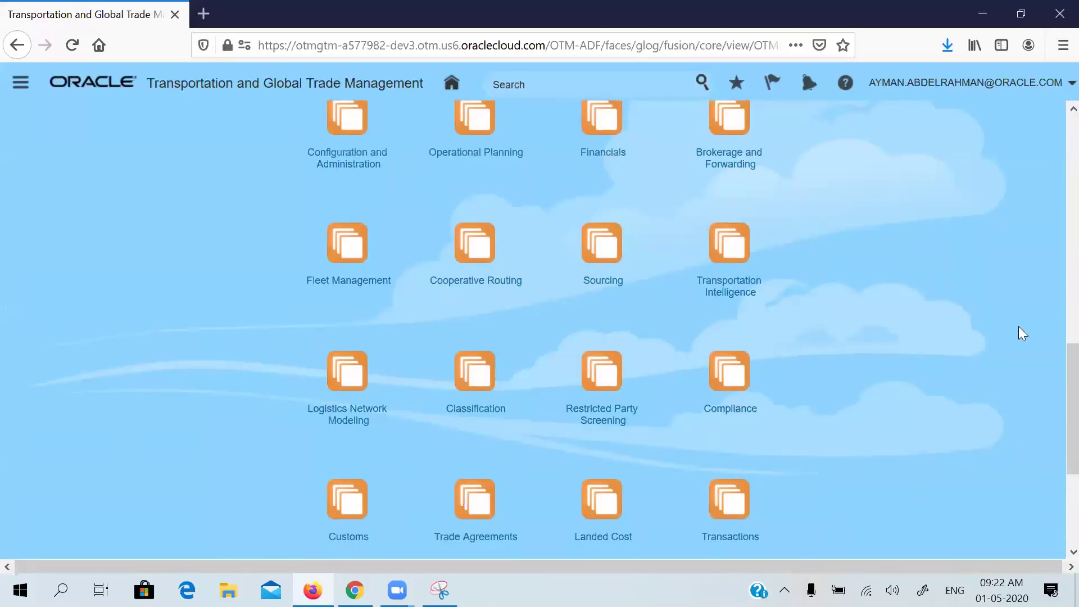
pyautogui.scroll(-4, 1052, 366)
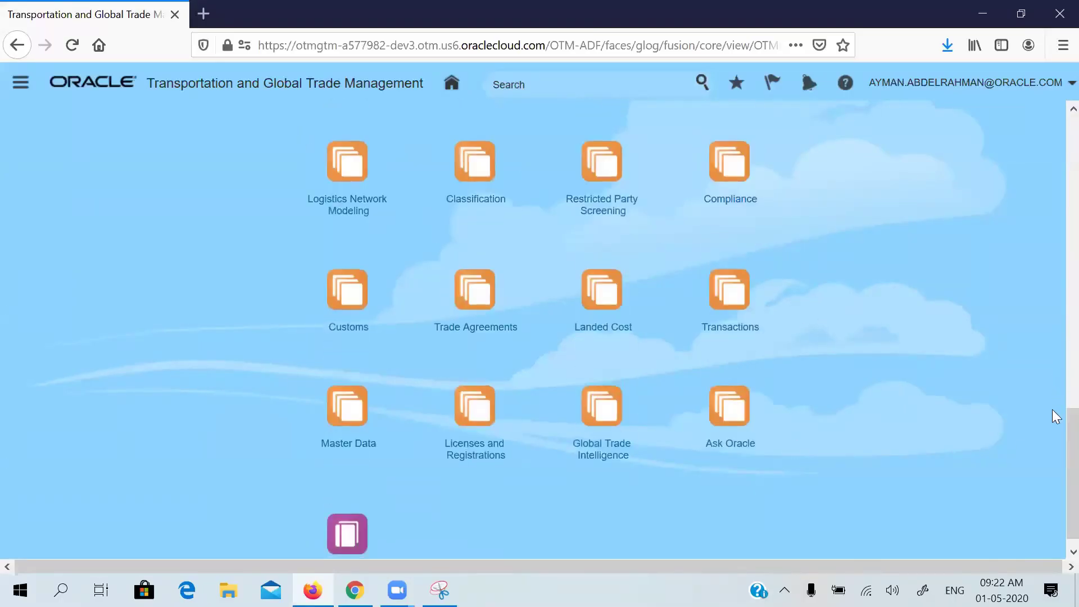
pyautogui.scroll(5, 1053, 393)
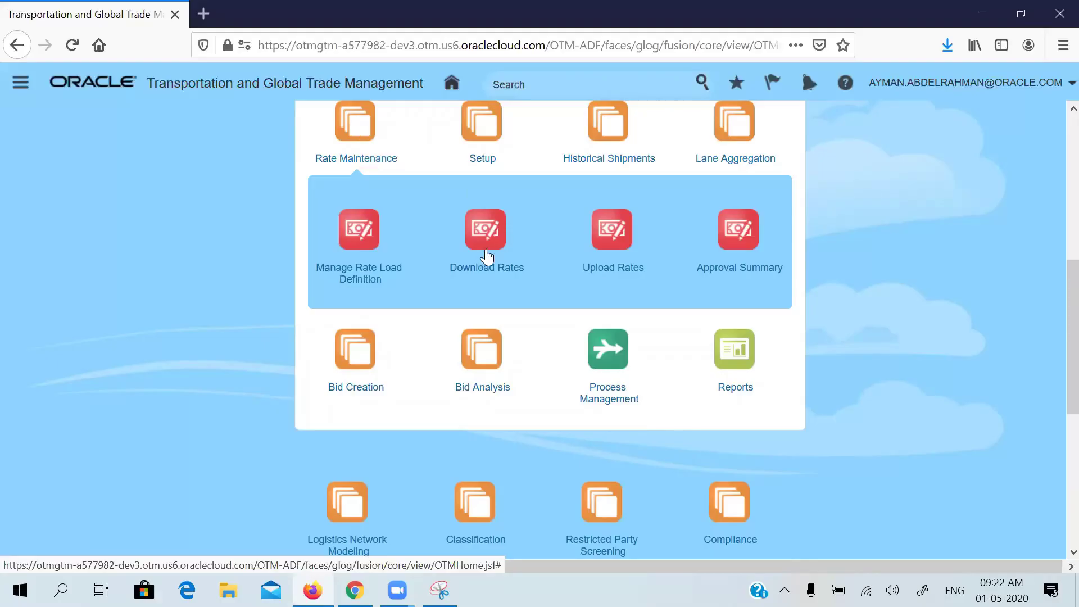
pyautogui.scroll(6, 486, 253)
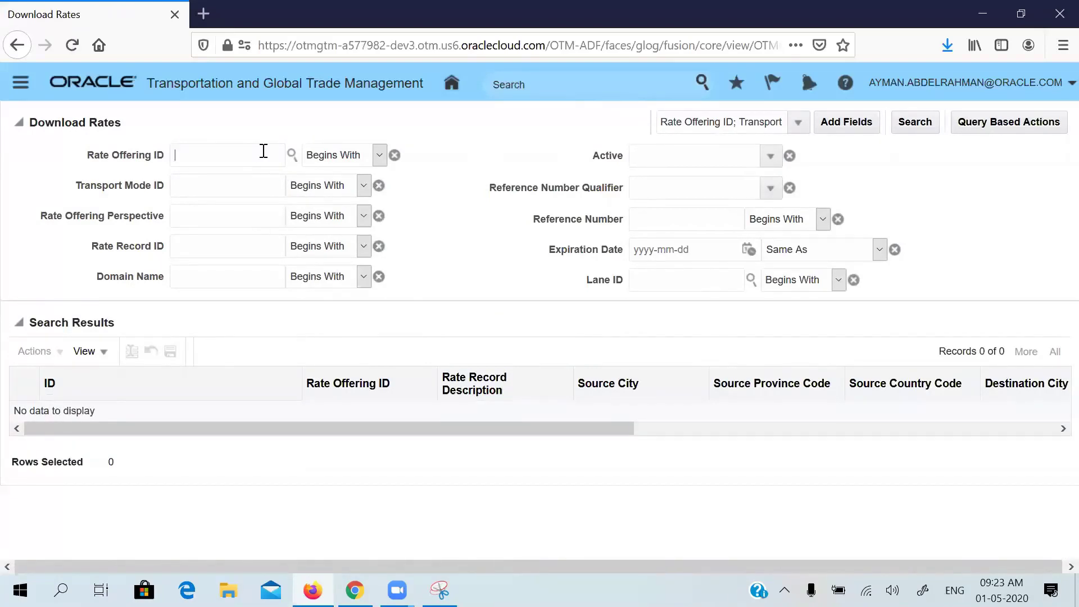
pyautogui.write('SD_')
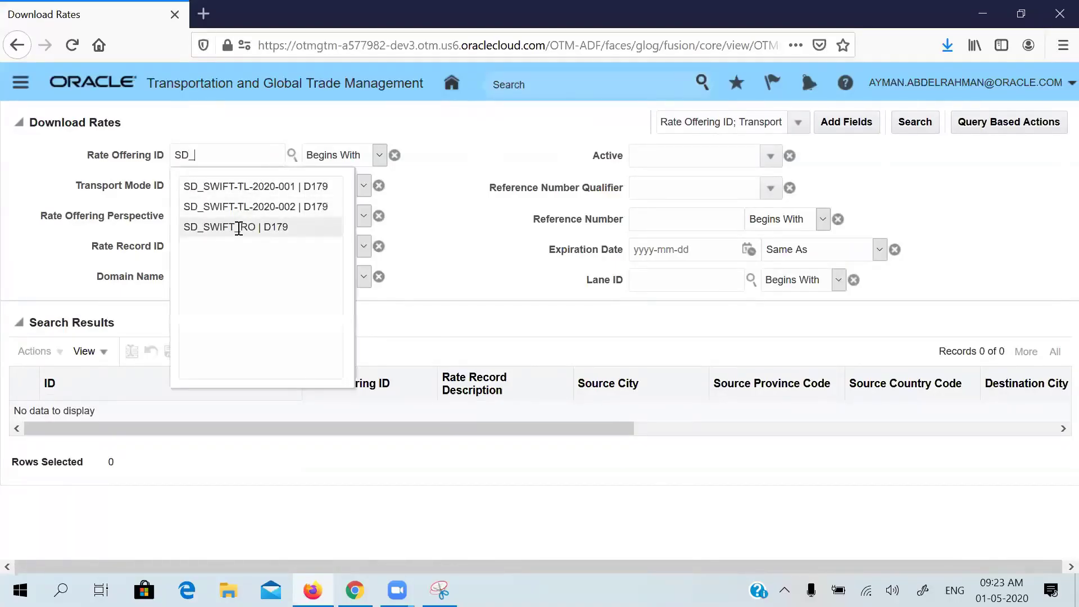
pyautogui.click(239, 227)
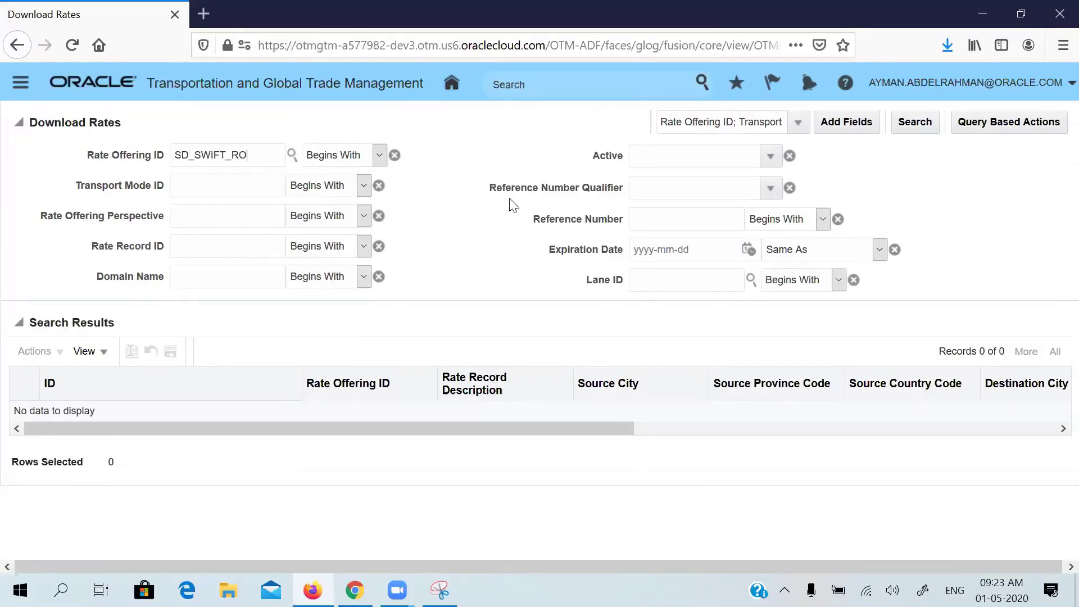
# - Set the Active criterion to All and the transport mode ID to TL
pyautogui.click(778, 161)
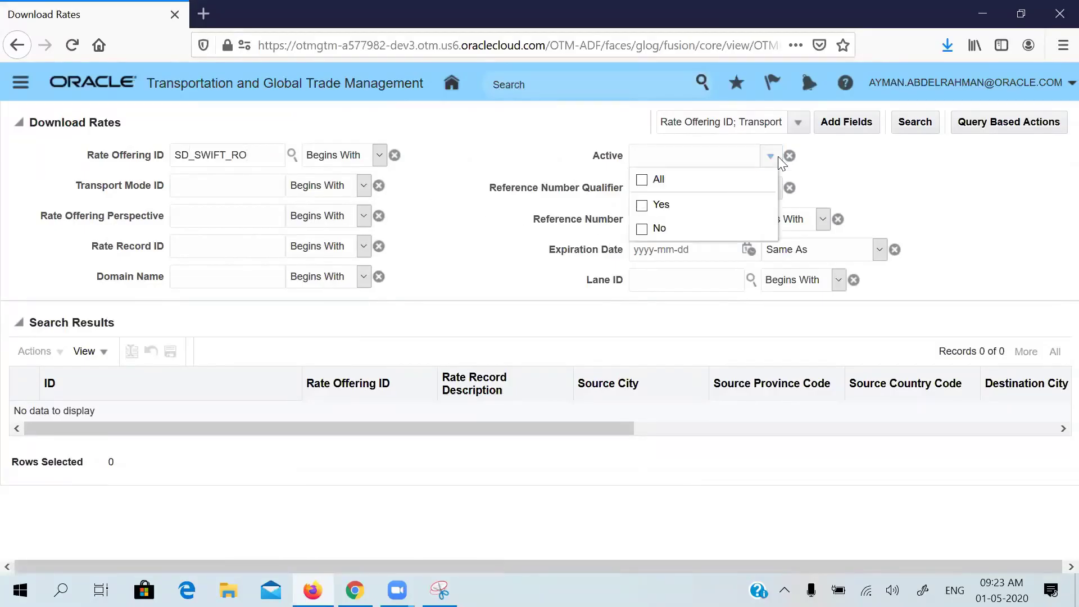
pyautogui.click(730, 178)
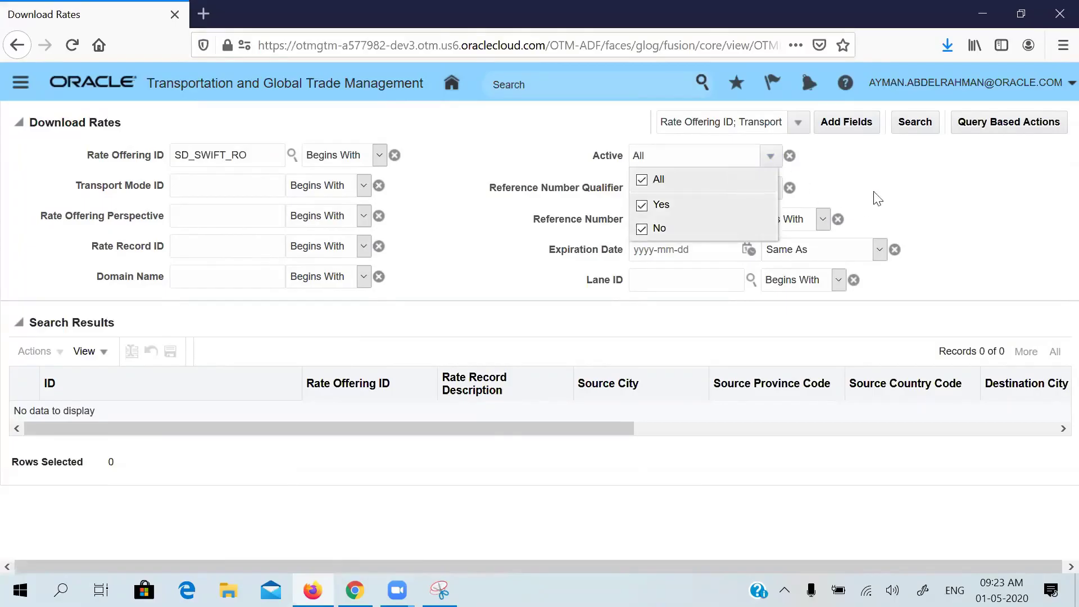
pyautogui.click(893, 192)
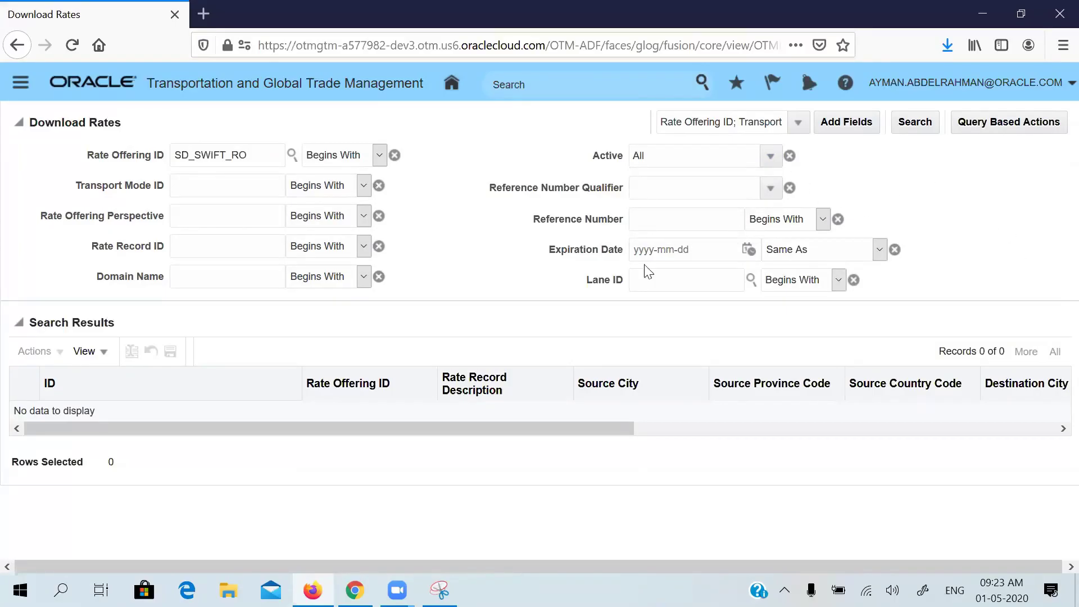
pyautogui.click(213, 186)
pyautogui.write('TL')
# - Run the Download Rates query-based action on the manual search and proceed with the matching record
pyautogui.click(1001, 124)
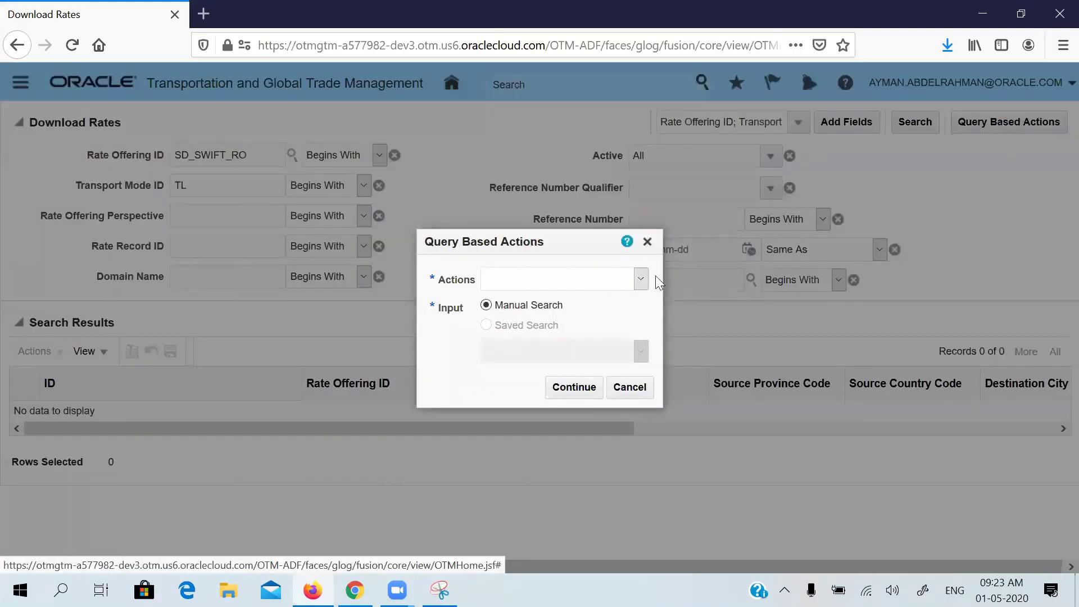
pyautogui.click(641, 279)
pyautogui.click(592, 316)
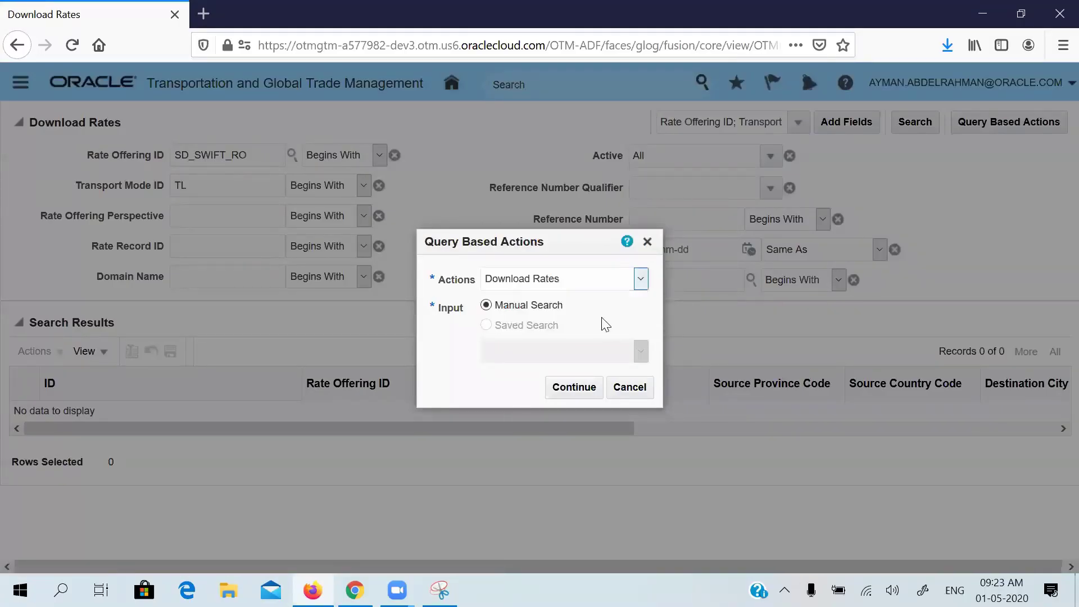
pyautogui.click(568, 388)
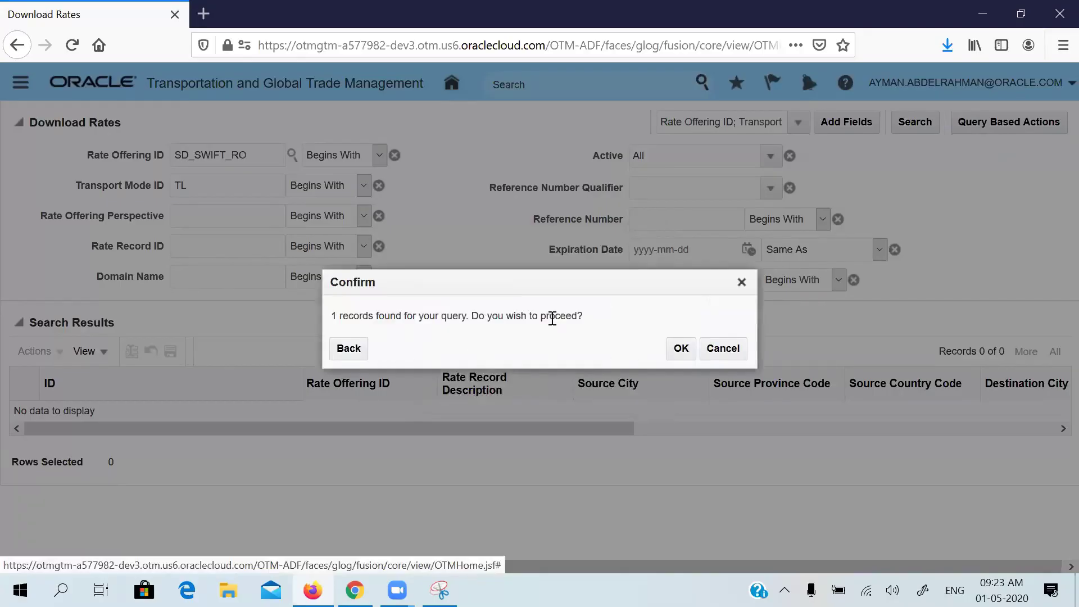
pyautogui.click(681, 349)
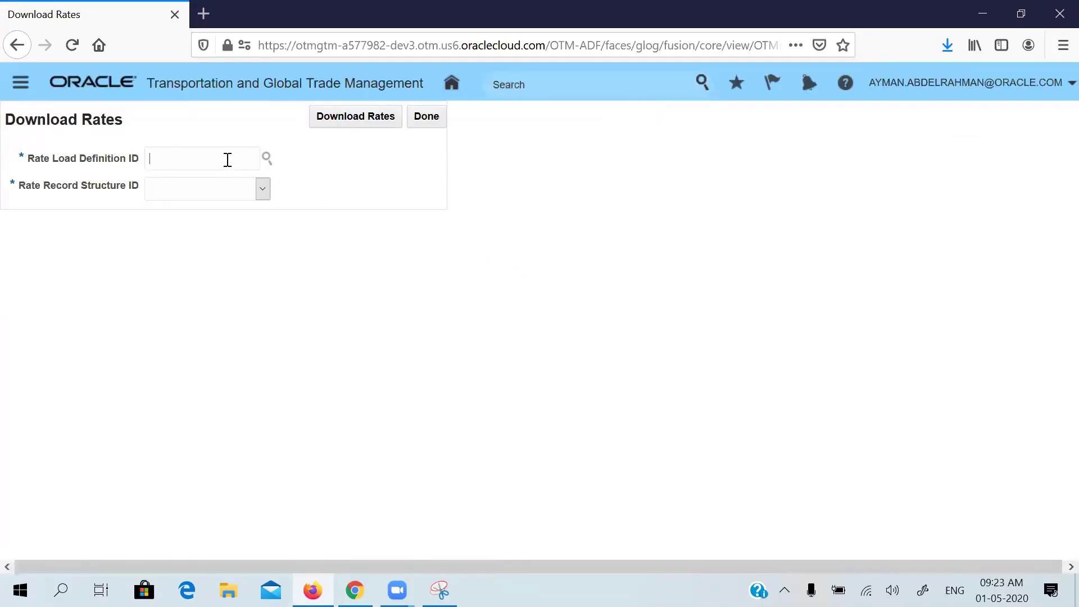
# - Try to download the rates without a rate load definition ID or rate record structure ID, and return to the home page
pyautogui.click(263, 188)
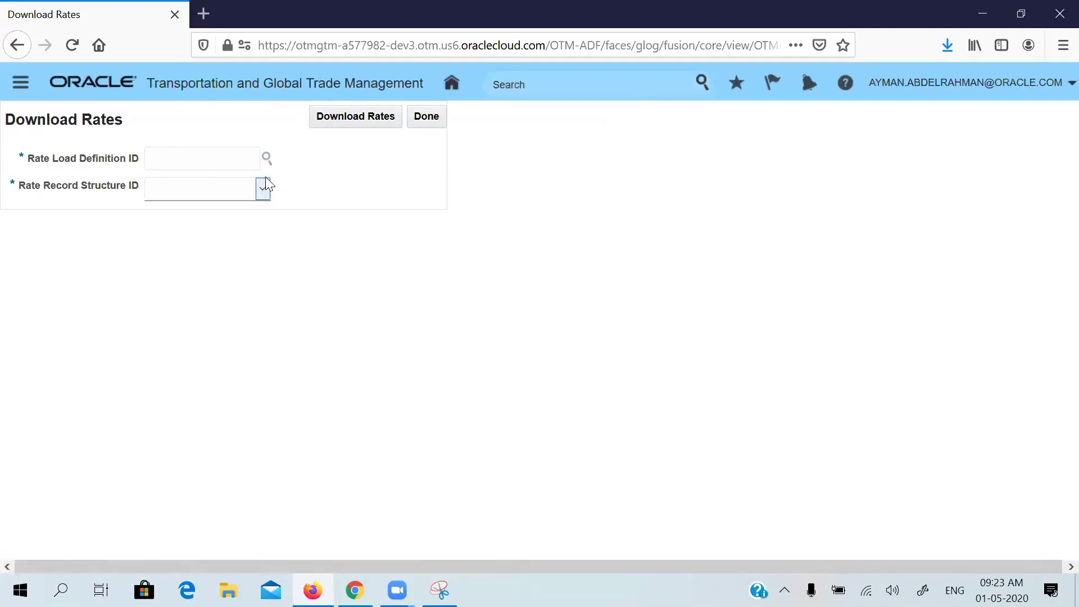
pyautogui.click(354, 123)
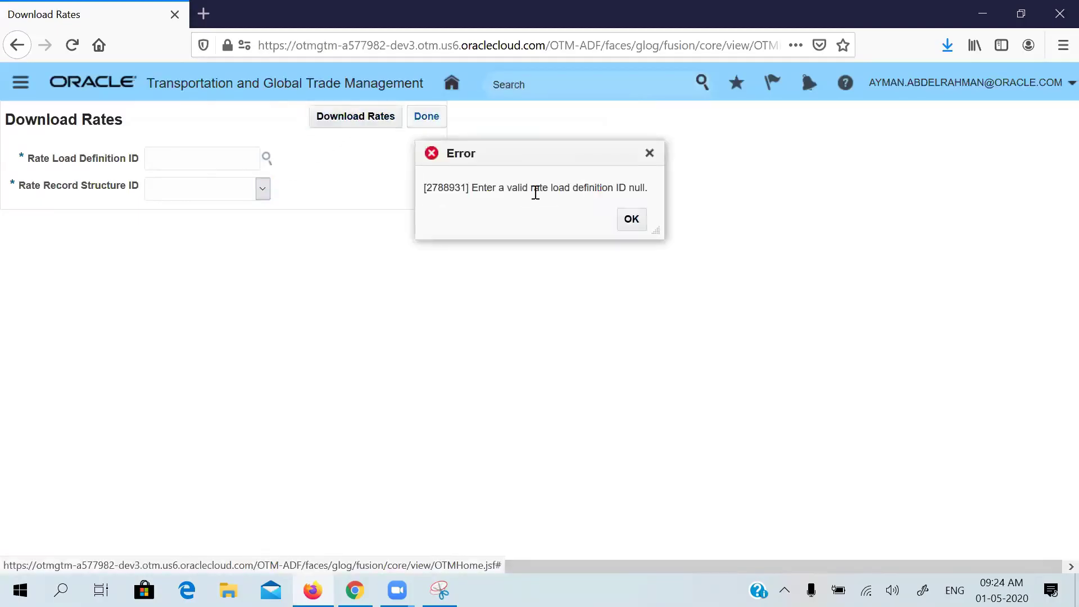
pyautogui.click(631, 219)
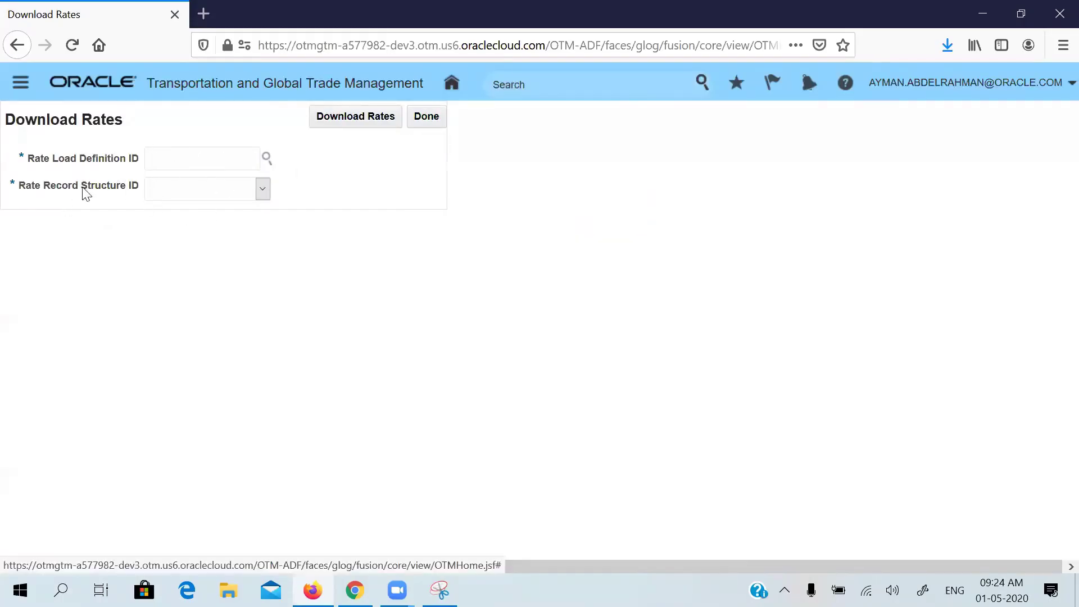
pyautogui.click(452, 86)
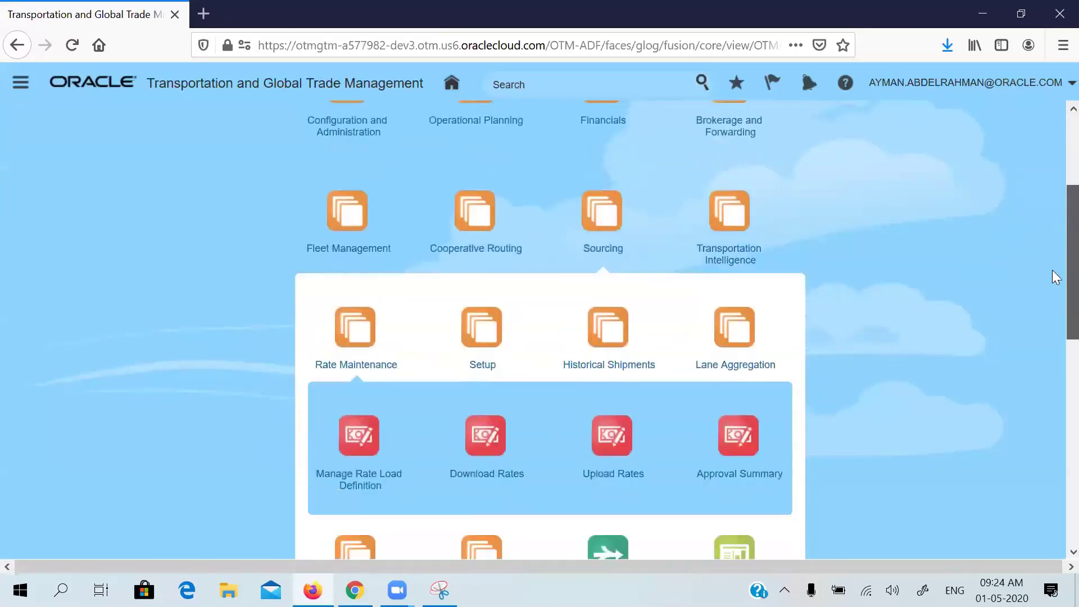
# - Open Manage Rate Load Definition under Rate Maintenance, view its search criteria, and return to the home page
pyautogui.moveTo(1052, 287); pyautogui.dragTo(1052, 318)
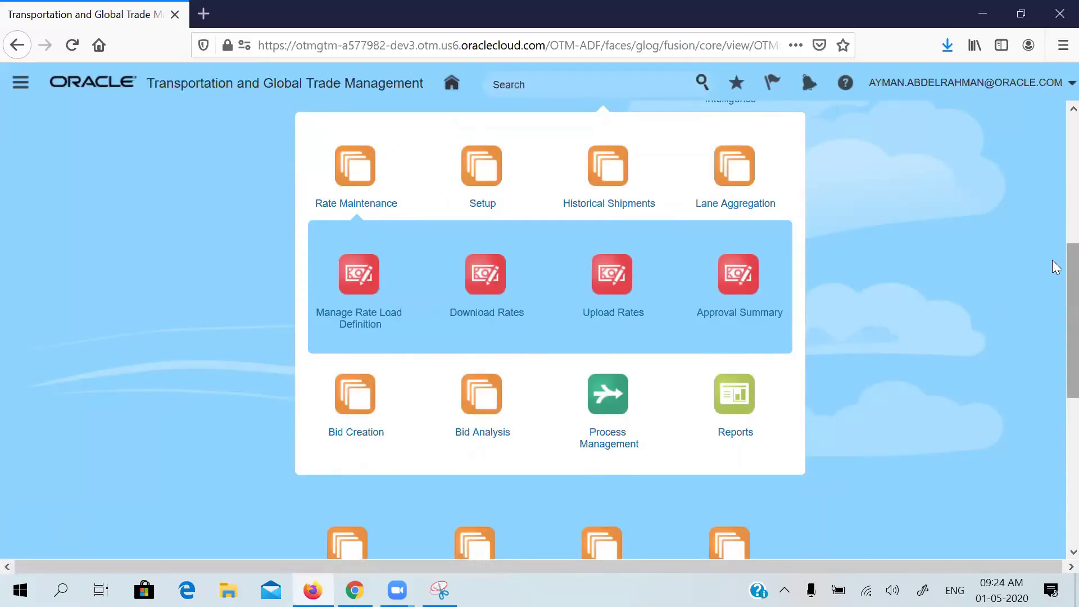
pyautogui.moveTo(1052, 259); pyautogui.dragTo(1052, 233)
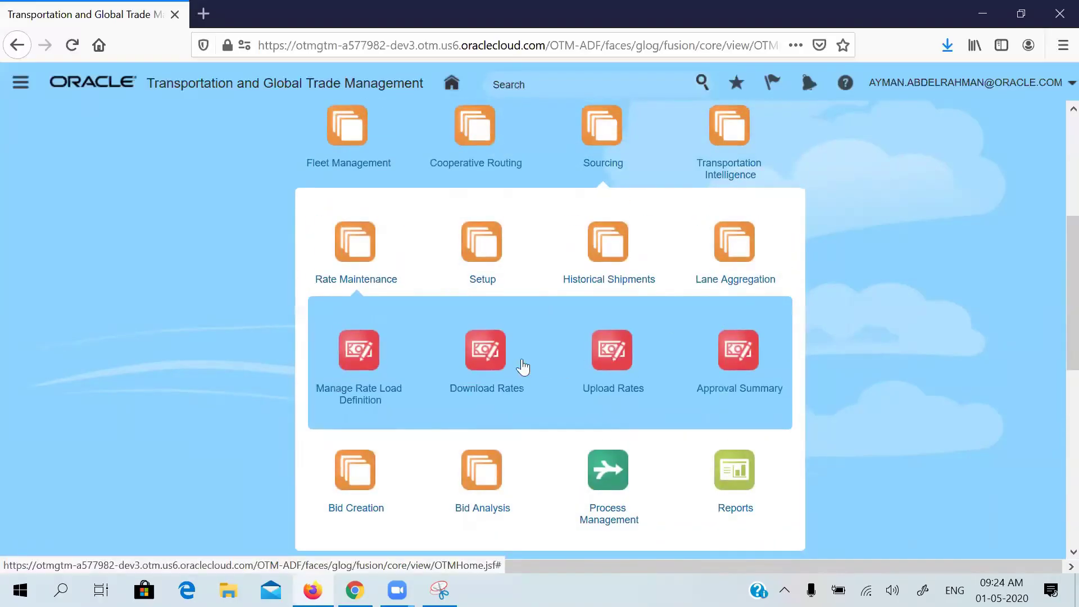
pyautogui.click(361, 350)
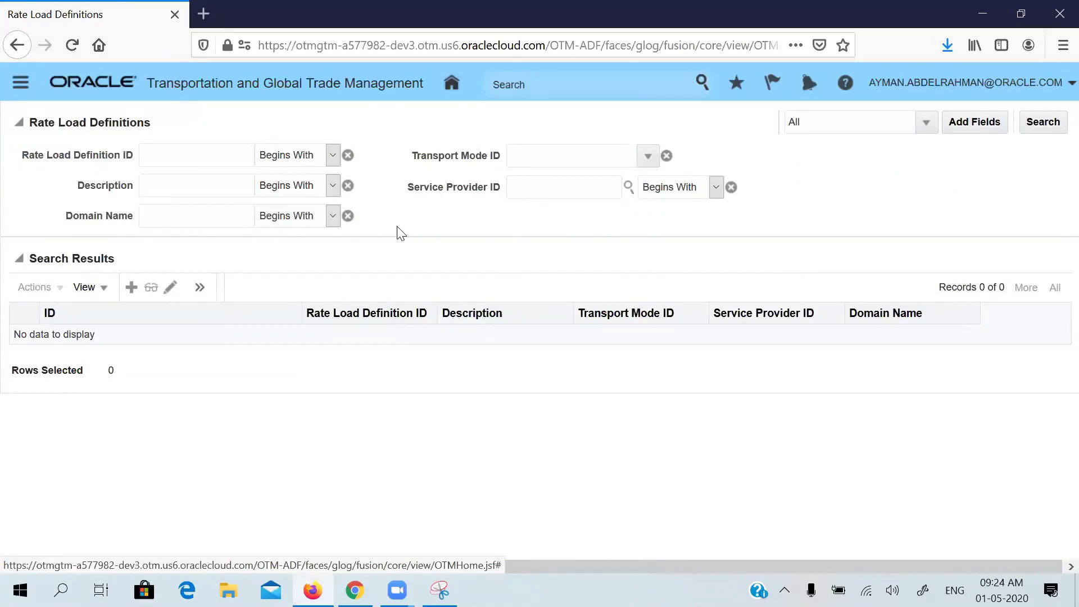
pyautogui.click(448, 85)
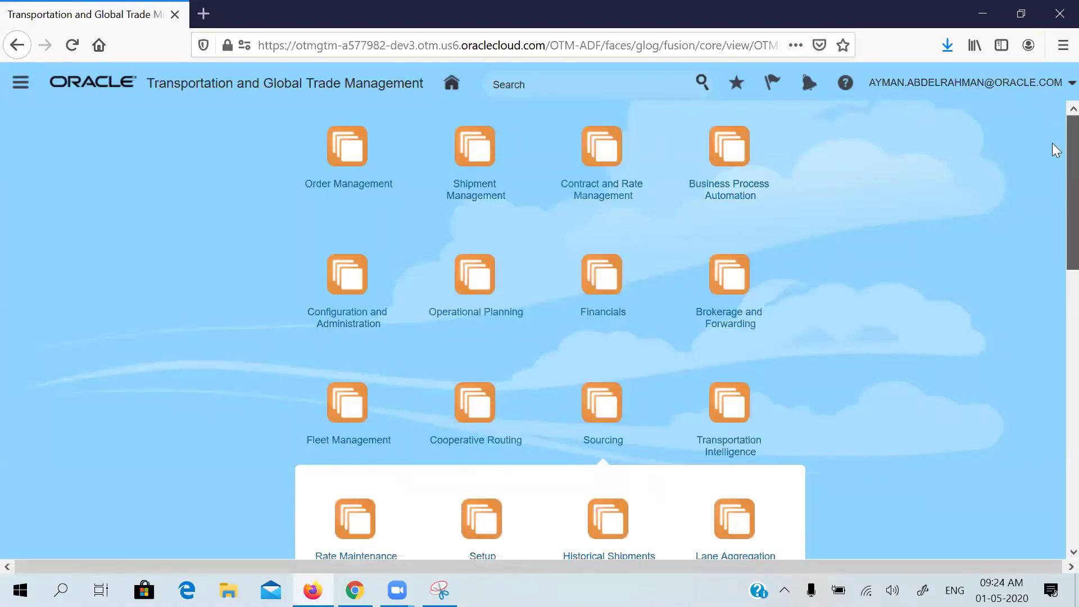
# - Open Upload Rates under Rate Maintenance, view its file and rate load group ID fields, and return to the home page
pyautogui.scroll(-3, 1054, 225)
pyautogui.scroll(-2, 1052, 233)
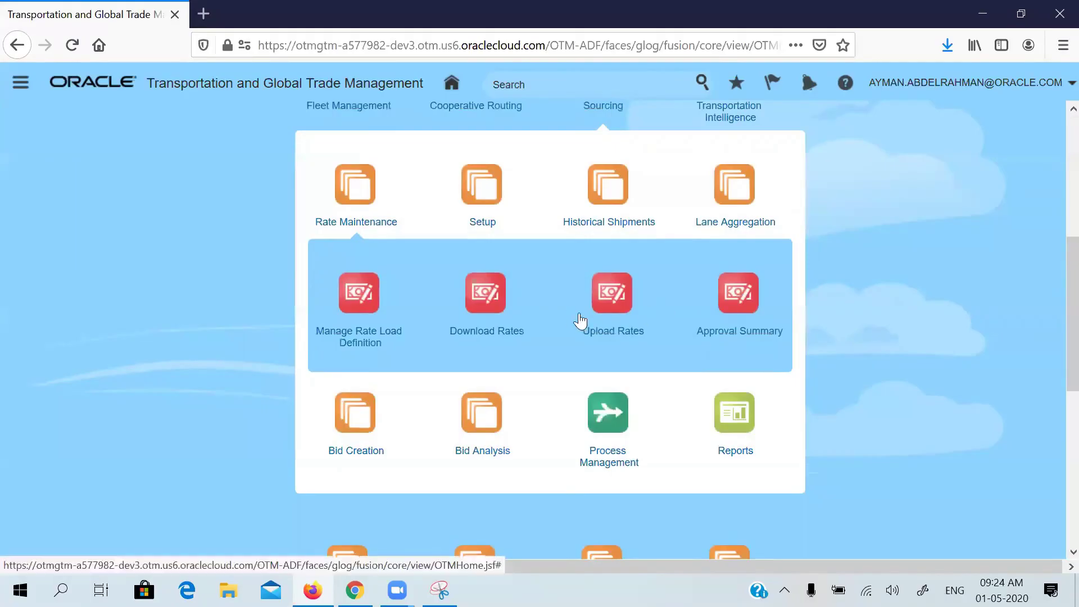
pyautogui.click(613, 292)
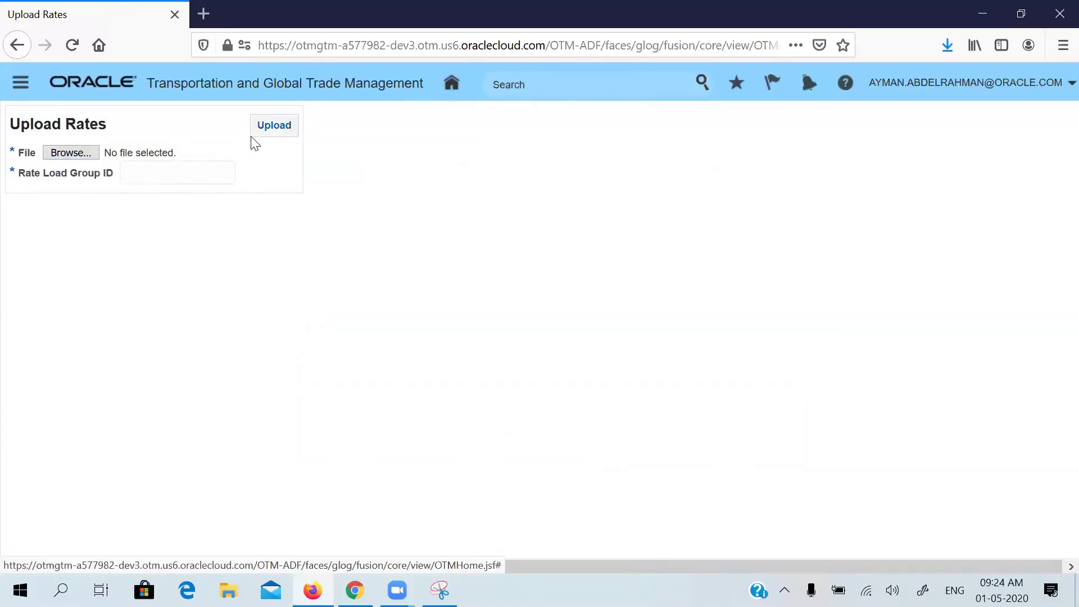
pyautogui.click(454, 87)
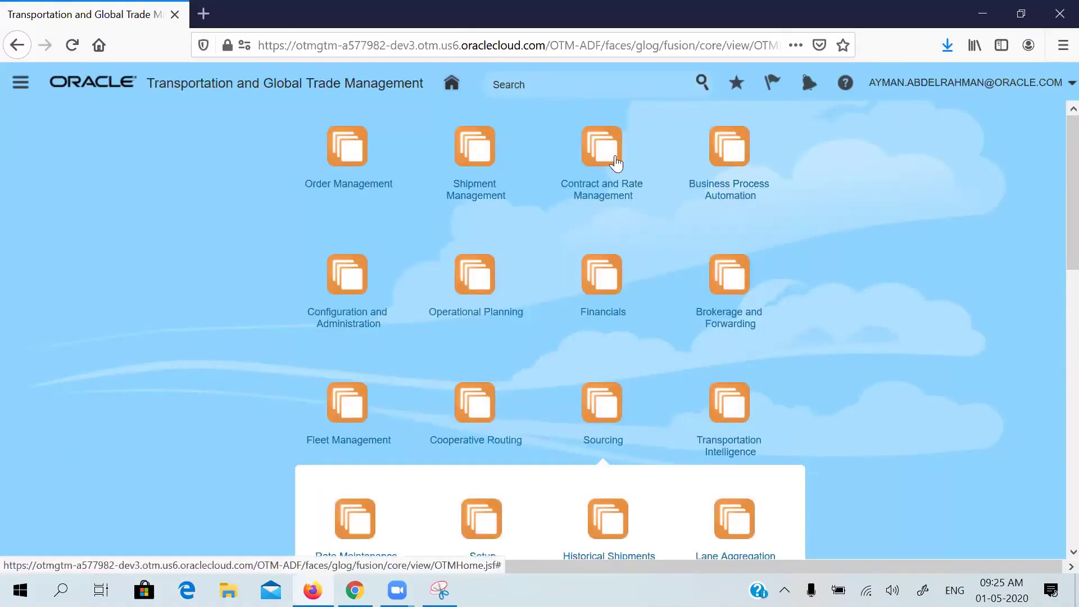
# - Expand Contract and Rate Management, look over its Contract Management options and the other modules, and reload the home page
pyautogui.click(575, 189)
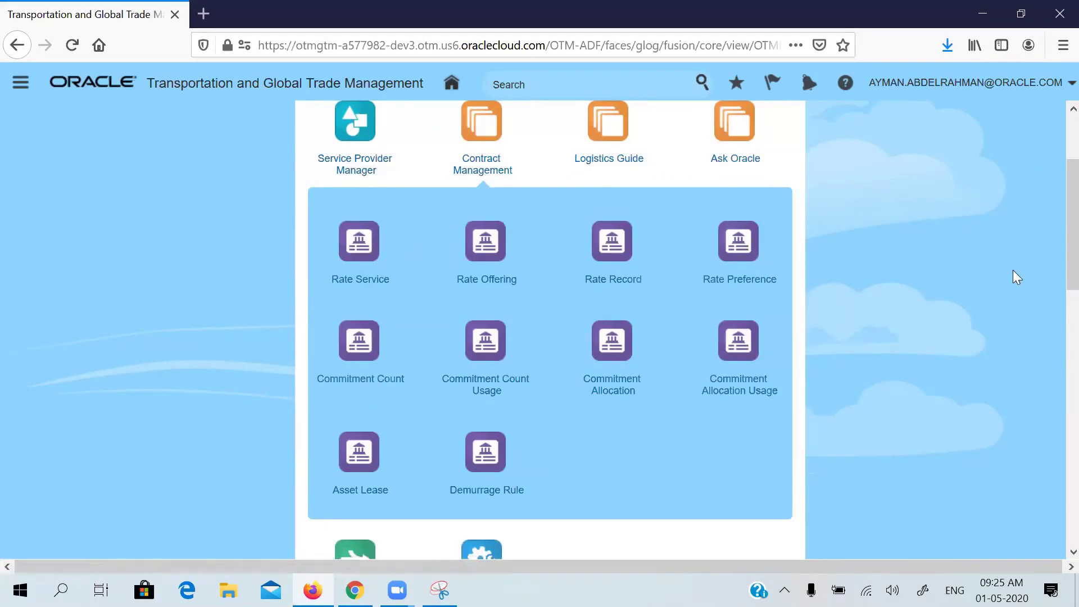
pyautogui.scroll(-5, 1053, 264)
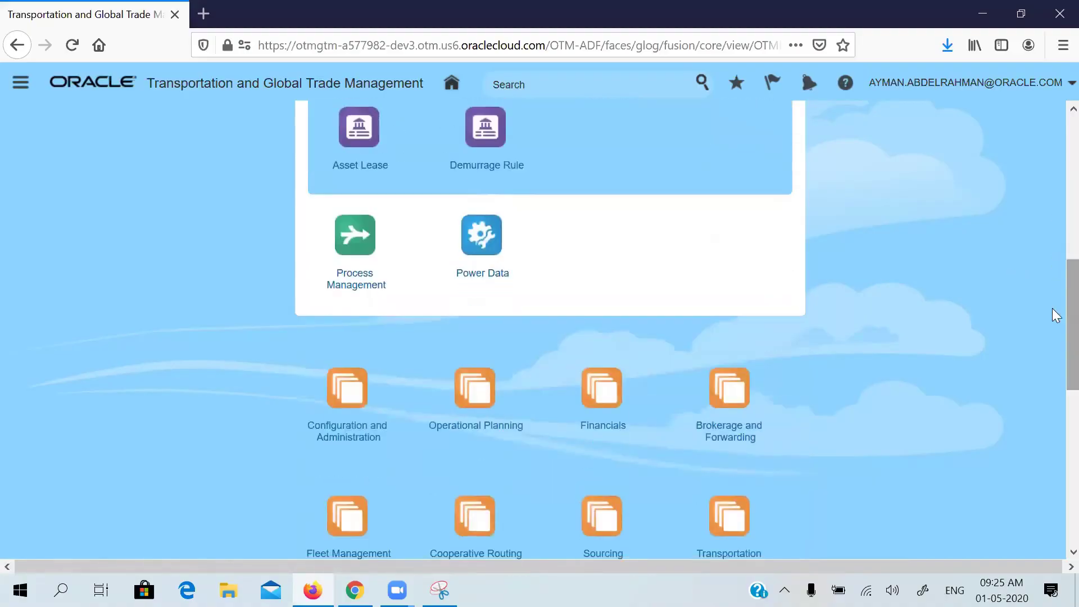
pyautogui.scroll(-3, 1053, 308)
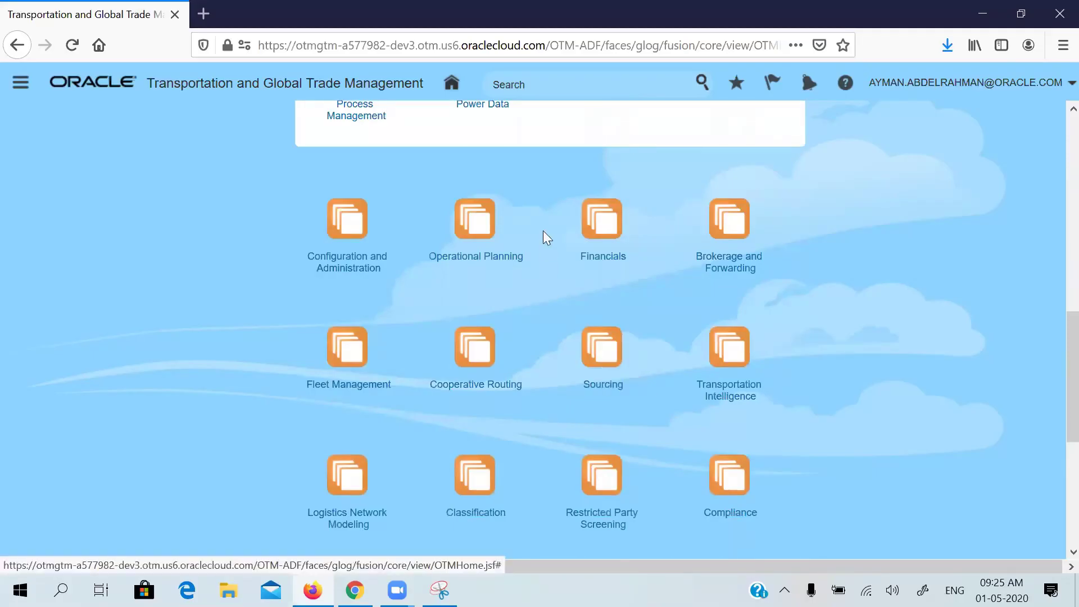
pyautogui.click(454, 85)
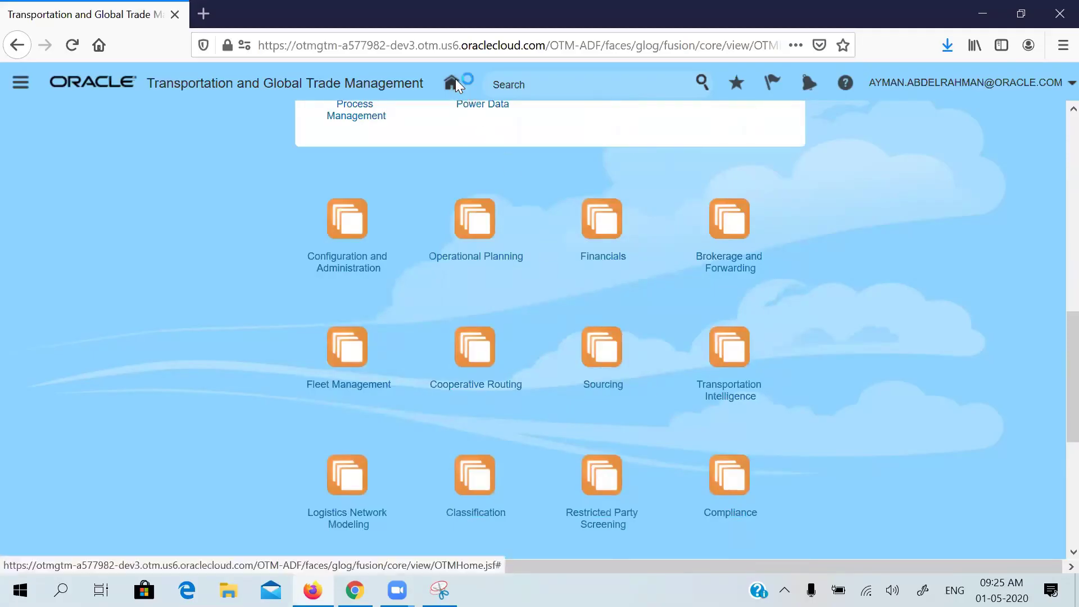